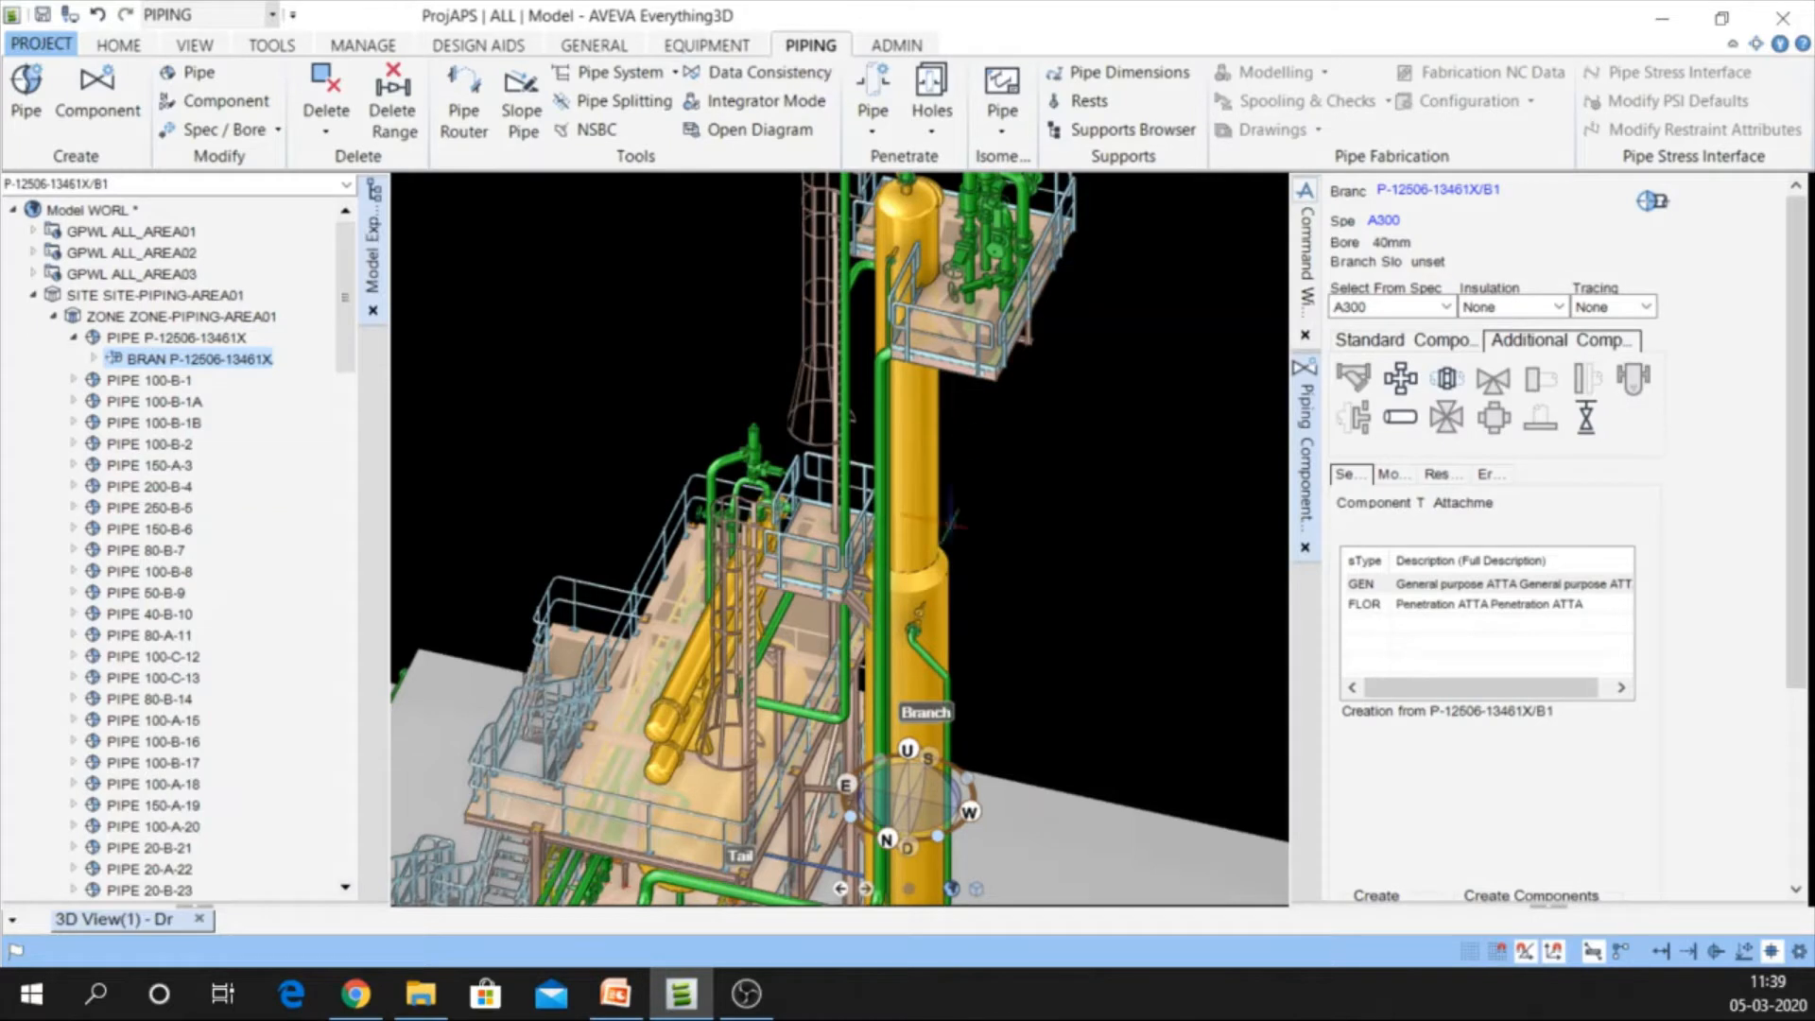
Close the piping component form and clear the contents of the command window
left_click(1305, 547)
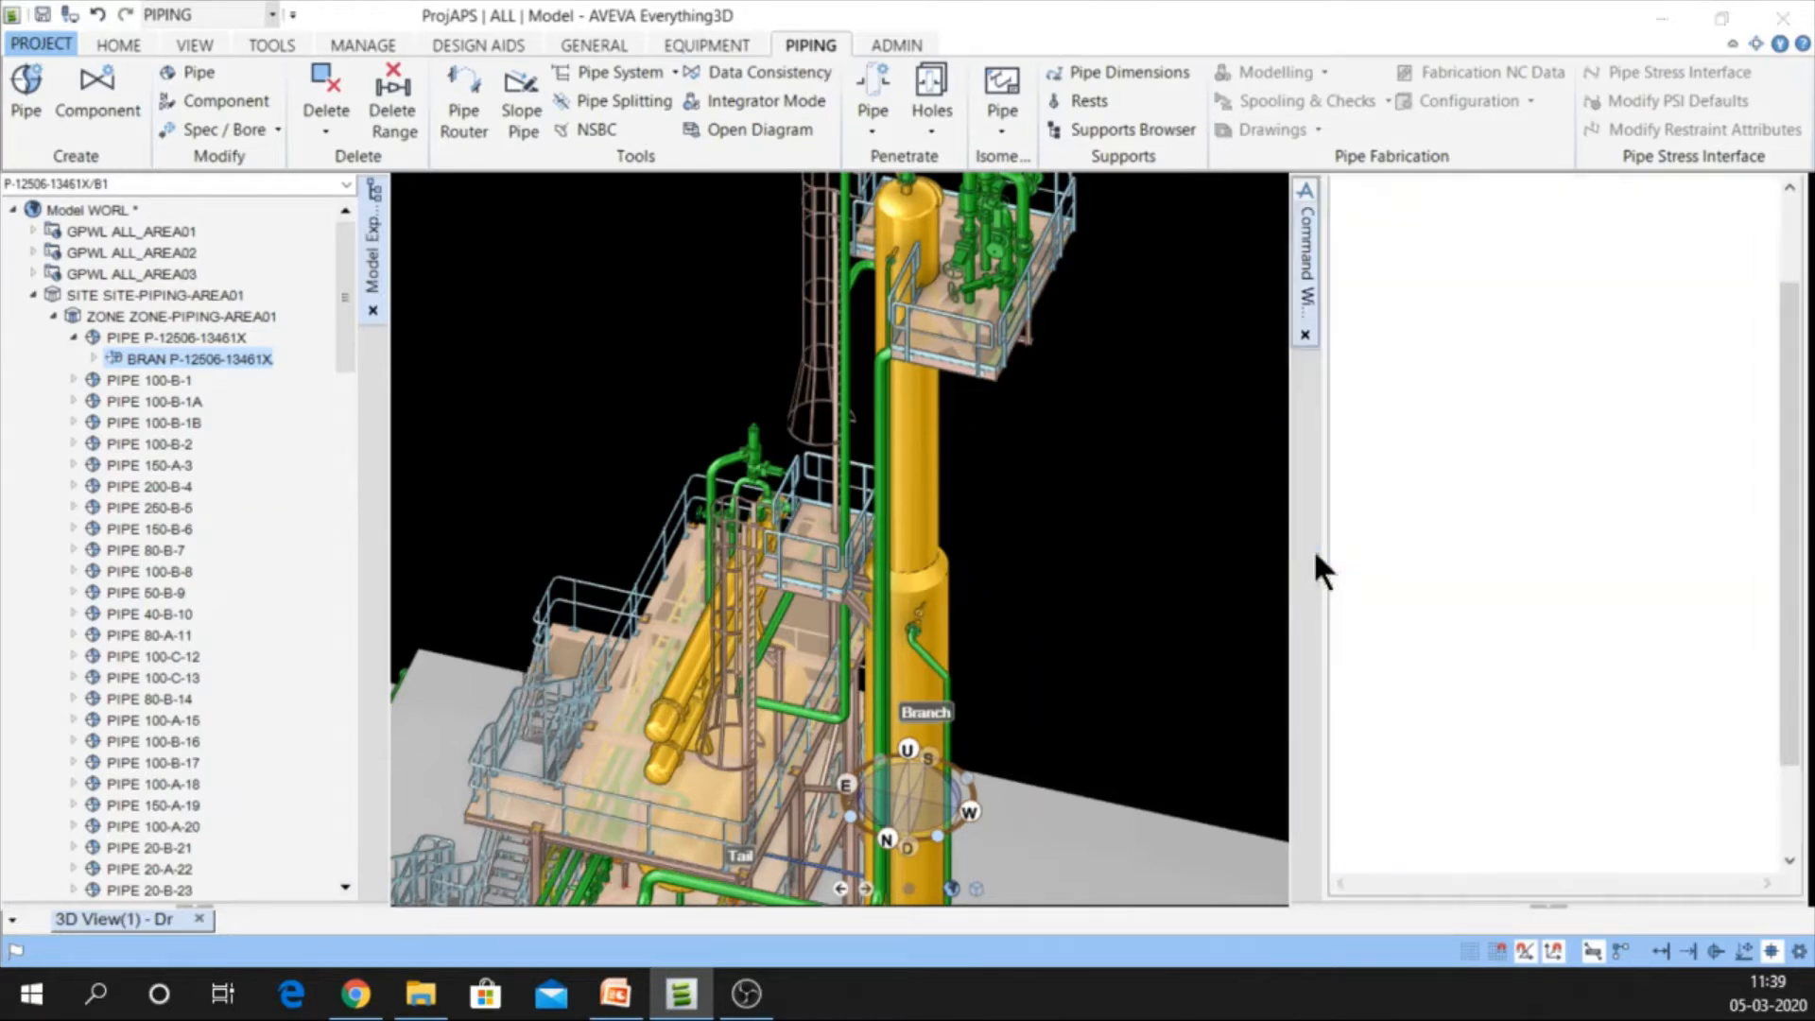
right_click(1667, 673)
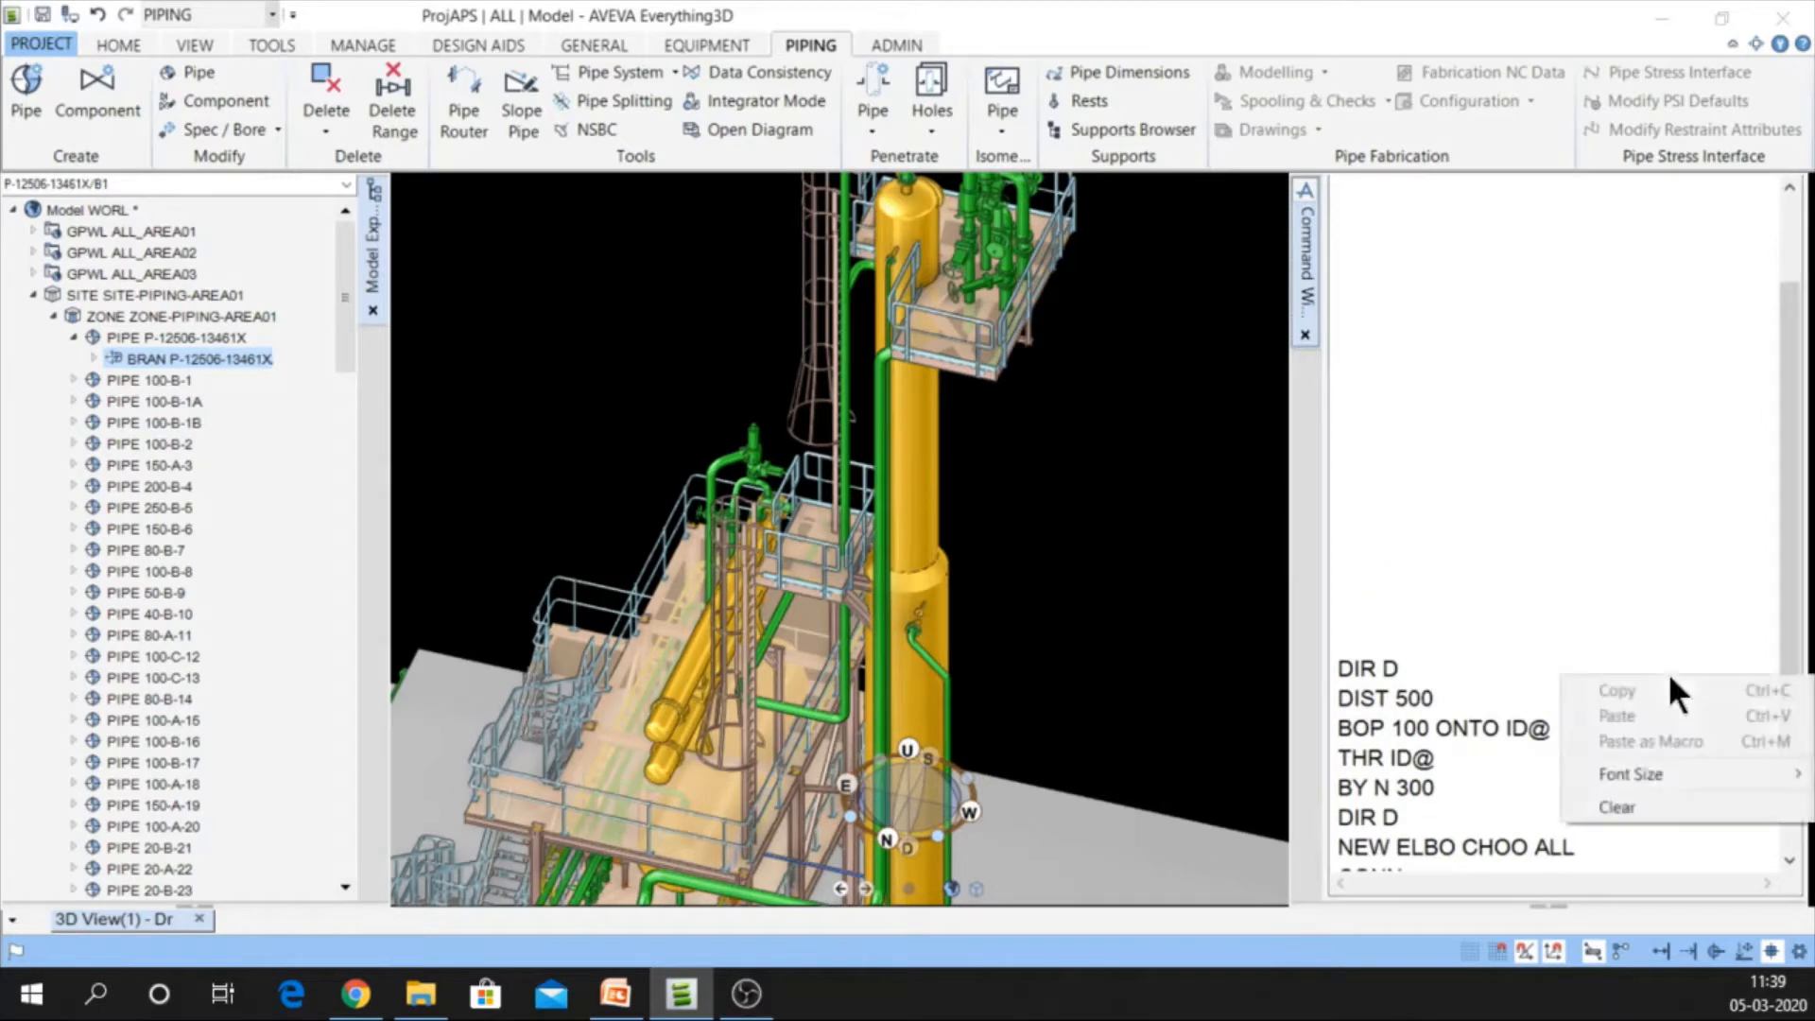
left_click(1654, 803)
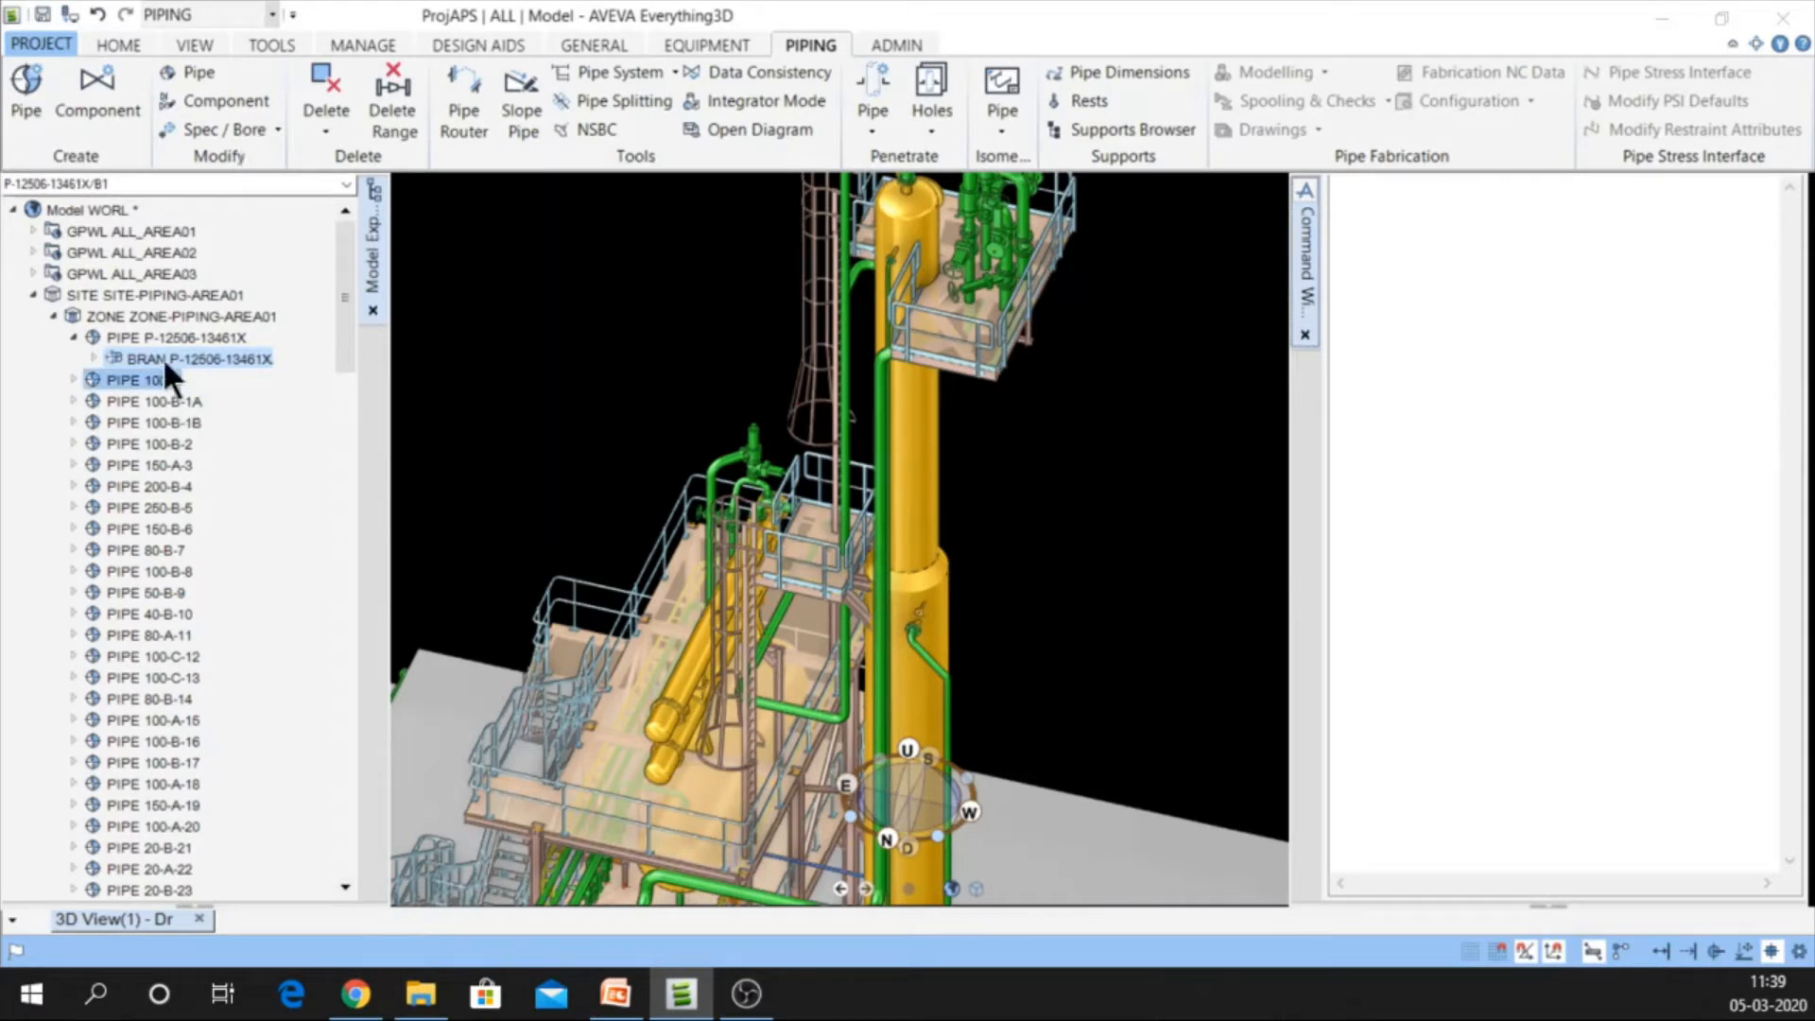
Start a new pipe under ZONE-PIPING-AREA01, name it P-17834-3660X and select specification A300
double_click(159, 316)
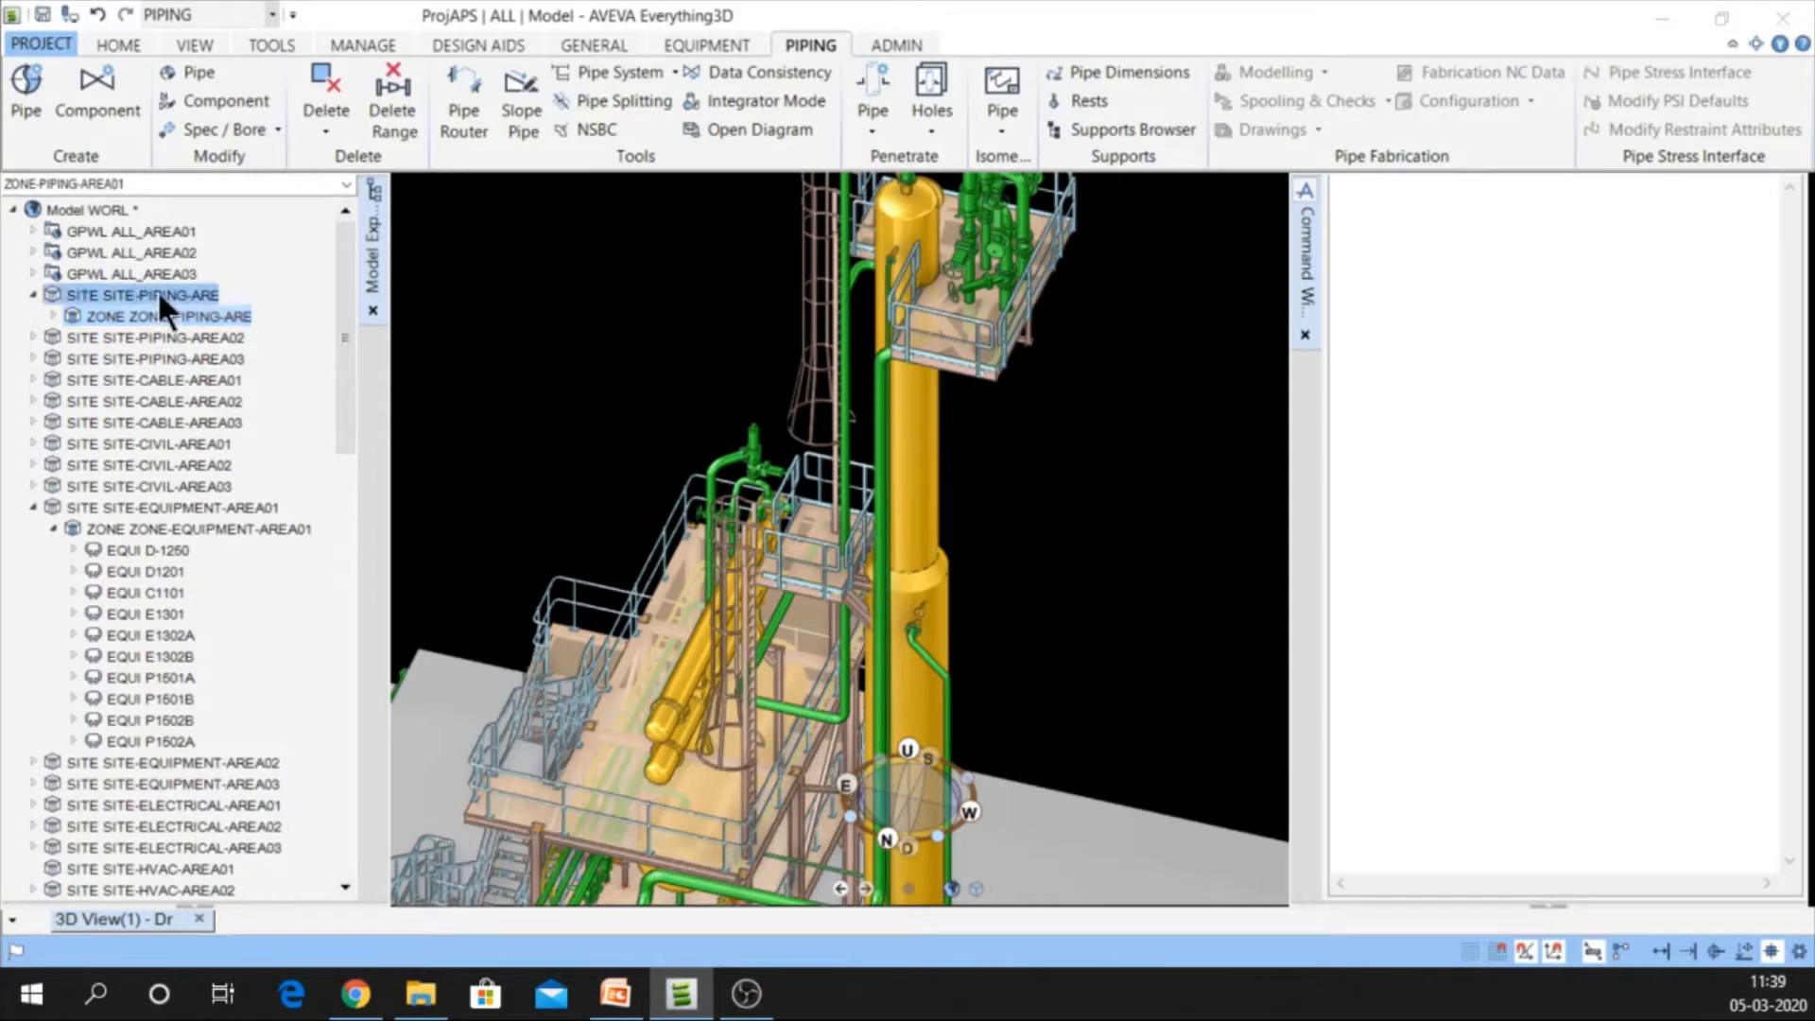
double_click(156, 318)
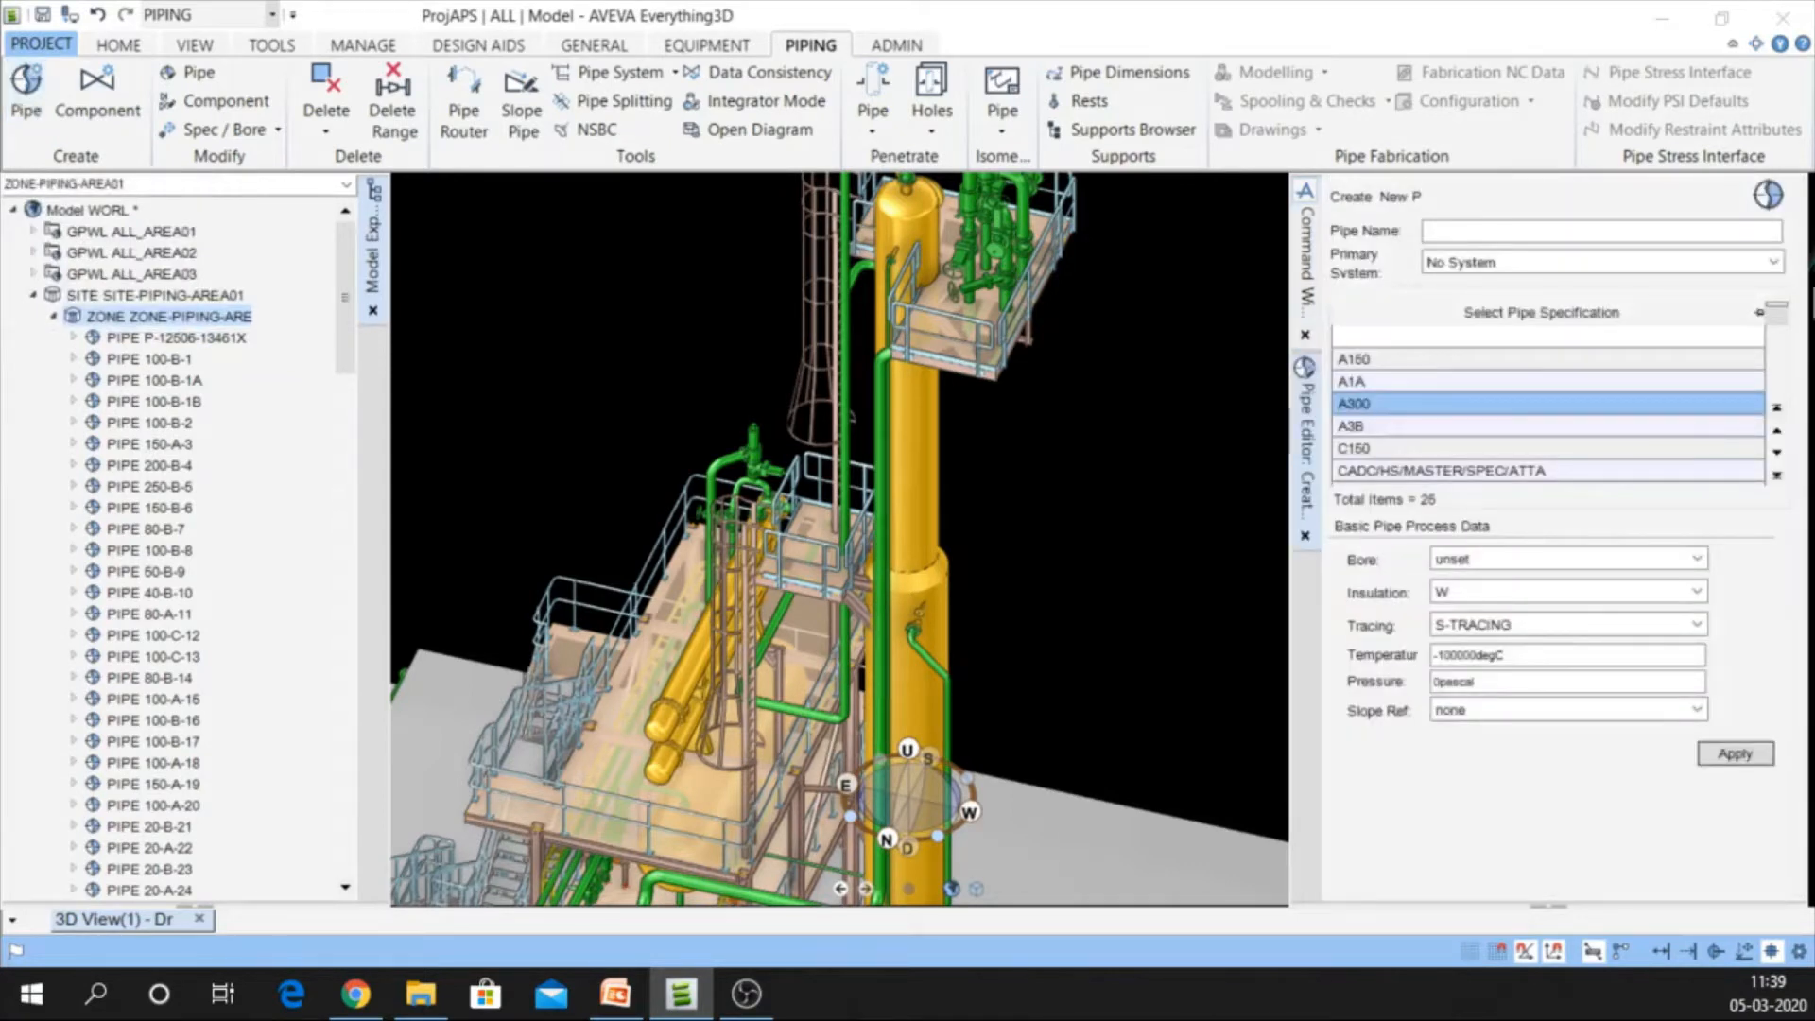
left_click(1462, 230)
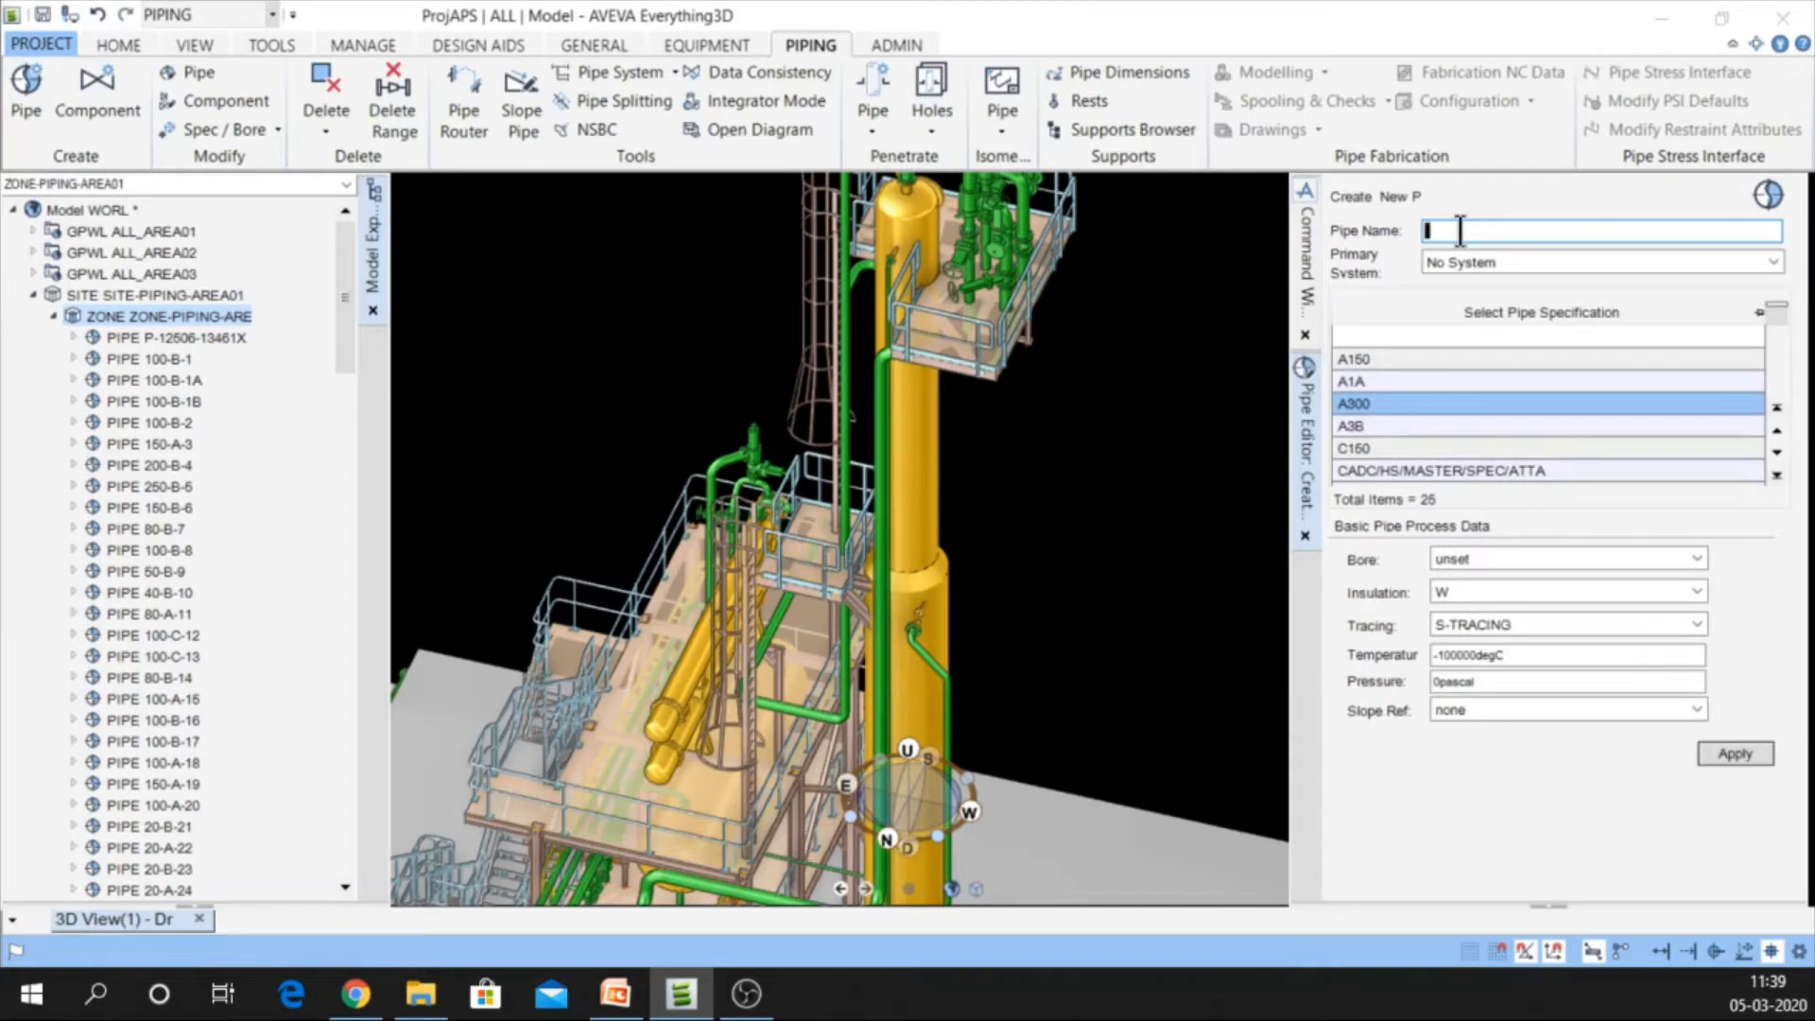
type("p-")
key("BackSpace")
key("BackSpace")
type("P-17834-3660X")
key("Tab")
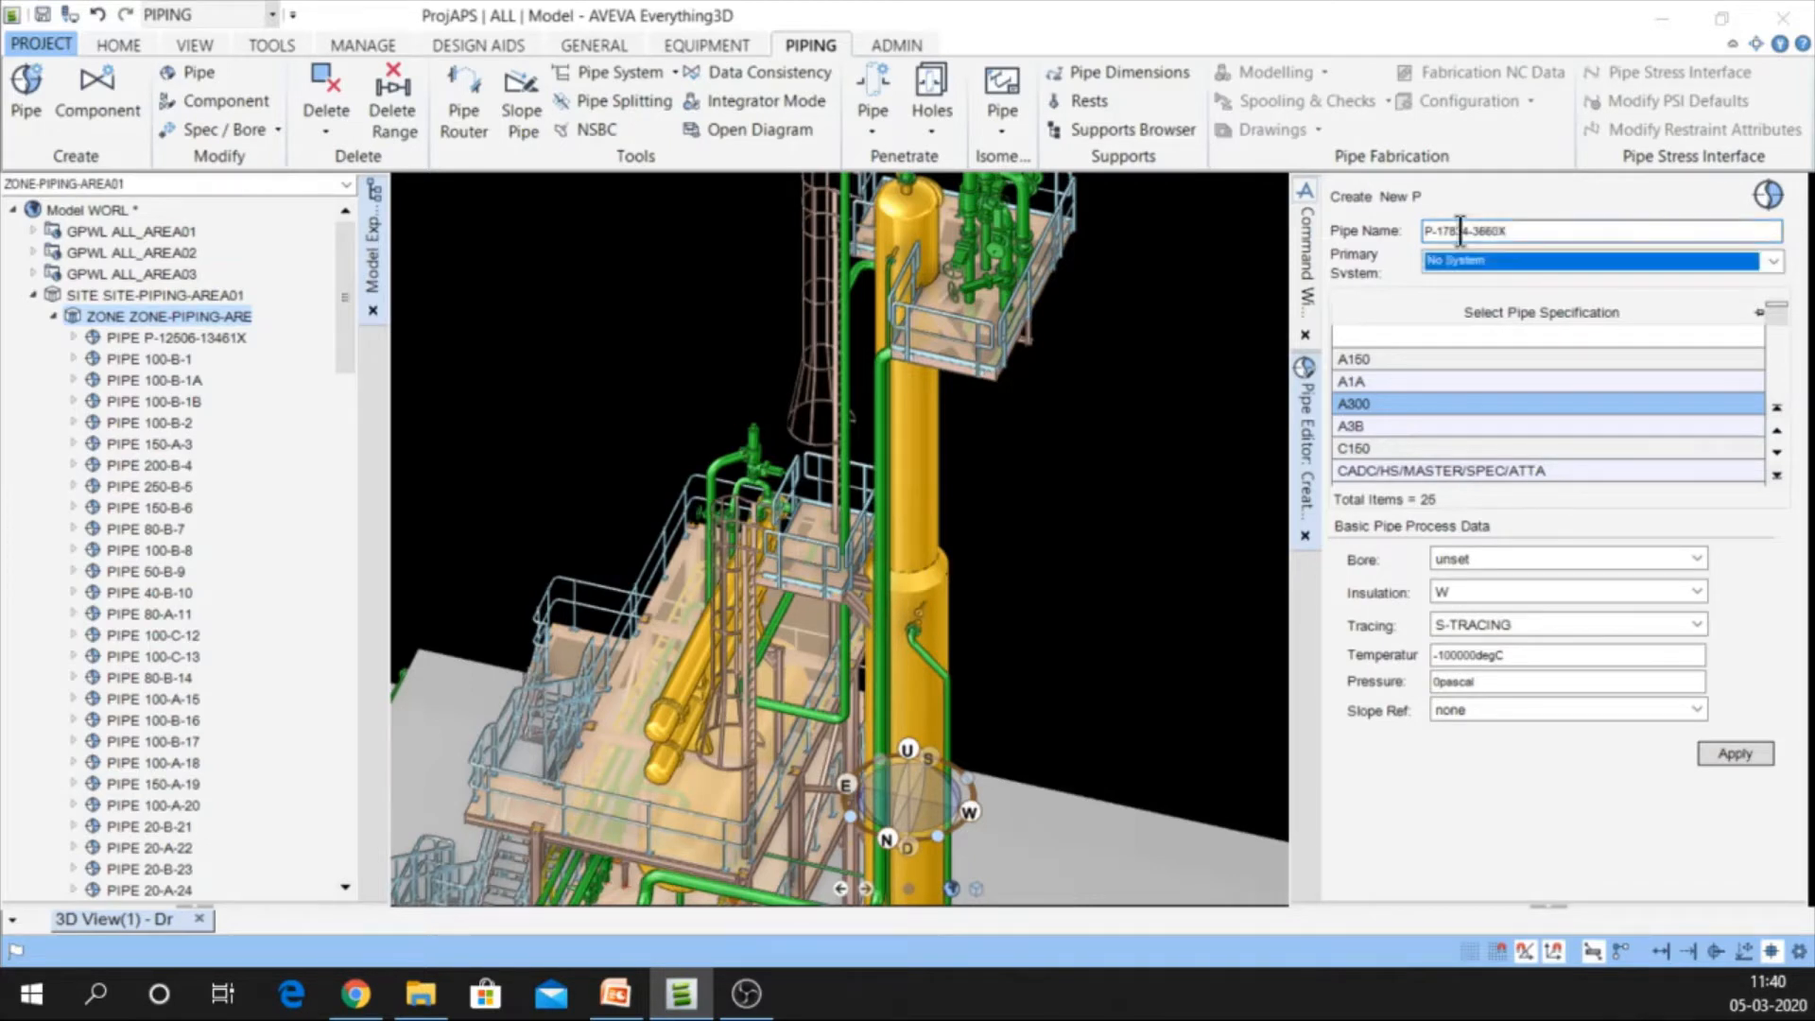
left_click(1376, 405)
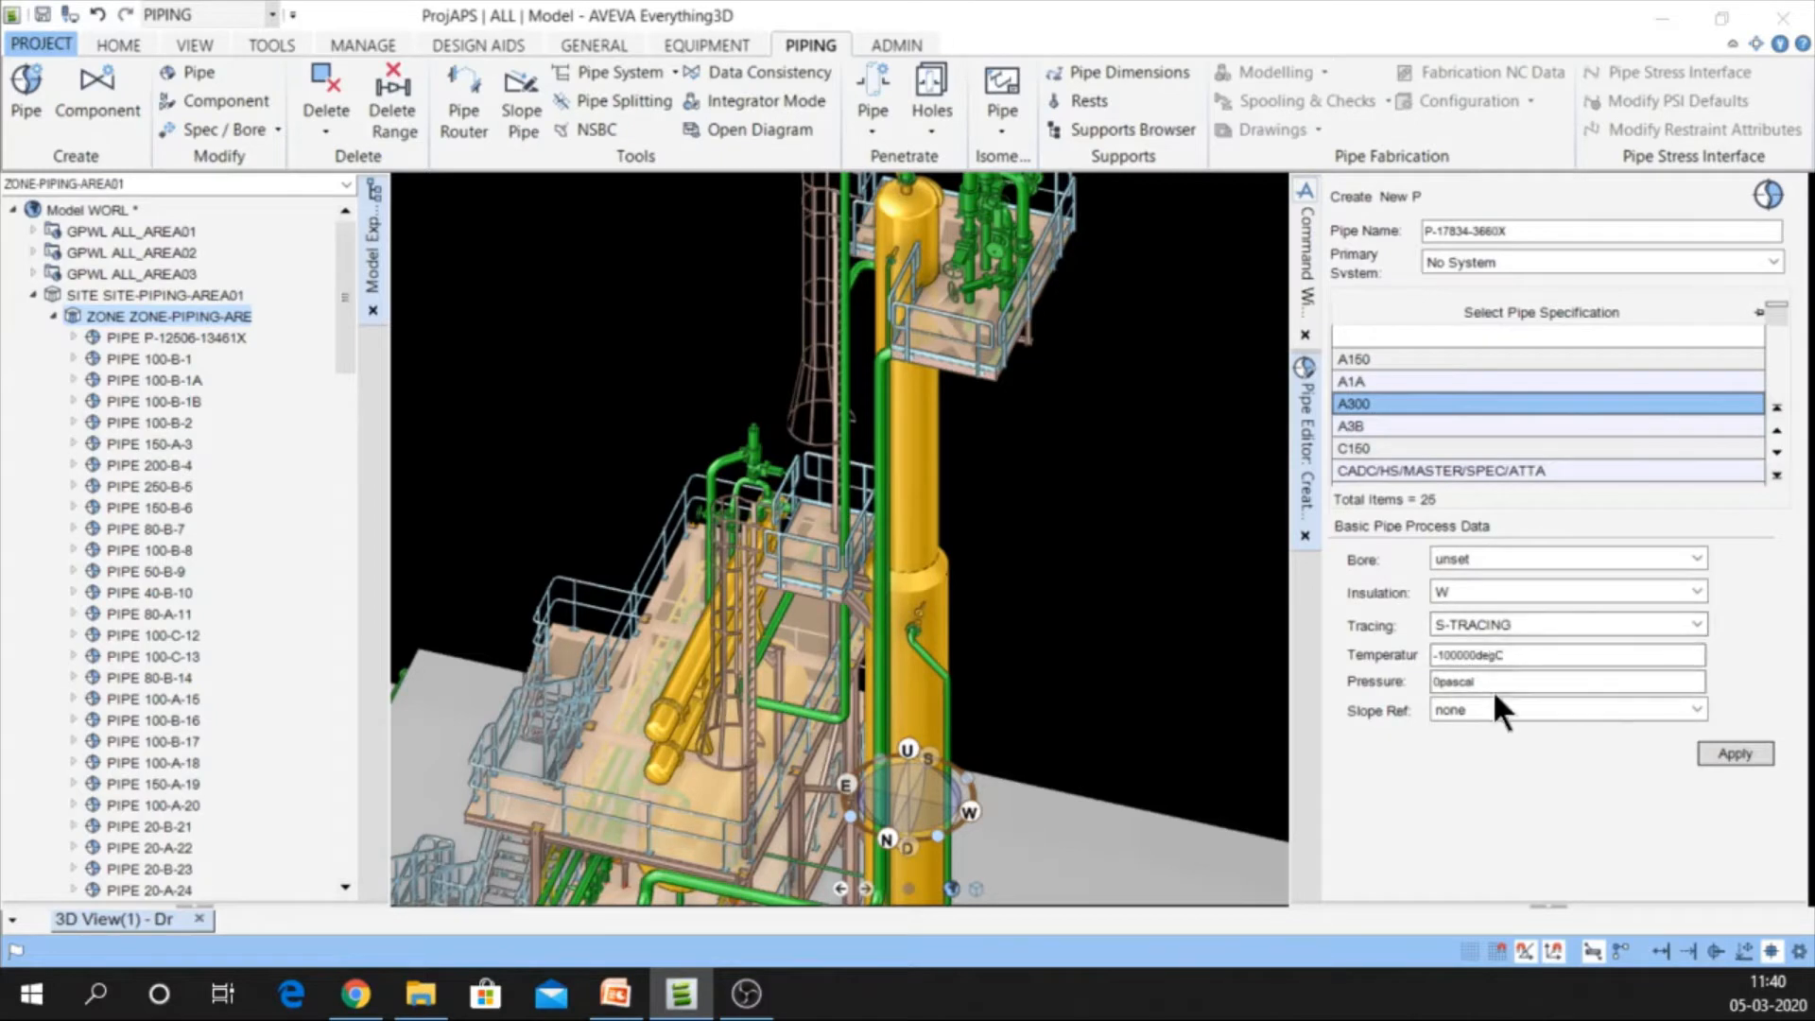
Set the new pipe's insulation to E and its tracing to E-TRACING
left_click(1697, 590)
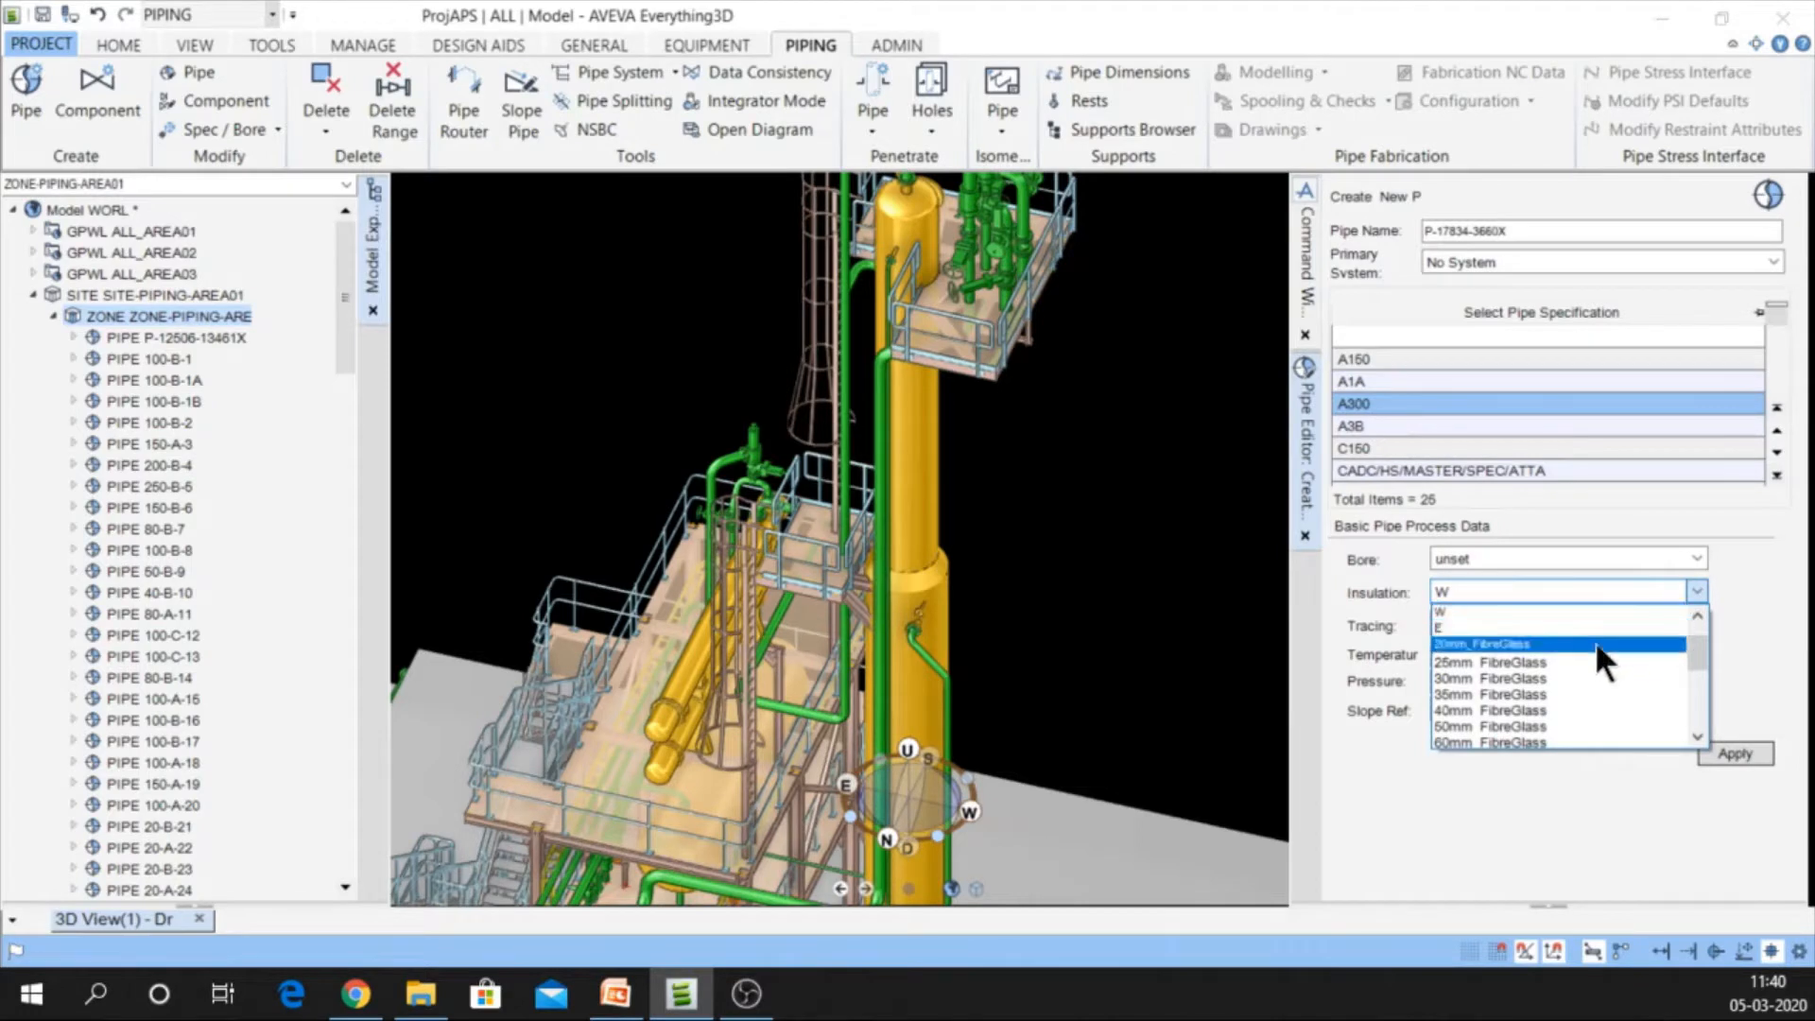
scroll(1592, 662, "up", 2)
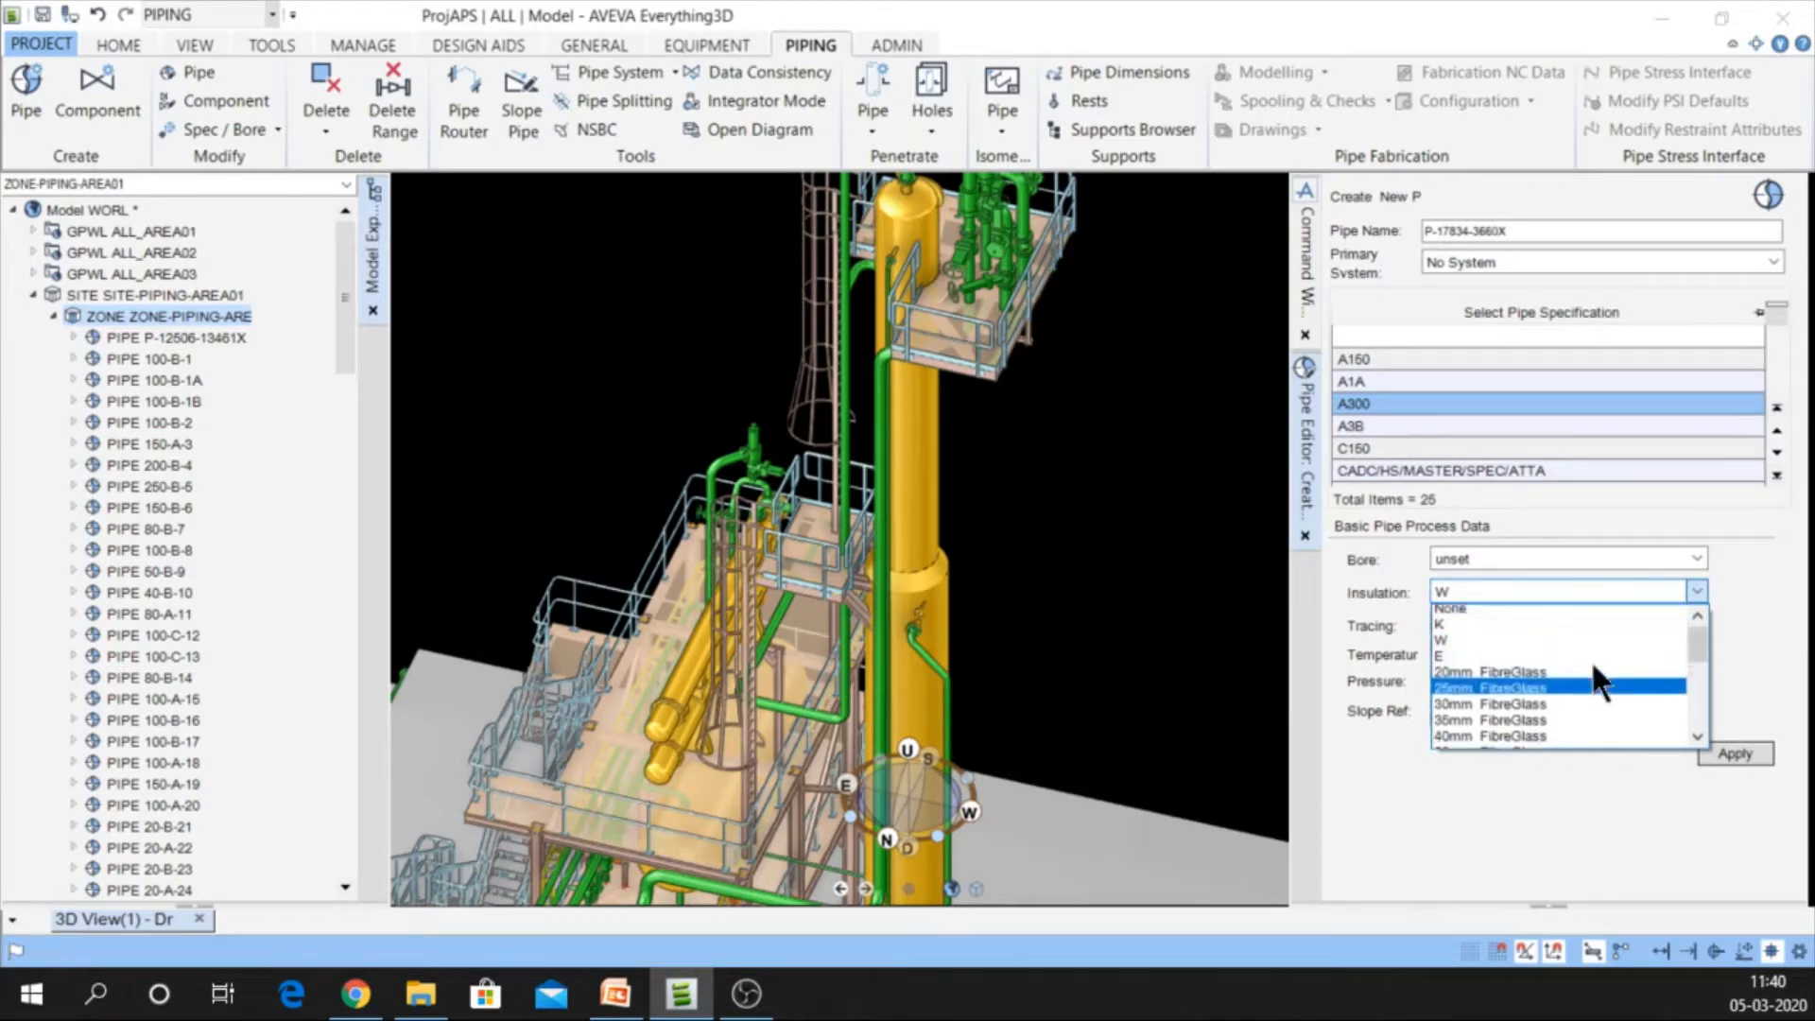
left_click(1460, 657)
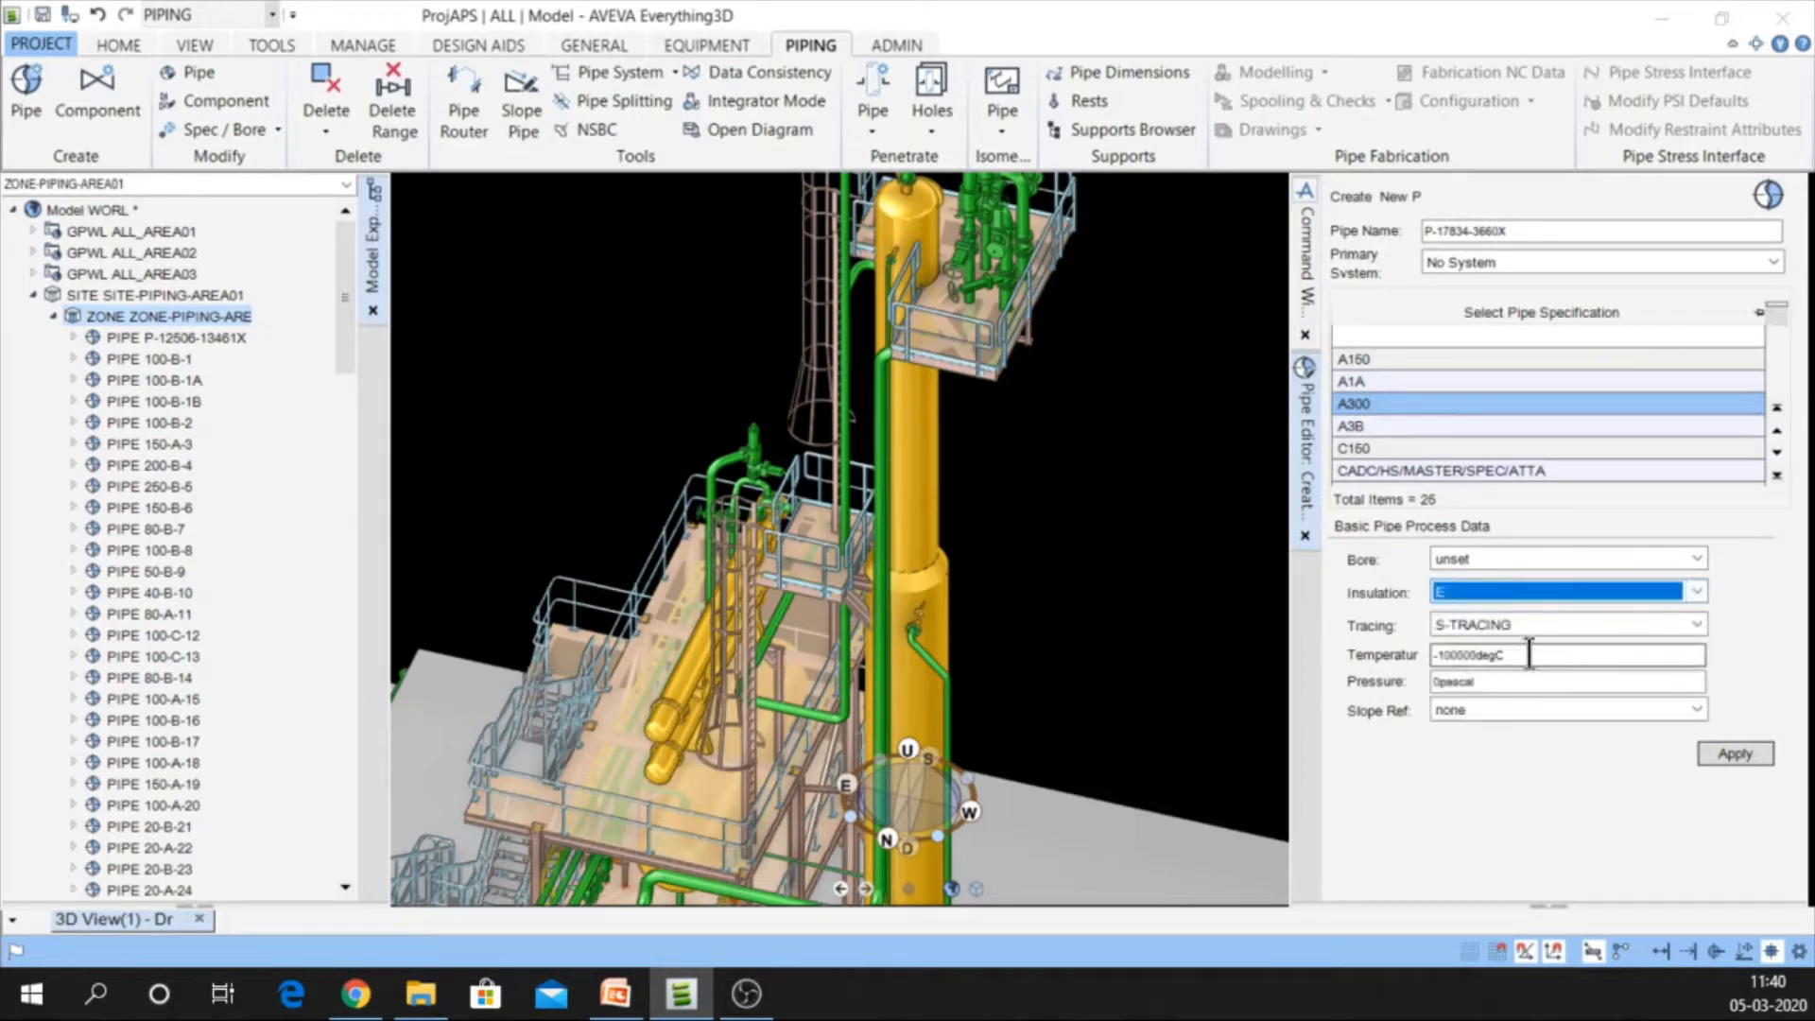
left_click(1694, 620)
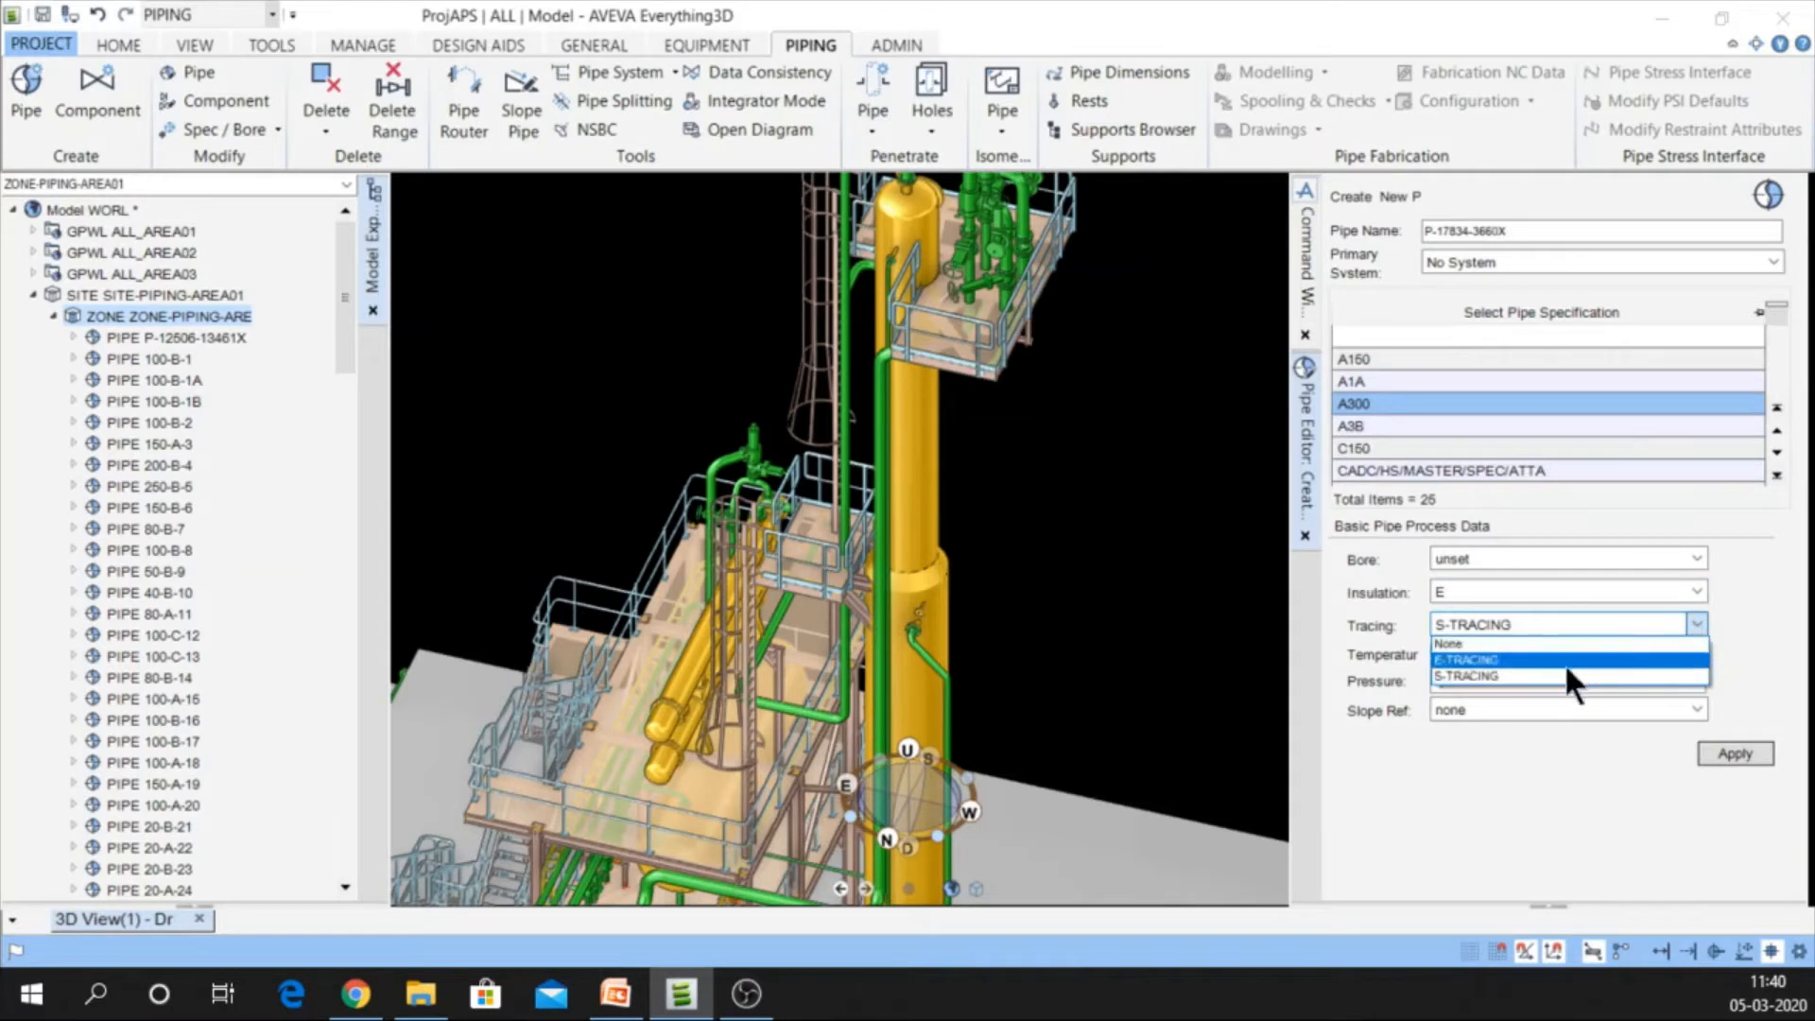
left_click(1503, 660)
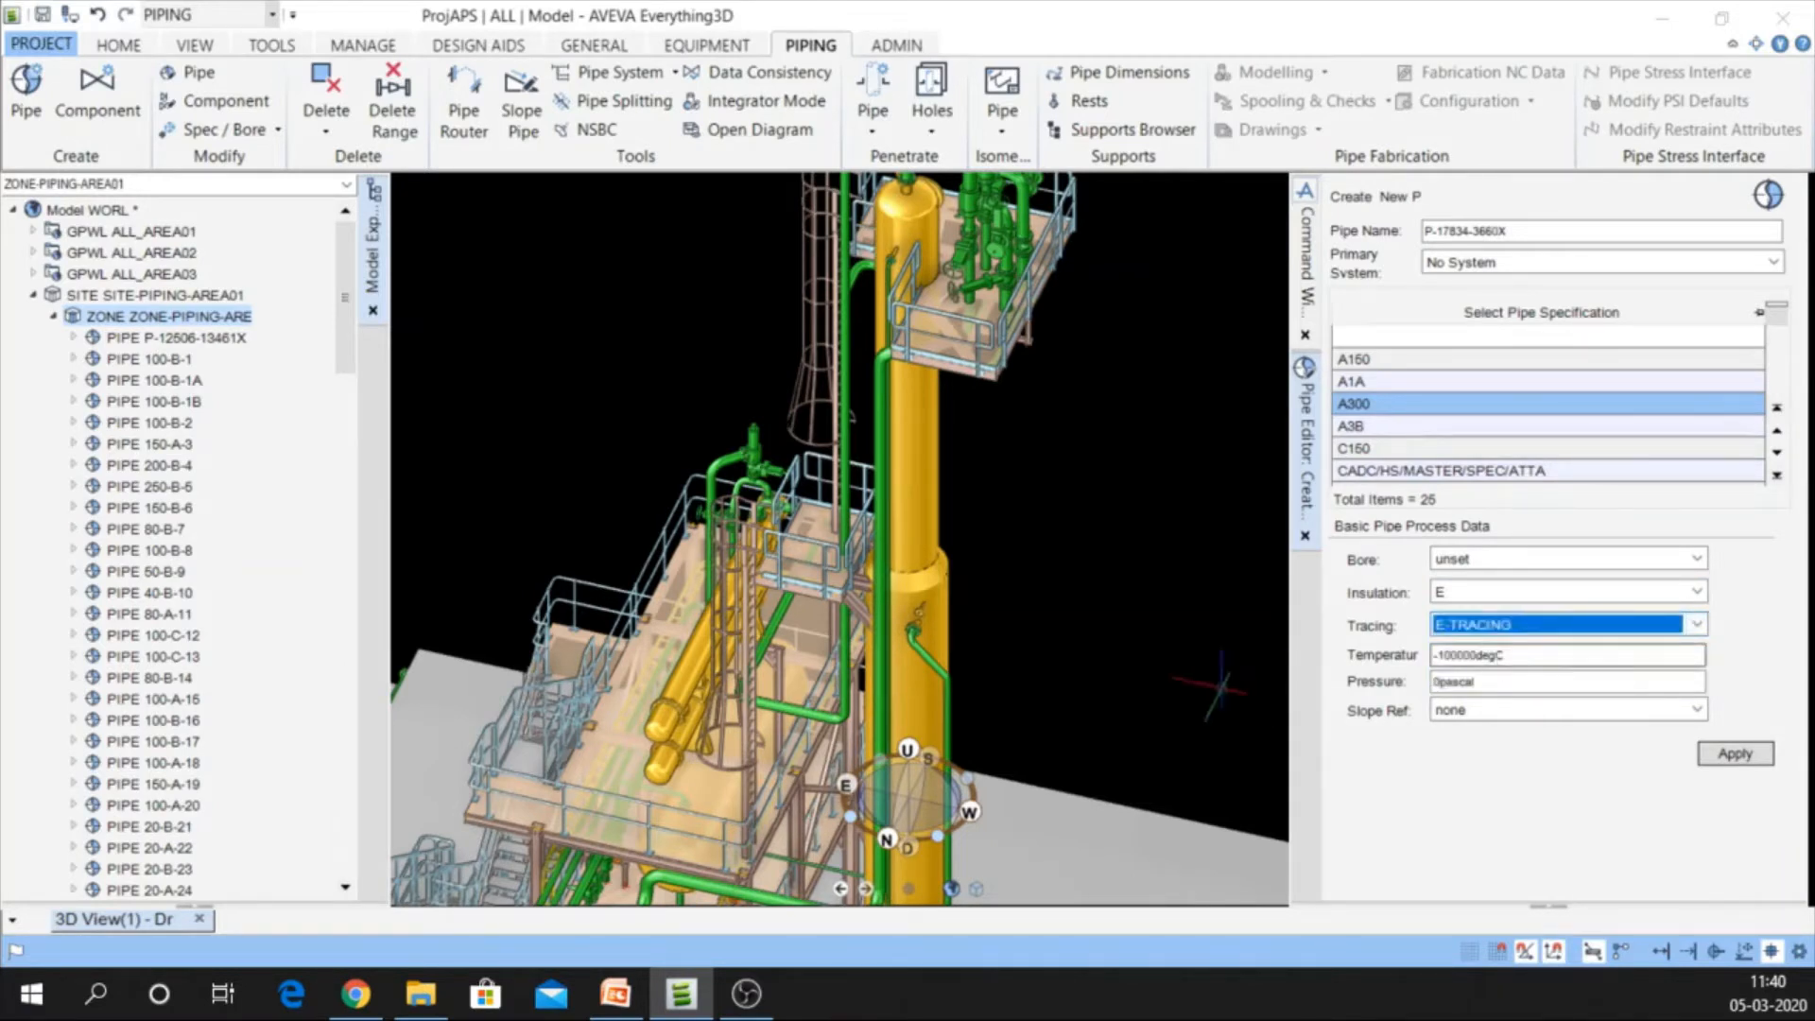
Set the pipe's temperature to 2300 degC and pressure to 300 pascal, and create the pipe
double_click(1511, 655)
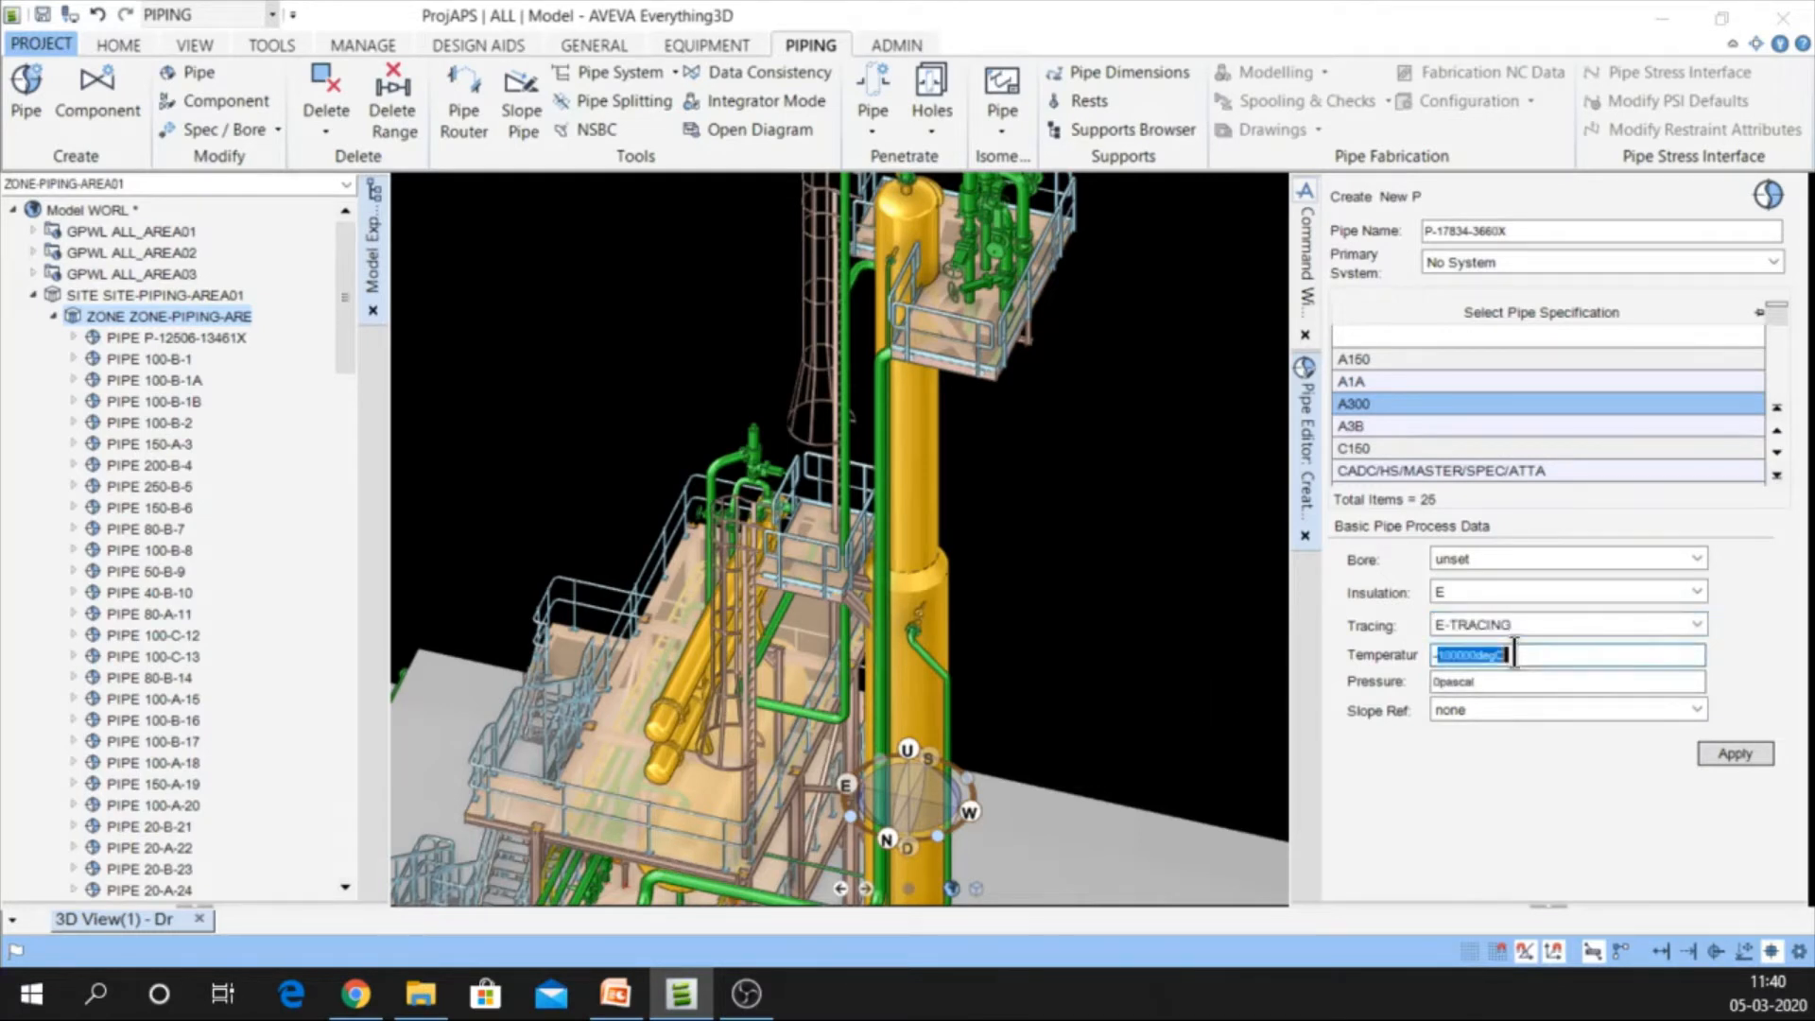
left_click_drag(1514, 654, 1348, 650)
type("23")
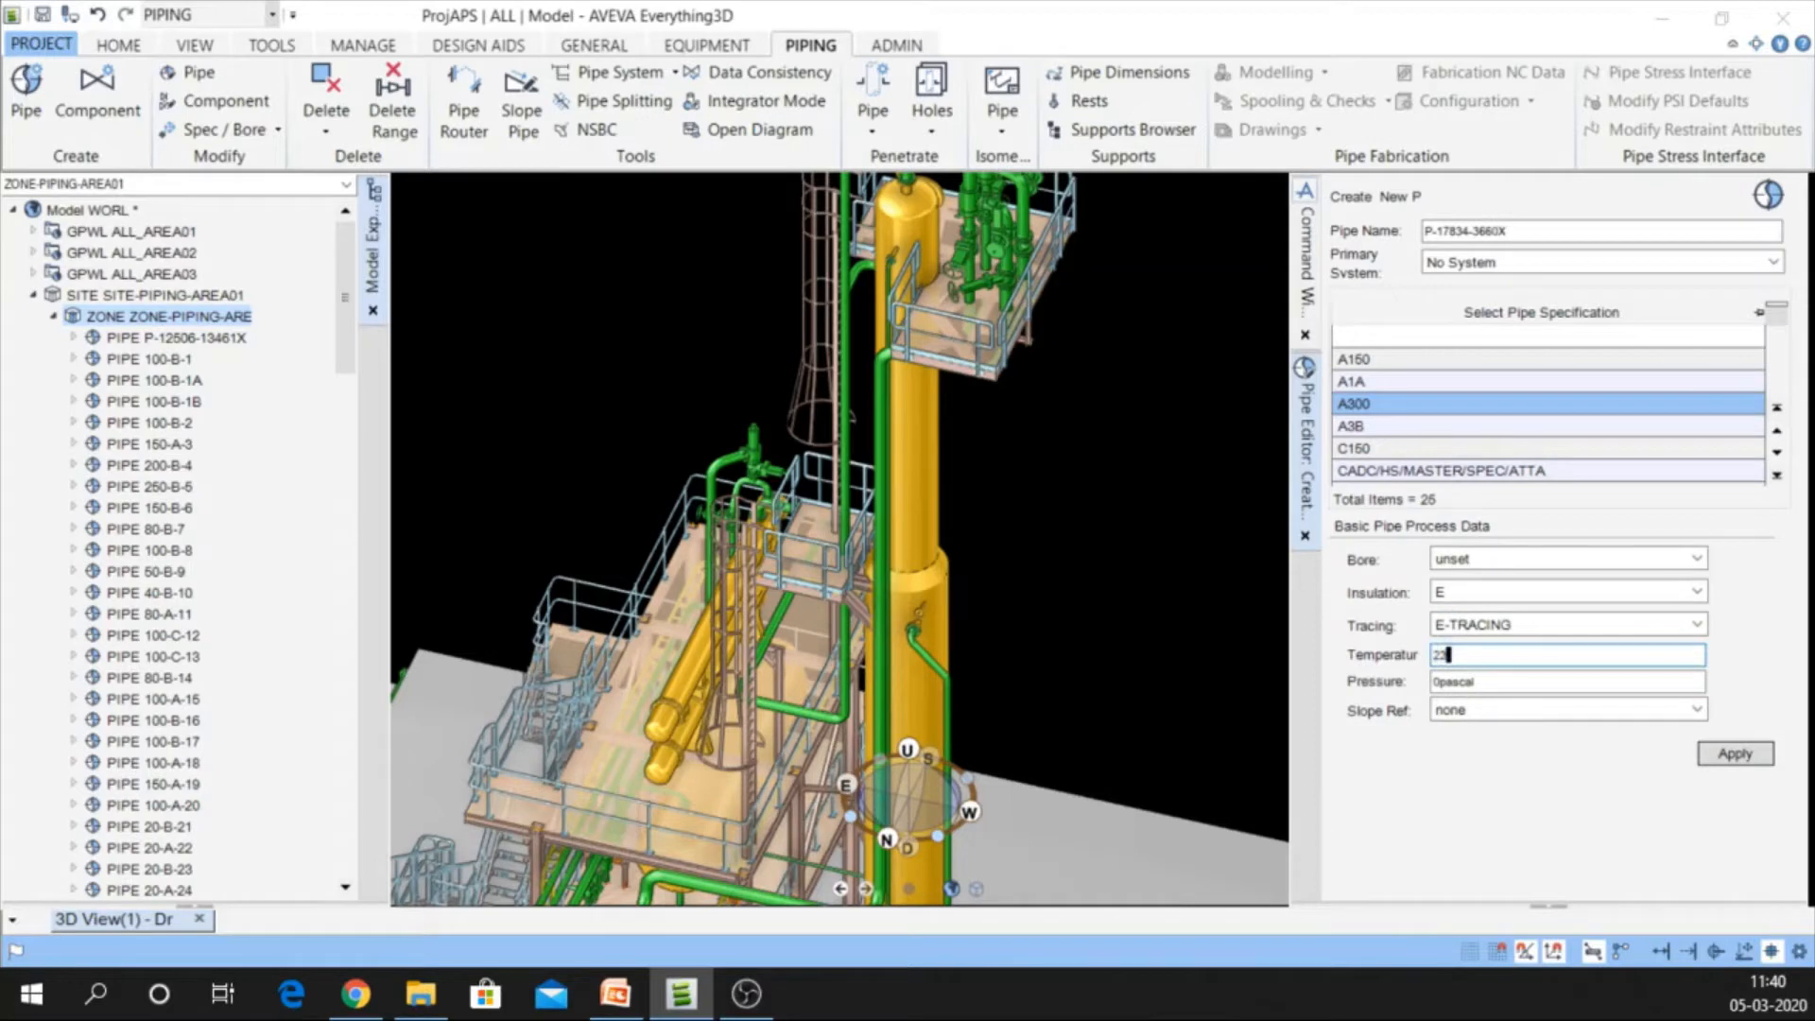
type("00")
key("Tab")
type("30")
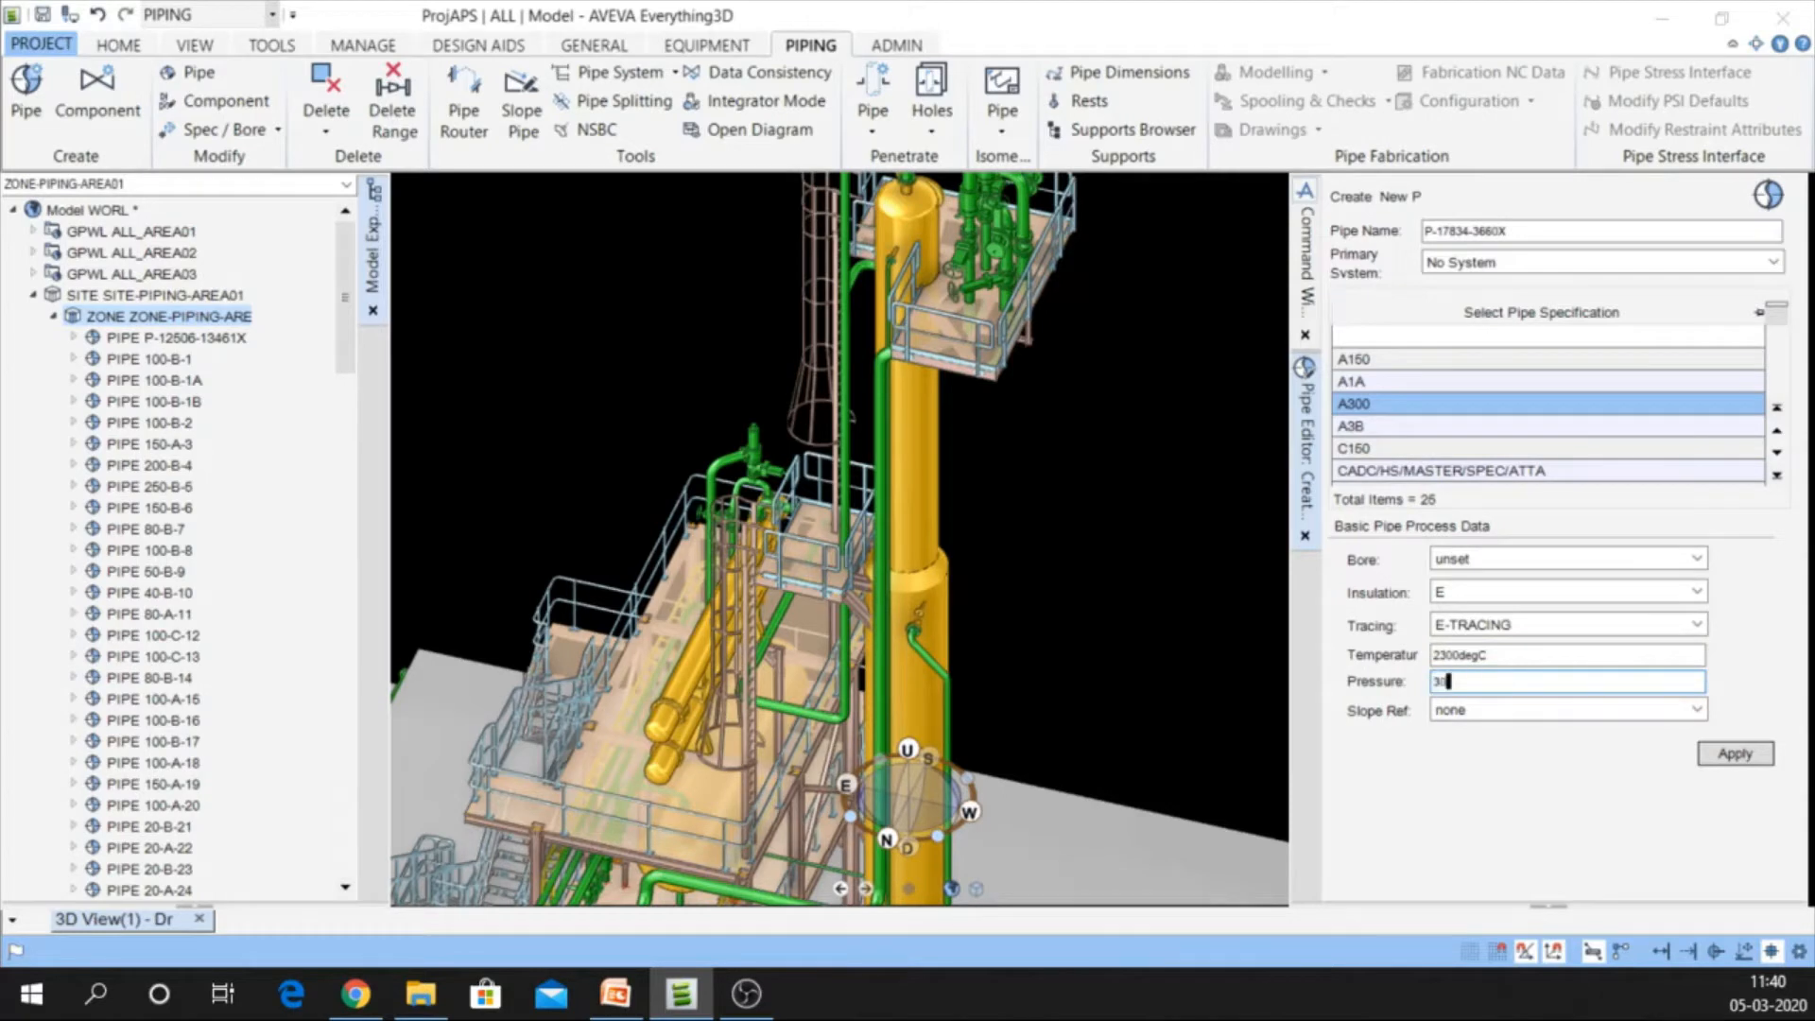
type("0")
key("Tab")
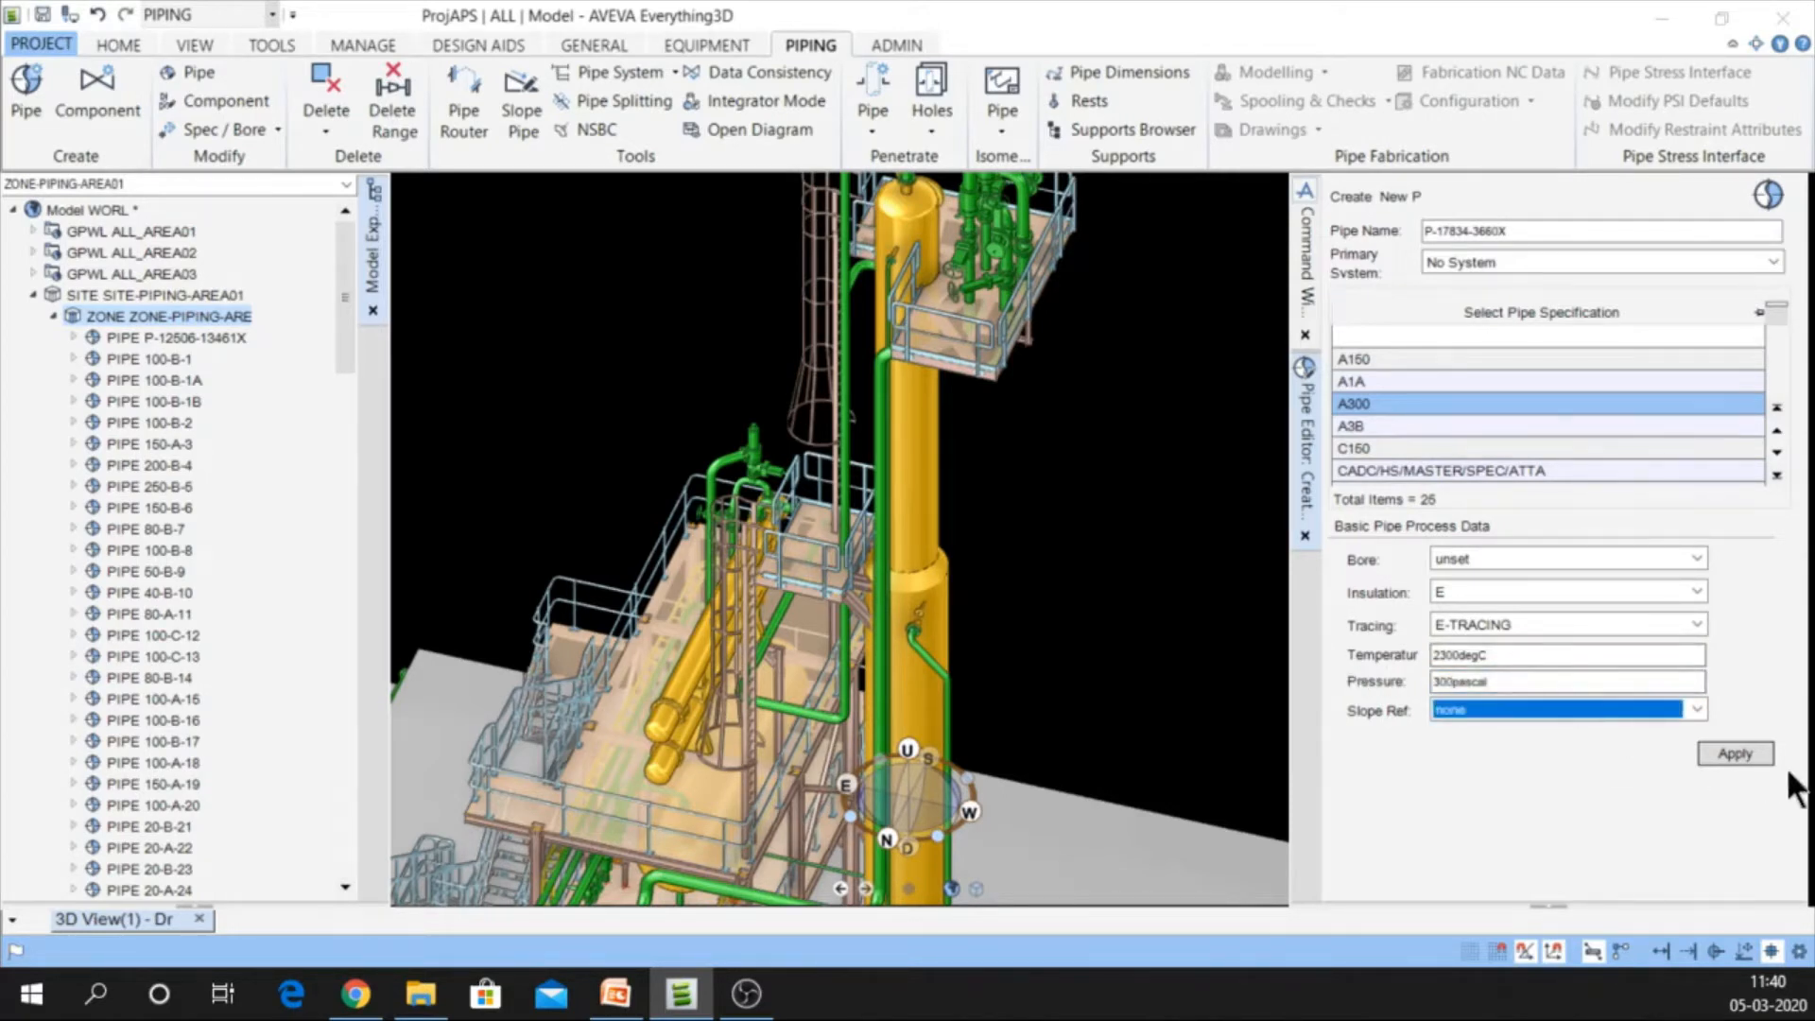
left_click(1760, 749)
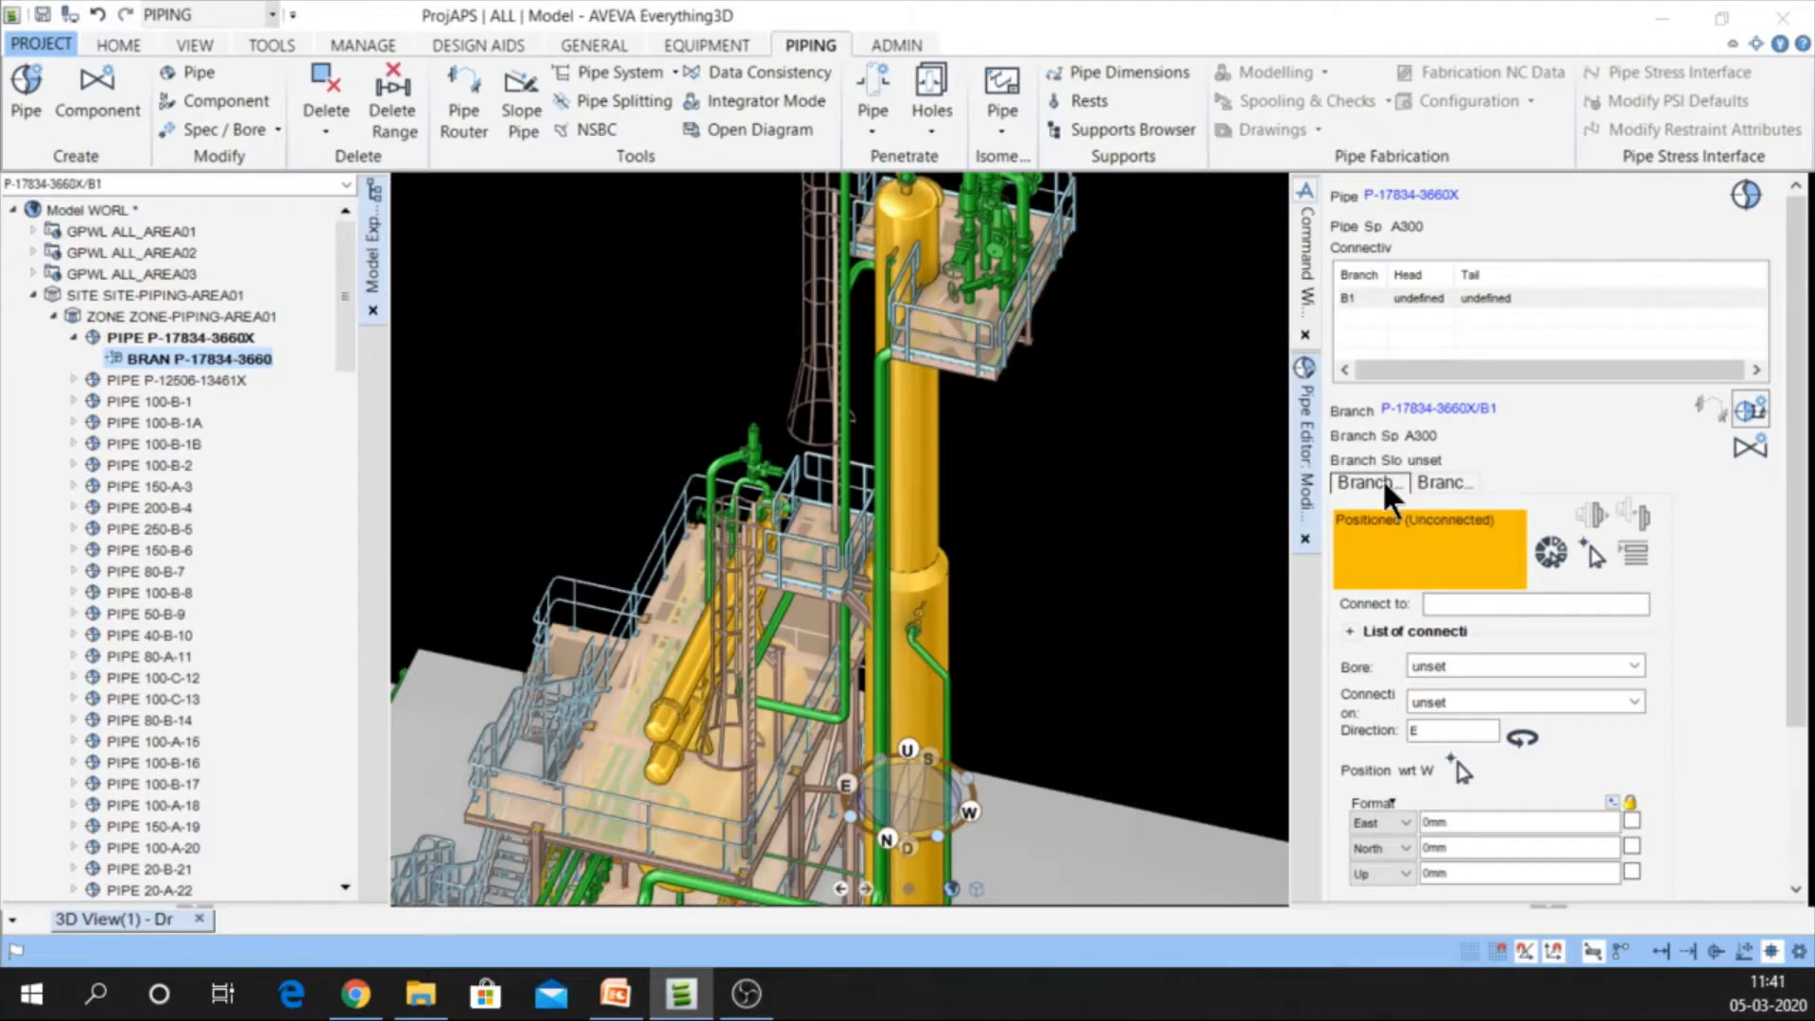
Connect the branch head to nozzle C1101/N12, the small nozzle beside the green pipe on top of the yellow column
left_click(1433, 479)
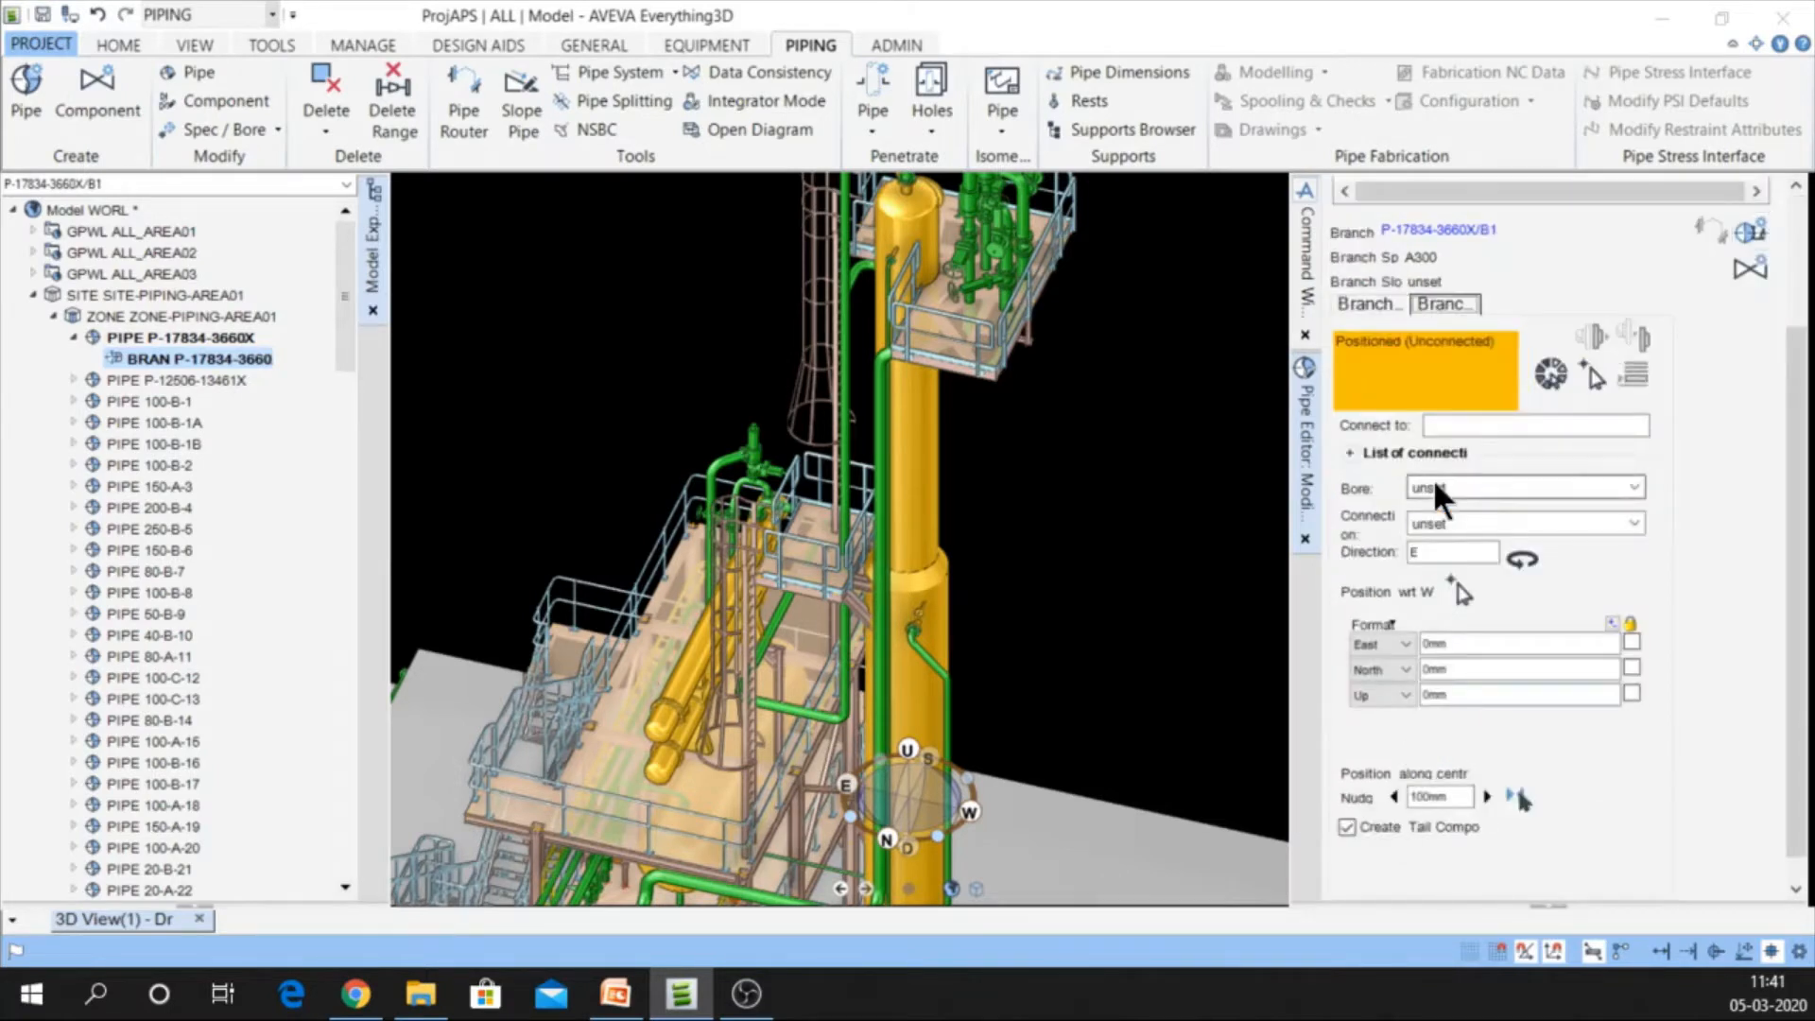
left_click(1364, 305)
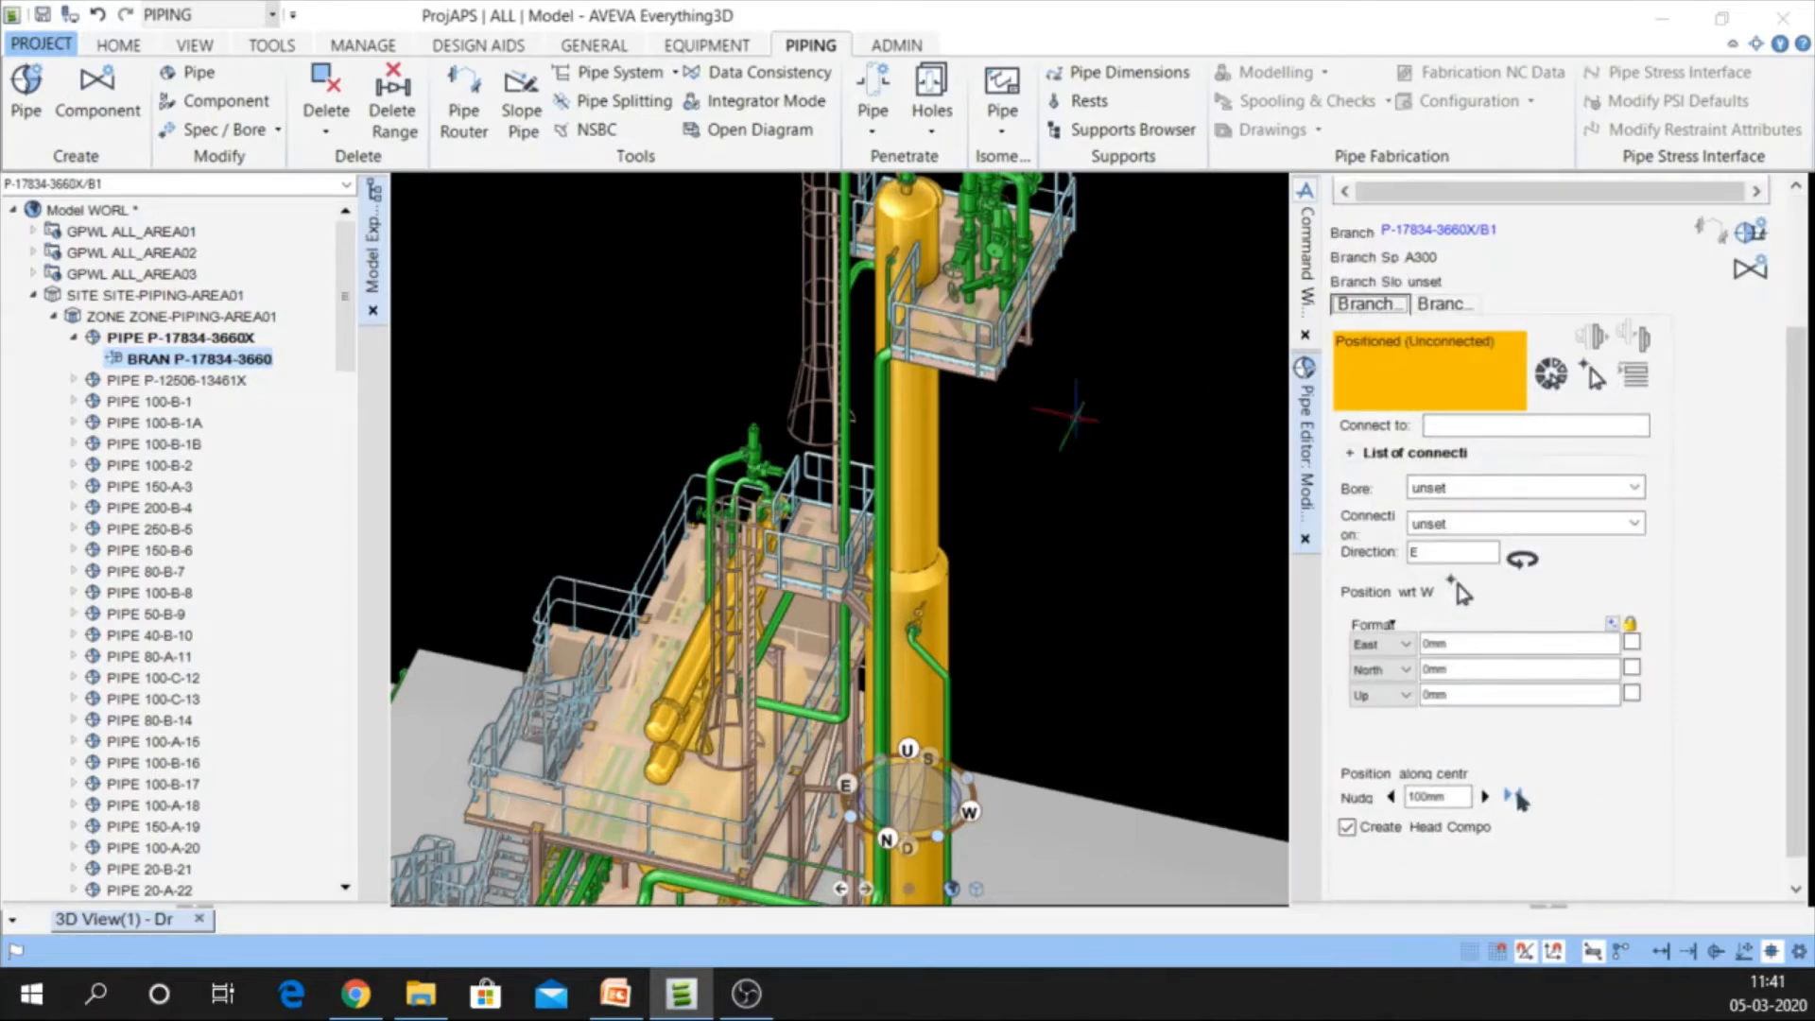
middle_click_drag(1037, 415, 905, 541)
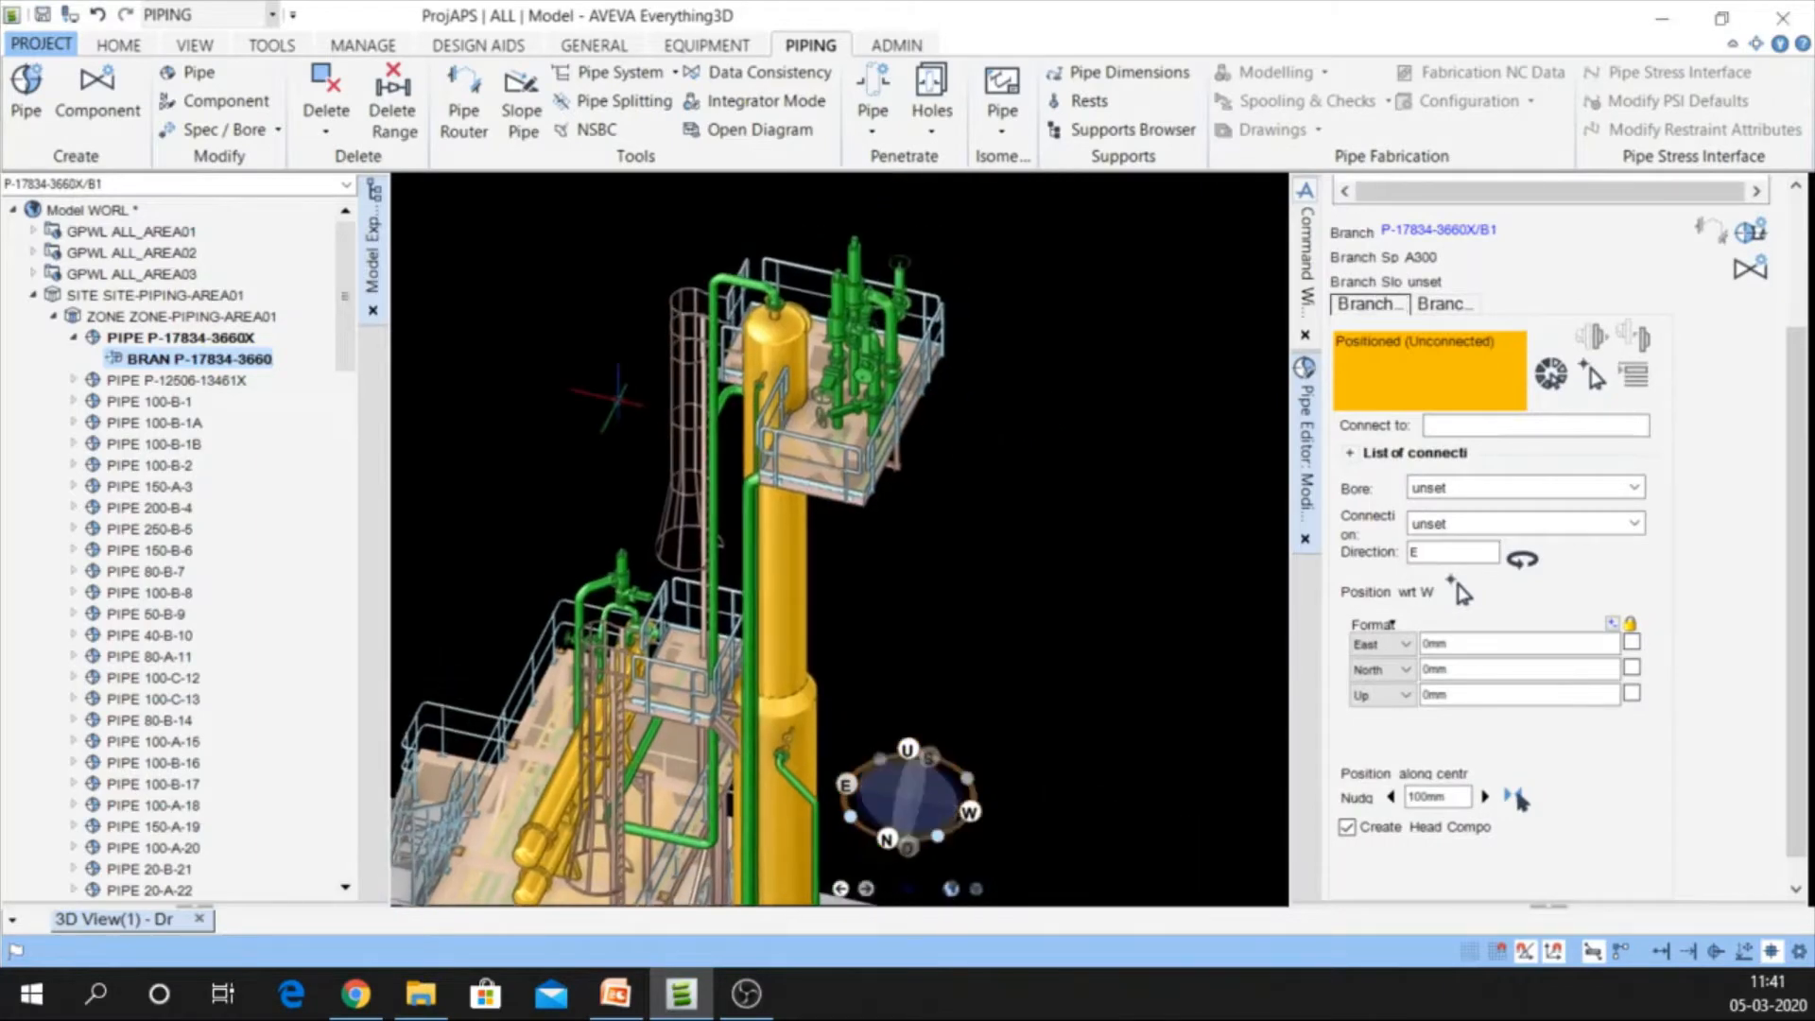
scroll(605, 364, "up", 4)
middle_click_drag(895, 287, 968, 305)
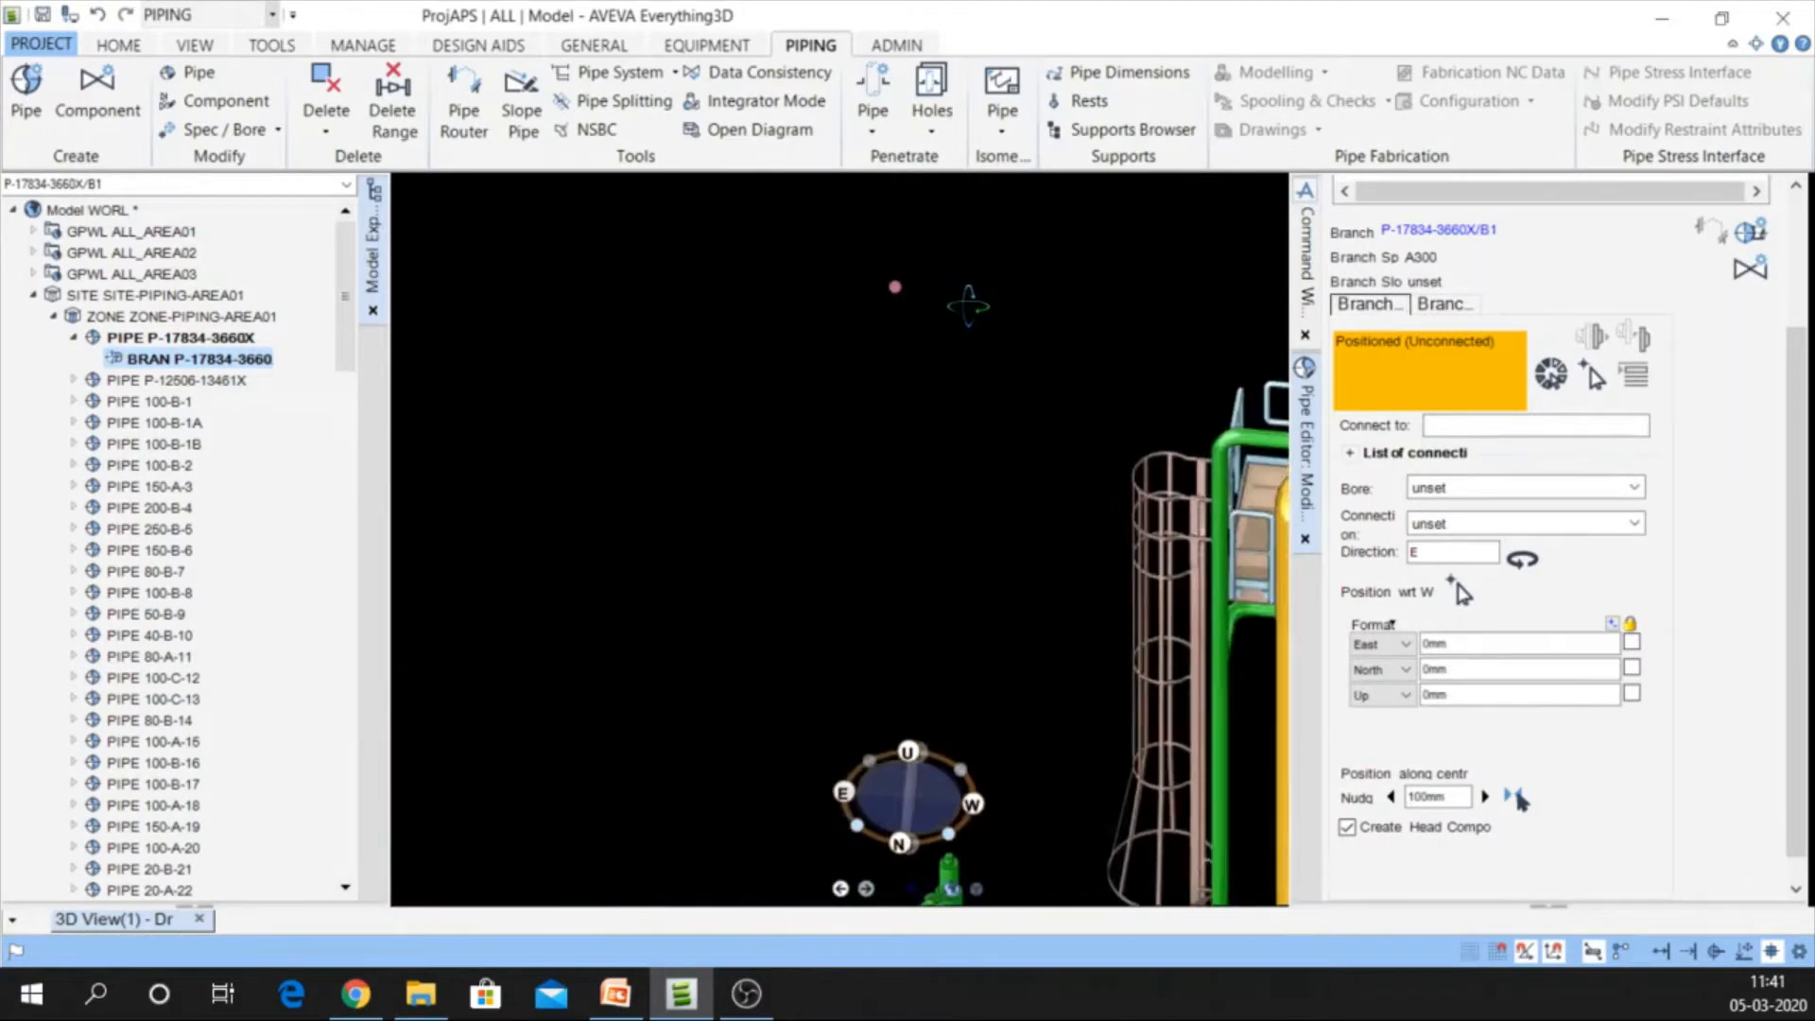
scroll(965, 332, "down", 5)
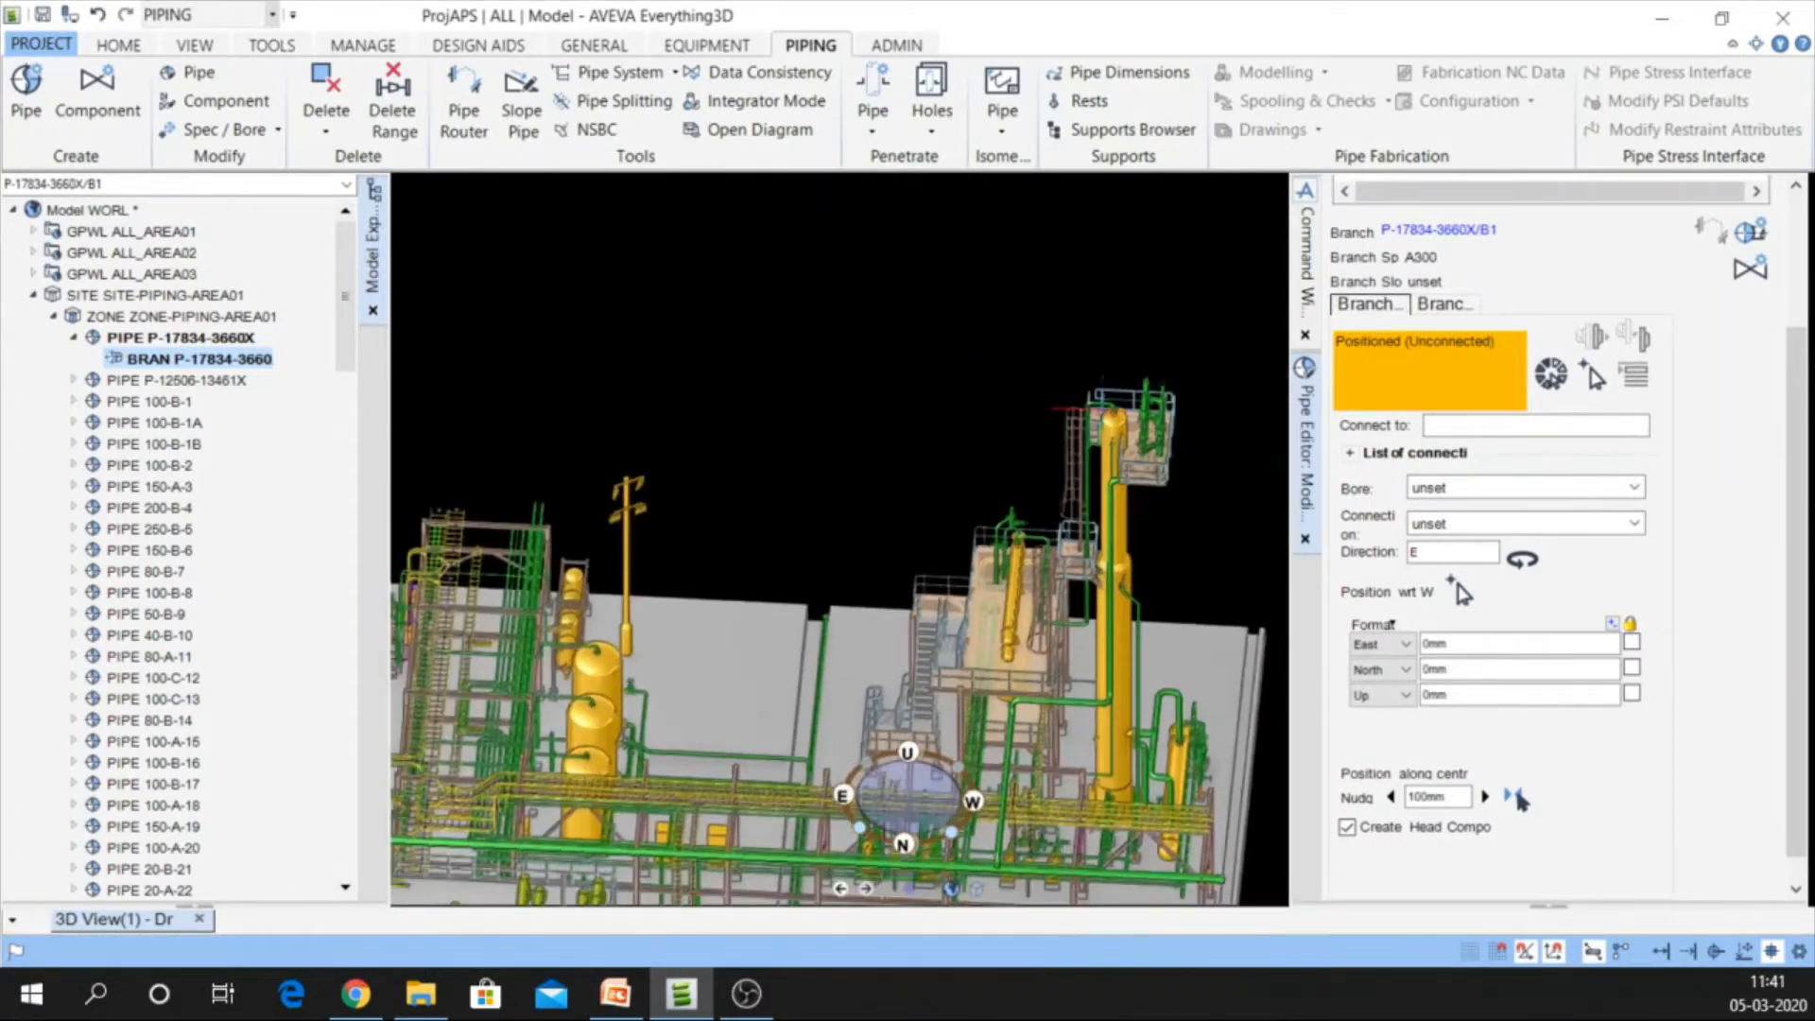
scroll(1087, 411, "up", 5)
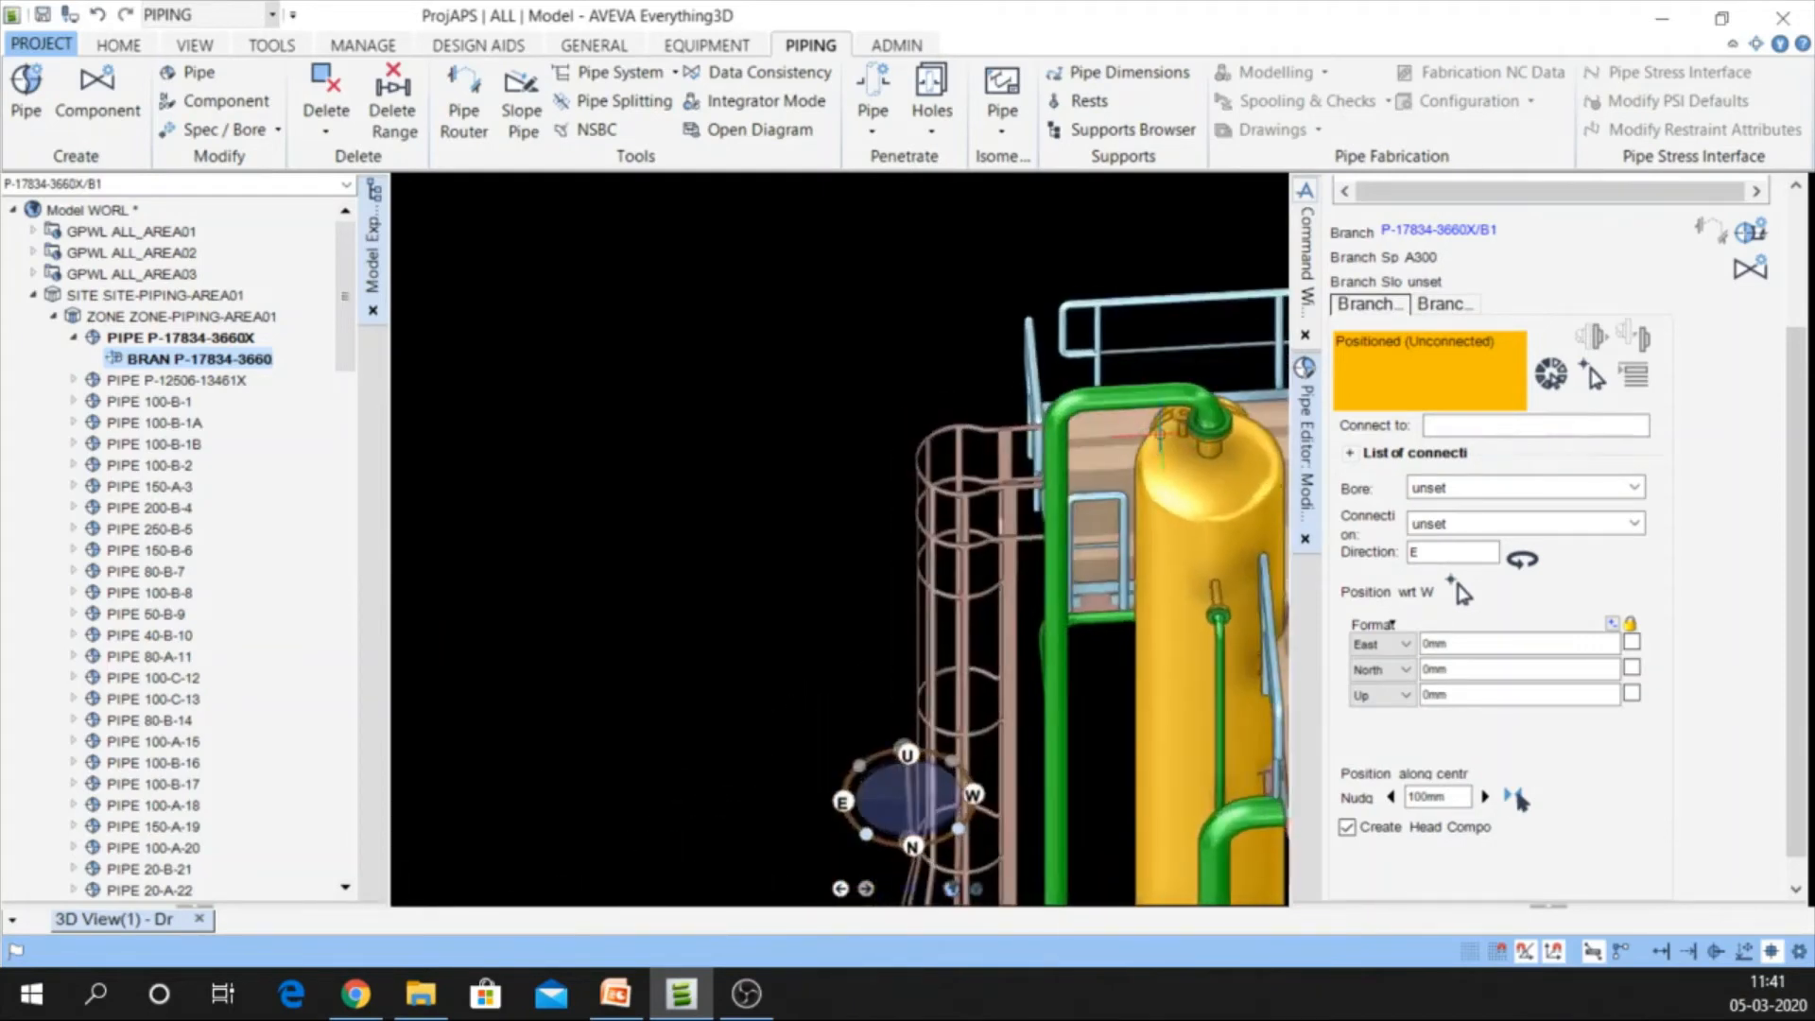
scroll(1181, 416, "up", 6)
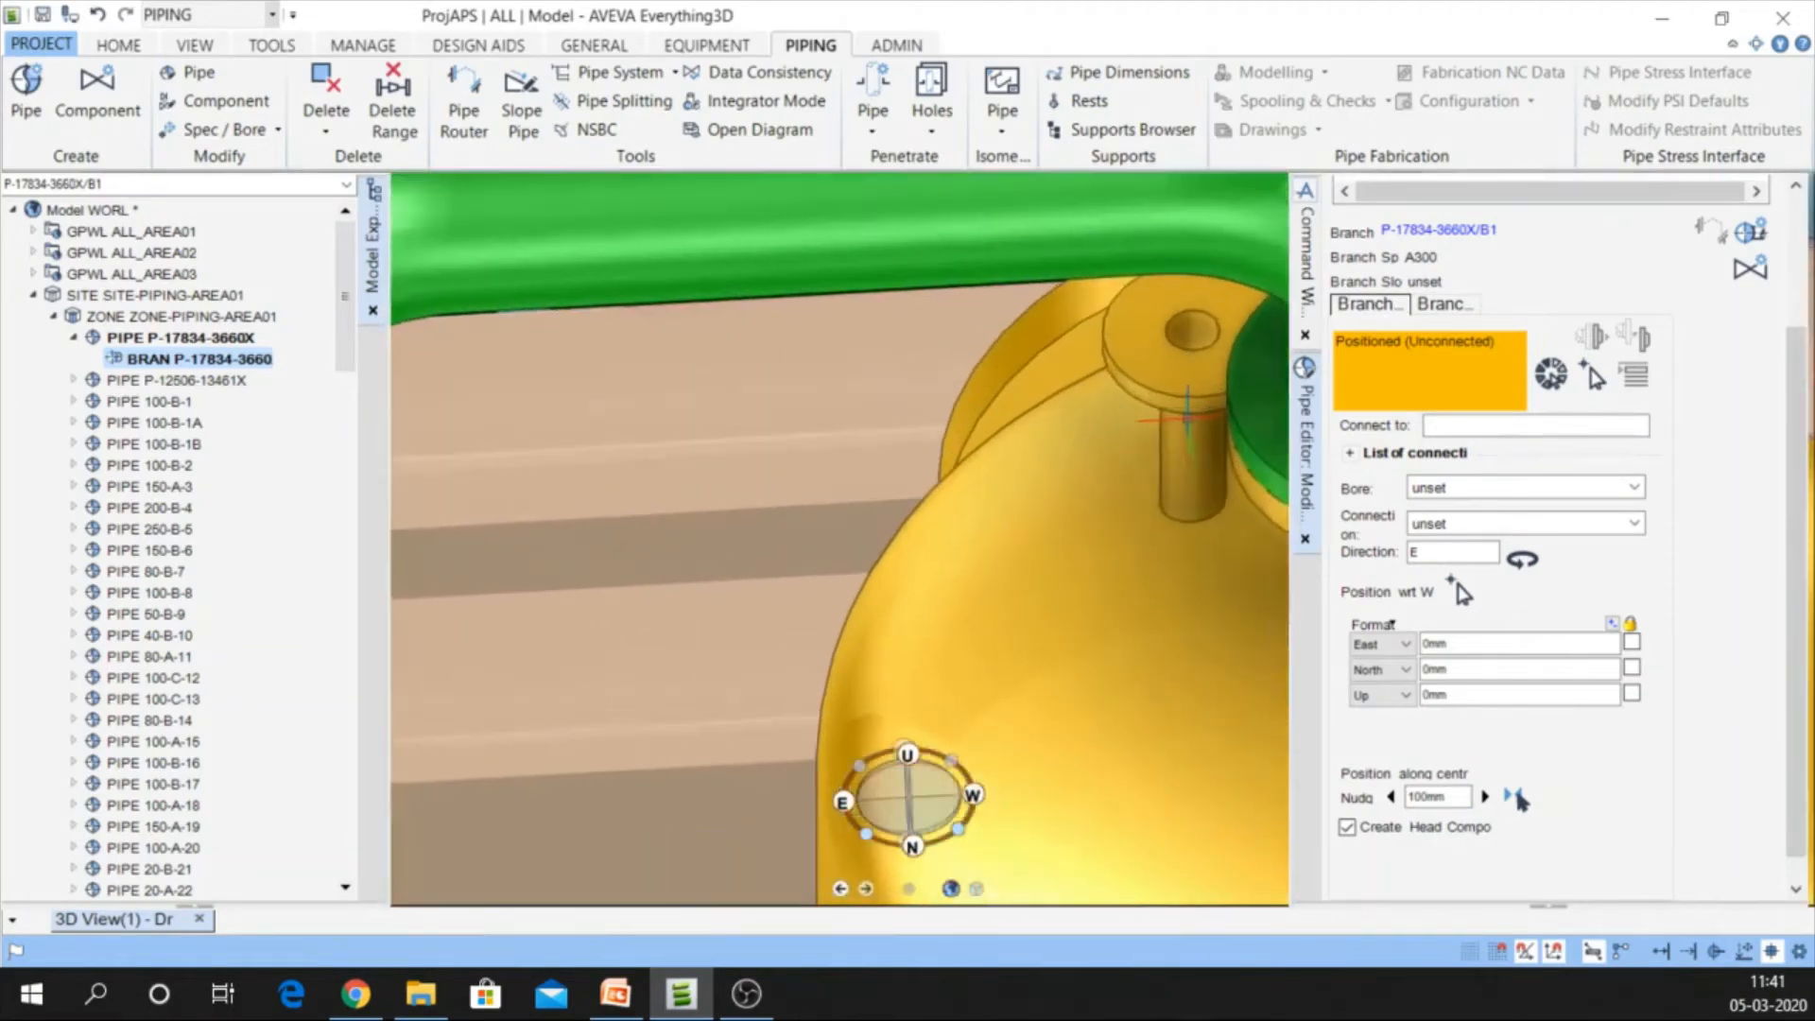
scroll(1187, 416, "down", 5)
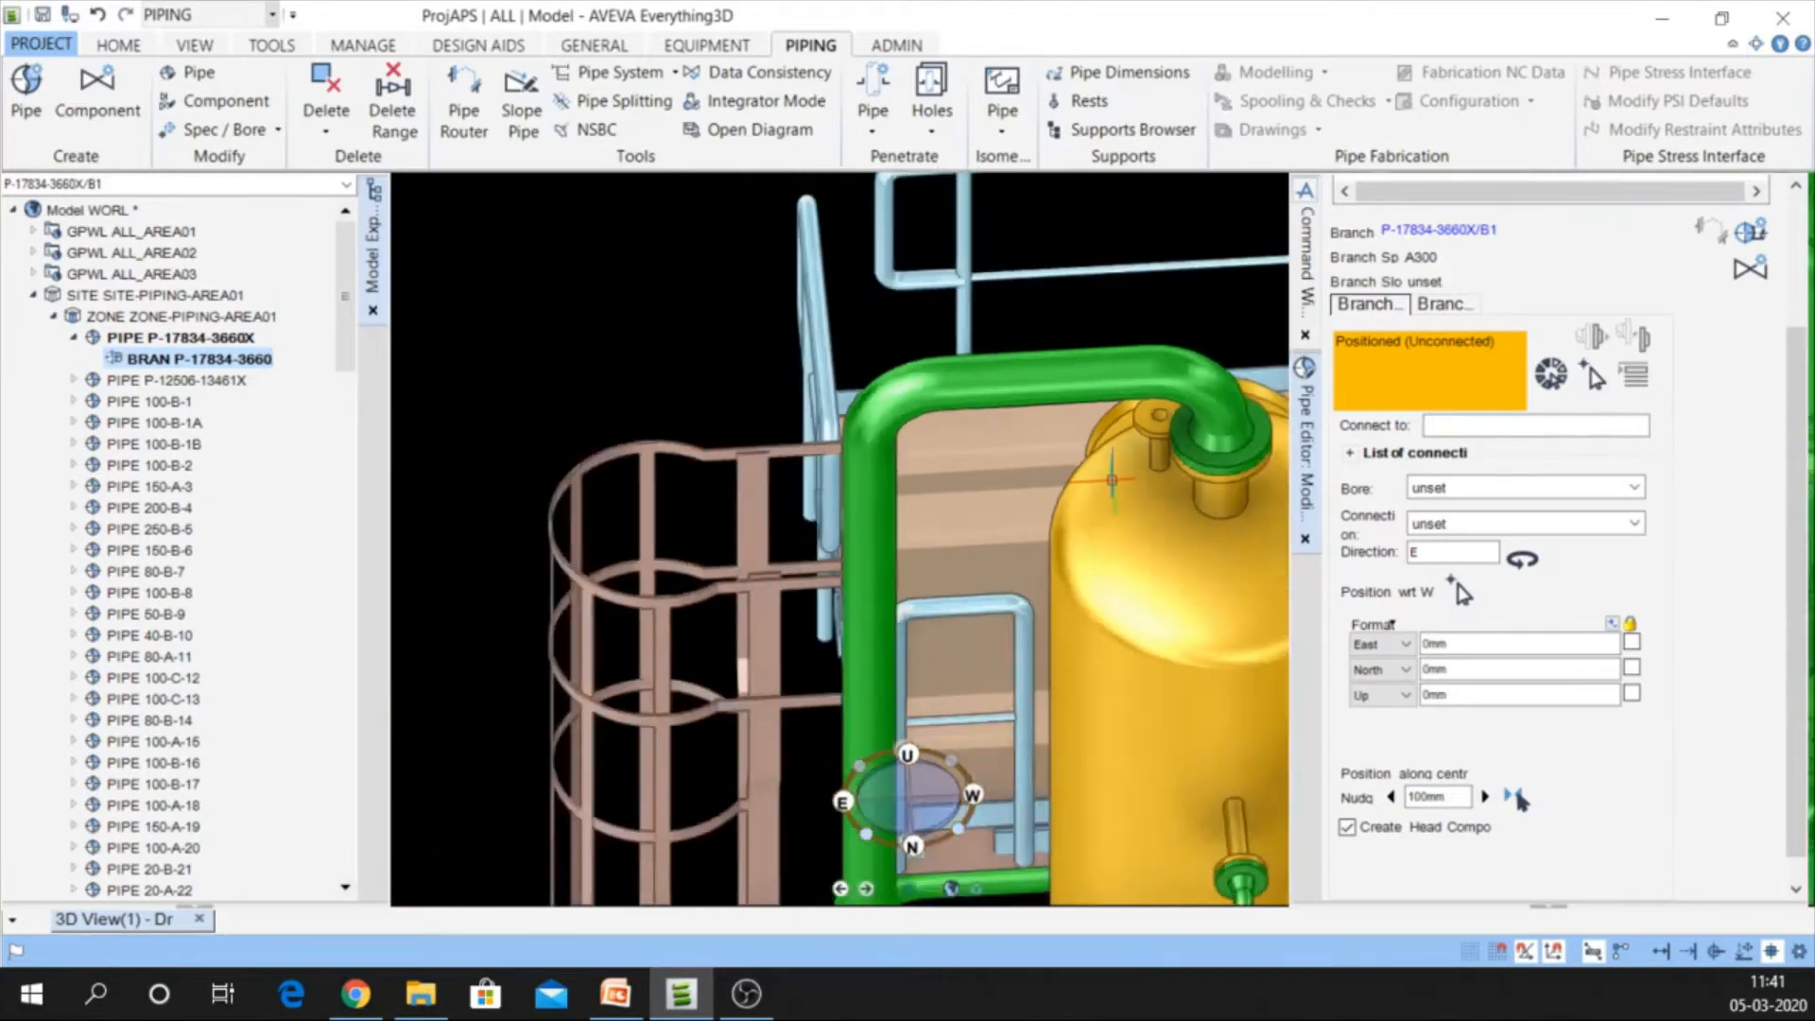
scroll(1113, 479, "down", 3)
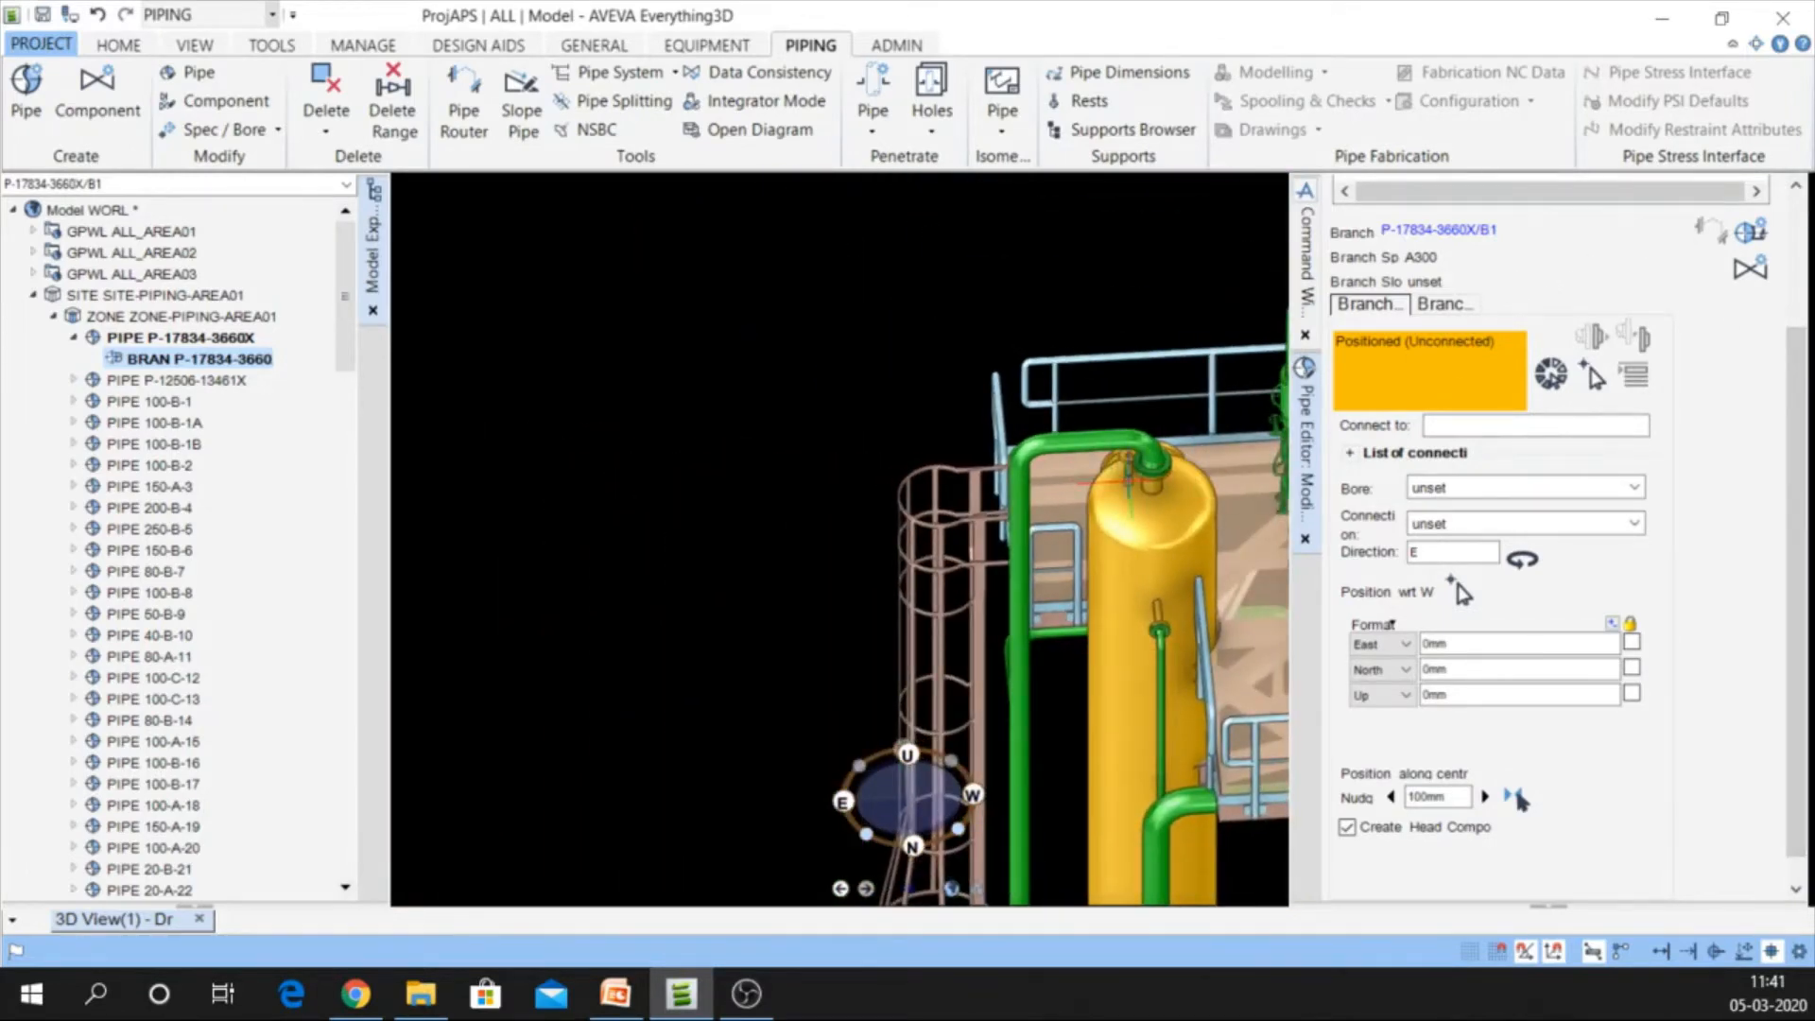
scroll(1112, 465, "up", 2)
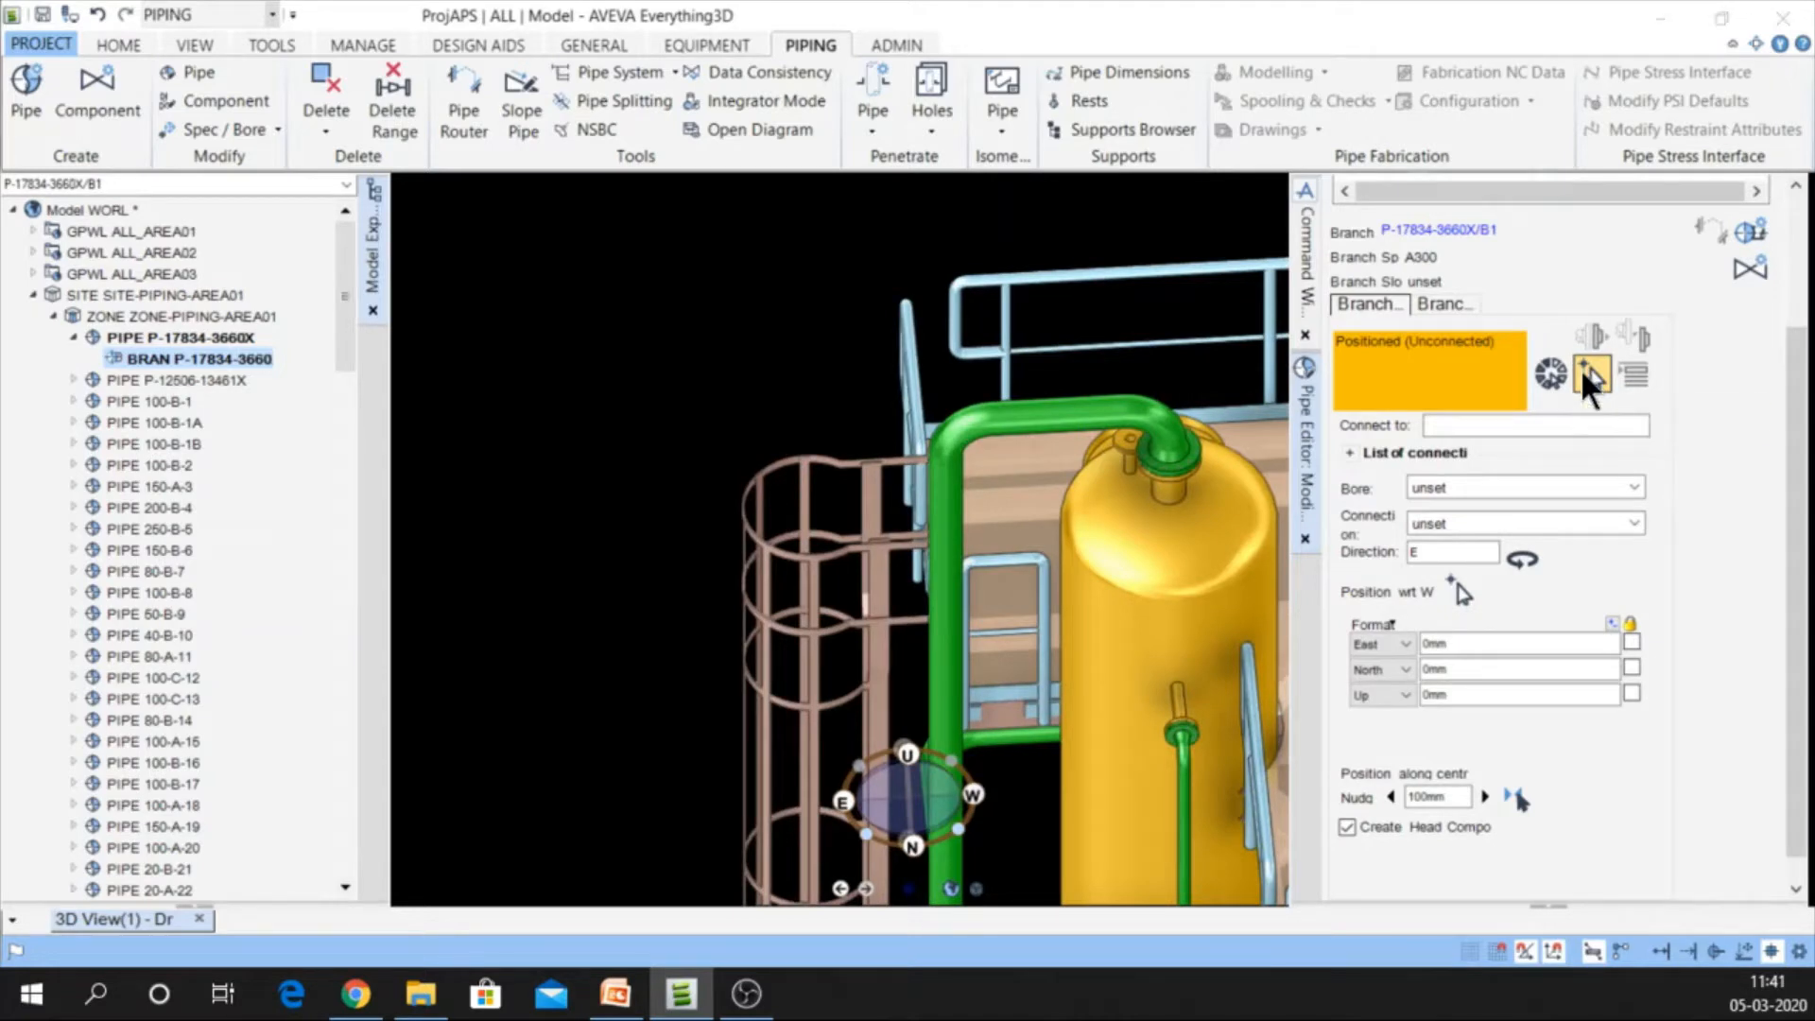
left_click(1584, 367)
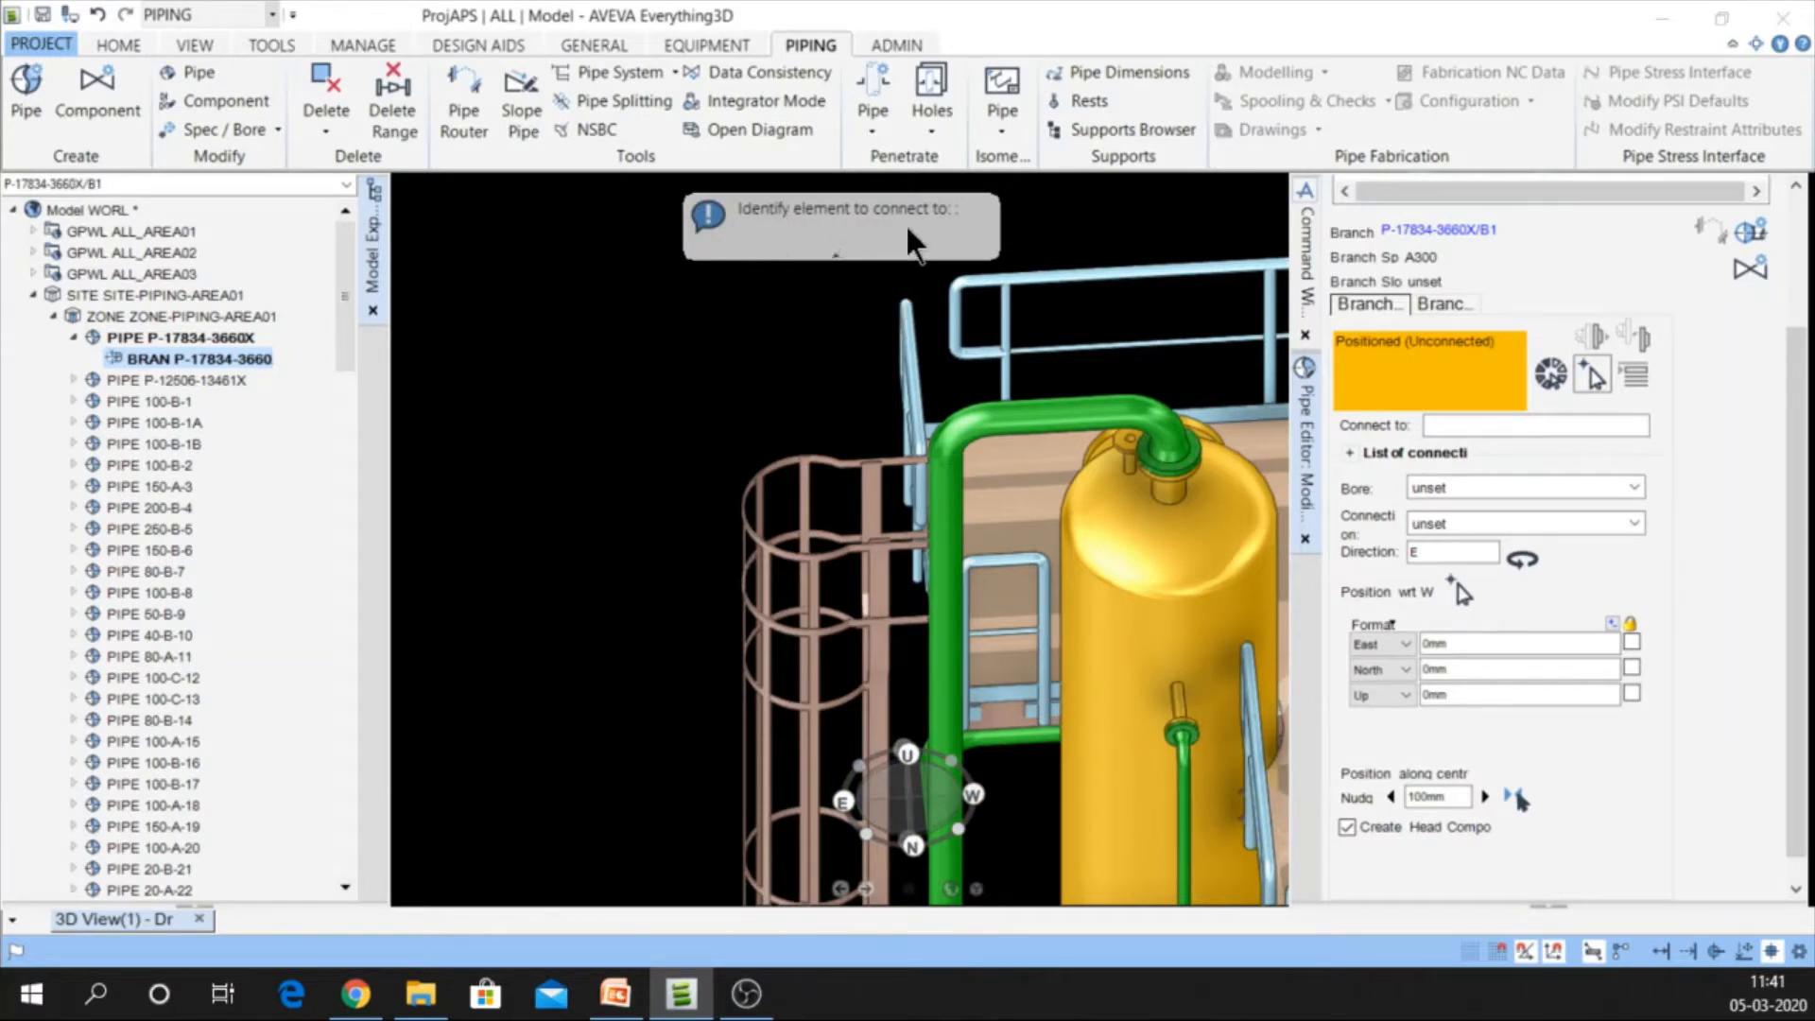
left_click(1126, 440)
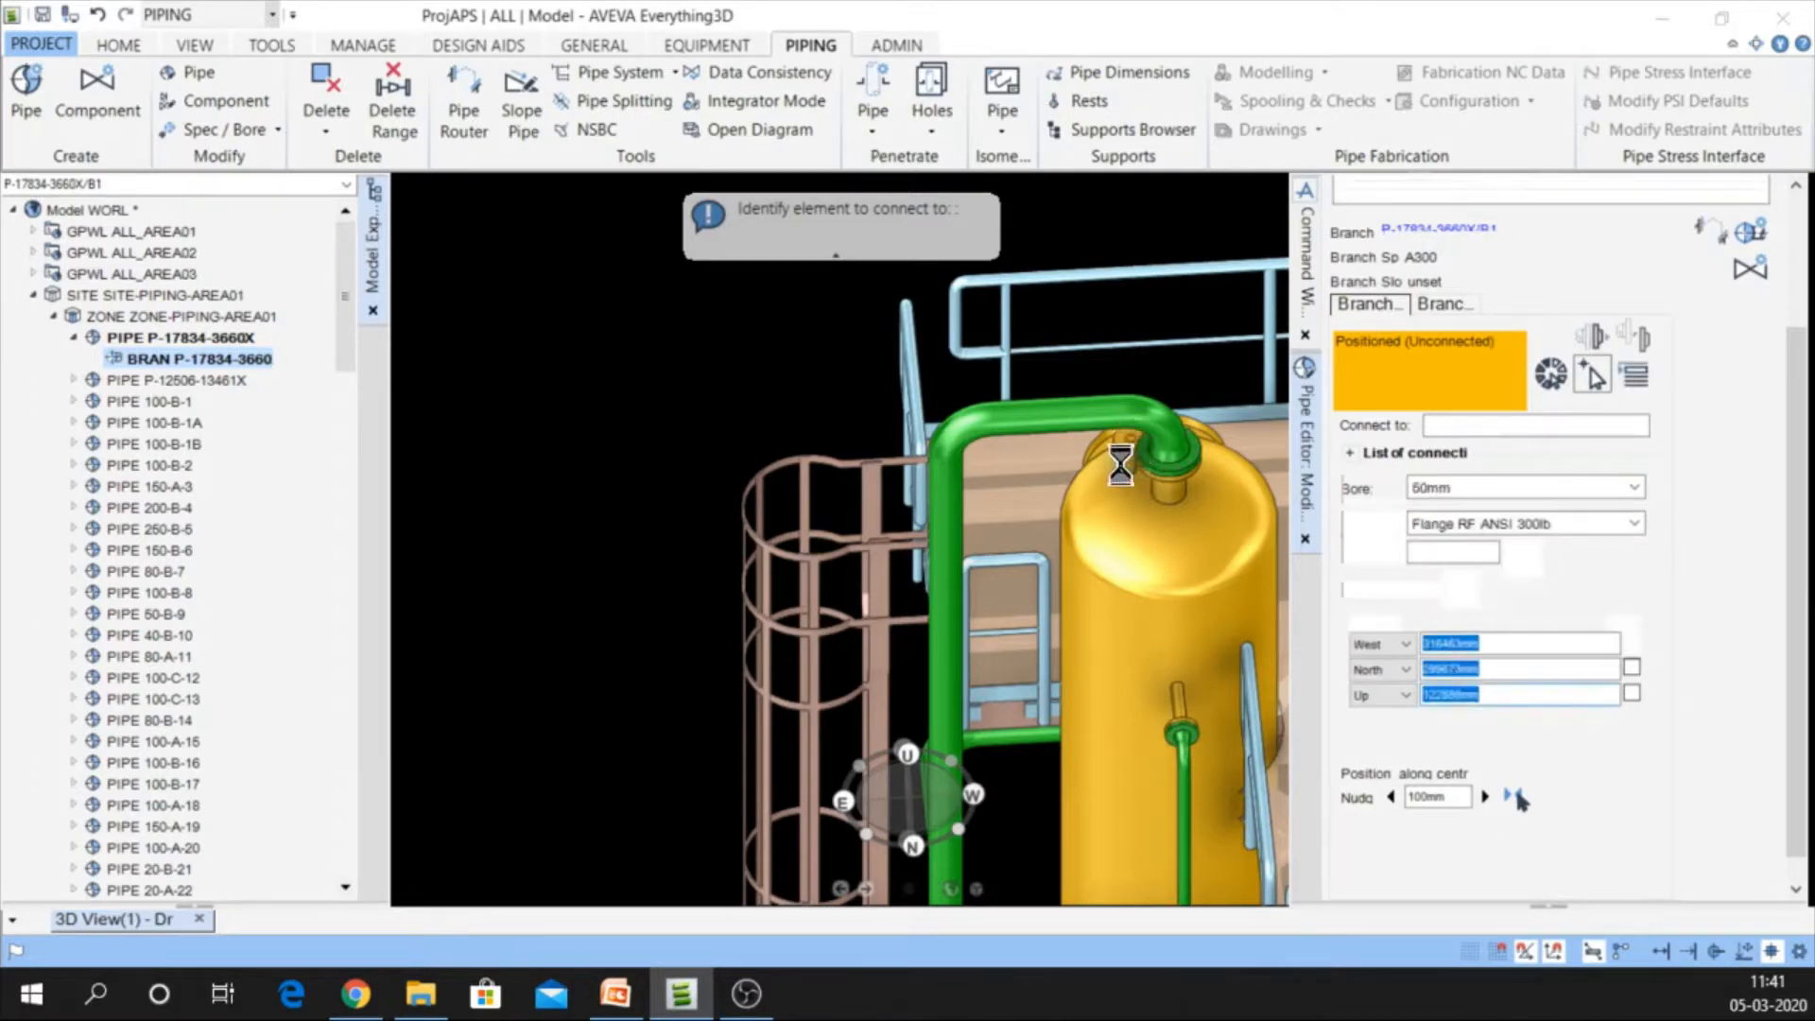
Examine the head connection at the nozzle and expand the new branch in the model tree to view its components
scroll(1123, 461, "up", 3)
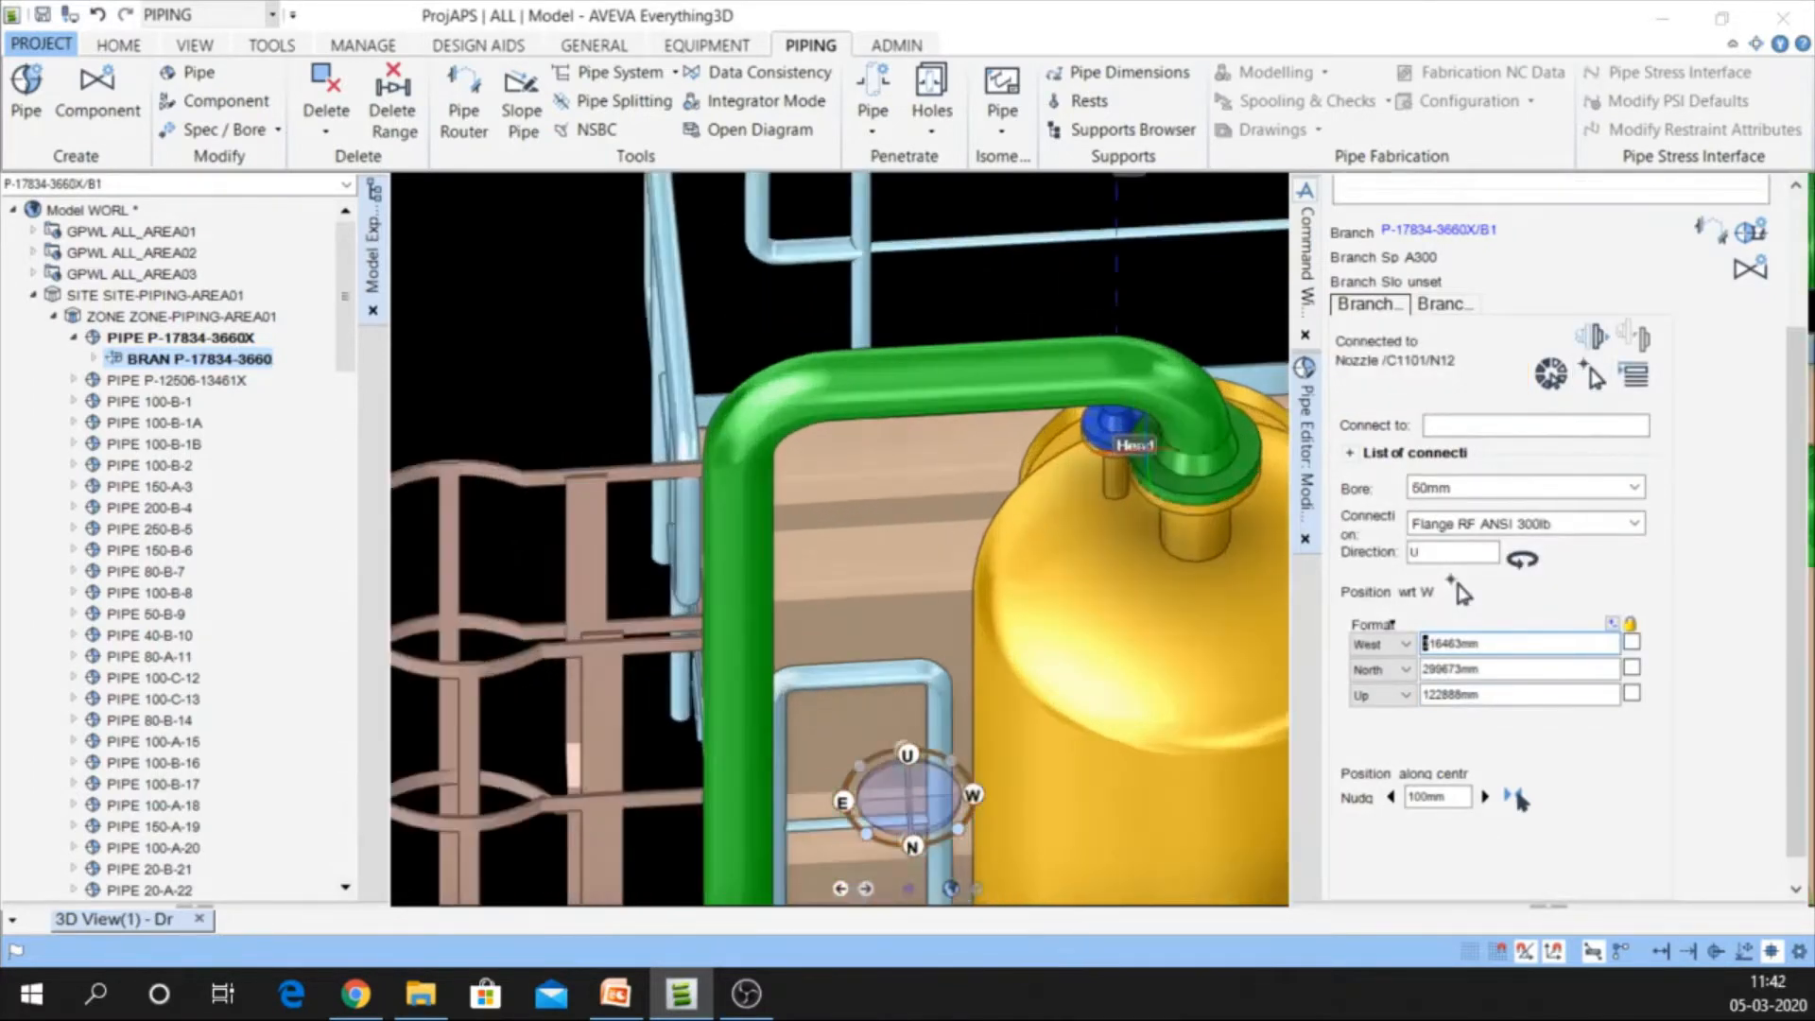
scroll(1150, 447, "up", 2)
mouse_move(1150, 447)
middle_mouse_down()
mouse_move(1376, 489)
mouse_move(1564, 392)
middle_mouse_up()
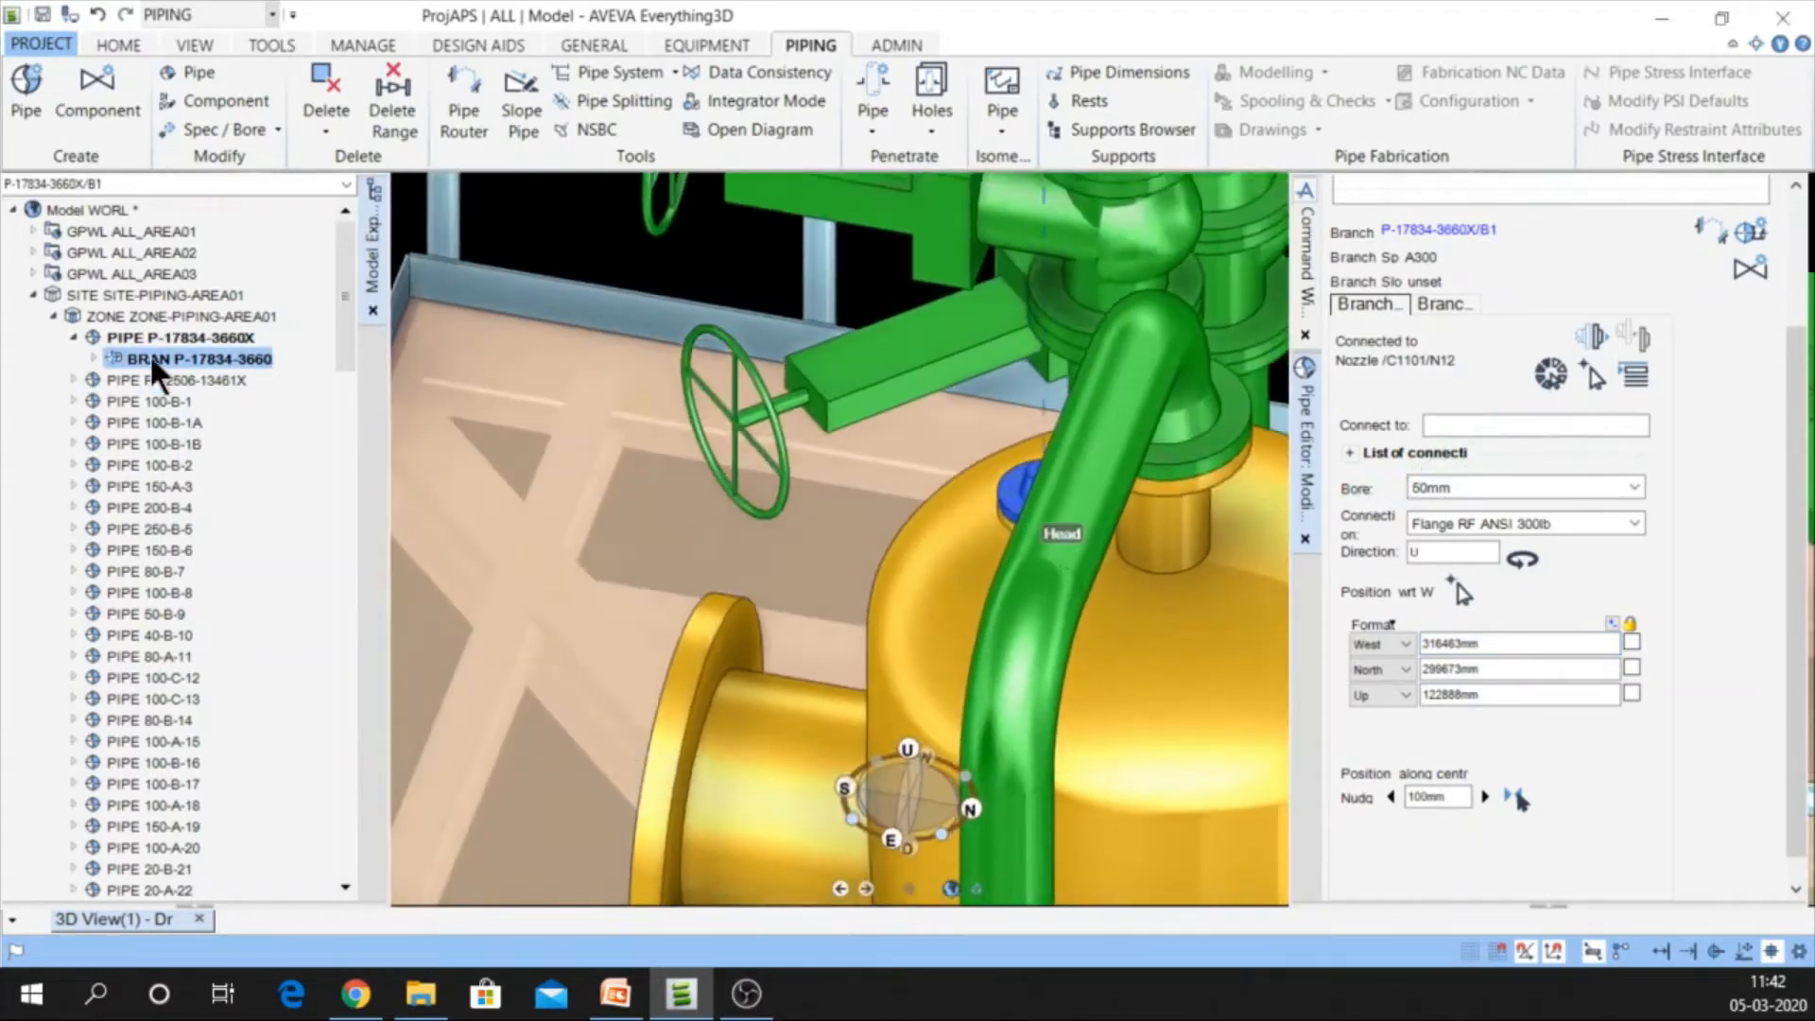
left_click(95, 360)
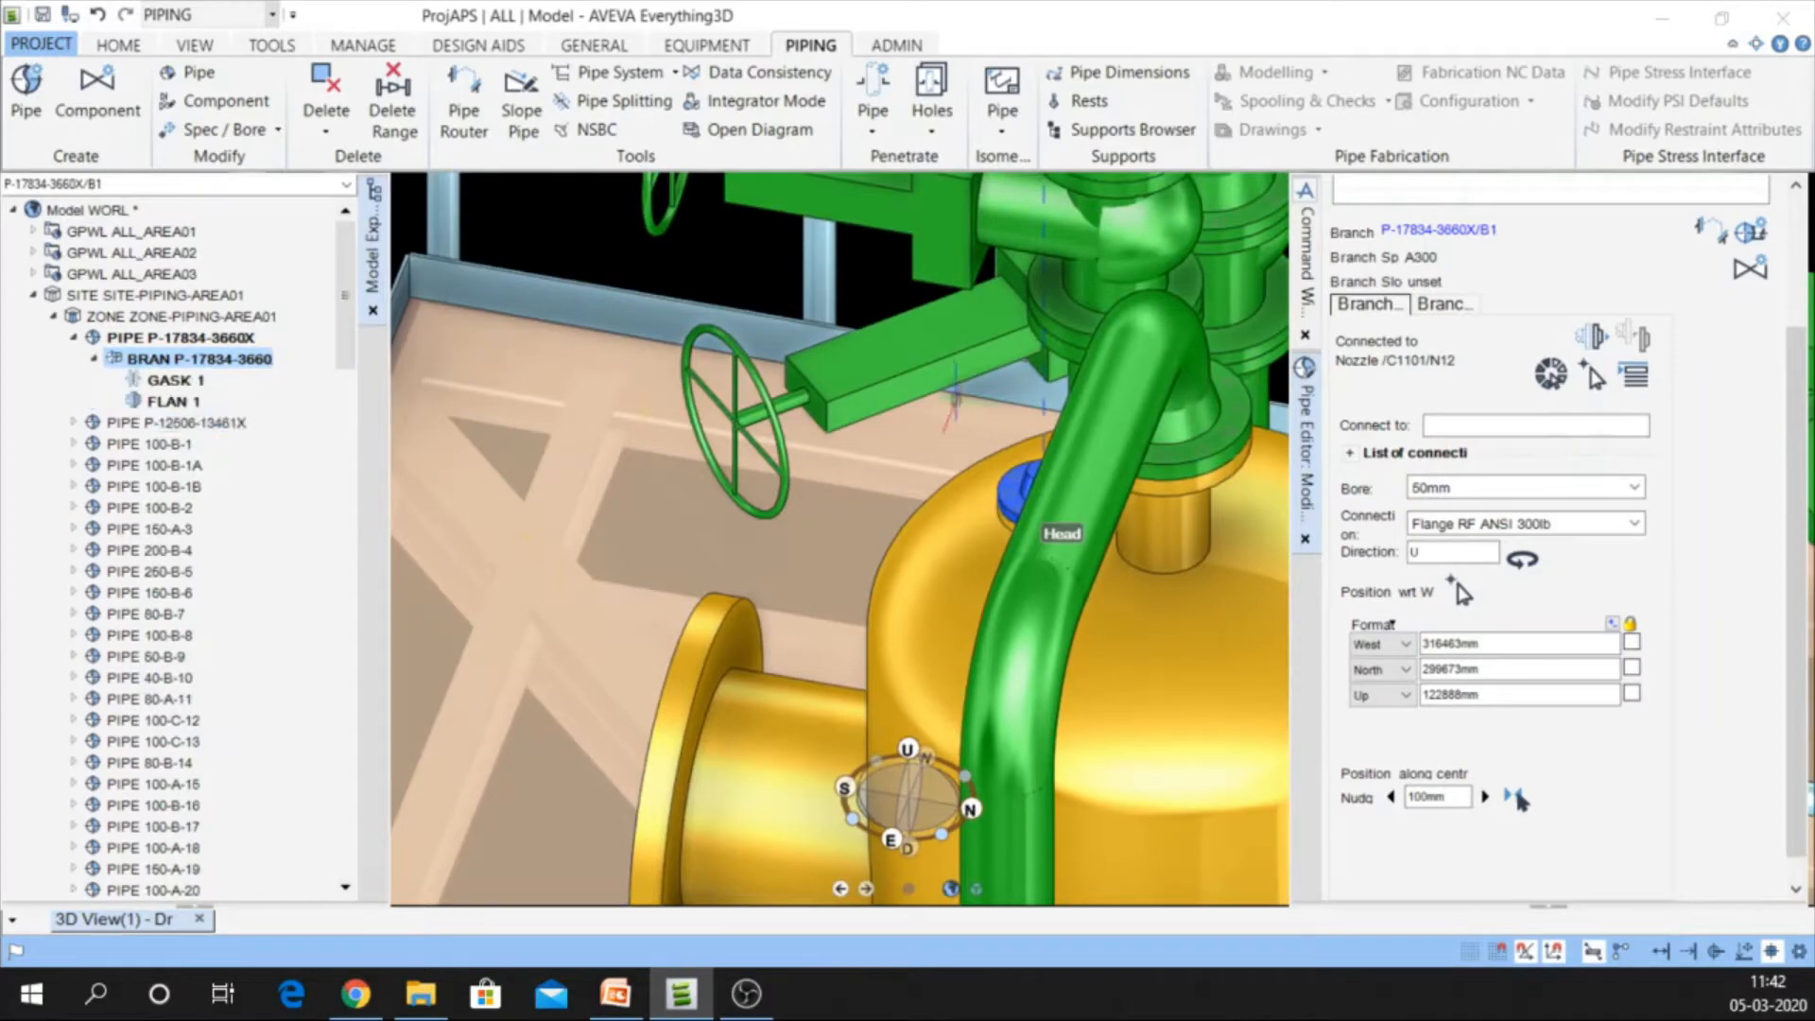
middle_click_drag(973, 531, 1101, 531)
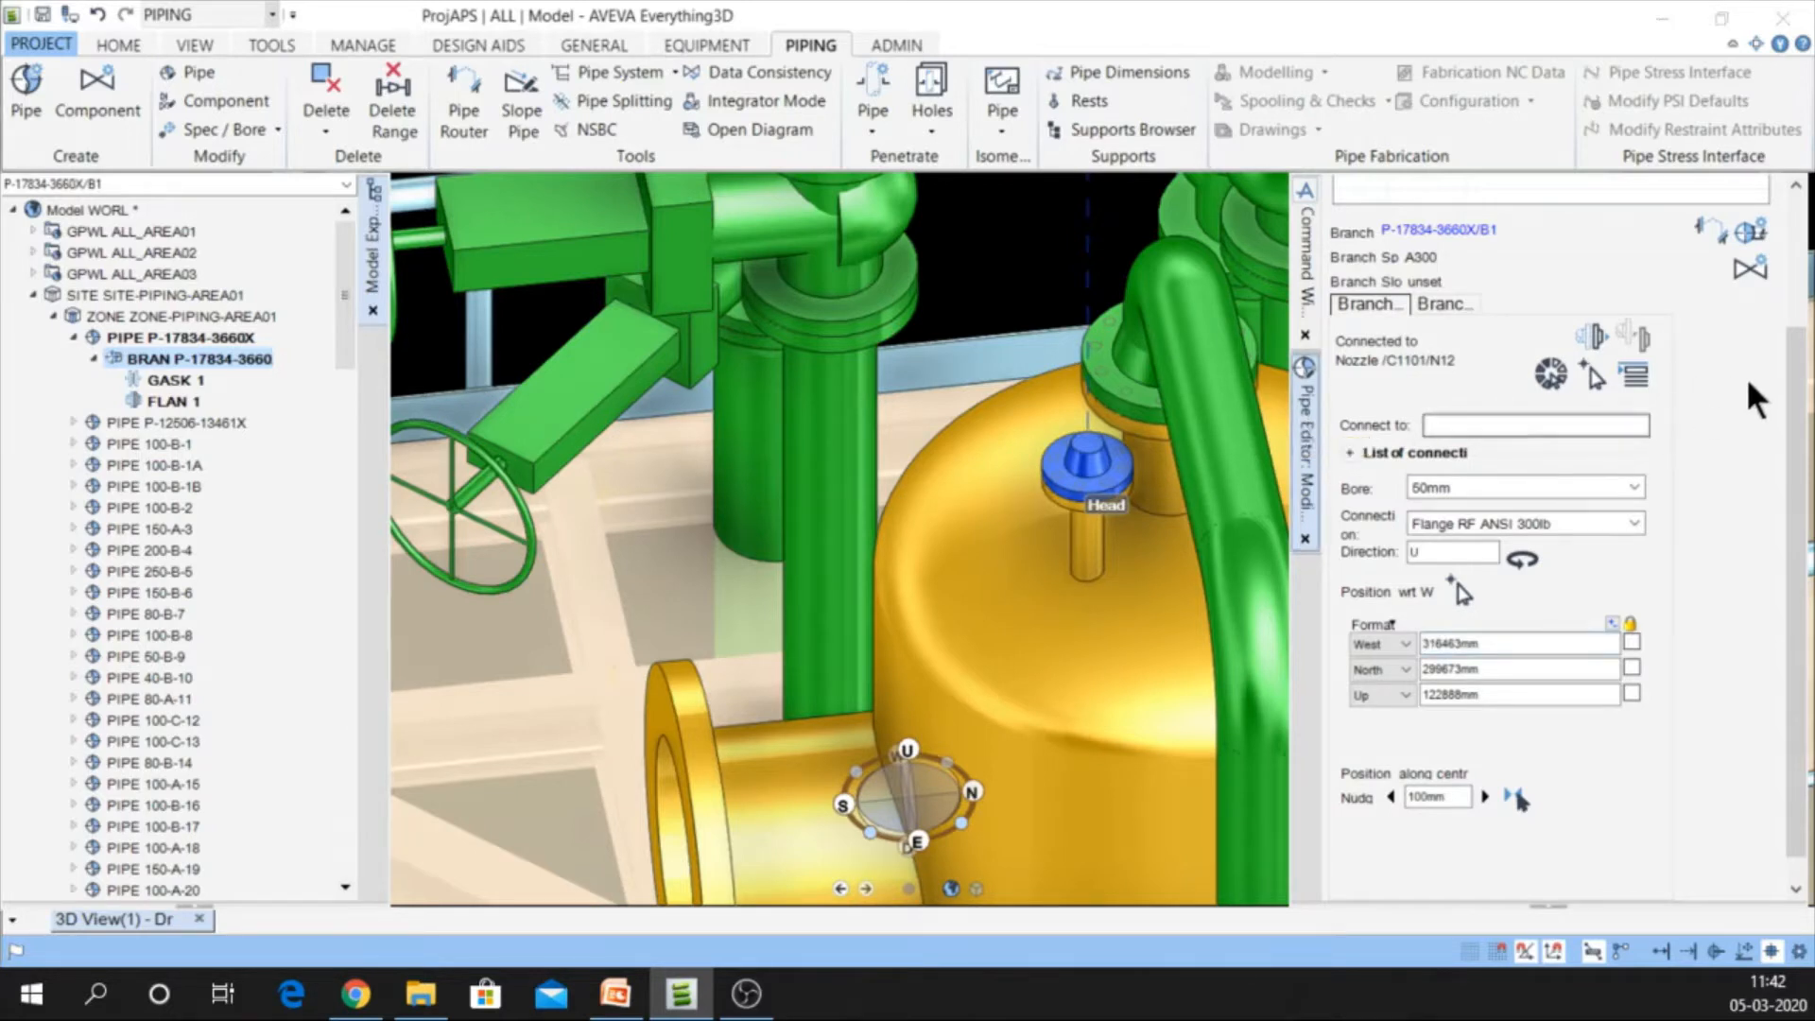
Add a 90-degree long-radius elbow of type EA from spec A300 directly after the branch's flange
left_click(1754, 274)
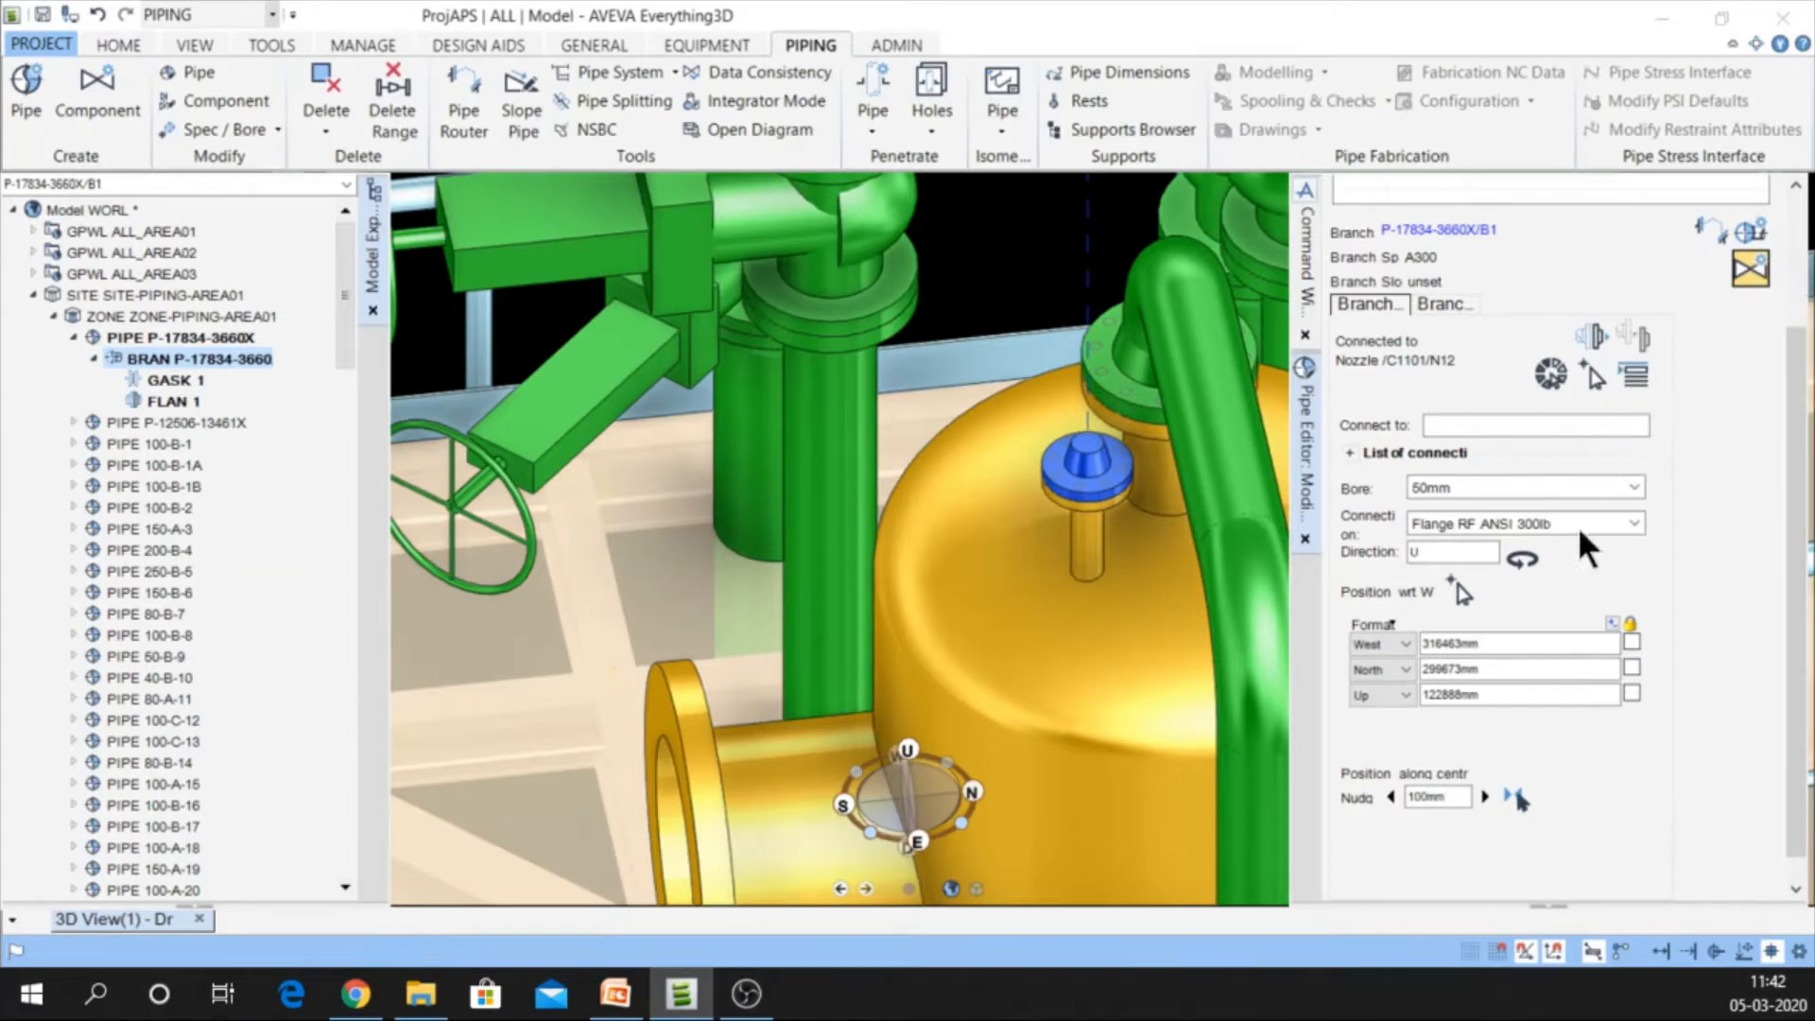
left_click(182, 395)
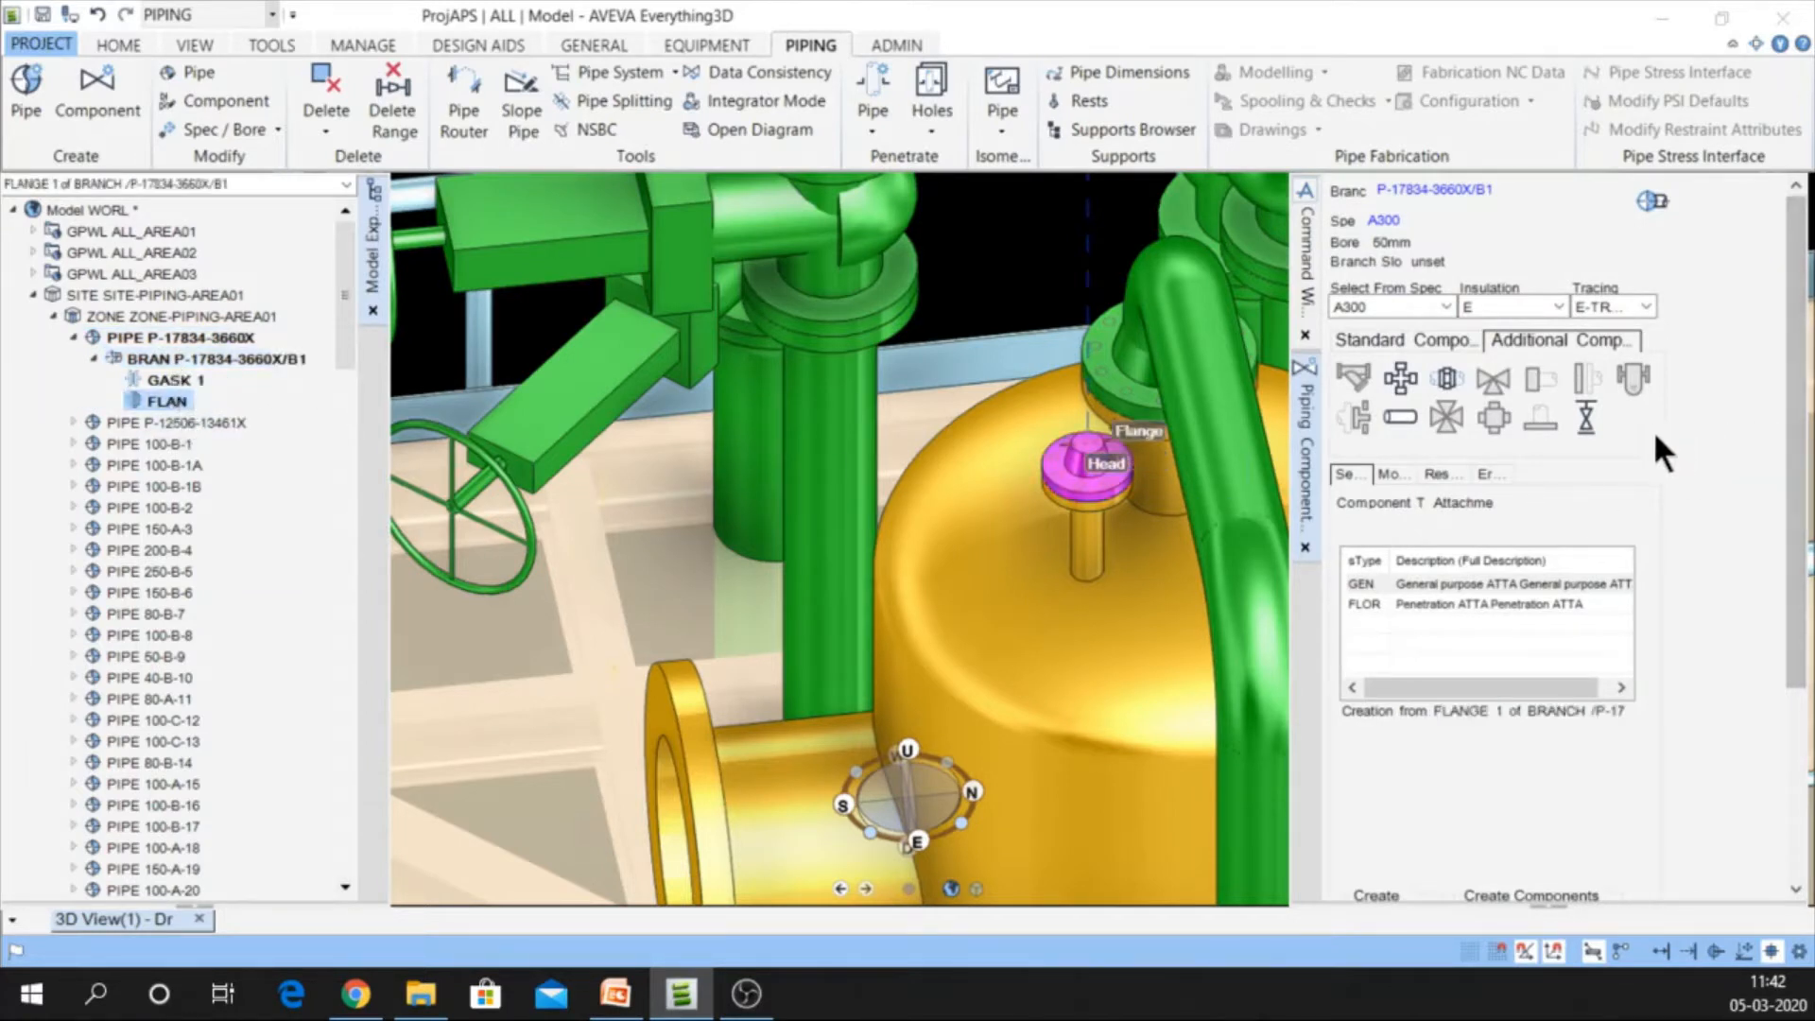
left_click(1402, 340)
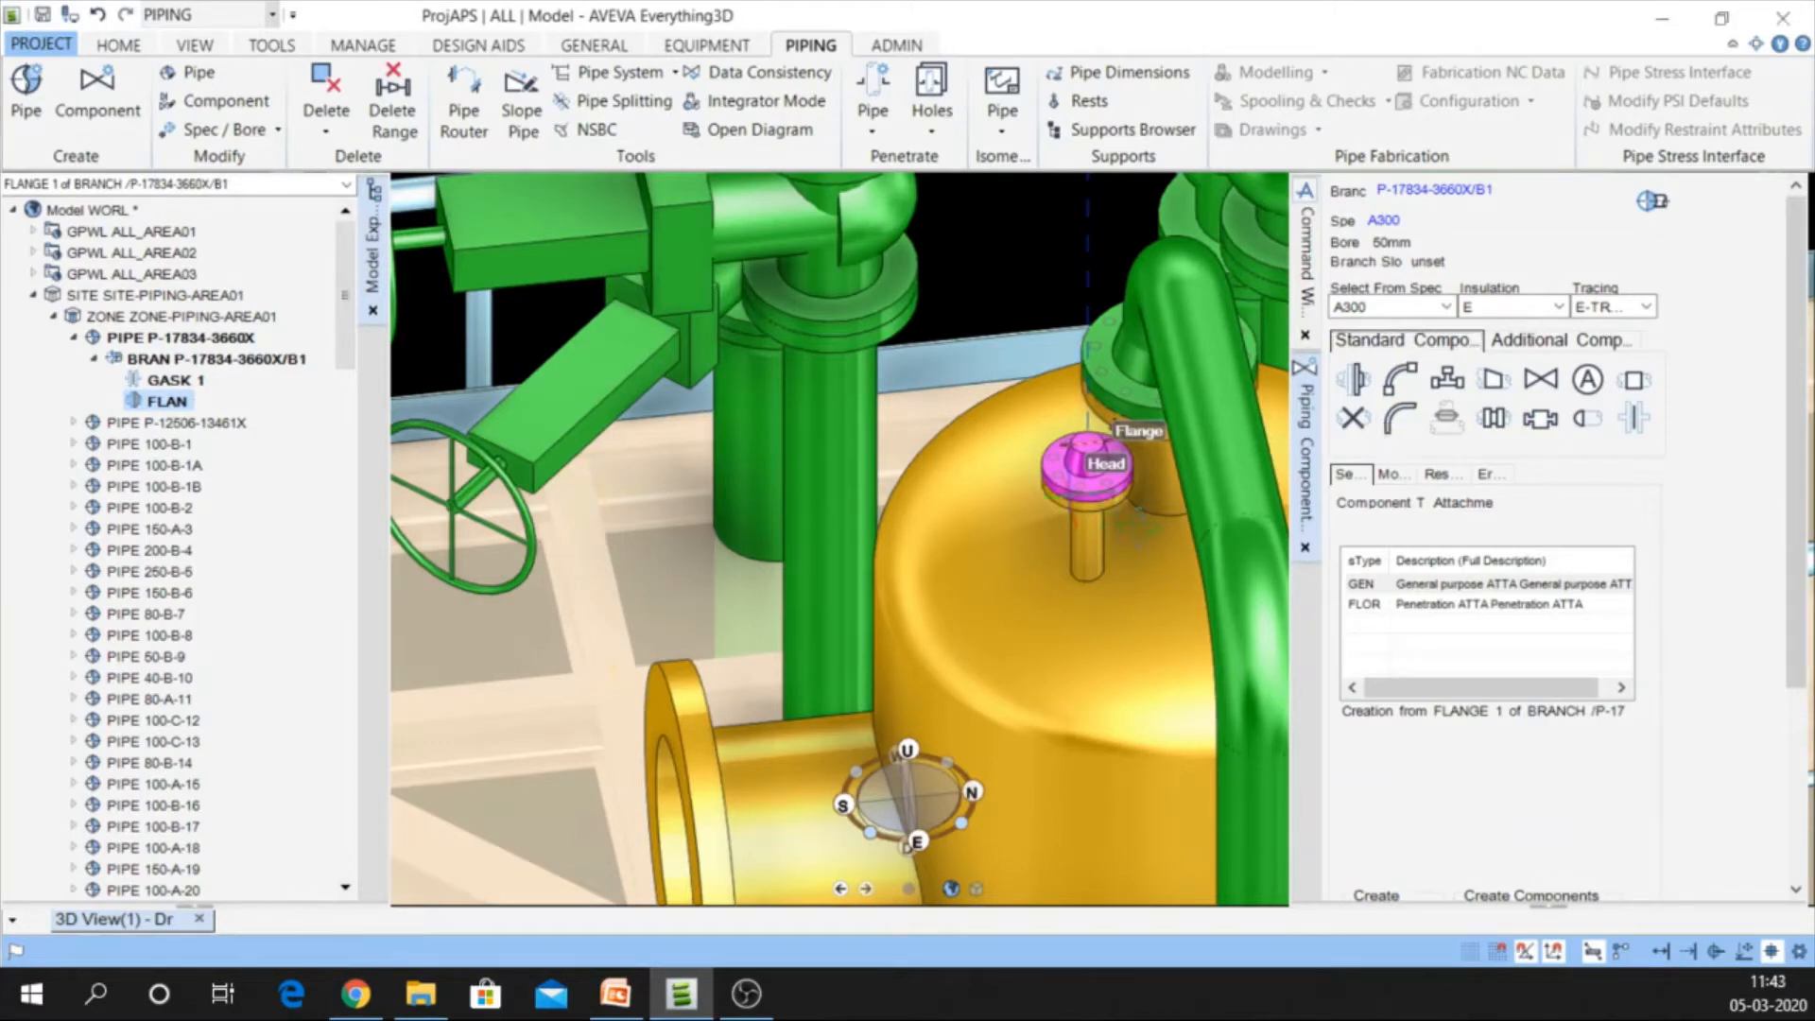
middle_click_drag(1271, 558, 1125, 465)
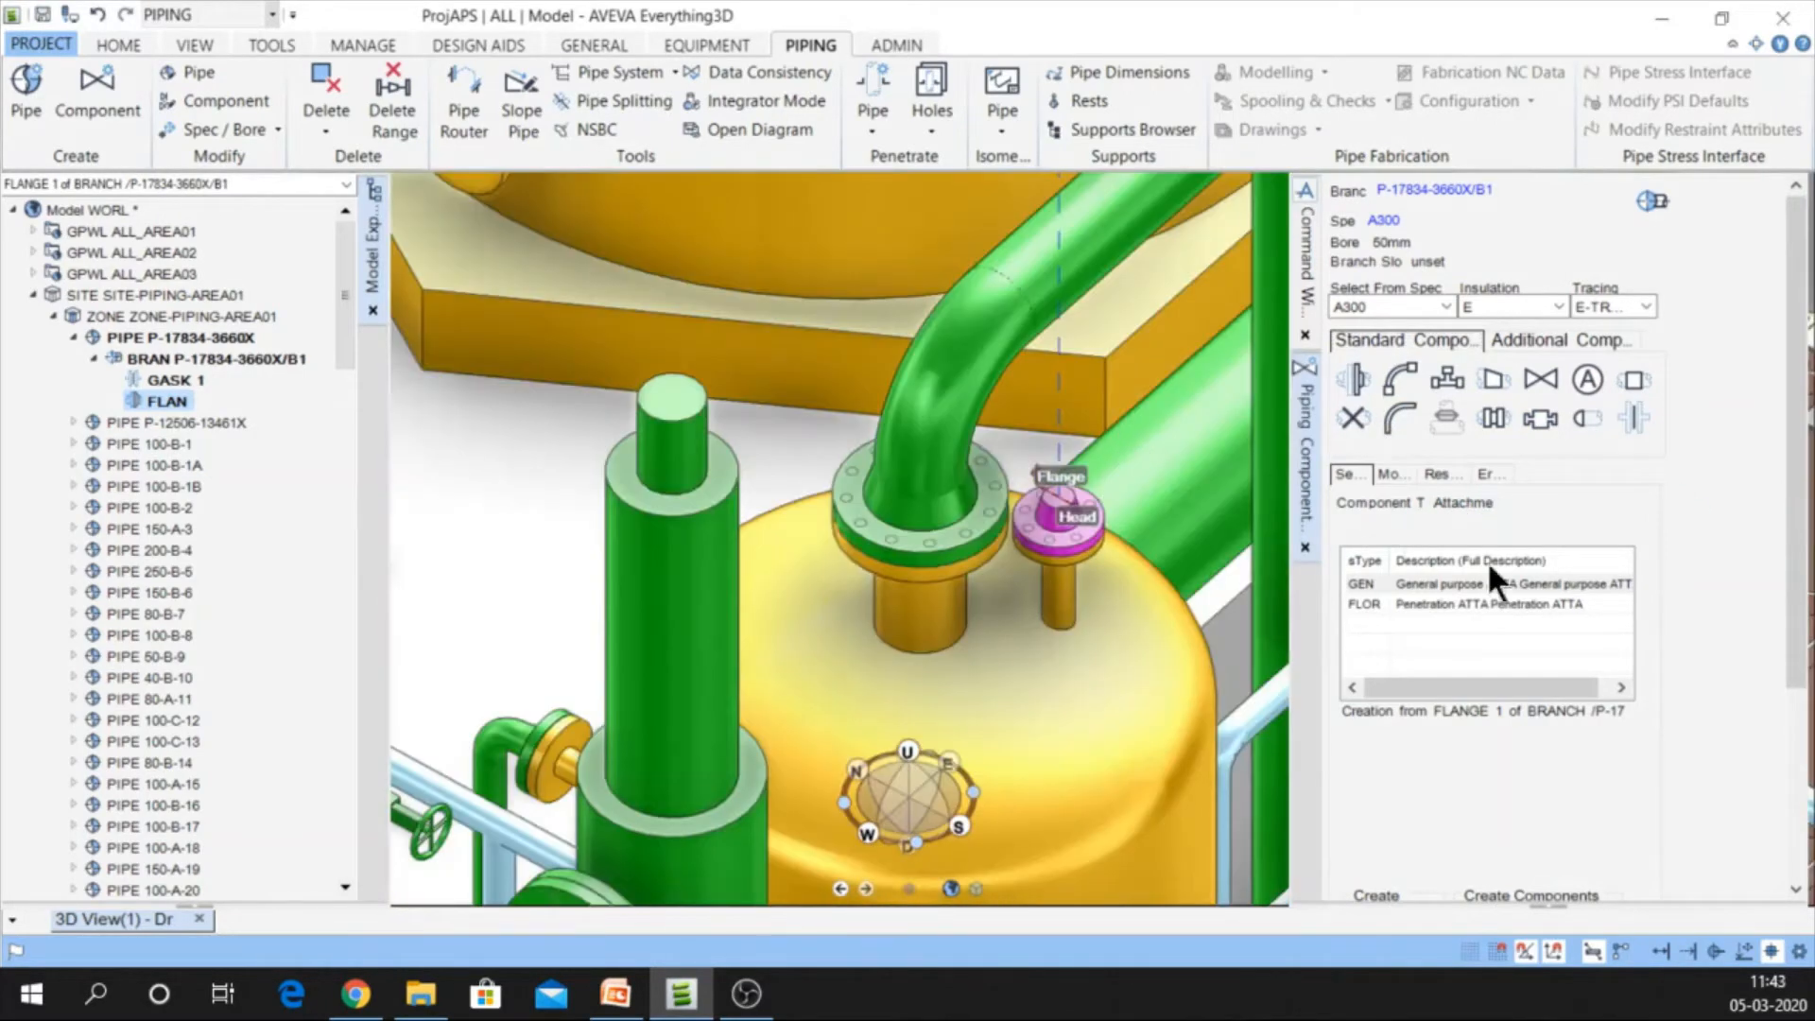
scroll(1056, 493, "up", 3)
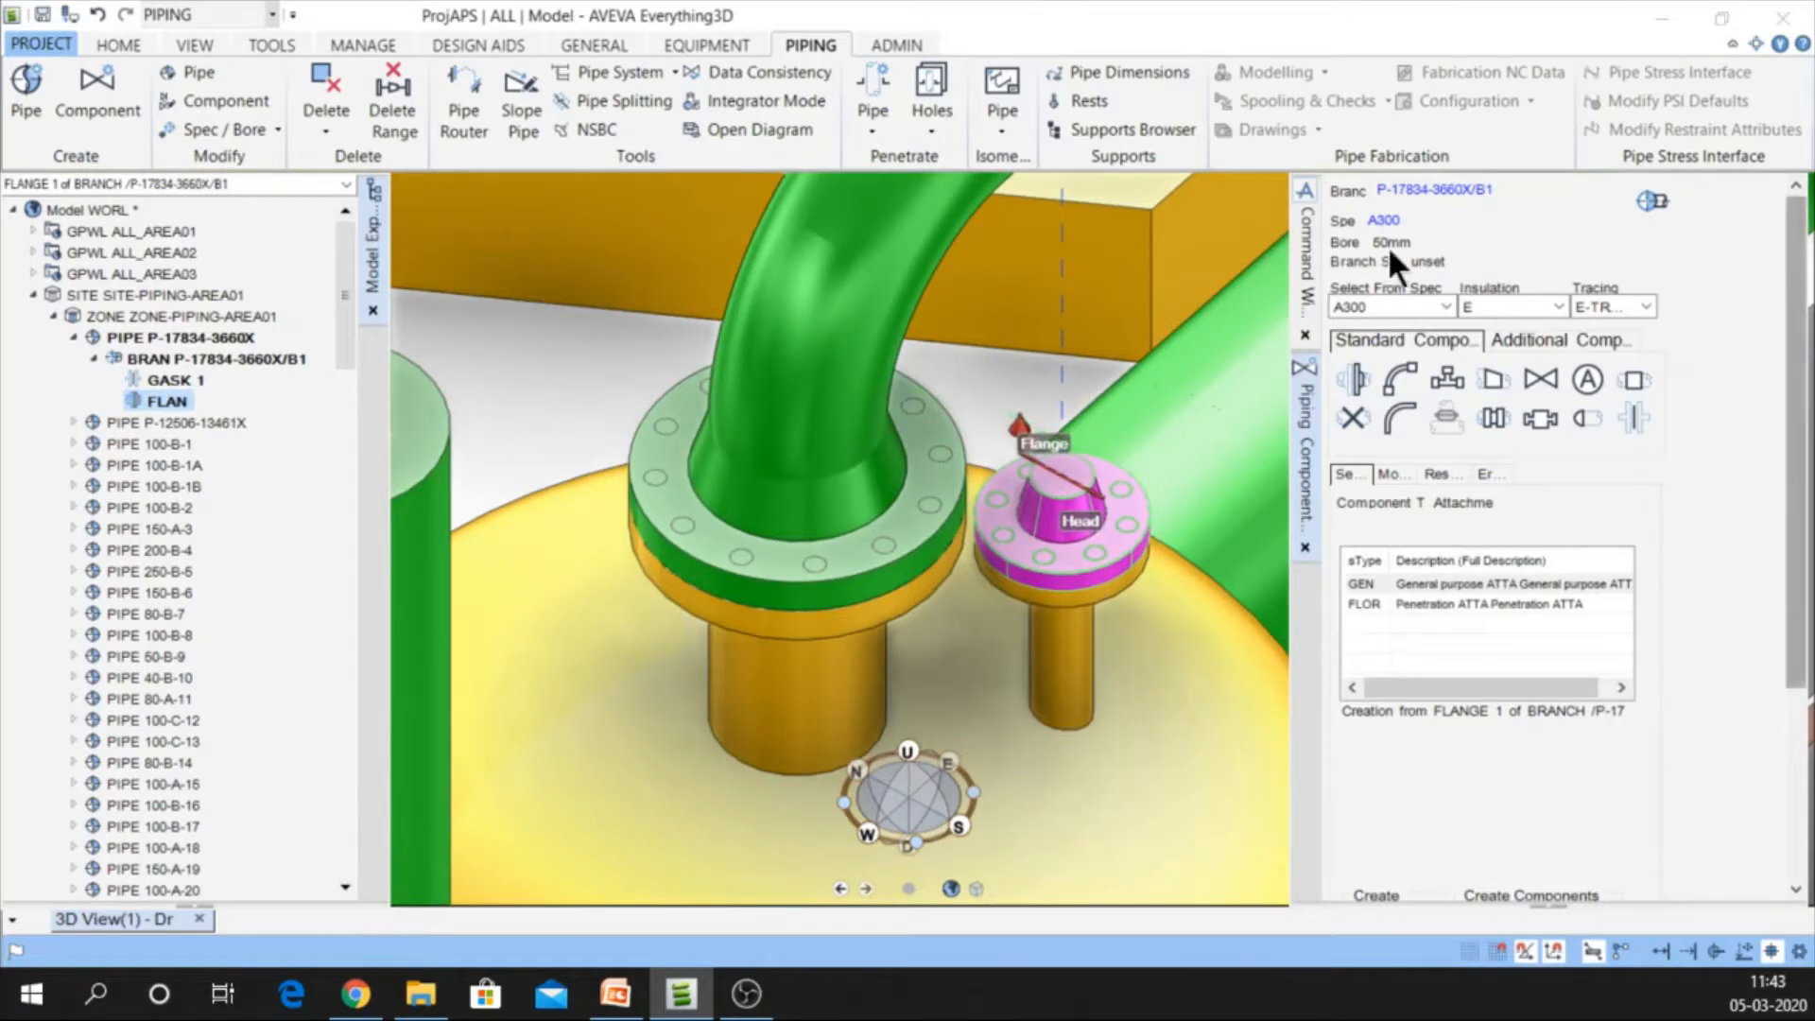
left_click(1399, 379)
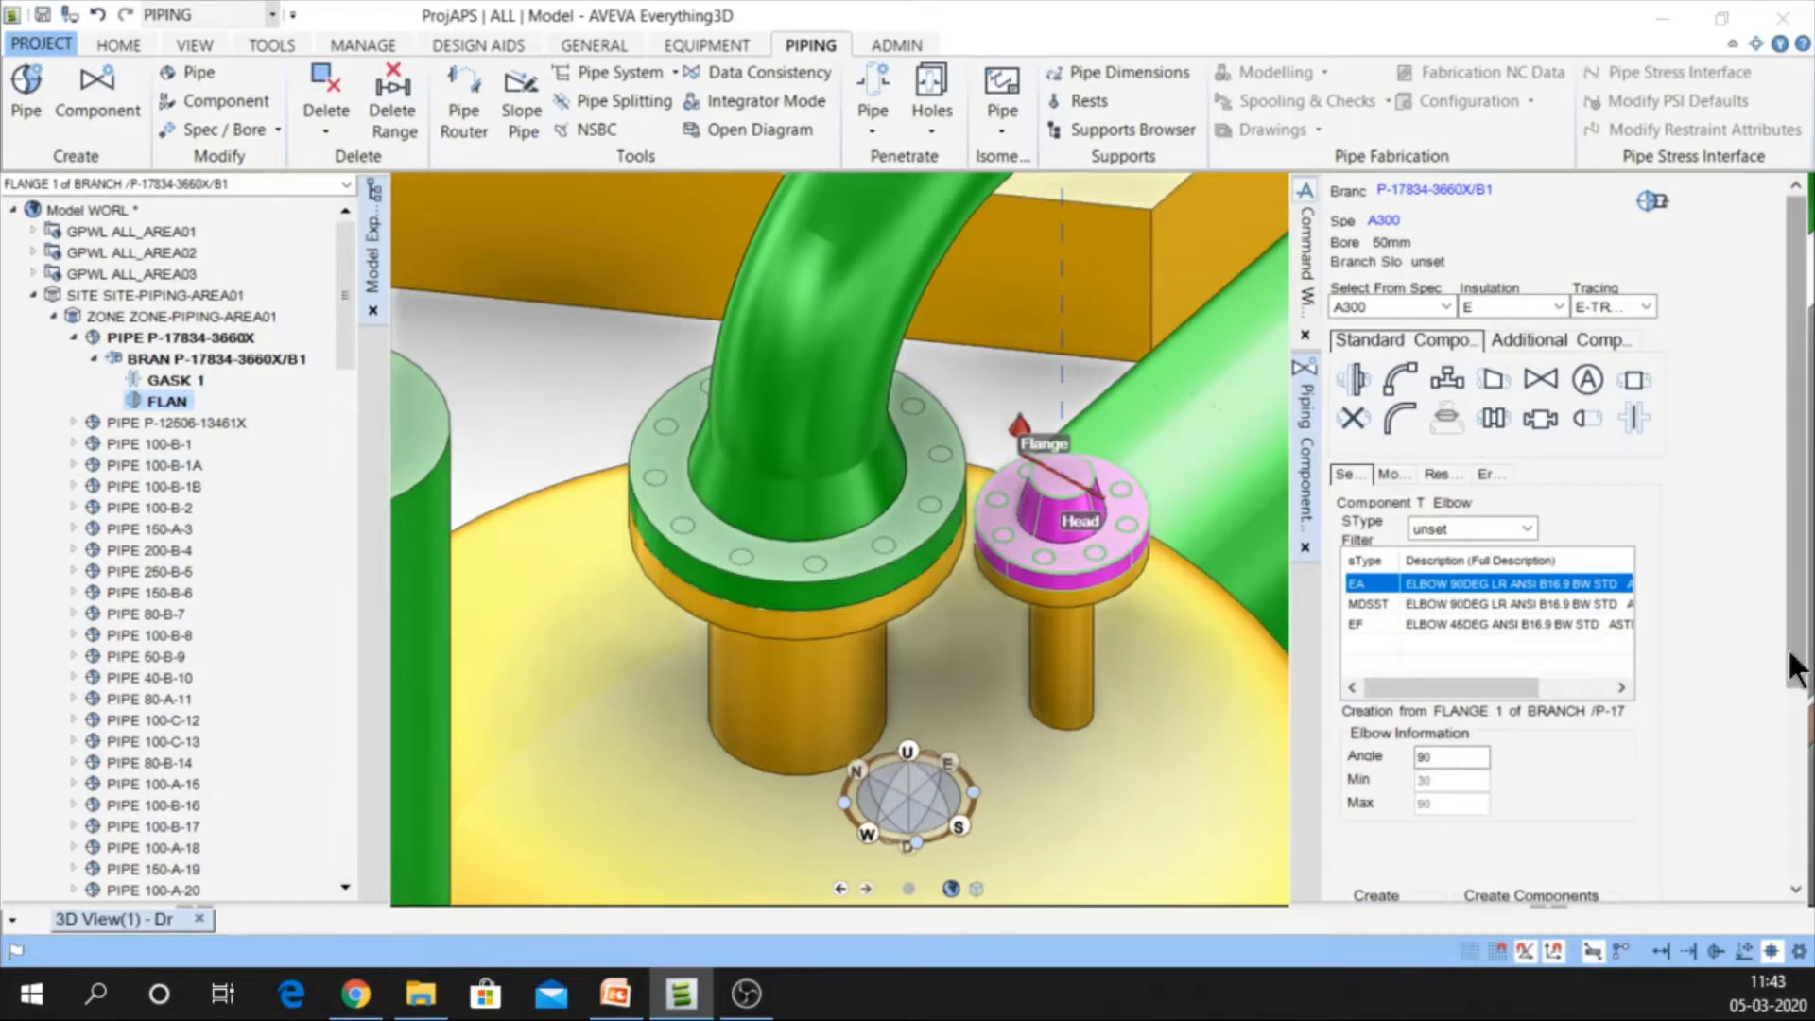
left_click_drag(1792, 652, 1777, 861)
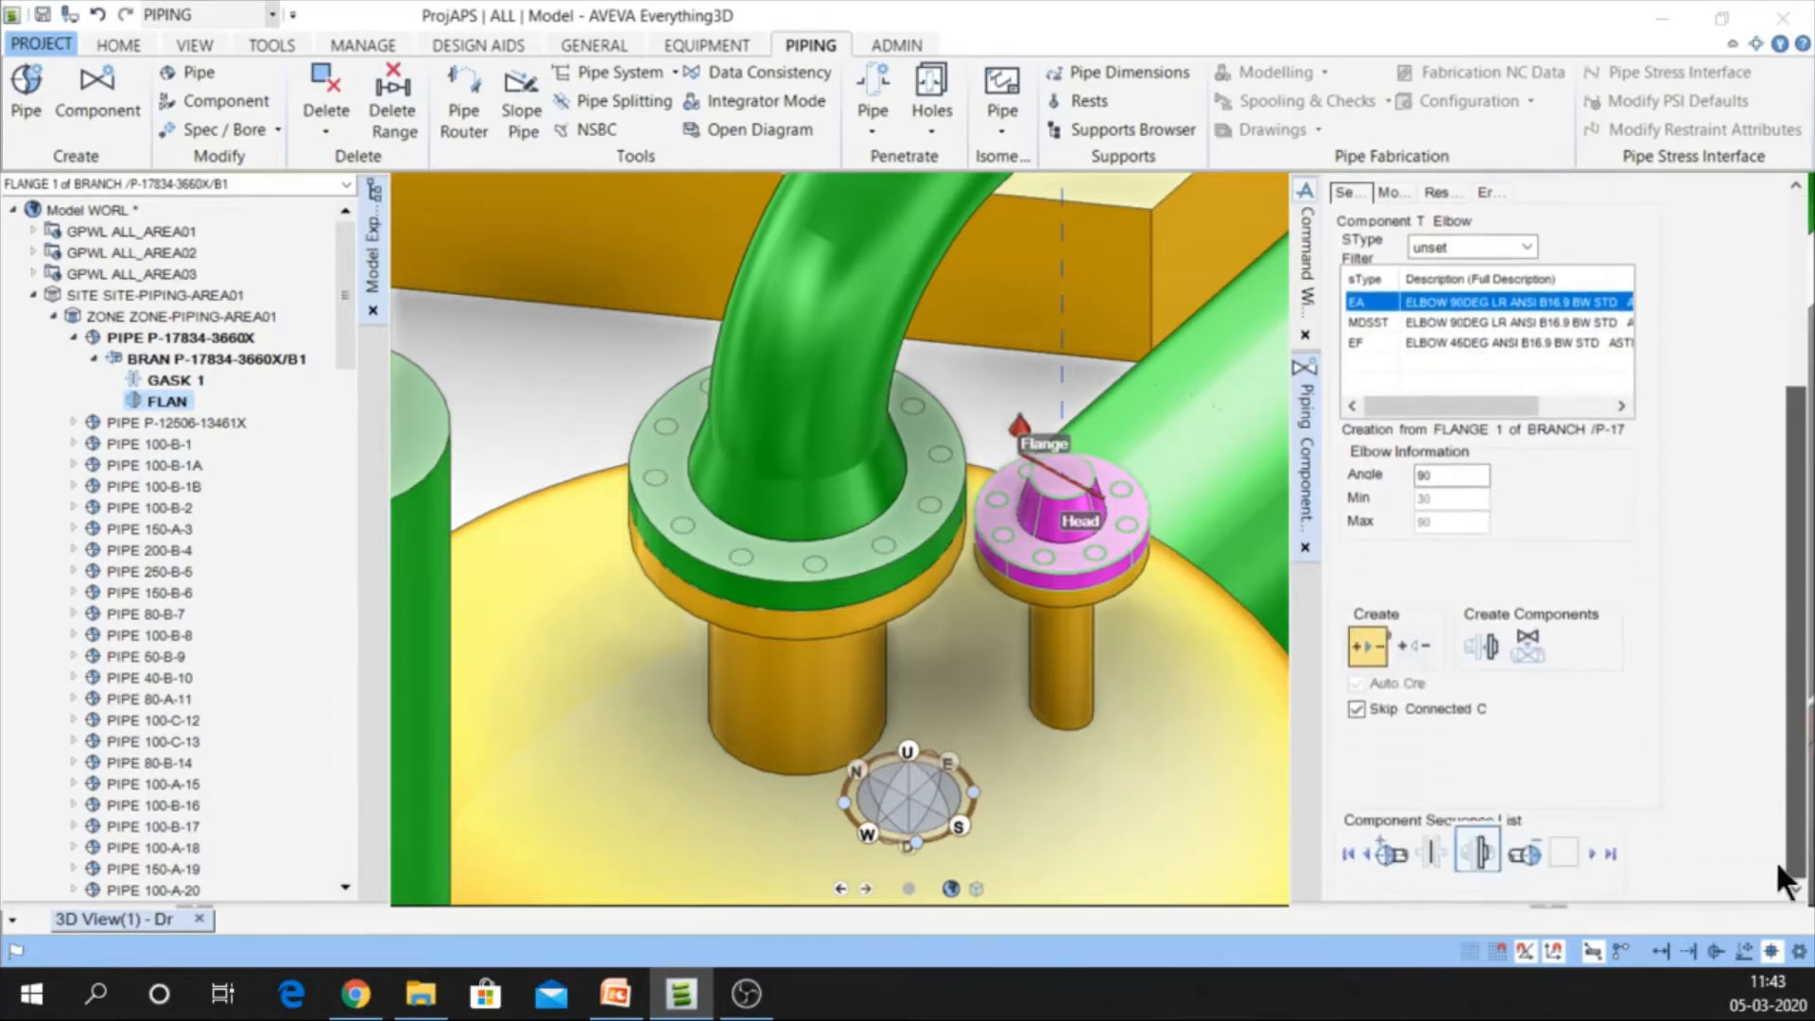
left_click(1482, 643)
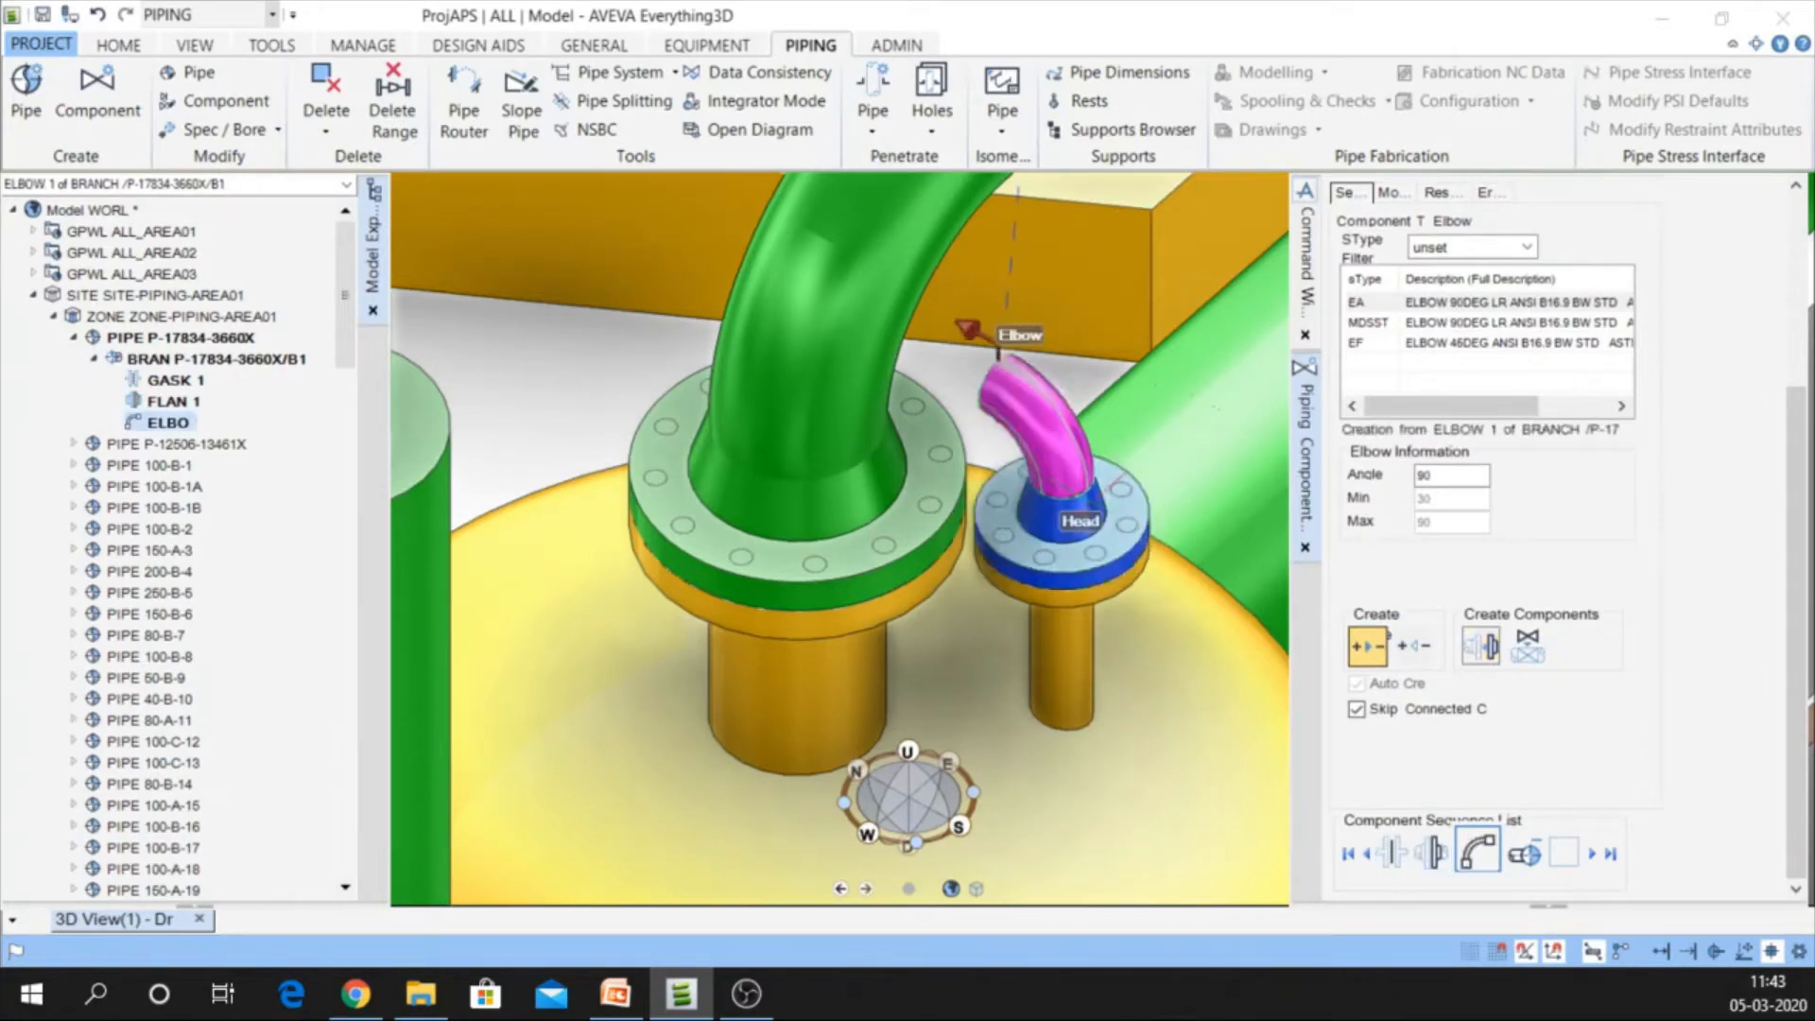
Rotate the new elbow to 90 degrees so that its outlet points east
middle_click_drag(1089, 473, 1092, 342)
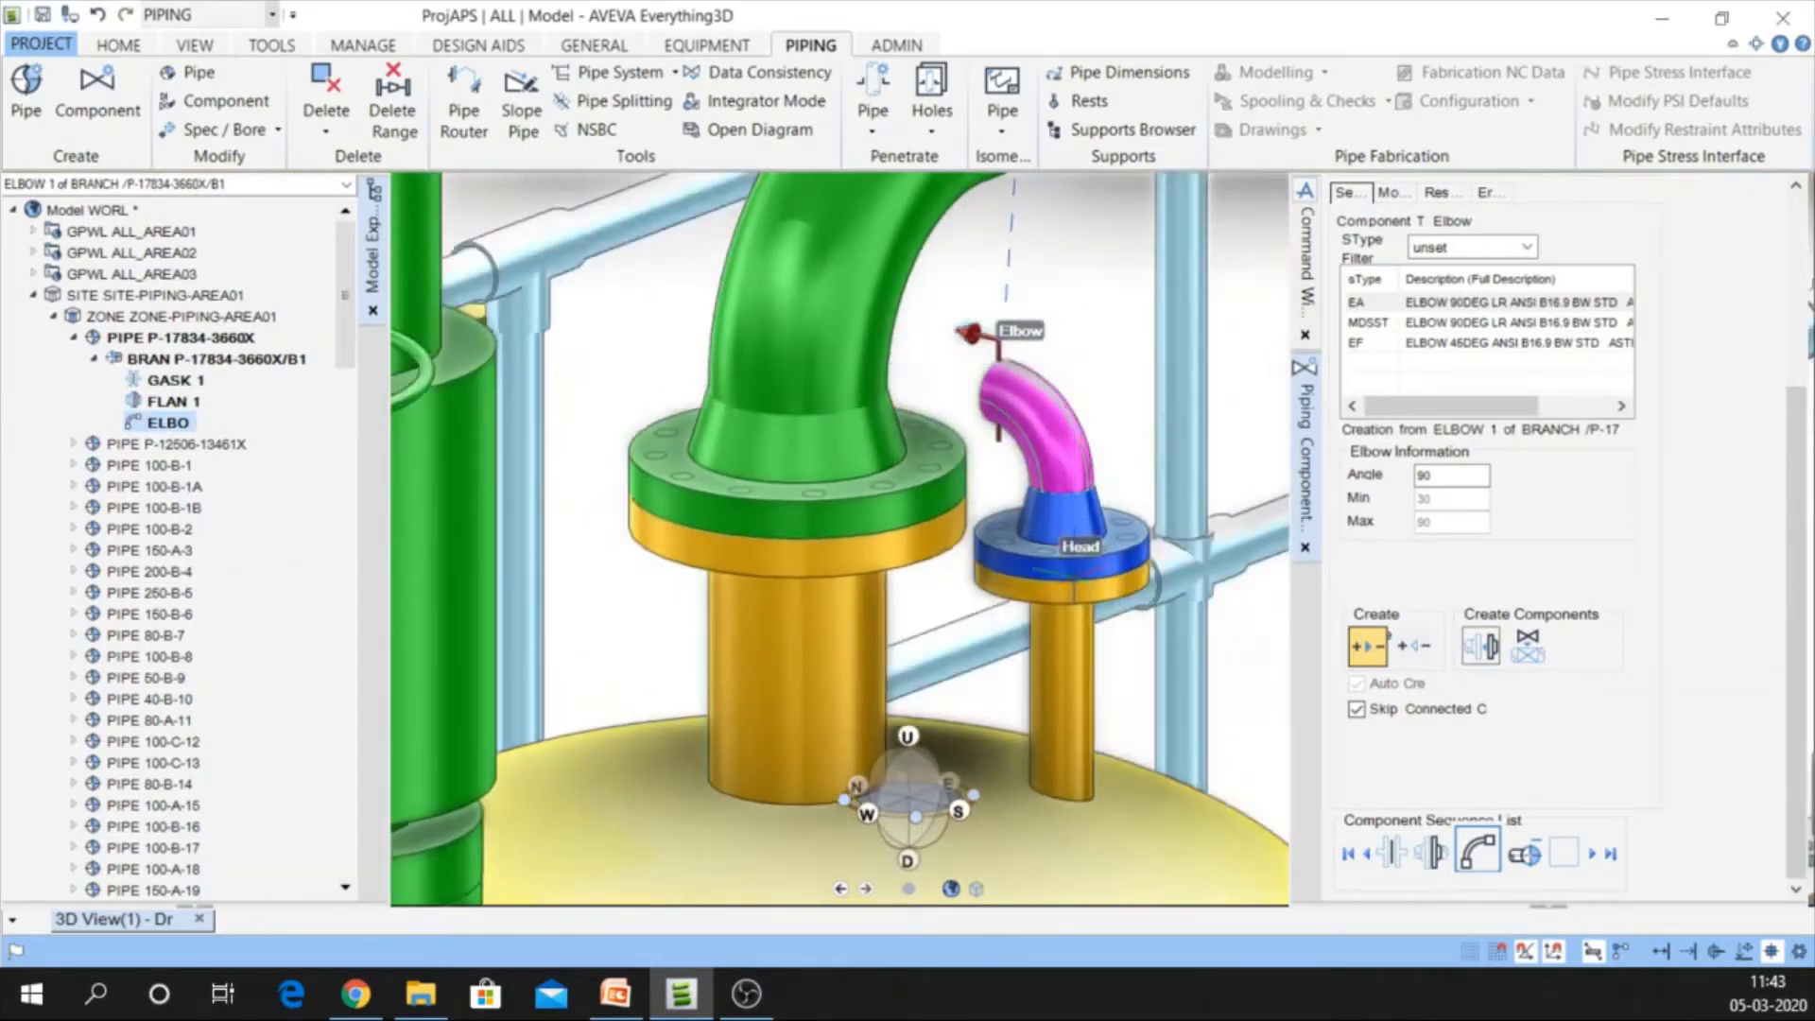
mouse_move(1031, 568)
middle_mouse_down()
mouse_move(1012, 567)
mouse_move(1011, 621)
mouse_move(992, 627)
mouse_move(1002, 615)
middle_mouse_up()
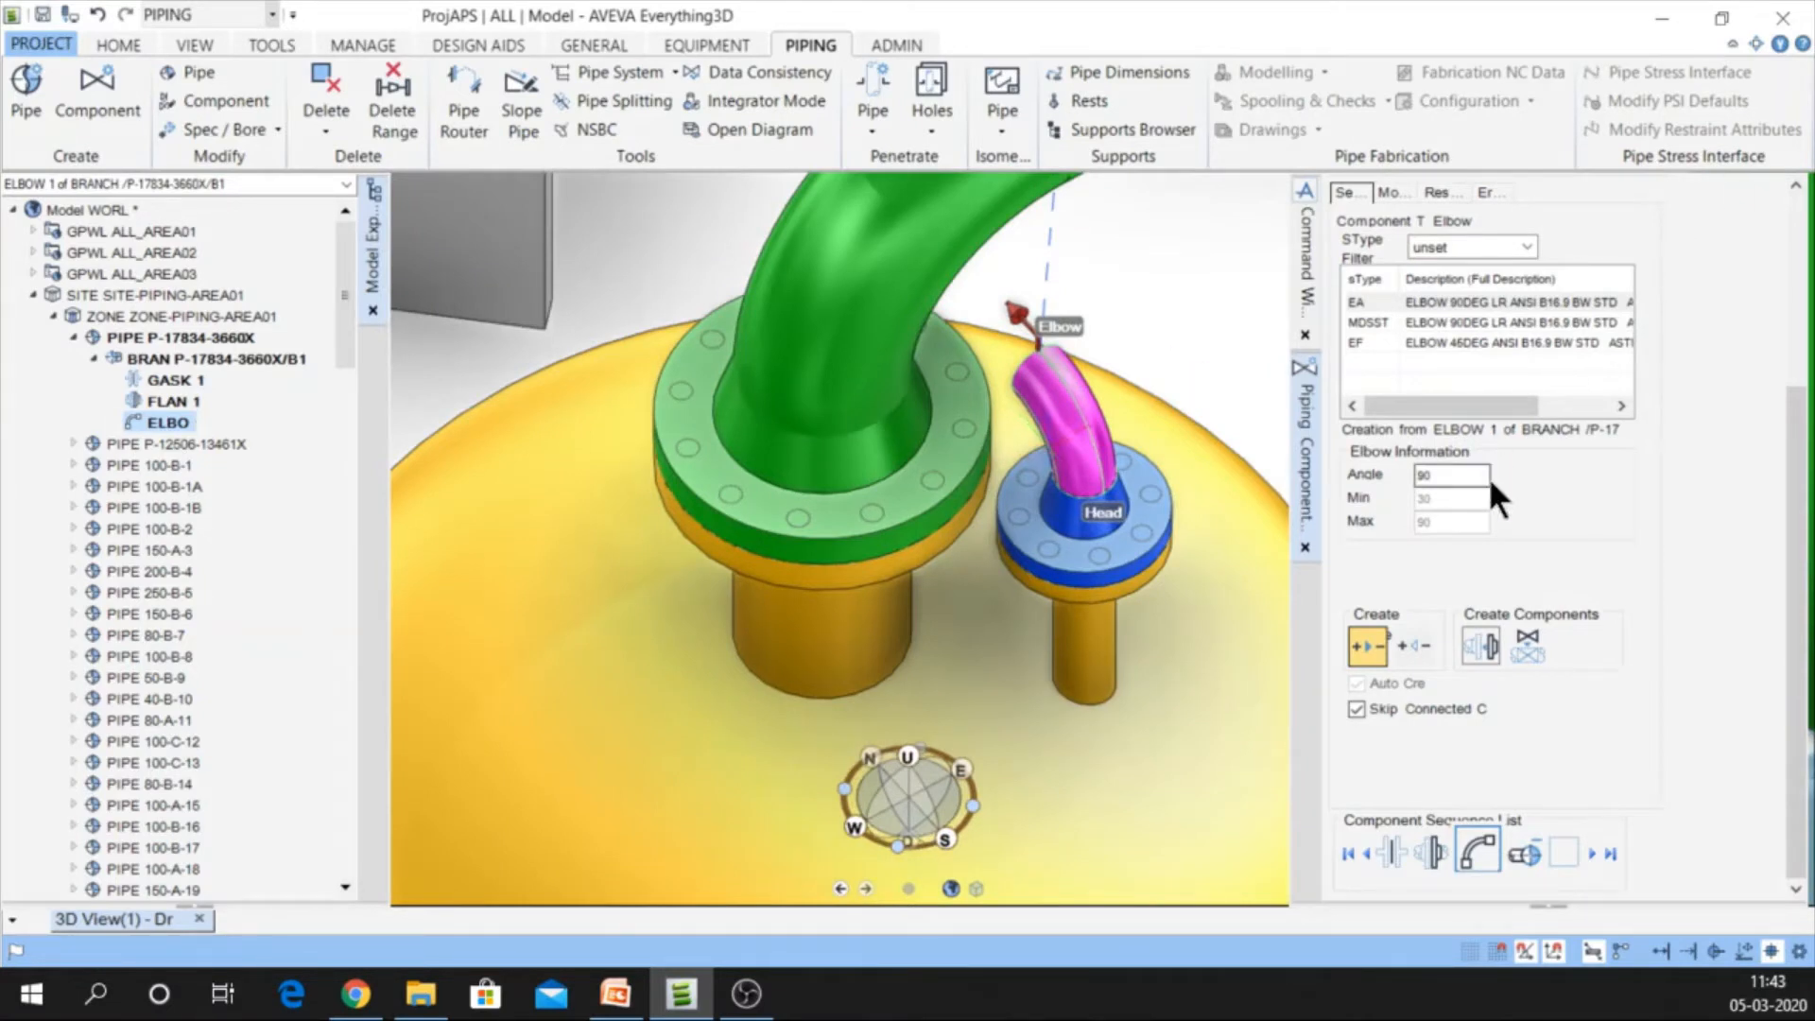
left_click(1384, 191)
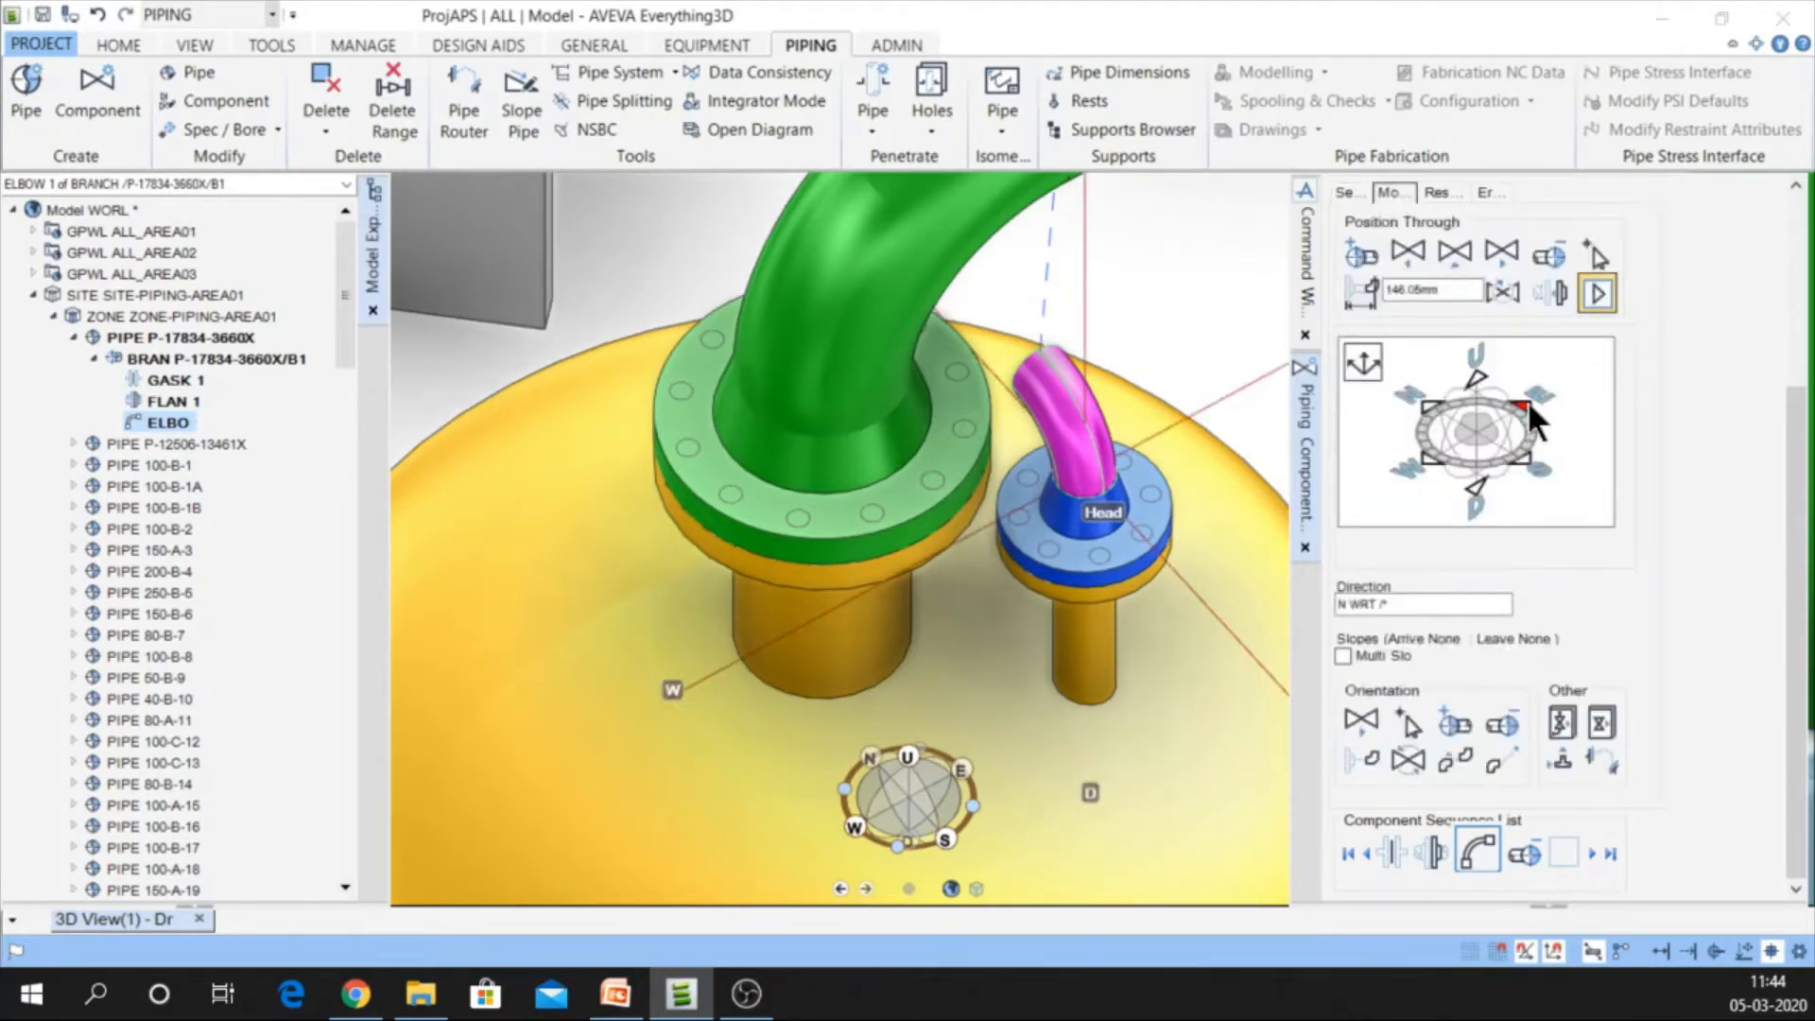
scroll(1014, 383, "down", 4)
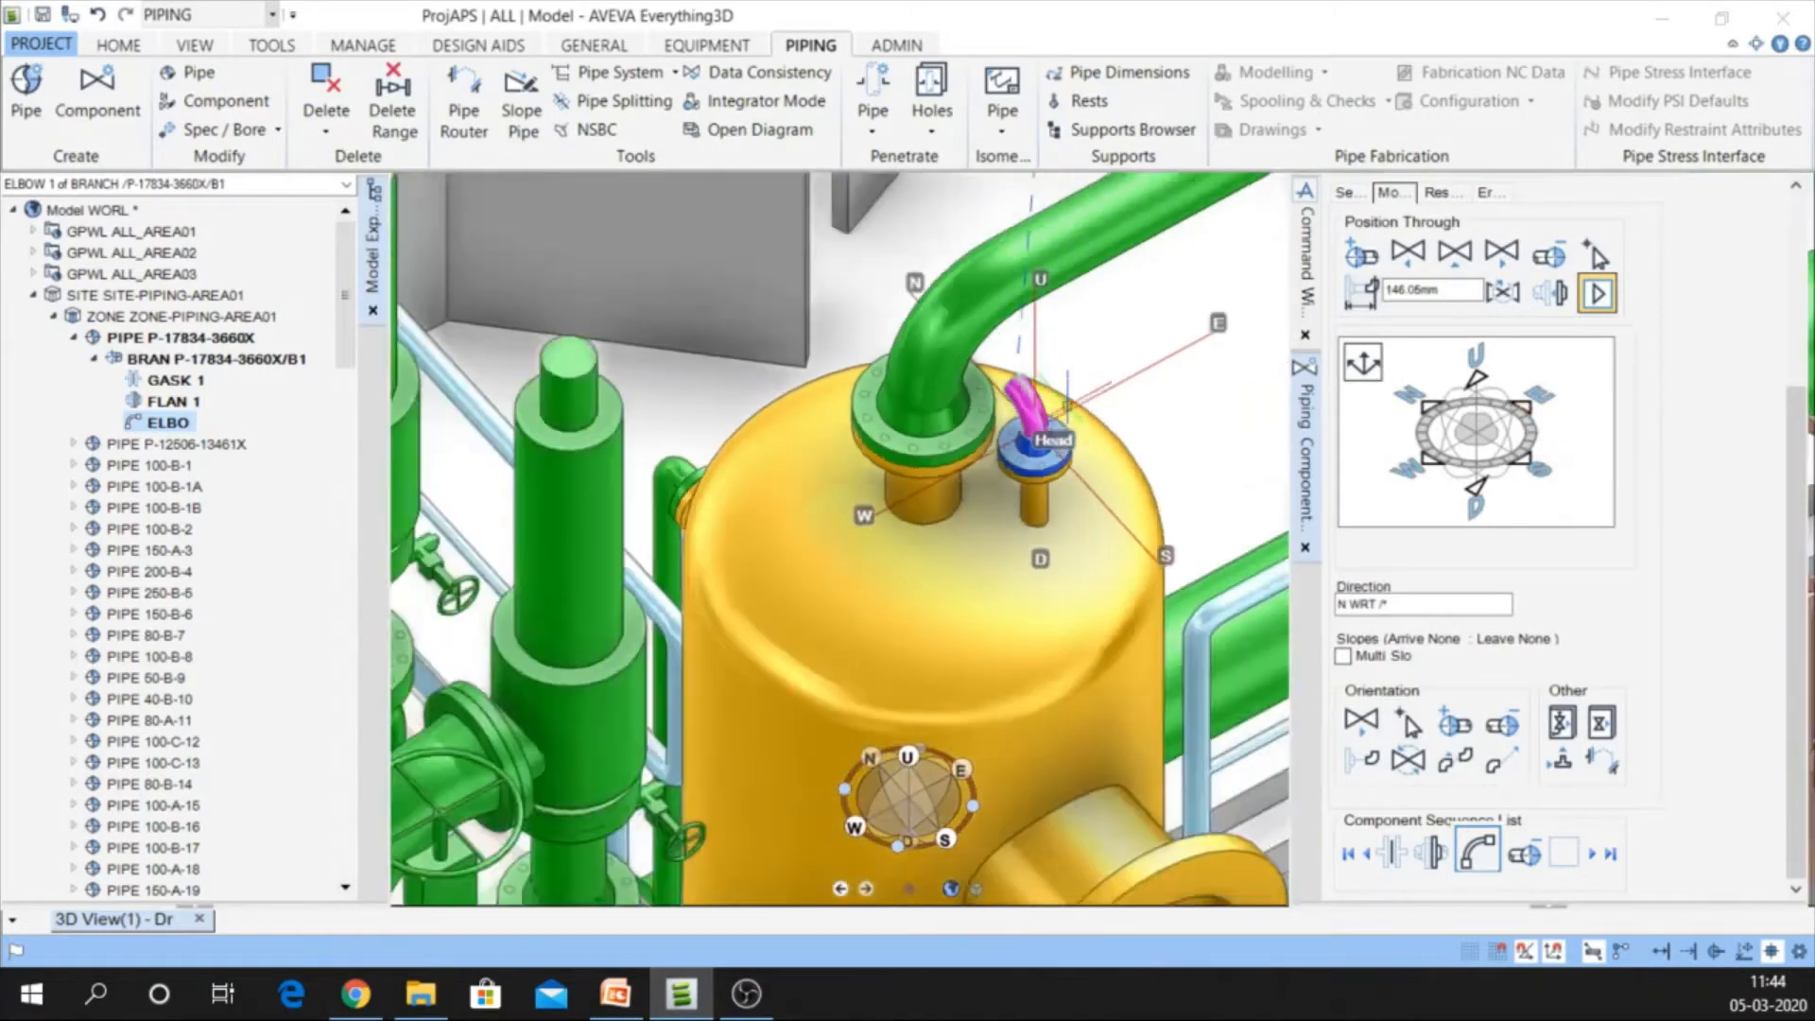
scroll(1035, 421, "down", 3)
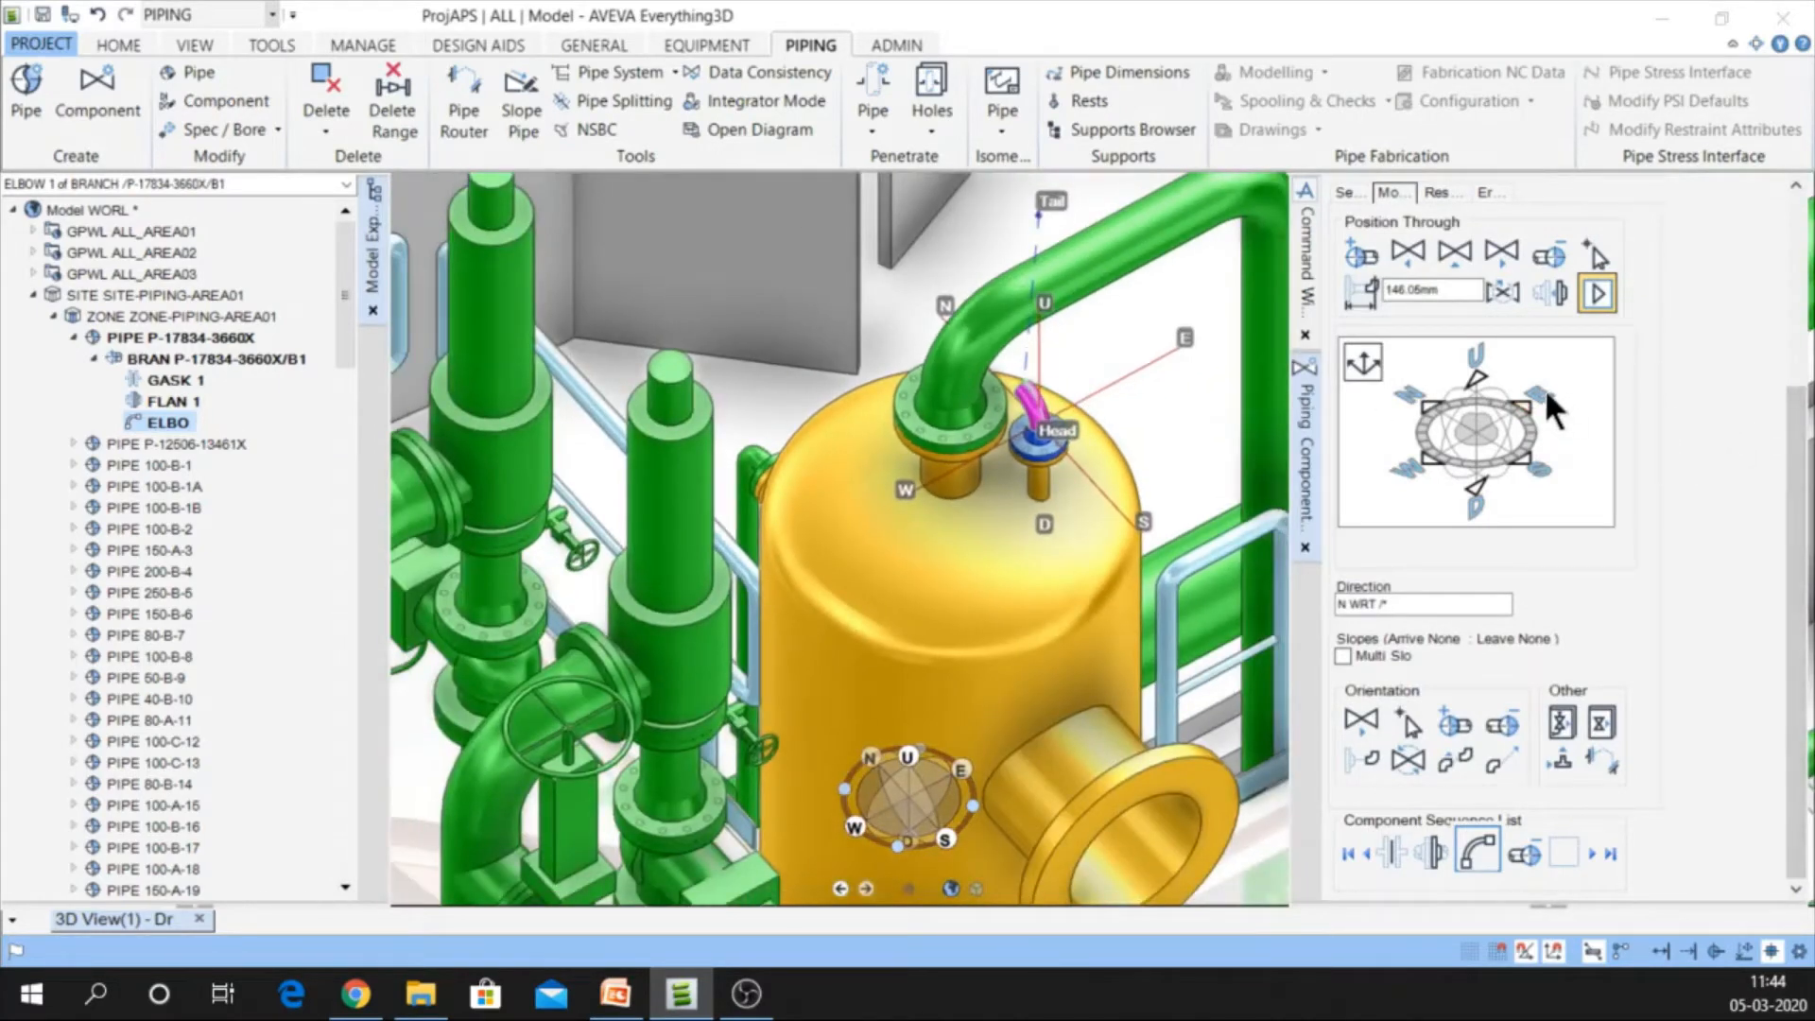
left_click(1372, 364)
left_click(1535, 438)
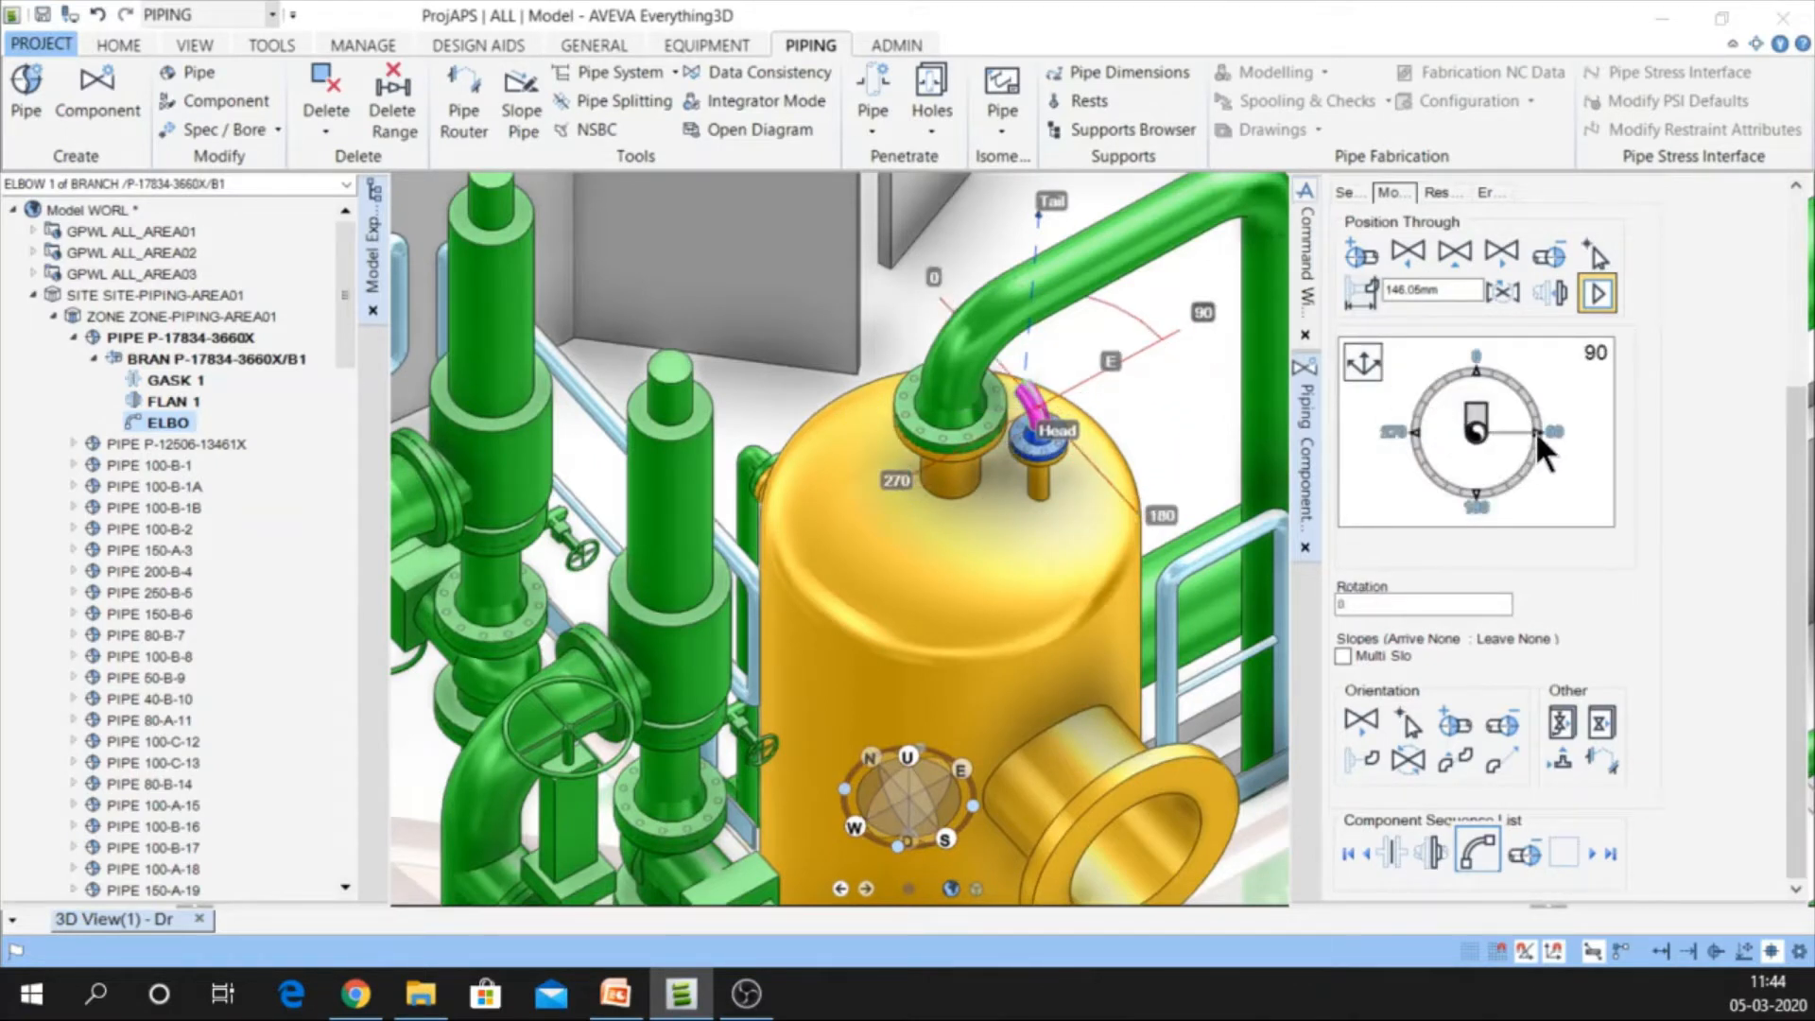
left_click(1535, 429)
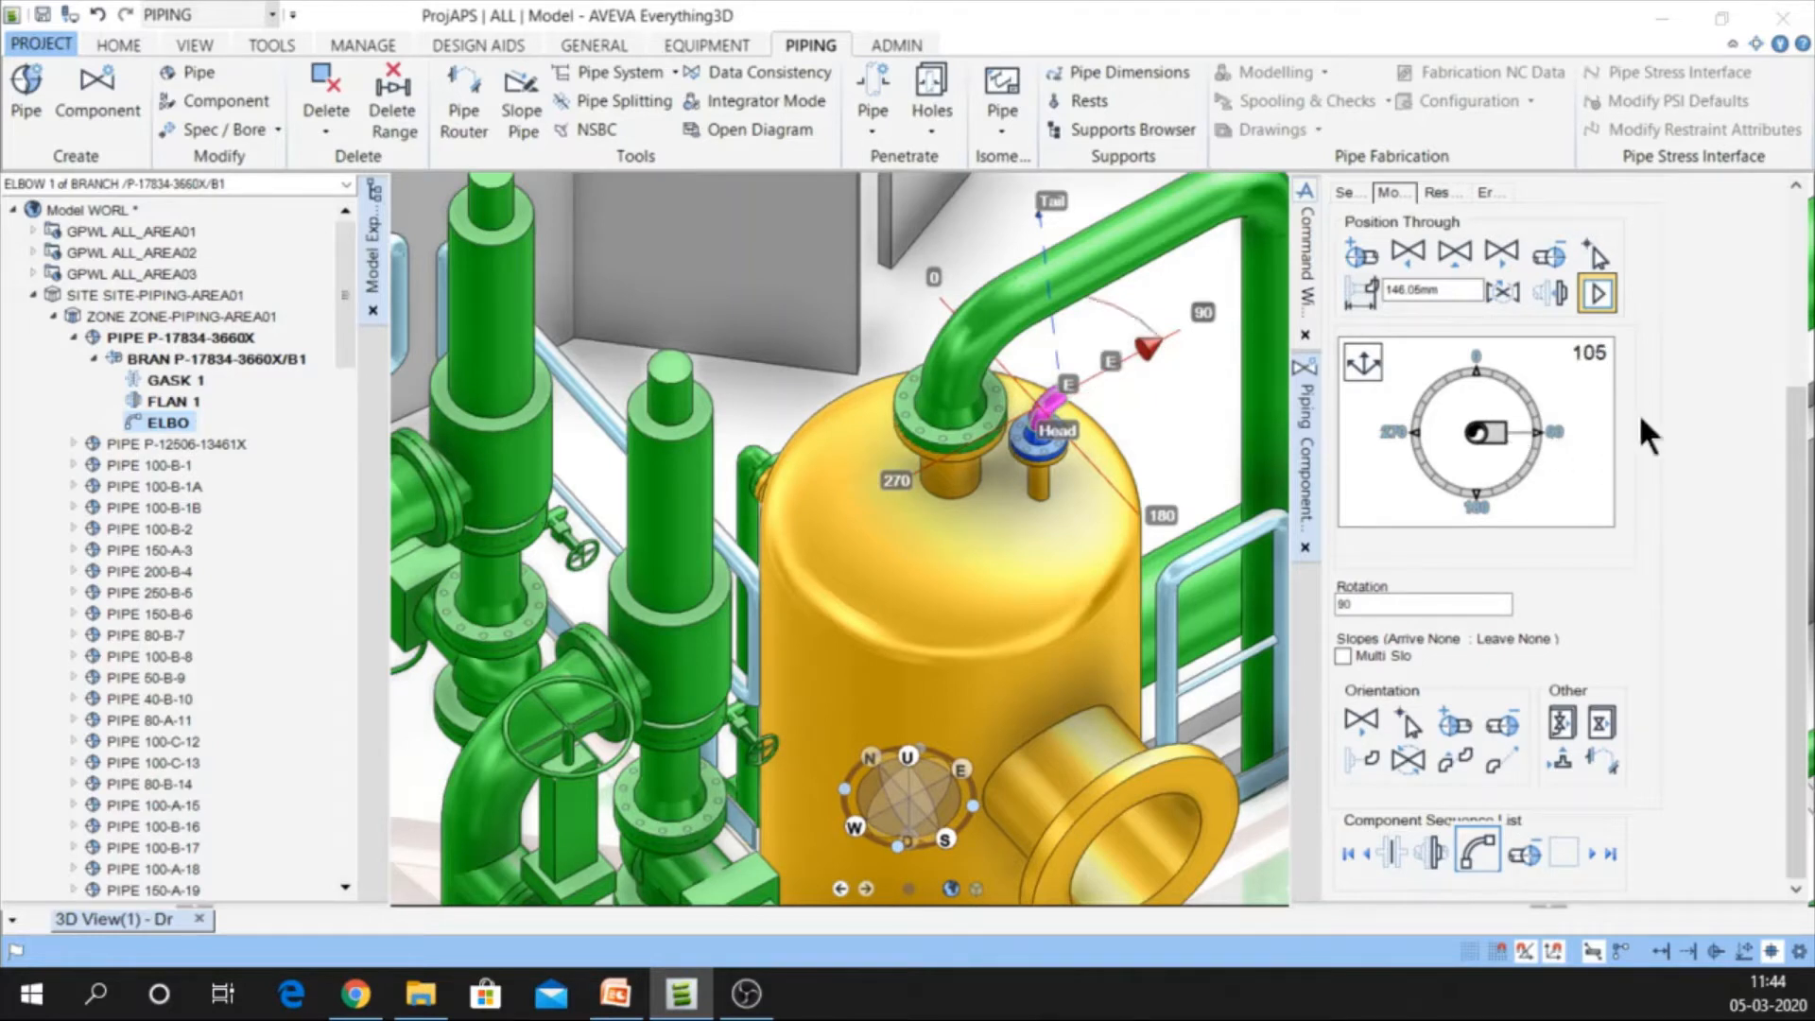
Add a second 90-degree EA elbow after the first one, with skipping of connected components turned off
left_click(1354, 191)
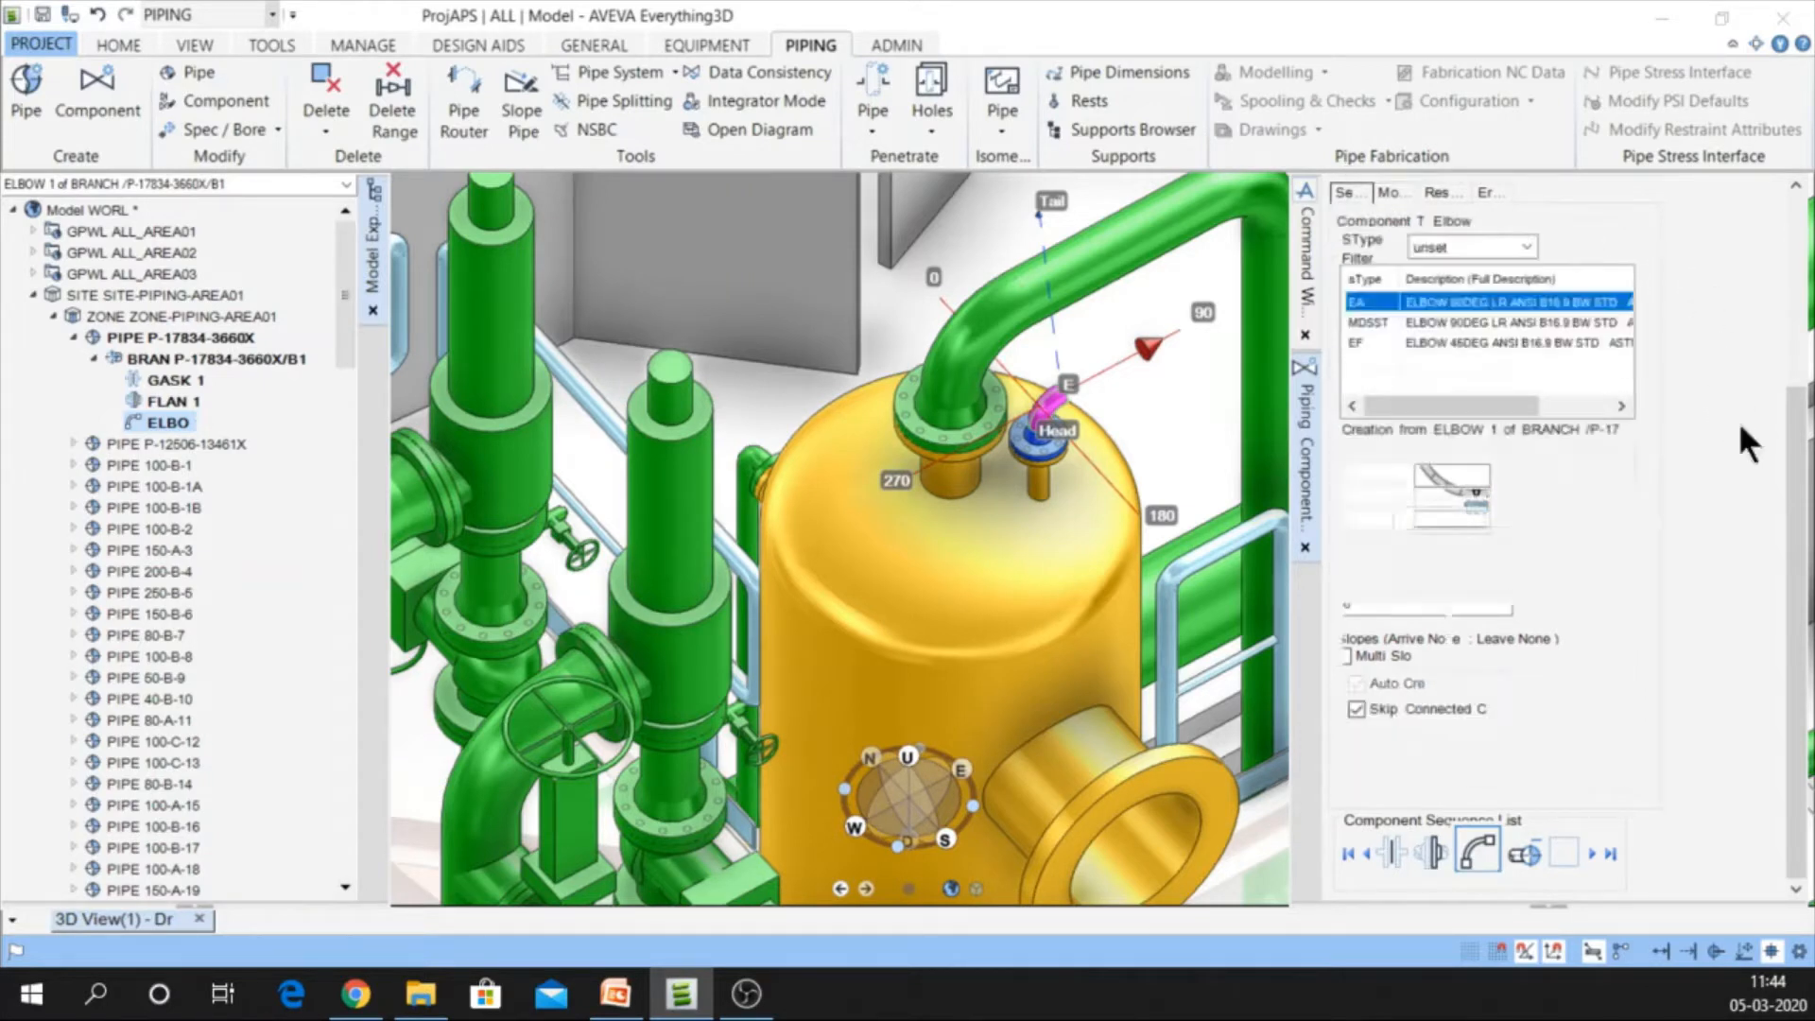
left_click_drag(1787, 432, 1780, 384)
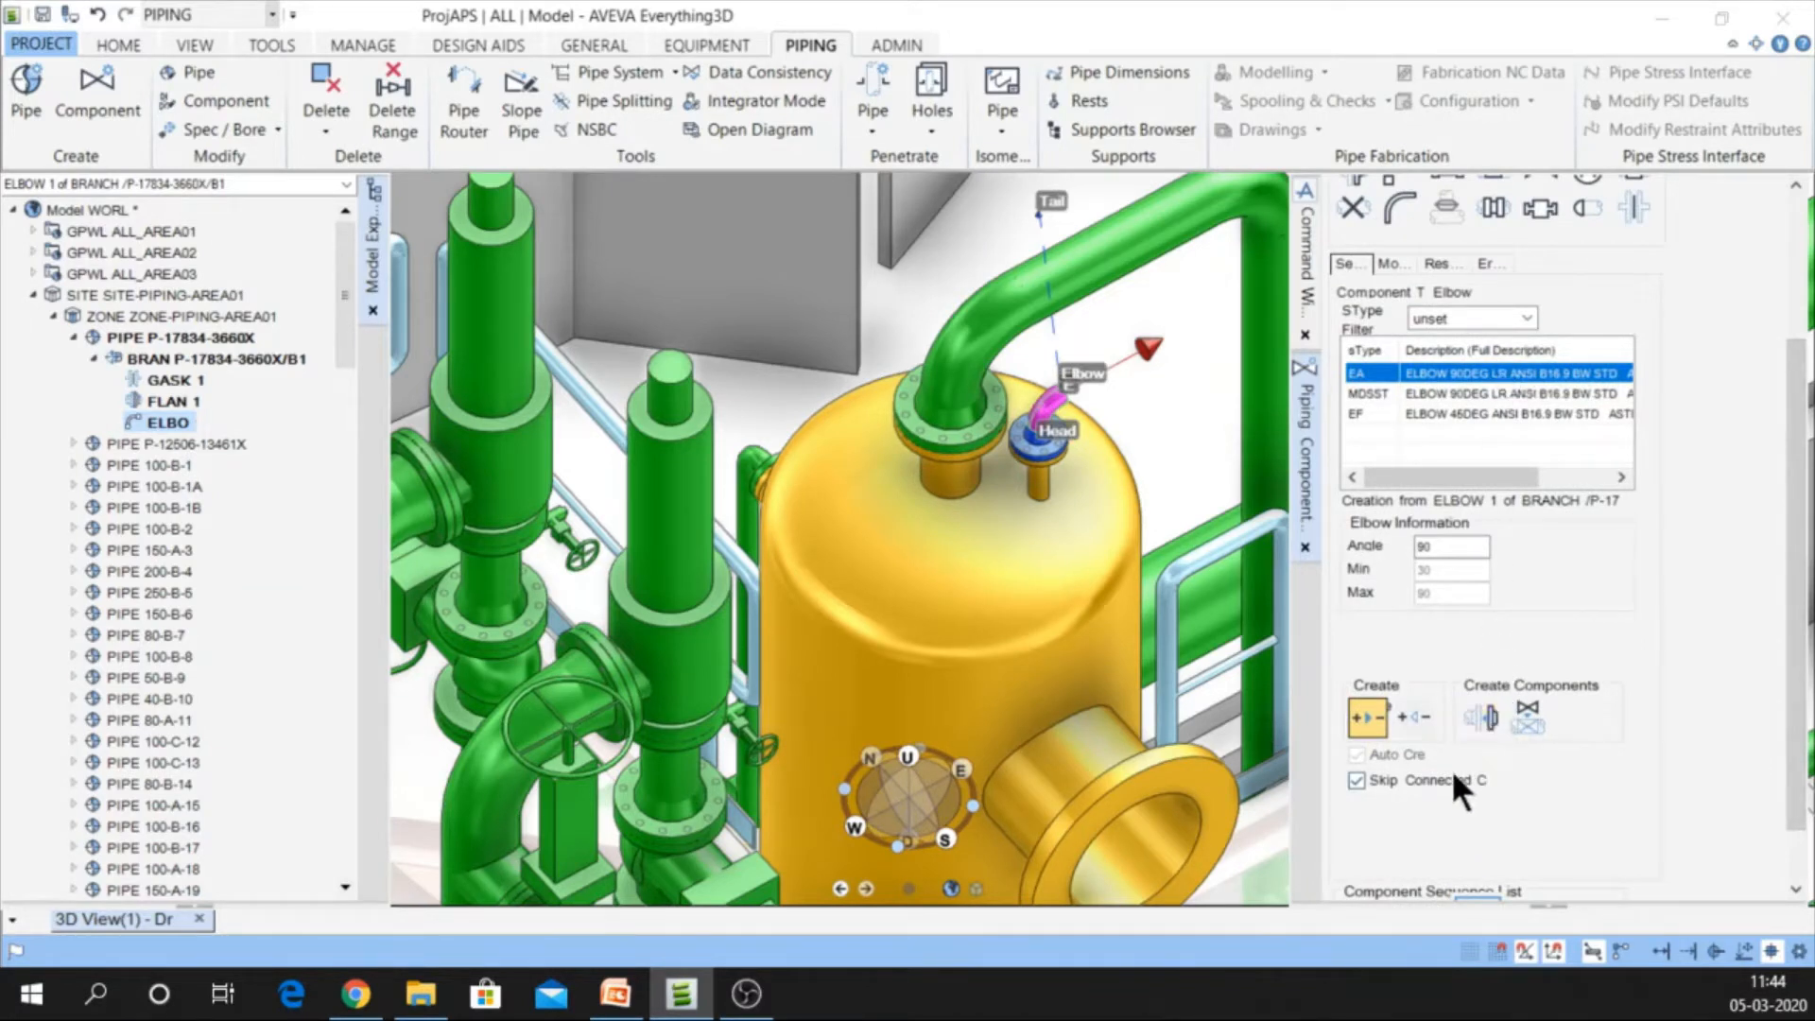
left_click(1483, 715)
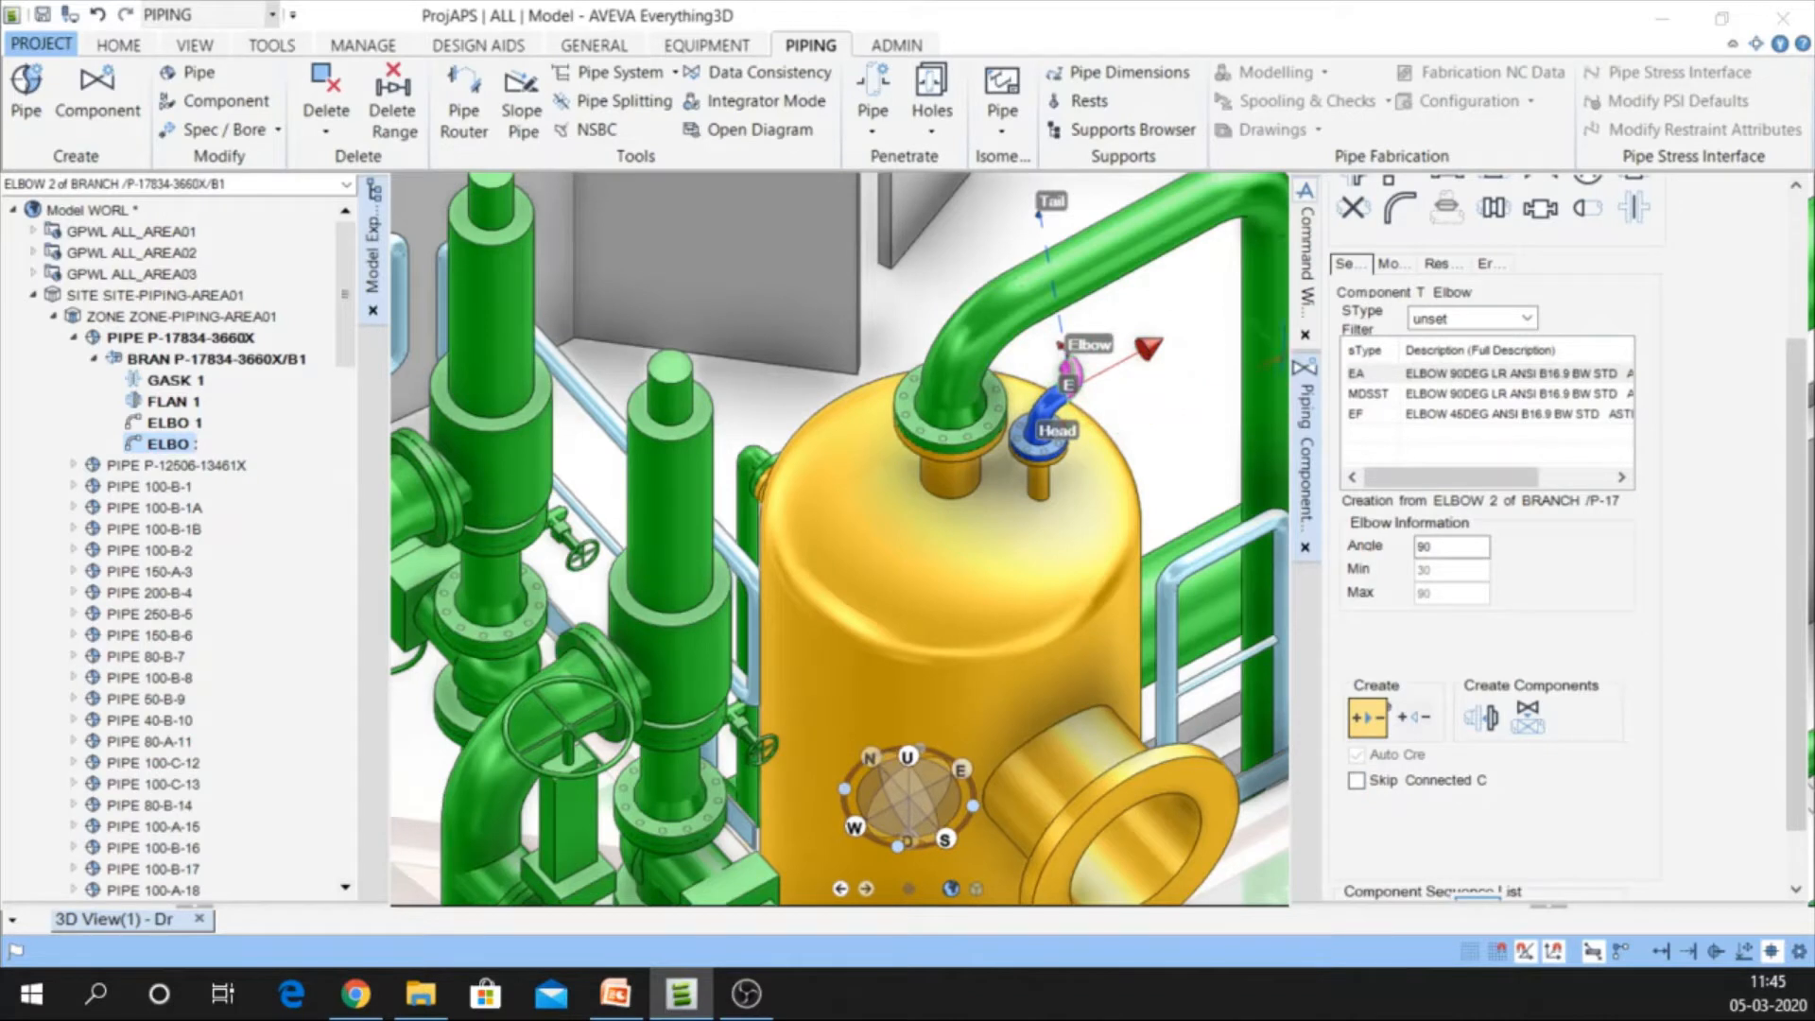
Position the second elbow at a distance of 600 mm from the first elbow
left_click(1394, 261)
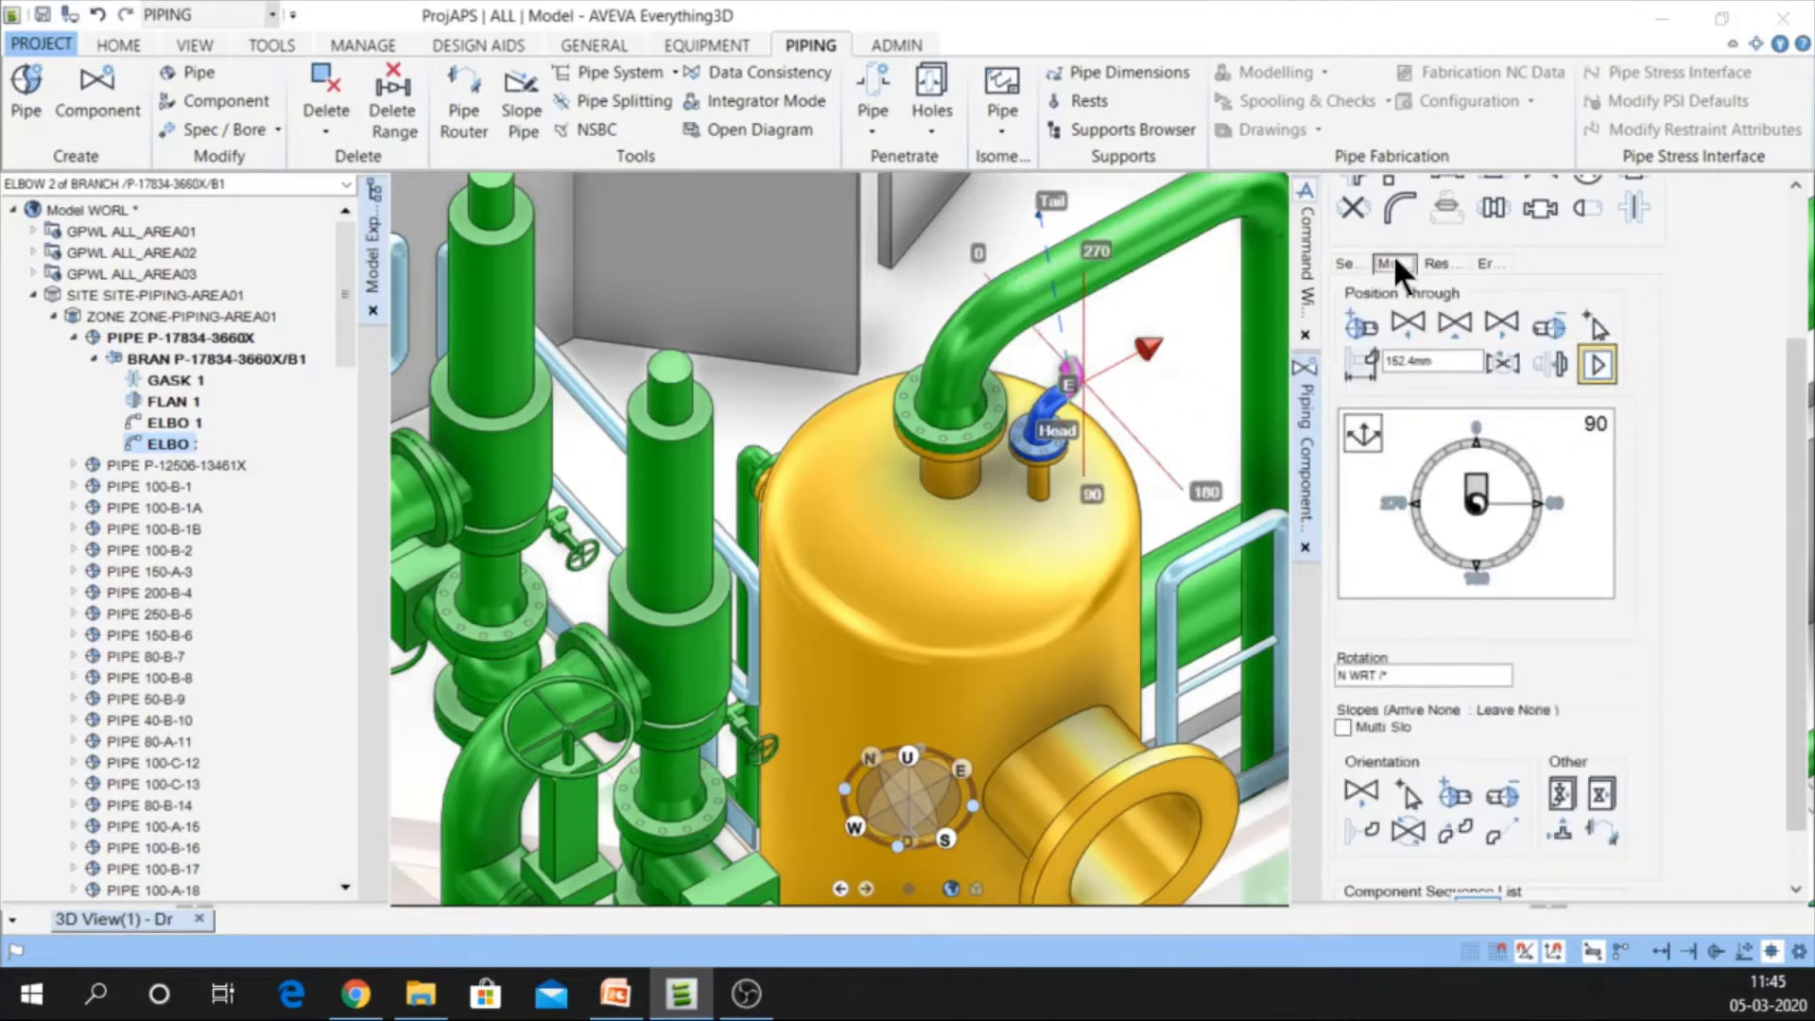
left_click(1360, 361)
left_click(1360, 366)
double_click(1434, 357)
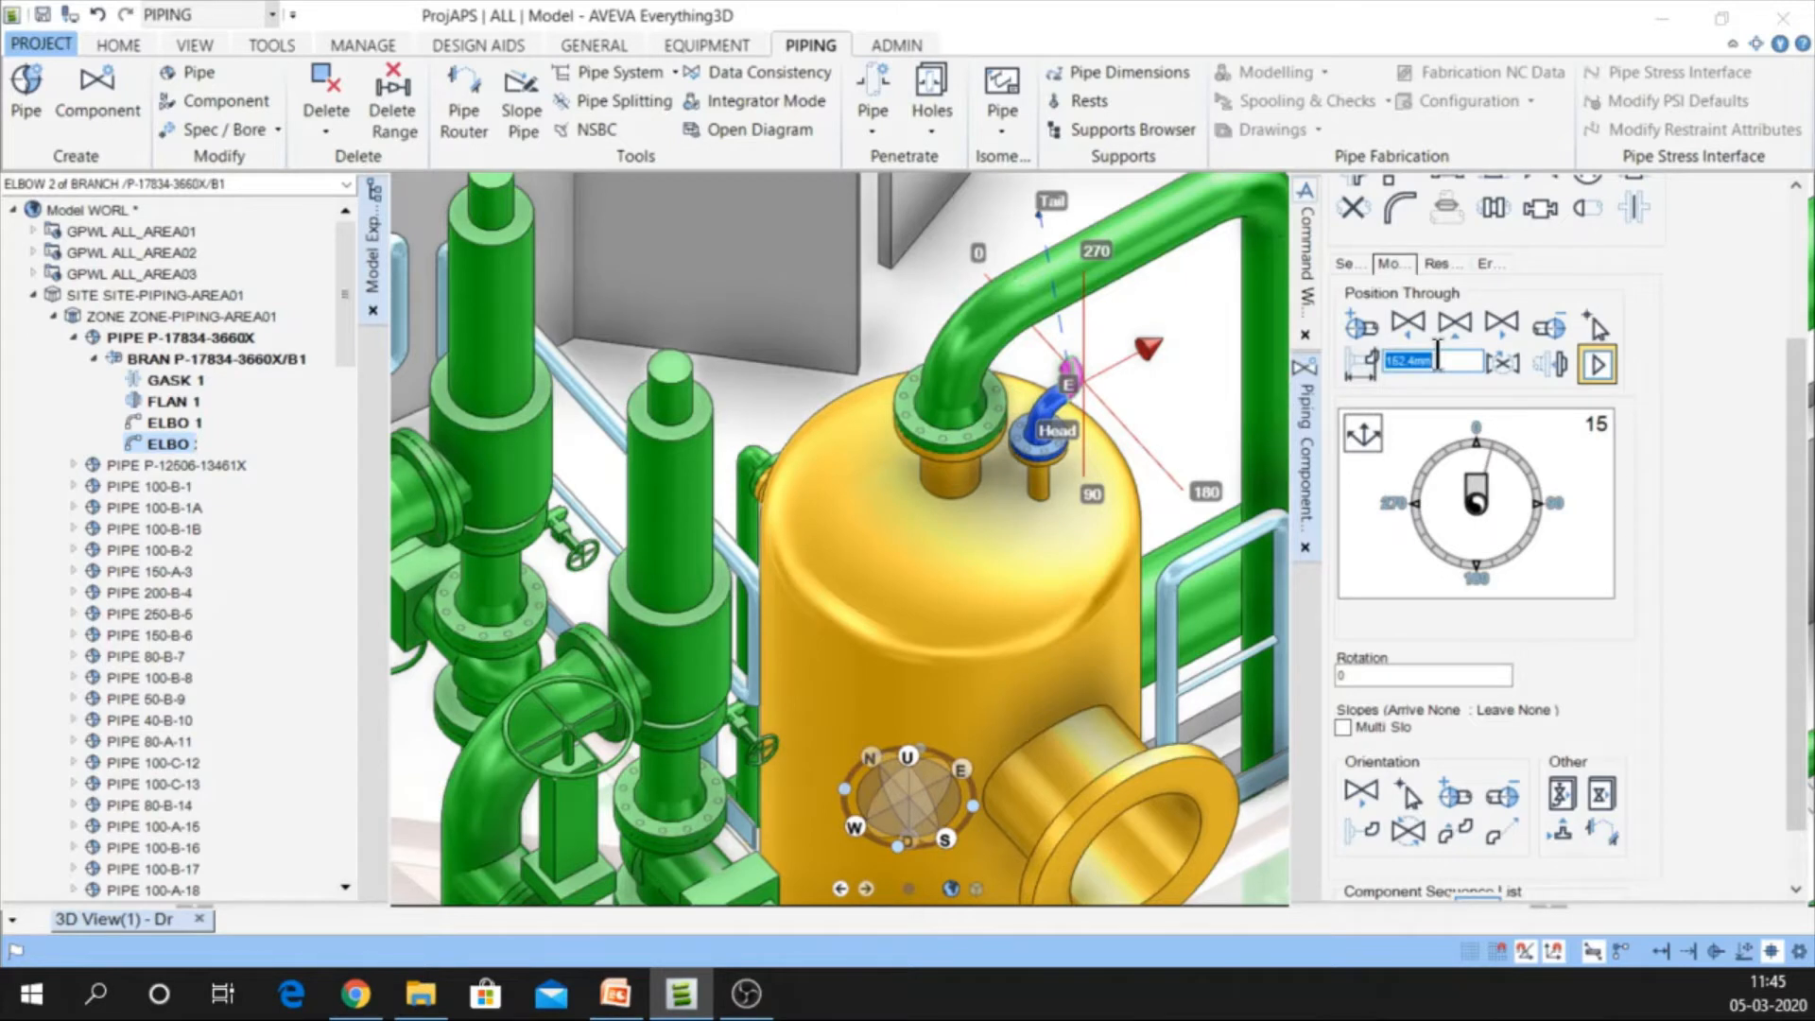
type("600")
key("Return")
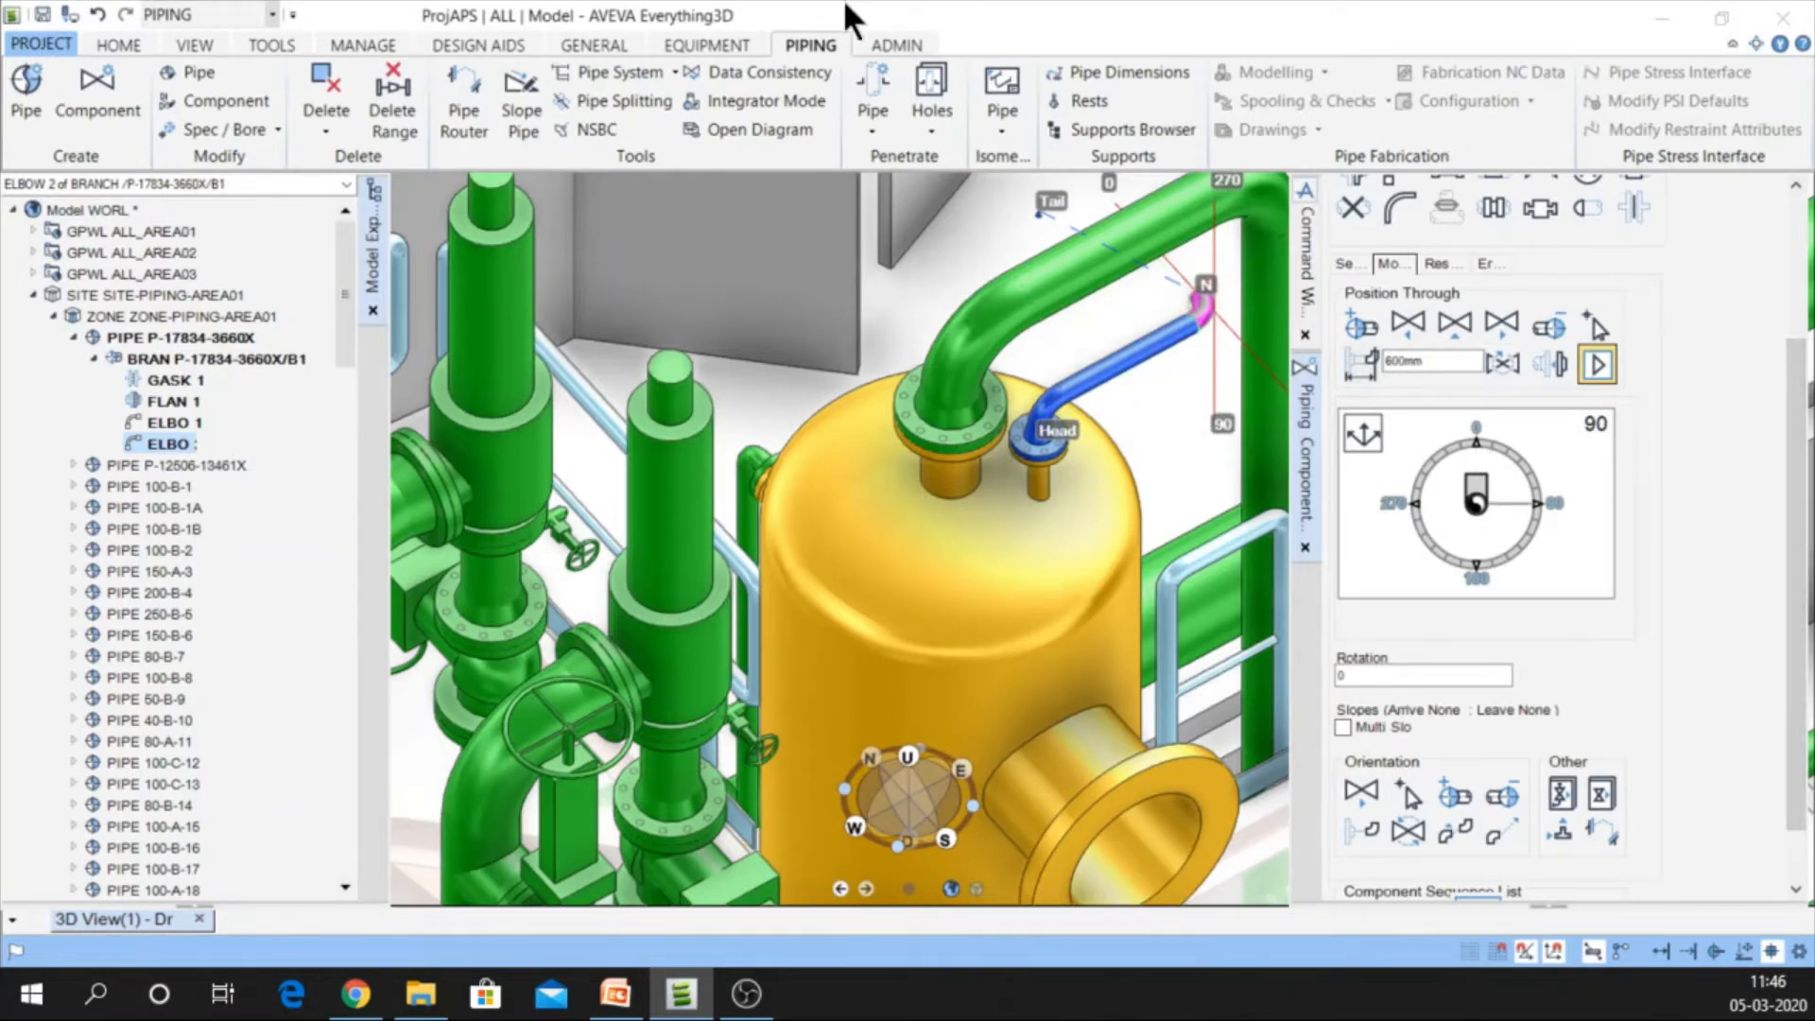
Measure the distance between the two elbows with element snapping, and close the measurement
left_click(114, 45)
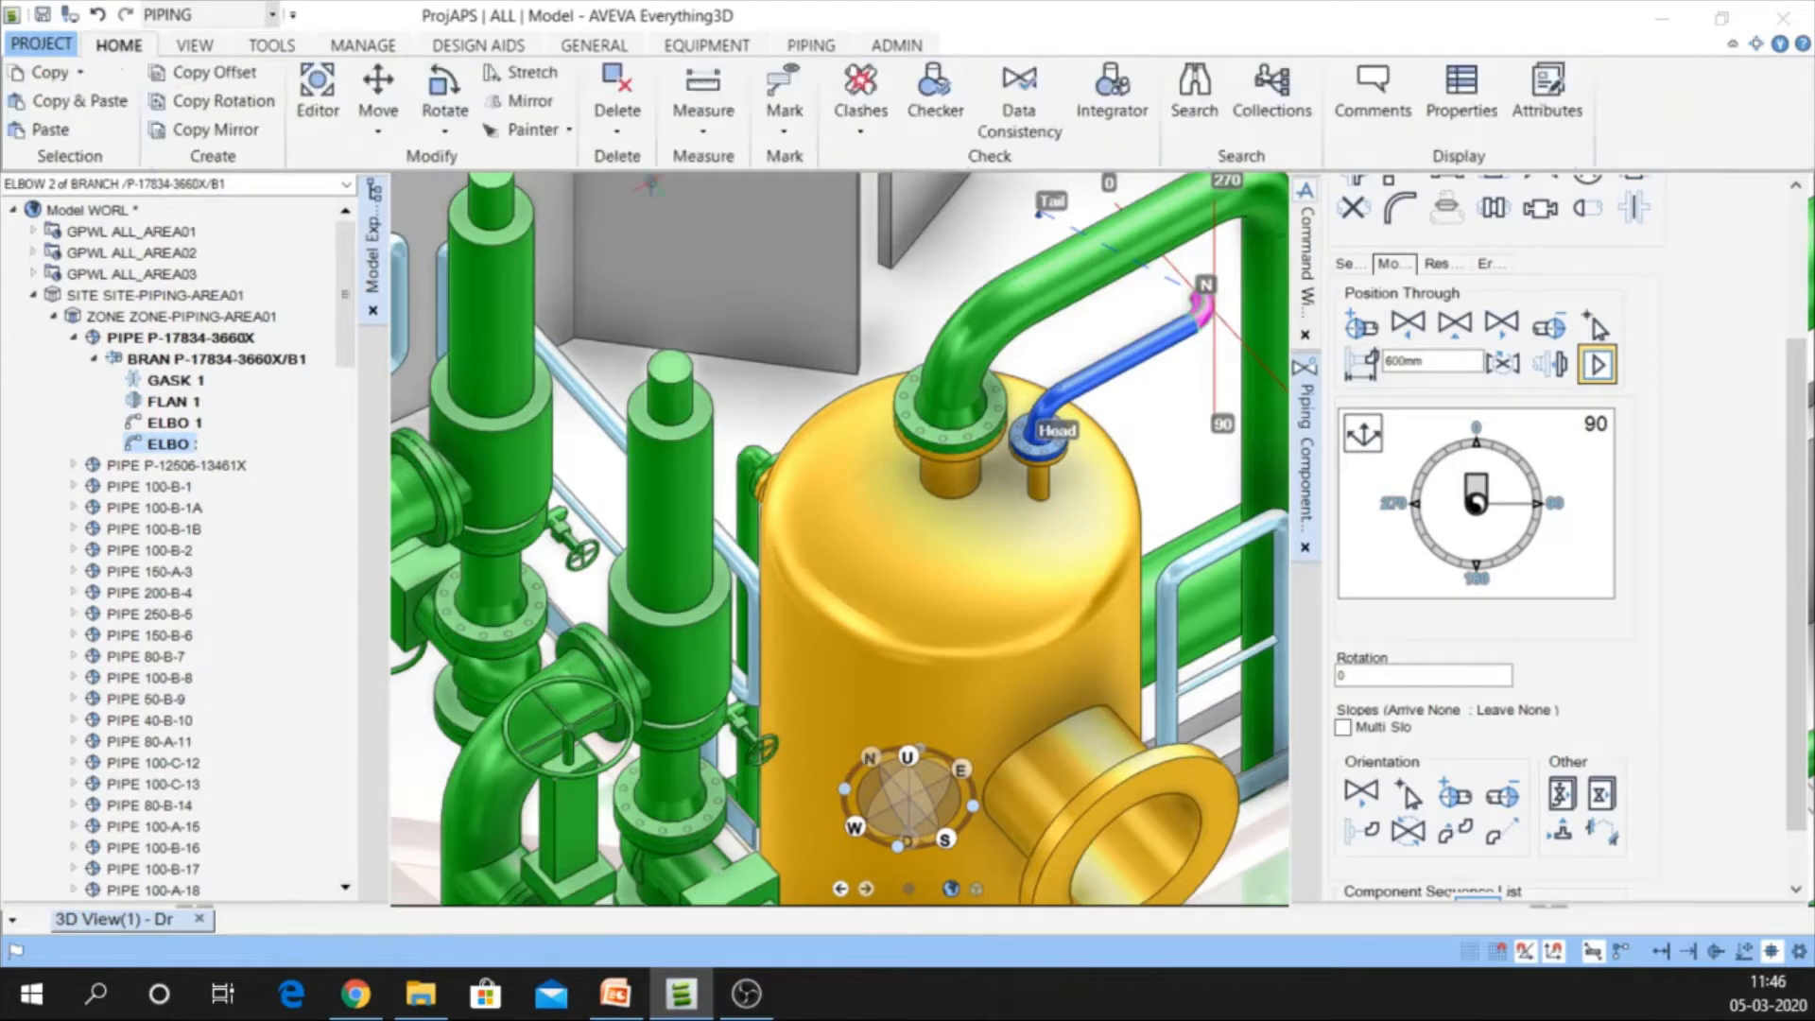
left_click(716, 94)
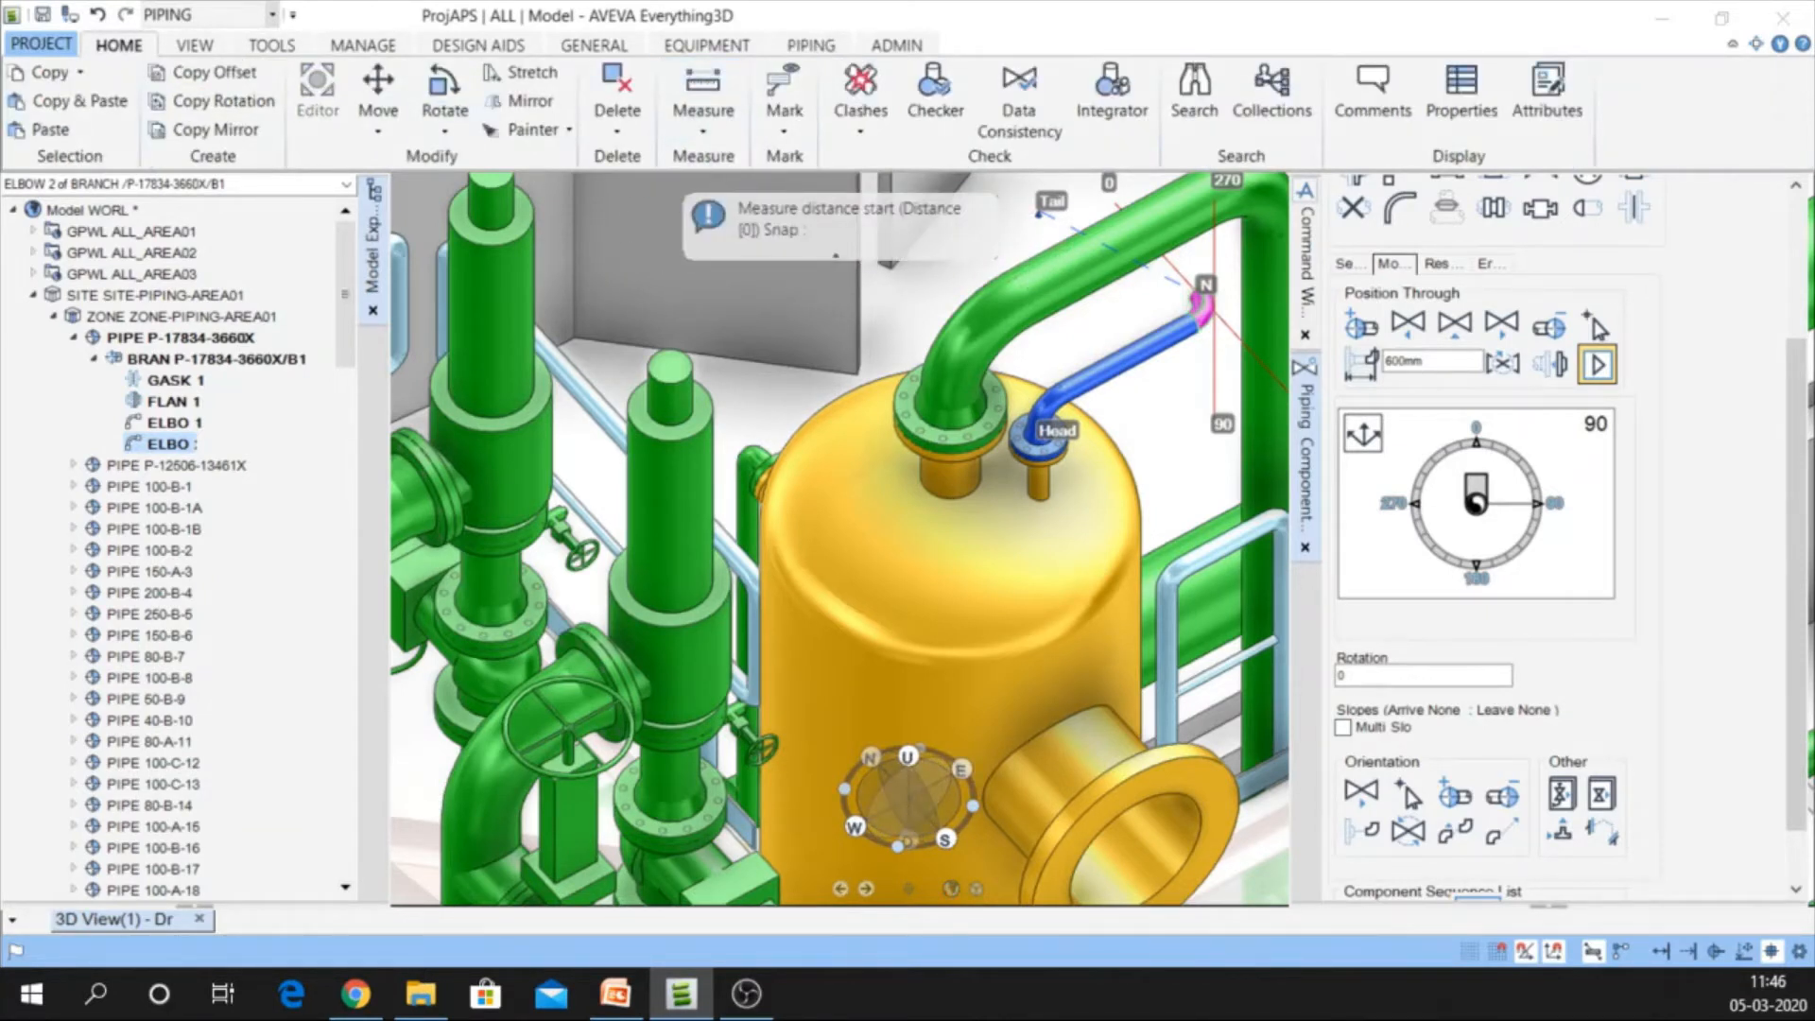
left_click_drag(39, 312, 483, 234)
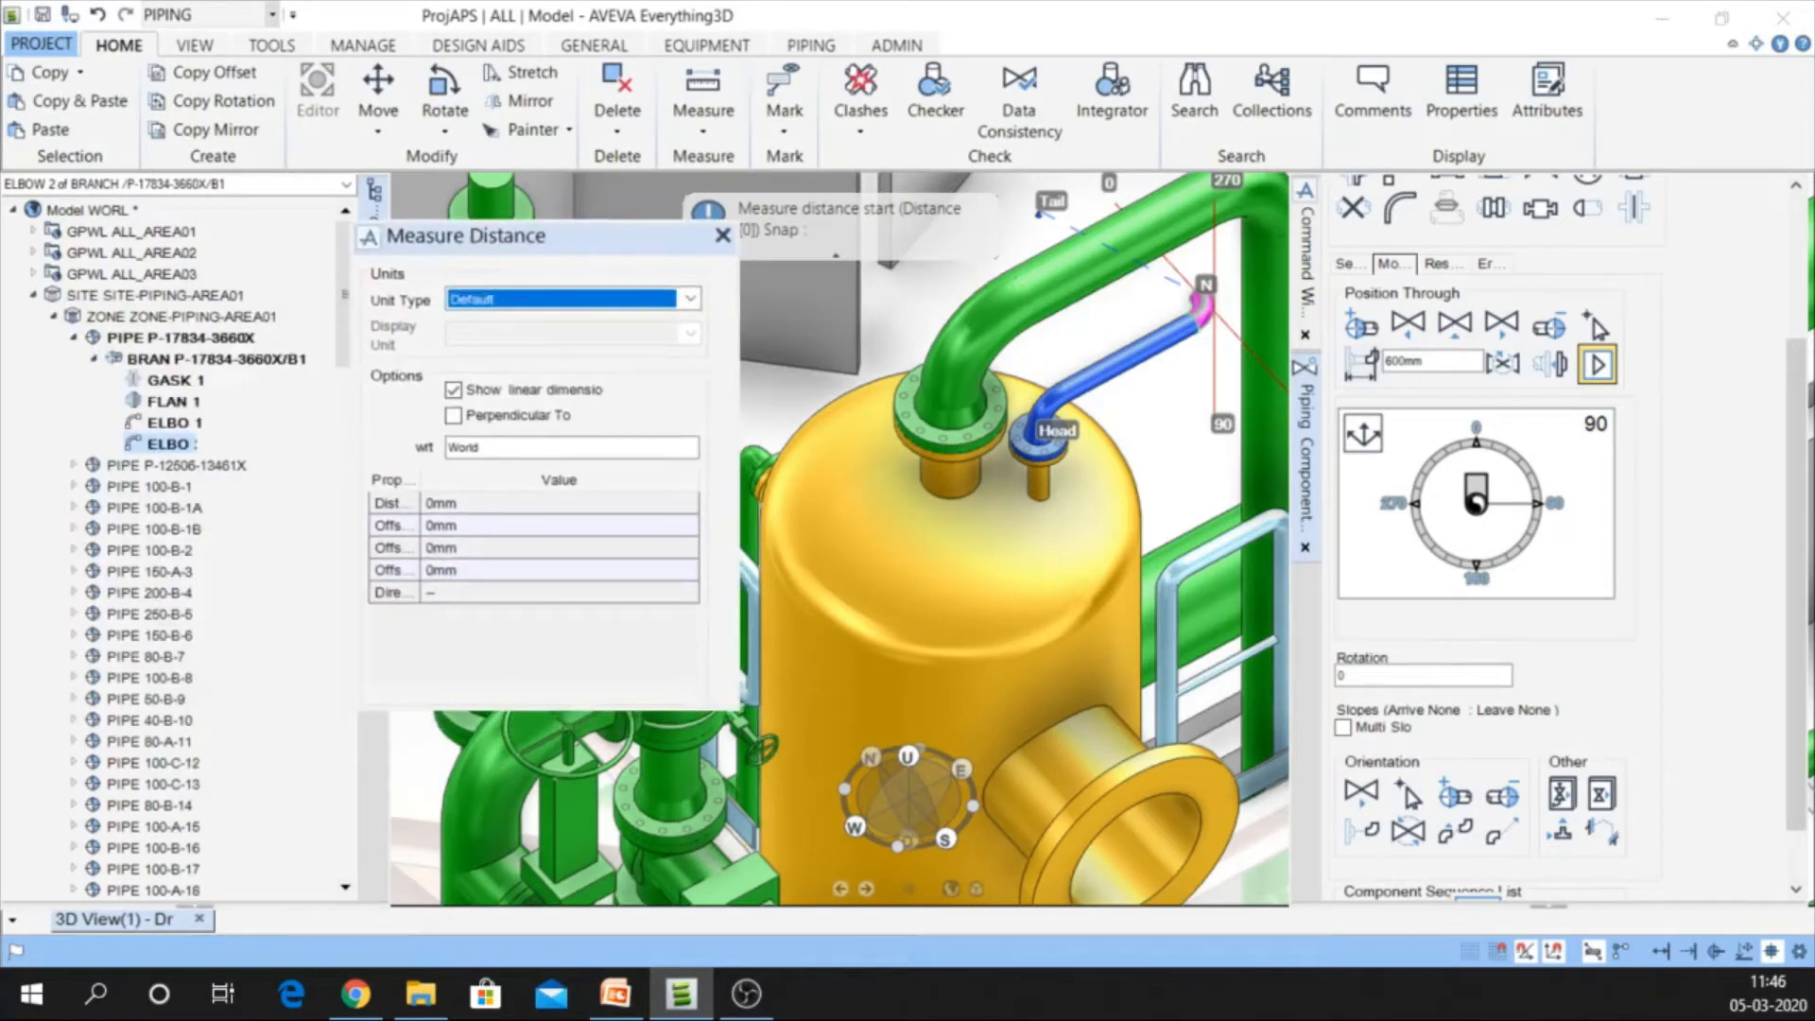
left_click_drag(0, 2, 119, 62)
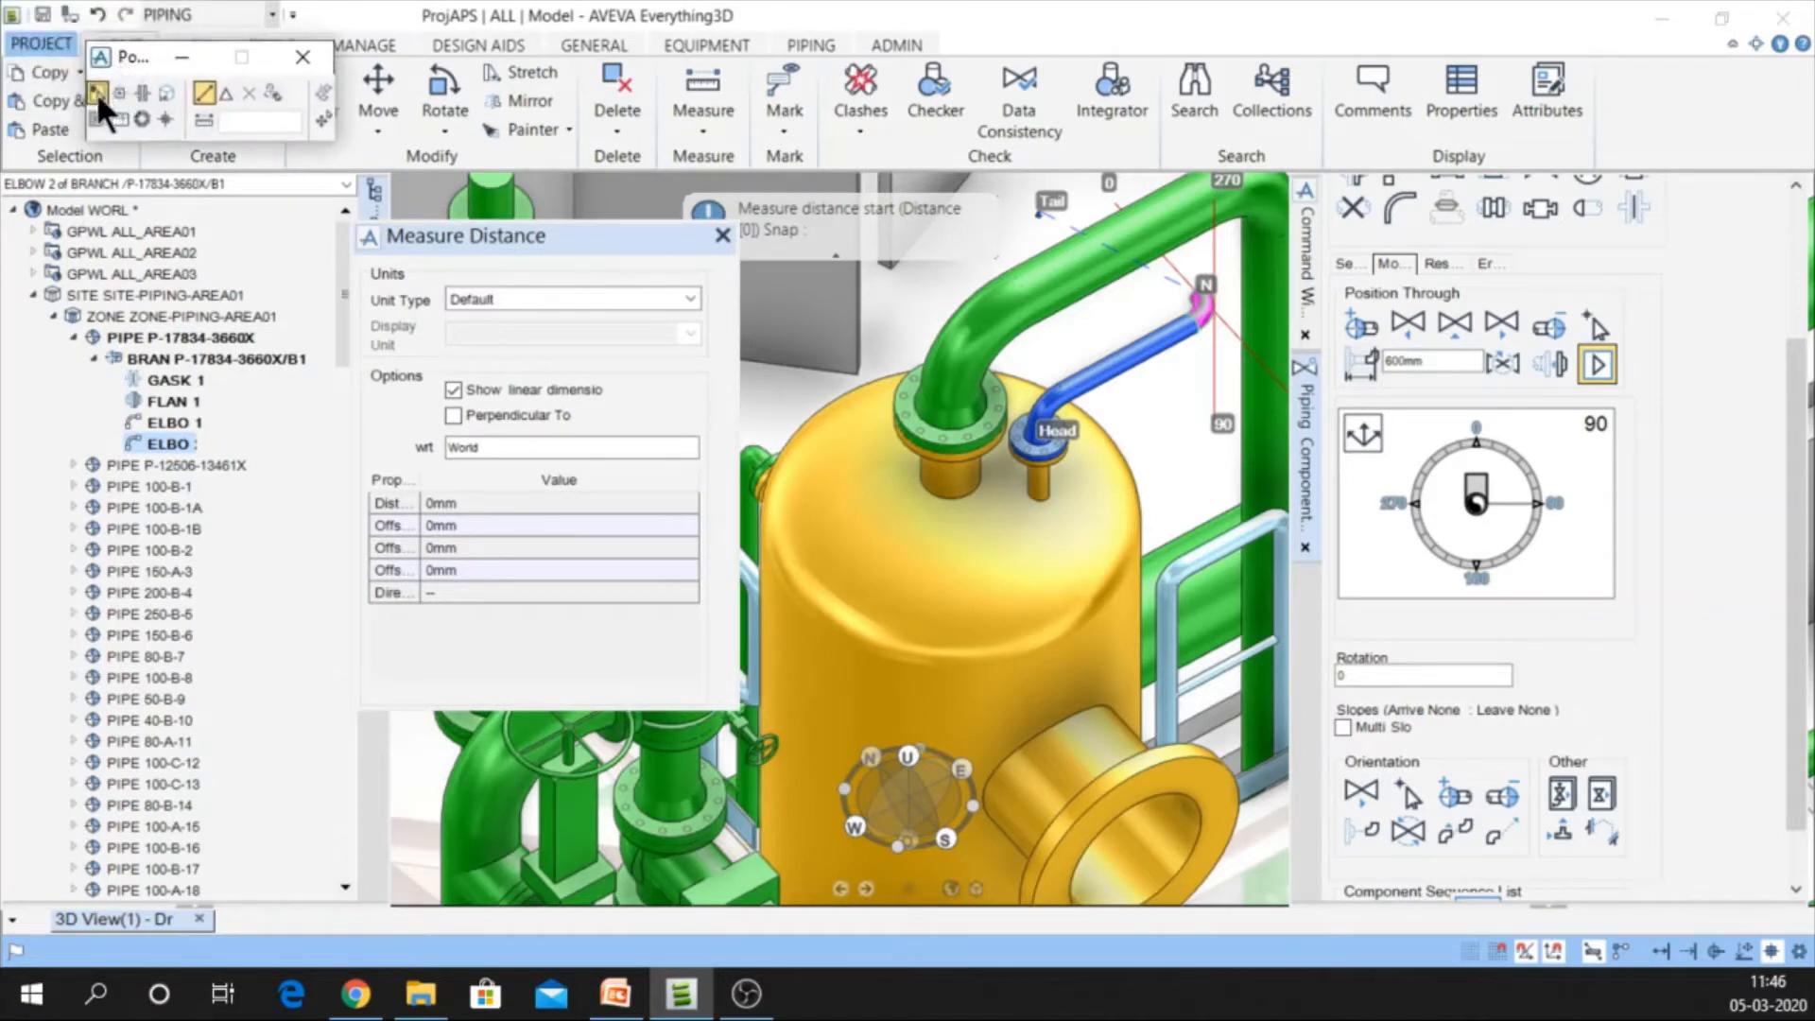
left_click(95, 90)
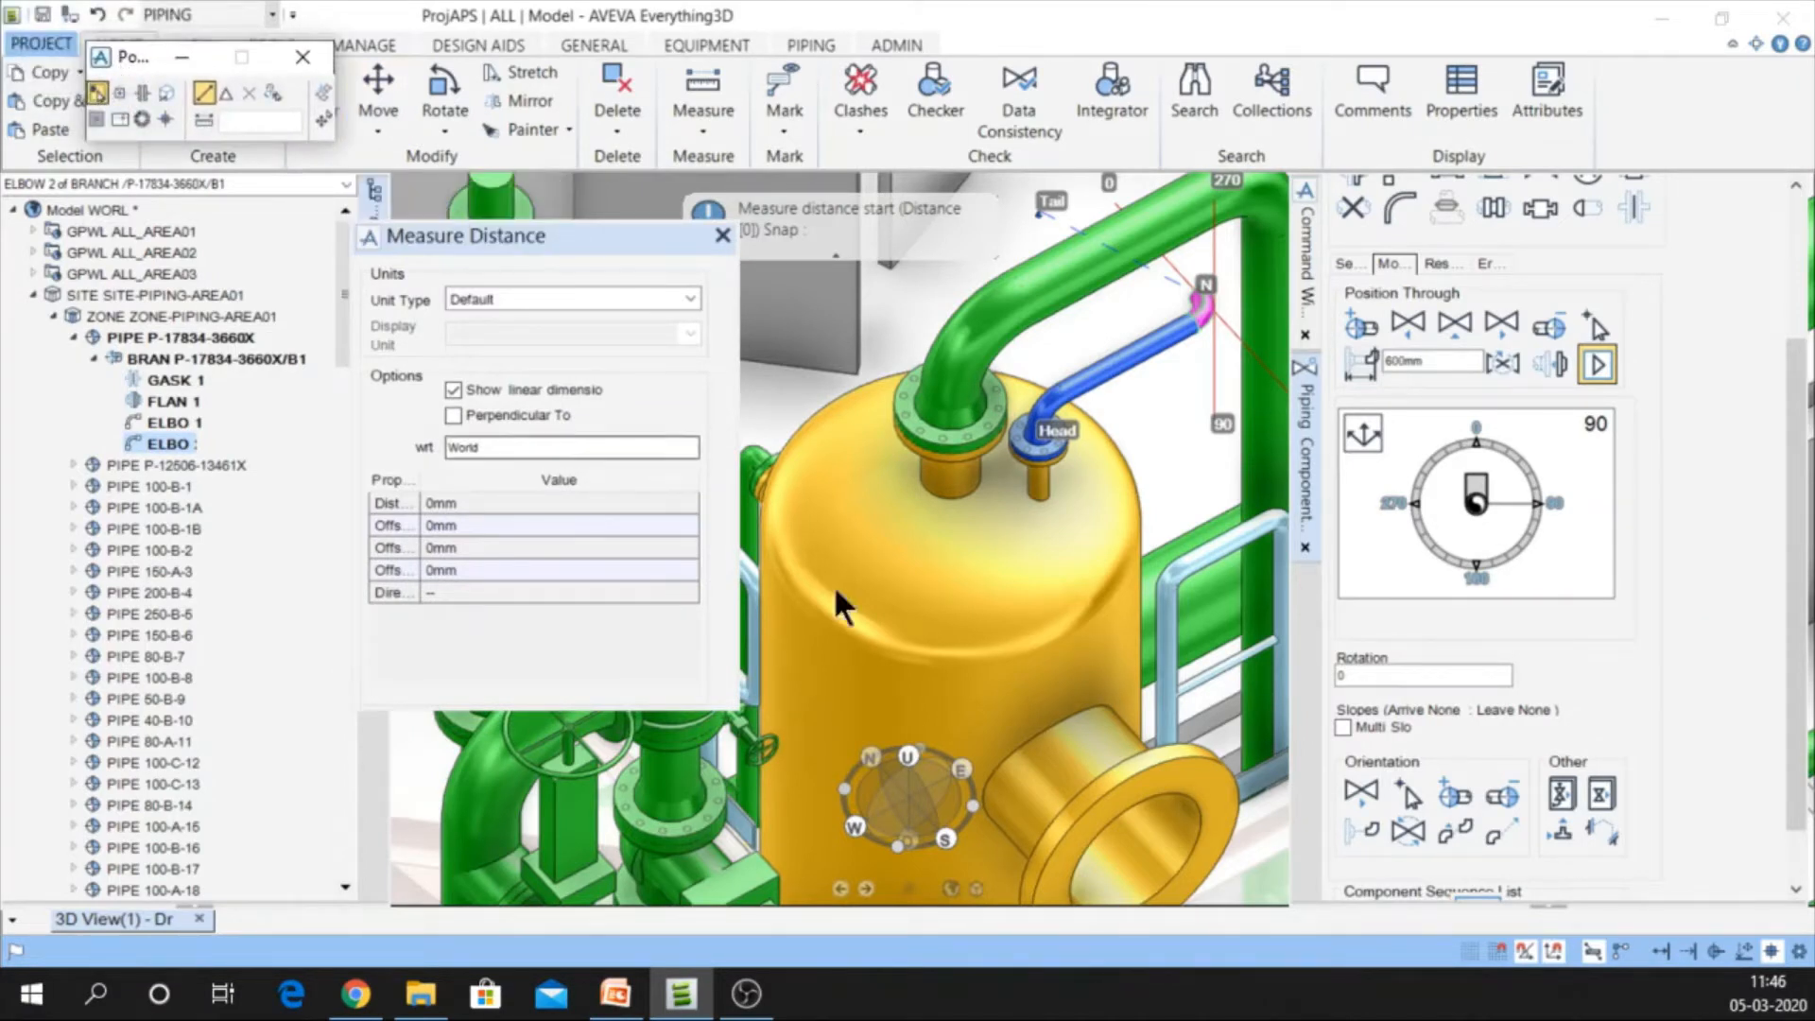
left_click(1051, 395)
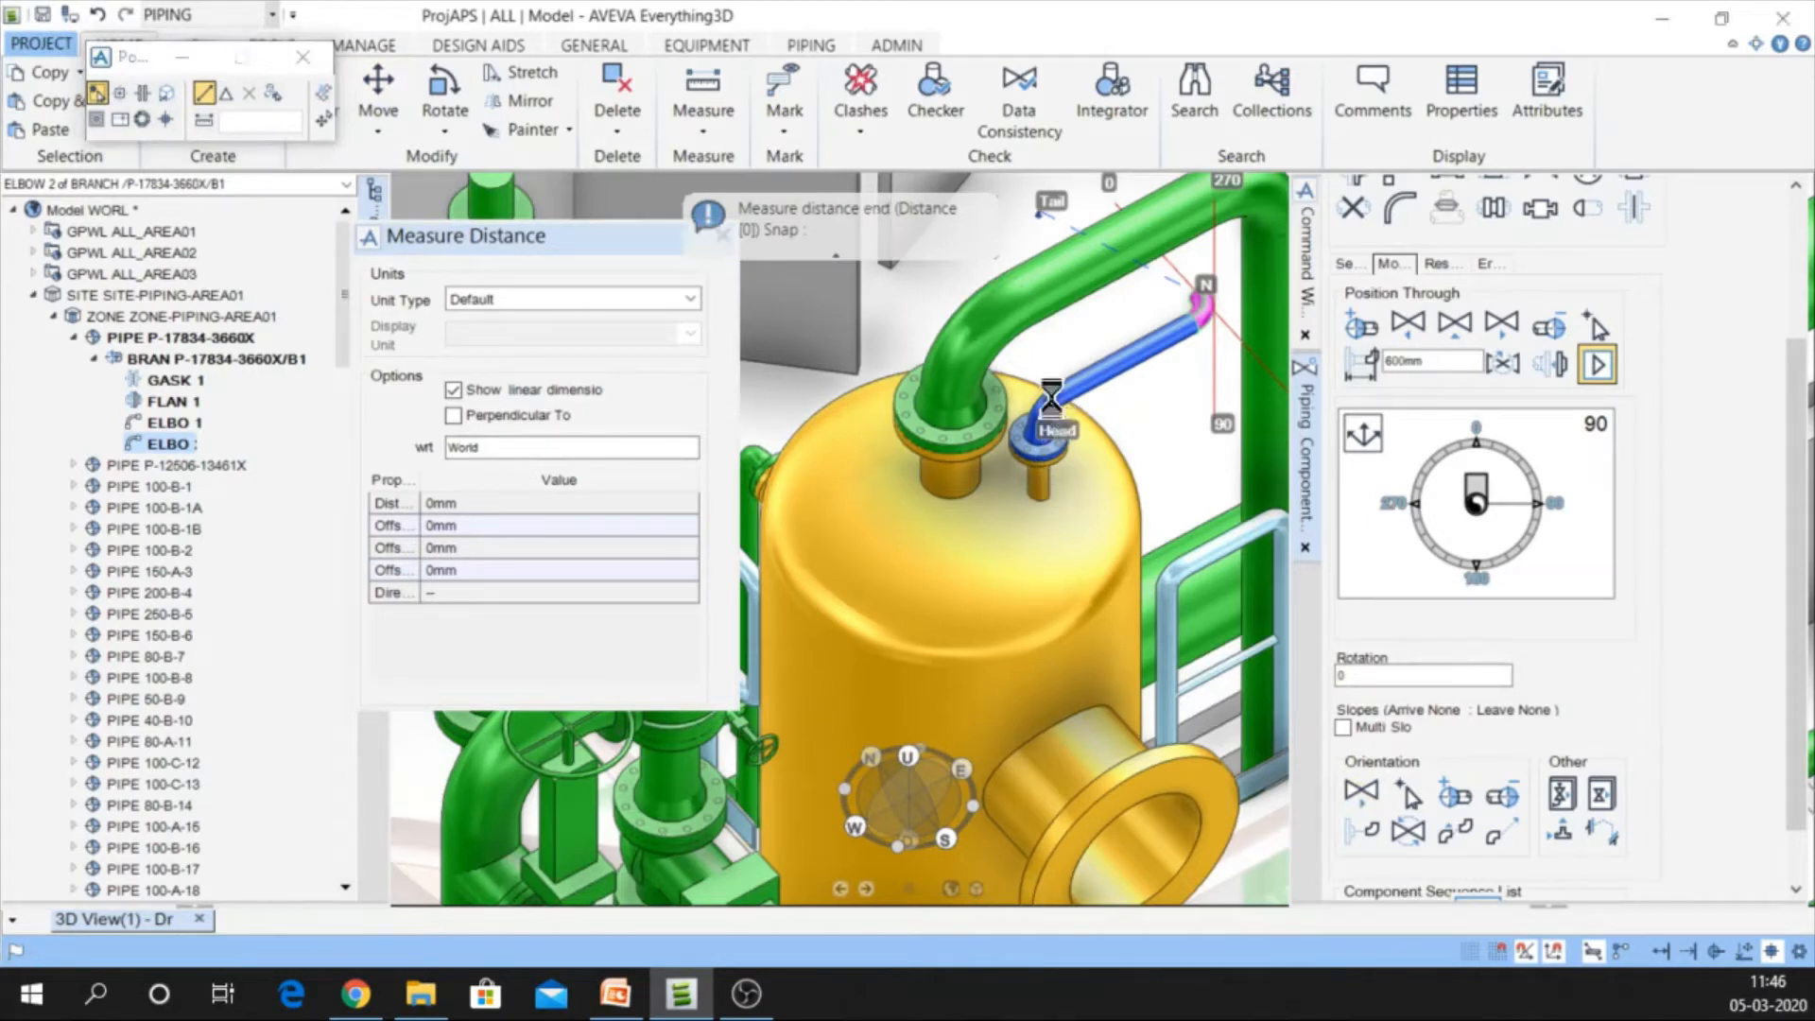
left_click(1204, 315)
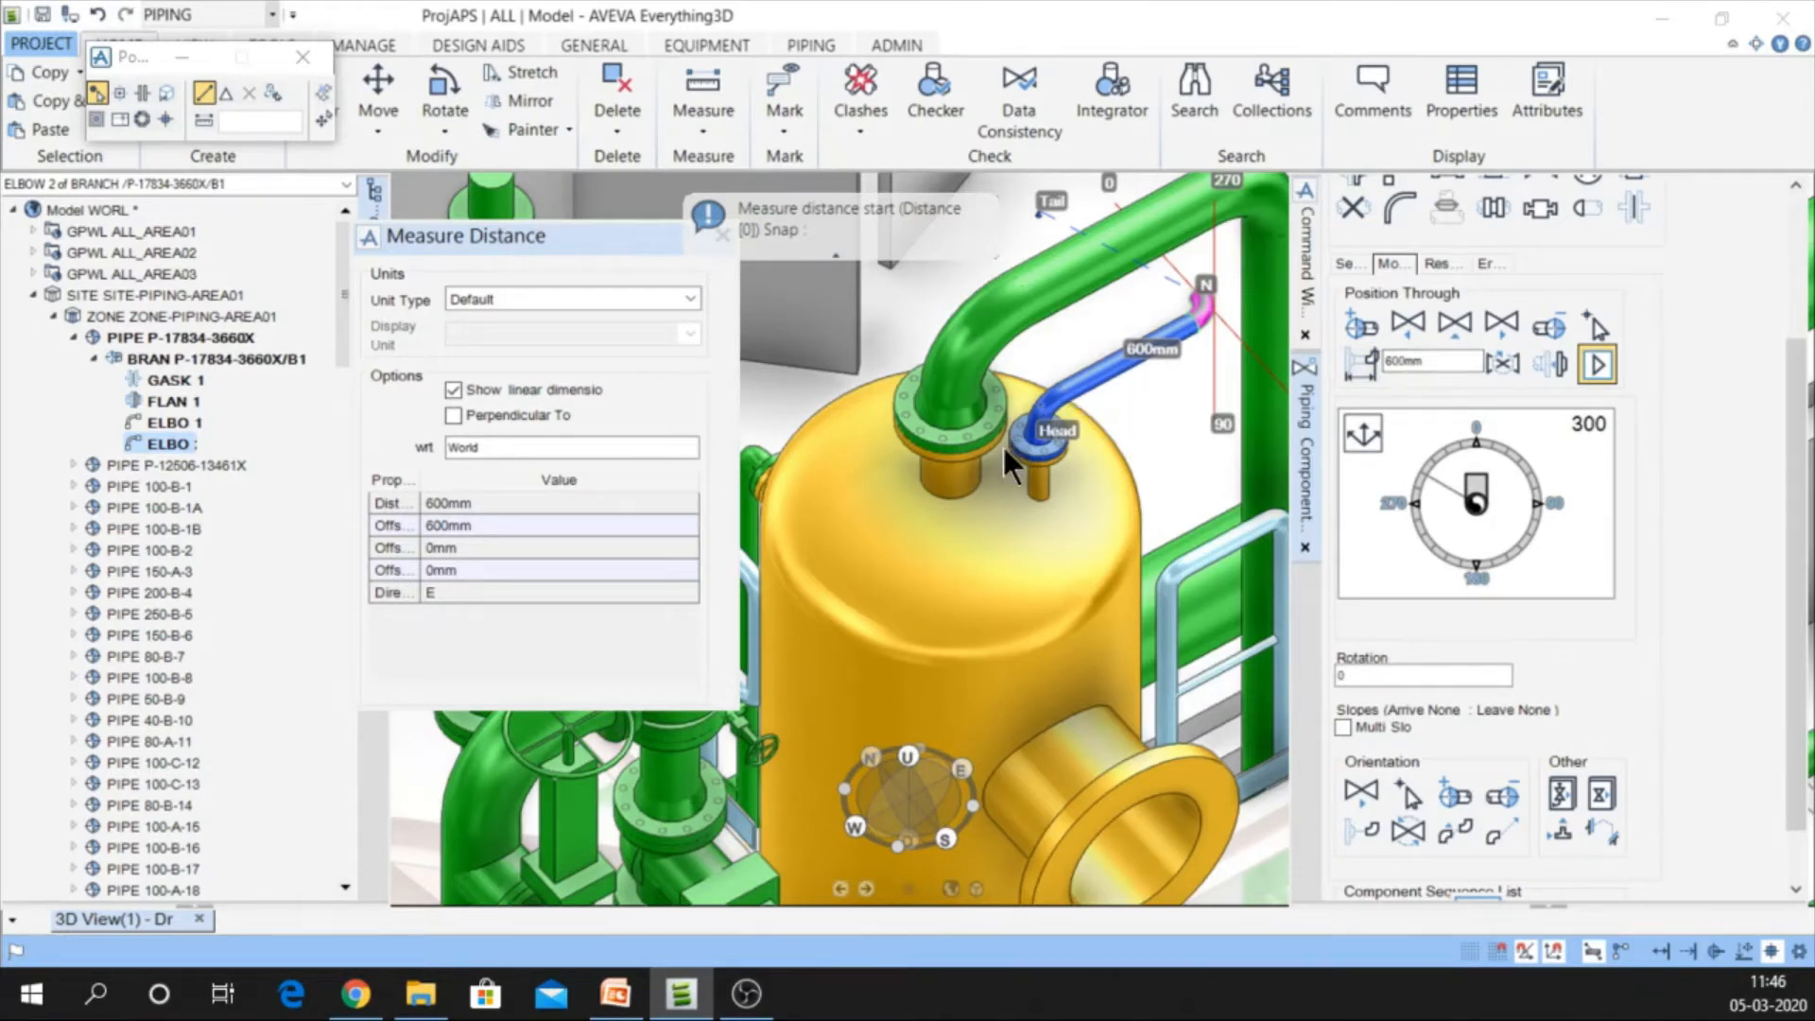
left_click(590, 242)
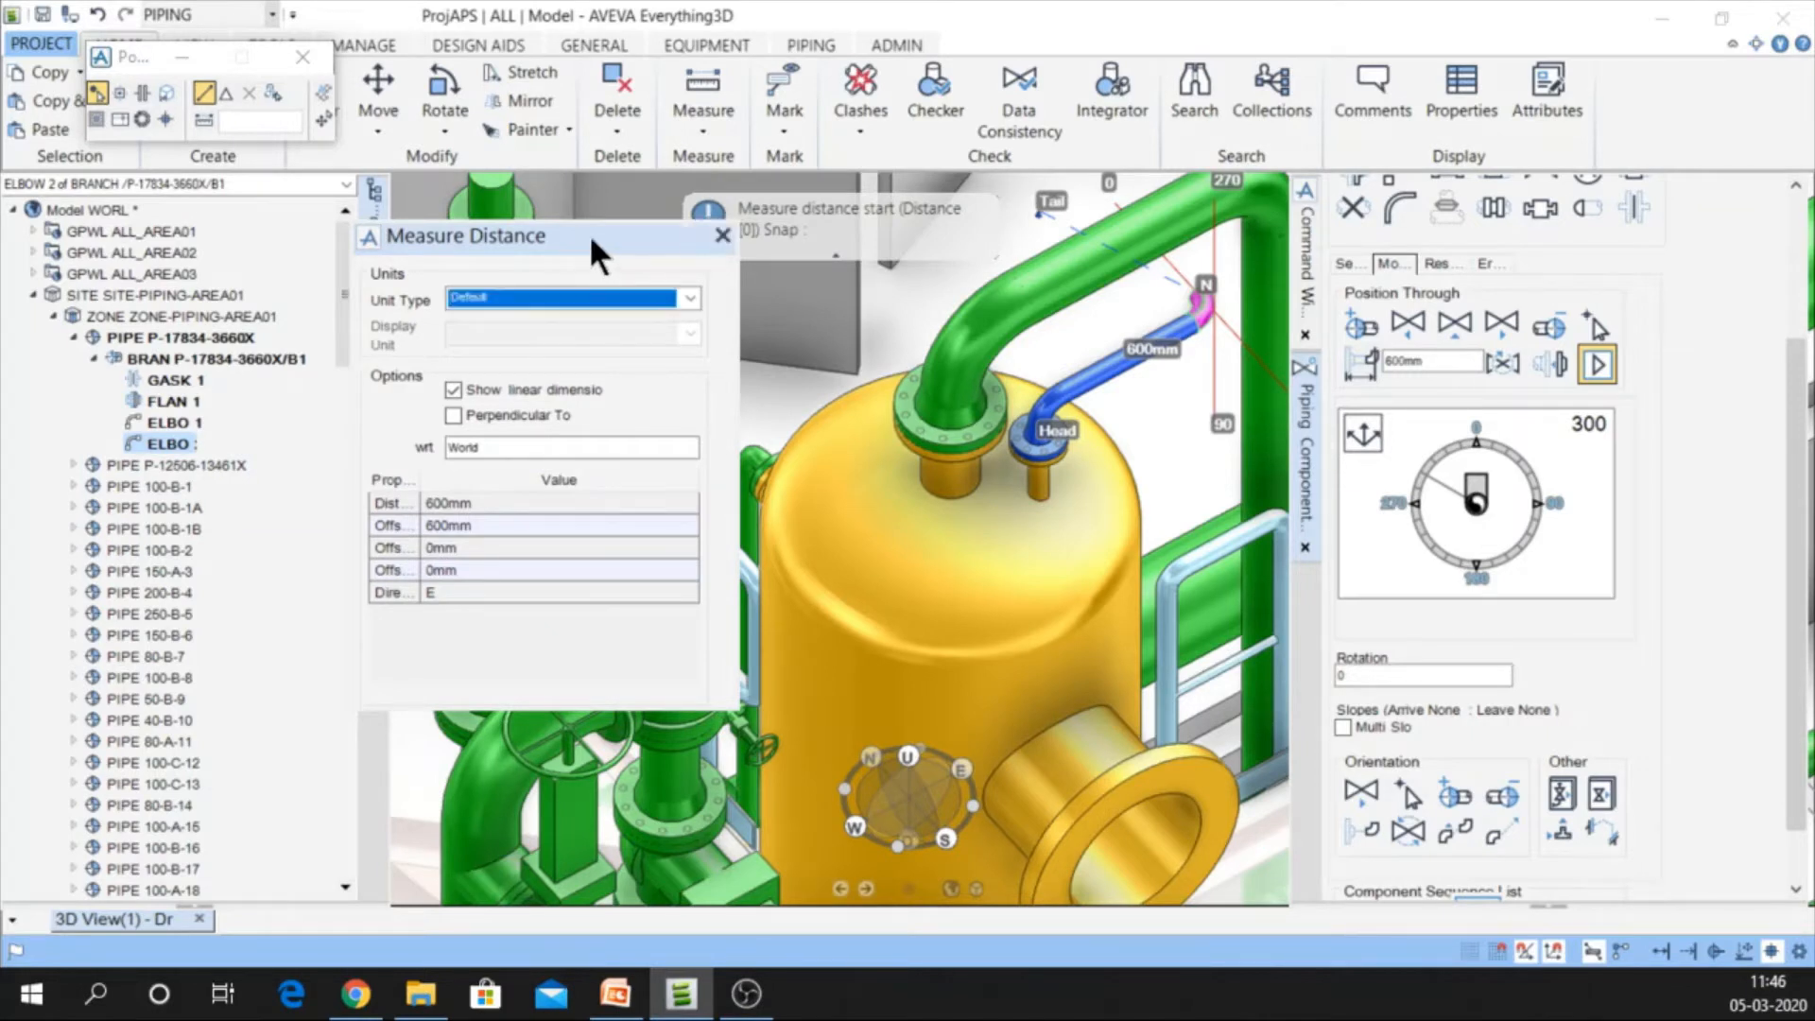
left_click(722, 233)
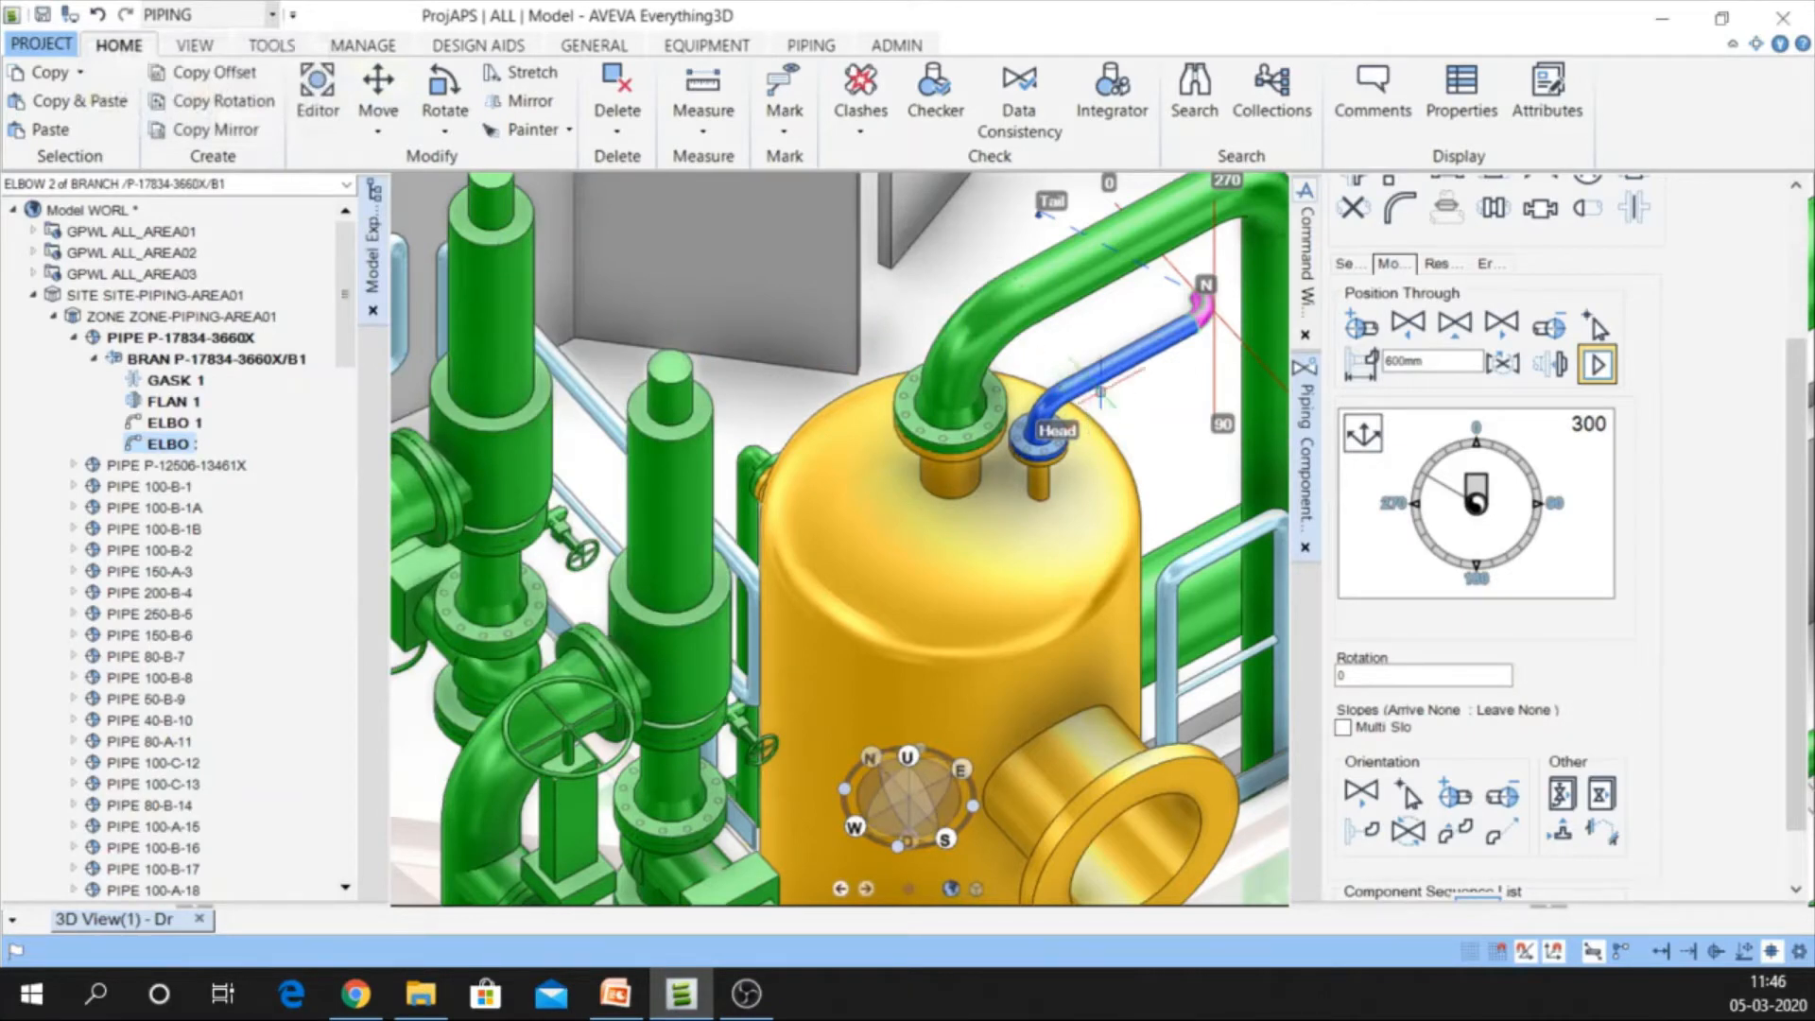
Rotate the second elbow by 45 degrees so that it points in direction N 45 D
middle_click(1100, 391)
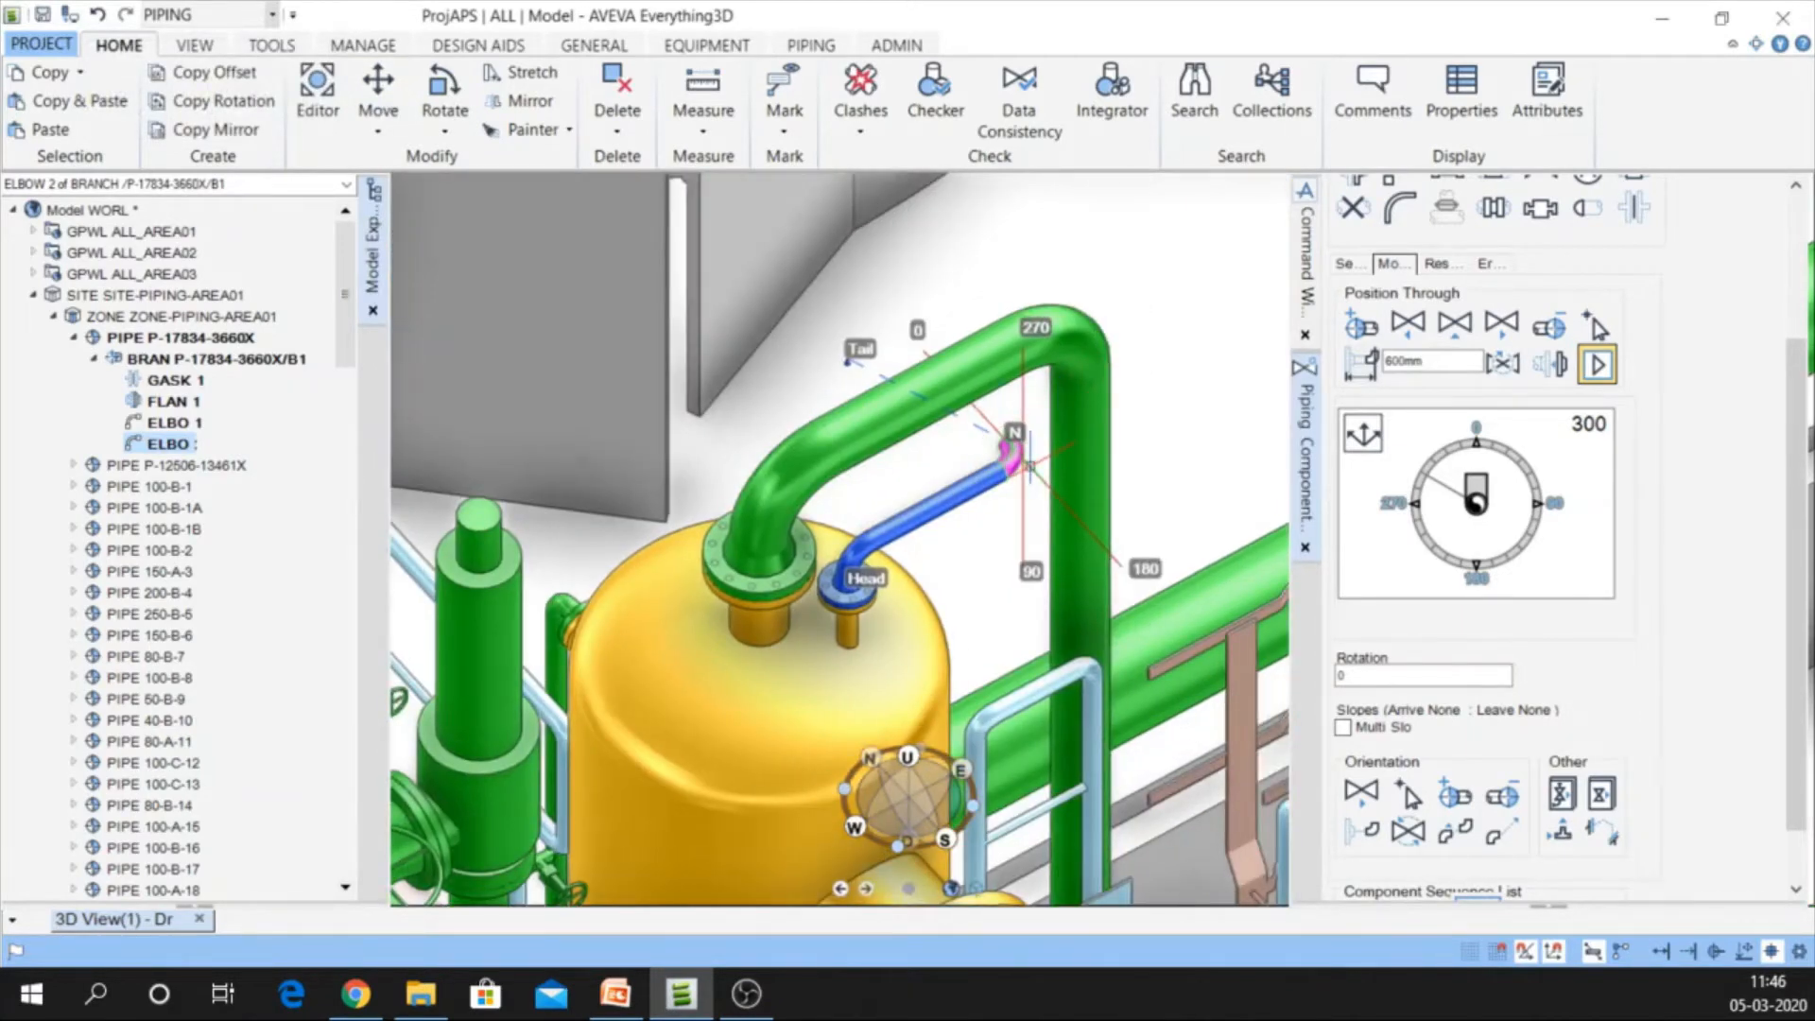
scroll(1029, 465, "up", 2)
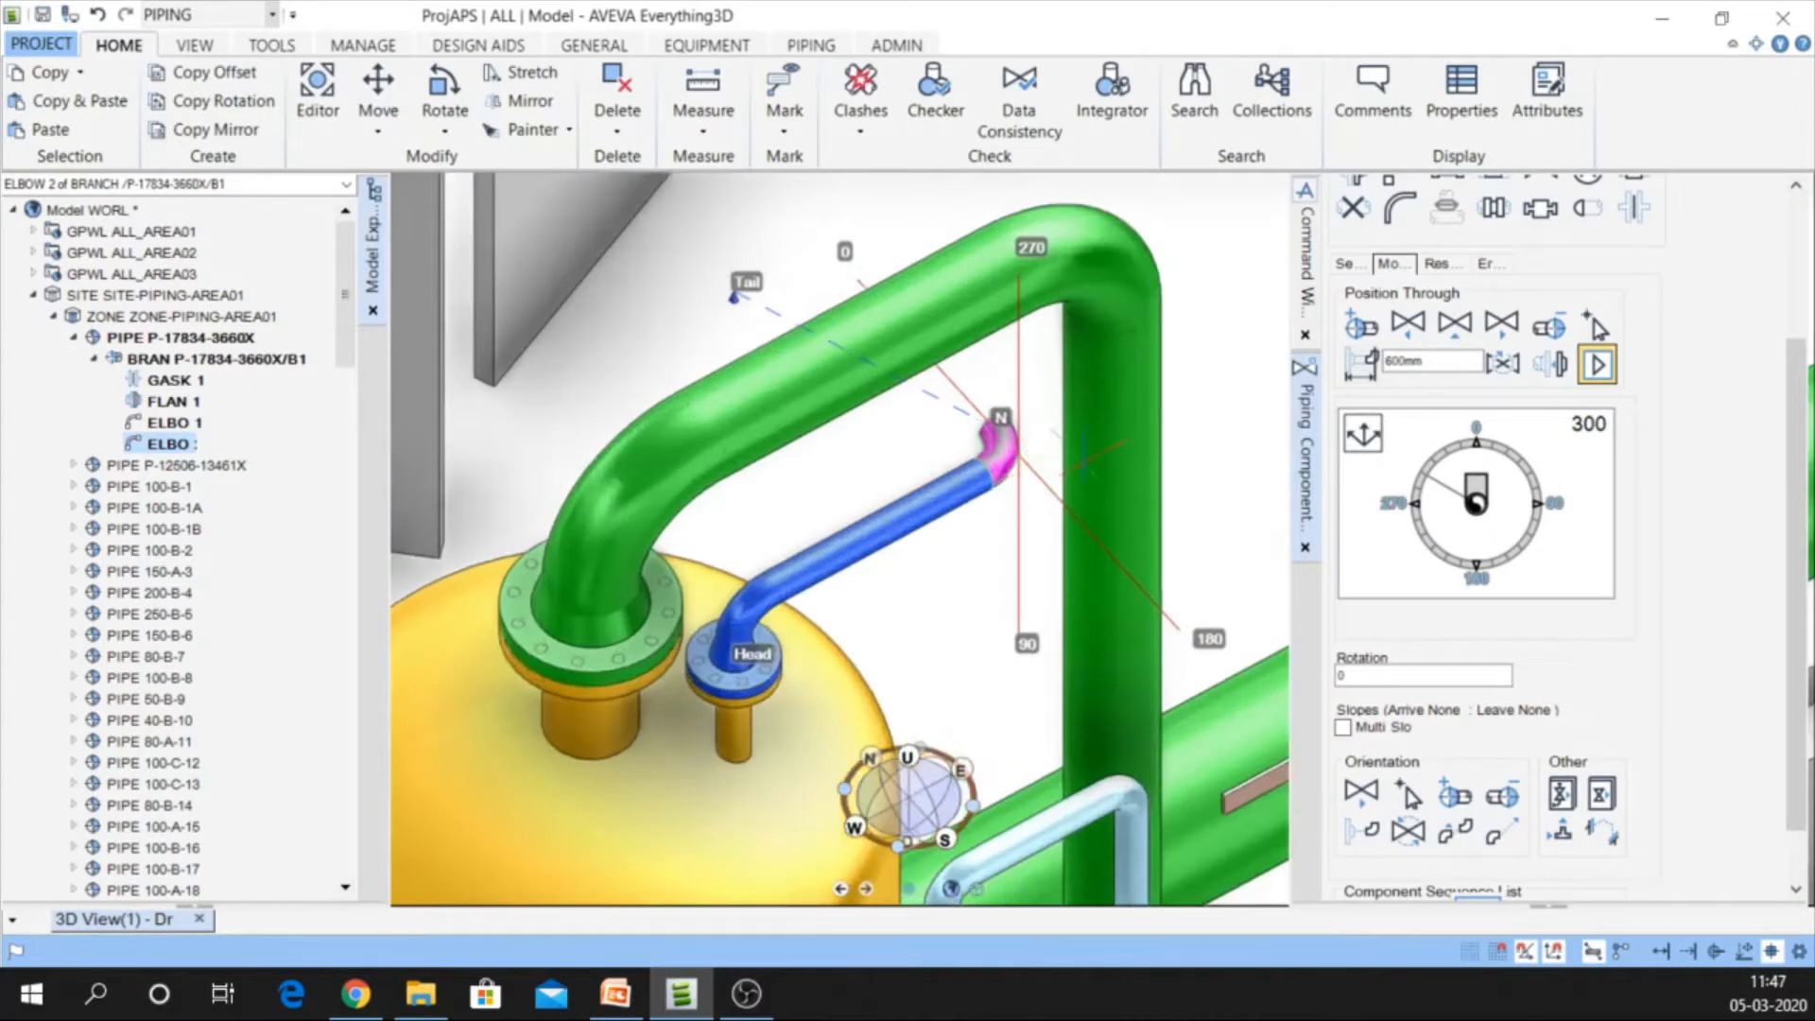
left_click(1370, 441)
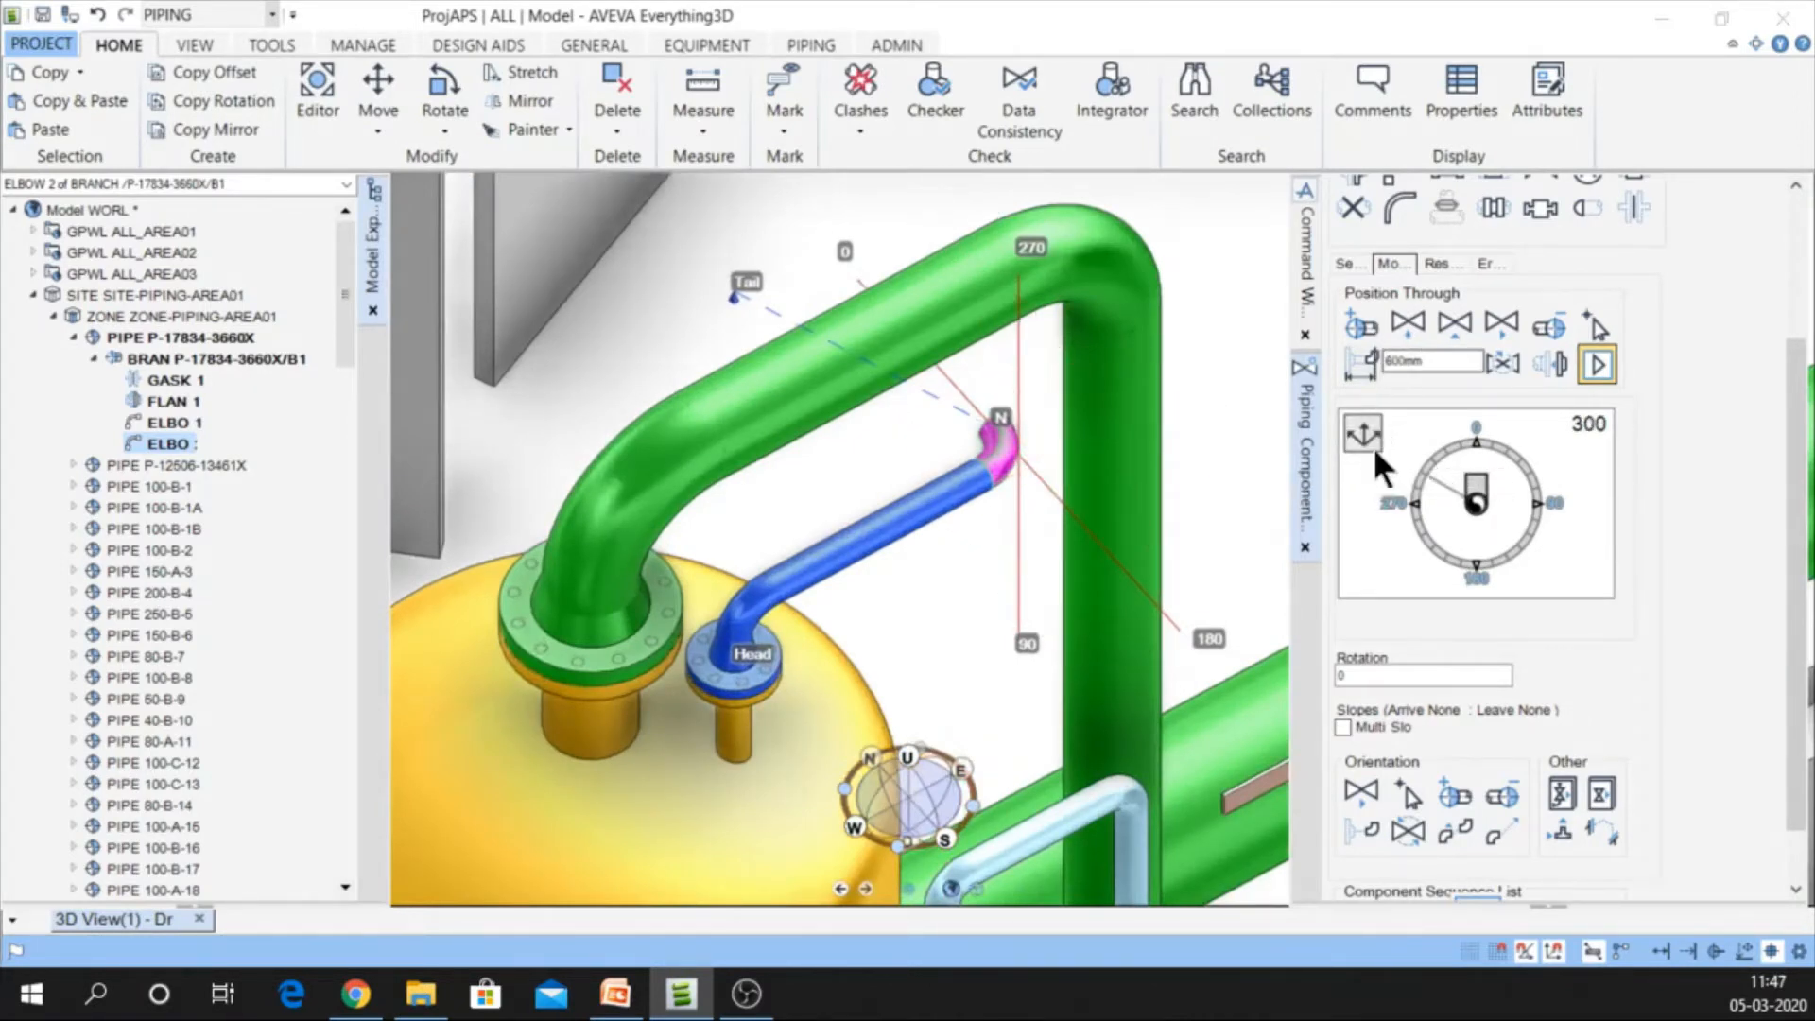
left_click(1518, 466)
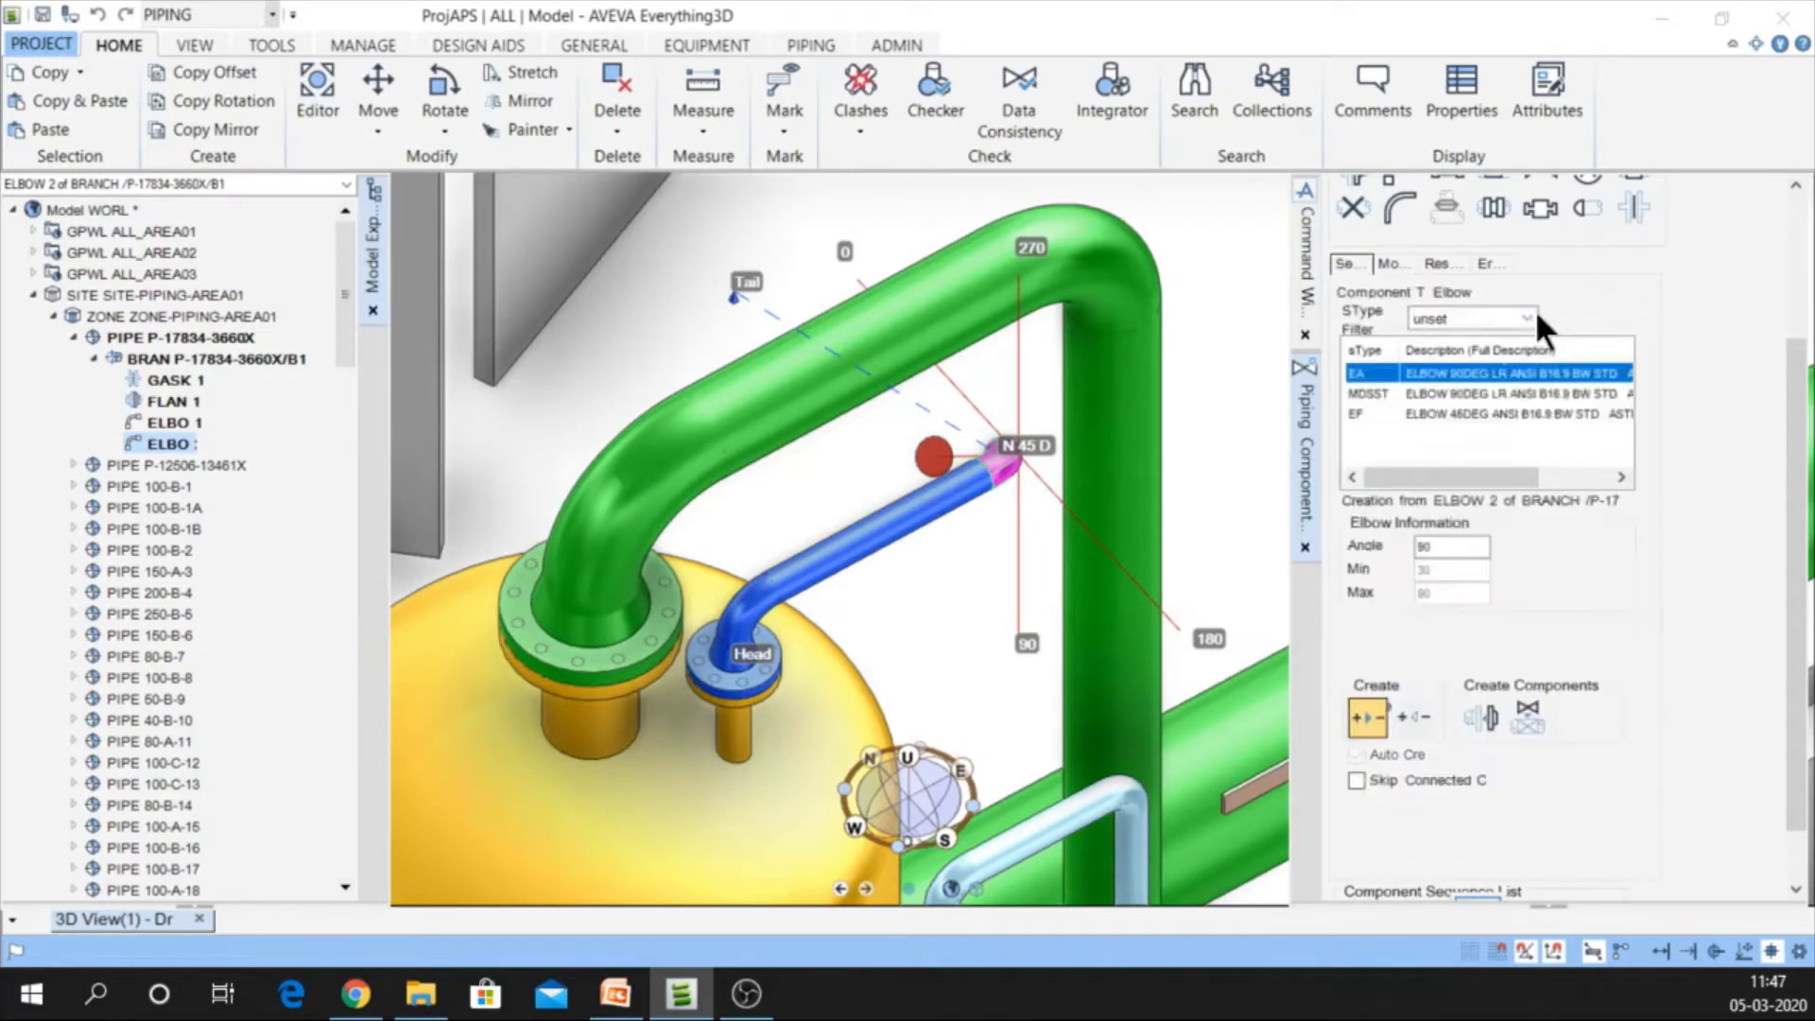
Add a 45-degree EF elbow directly after the second elbow of the branch
left_click(1473, 412)
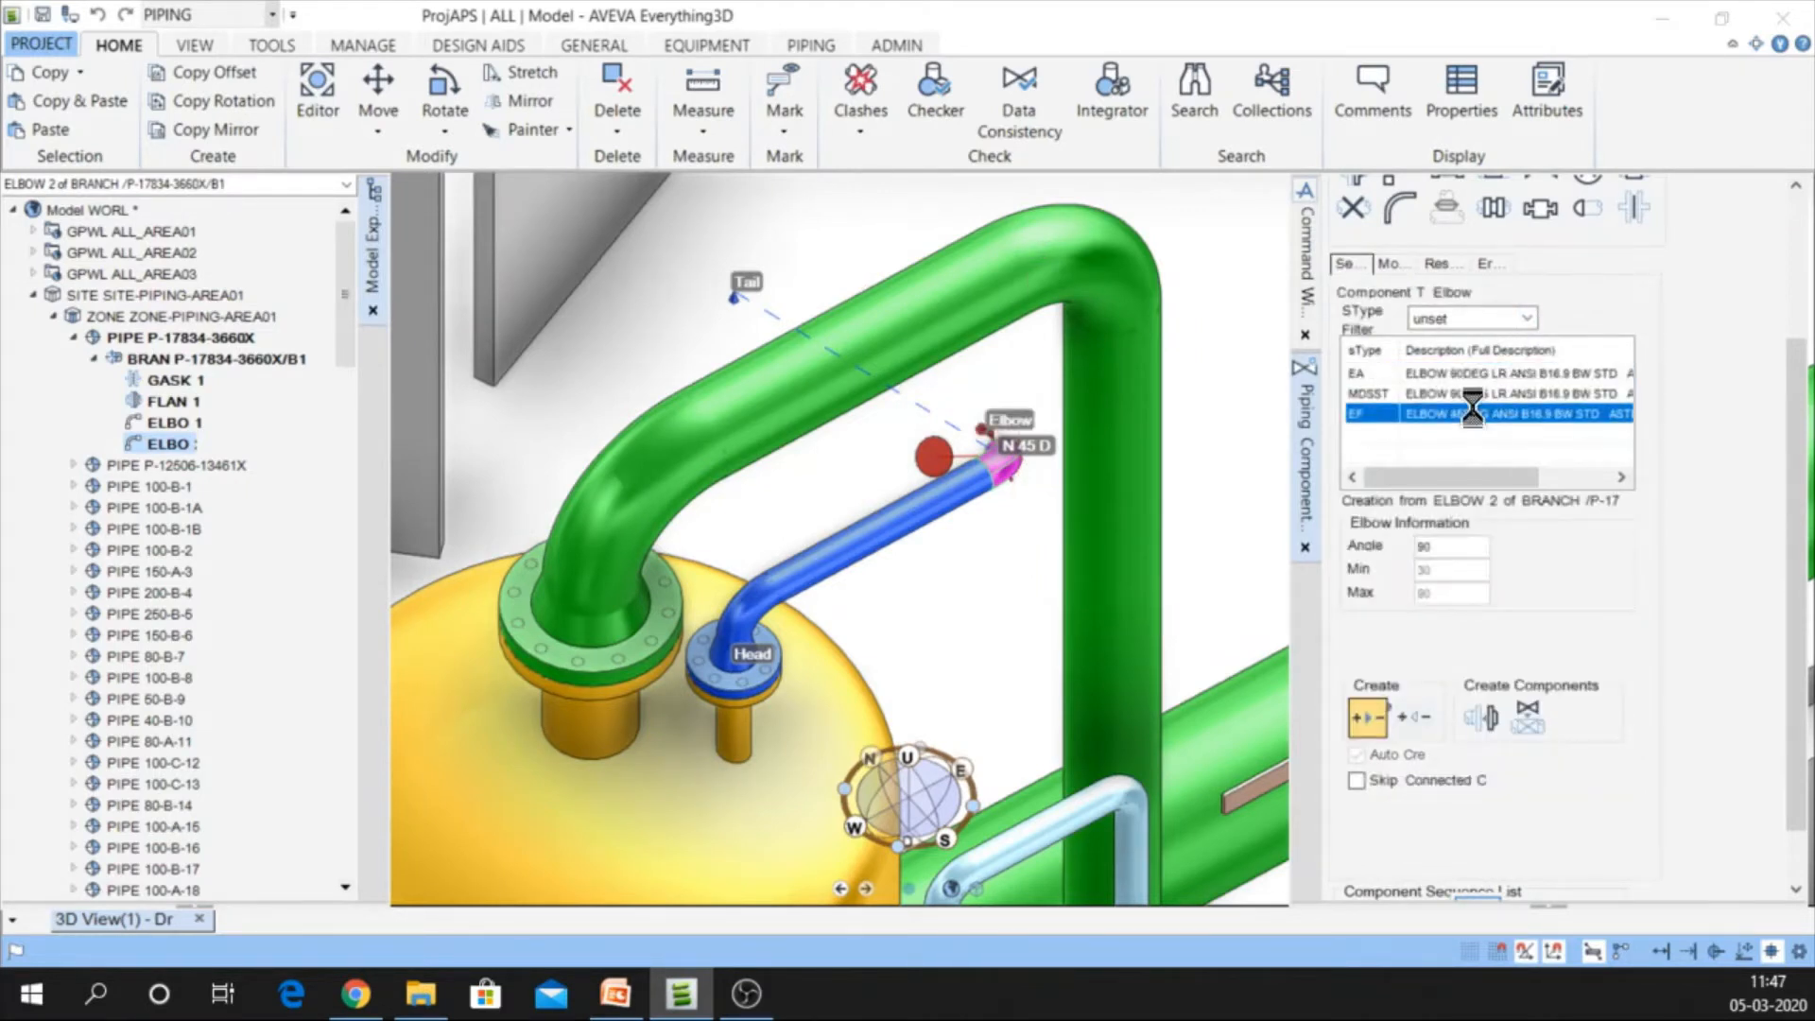
left_click(1480, 717)
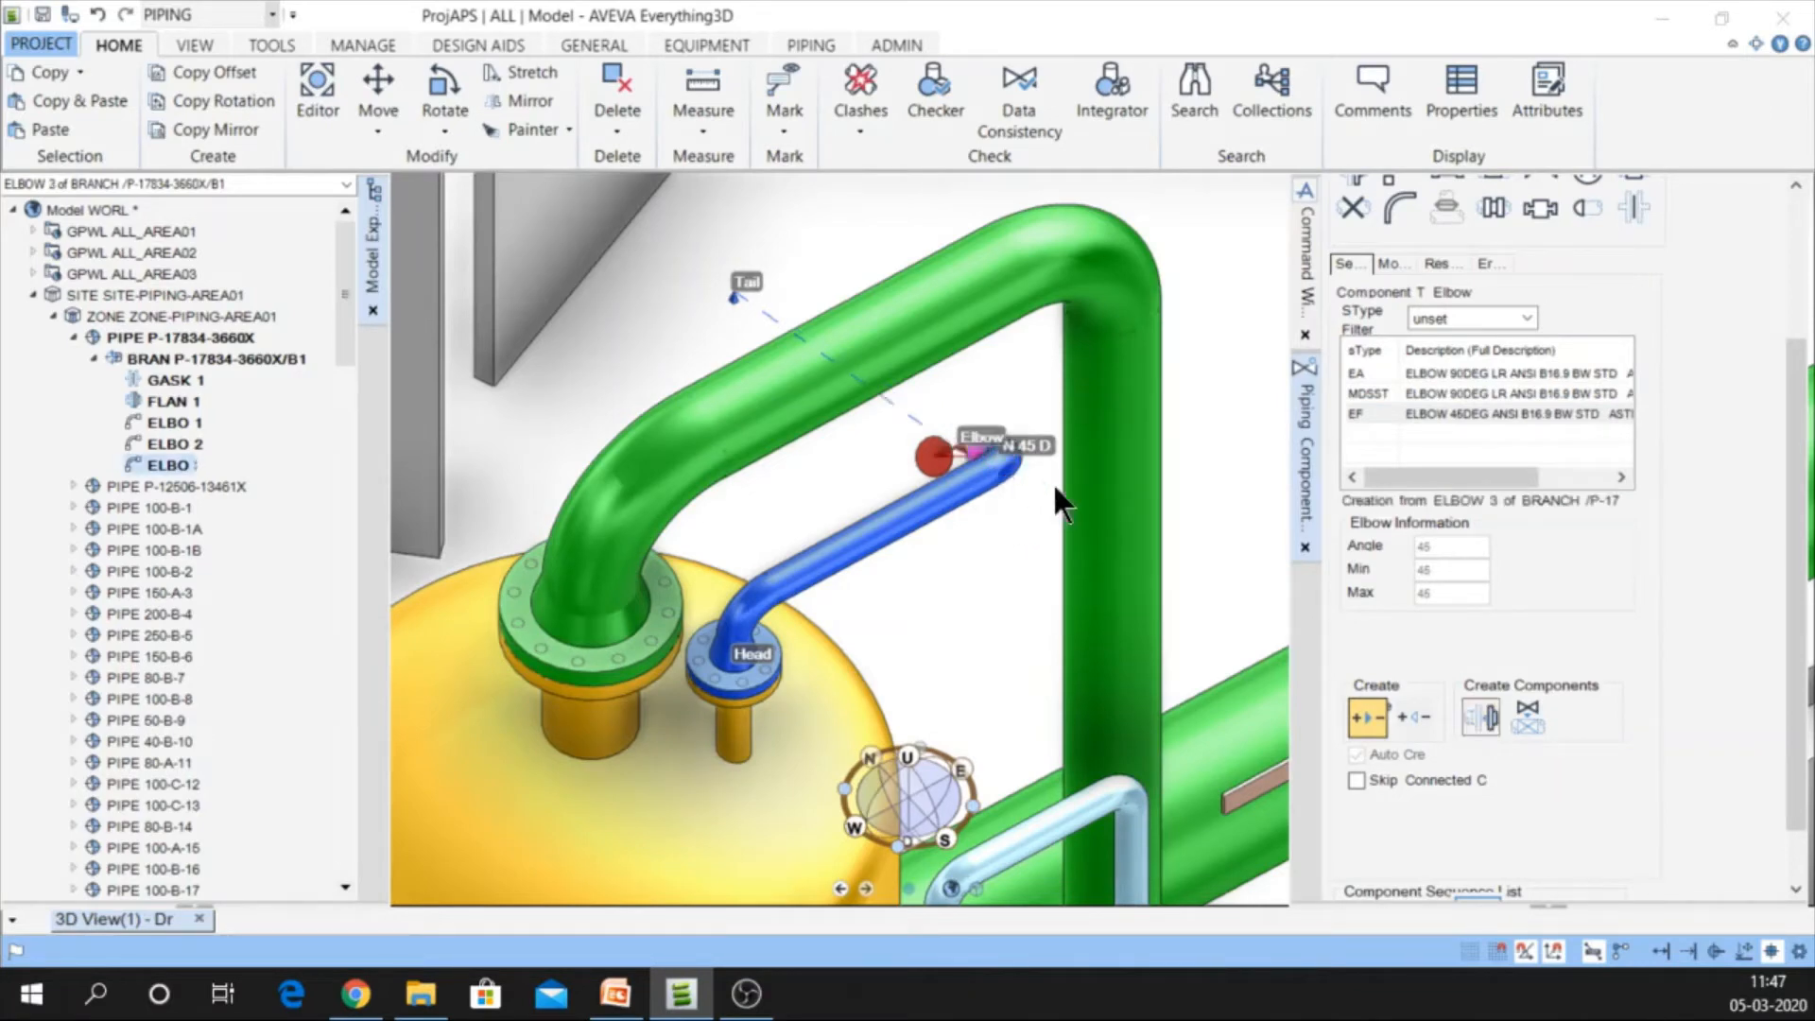
Examine the new 45-degree elbow and the direction of its outlet above the column
middle_click_drag(1055, 486, 1061, 488)
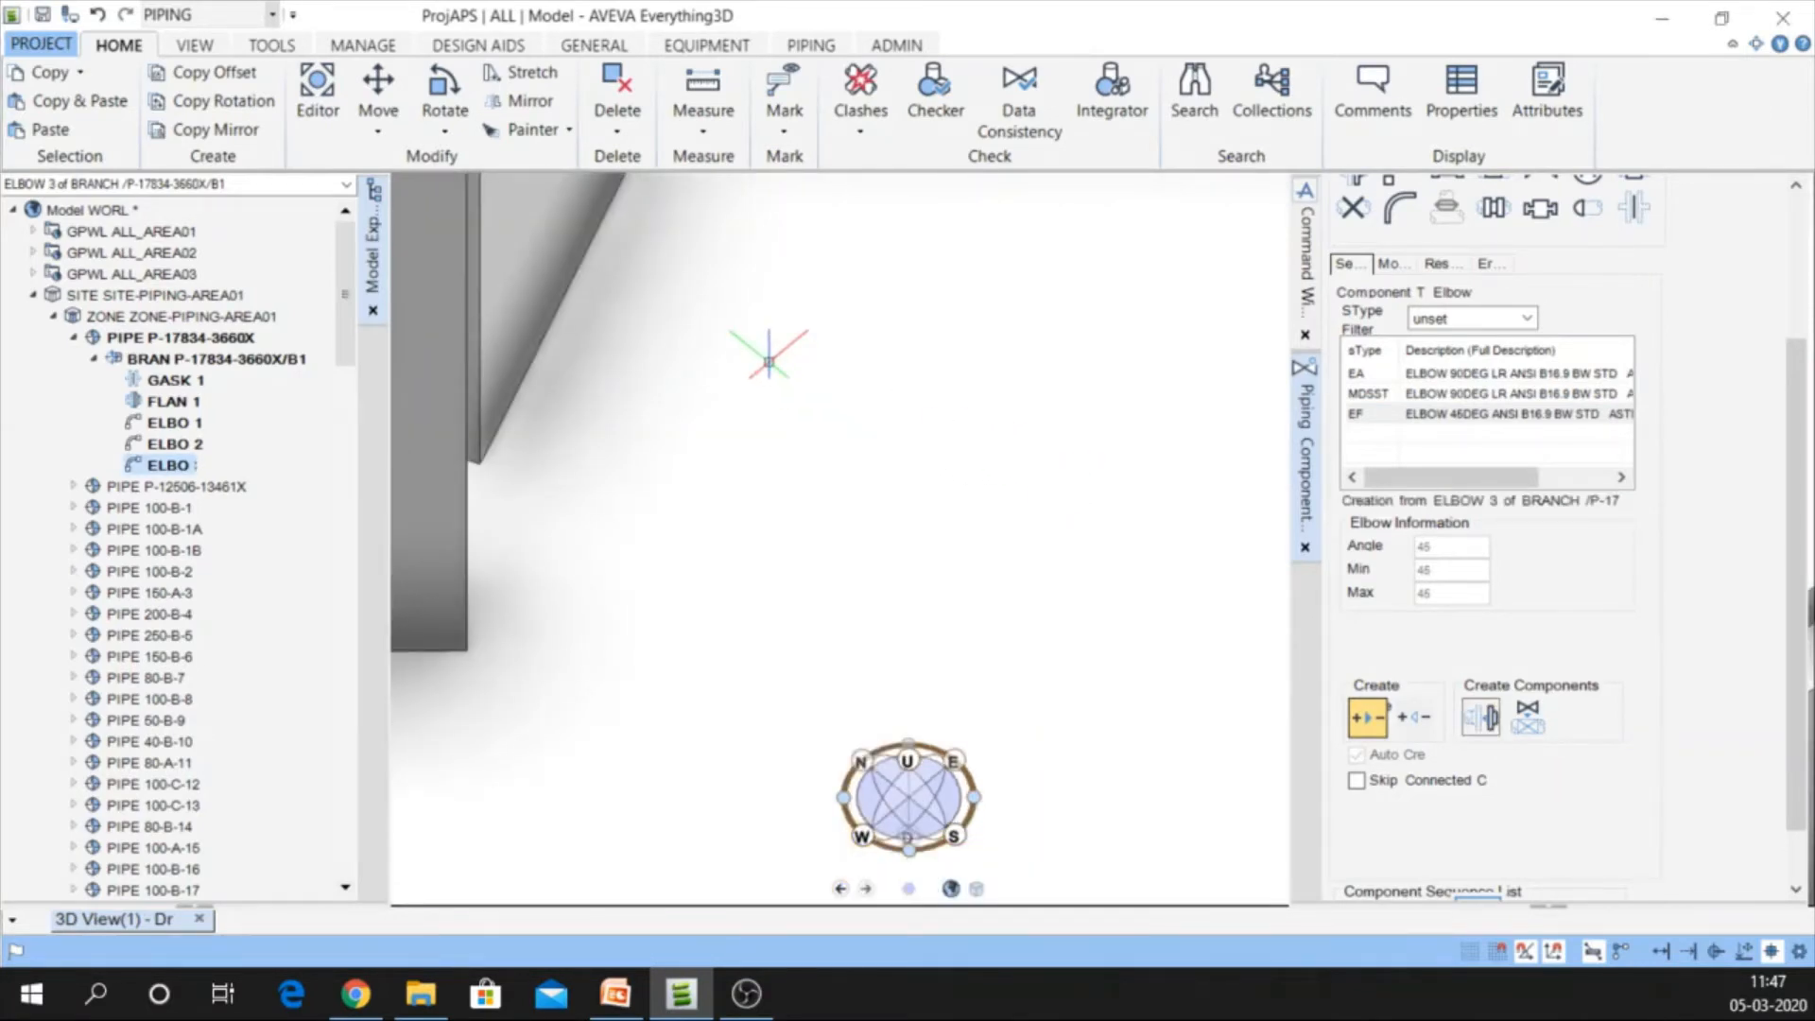
scroll(769, 359, "down", 5)
scroll(937, 389, "up", 5)
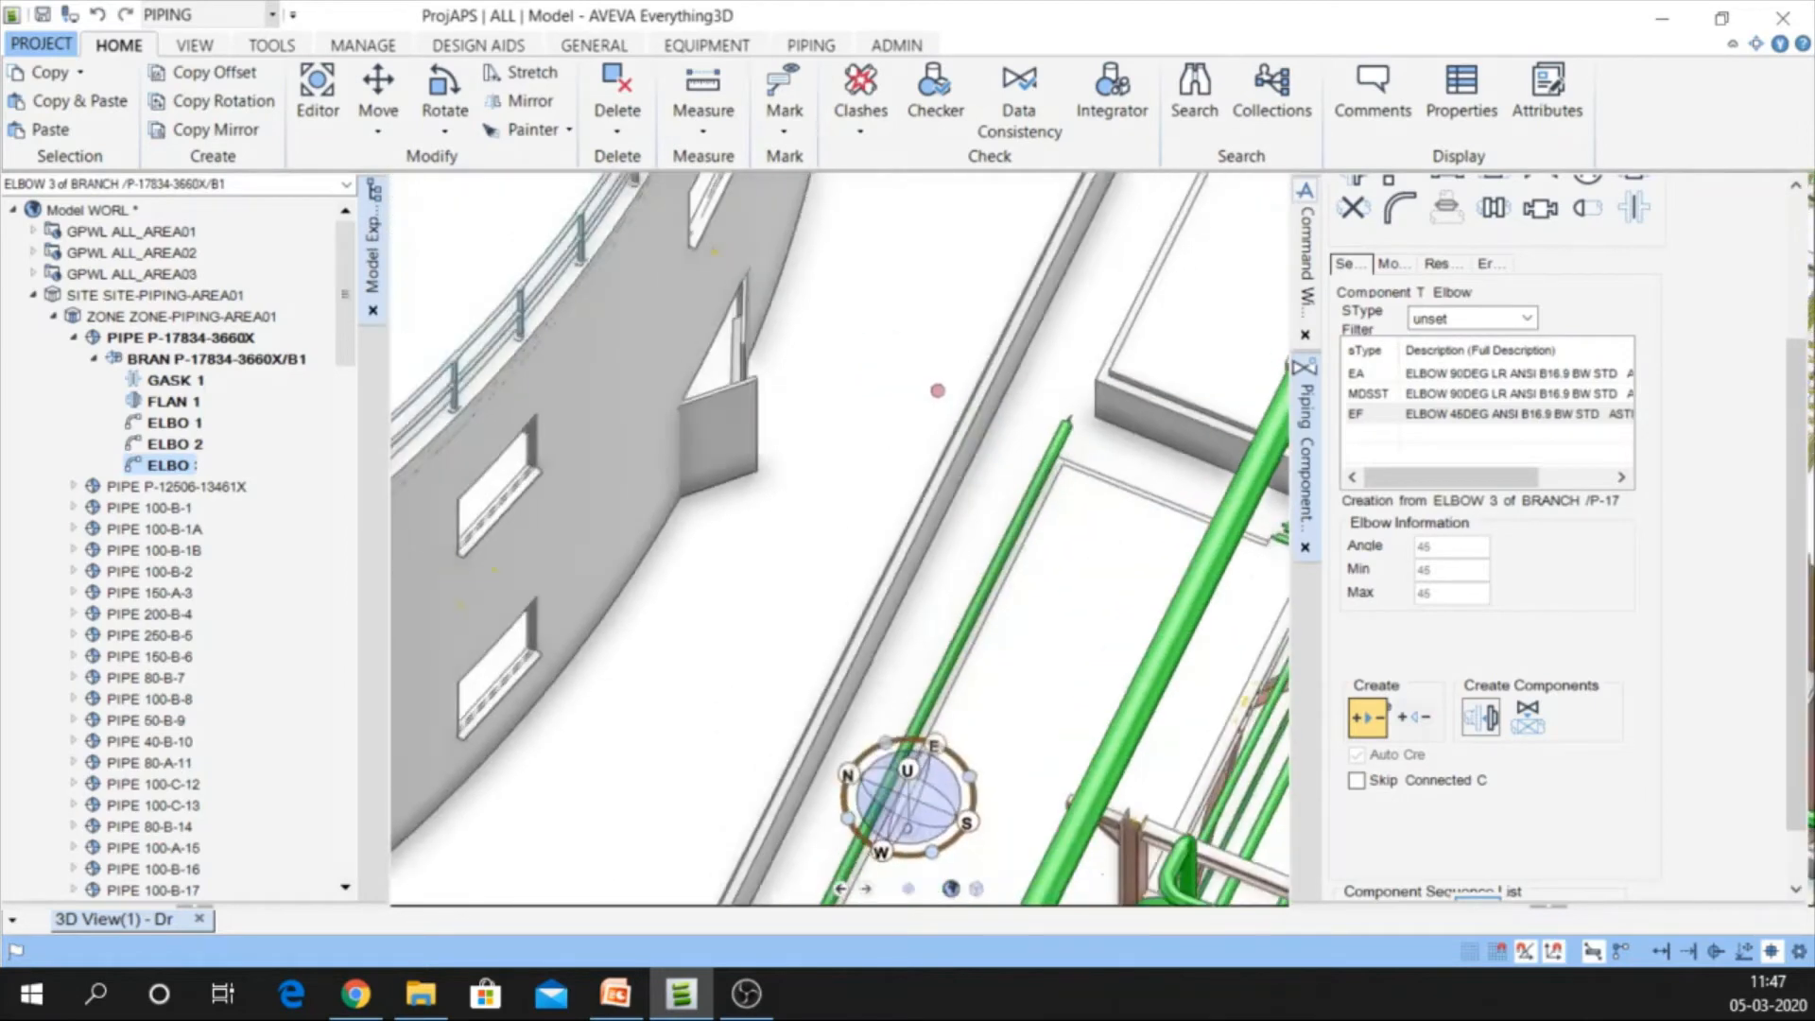
scroll(936, 389, "down", 5)
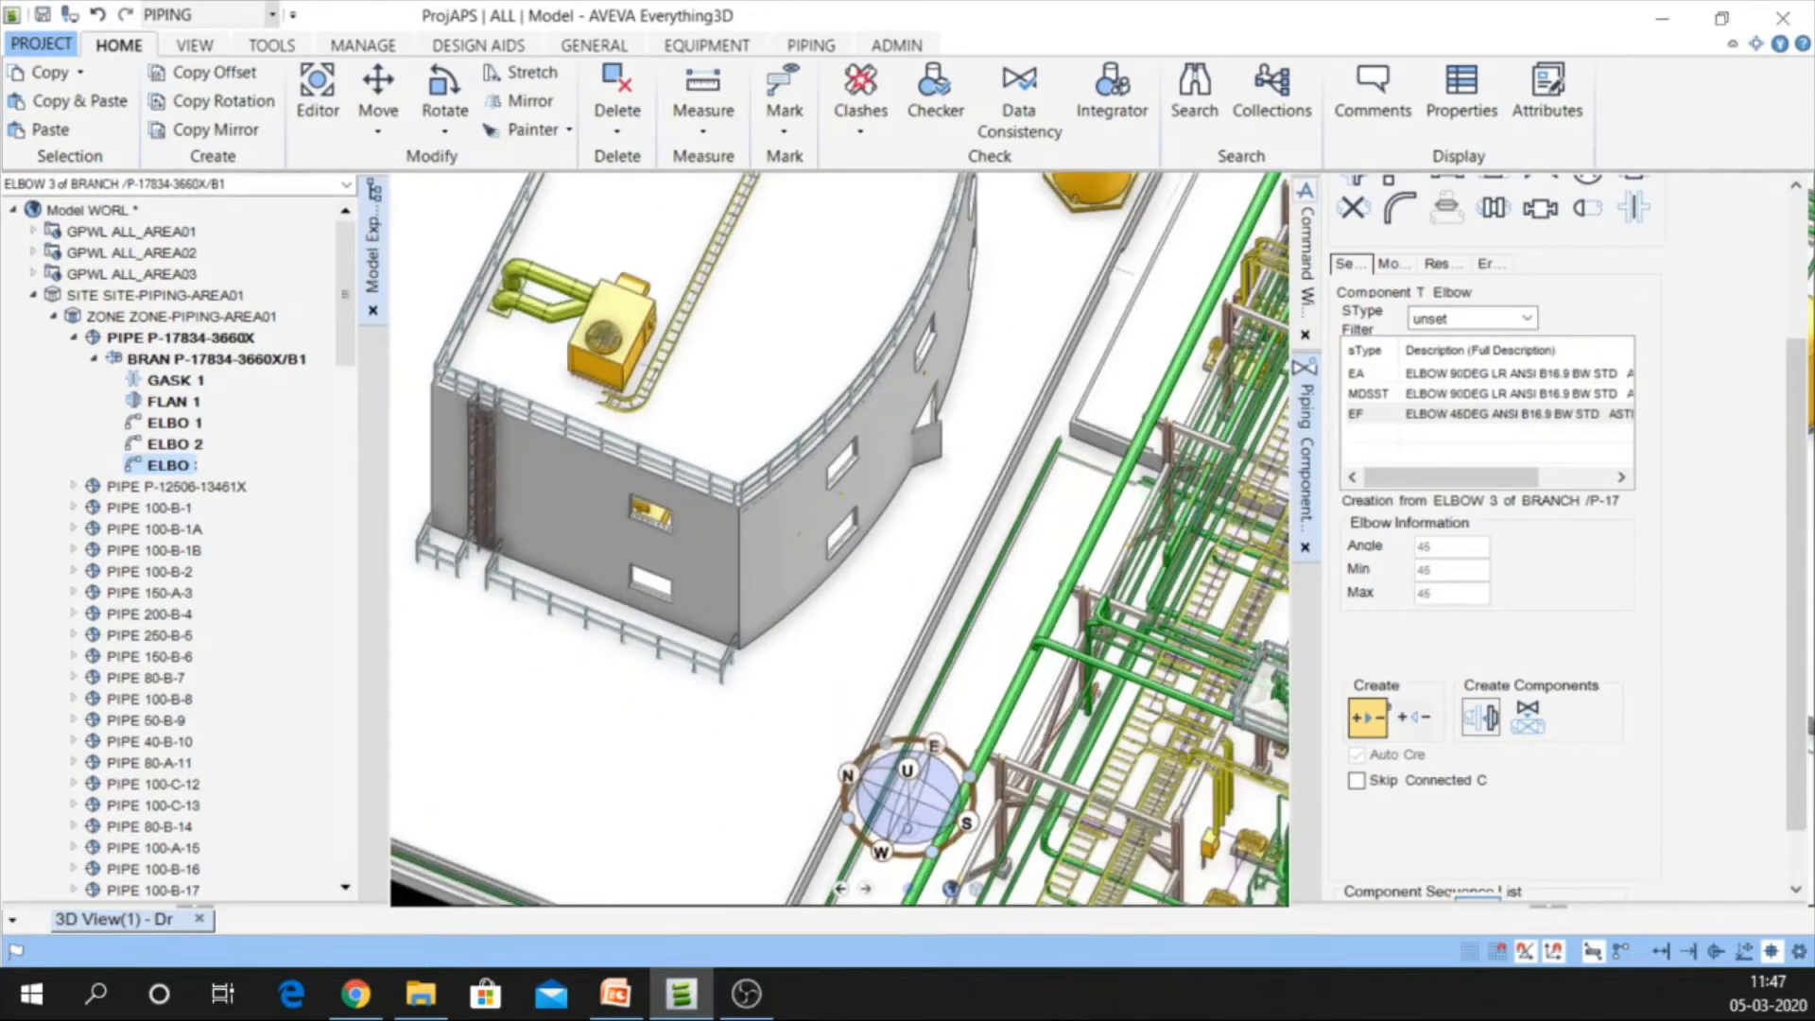
scroll(1079, 553, "up", 3)
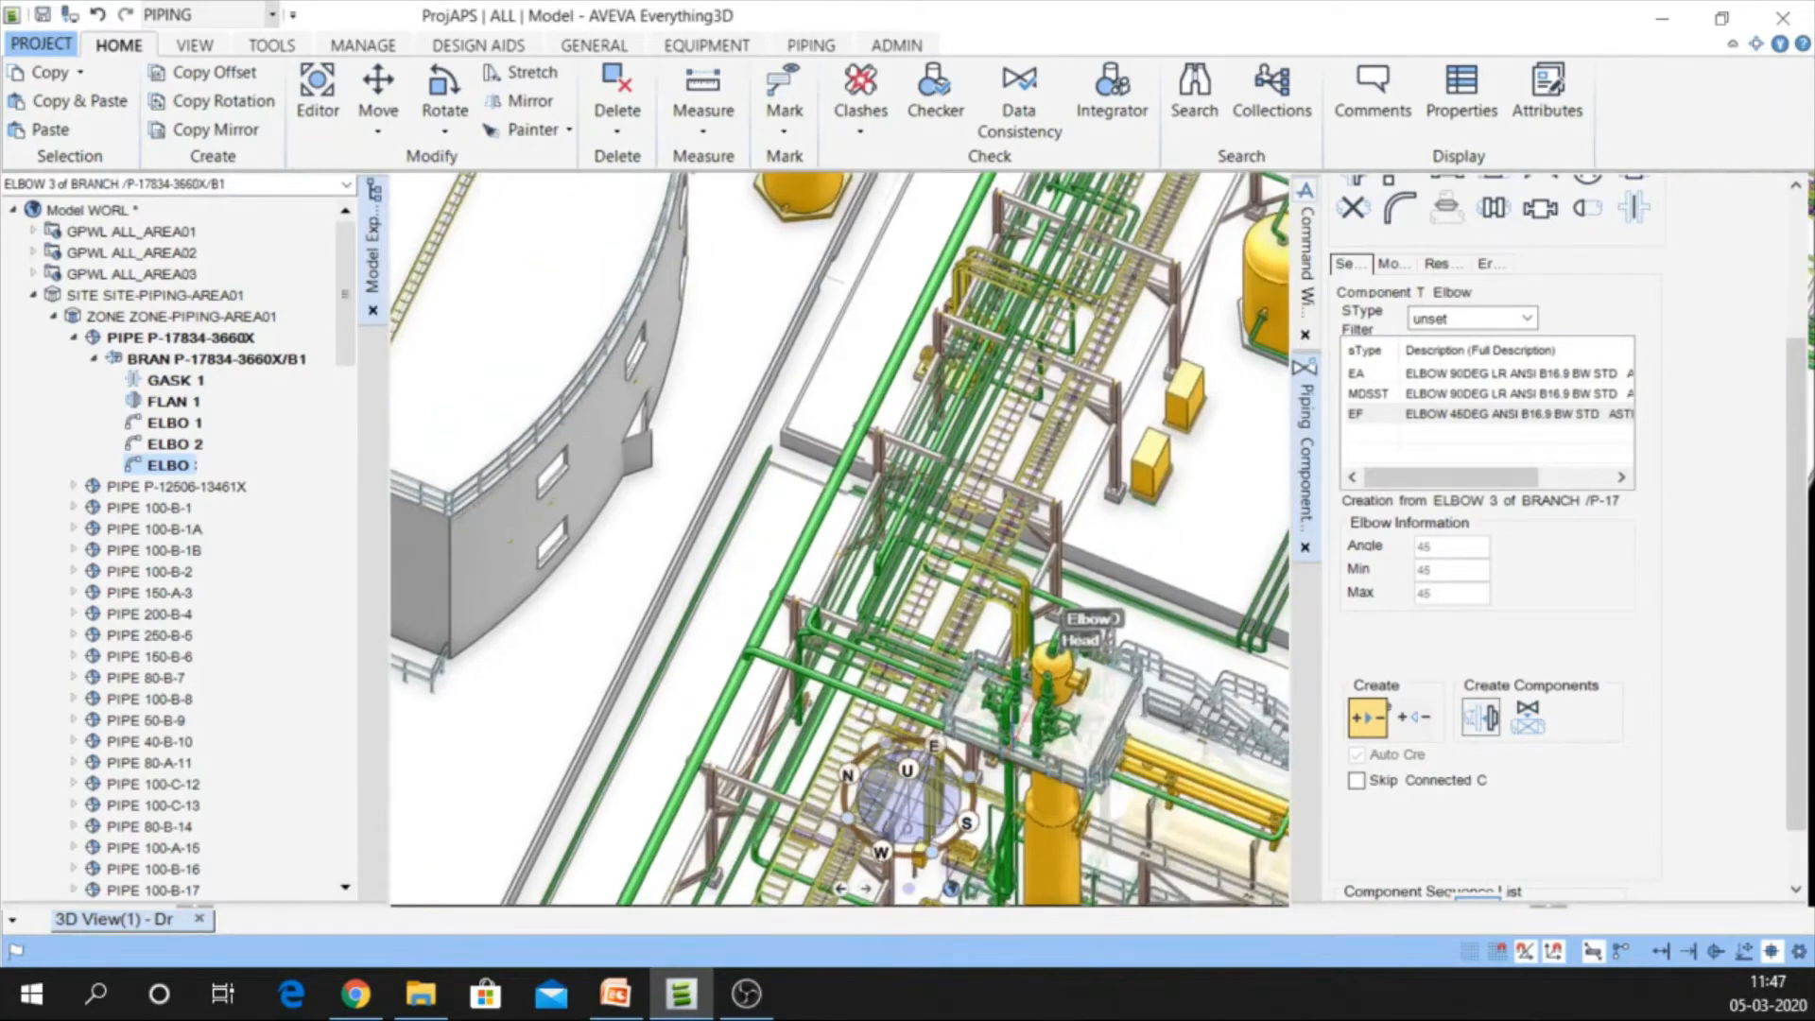
scroll(1079, 553, "up", 3)
scroll(1078, 553, "up", 6)
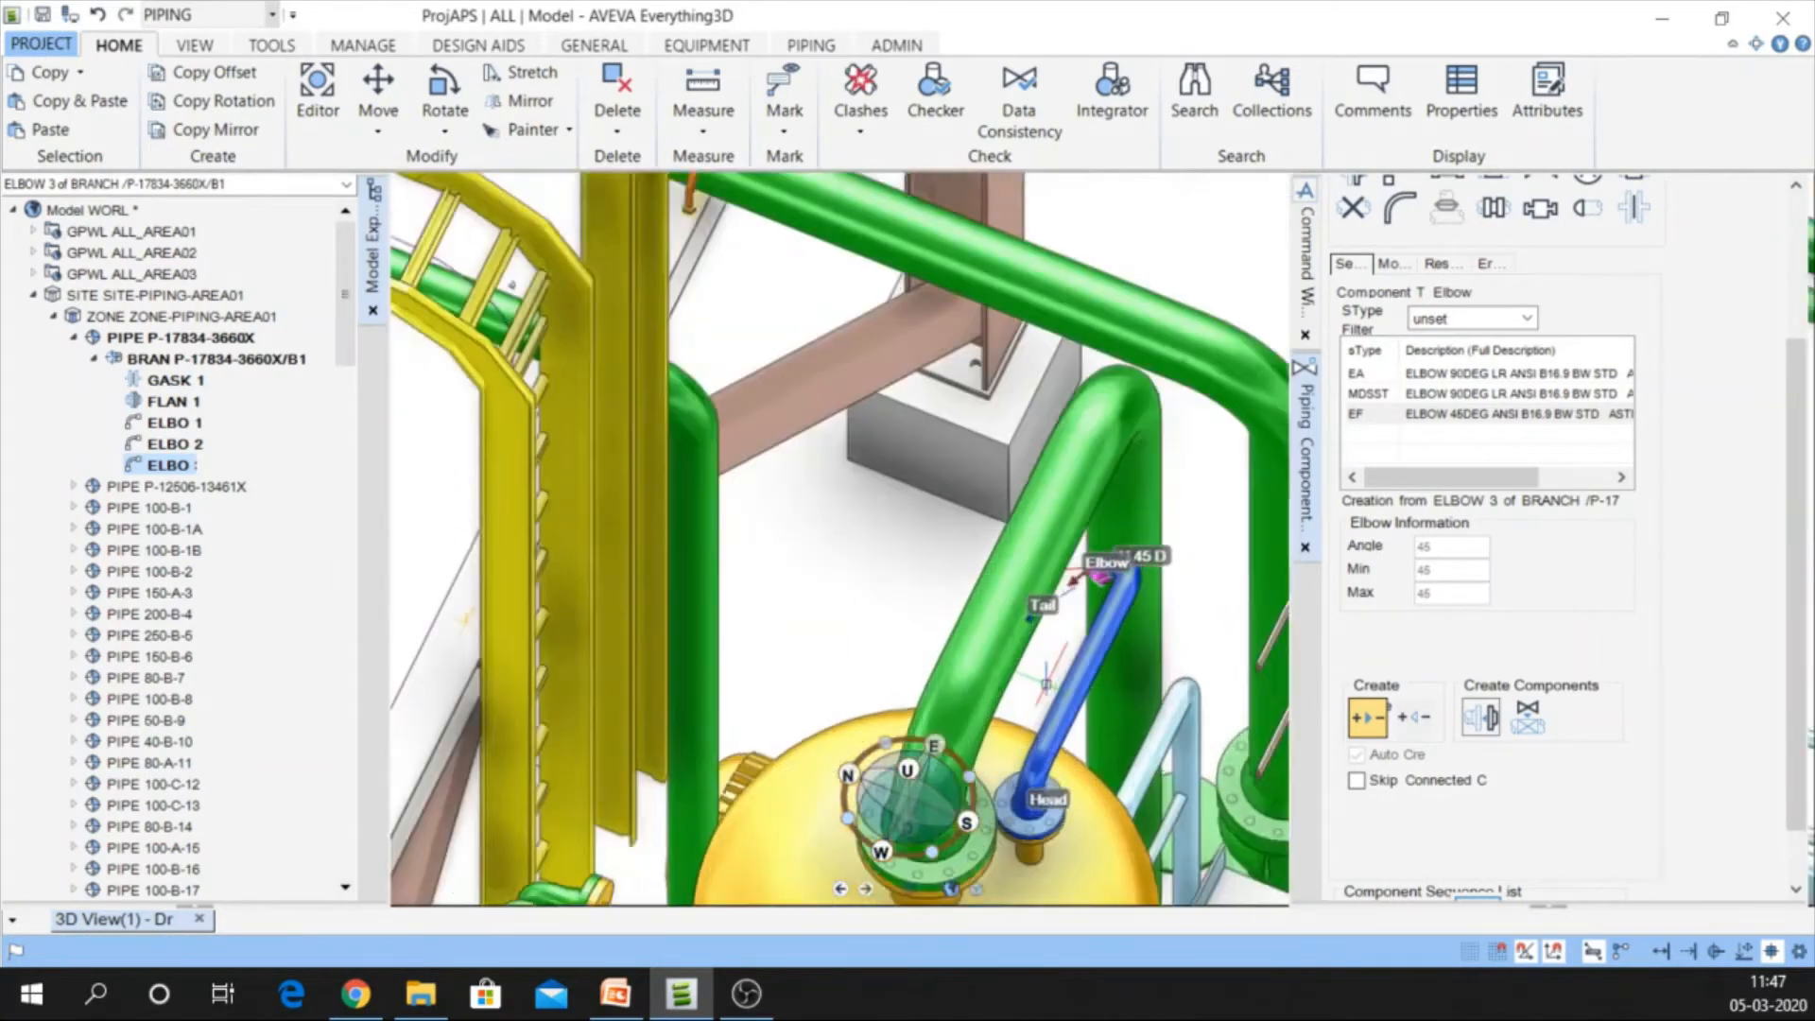
scroll(1066, 655, "up", 5)
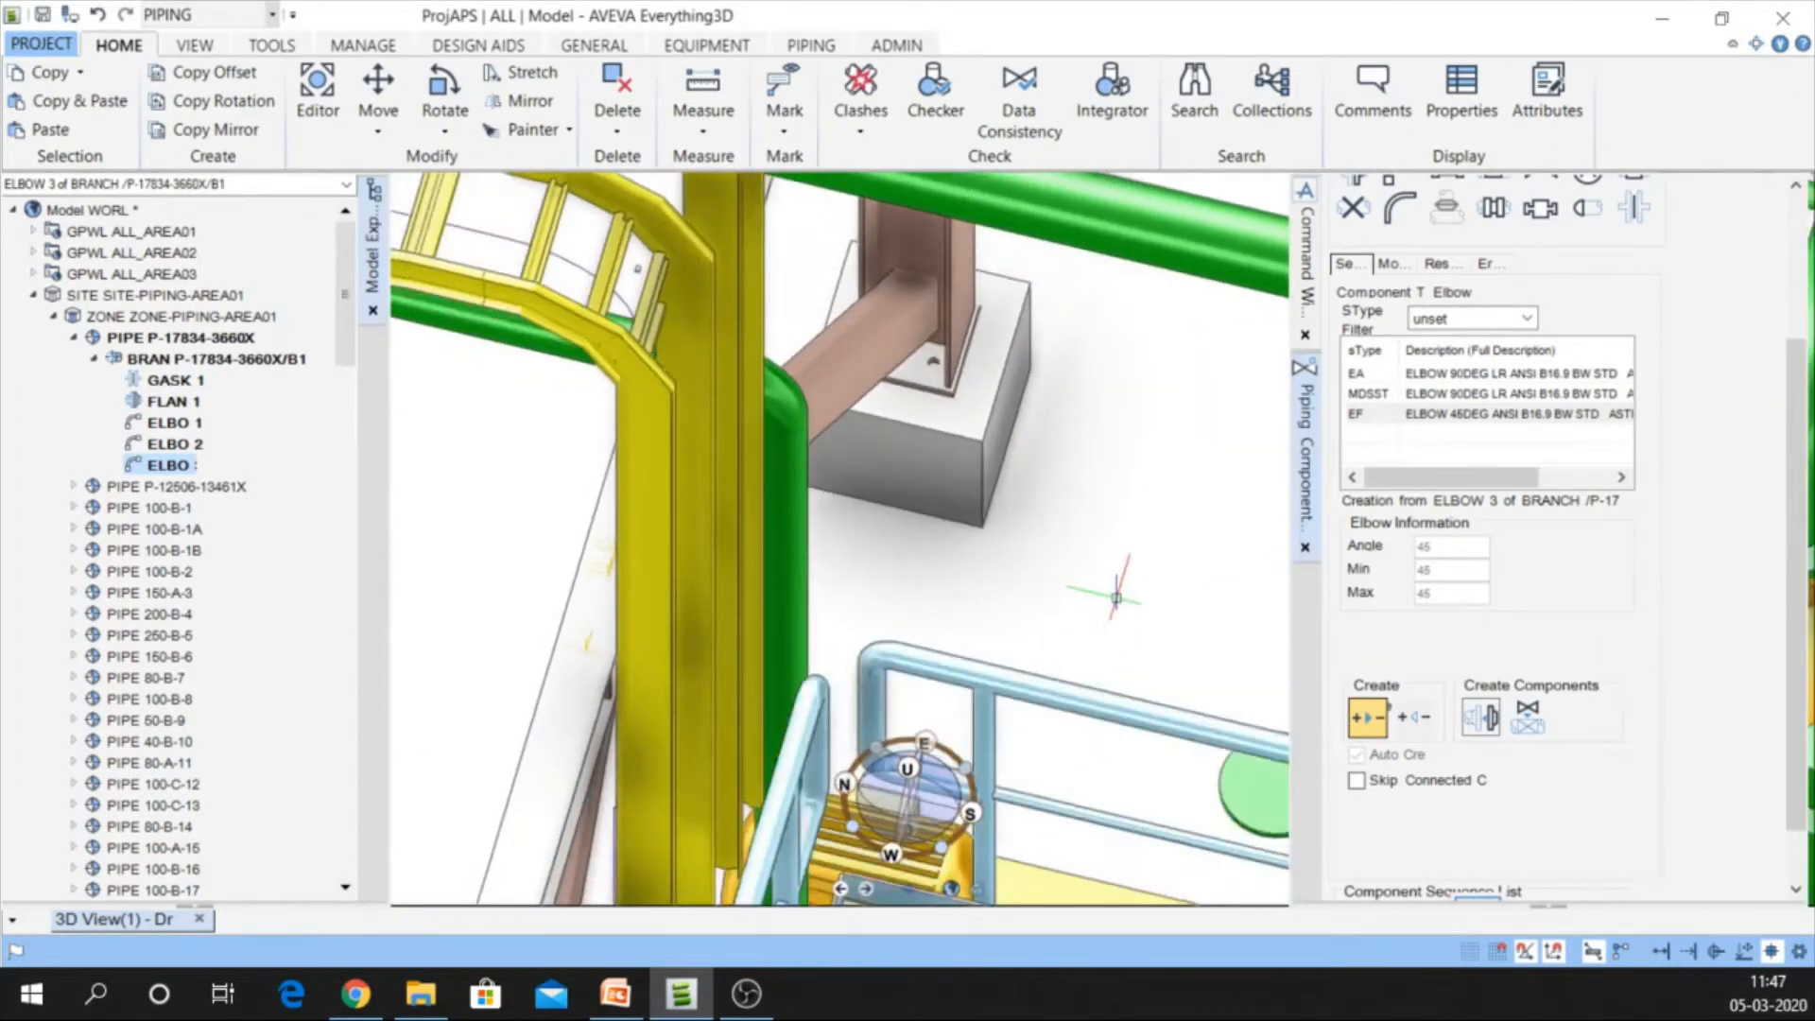
scroll(1115, 598, "down", 3)
scroll(1209, 591, "down", 3)
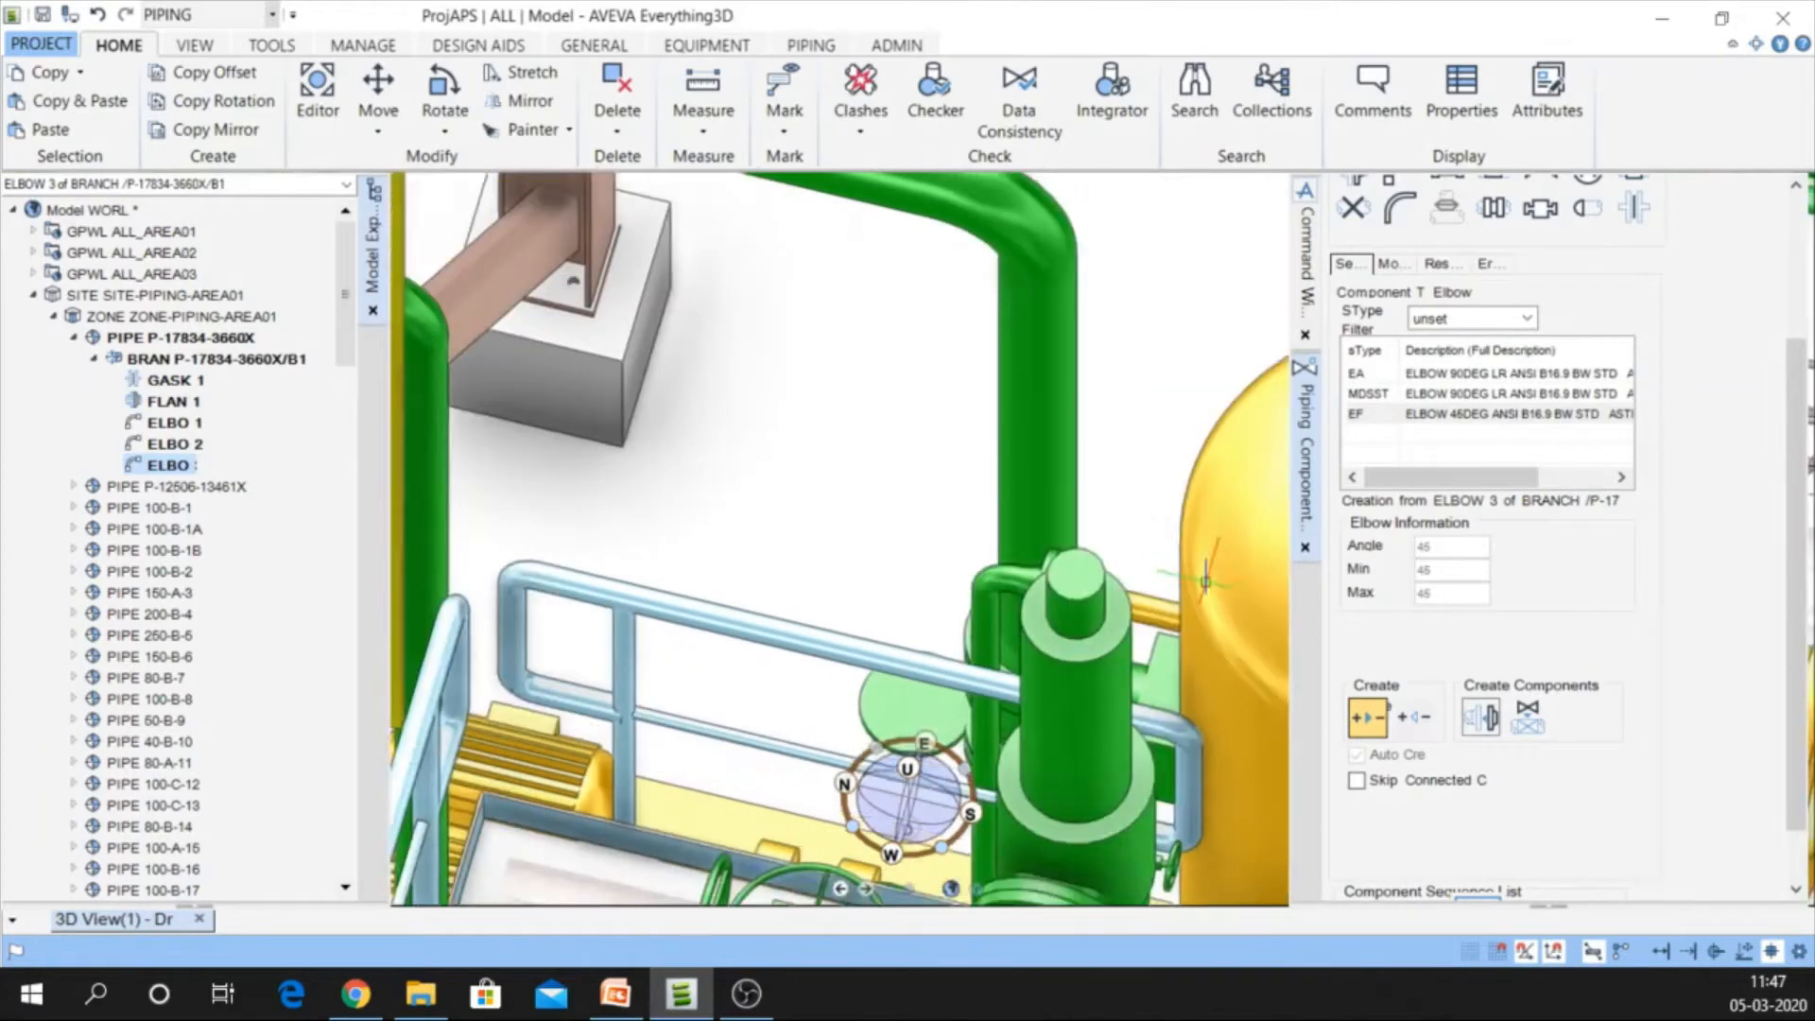
middle_click(1204, 550)
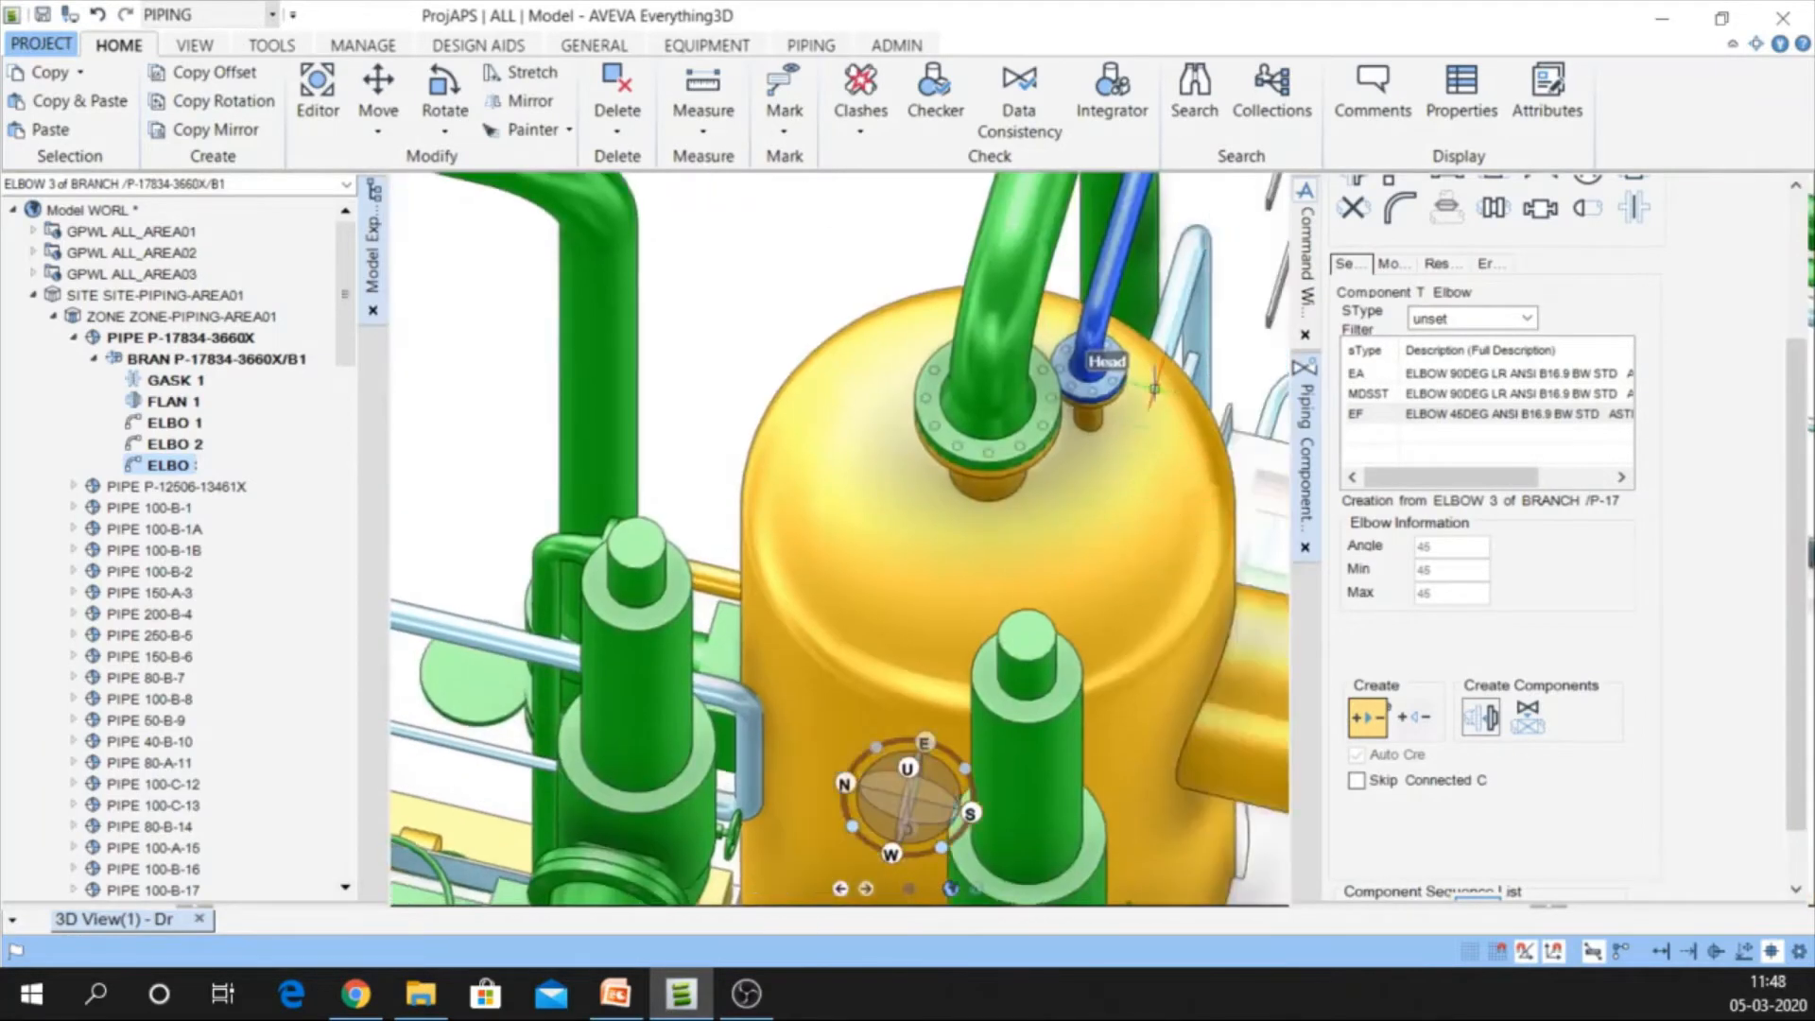
middle_click(1090, 250)
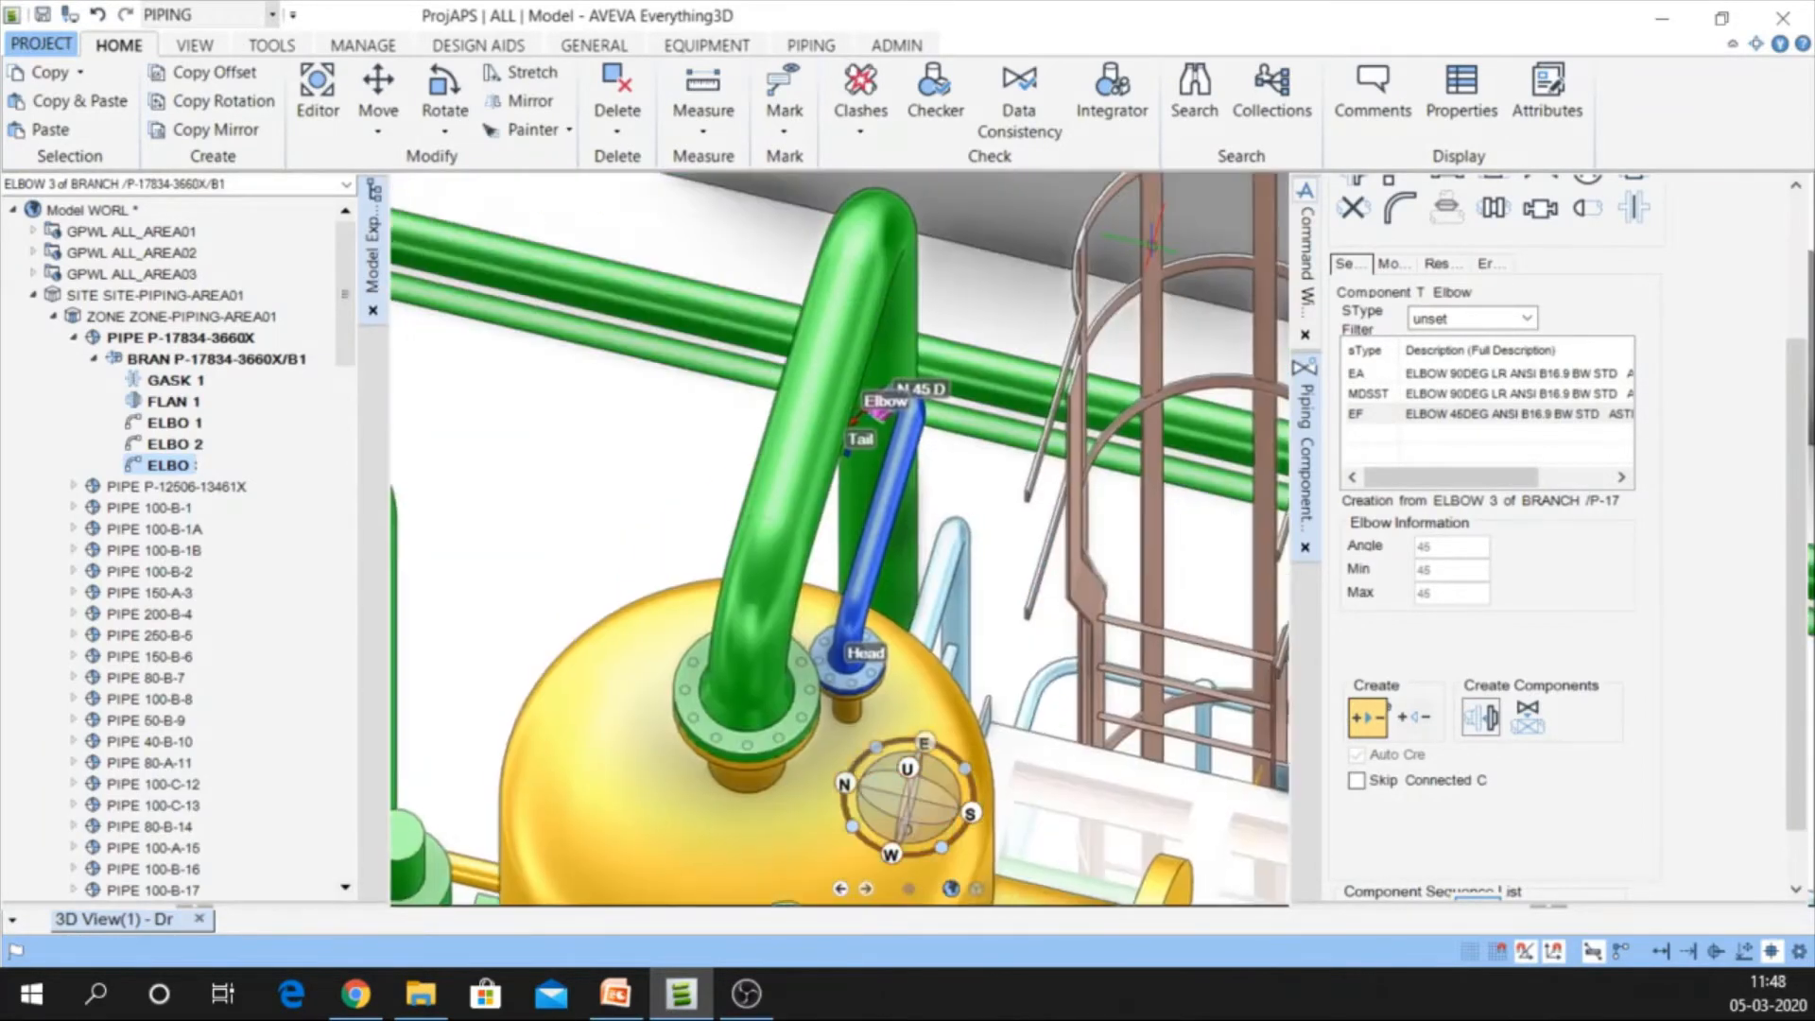
scroll(921, 416, "up", 2)
scroll(902, 420, "up", 1)
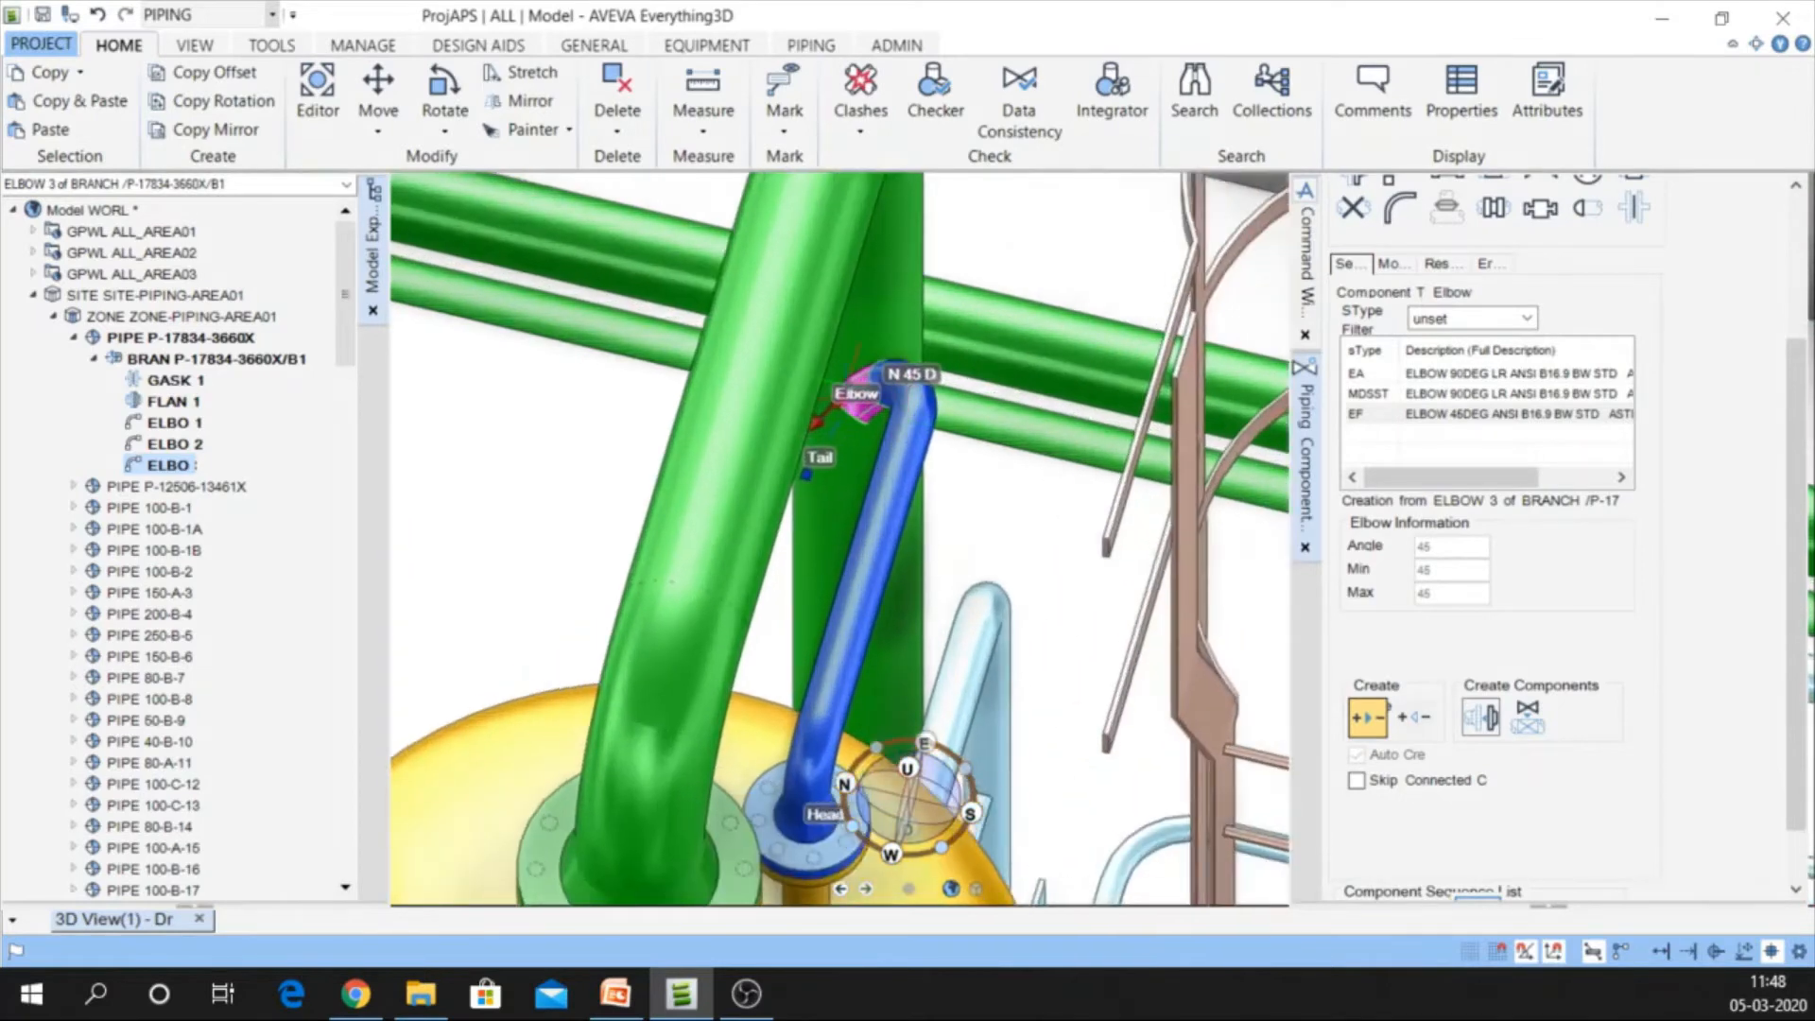
scroll(847, 386, "up", 2)
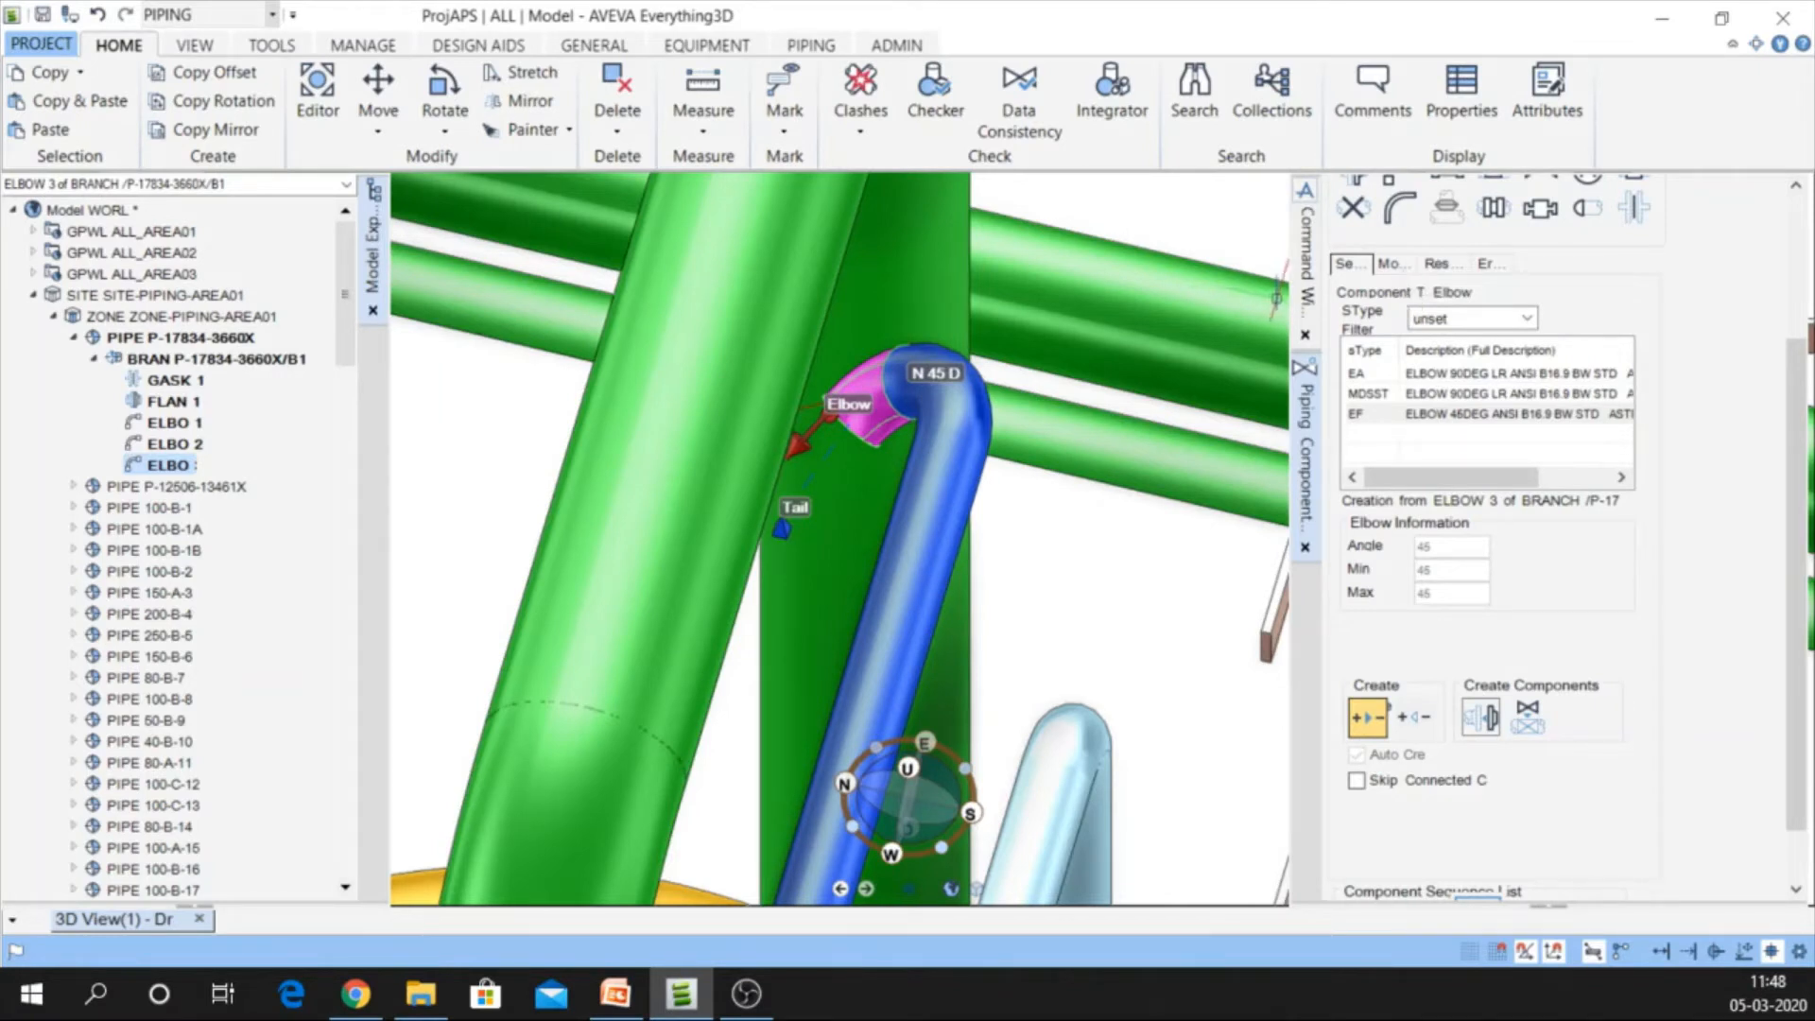
Direct the third elbow straight down with the command DIR D
left_click(1307, 292)
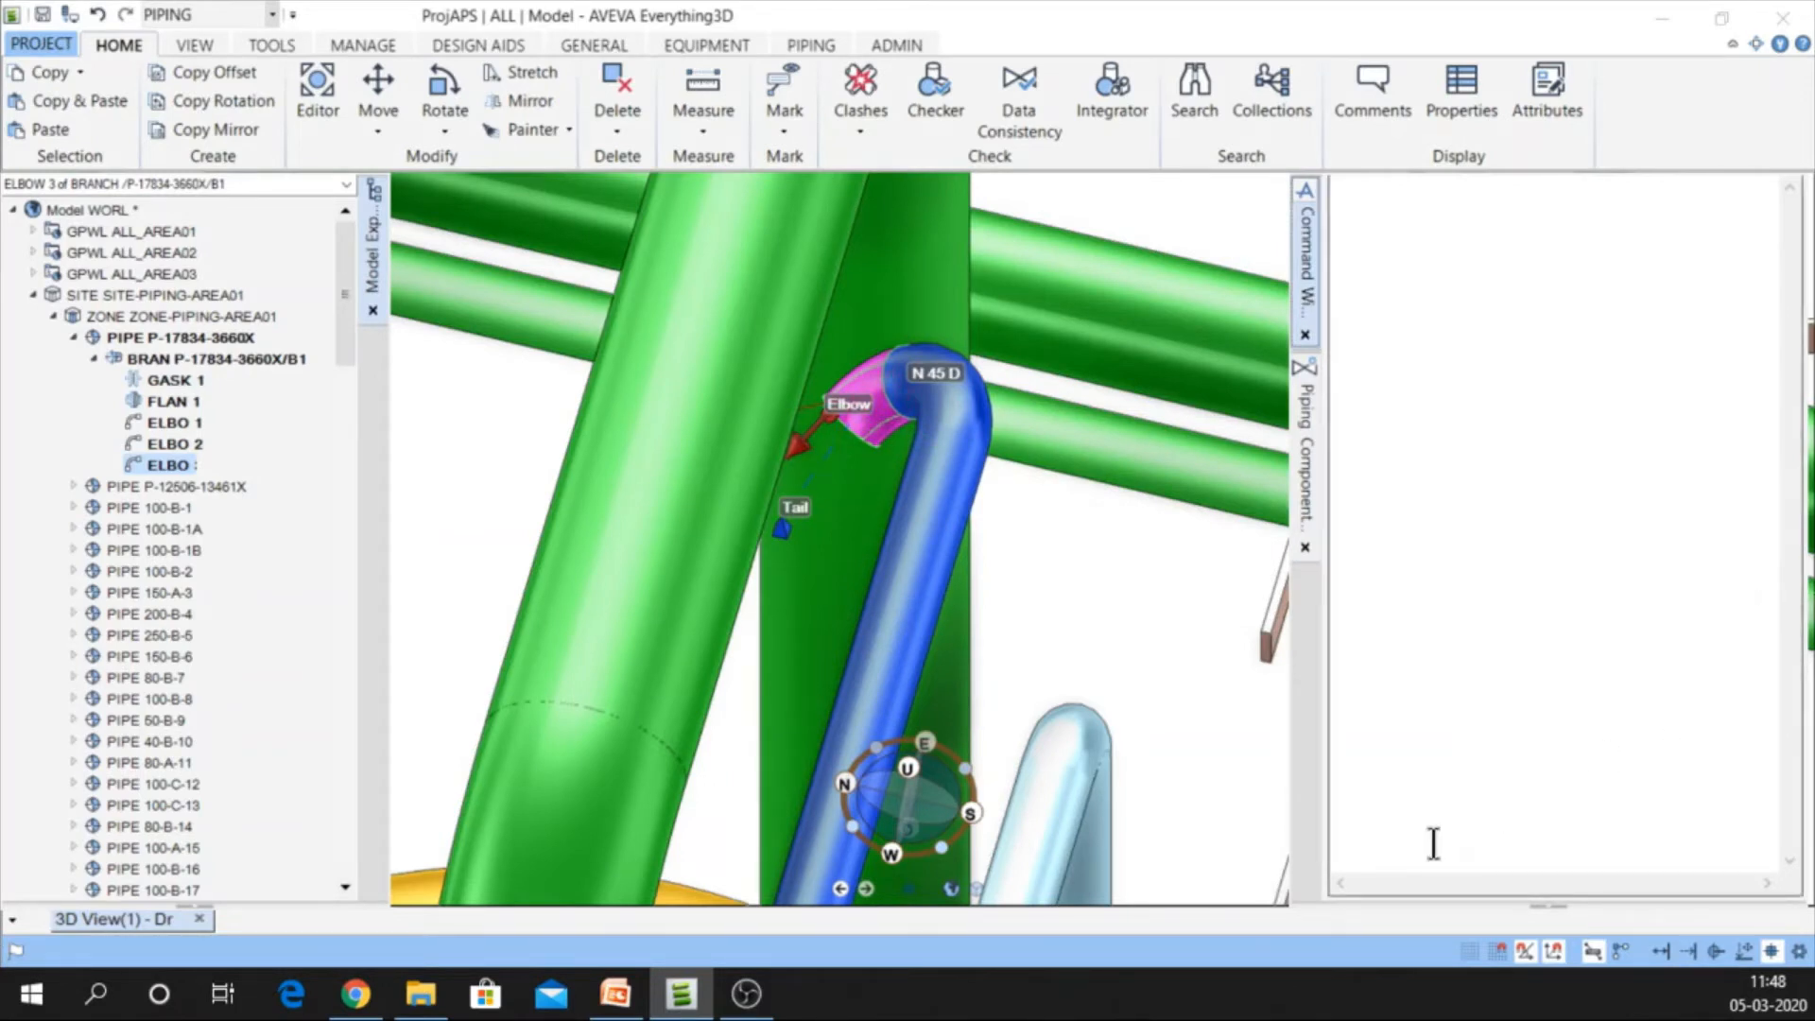
left_click(1430, 844)
type("D")
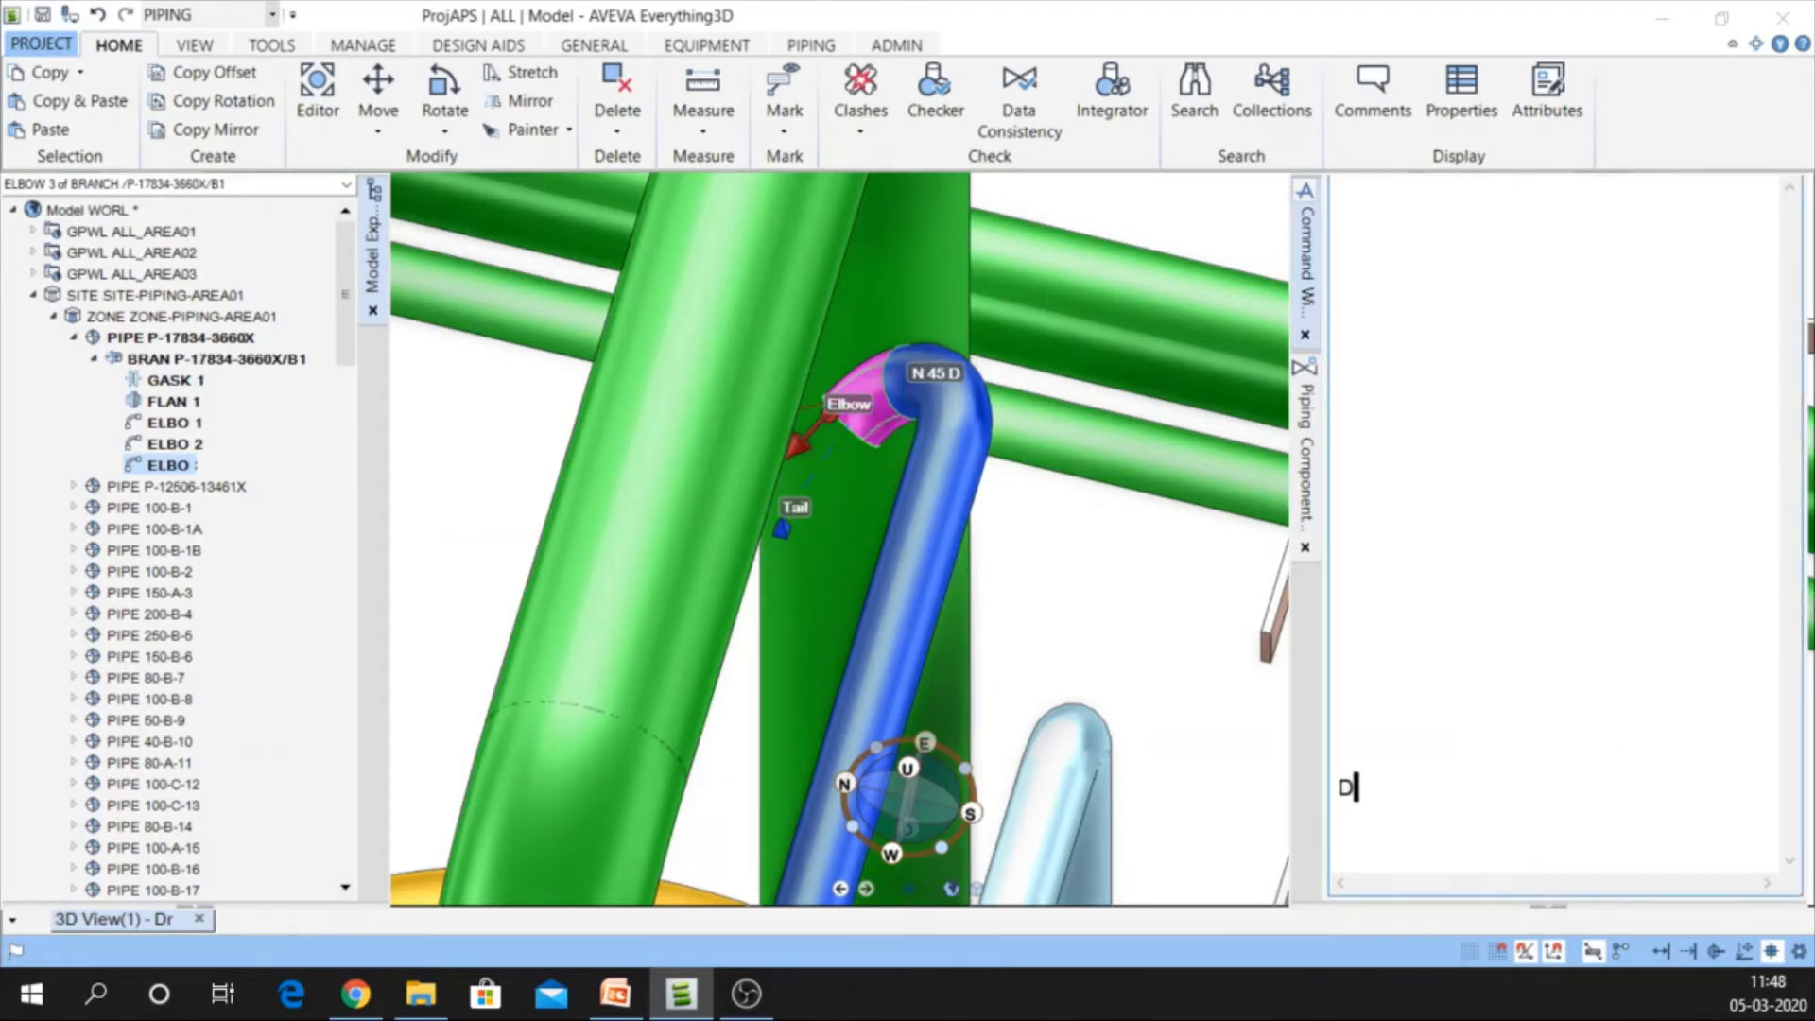
type("IR D")
key("Return")
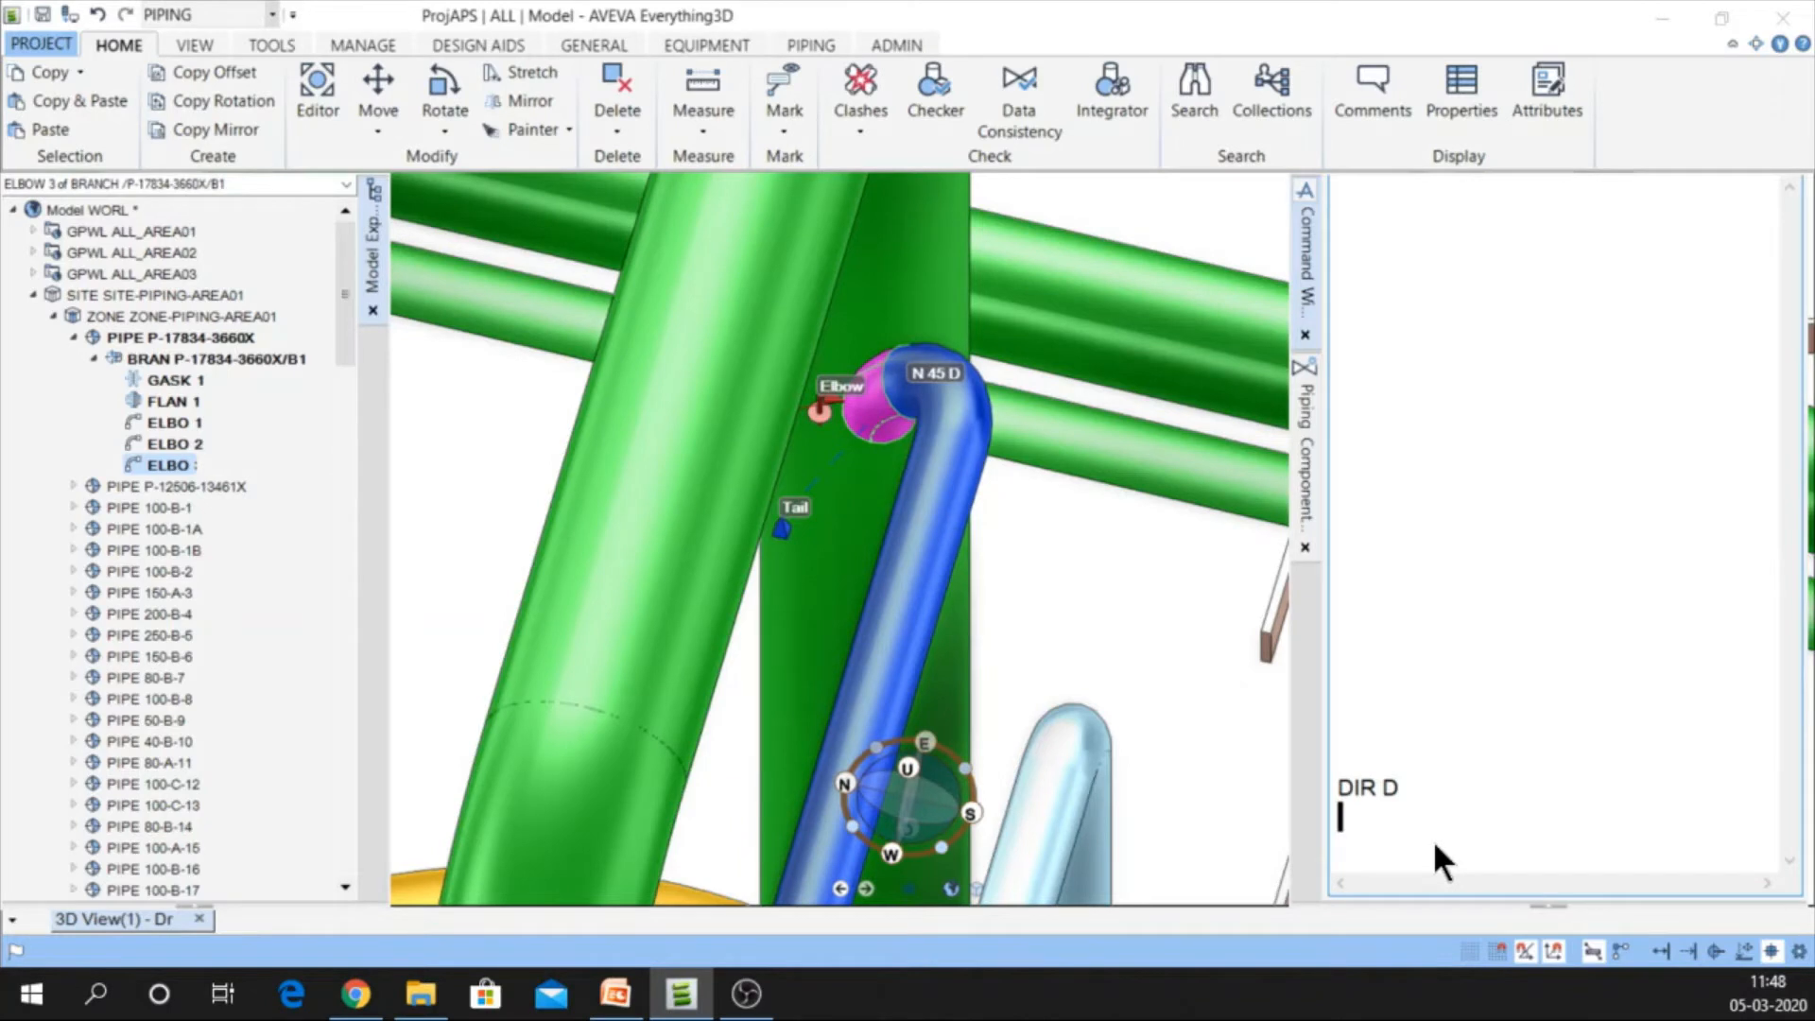
Position the third elbow 300 mm from the second elbow with the command DIST 300
type("DIST 300")
key("Return")
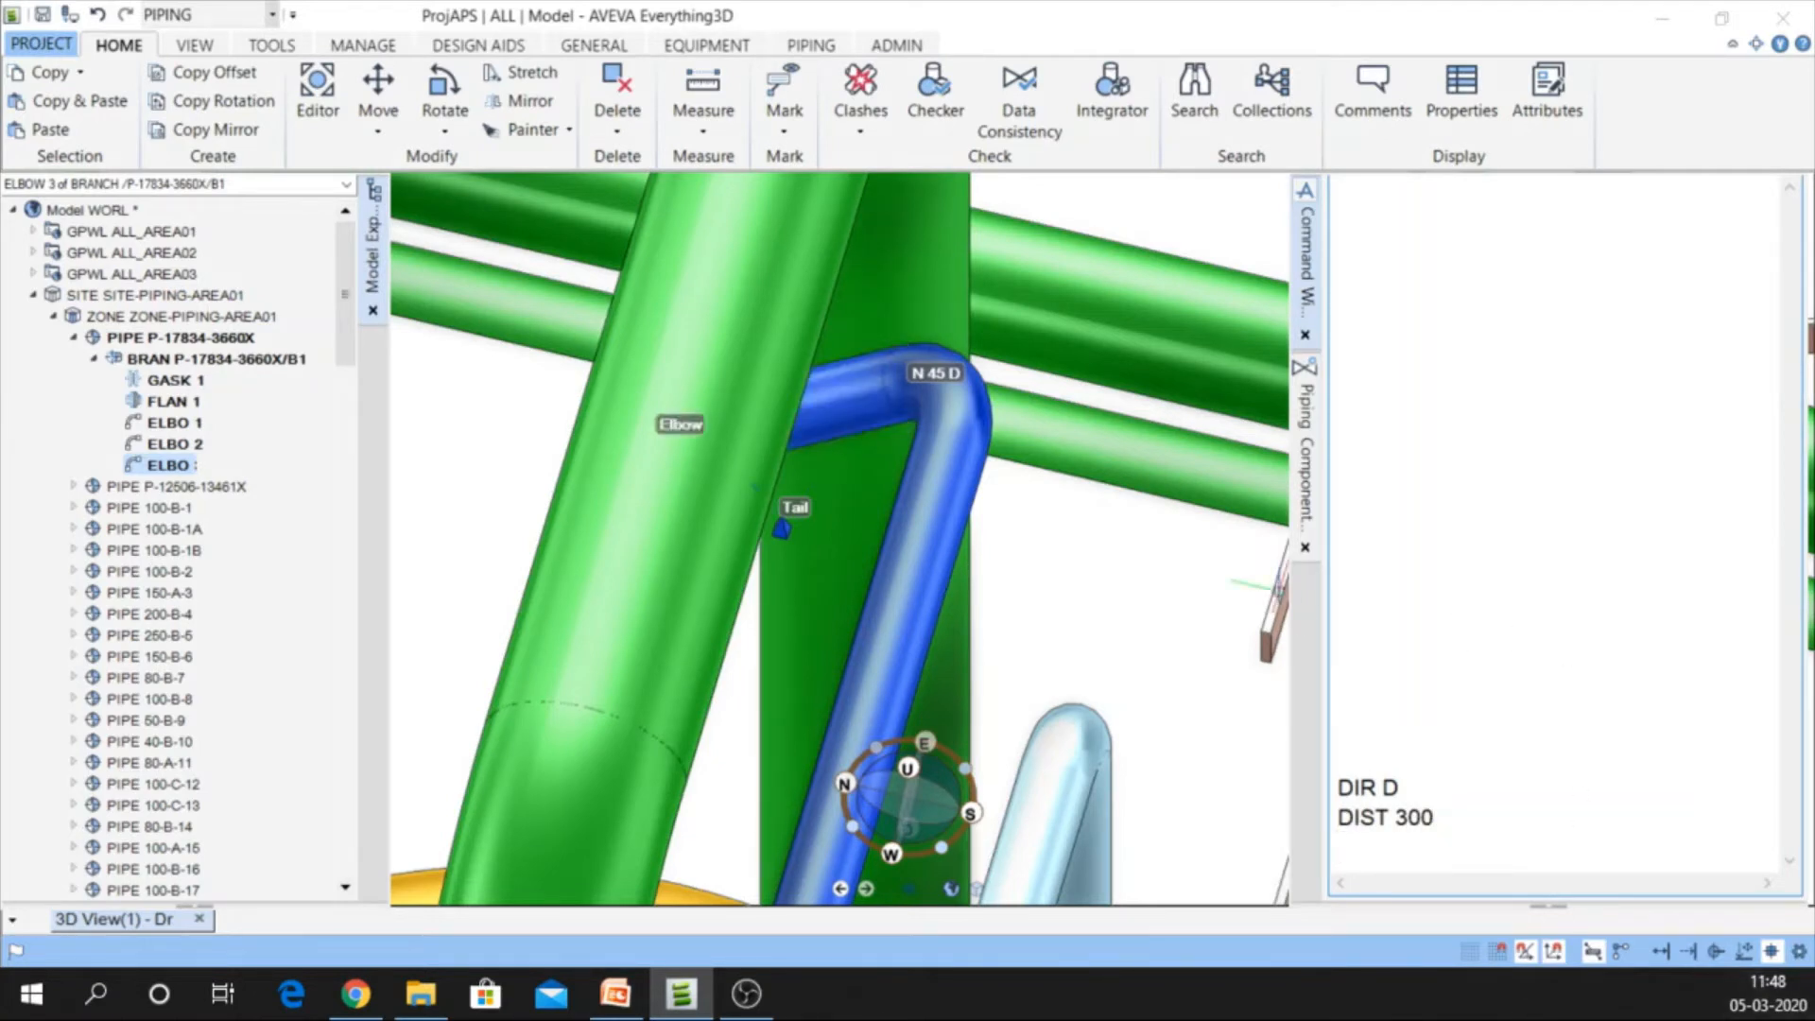
mouse_move(980, 512)
middle_mouse_down()
mouse_move(950, 509)
mouse_move(1122, 555)
mouse_move(993, 501)
middle_mouse_up()
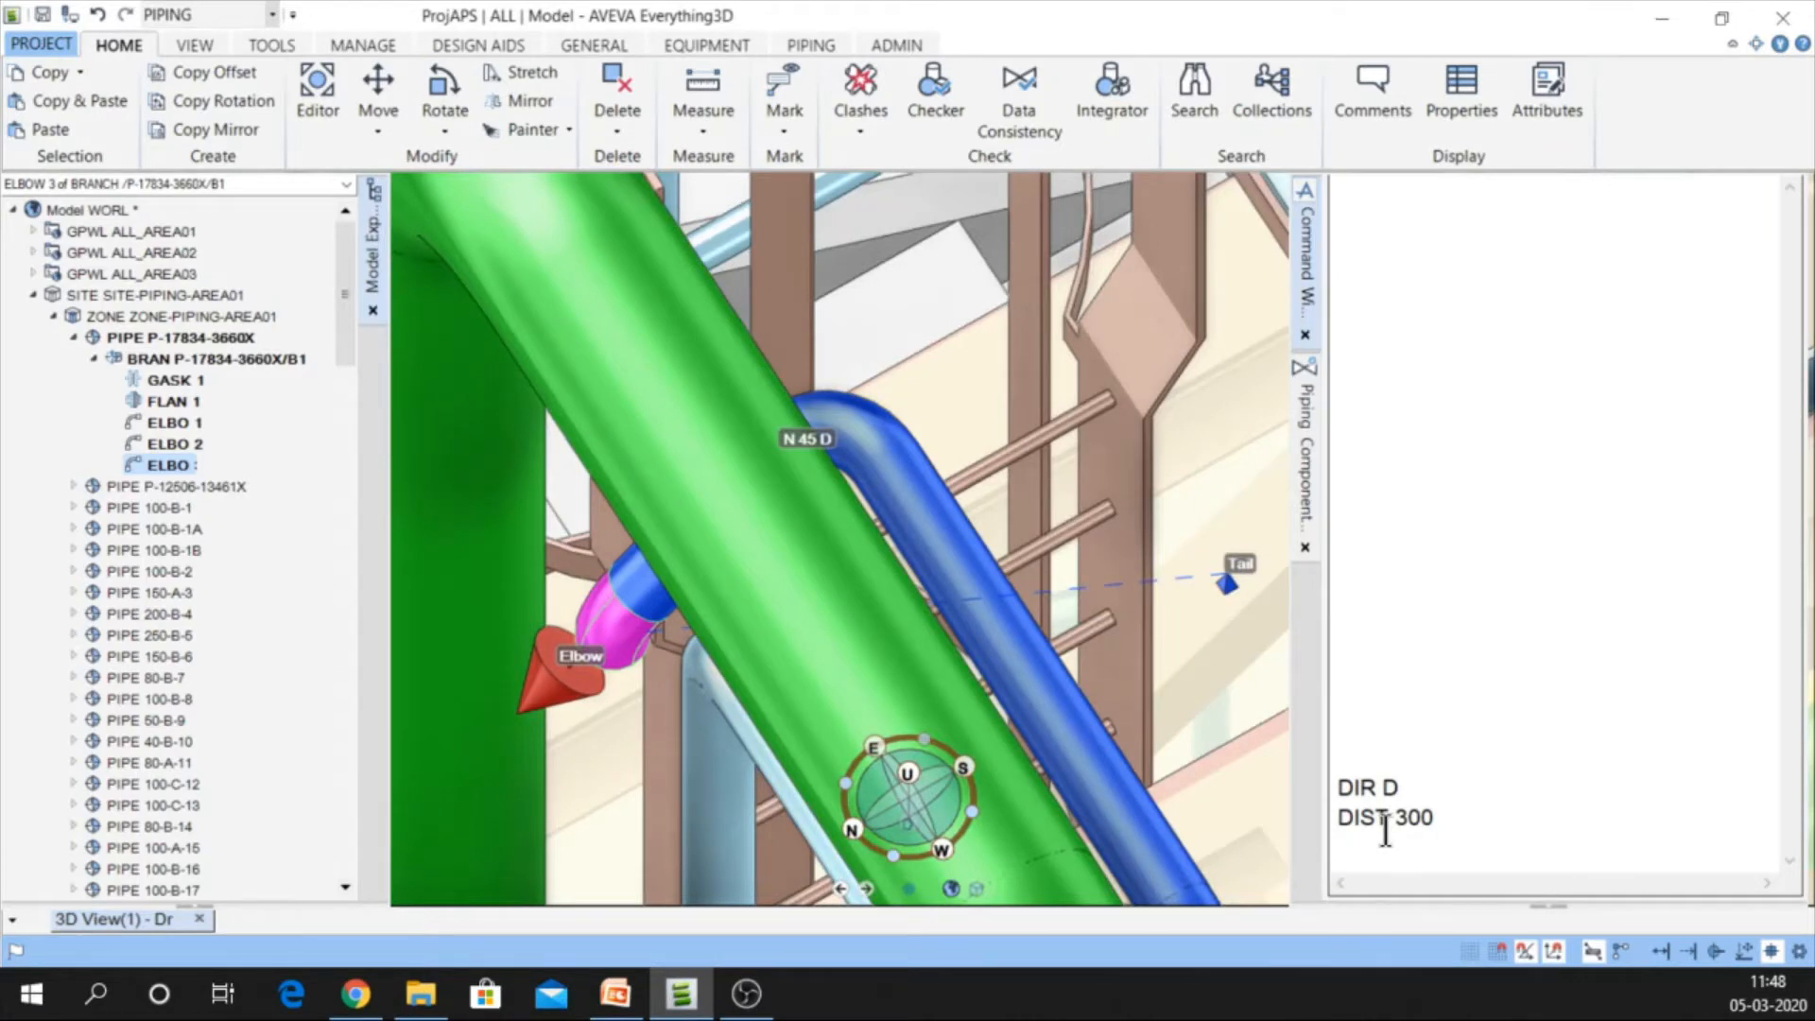
Create a 90-degree EA elbow with NEW ELBO CHOO ALL and connect it to the third elbow with CONN
left_click(1385, 831)
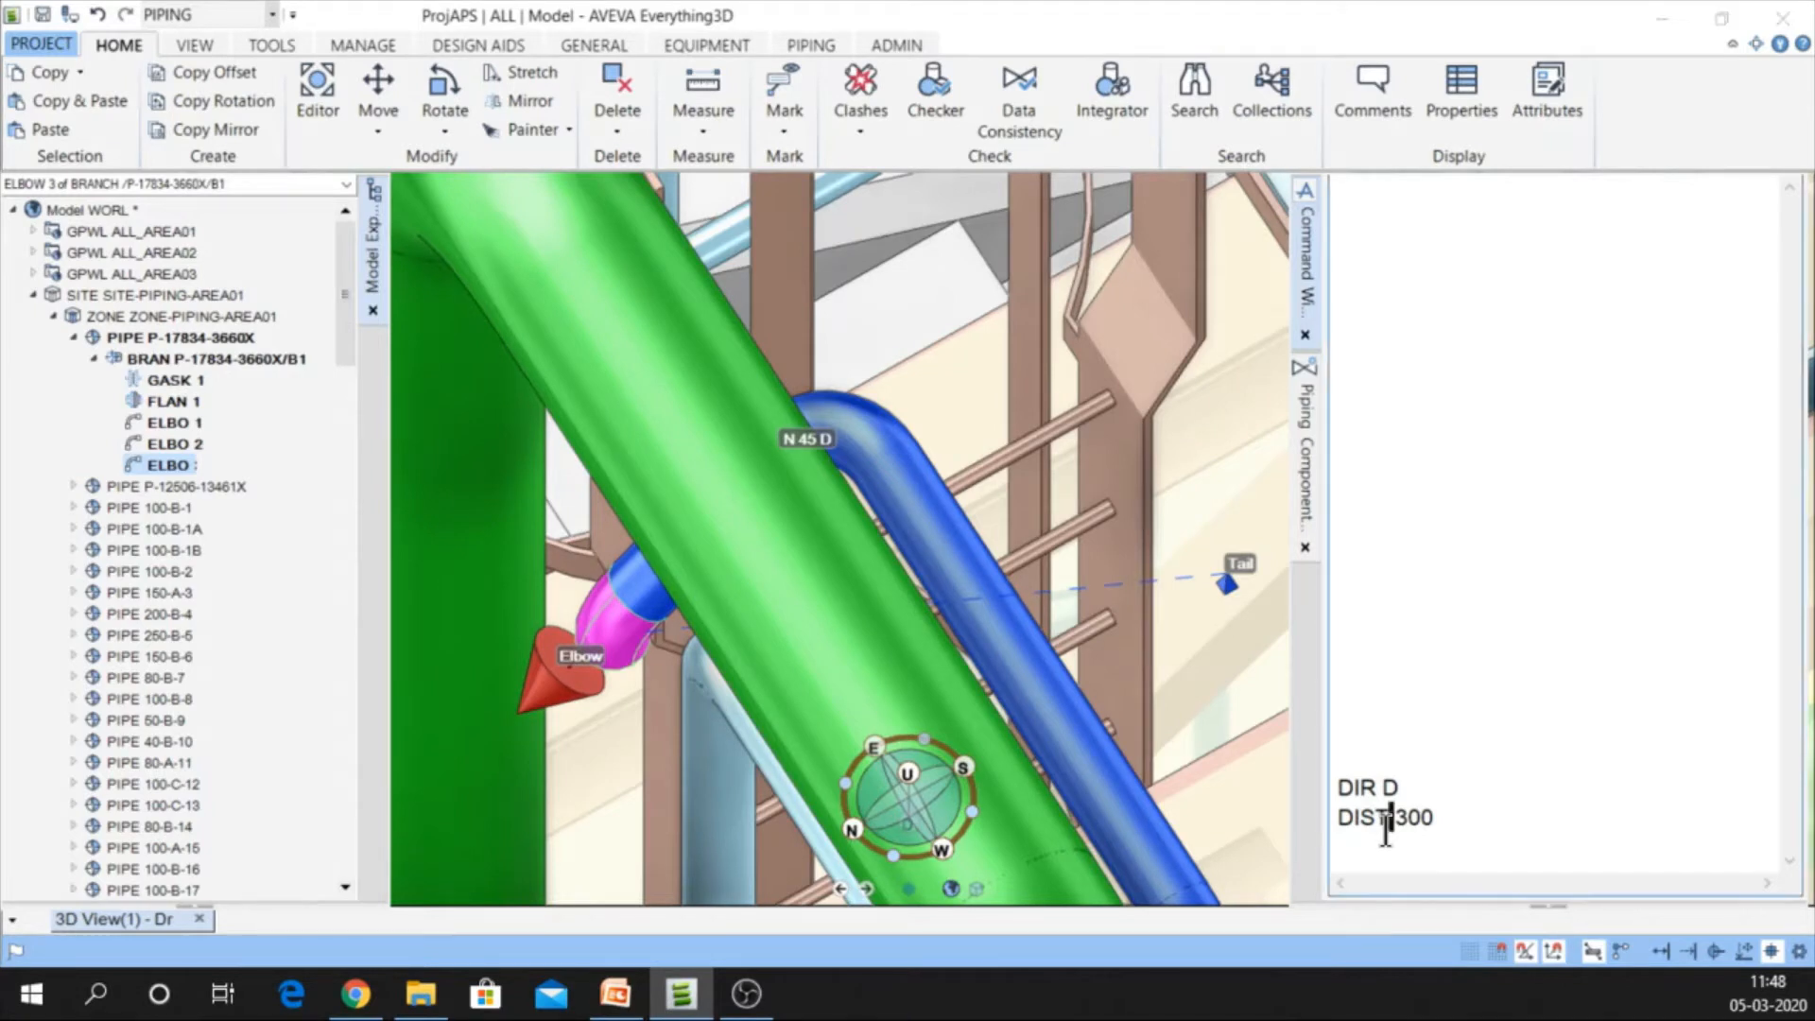
type("NEW ELBOO")
key("BackSpace")
type("CHOO ALL")
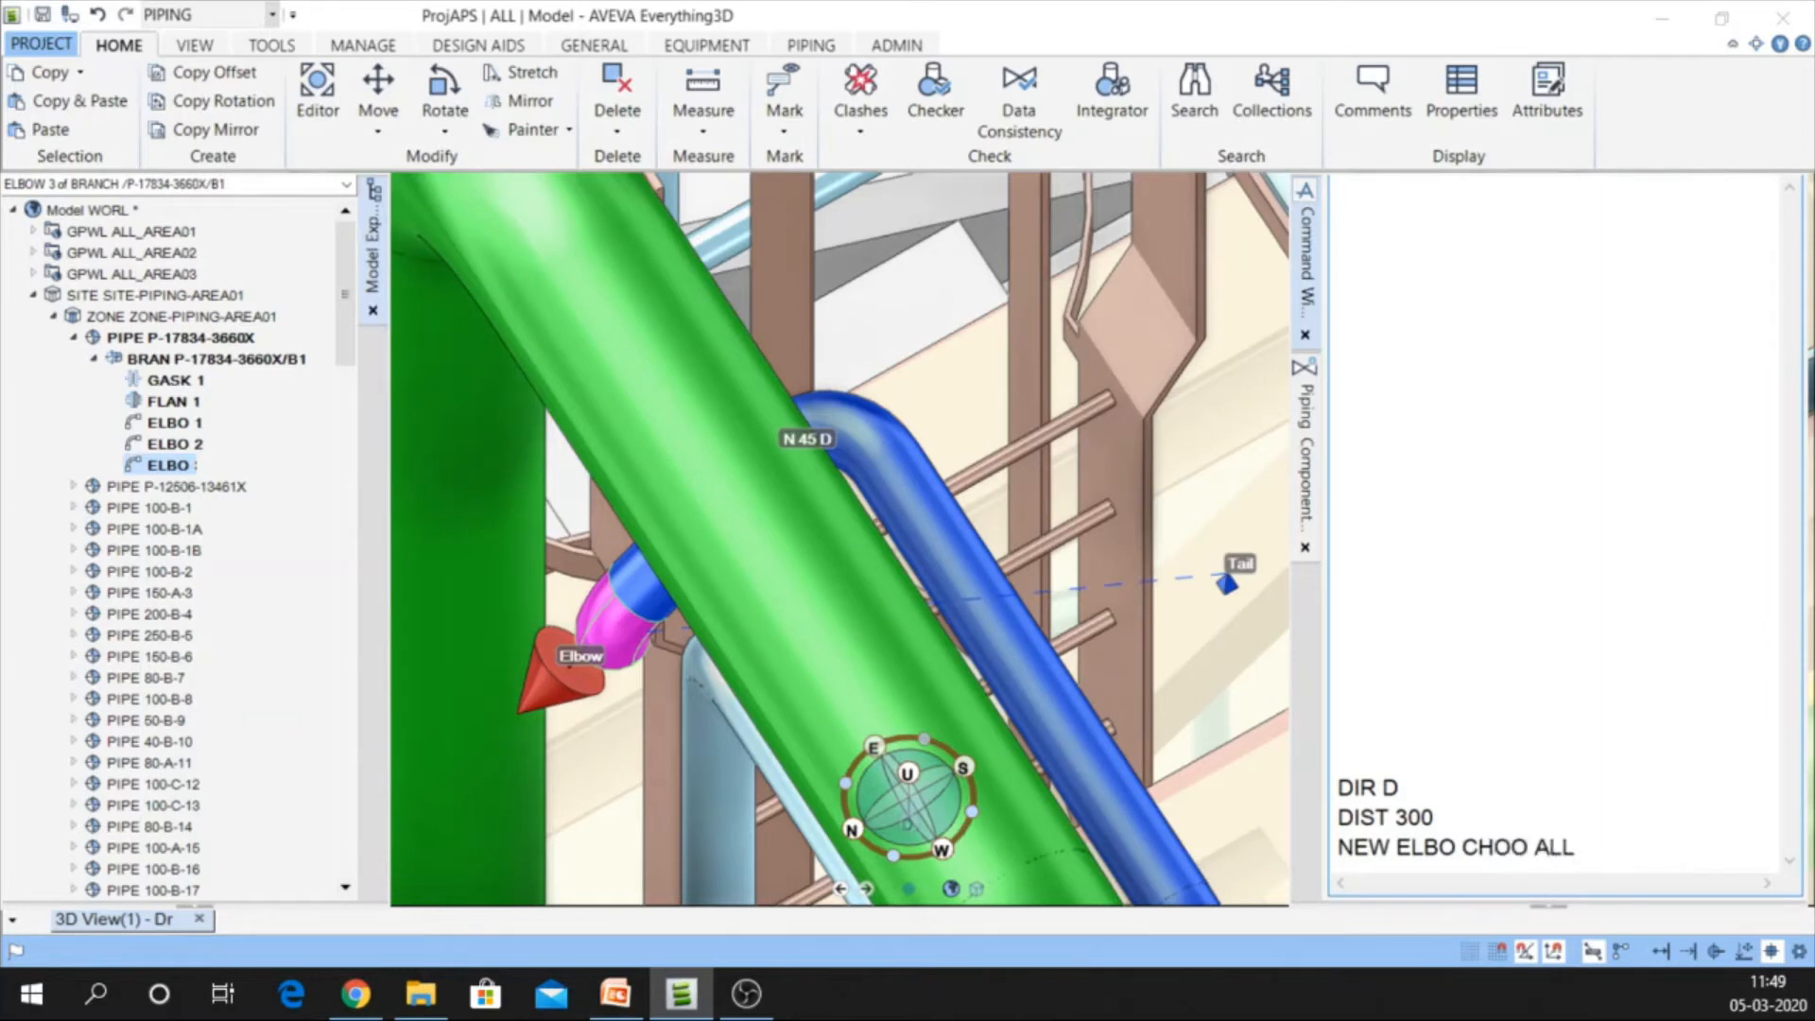
key("Return")
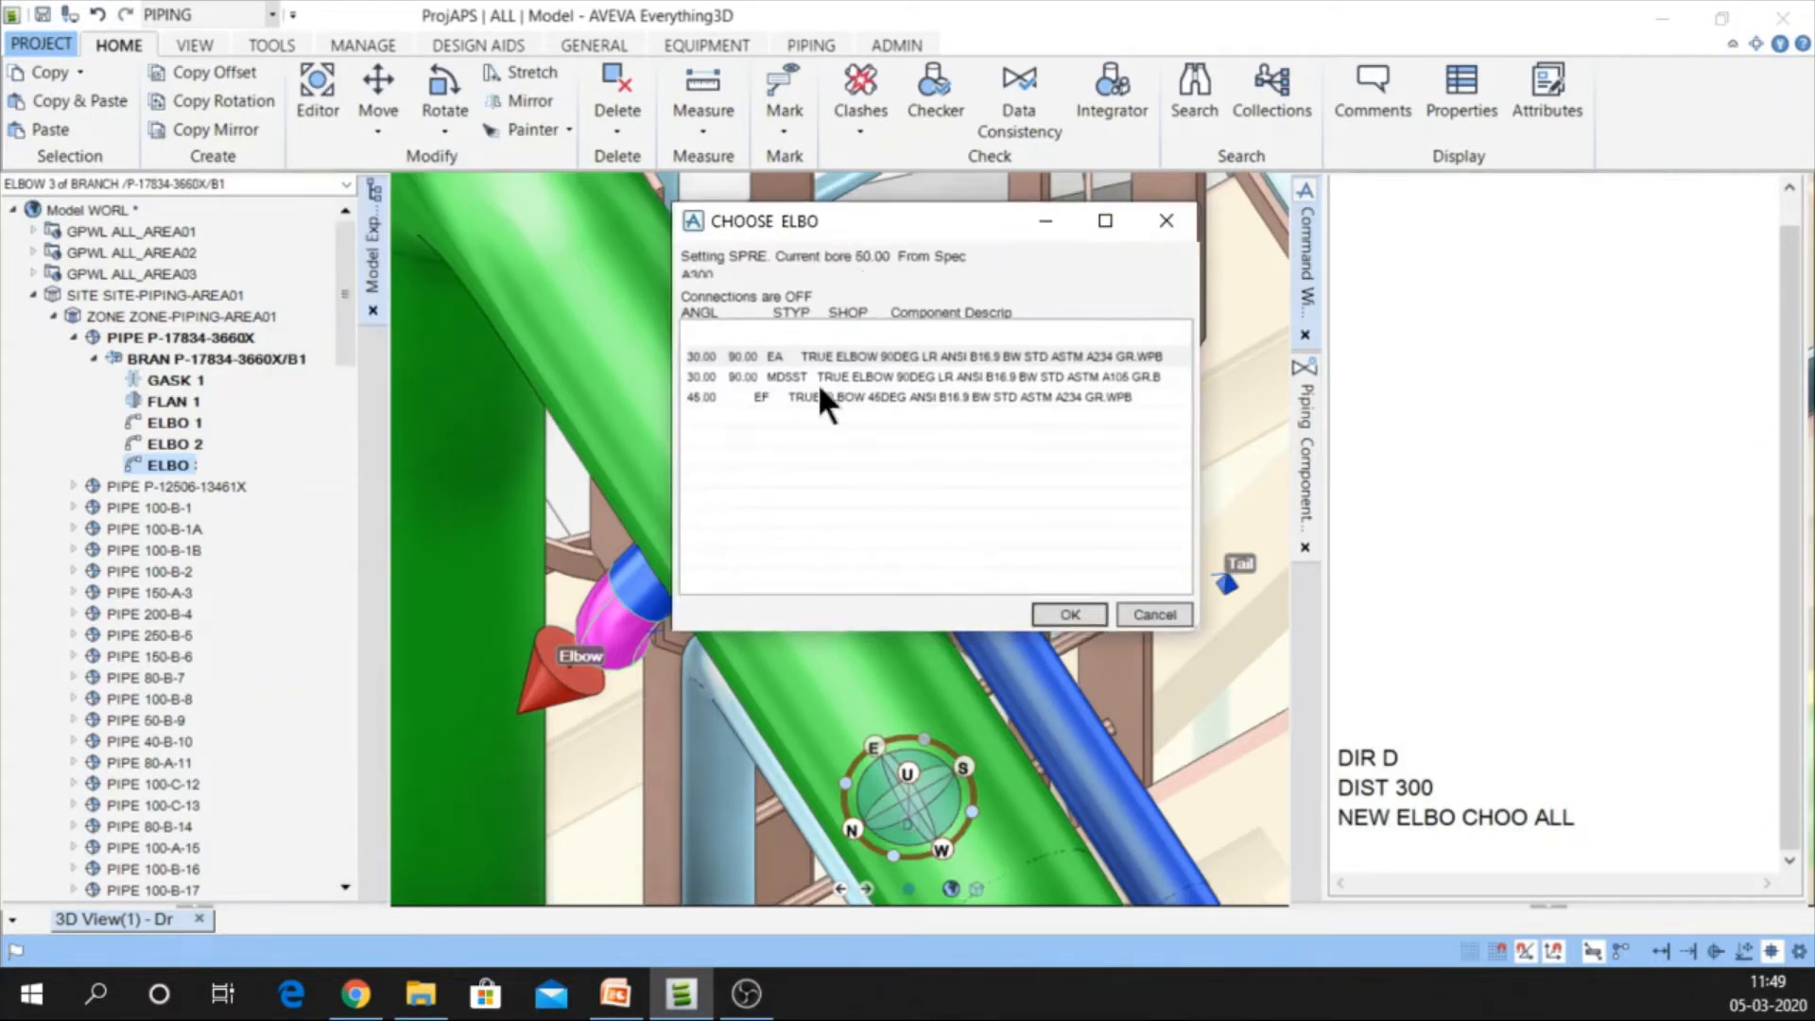
left_click(839, 356)
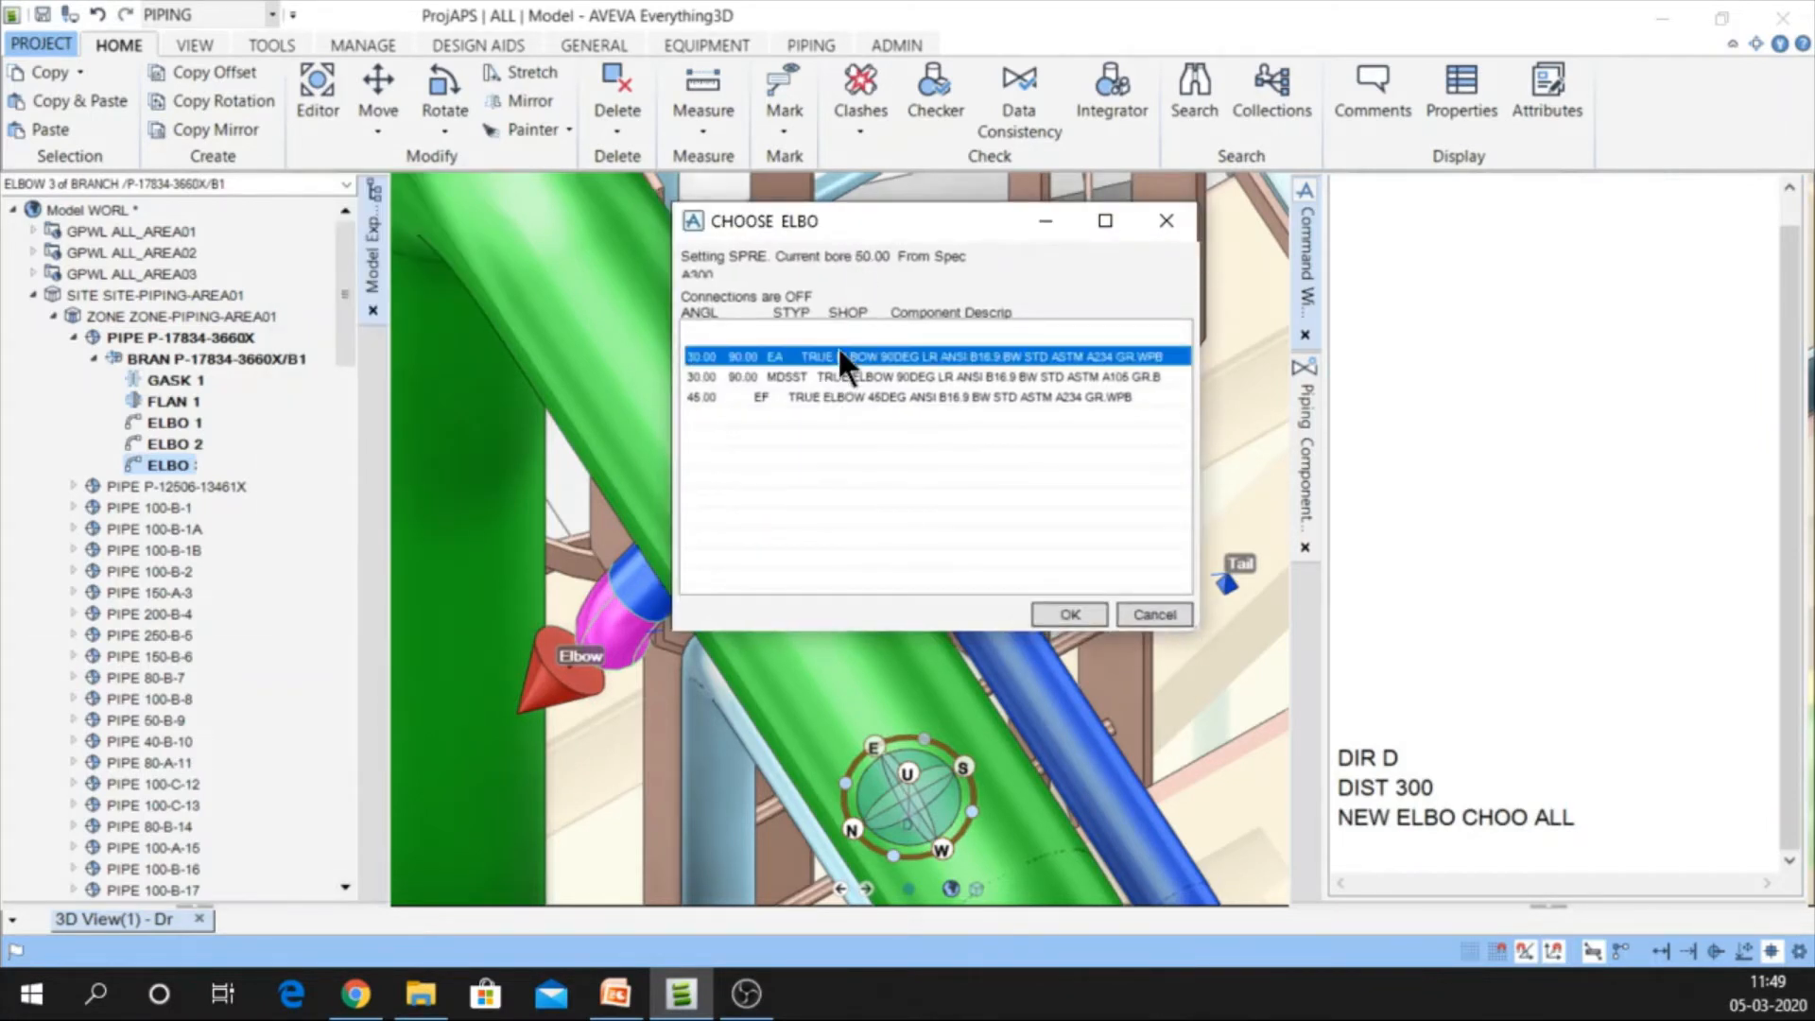
left_click(1076, 612)
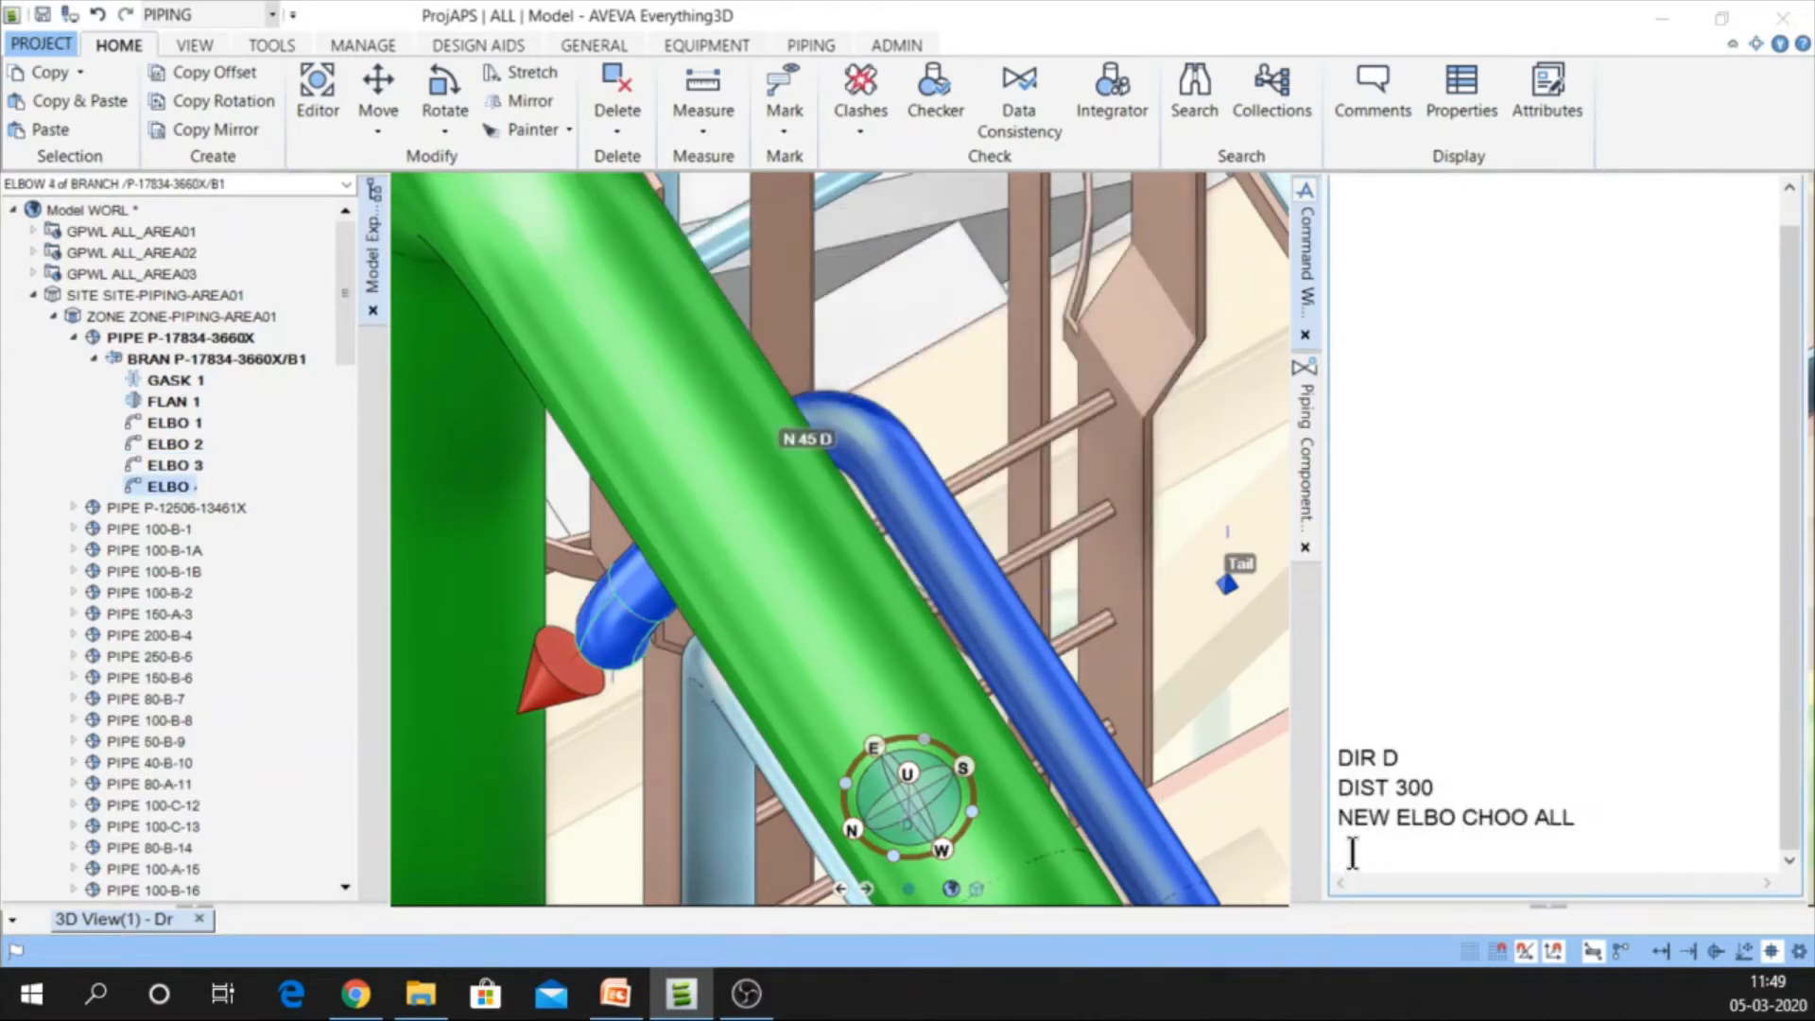
type("CONN")
key("Return")
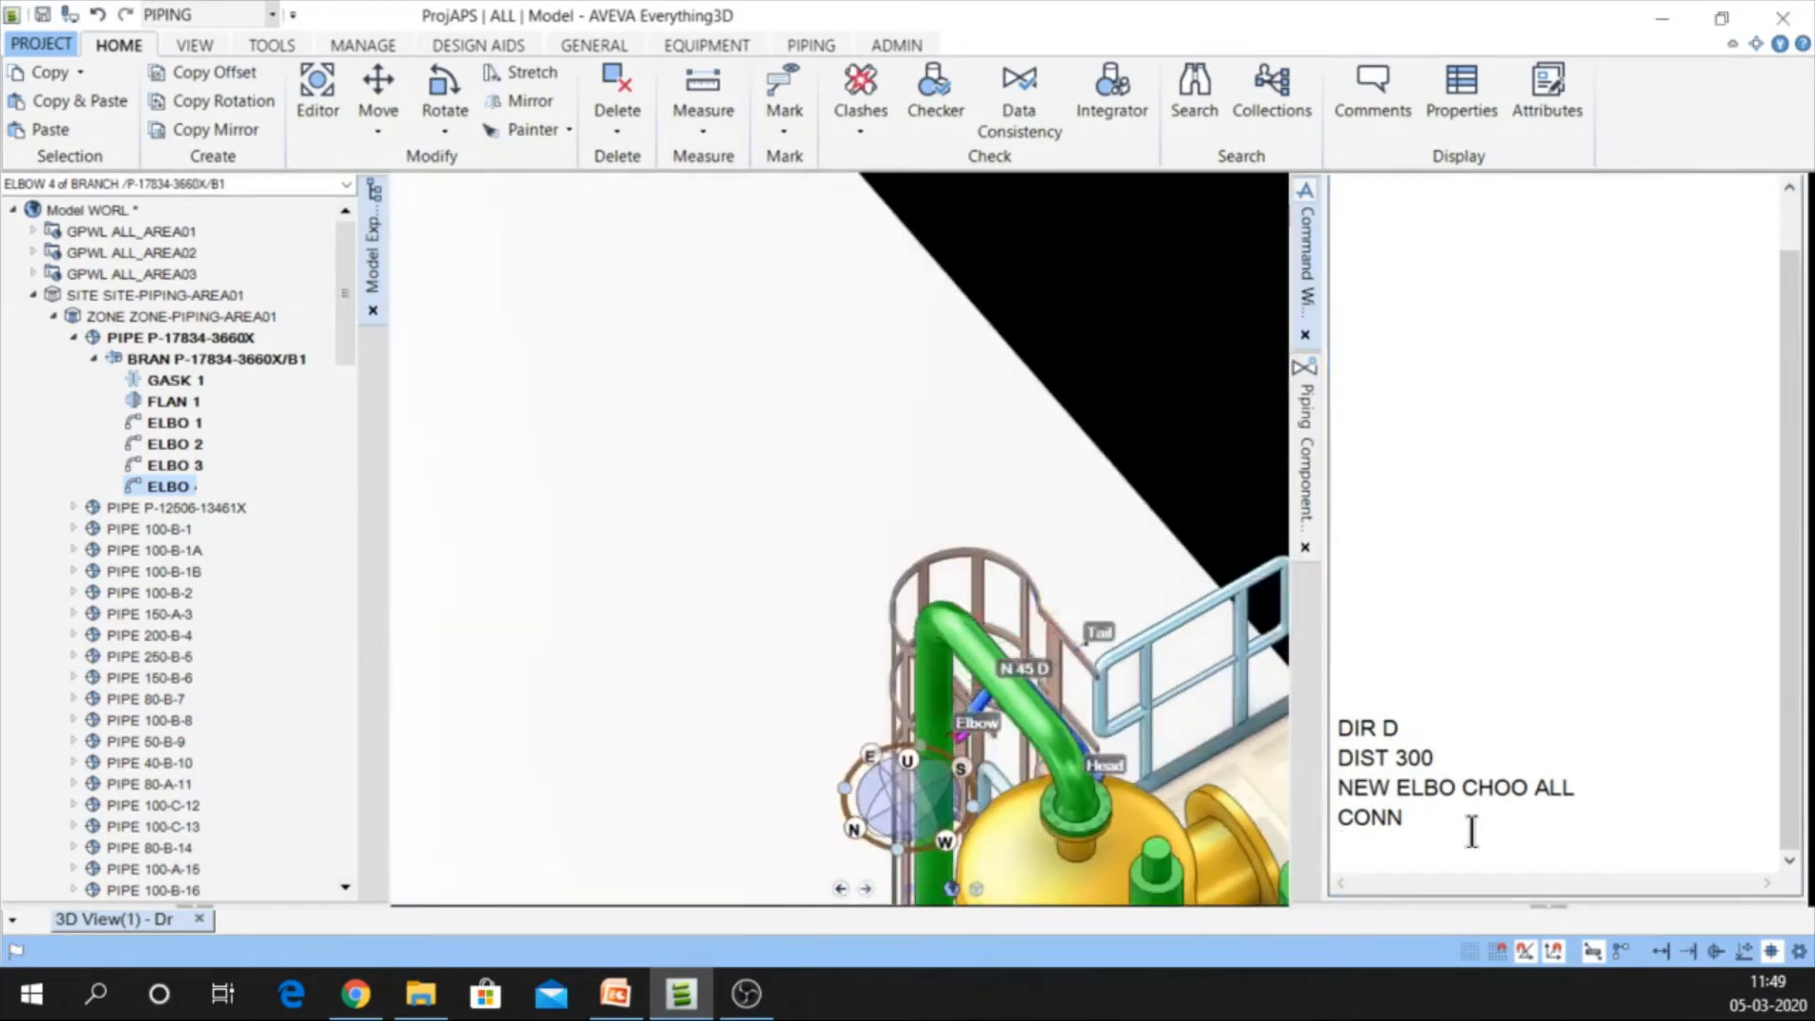
Position the fourth elbow with the command BOP 100 ONTO ID@, identifying the pipe rack's steel beam as the reference element
left_click(1402, 846)
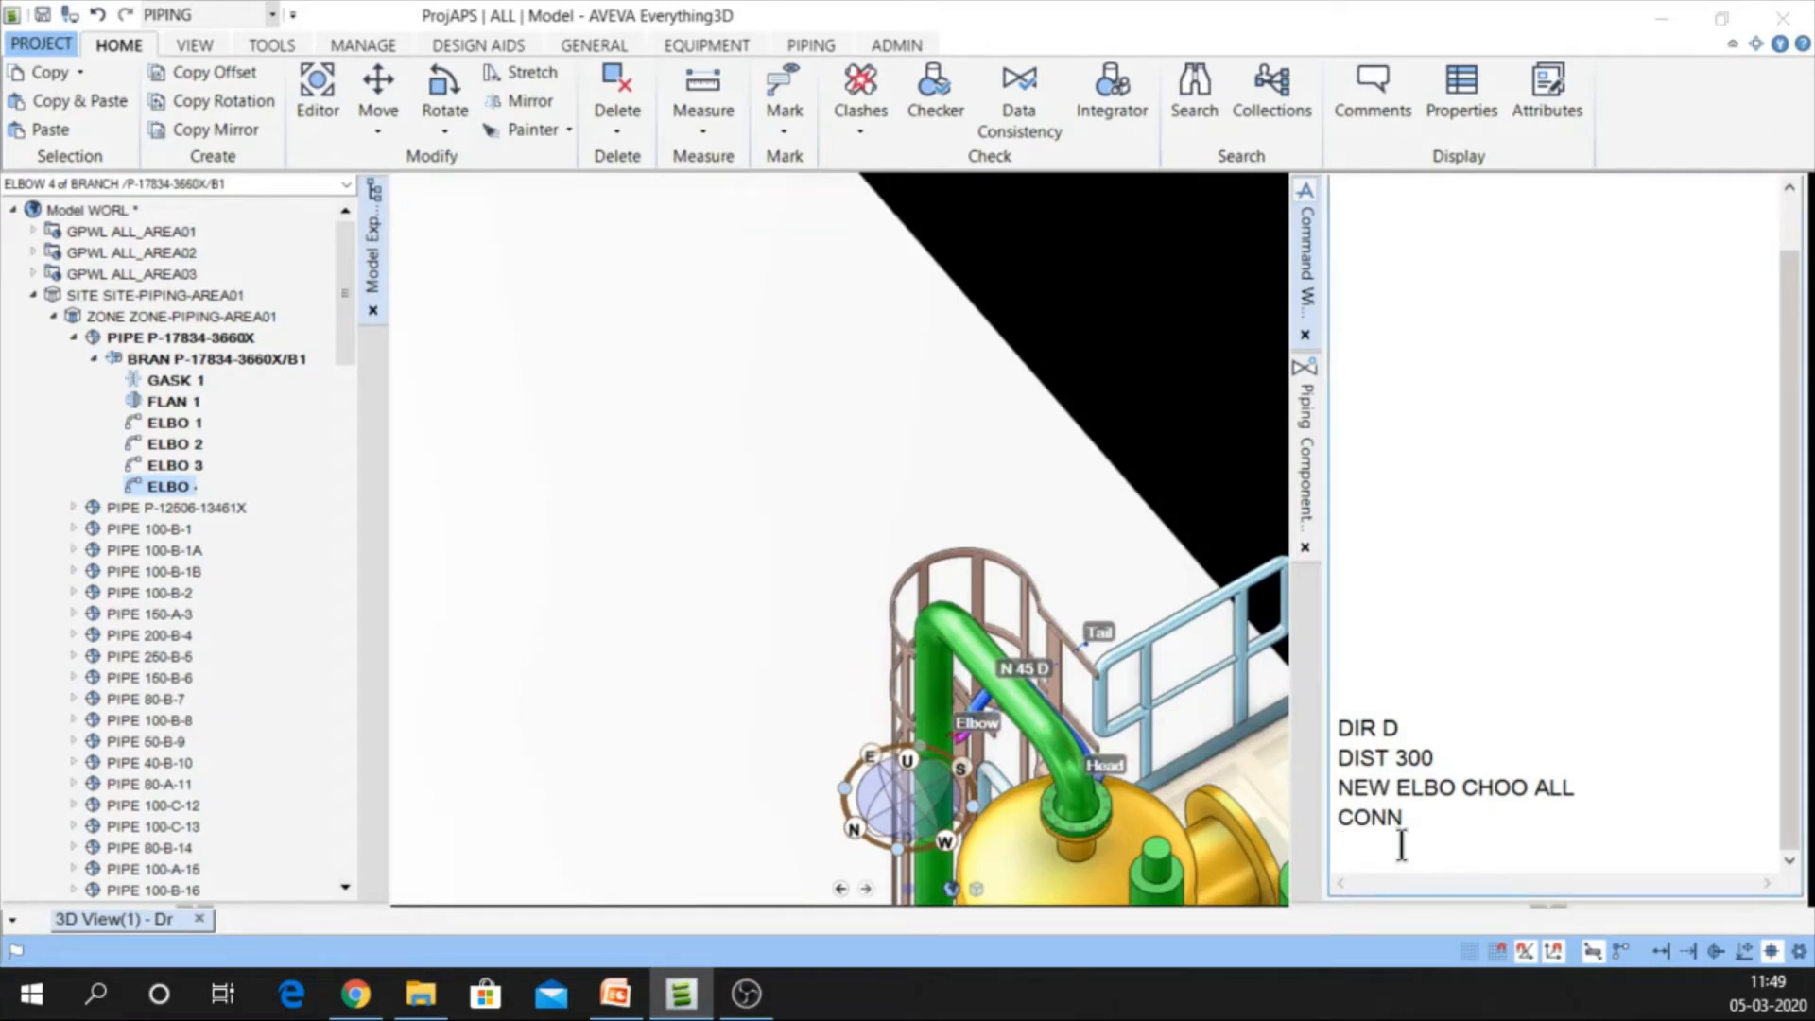
type("BOP 100 ONTO ID")
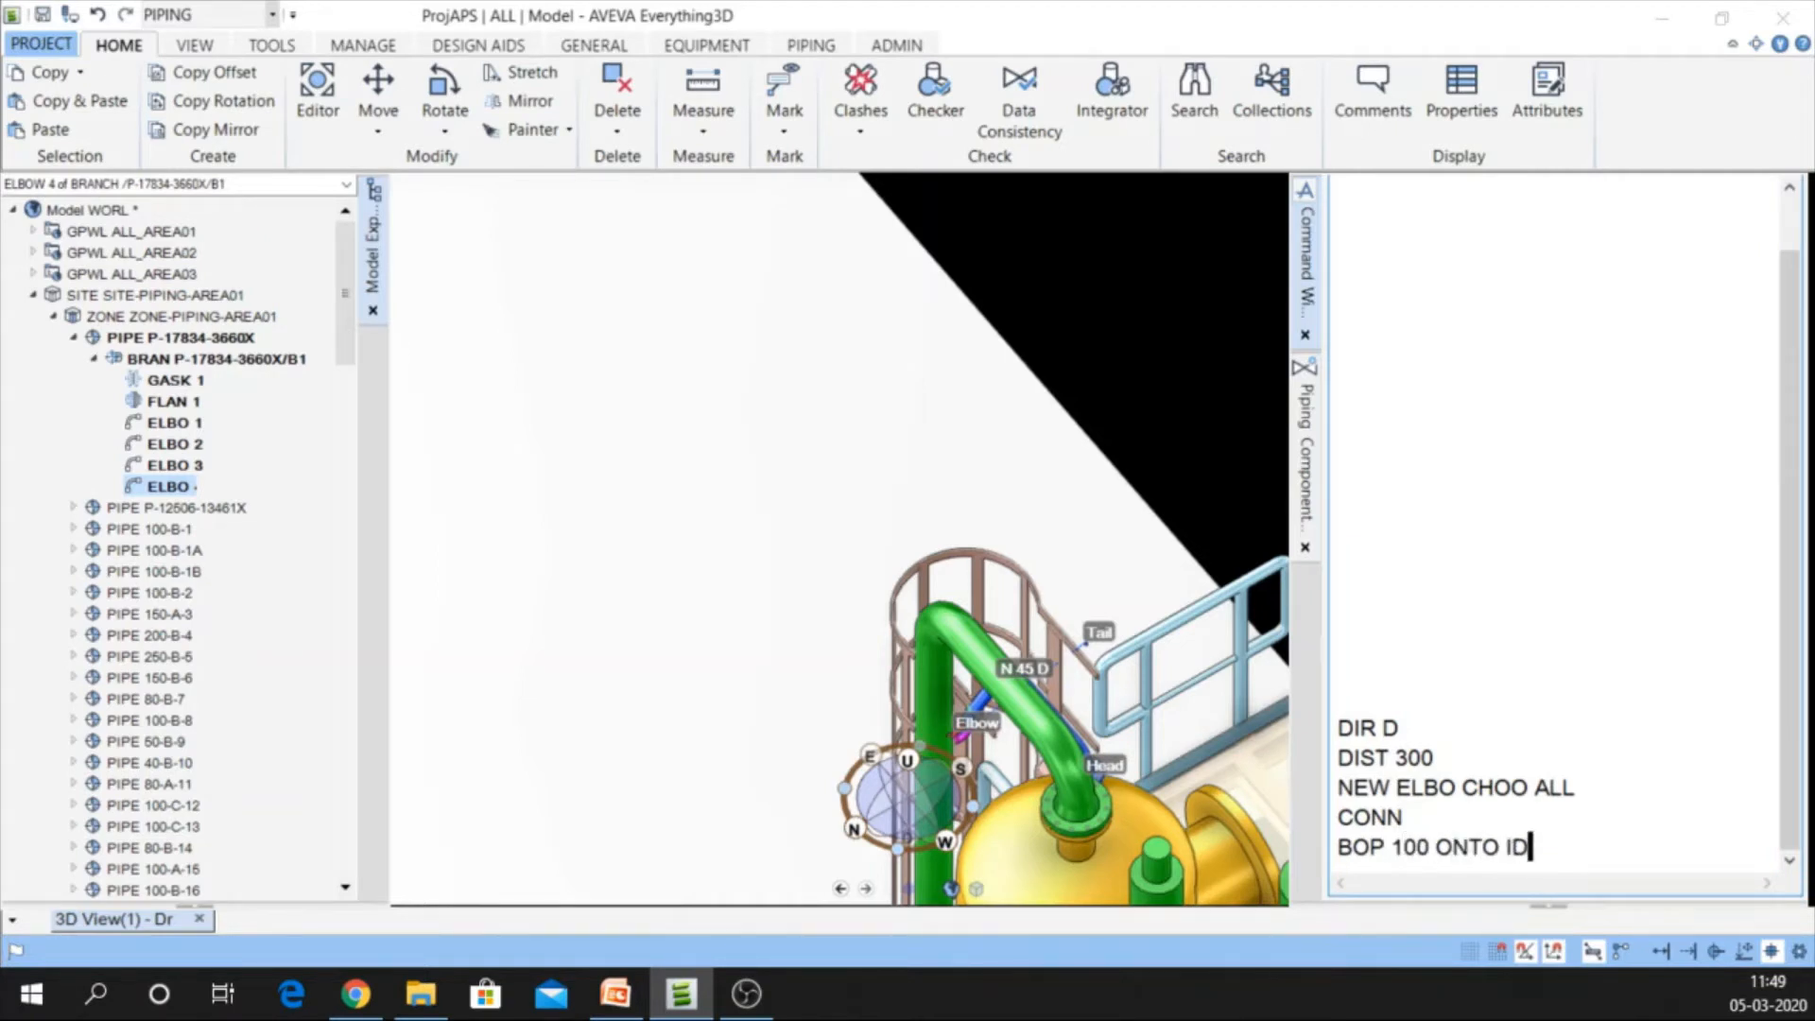
type("@")
key("Return")
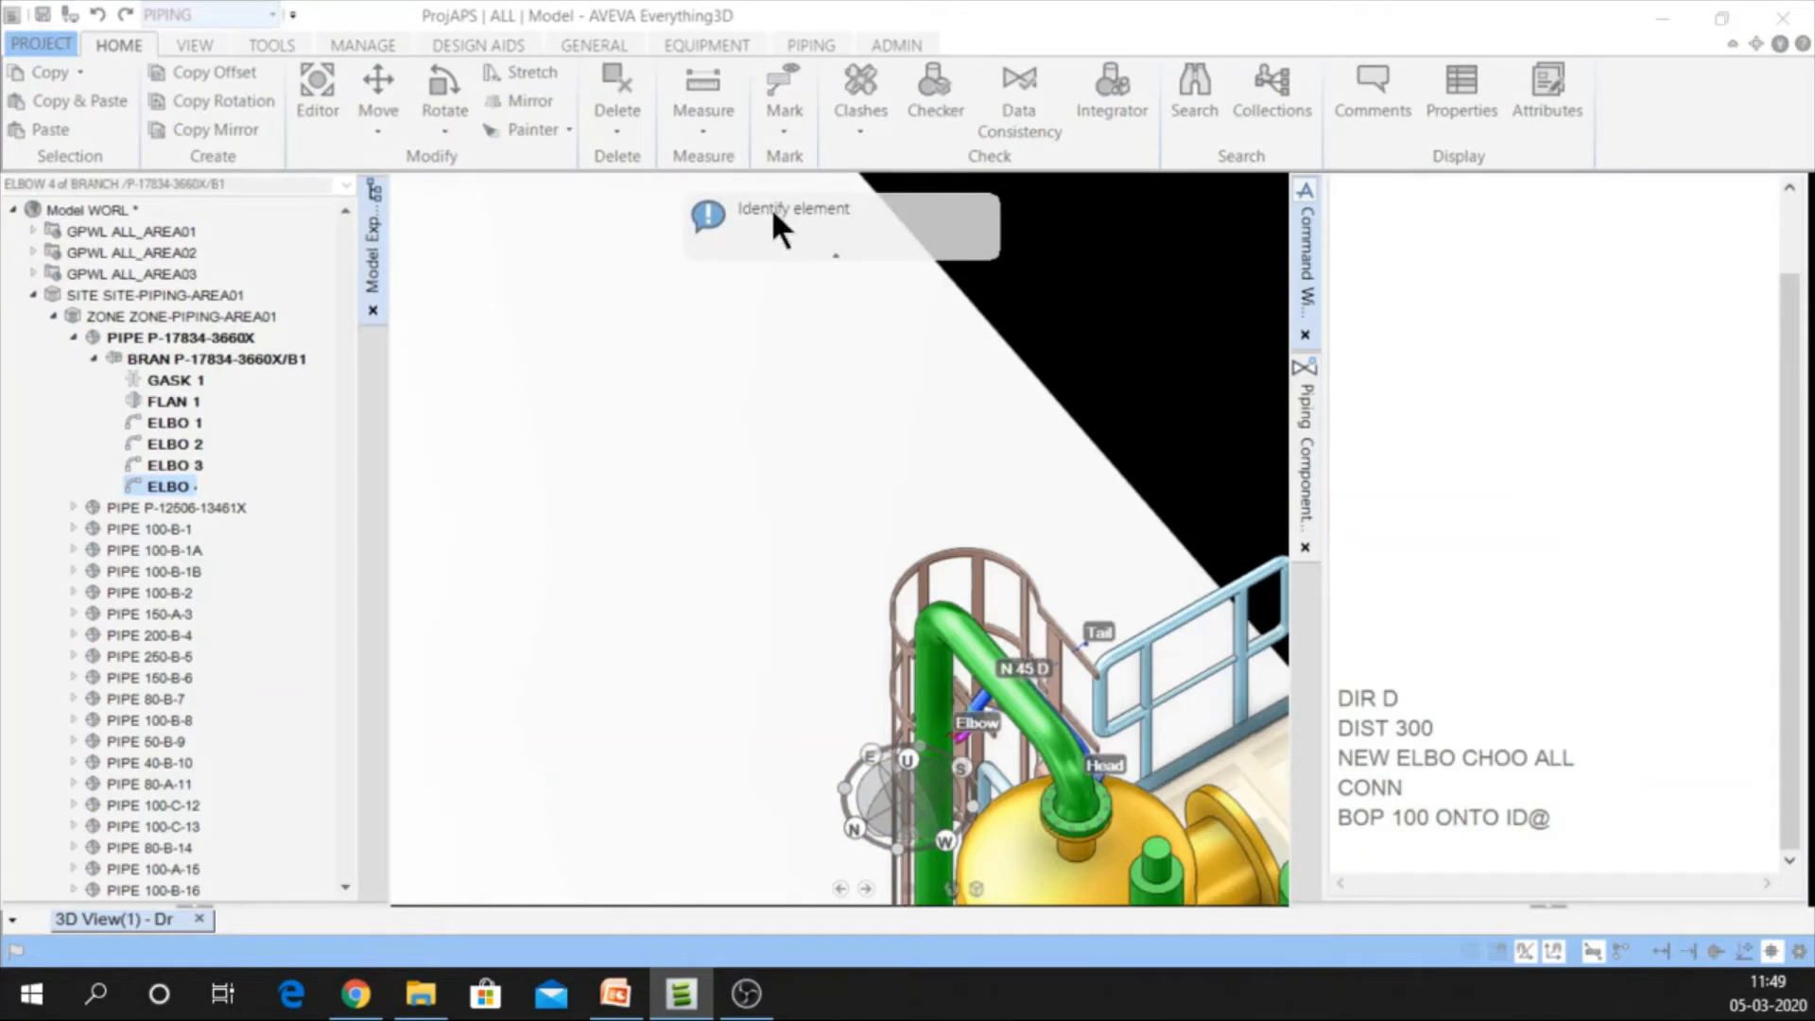
scroll(1060, 652, "down", 6)
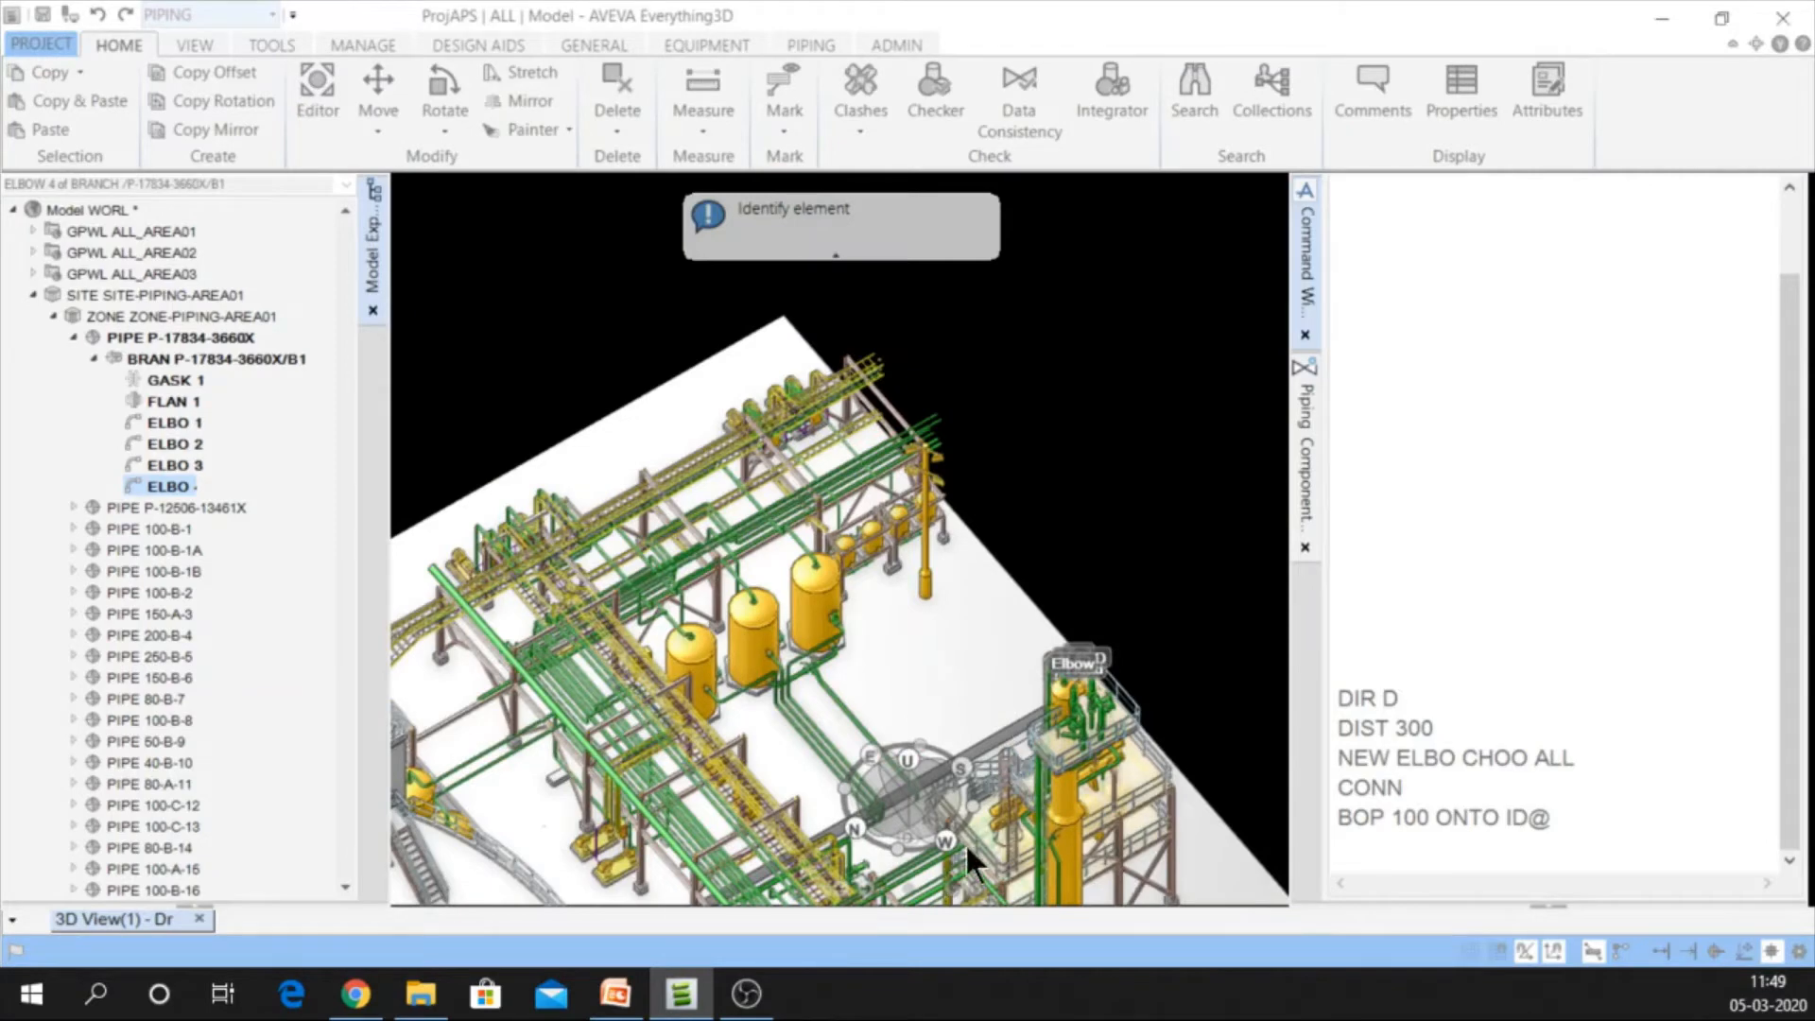
middle_click_drag(966, 842, 1004, 723)
scroll(959, 671, "up", 1)
scroll(906, 658, "up", 3)
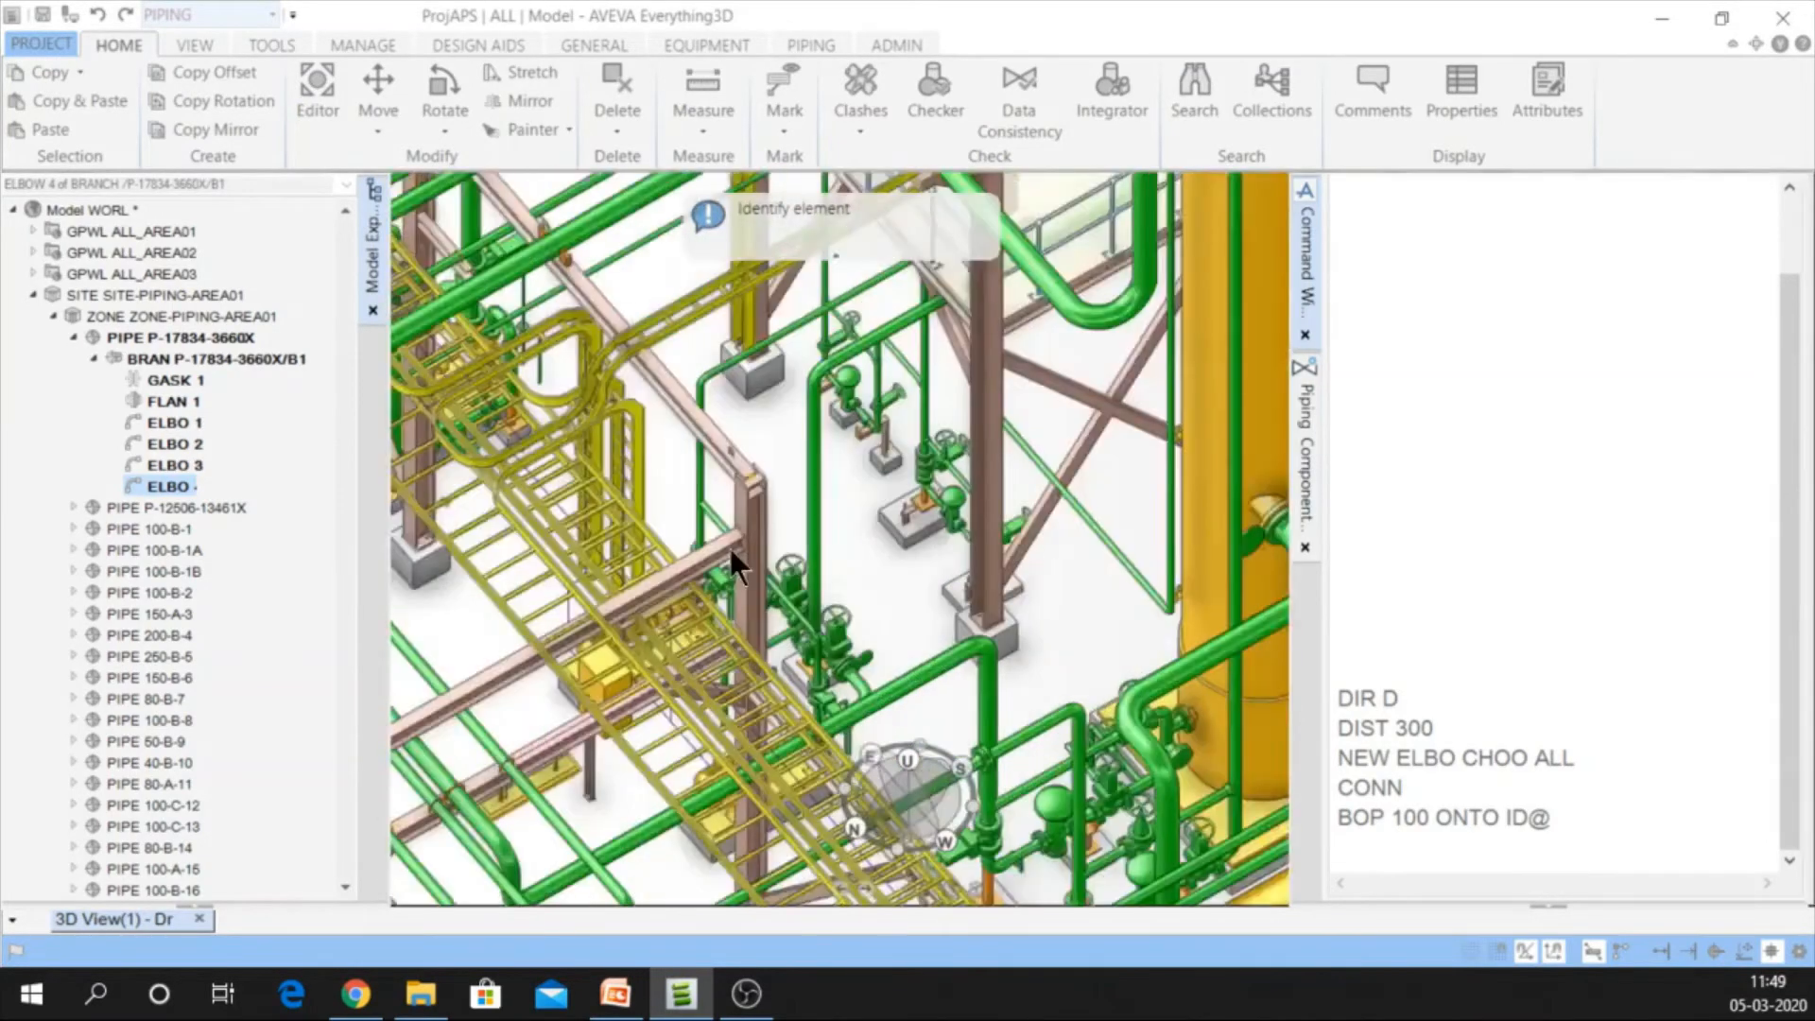
left_click(677, 390)
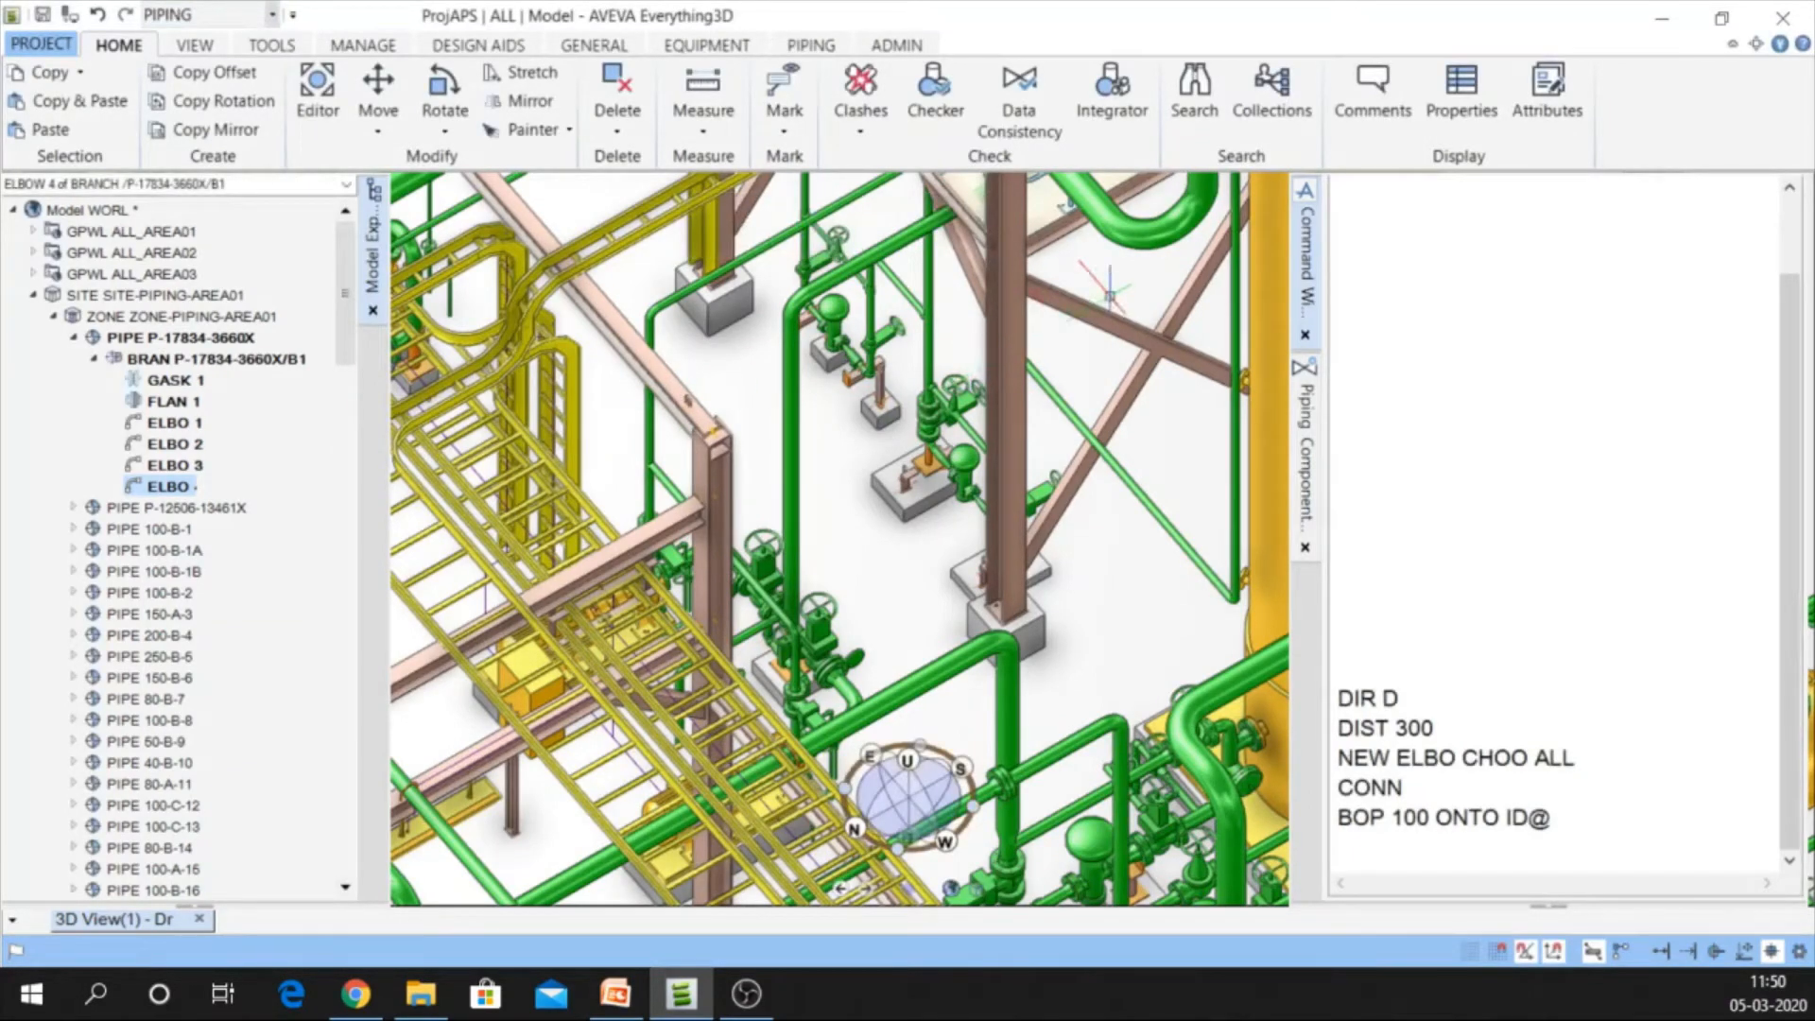
Examine the fourth elbow's position relative to the column, the platforms and the neighbouring pipes
scroll(1108, 293, "up", 3)
middle_click_drag(1023, 307, 905, 539)
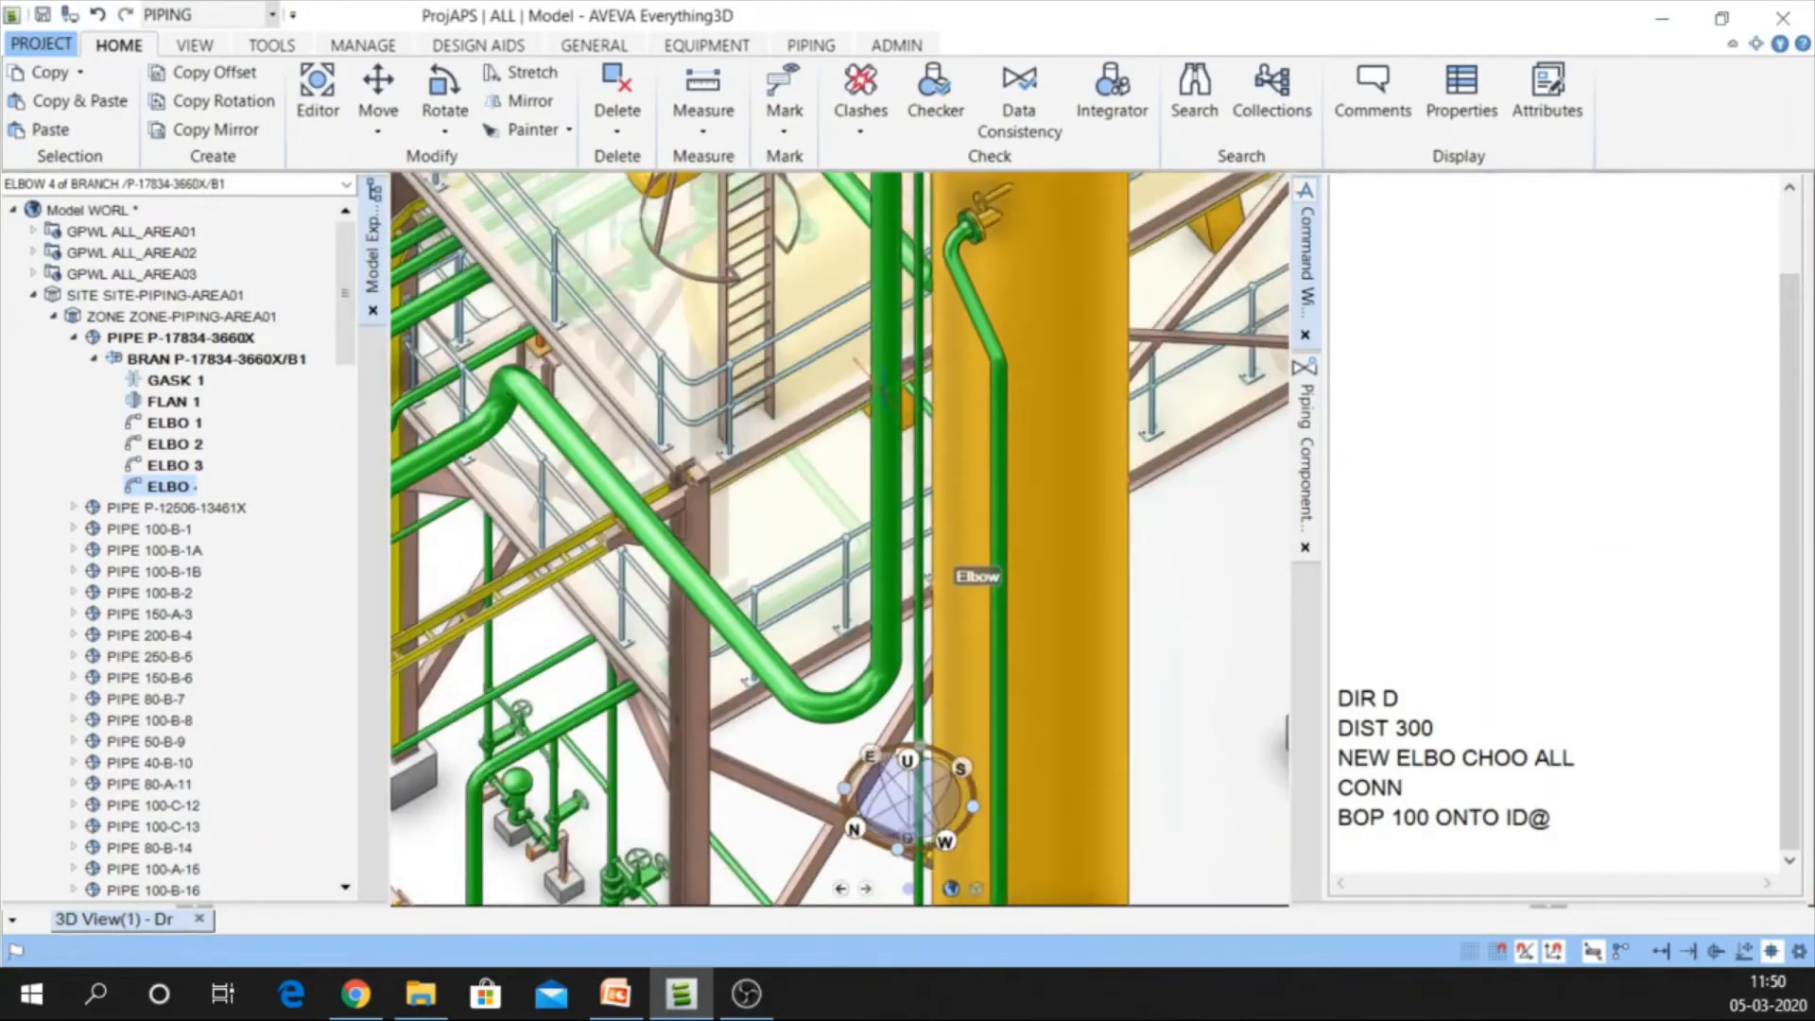
middle_click_drag(808, 429, 973, 392)
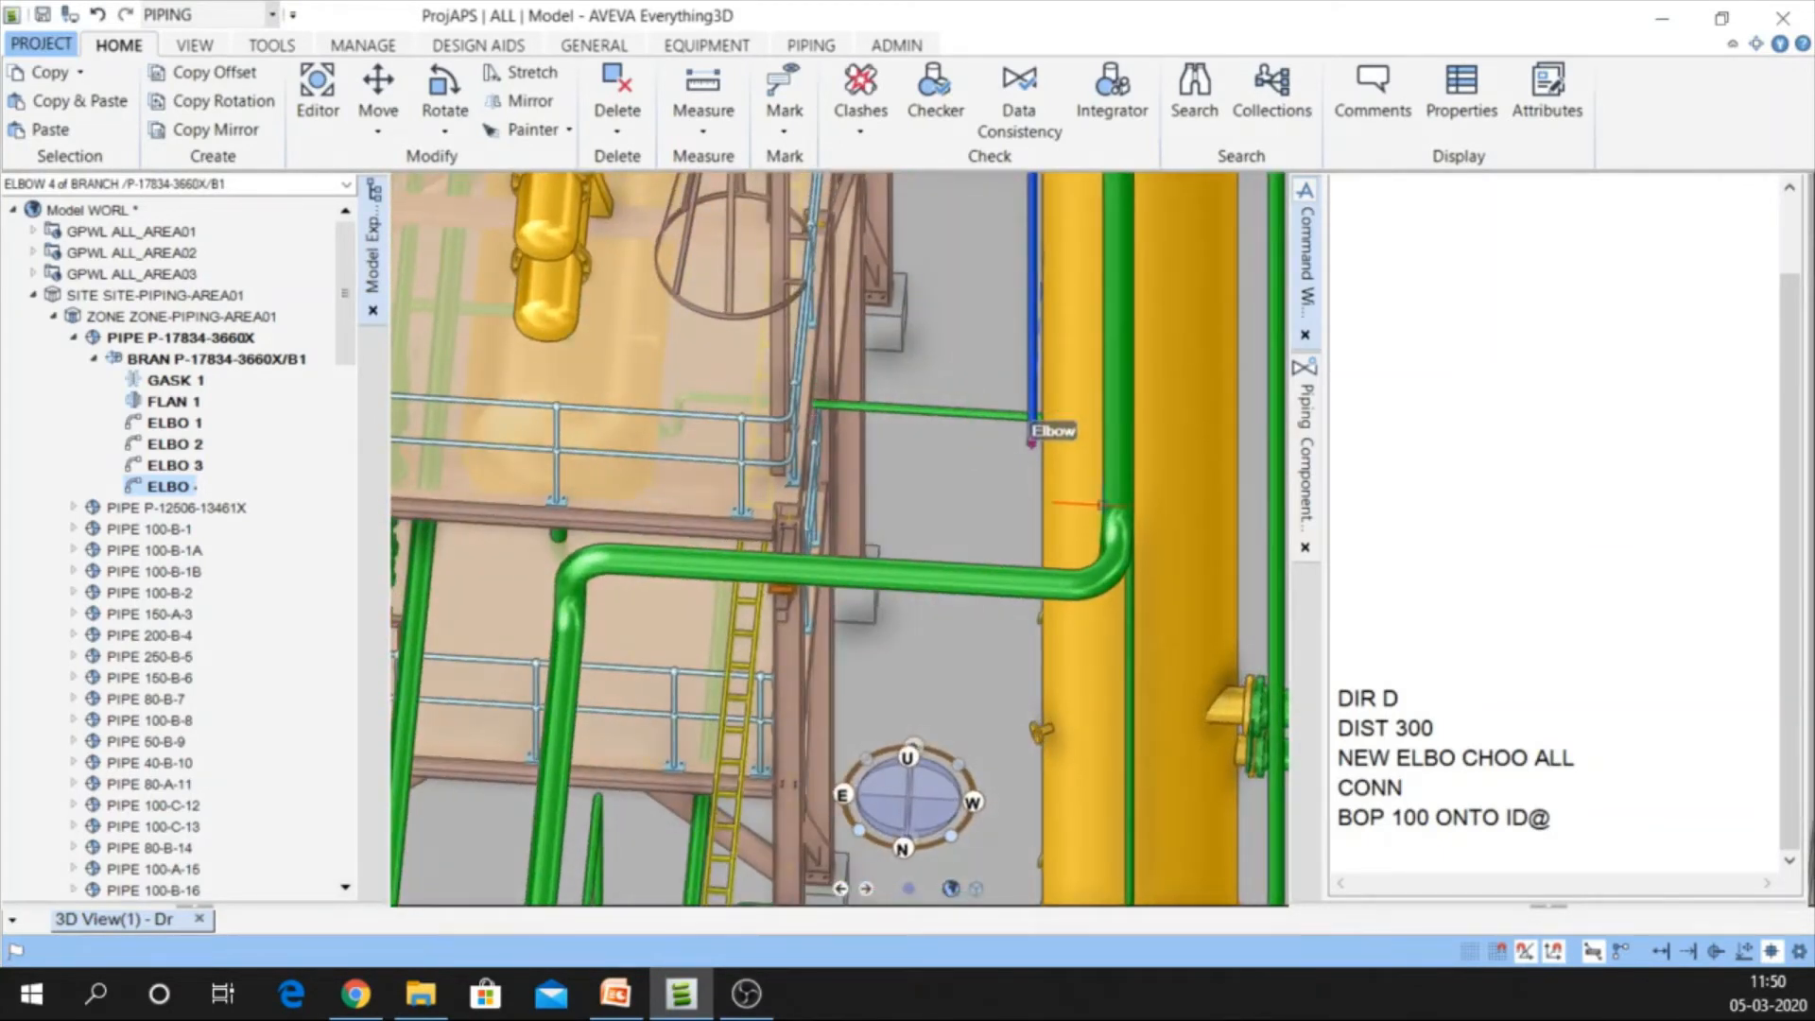
middle_click_drag(1086, 510, 1176, 491)
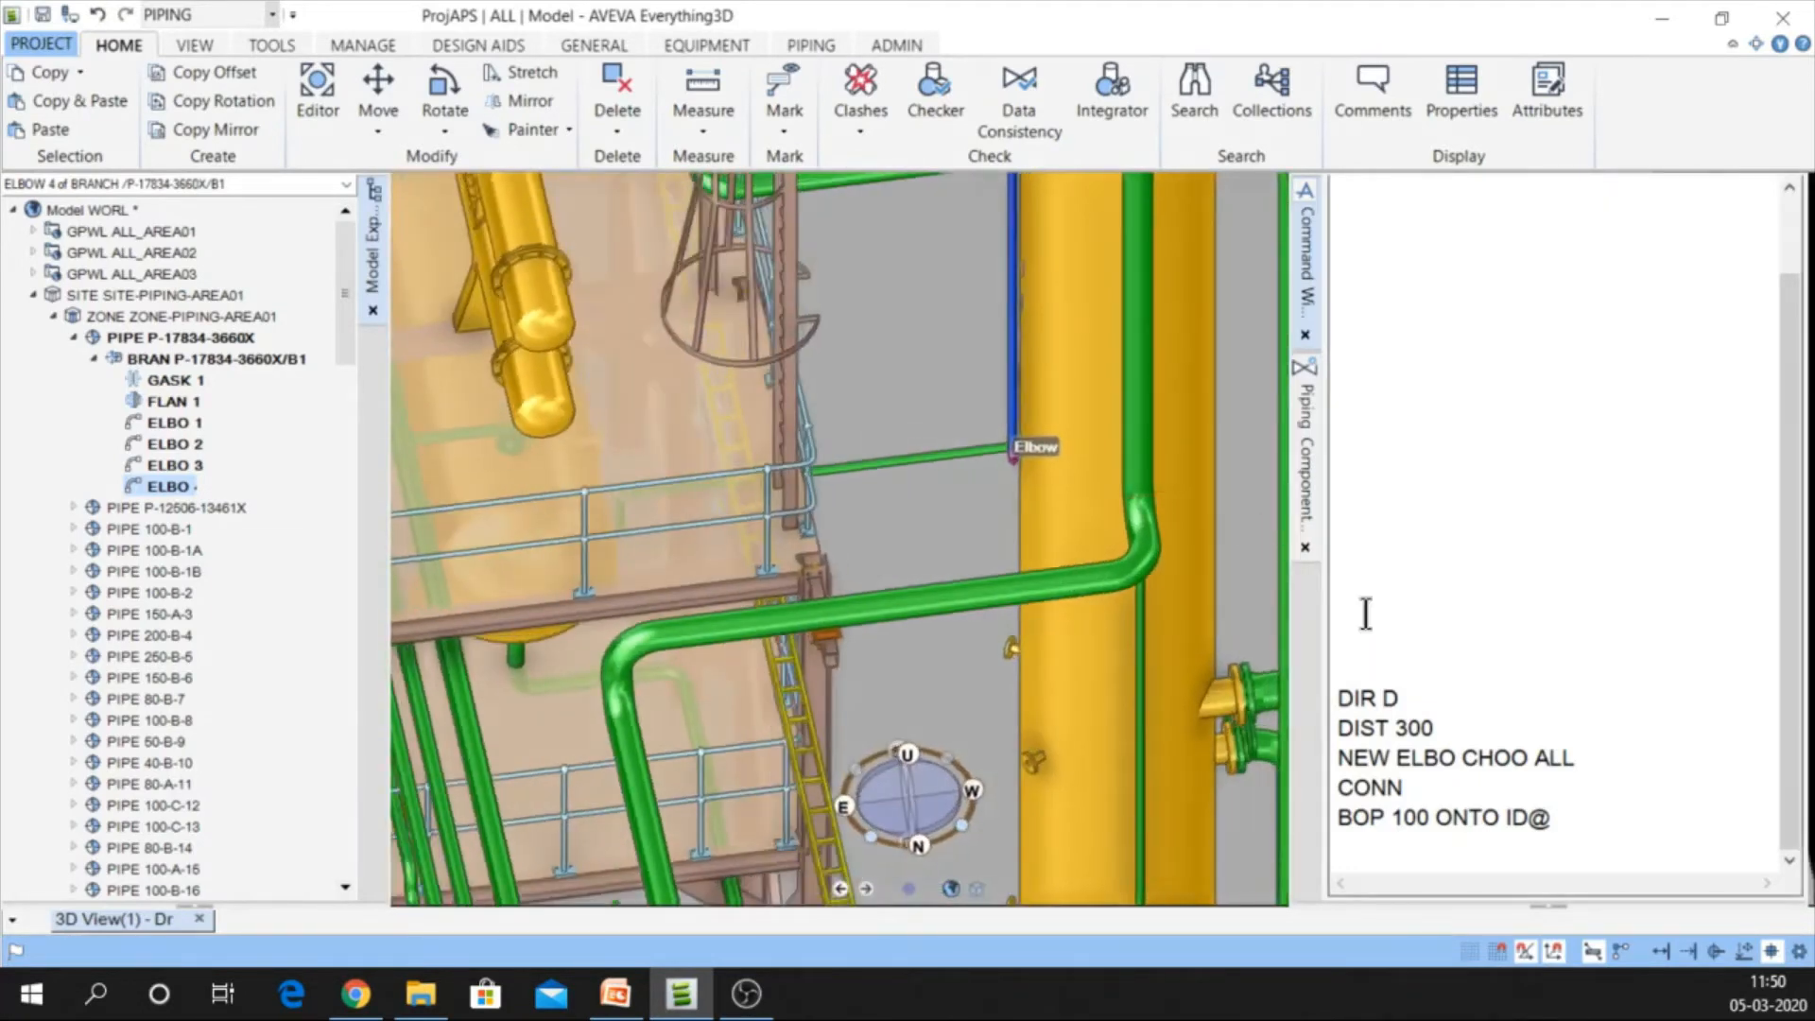
middle_click_drag(1034, 559, 936, 638)
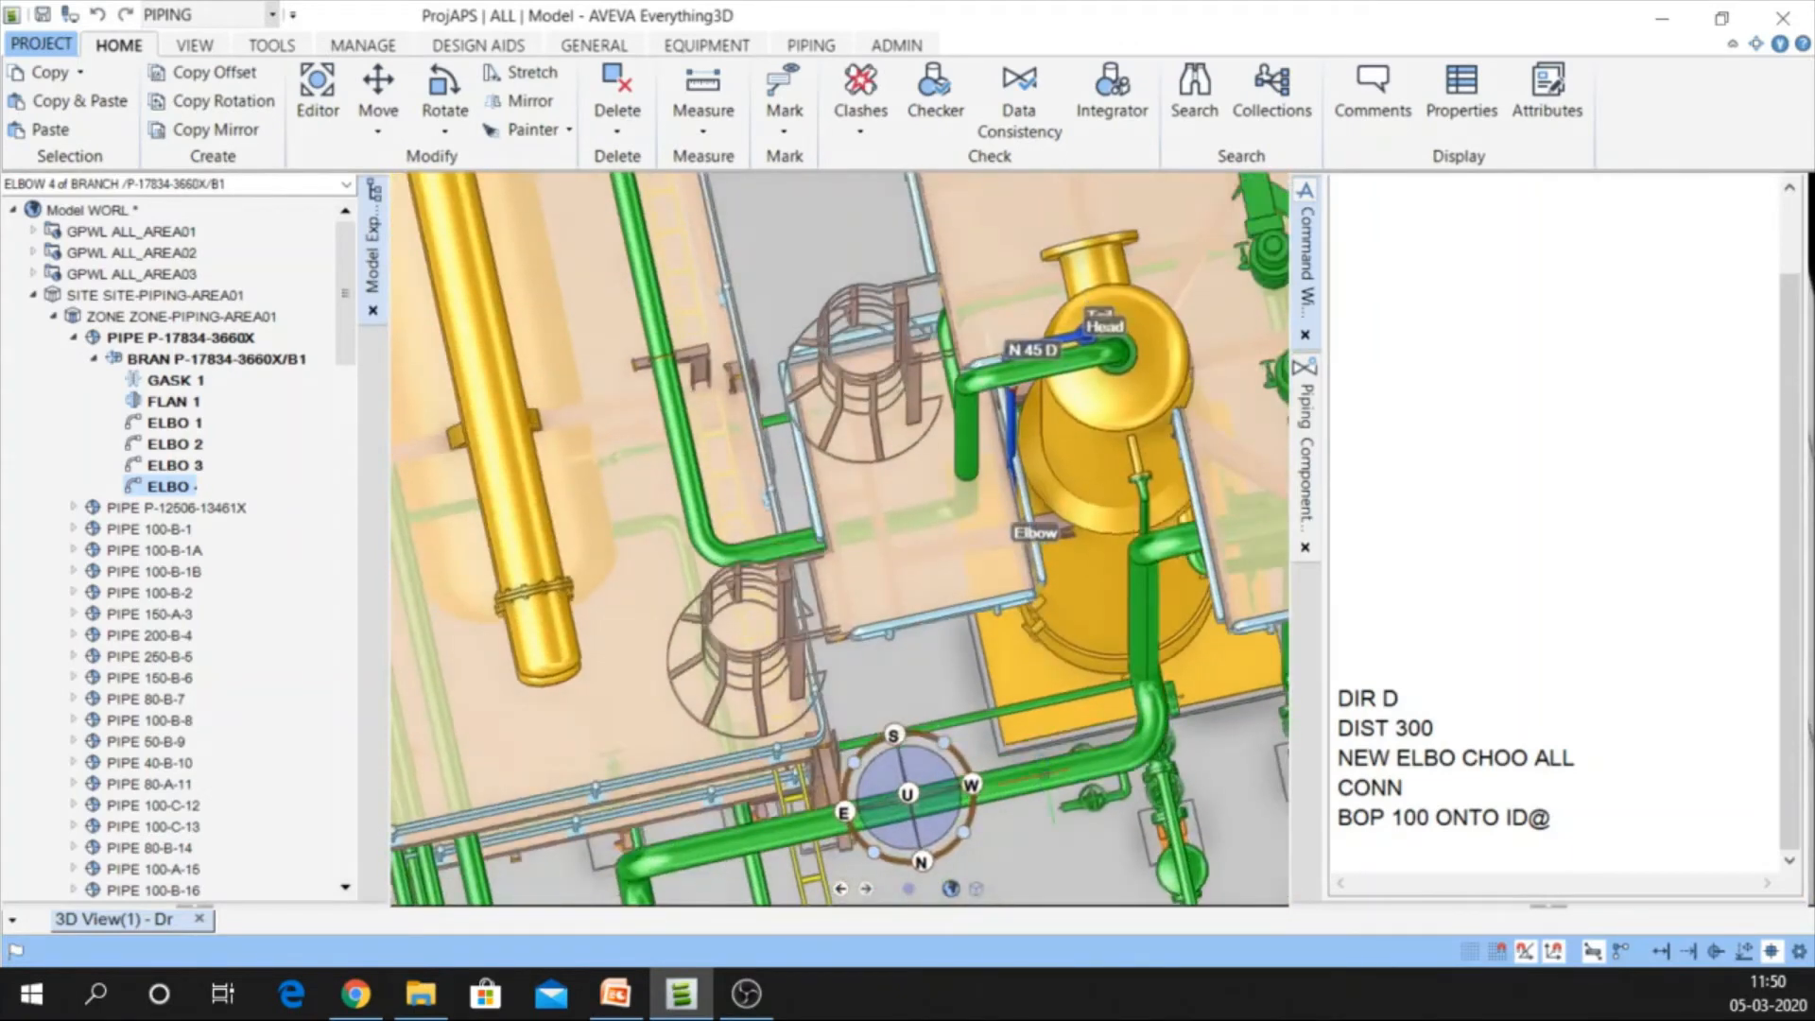
scroll(1059, 340, "up", 3)
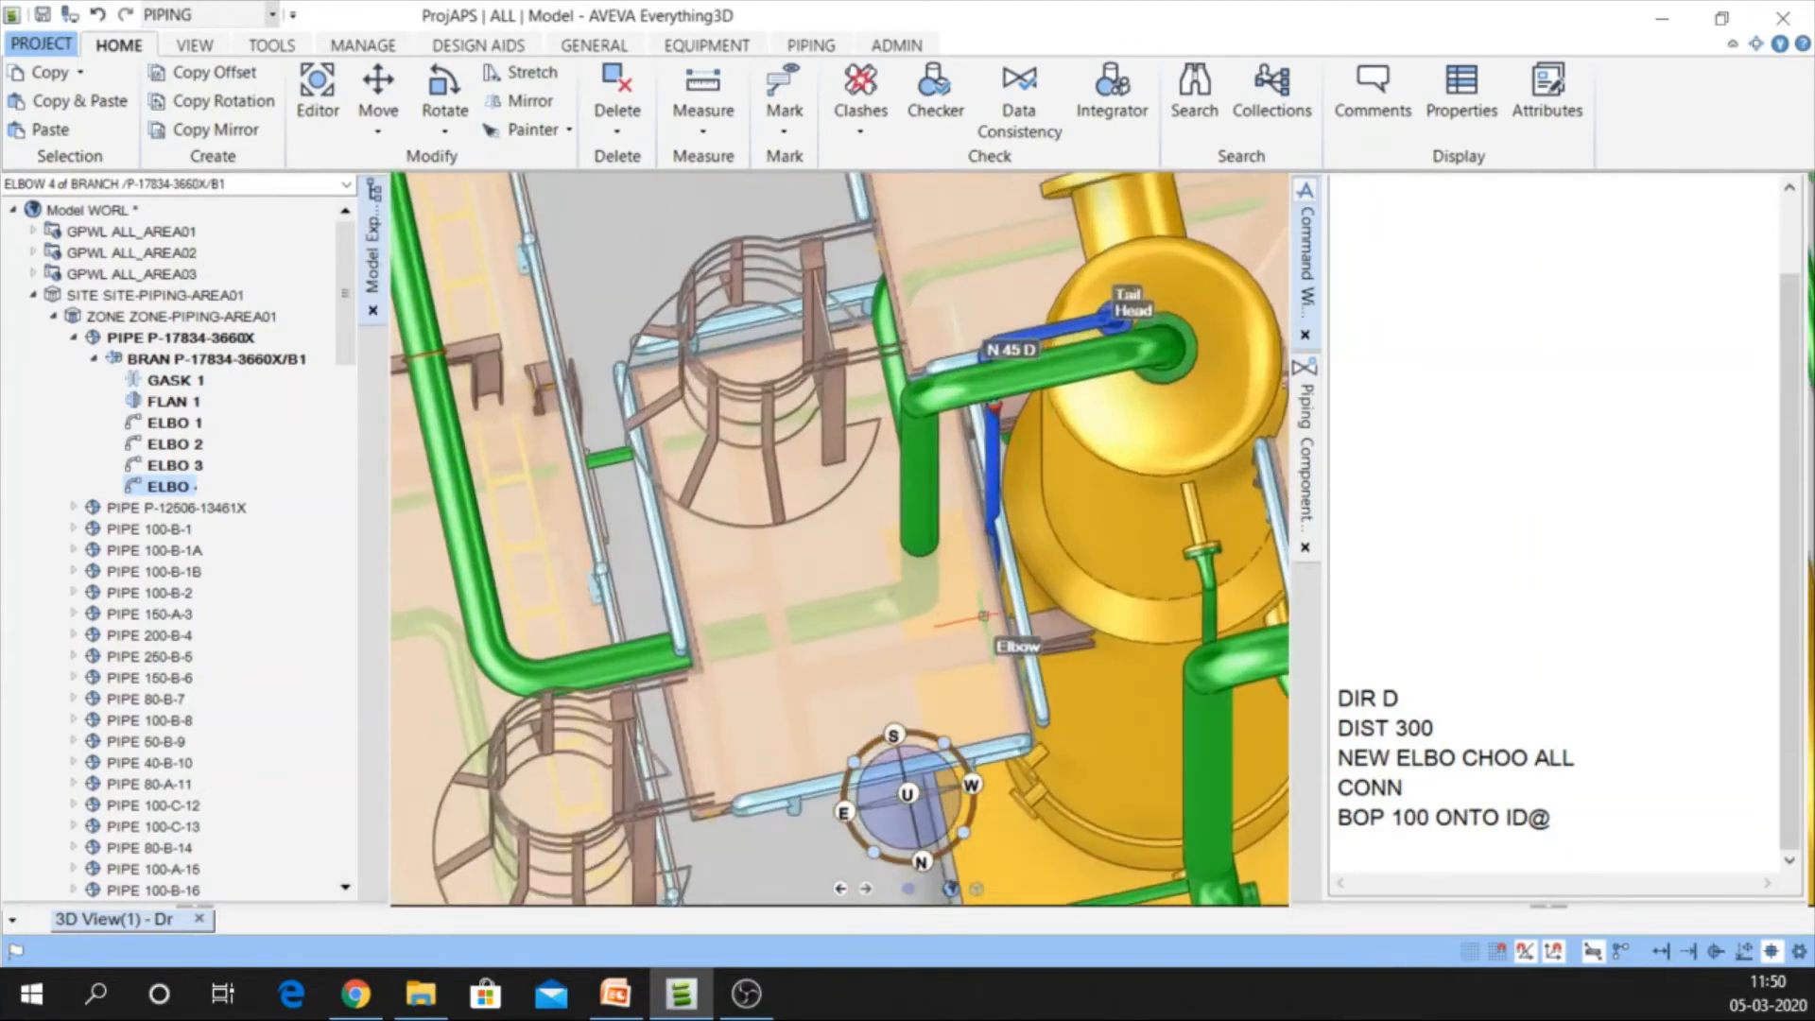
Move the second elbow 150 mm east with the command BY E 150
scroll(1023, 305, "up", 5)
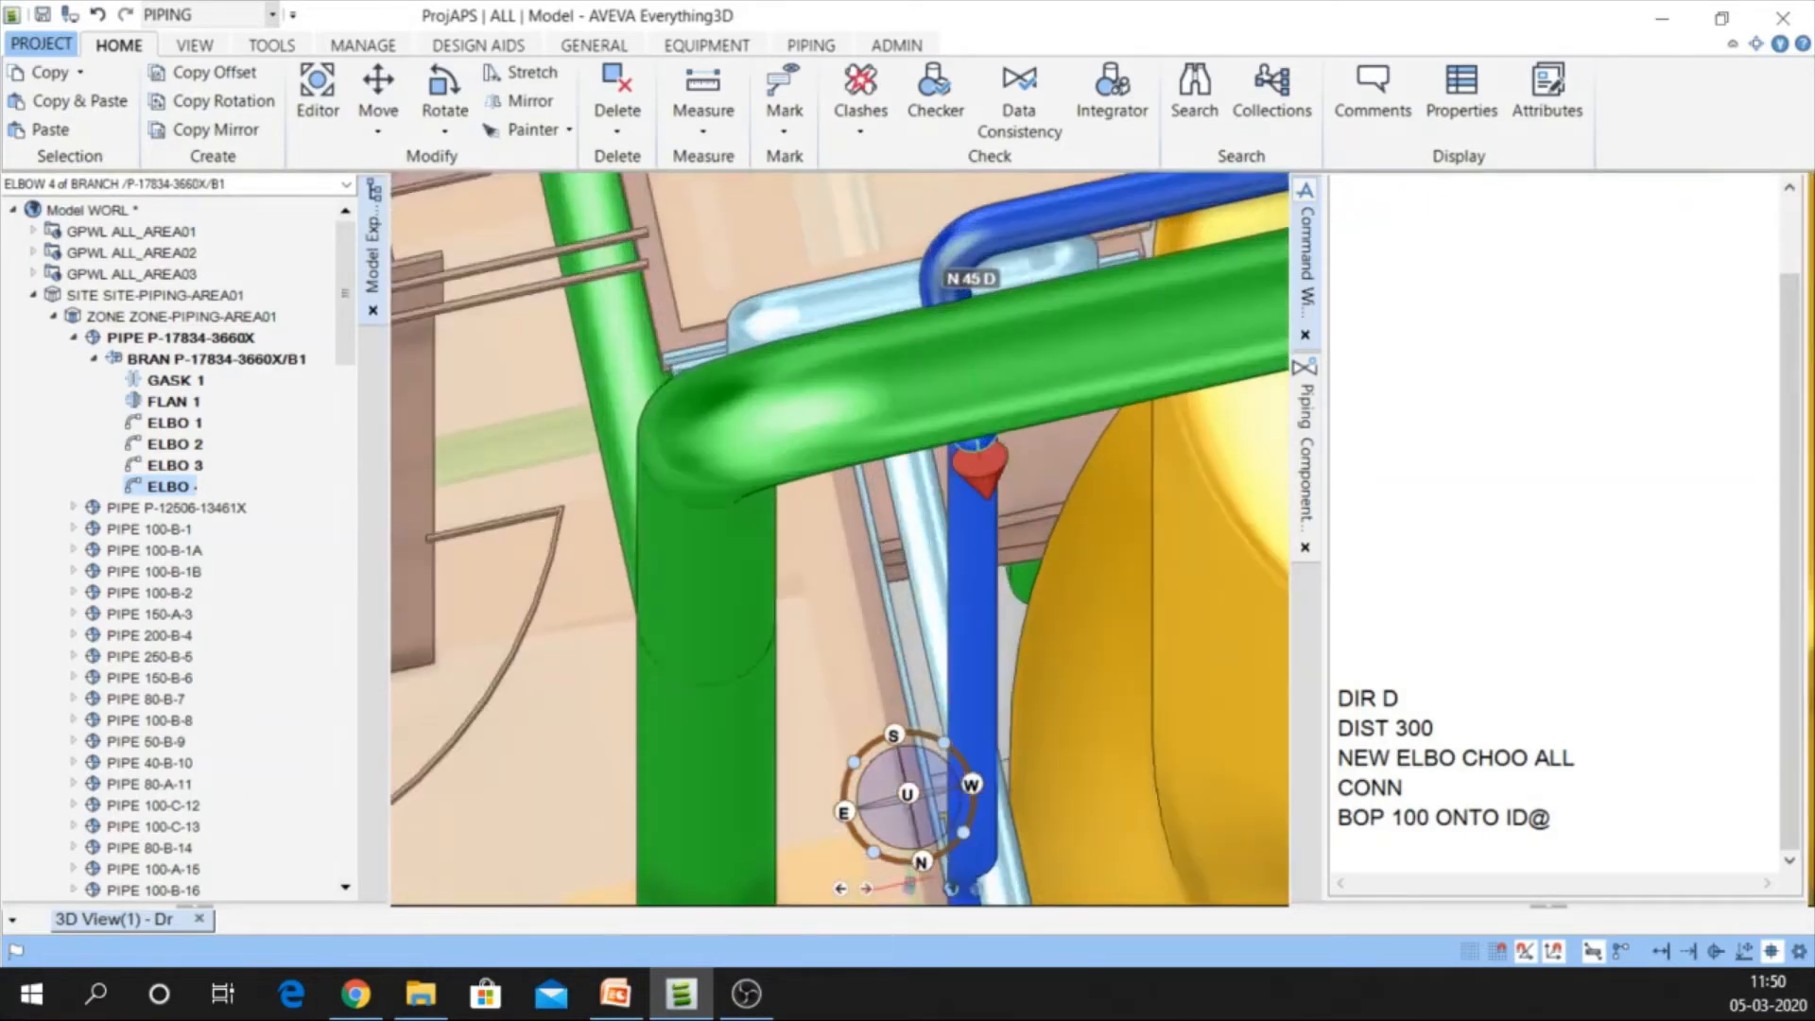
scroll(969, 355, "down", 5)
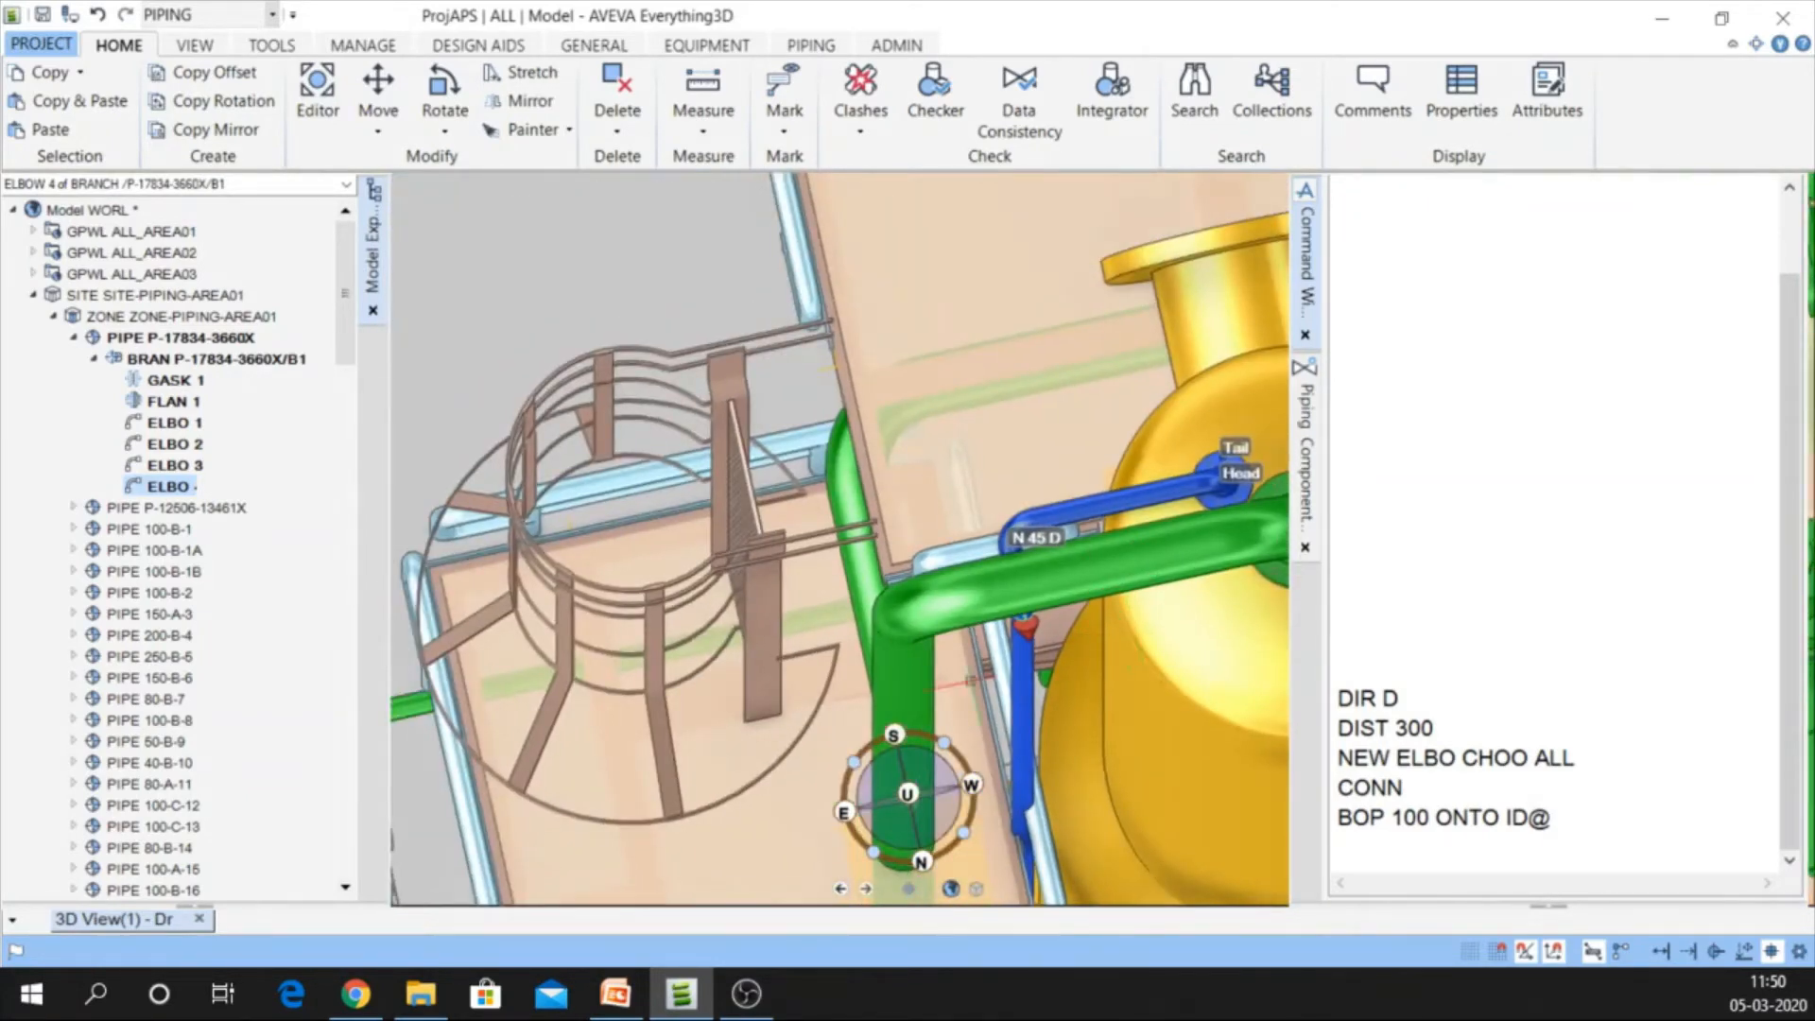
scroll(1086, 449, "up", 3)
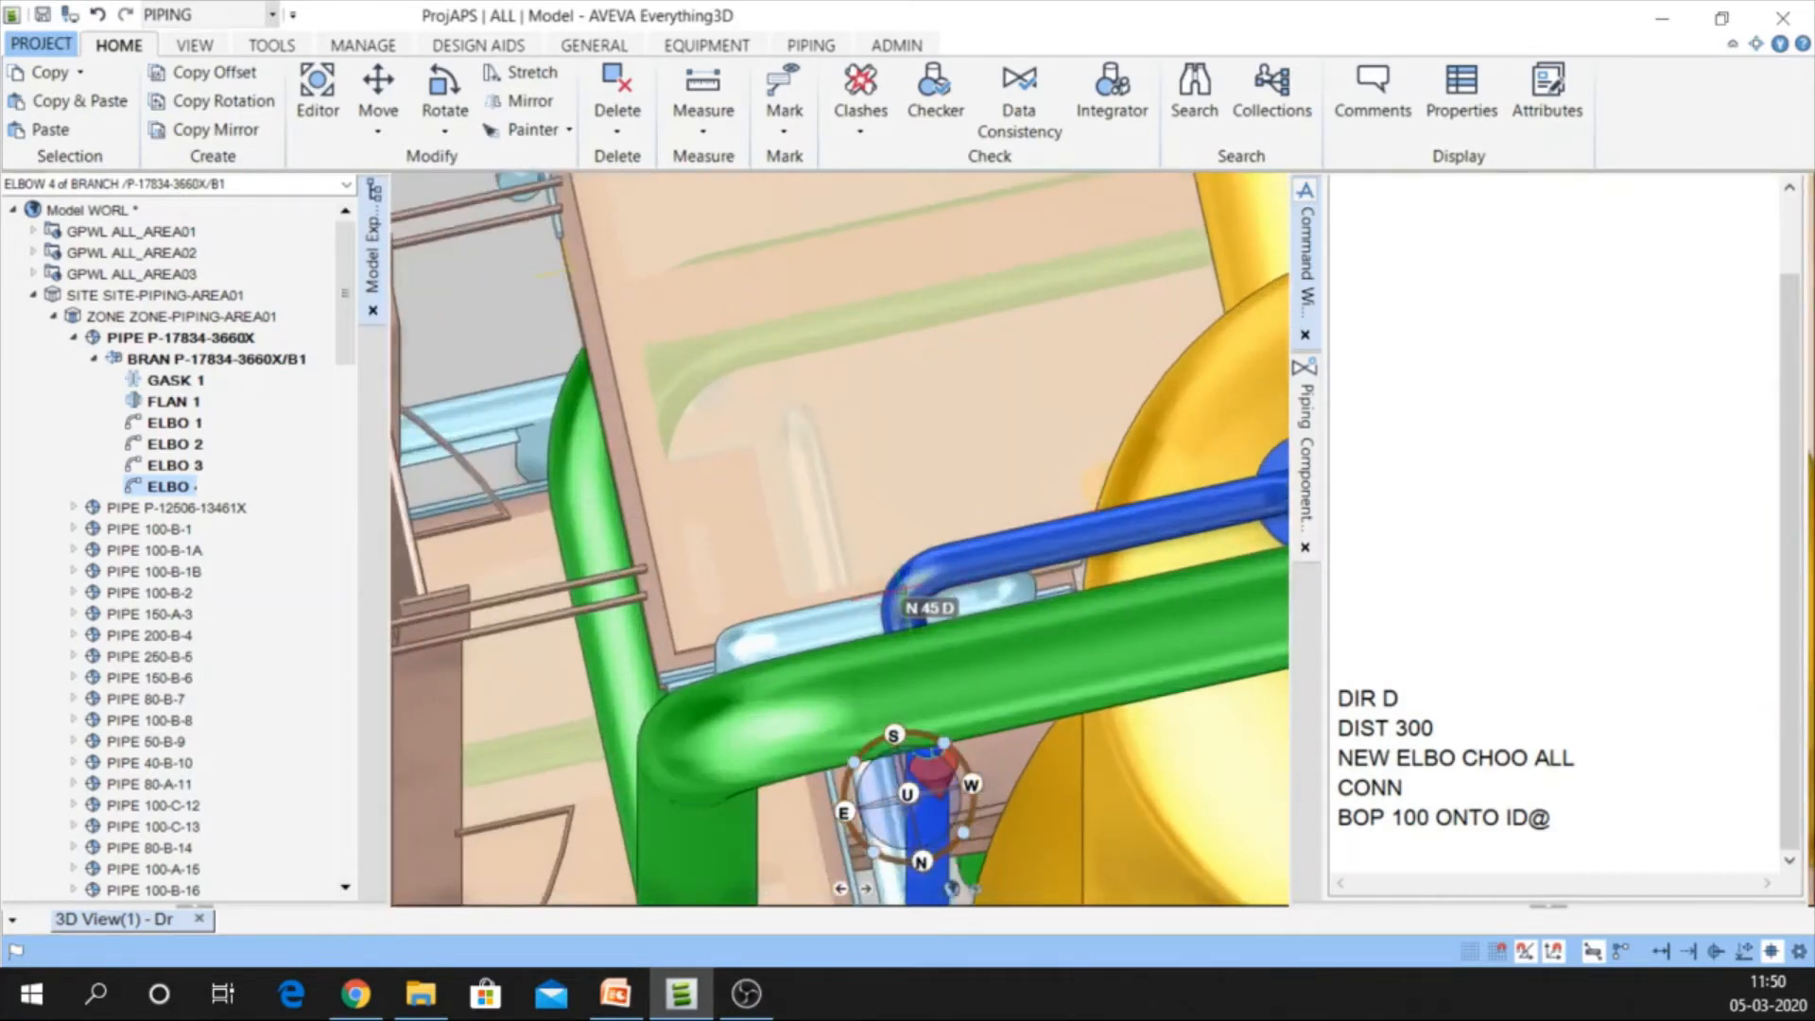
left_click(903, 594)
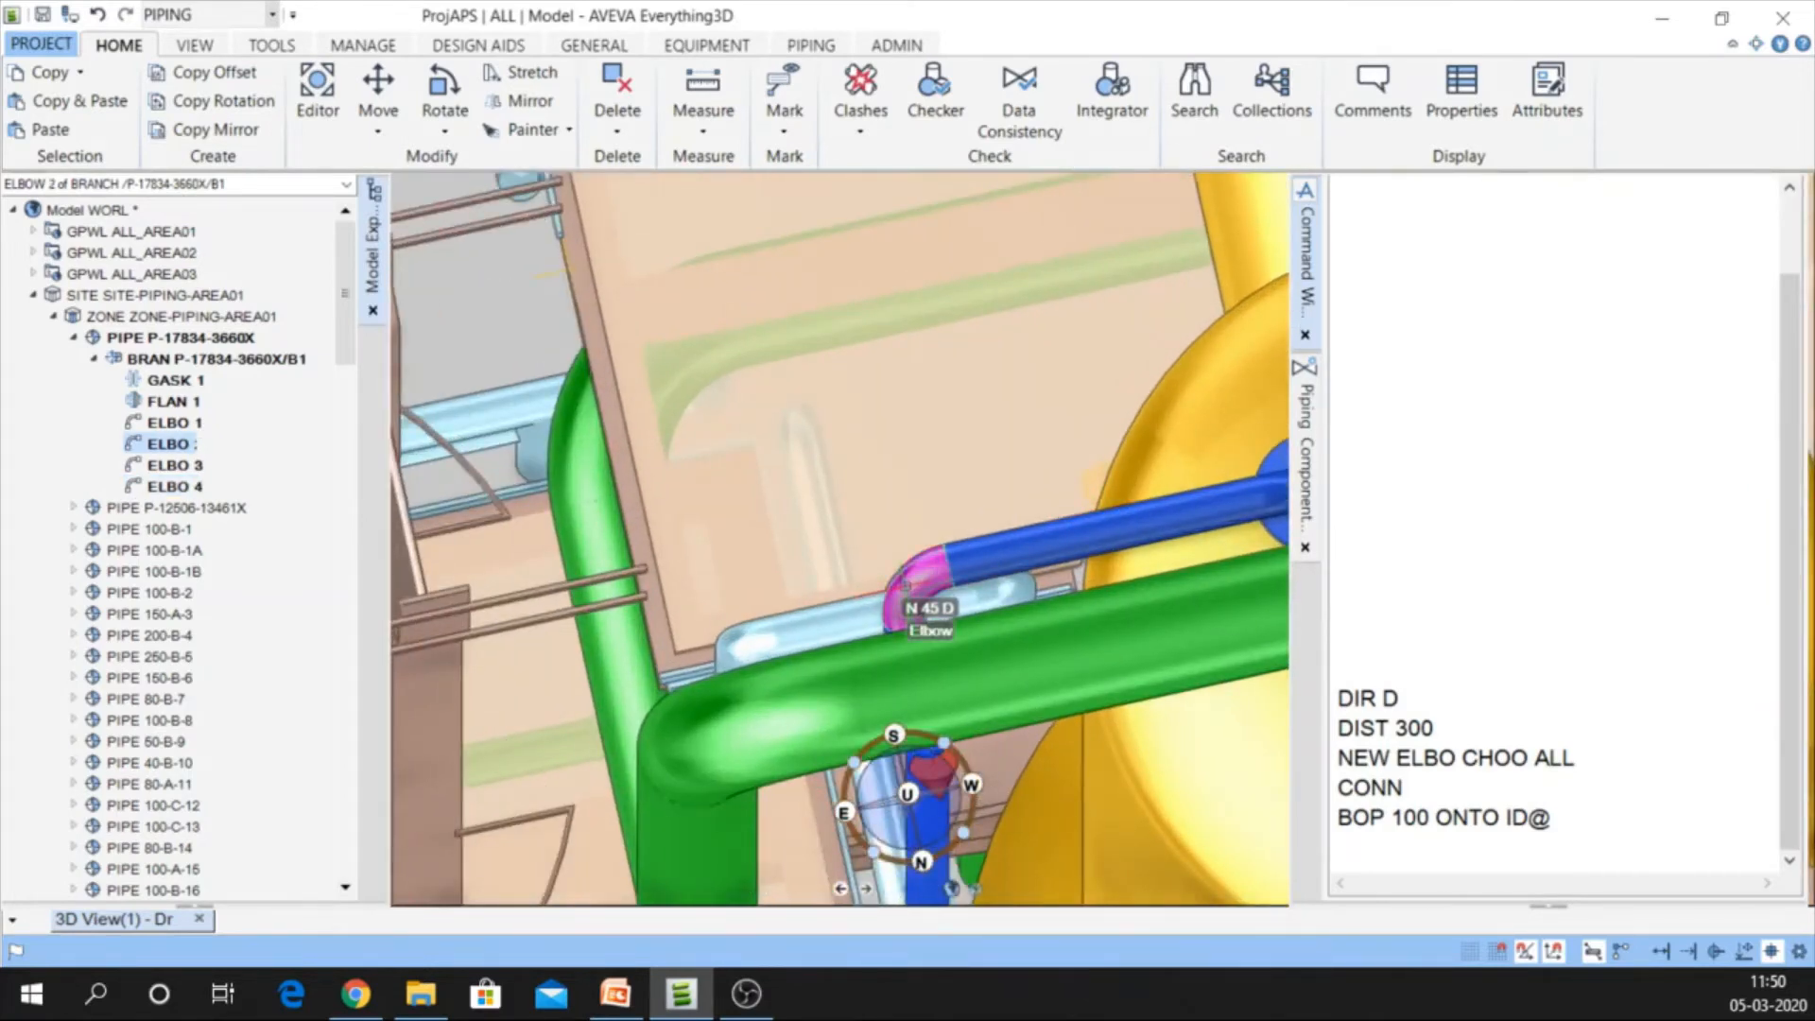
left_click(1373, 837)
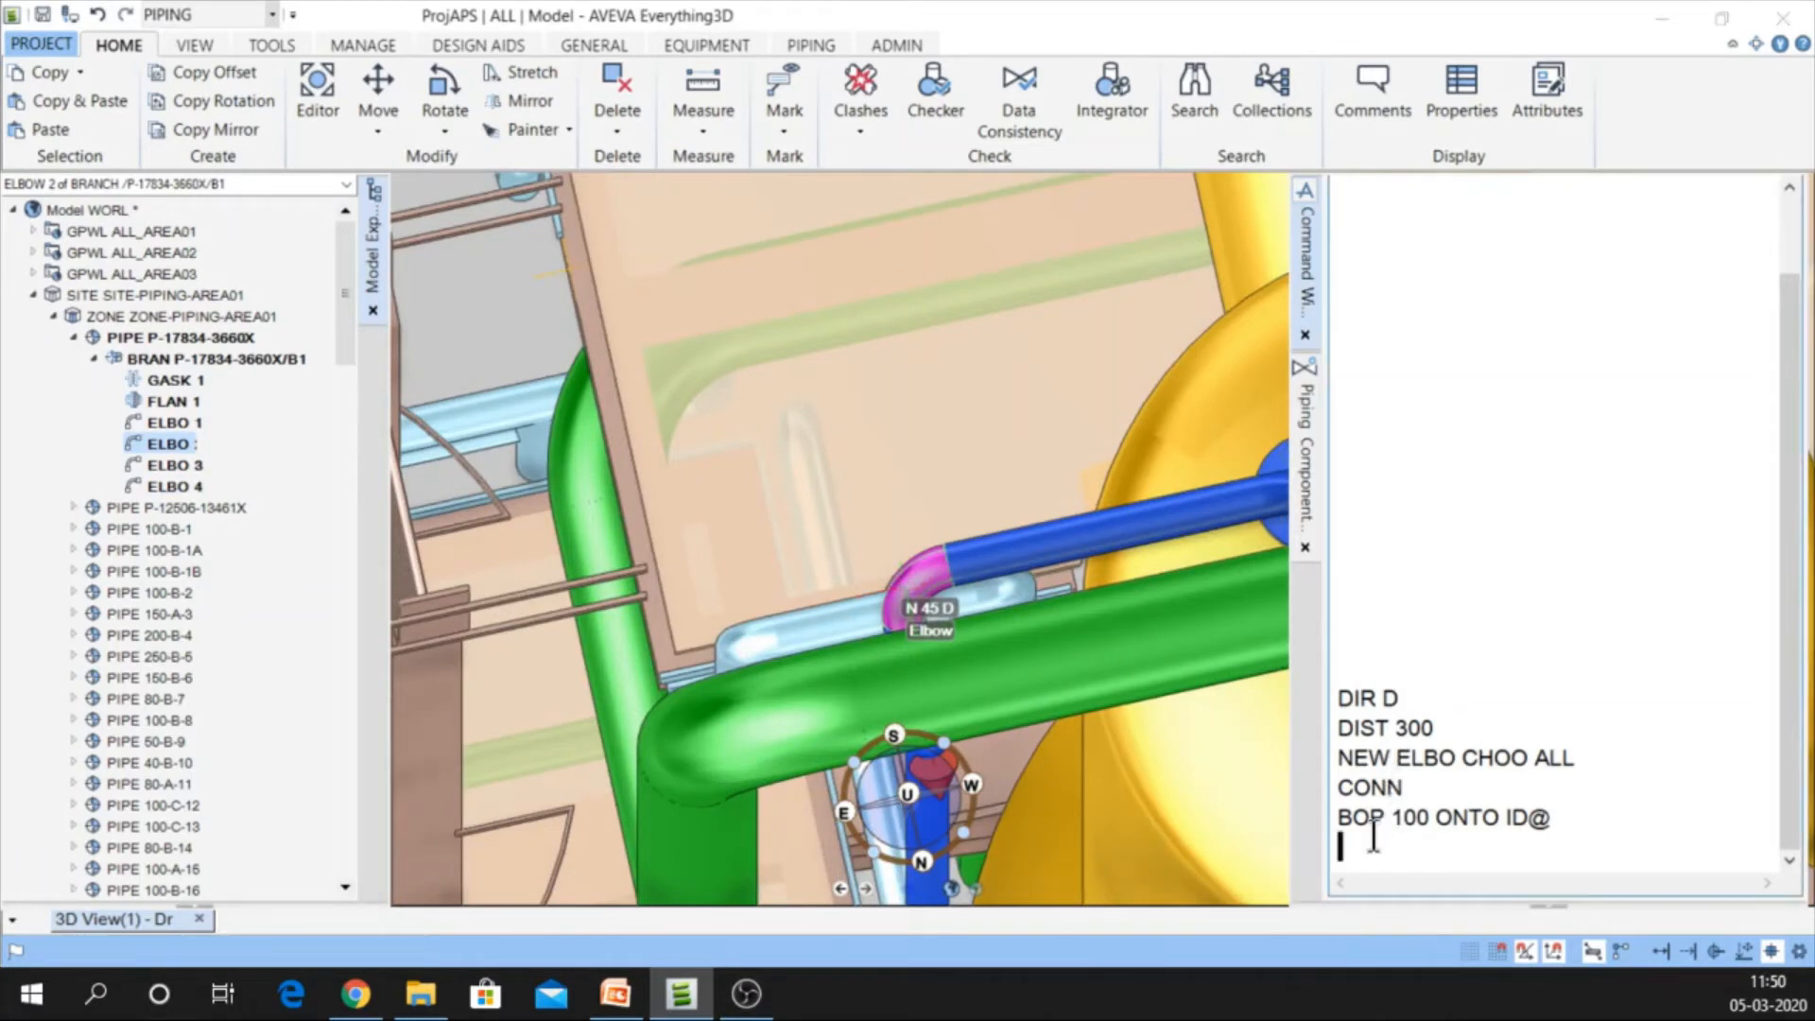
type("BY E 150")
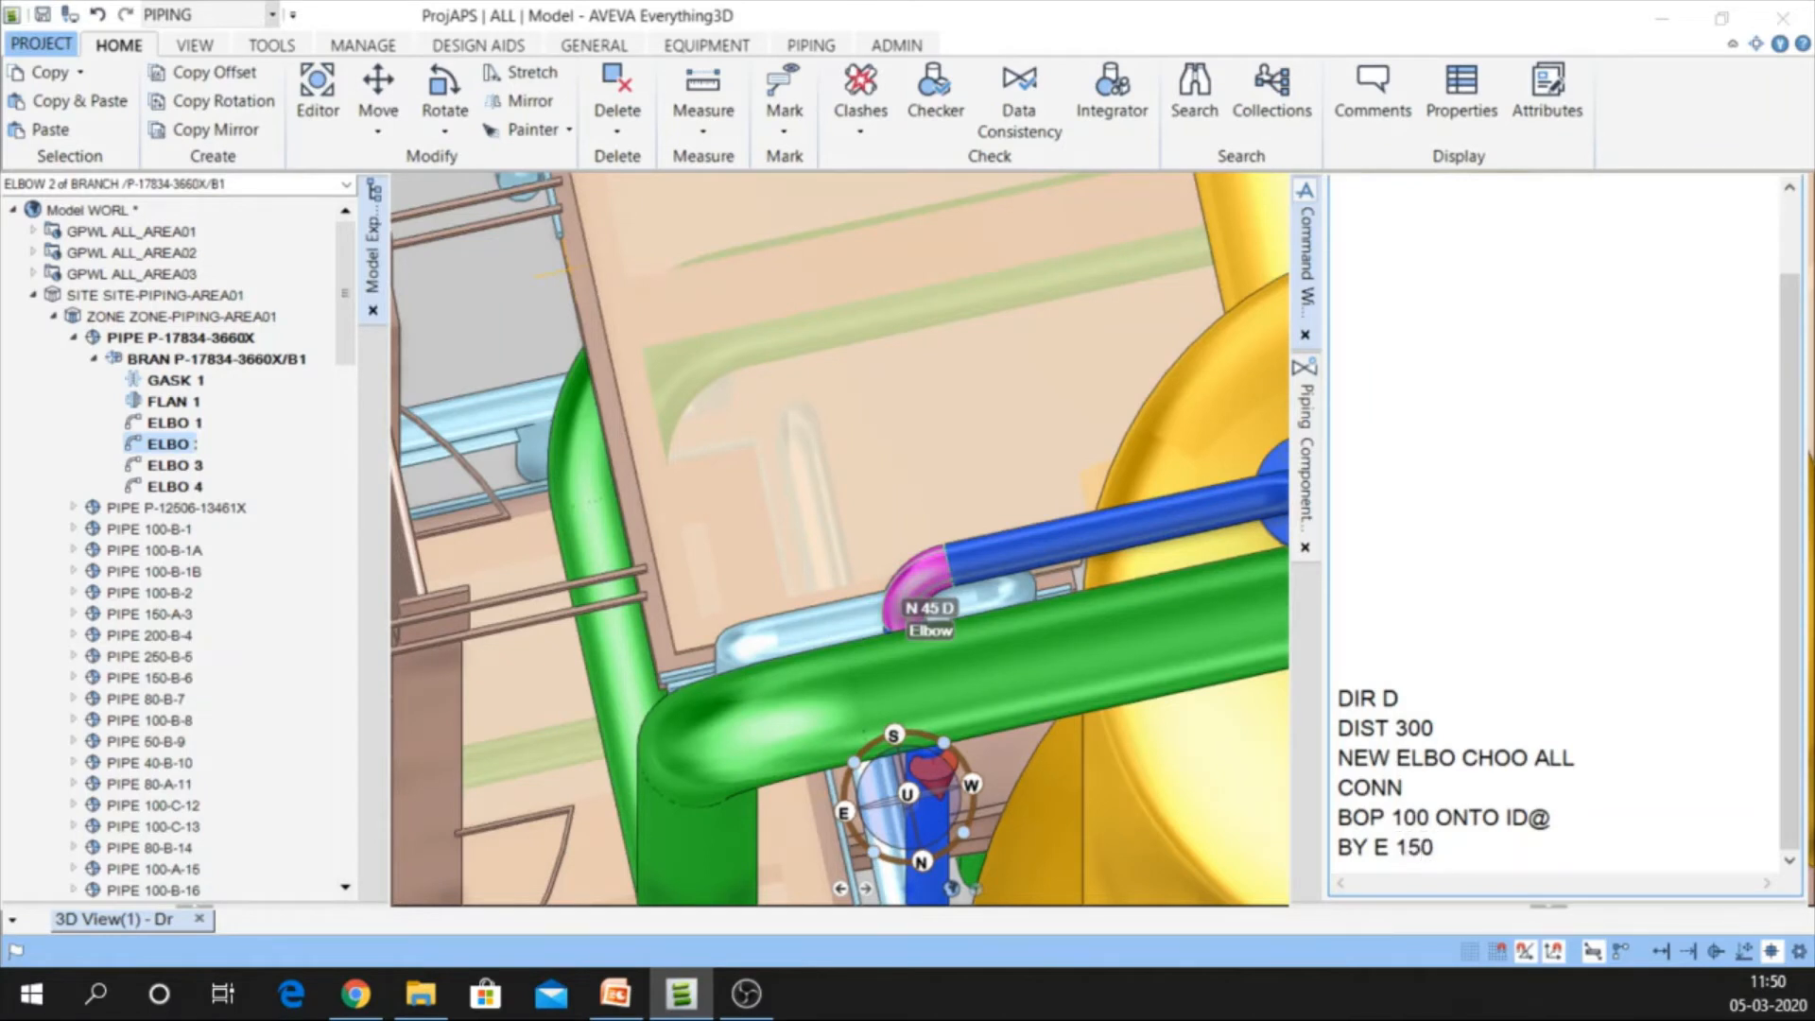
key("Return")
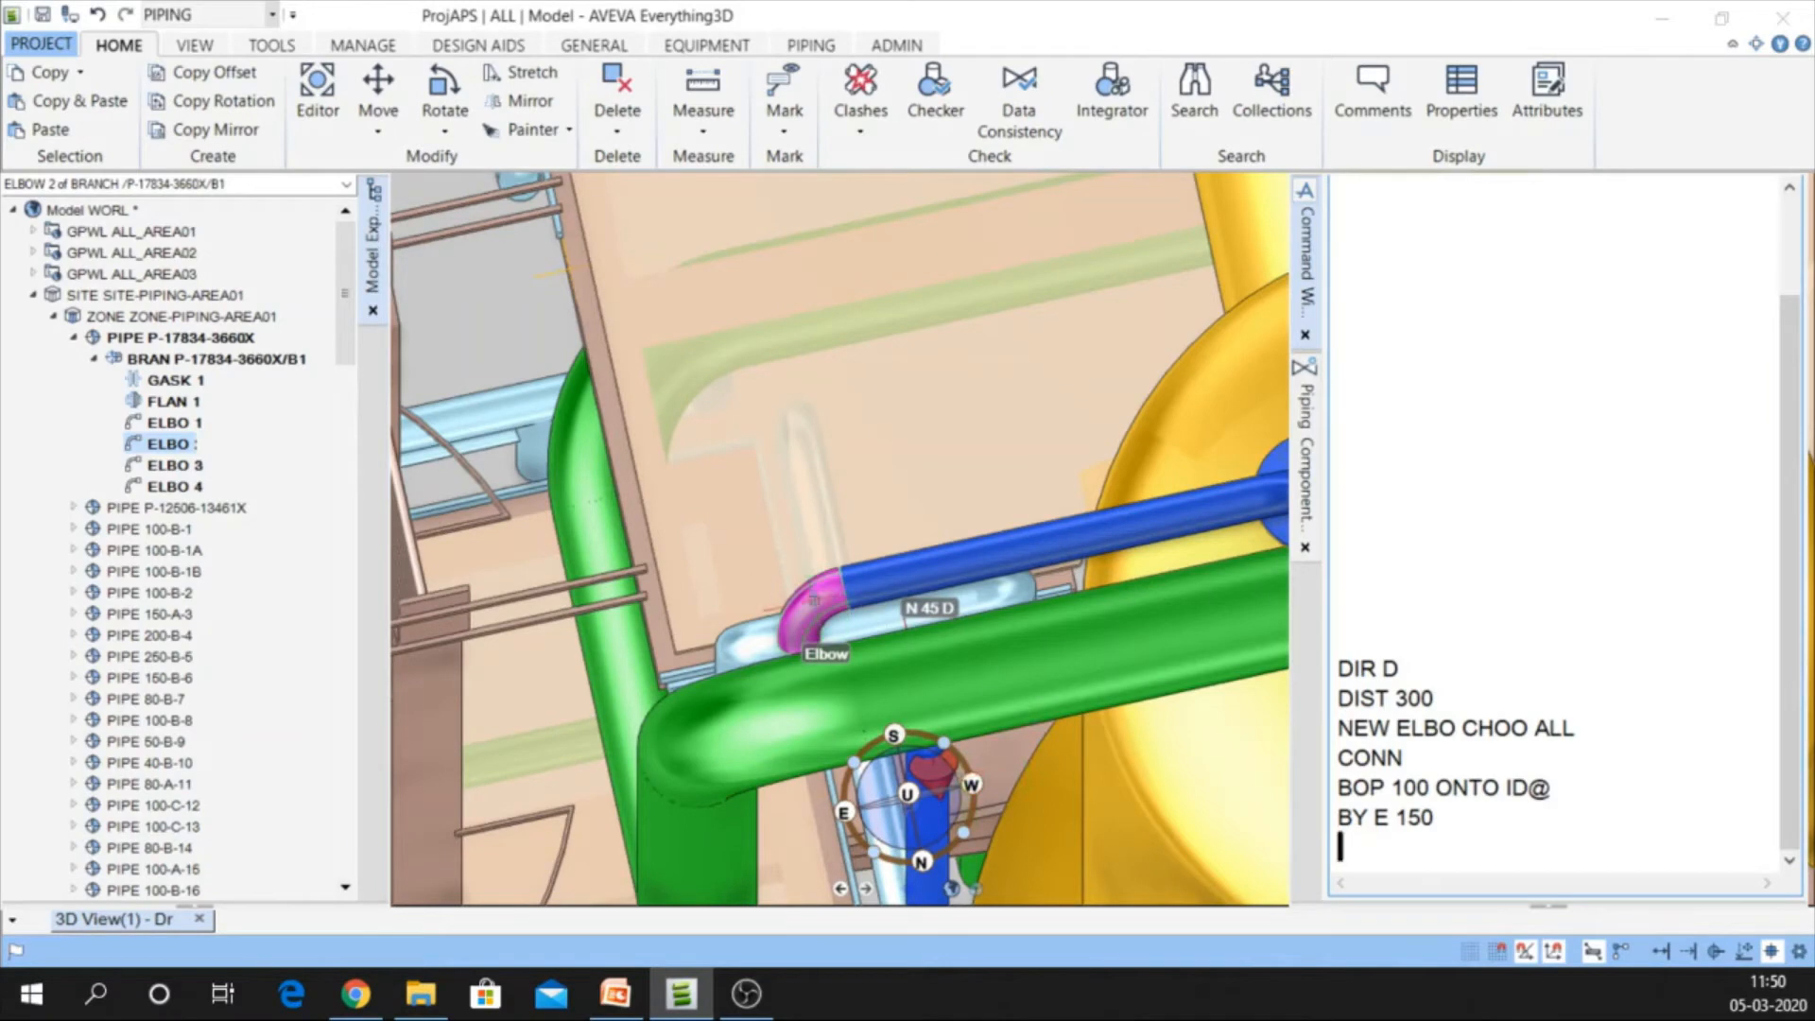
Realign the third and fourth elbows, each through its preceding elbow, by running NEX THRO CE twice
mouse_move(919, 507)
middle_mouse_down()
mouse_move(934, 477)
mouse_move(897, 517)
middle_mouse_up()
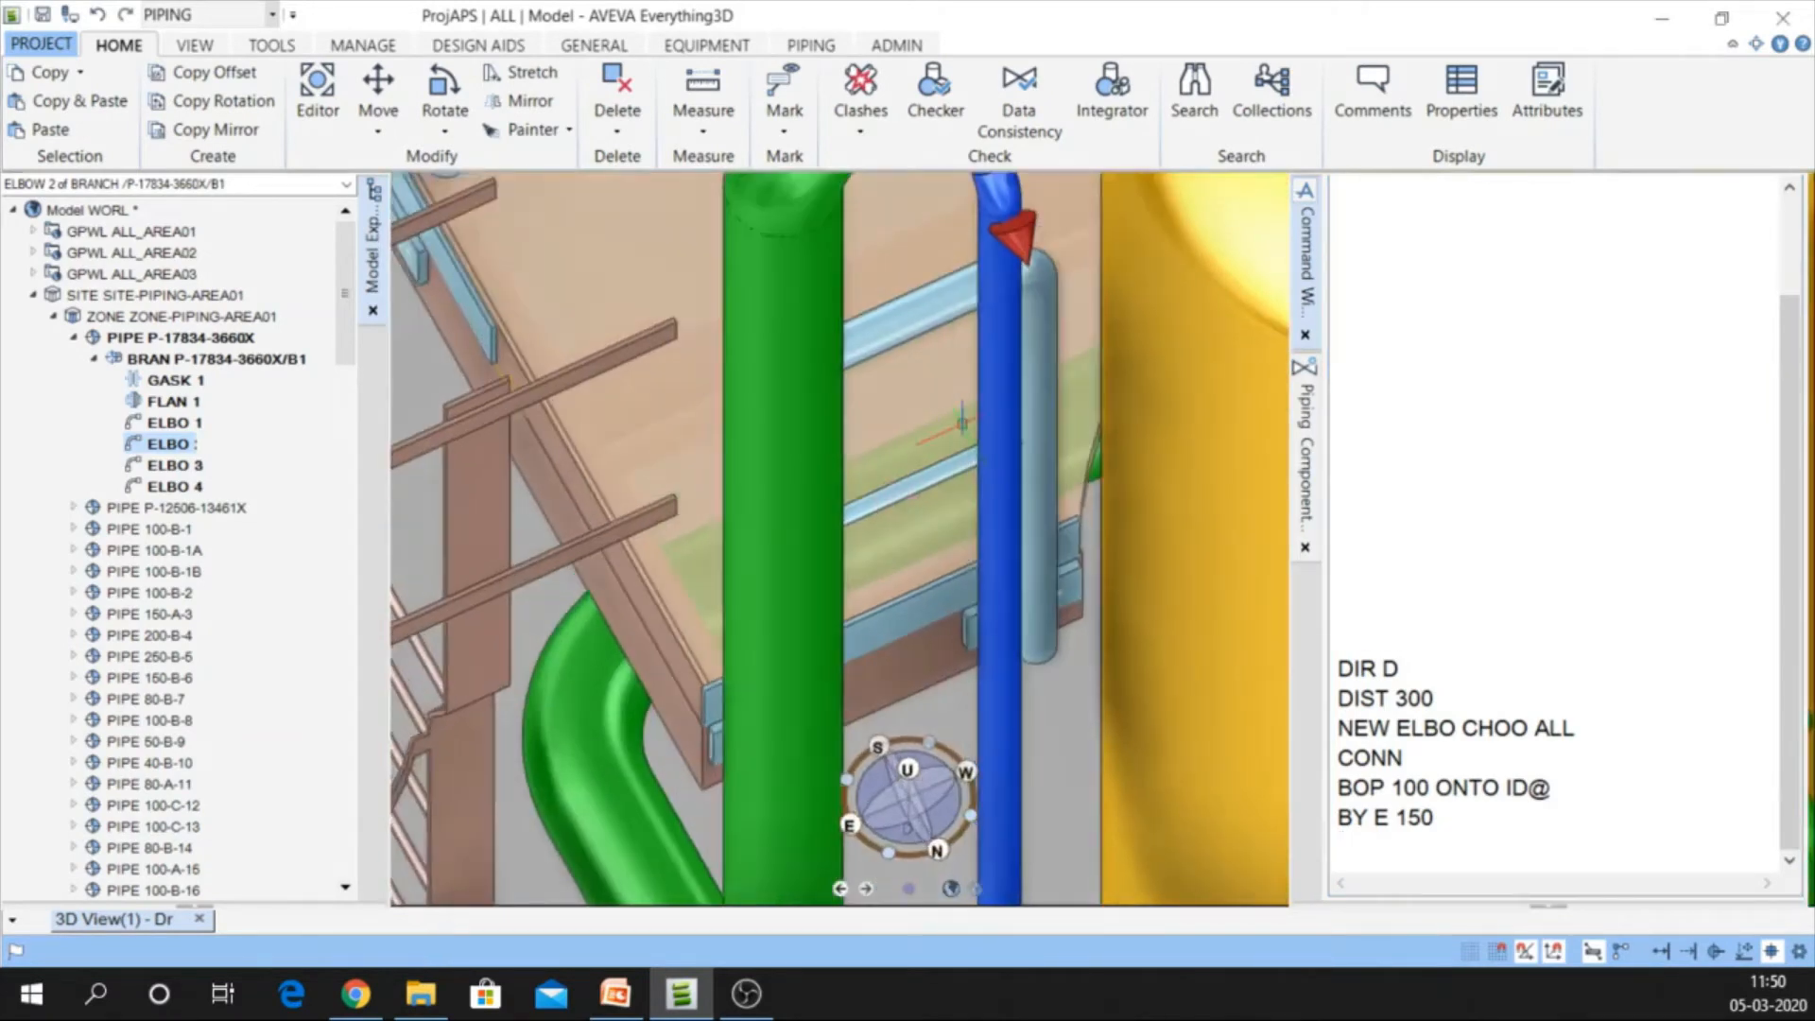
scroll(961, 420, "down", 5)
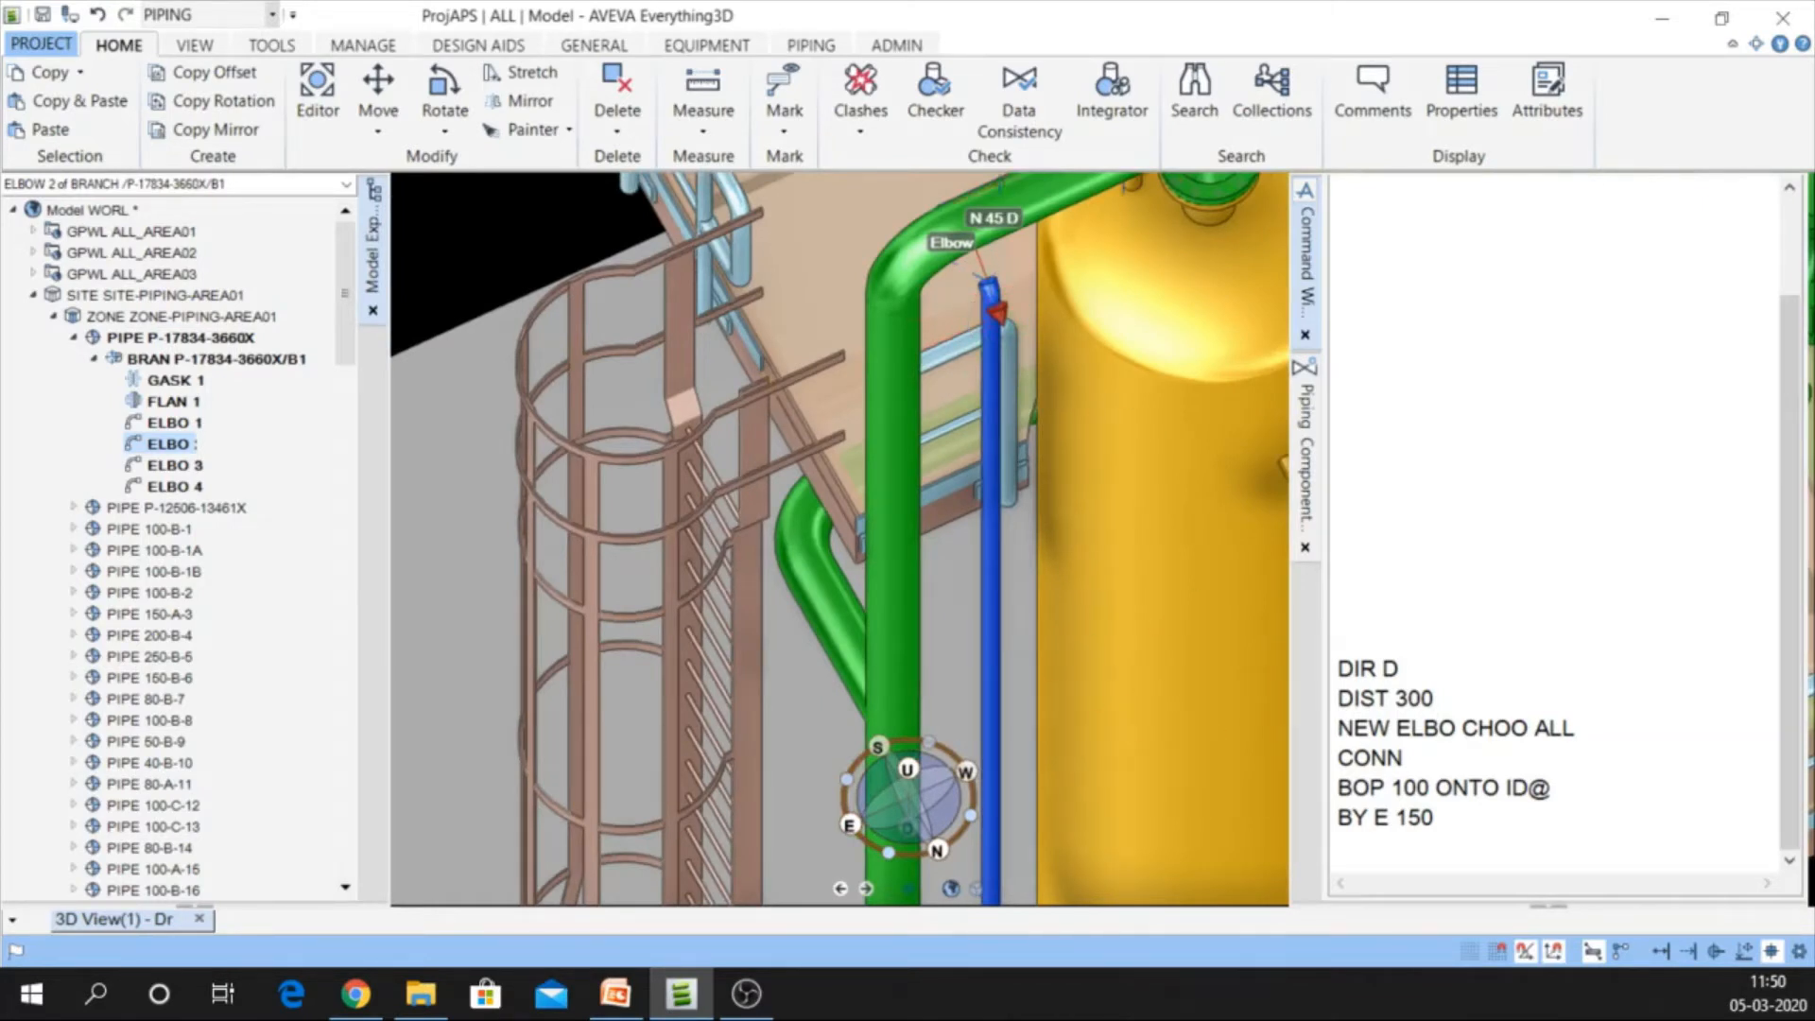
left_click(1364, 834)
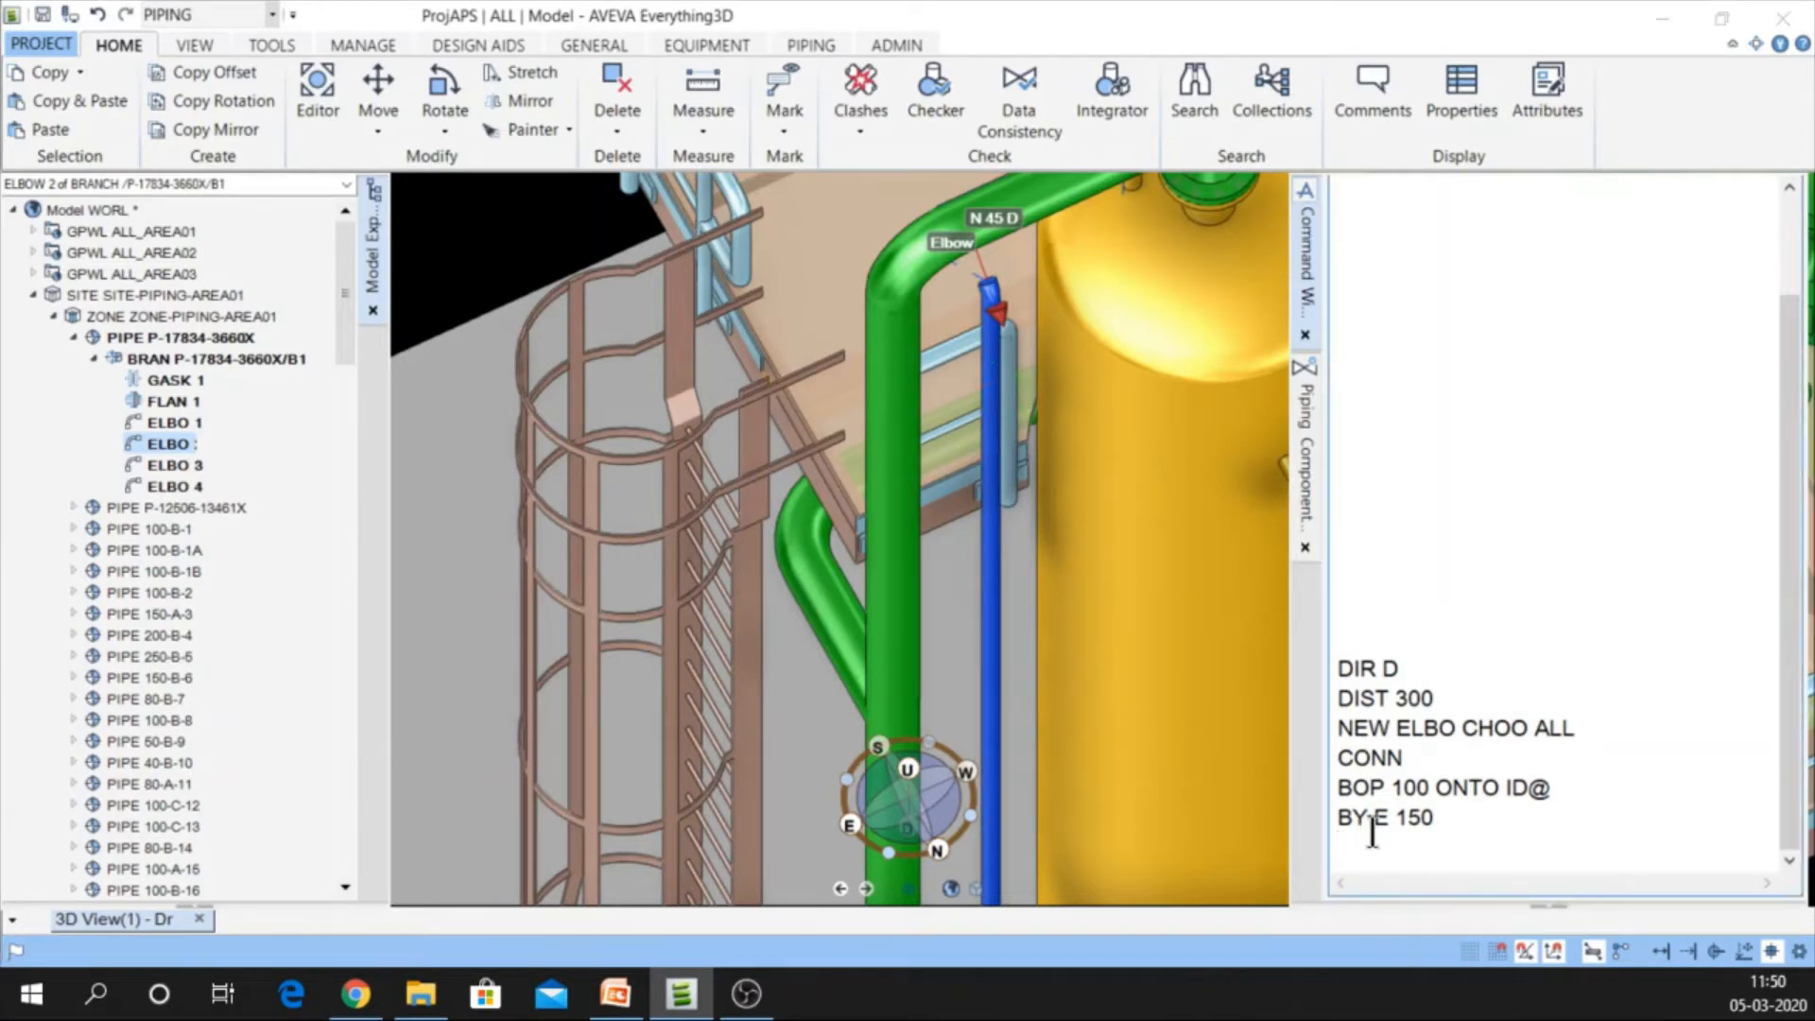
type("NEX THRO CE")
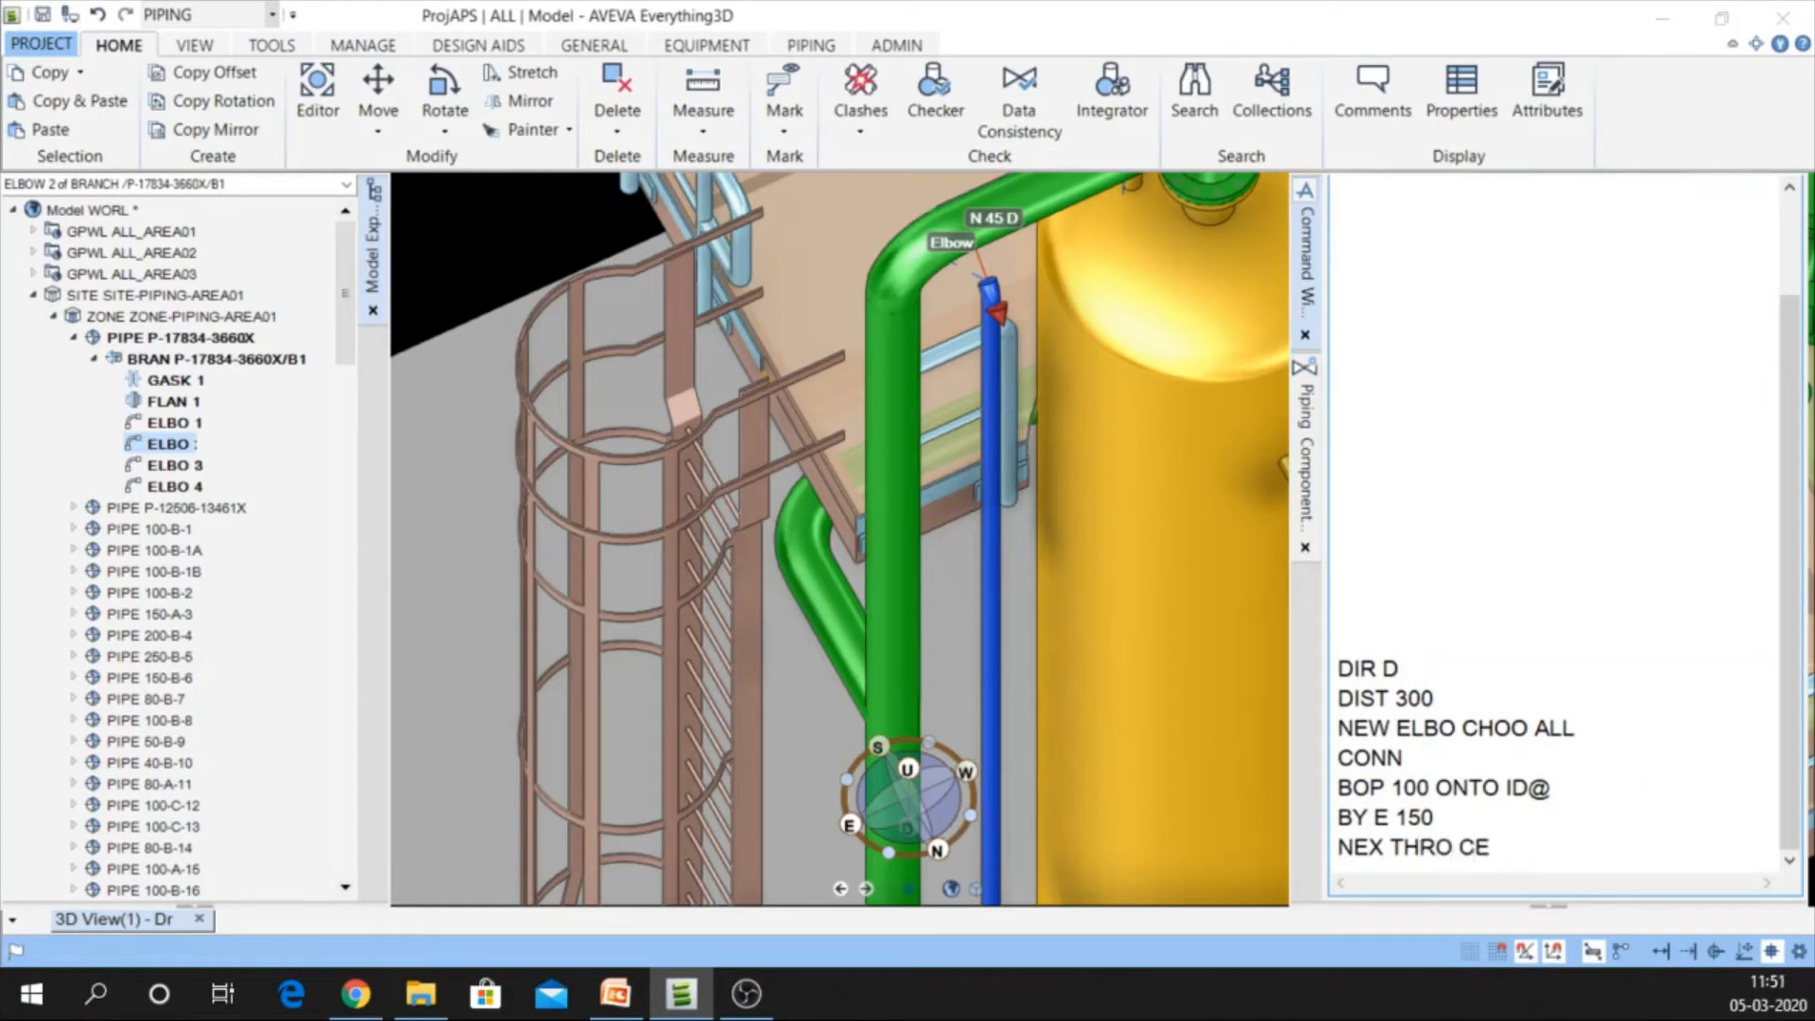
key("Return")
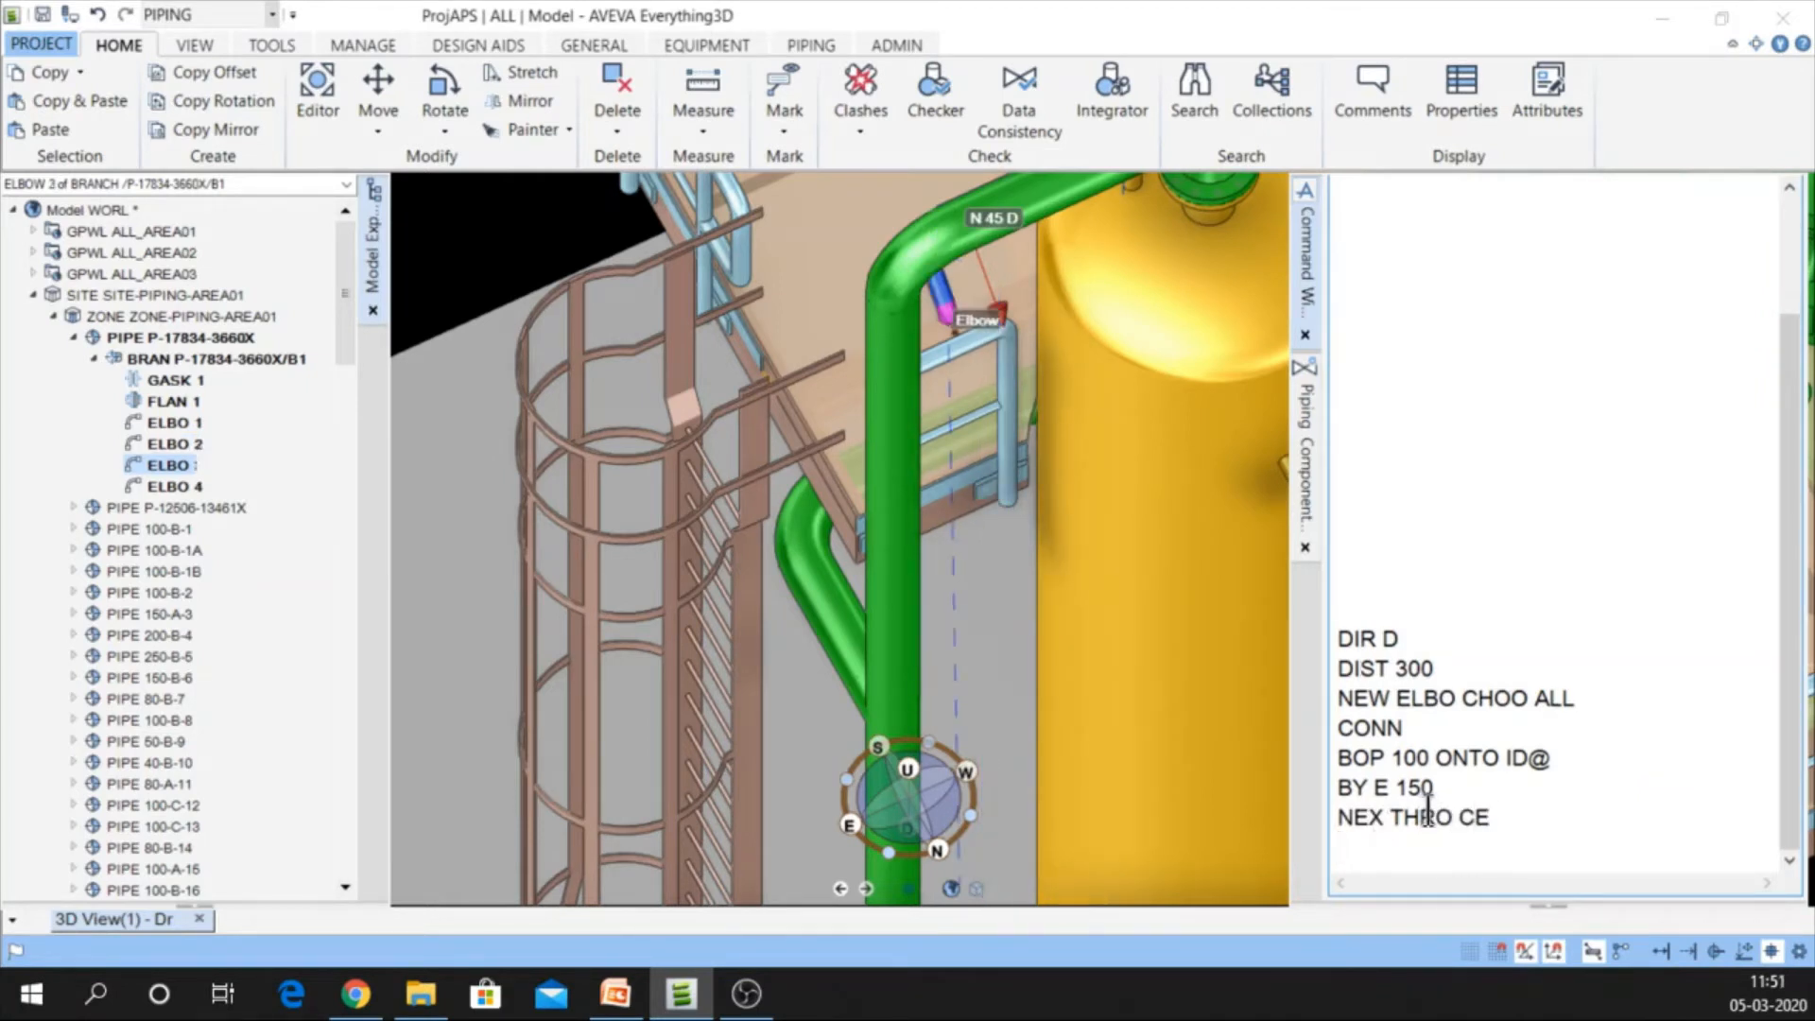
left_click(1491, 814)
key("Return")
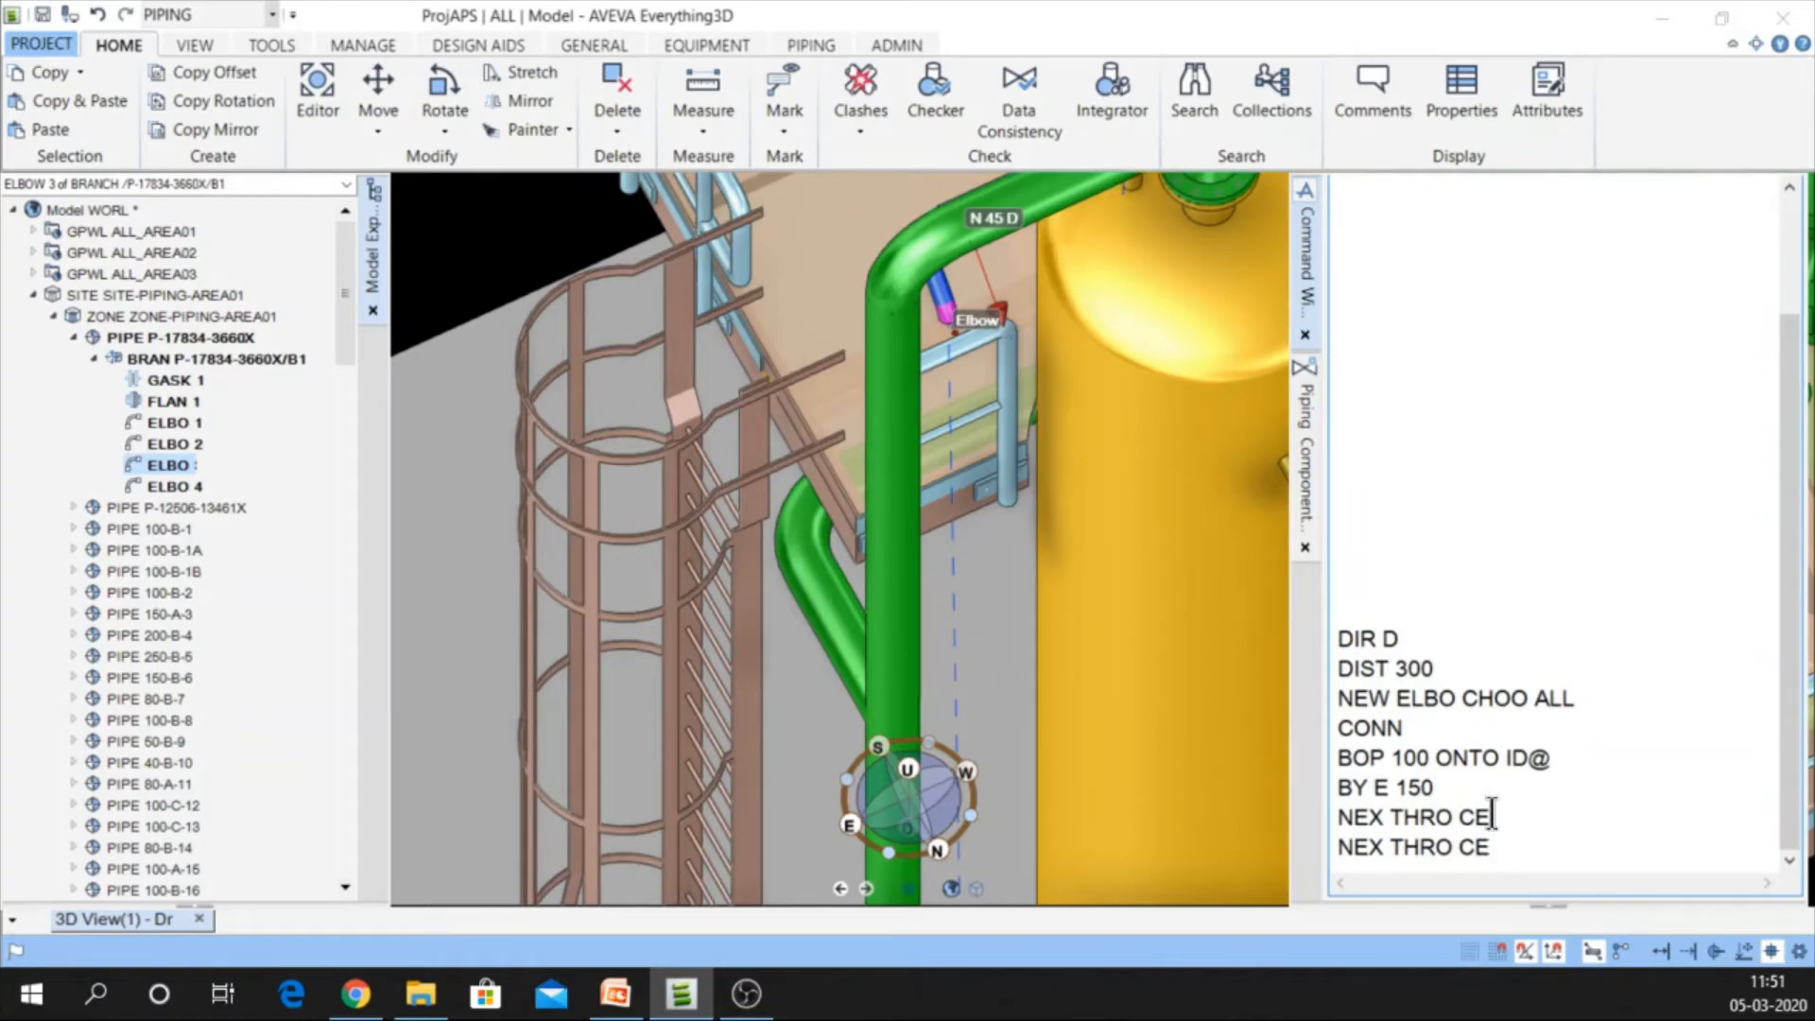
key("Return")
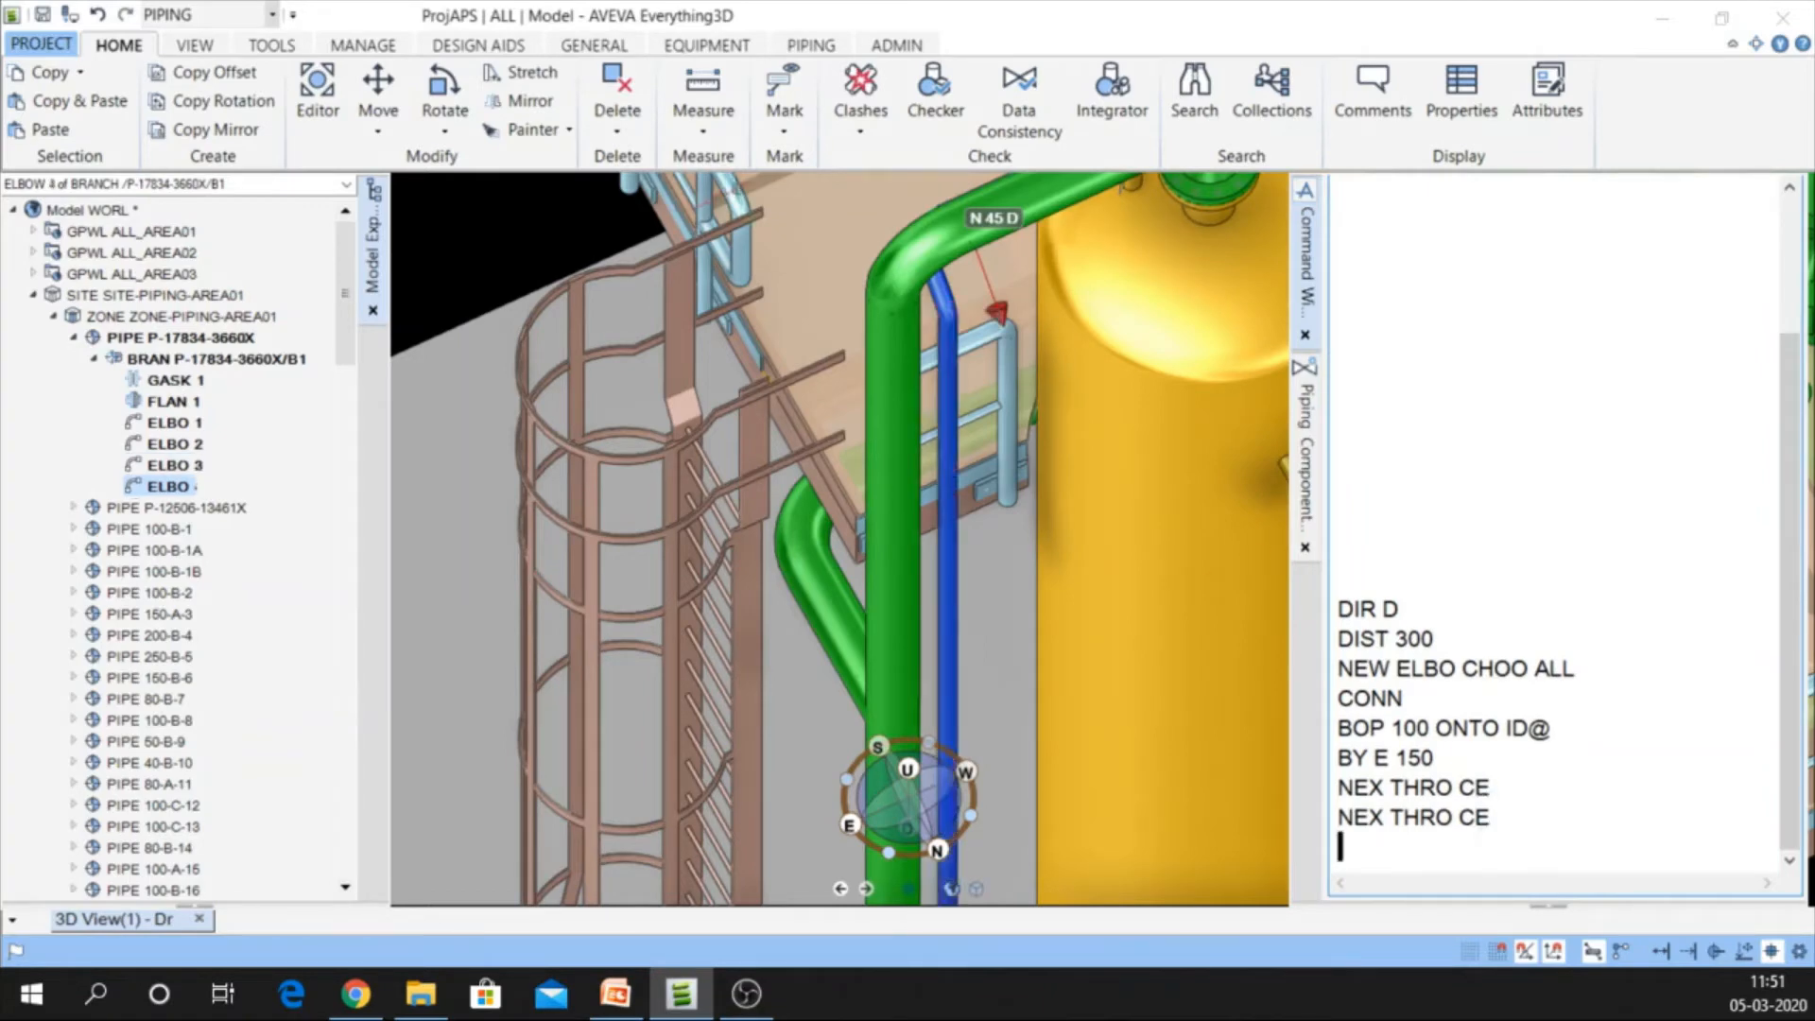
Examine the realigned branch along the column, from the top platform down to the fourth elbow
scroll(759, 193, "down", 4)
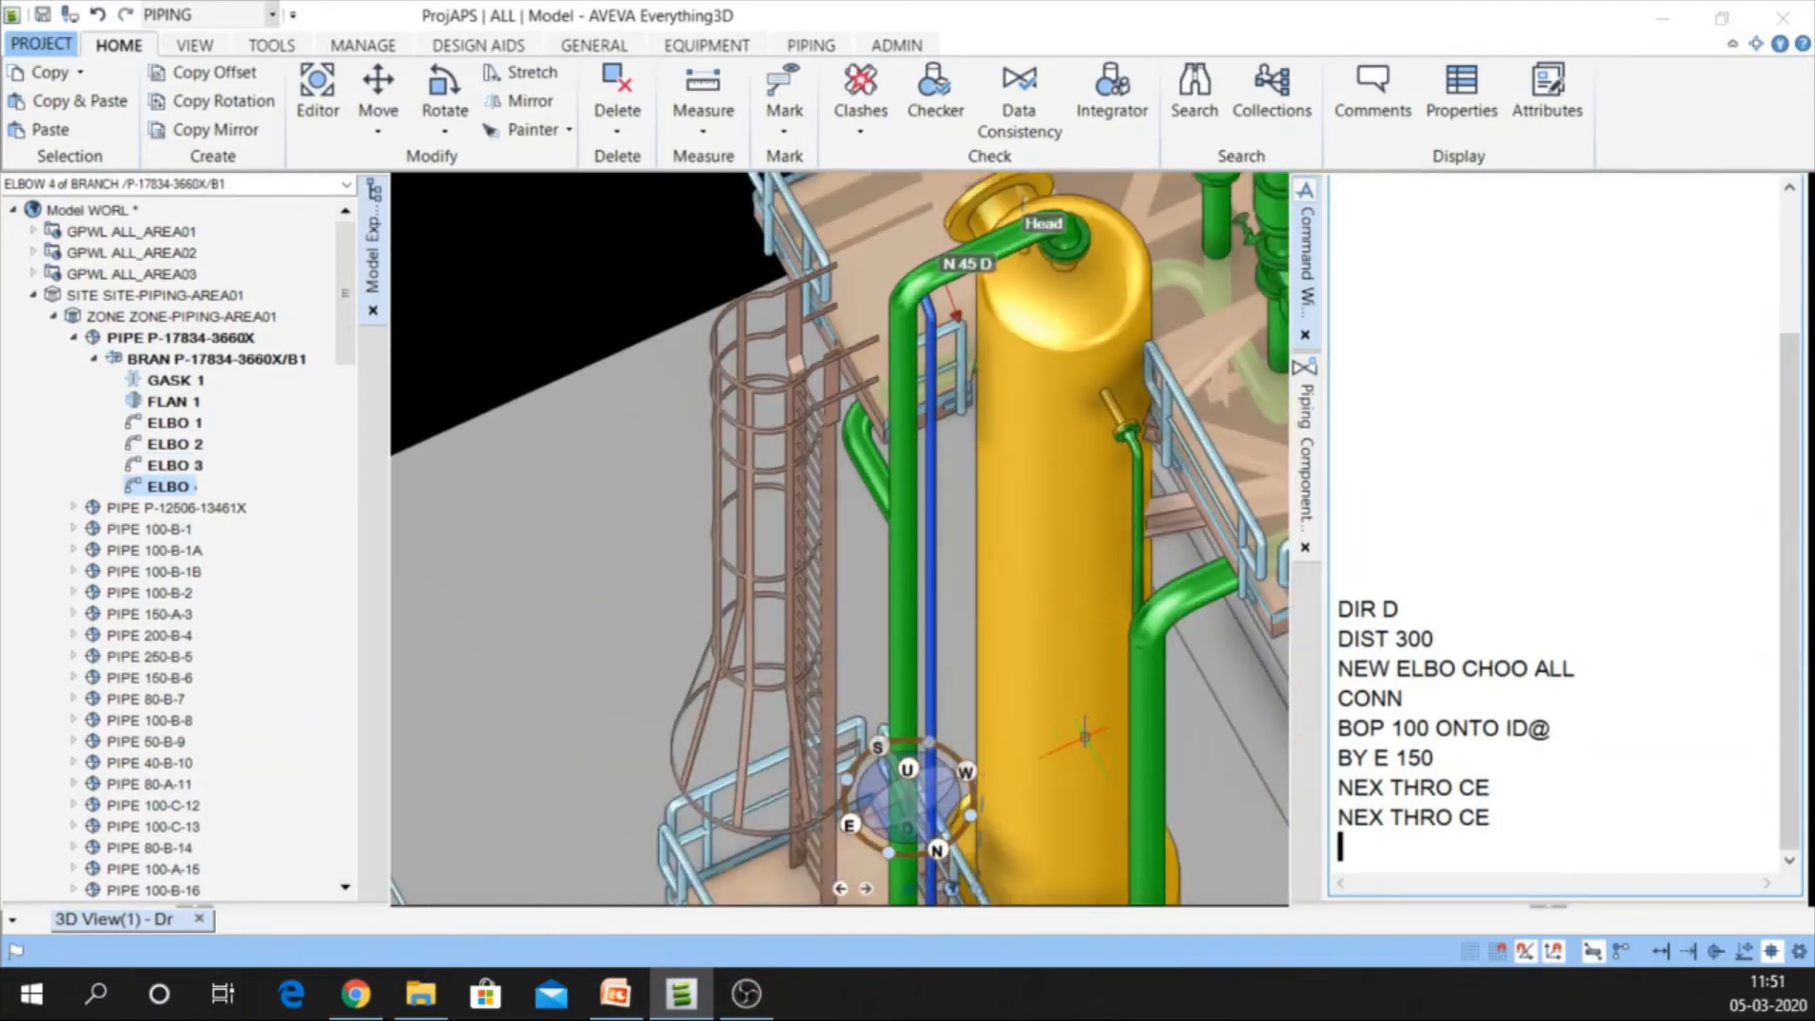
scroll(1063, 747, "up", 6)
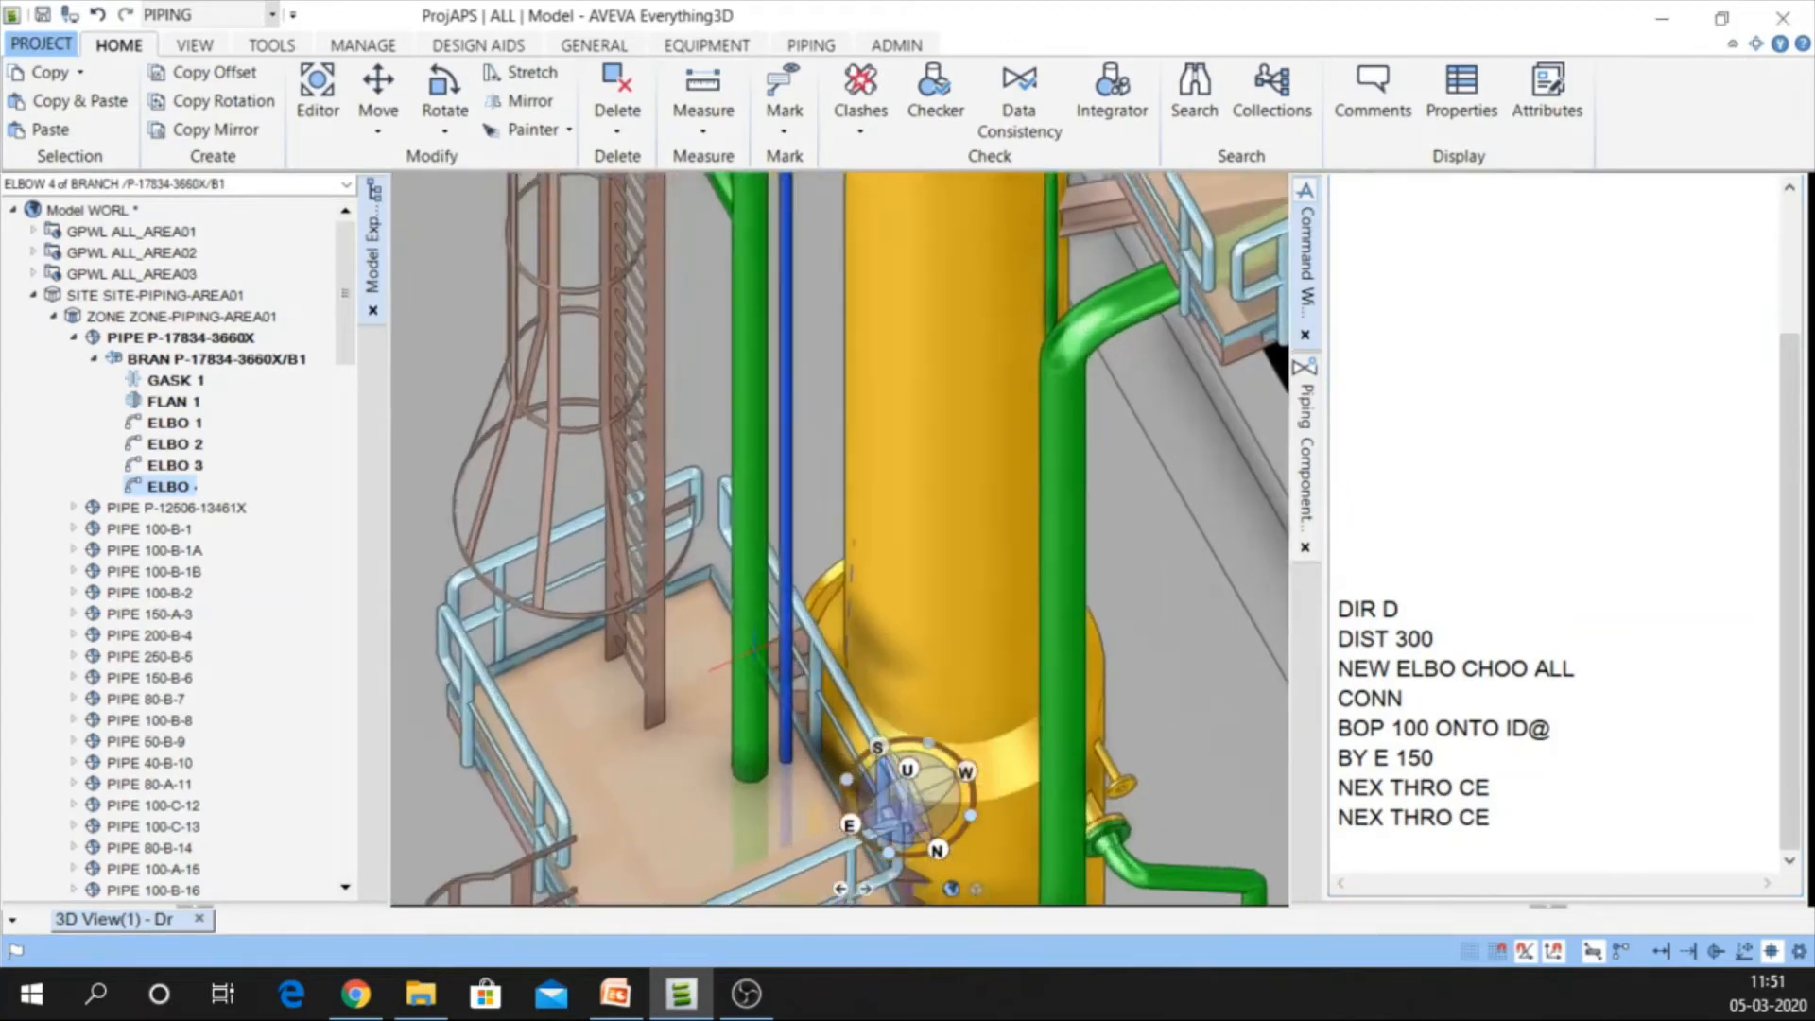
scroll(818, 639, "up", 1)
middle_click_drag(881, 619, 721, 652)
scroll(723, 650, "down", 8)
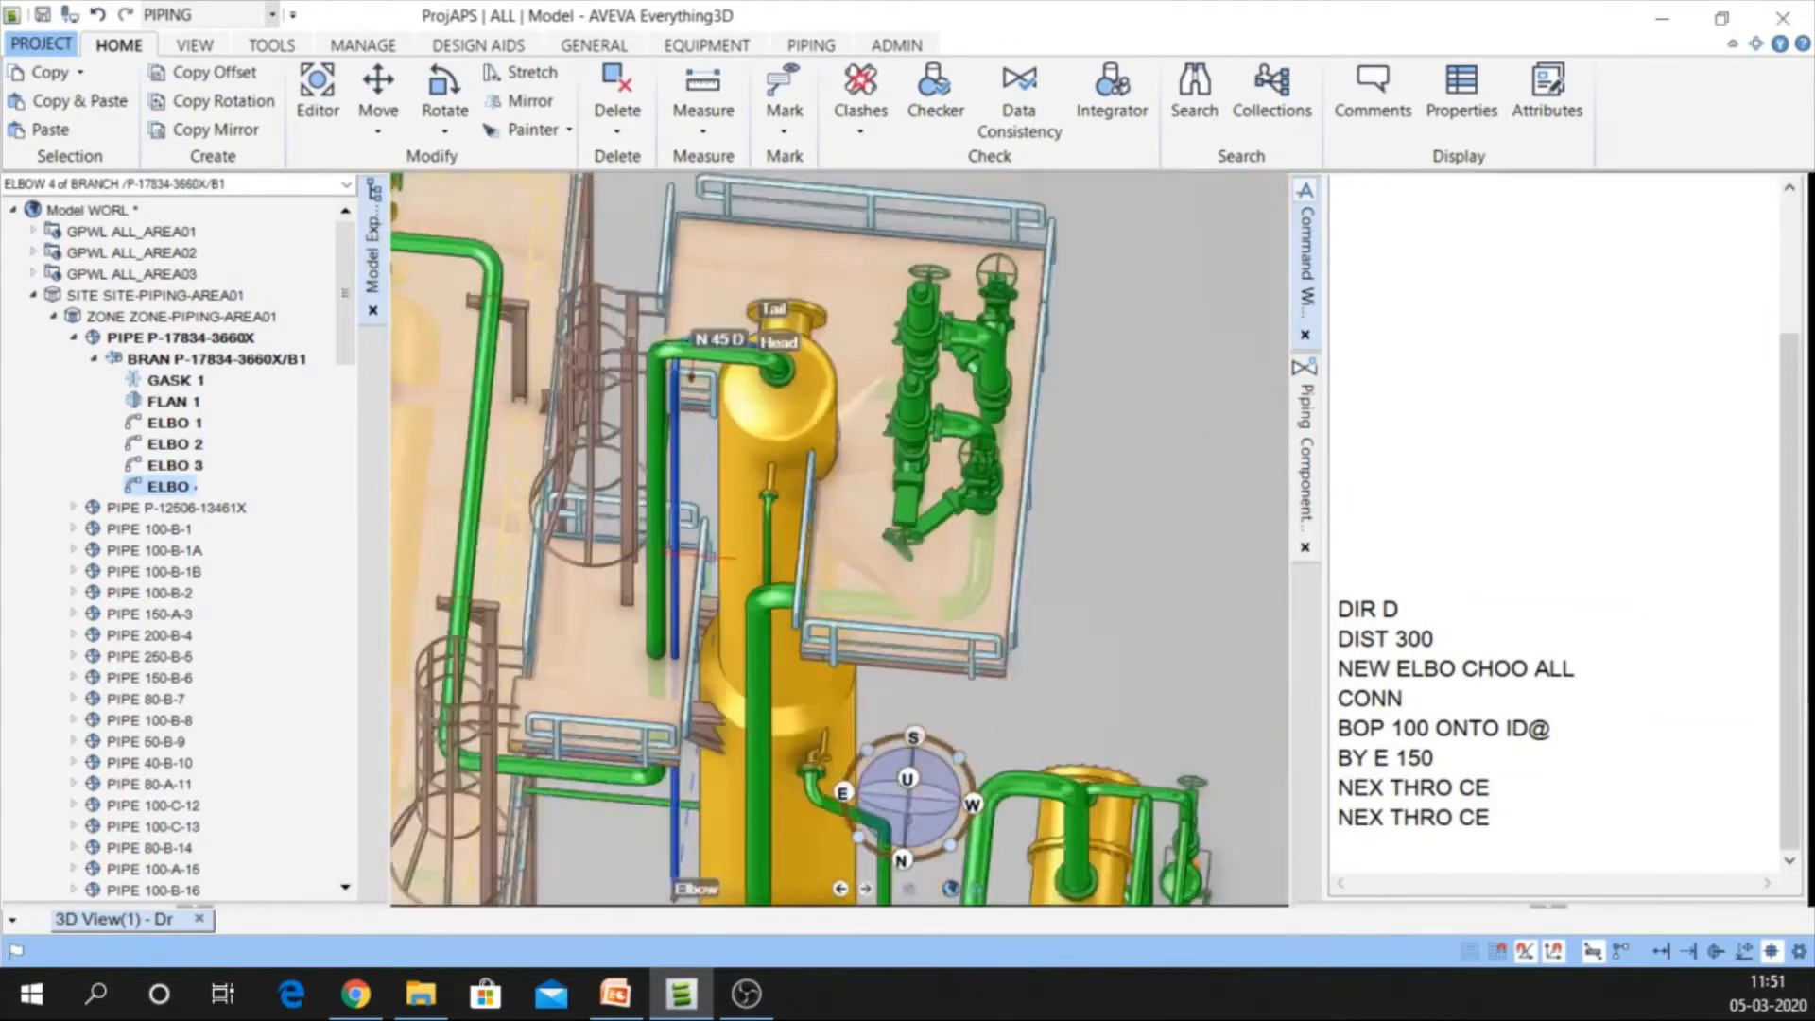
scroll(726, 832, "up", 8)
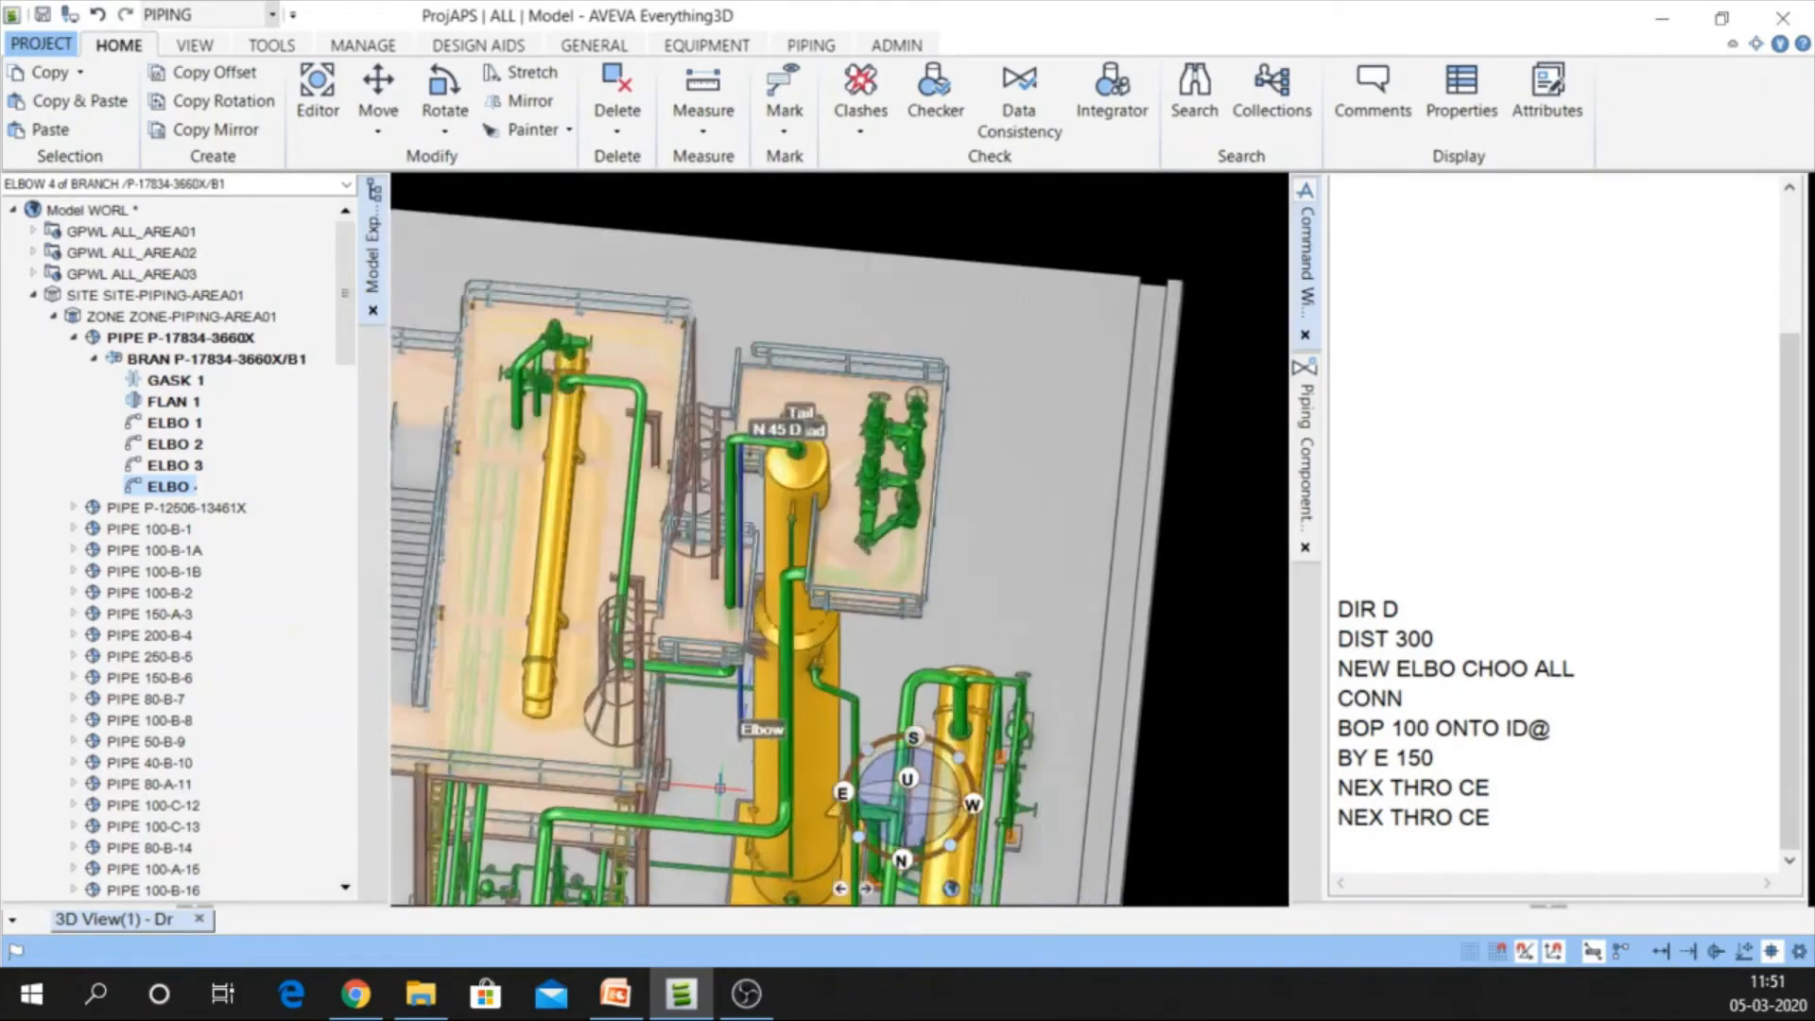
scroll(724, 770, "up", 1)
middle_click_drag(660, 752, 1152, 387)
scroll(1151, 389, "up", 2)
middle_click_drag(586, 749, 654, 752)
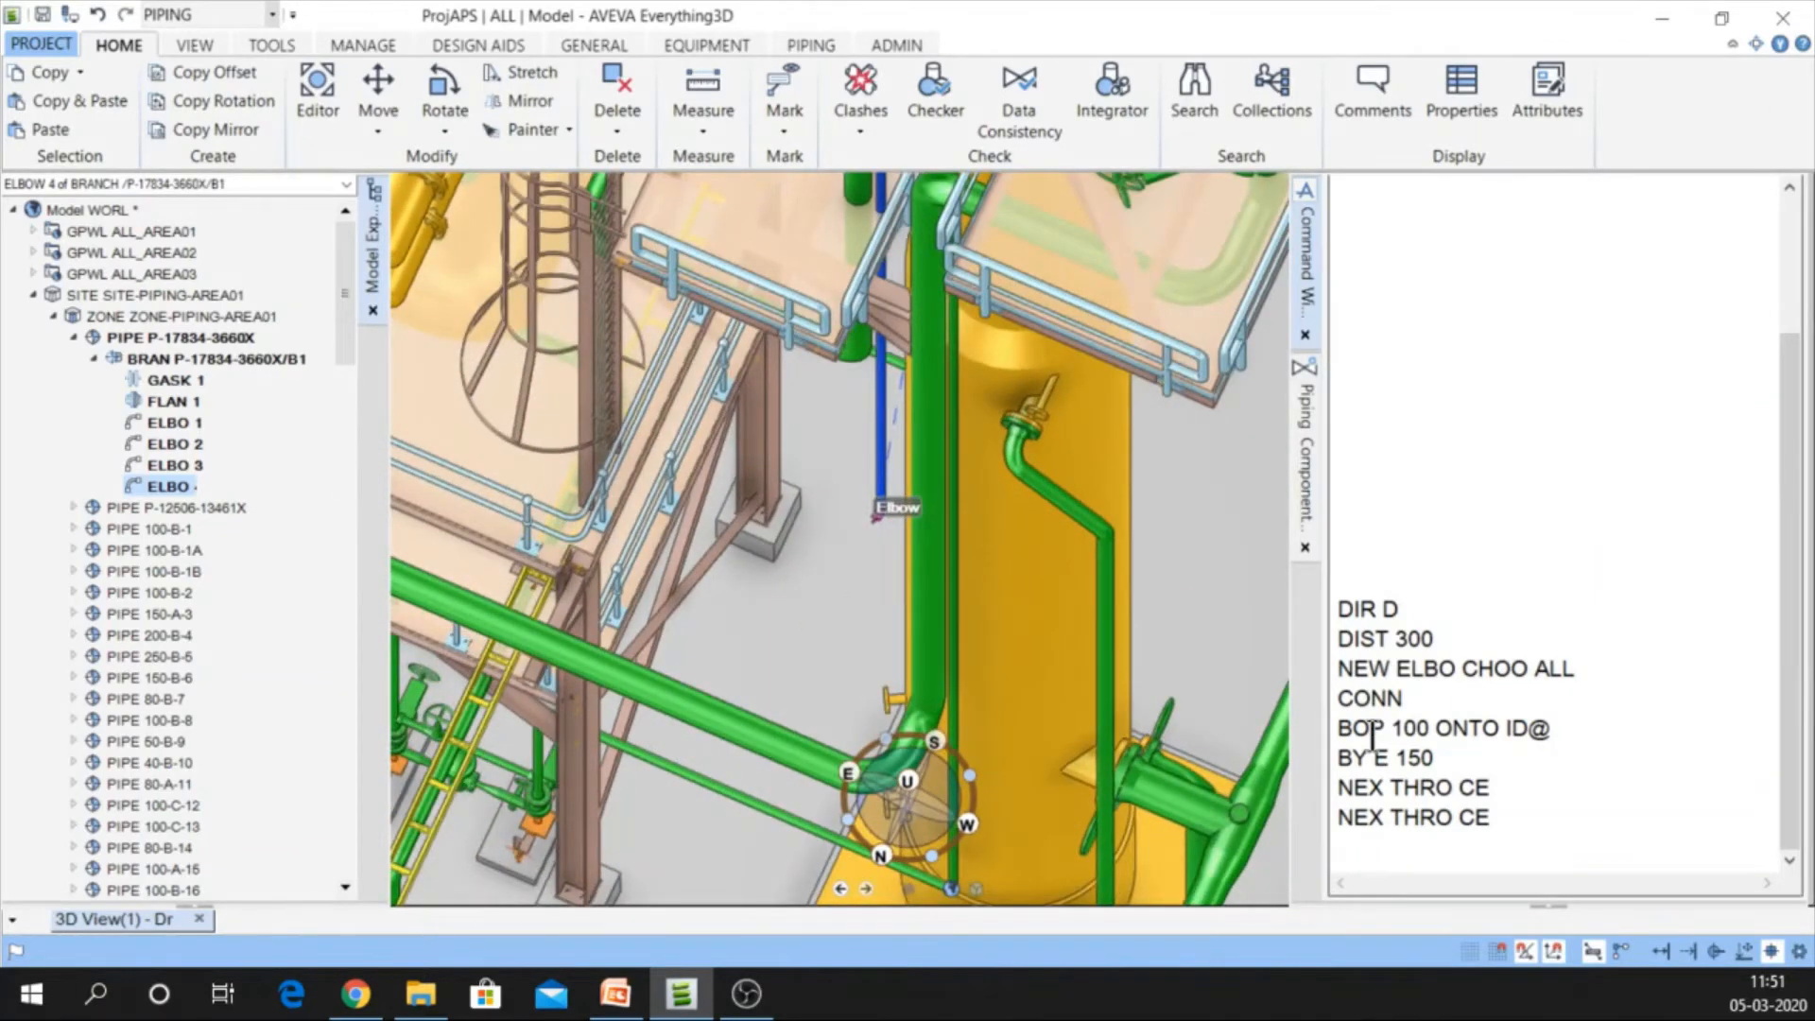
Create a 90-degree EA elbow with NEW ELBO CHOO ALL and connect it to the fourth elbow with CONN
left_click(1498, 664)
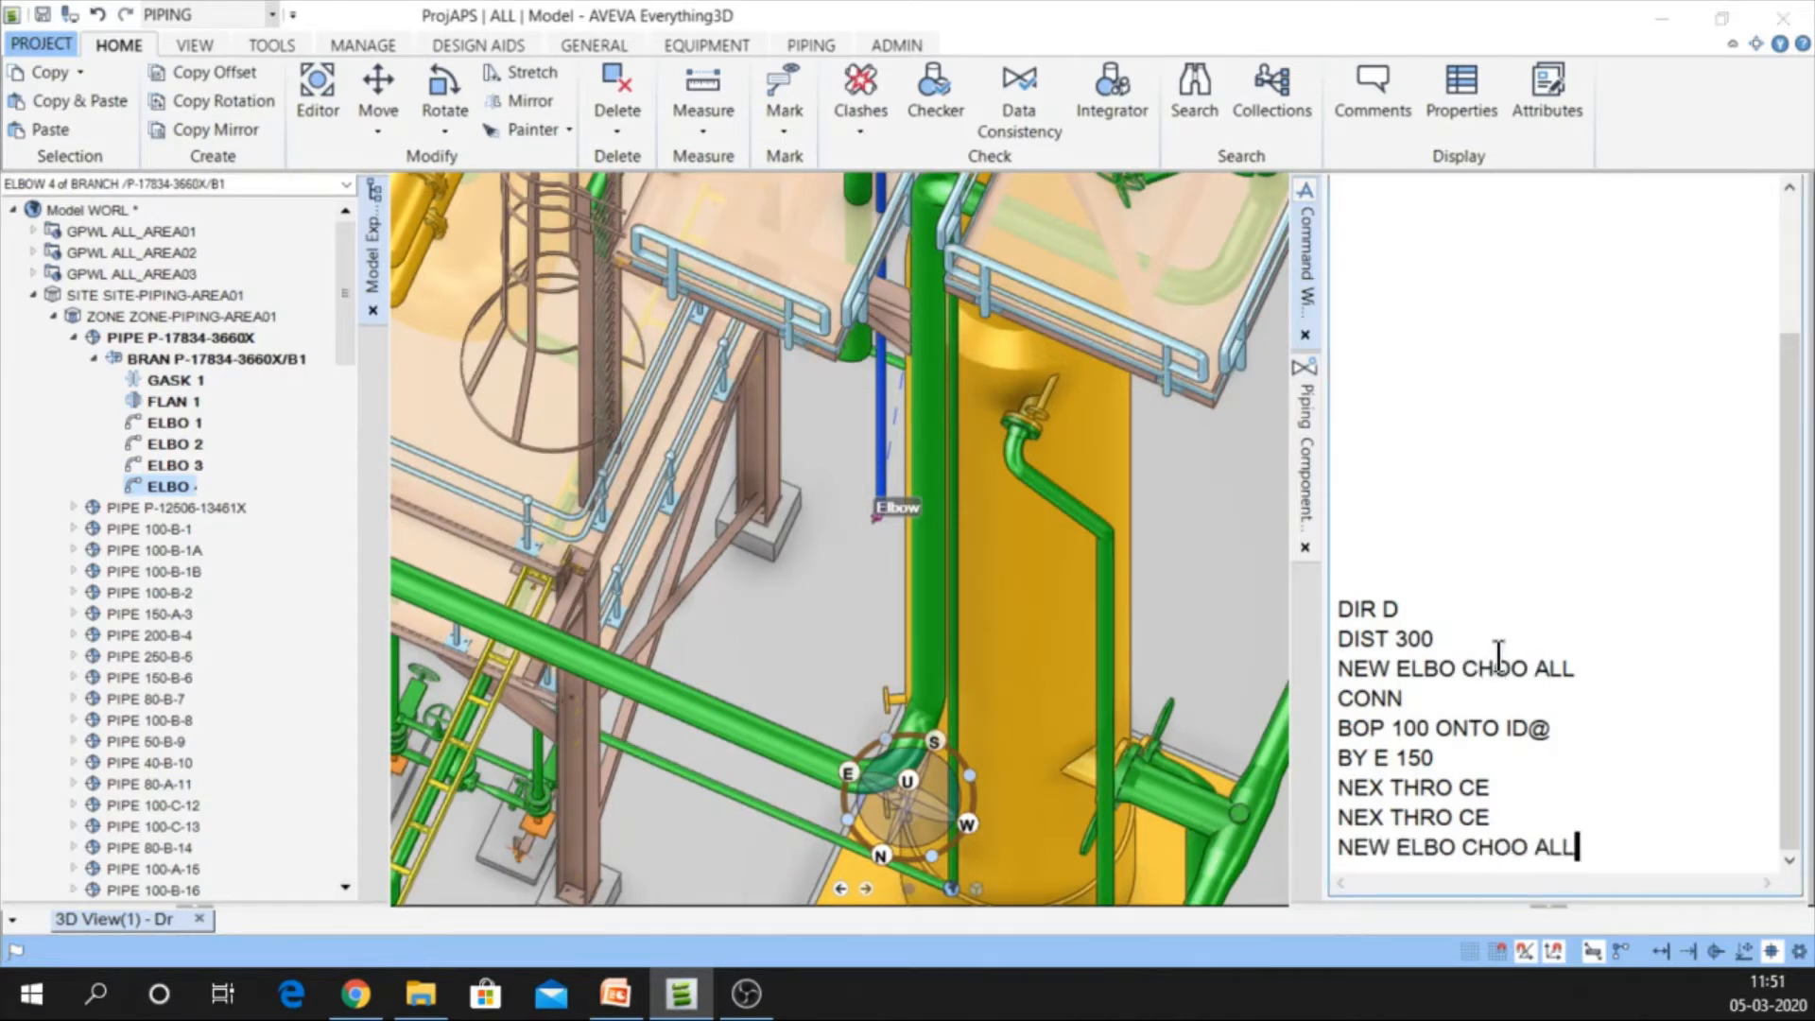
key("Return")
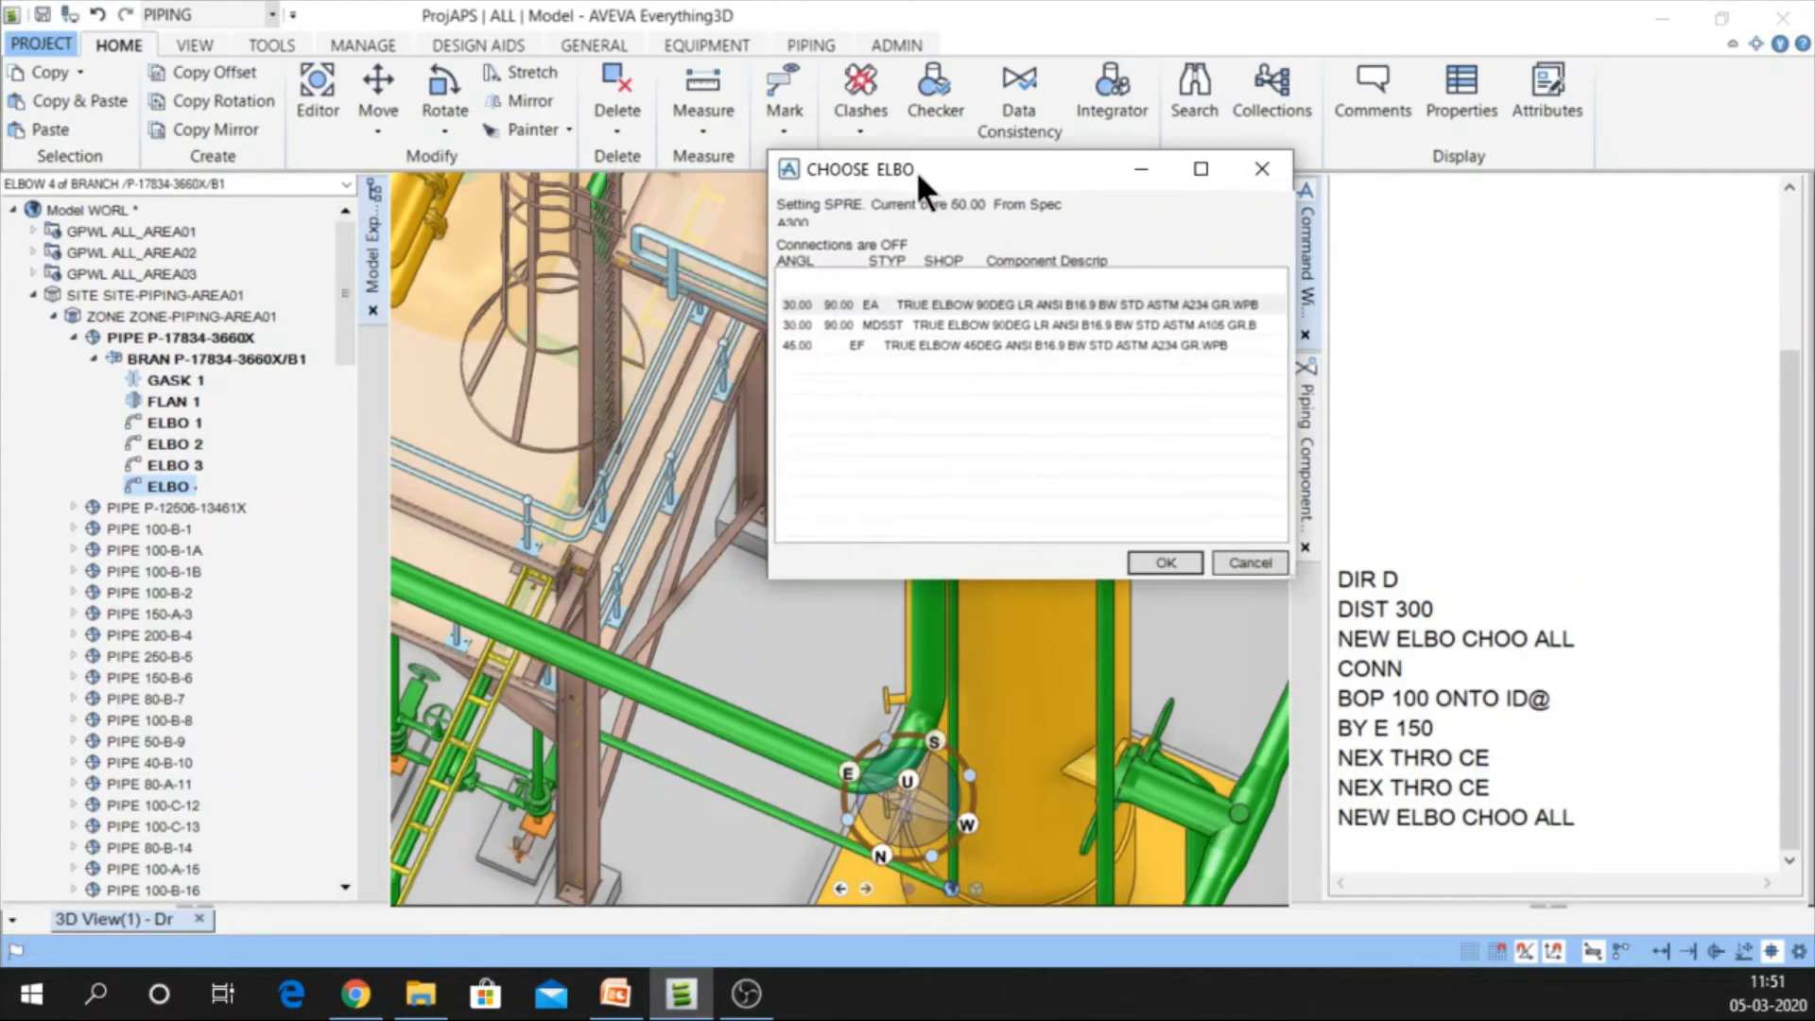
left_click(898, 306)
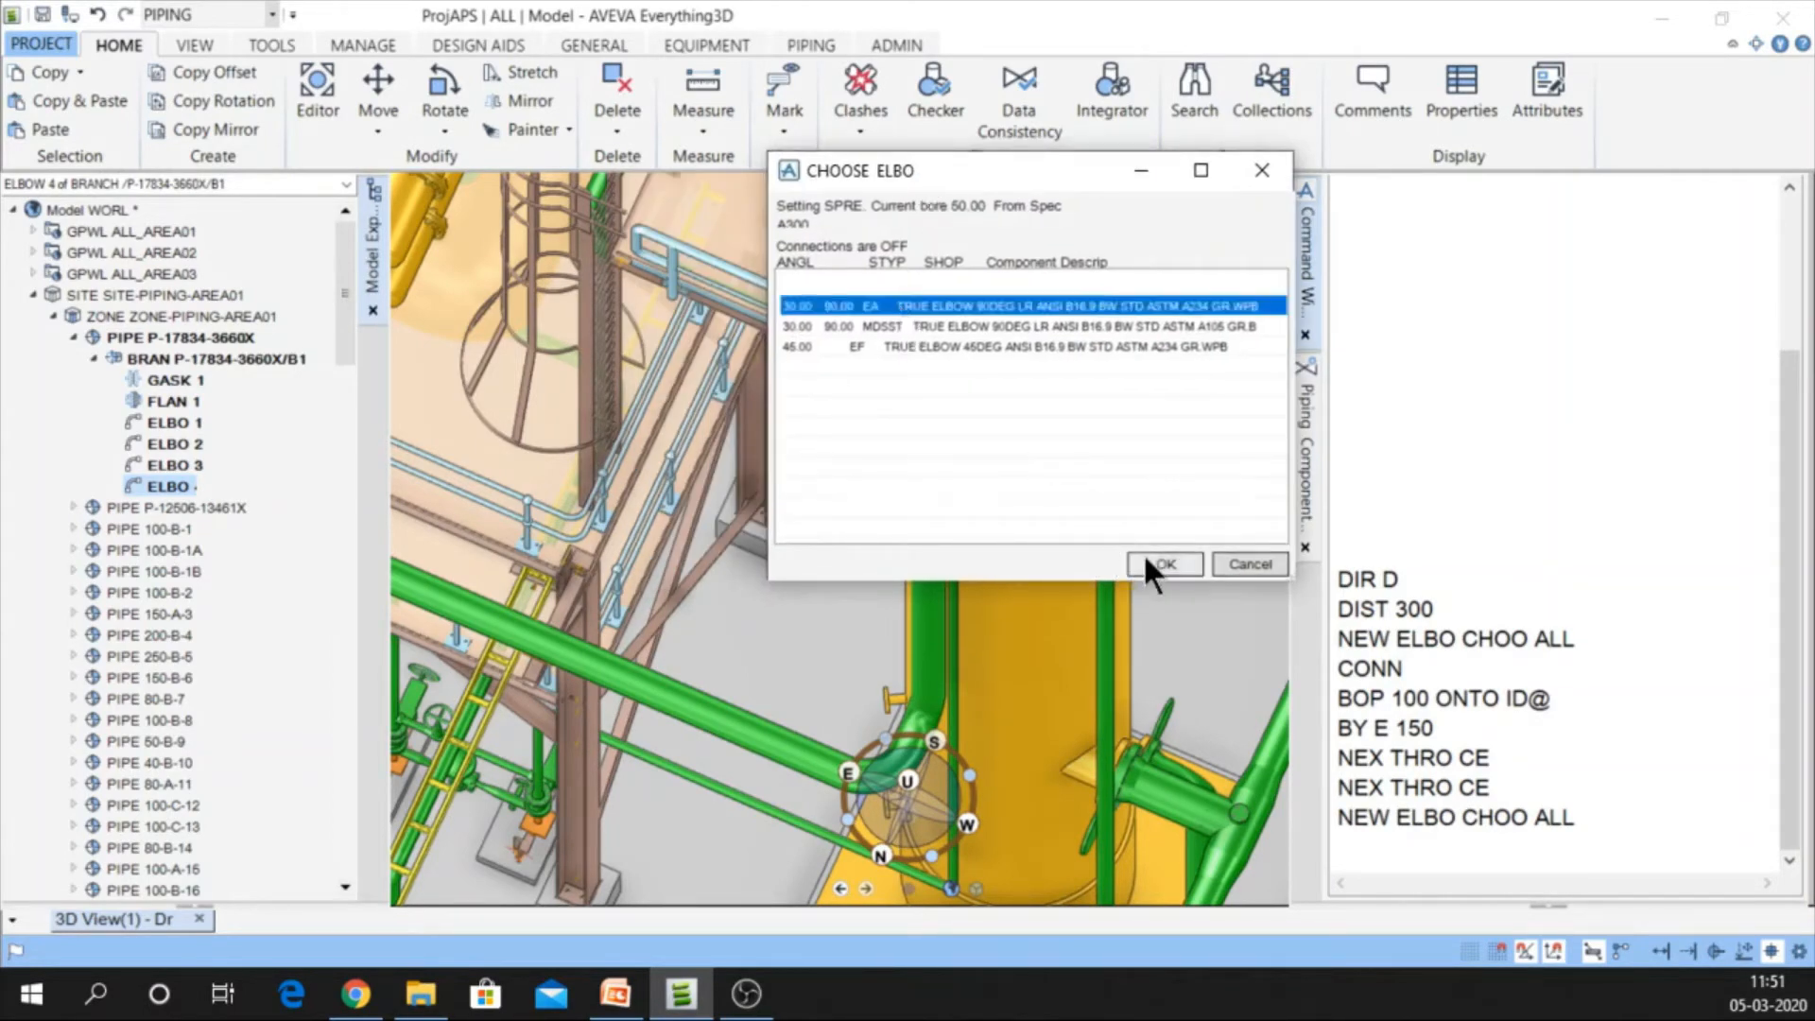
left_click(1152, 563)
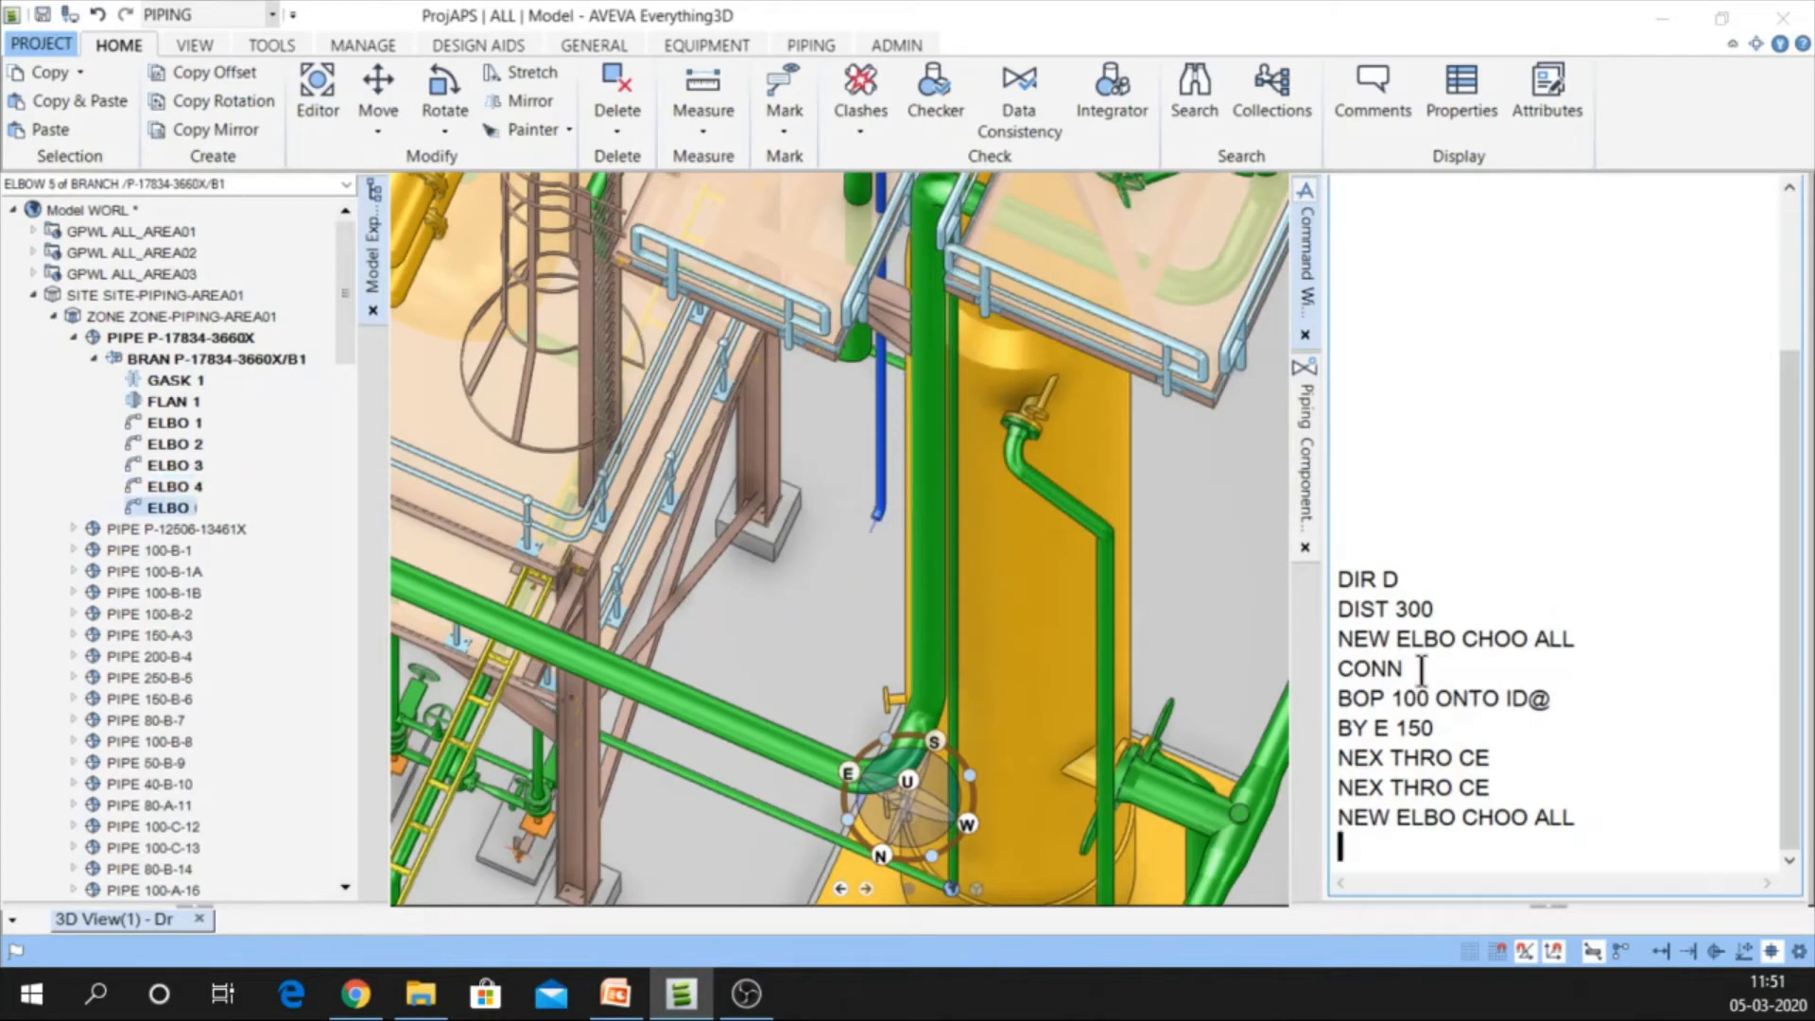
double_click(1420, 670)
key("Return")
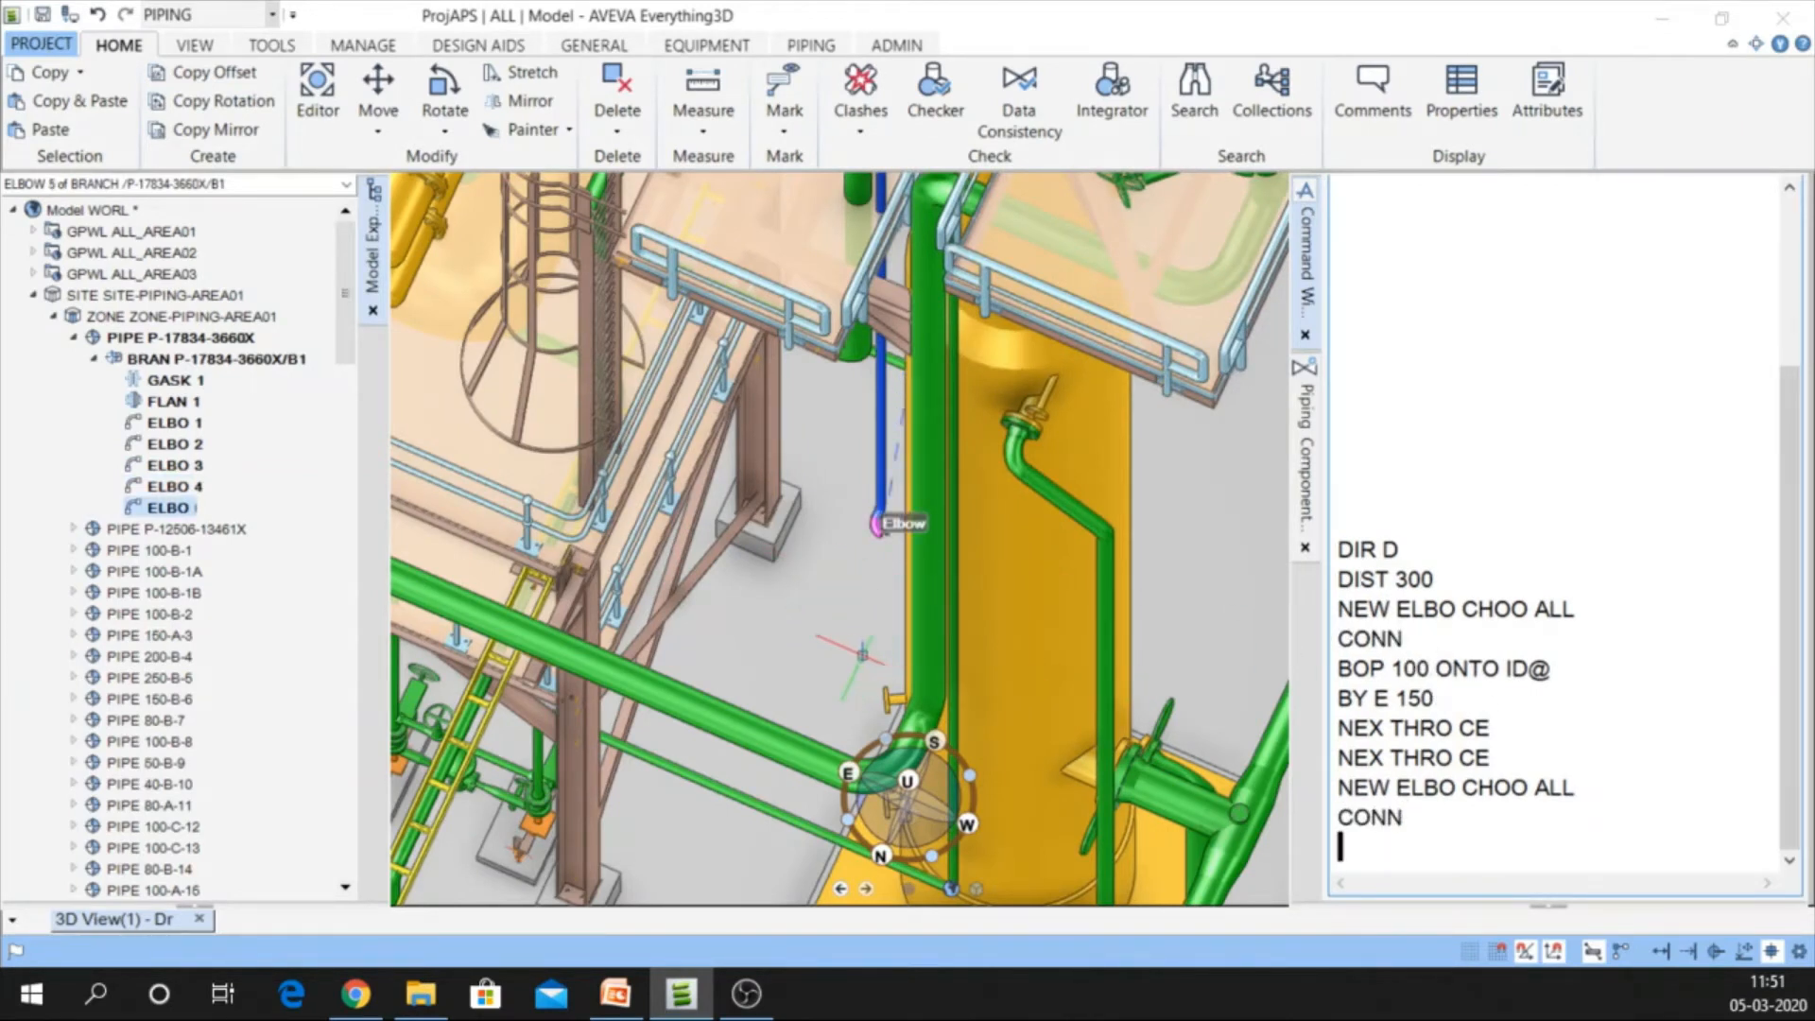
Position the fifth elbow with the command THR ID@, identifying the pipe rack's steelwork near the pumps as the reference element
scroll(864, 599, "down", 5)
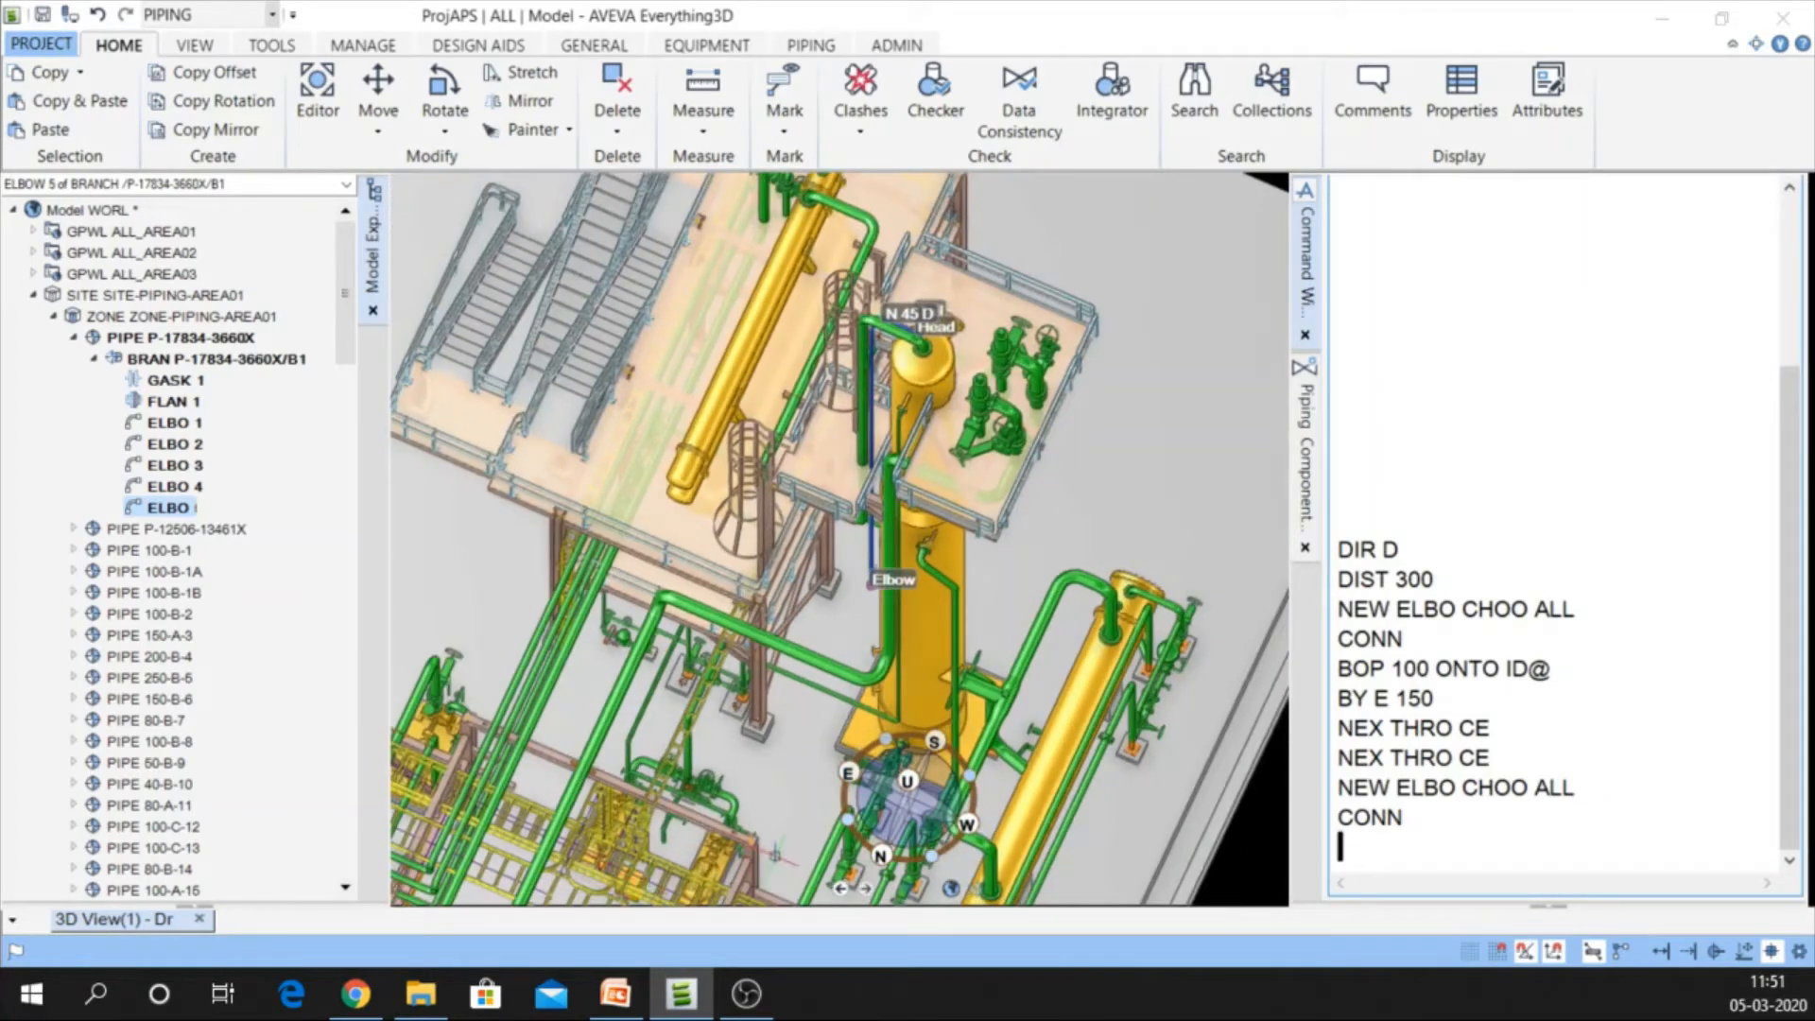
scroll(770, 862, "up", 5)
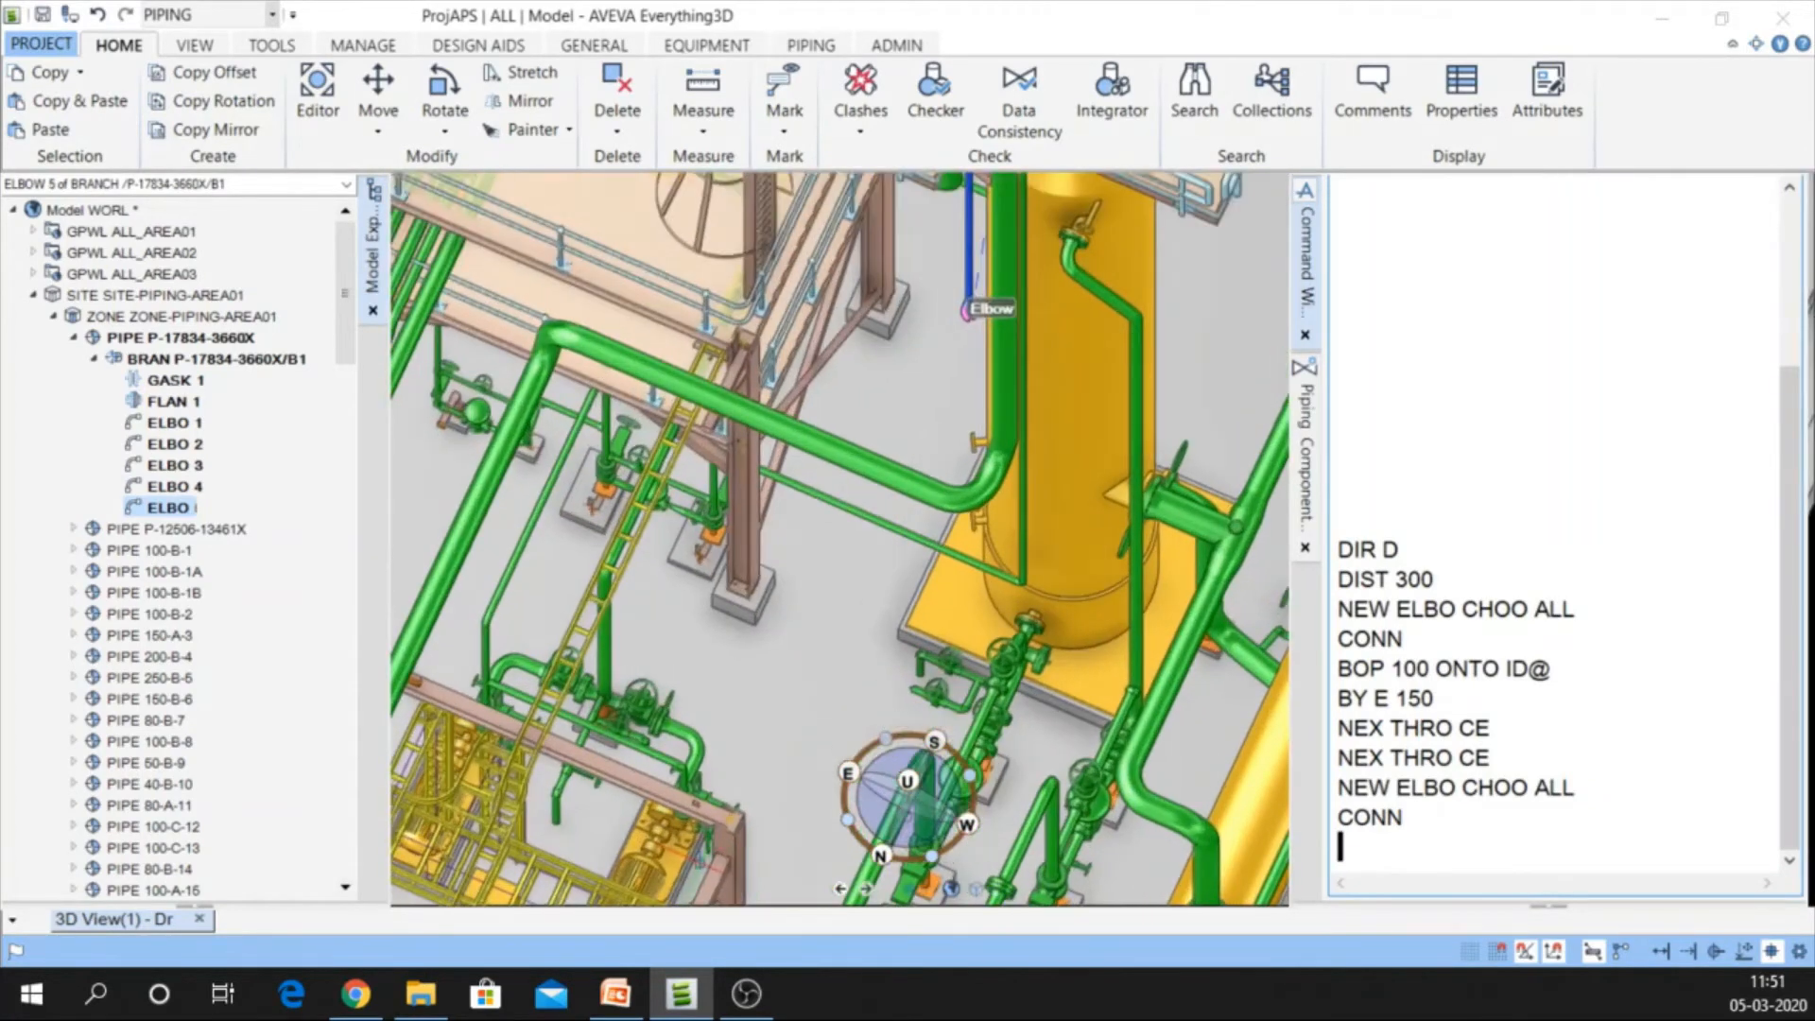
middle_click_drag(695, 855, 760, 855)
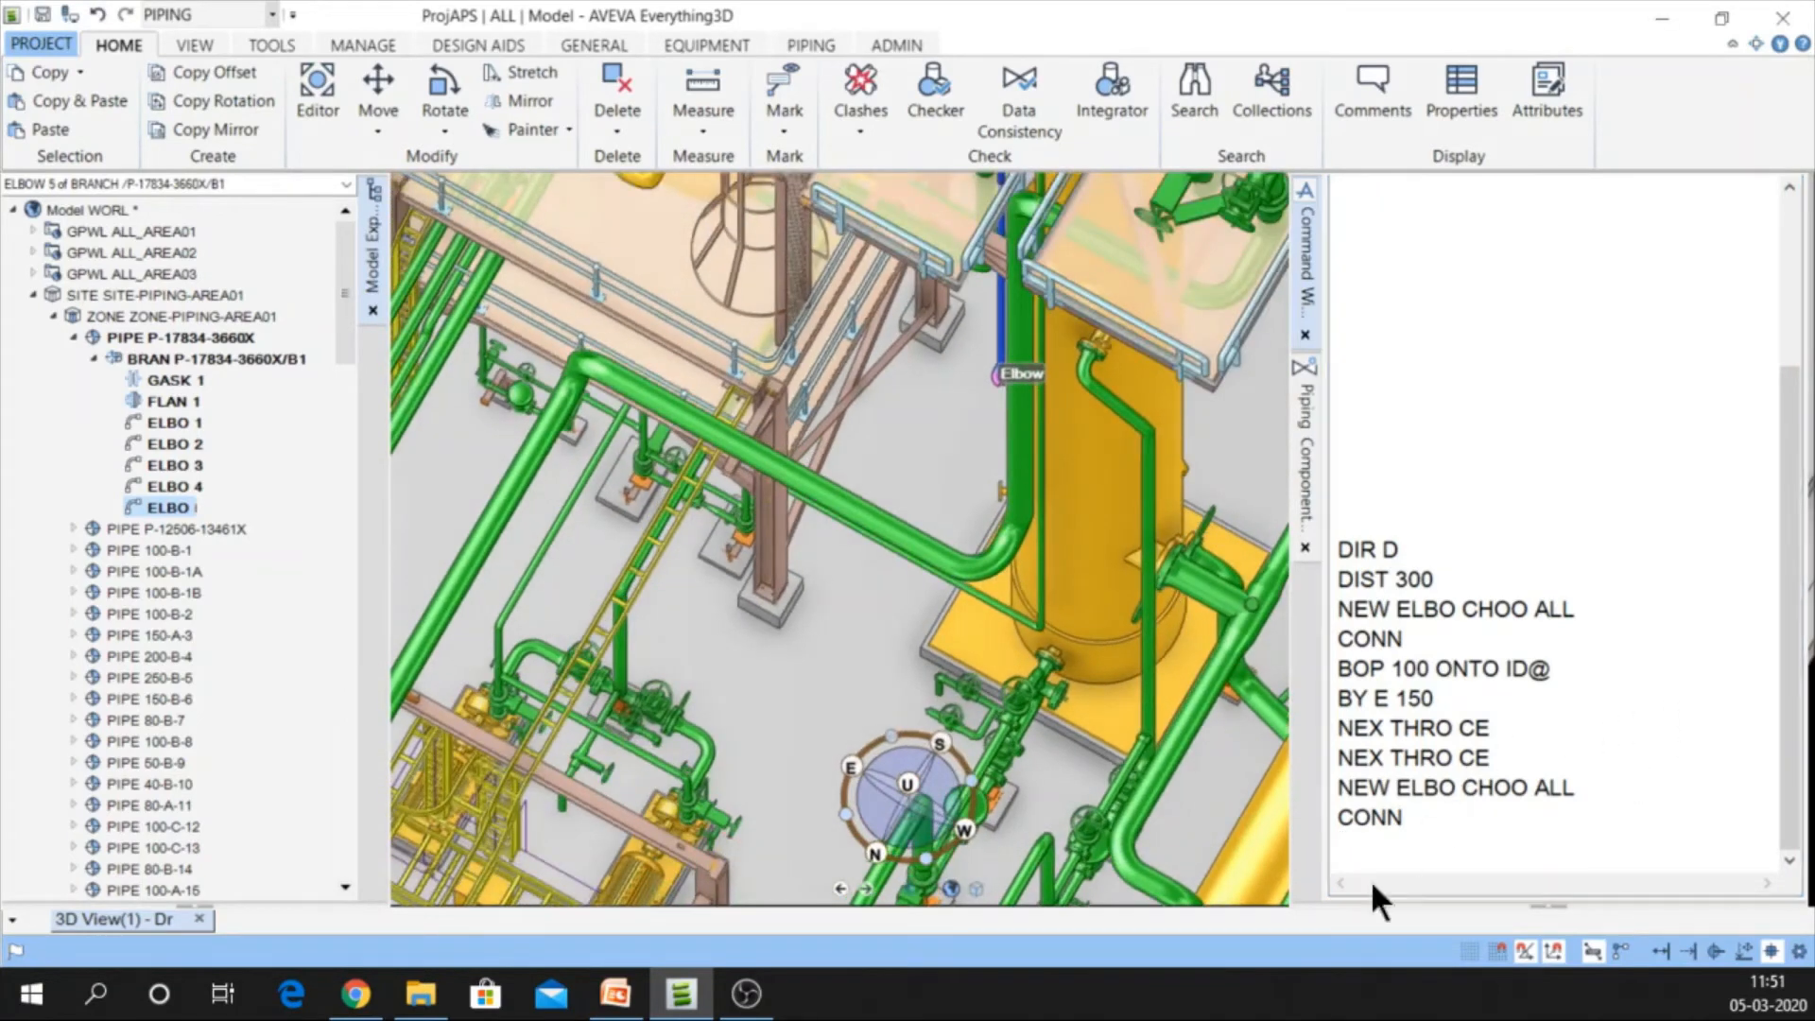
left_click(1386, 834)
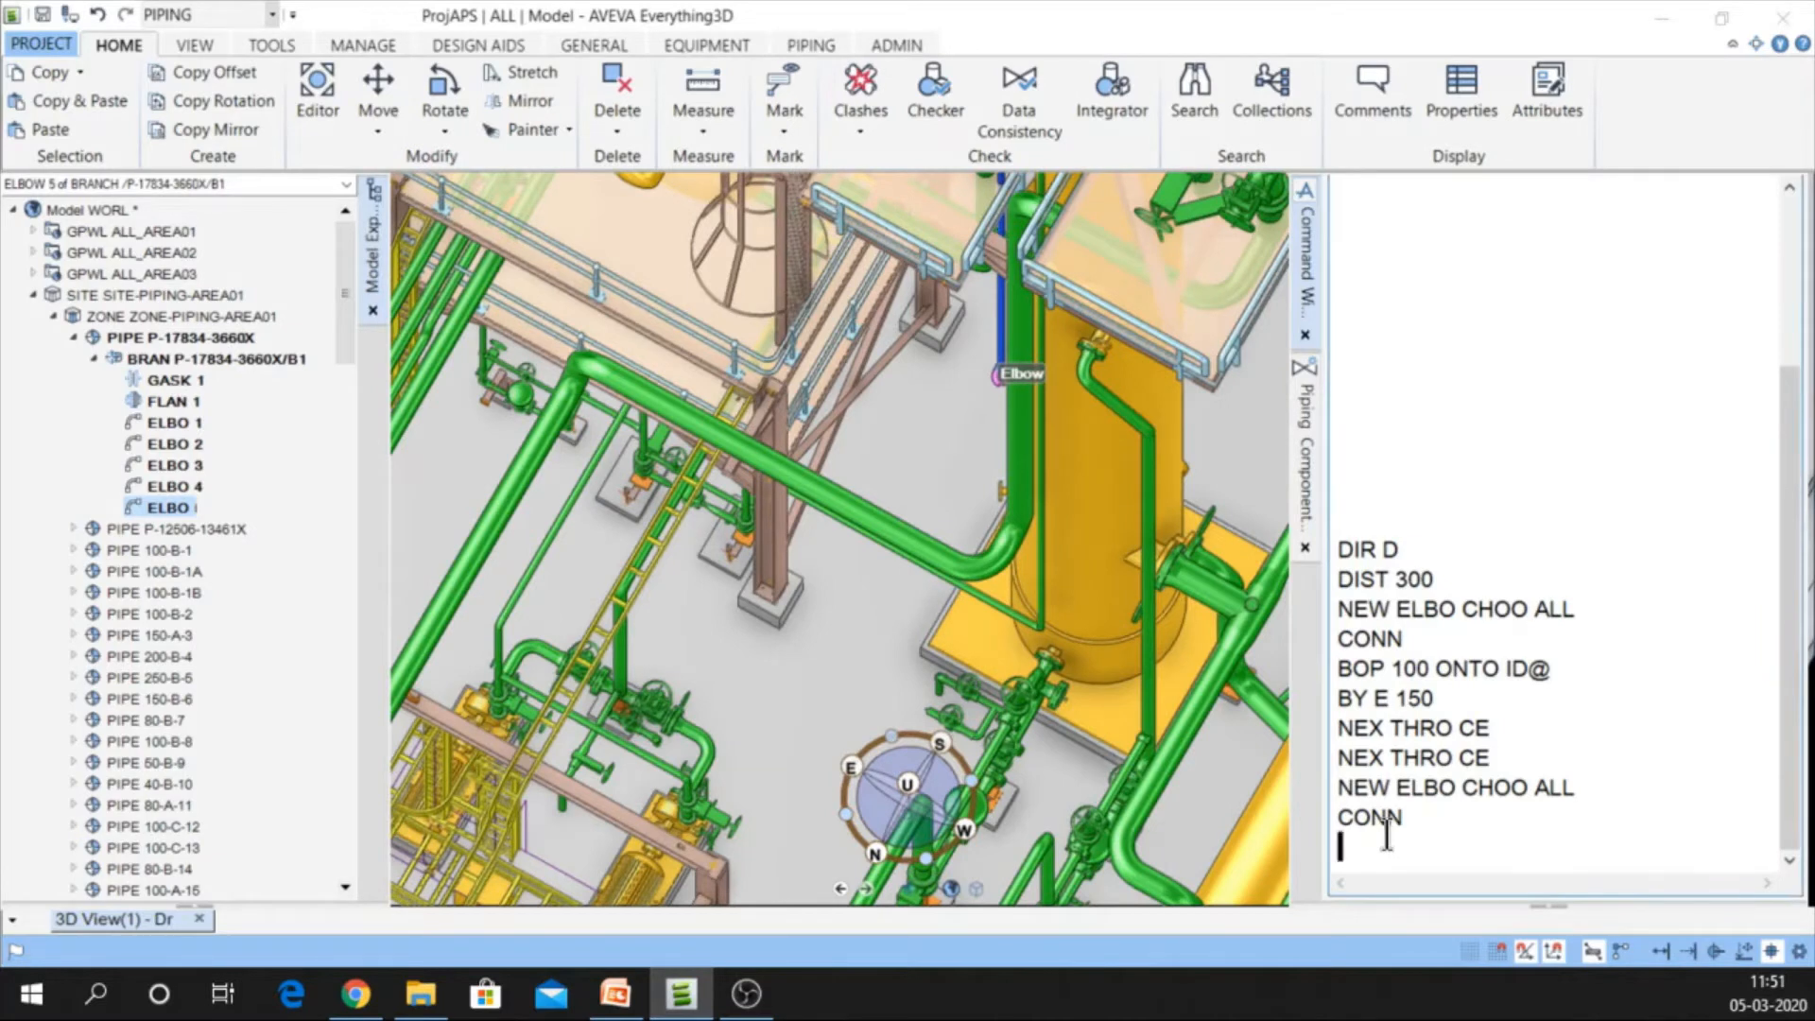
type("THR ID@")
key("Return")
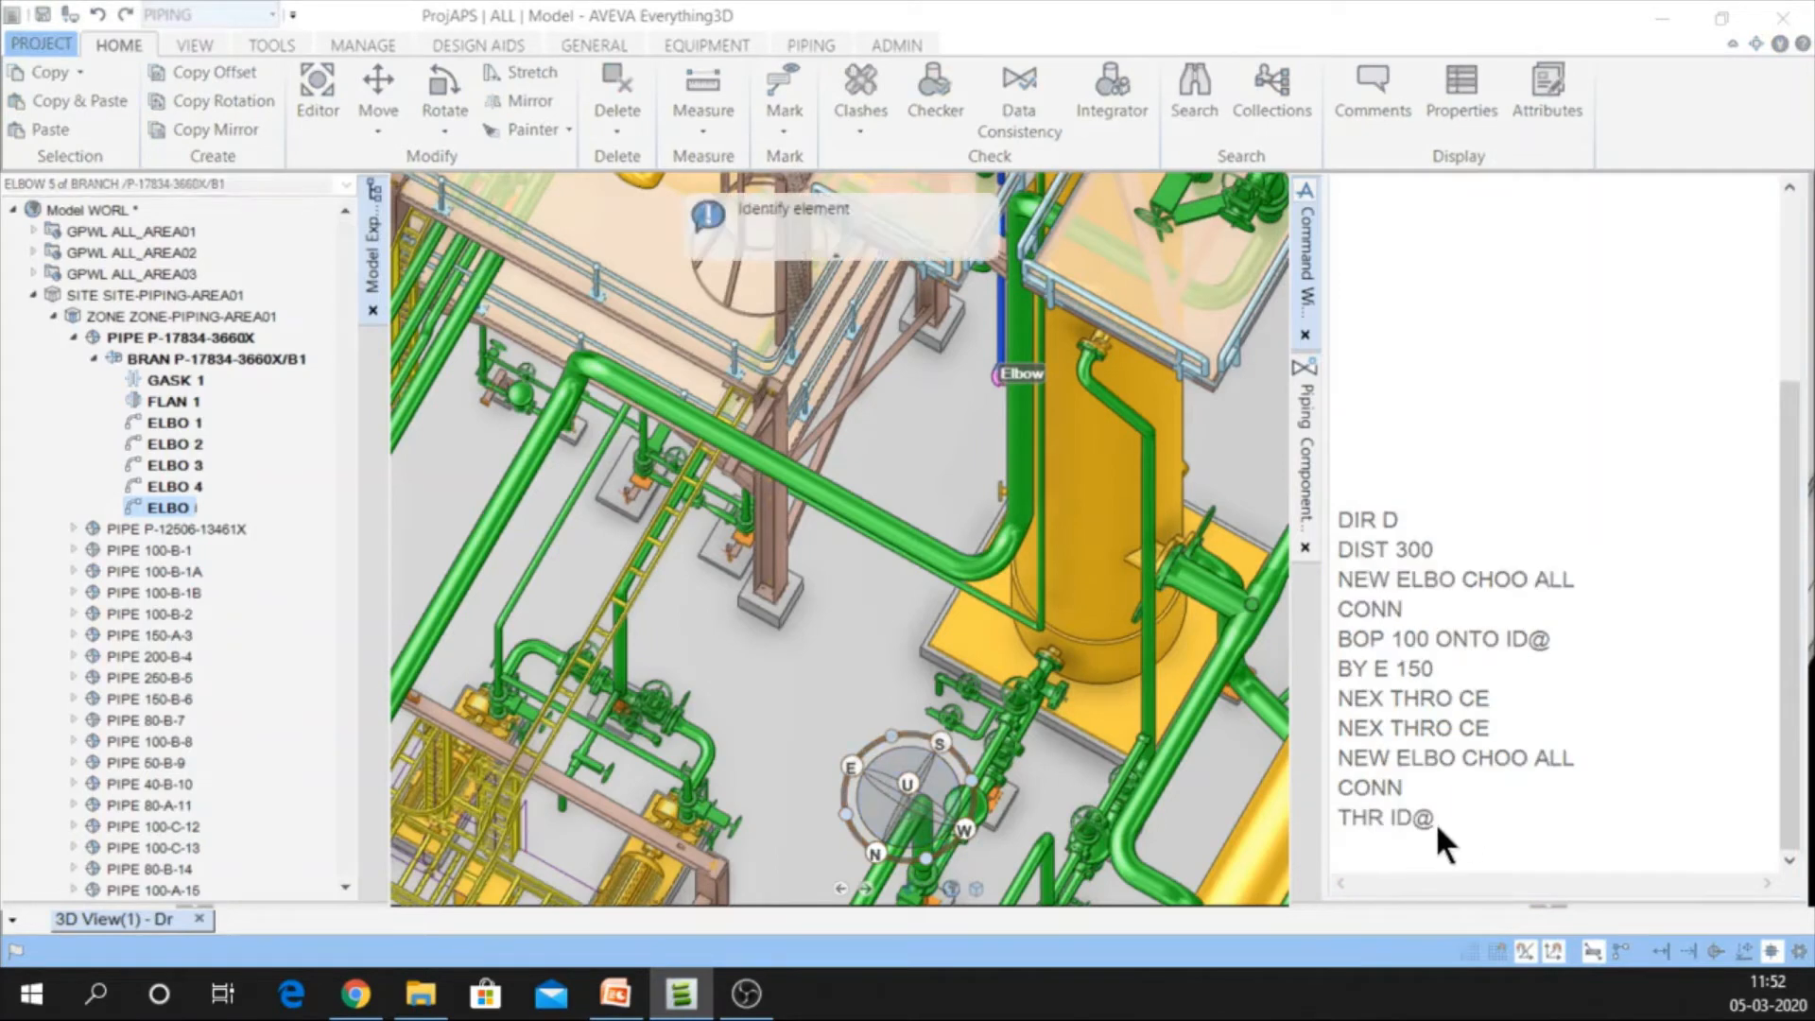
left_click(699, 855)
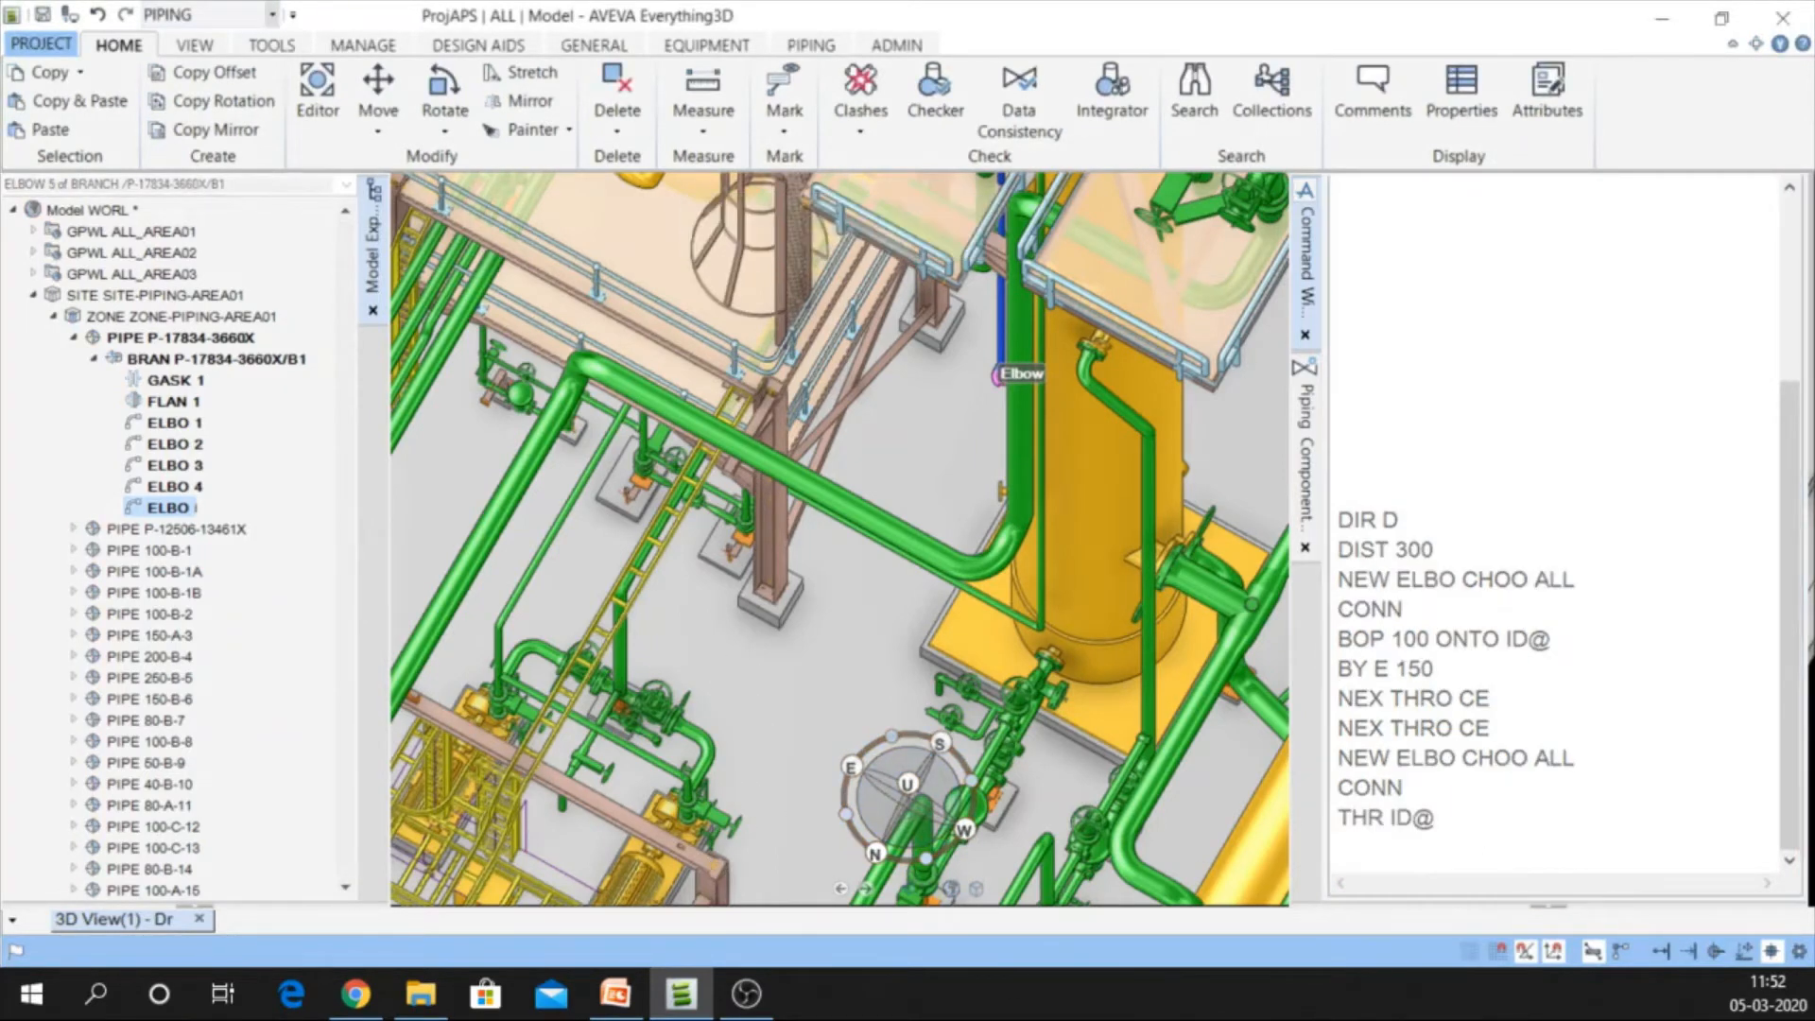
Move the fifth elbow 300 mm north with the command BY N 300 and check its position at the pipe rack
middle_click_drag(718, 856, 614, 812)
scroll(747, 752, "down", 4)
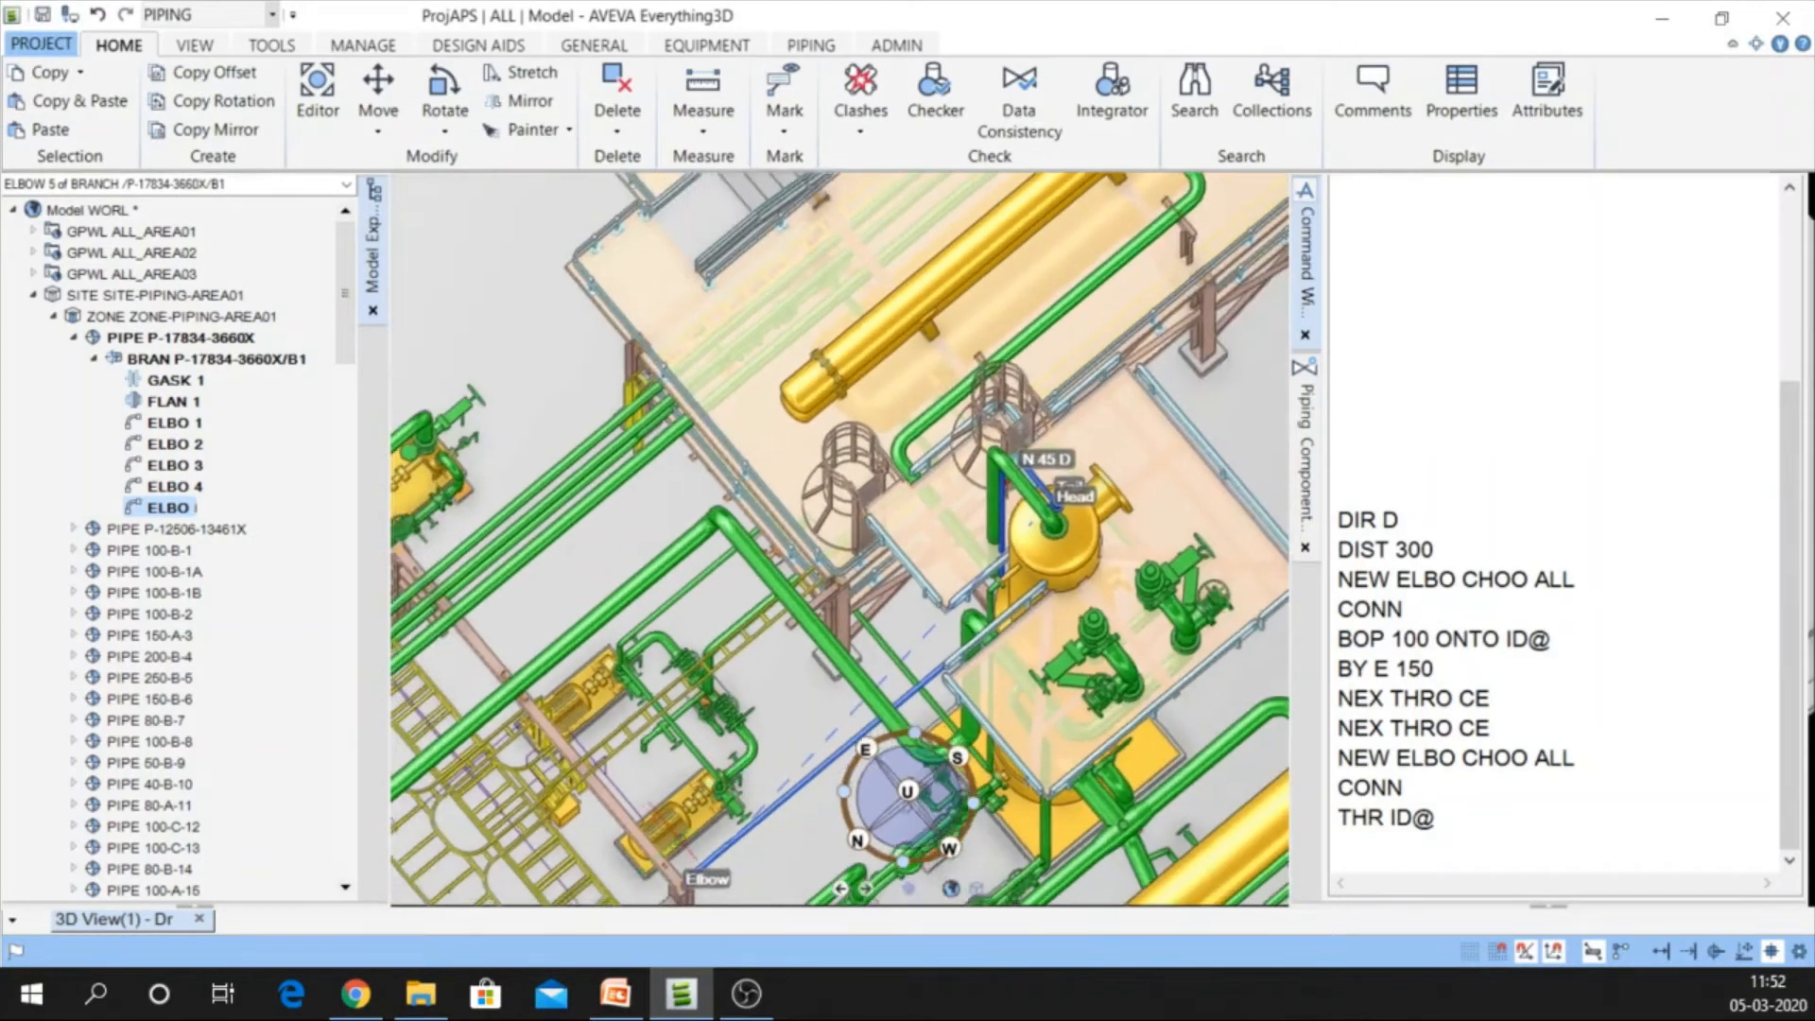
scroll(936, 567, "up", 3)
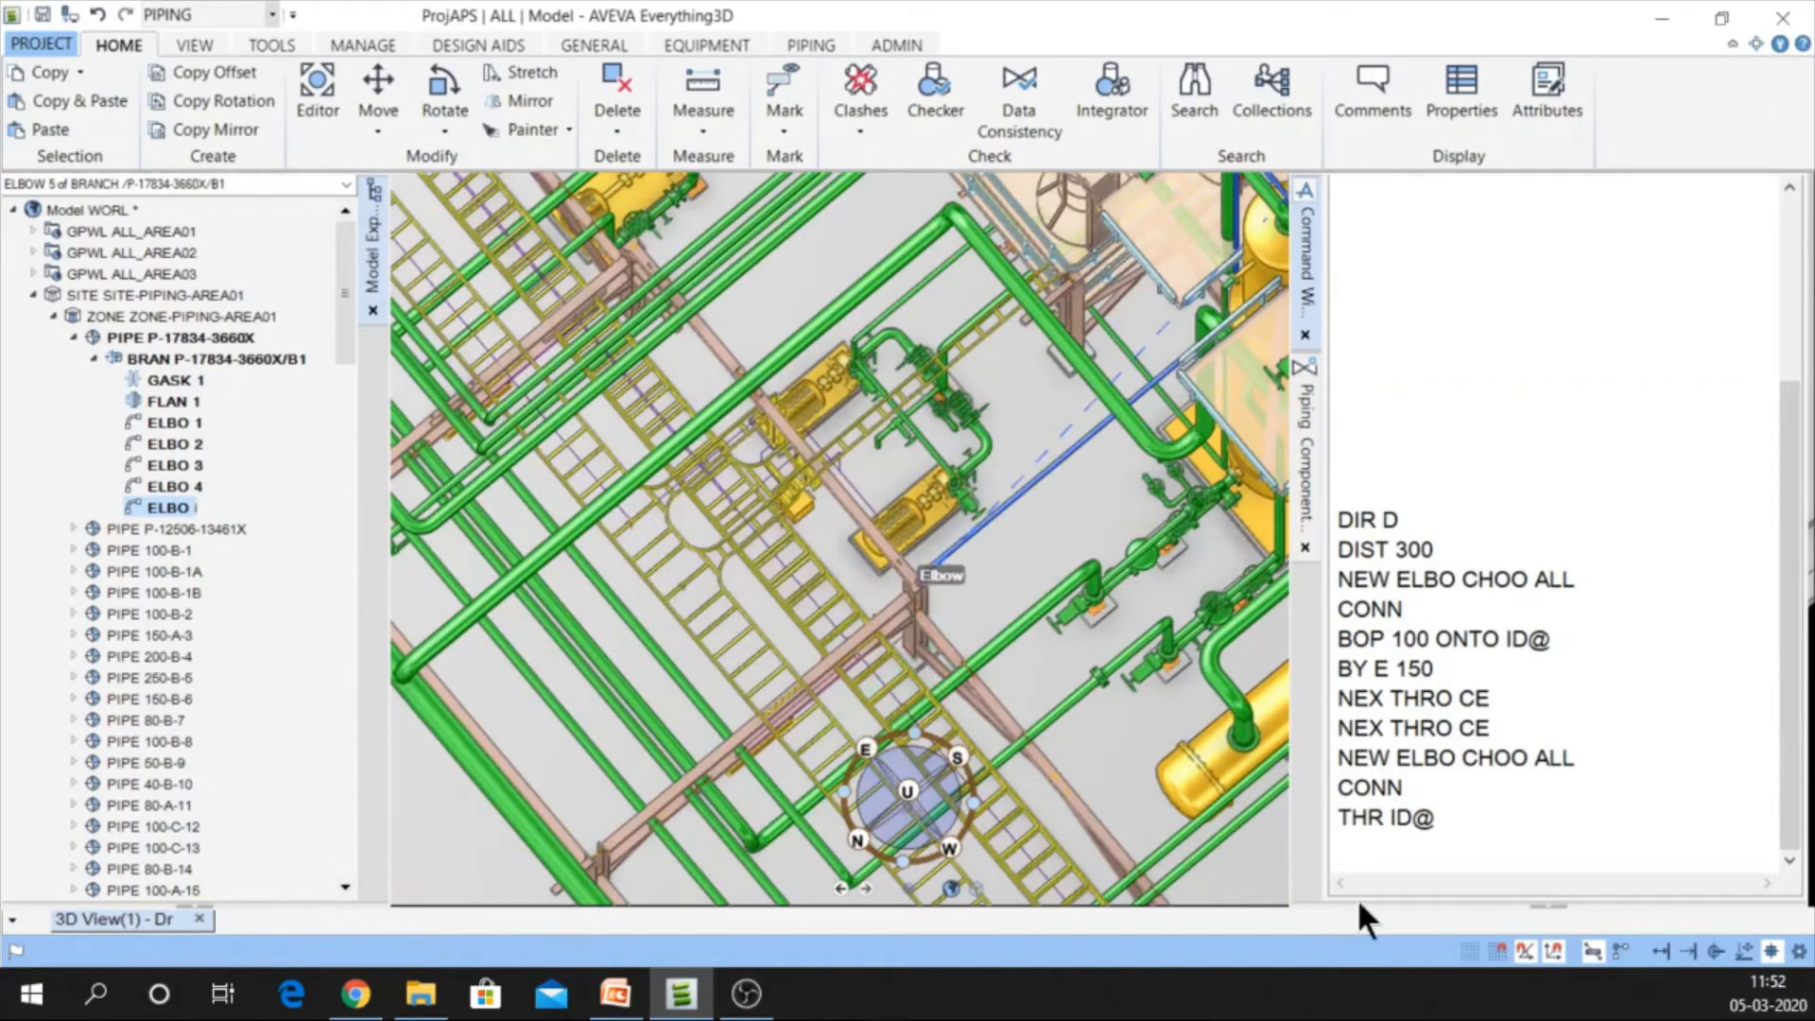
left_click(1373, 860)
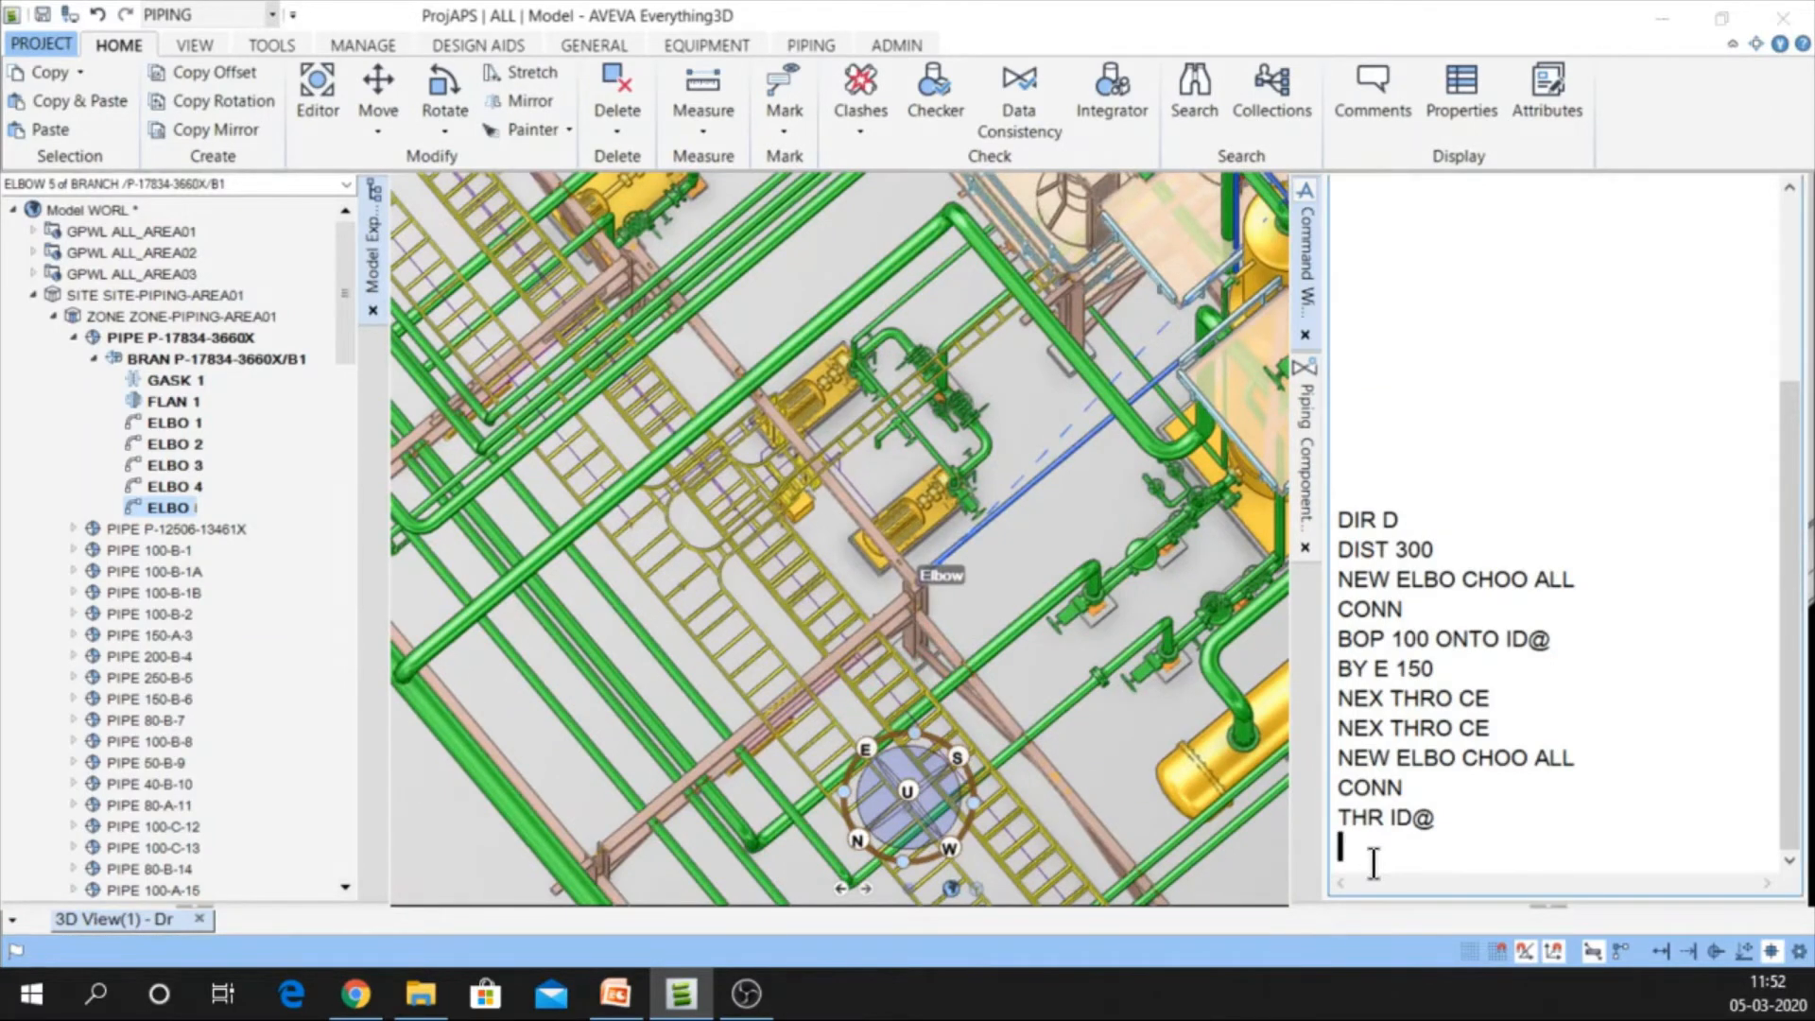
type("BY N 300")
key("Return")
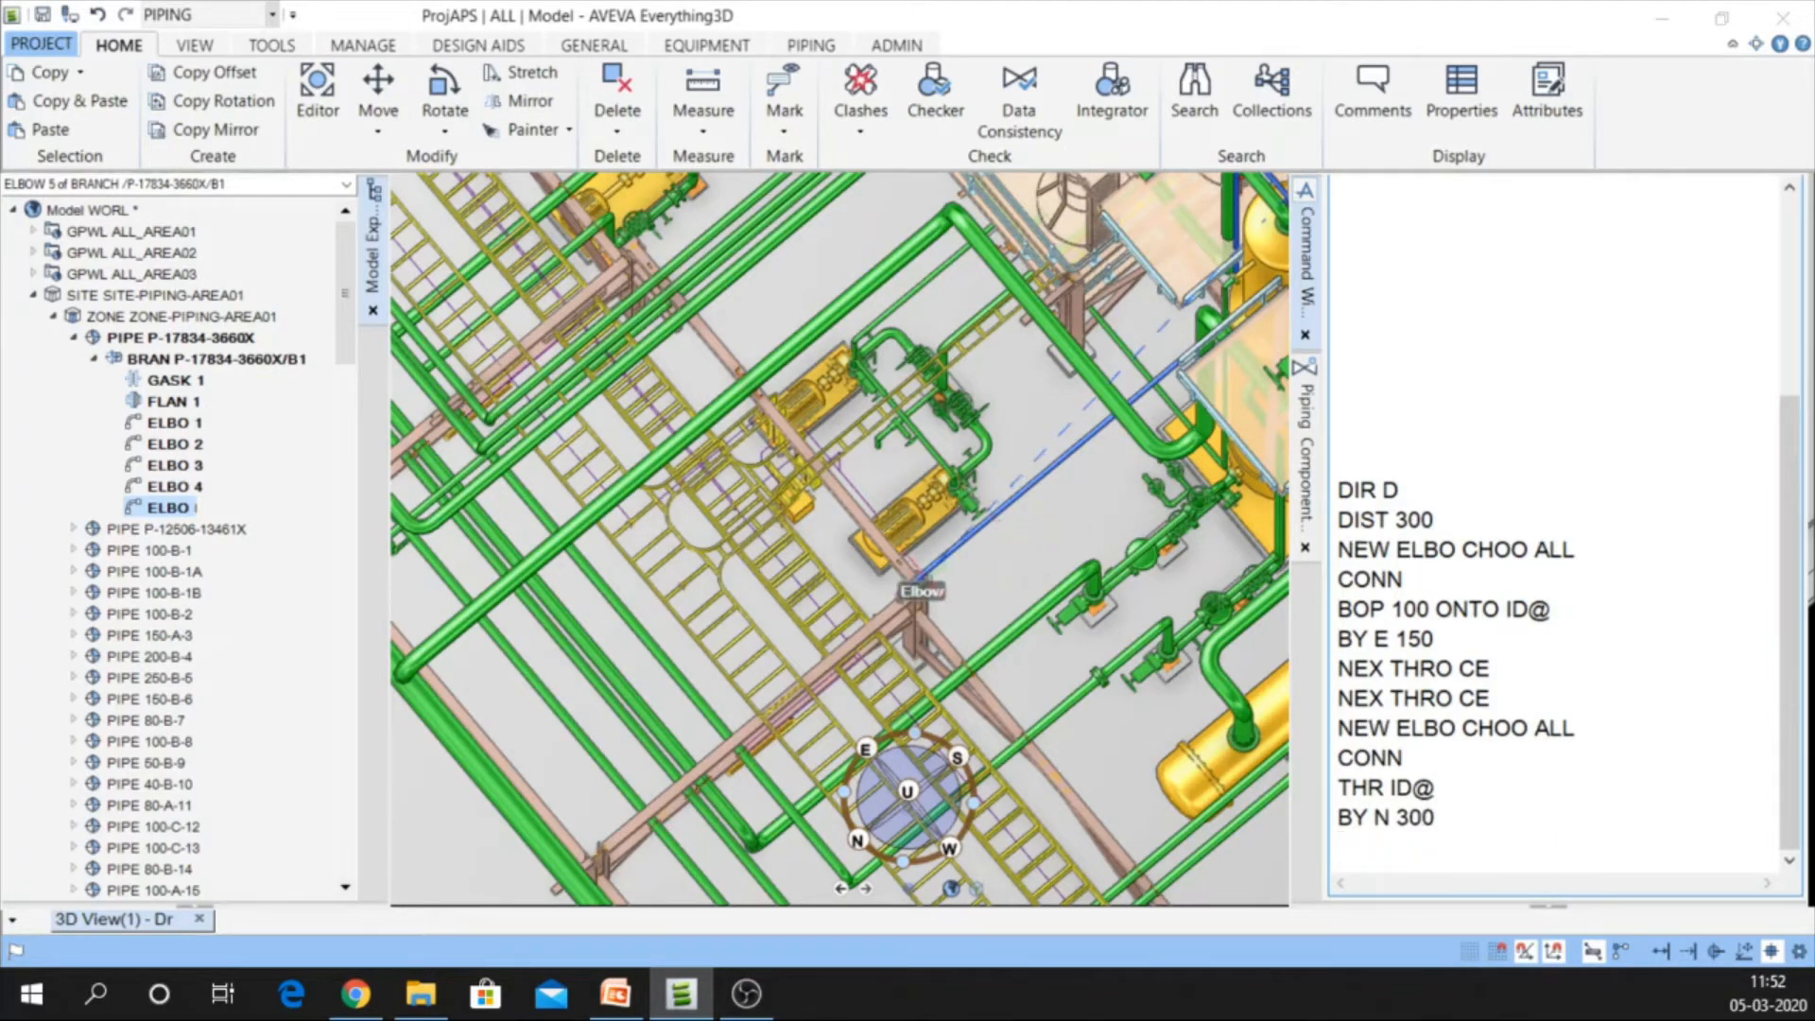
scroll(931, 576, "up", 2)
scroll(917, 602, "up", 3)
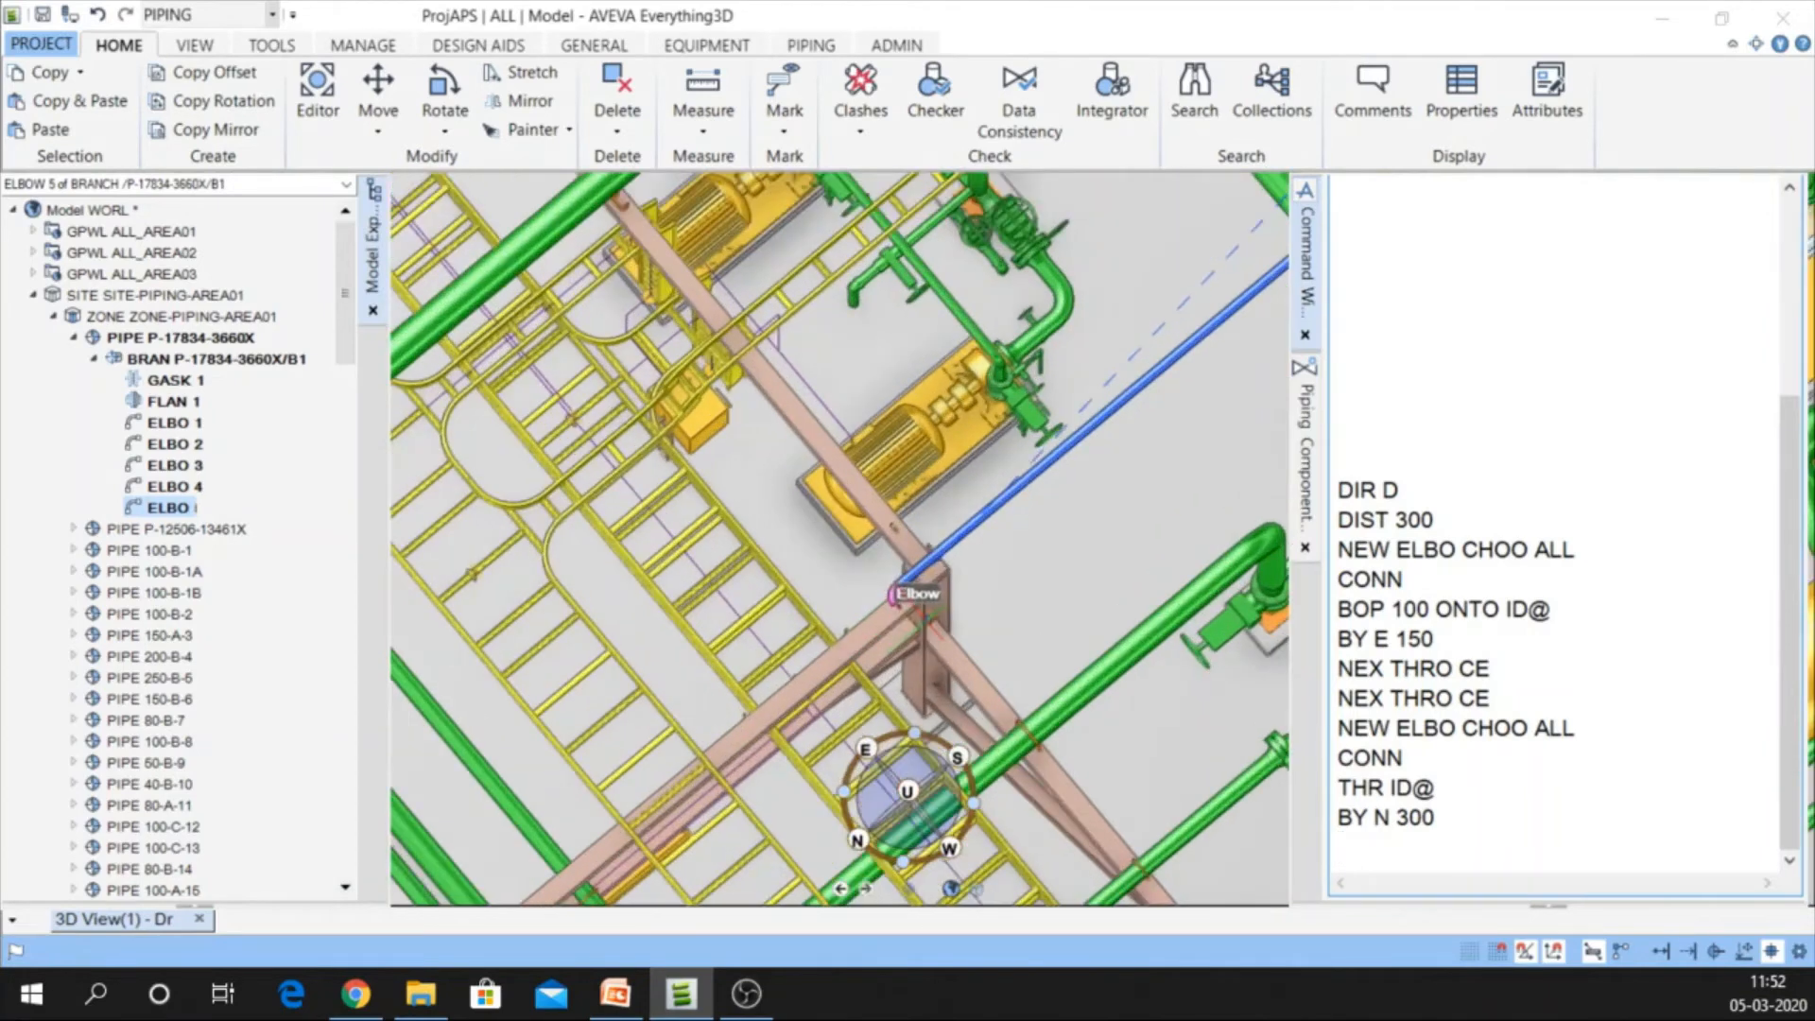
Direct the fifth elbow's outlet downward at the pipe rack column with the command DIR D
middle_click_drag(1004, 588, 1061, 526)
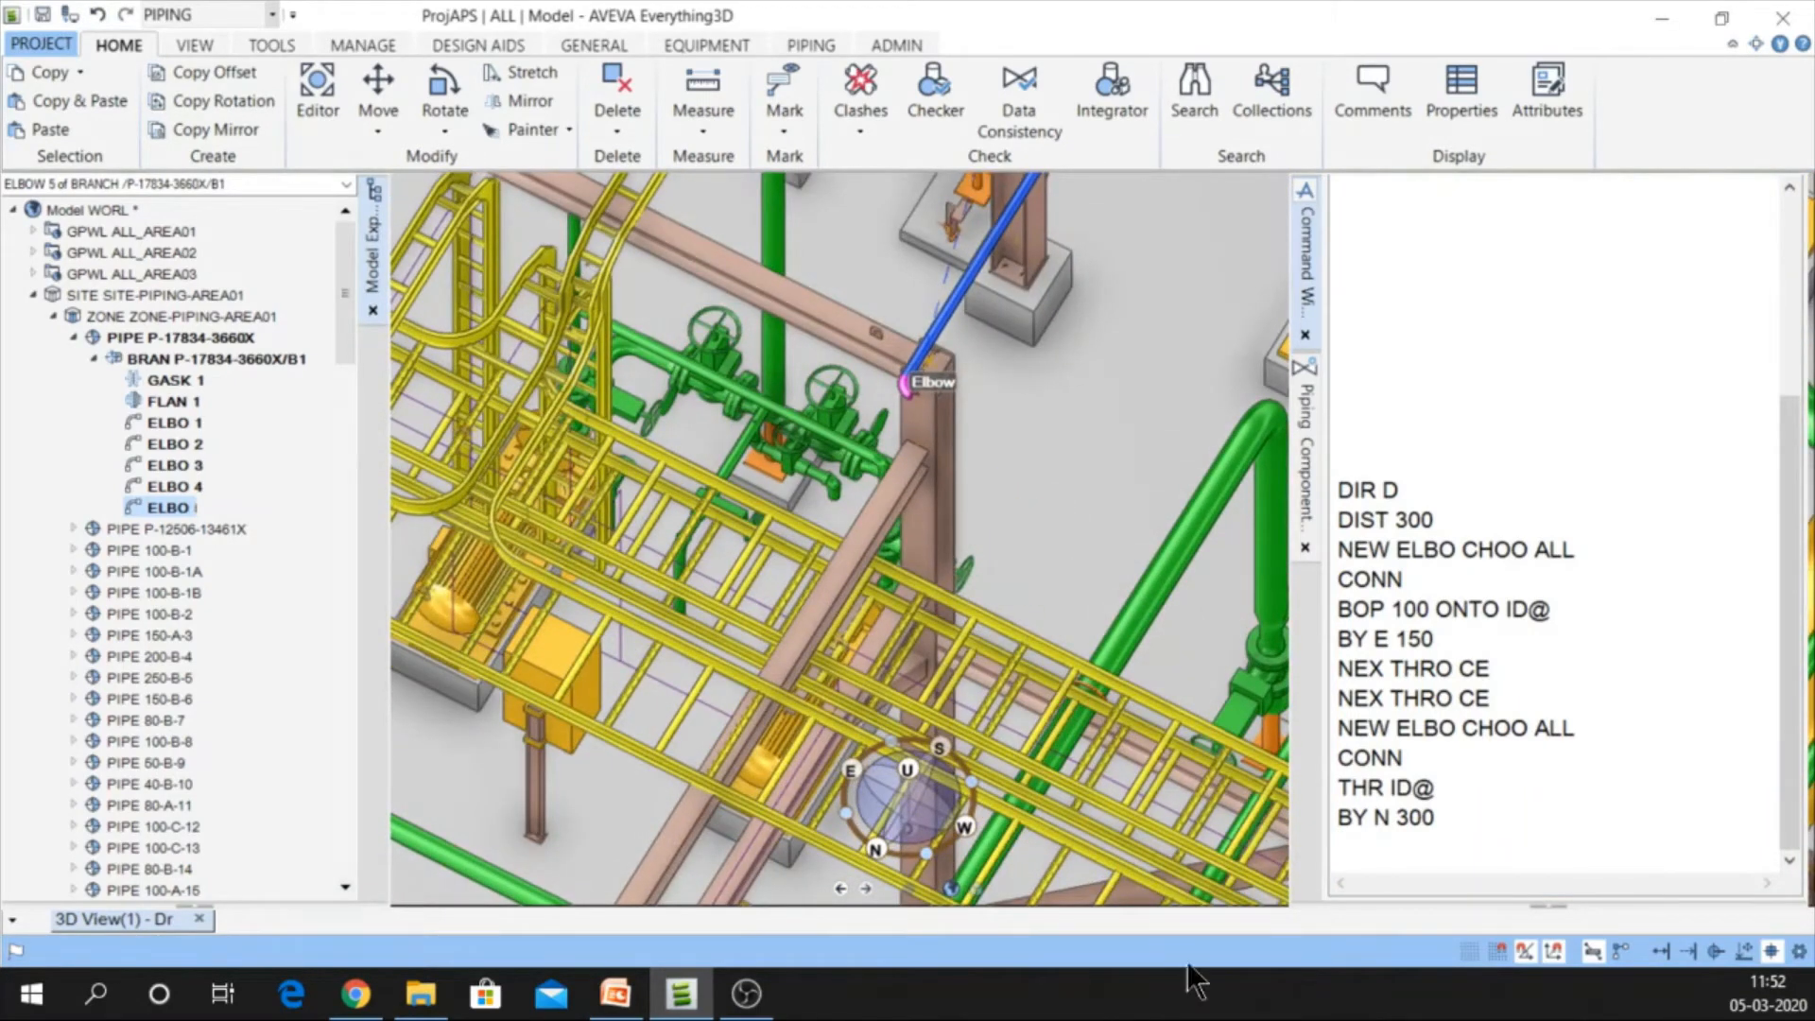
left_click(1359, 855)
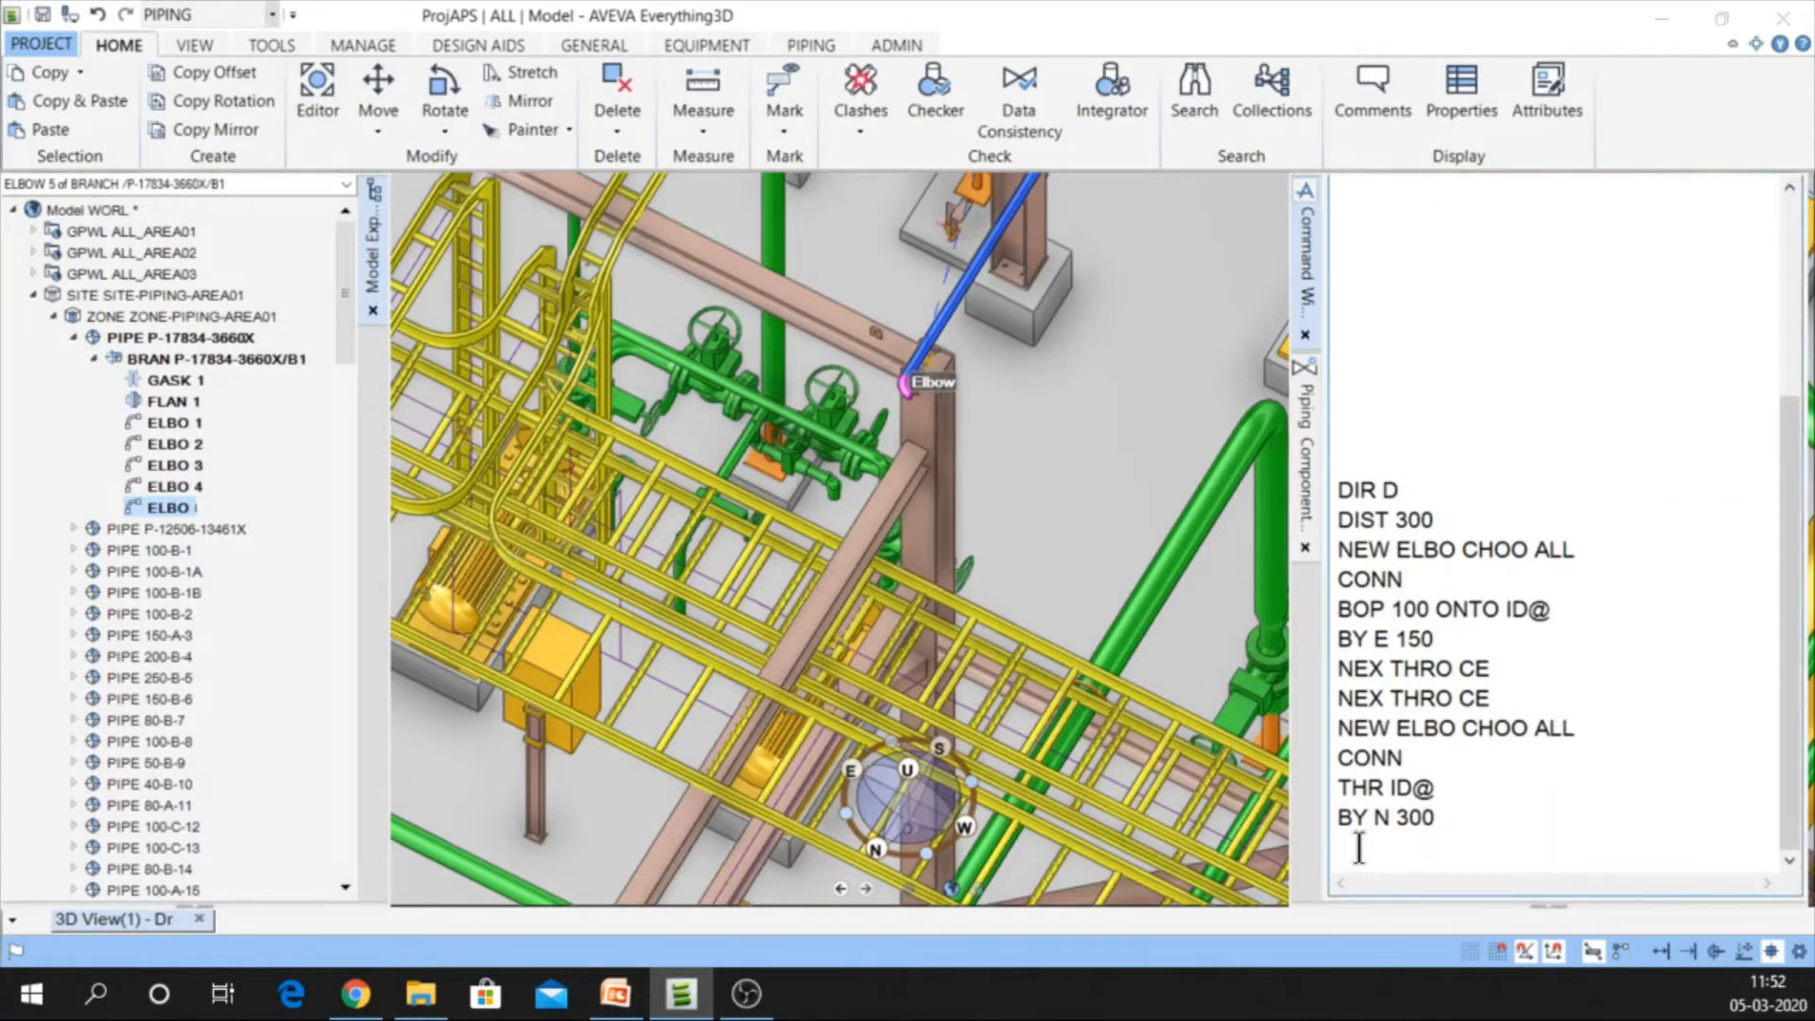
type("DIR D")
key("Return")
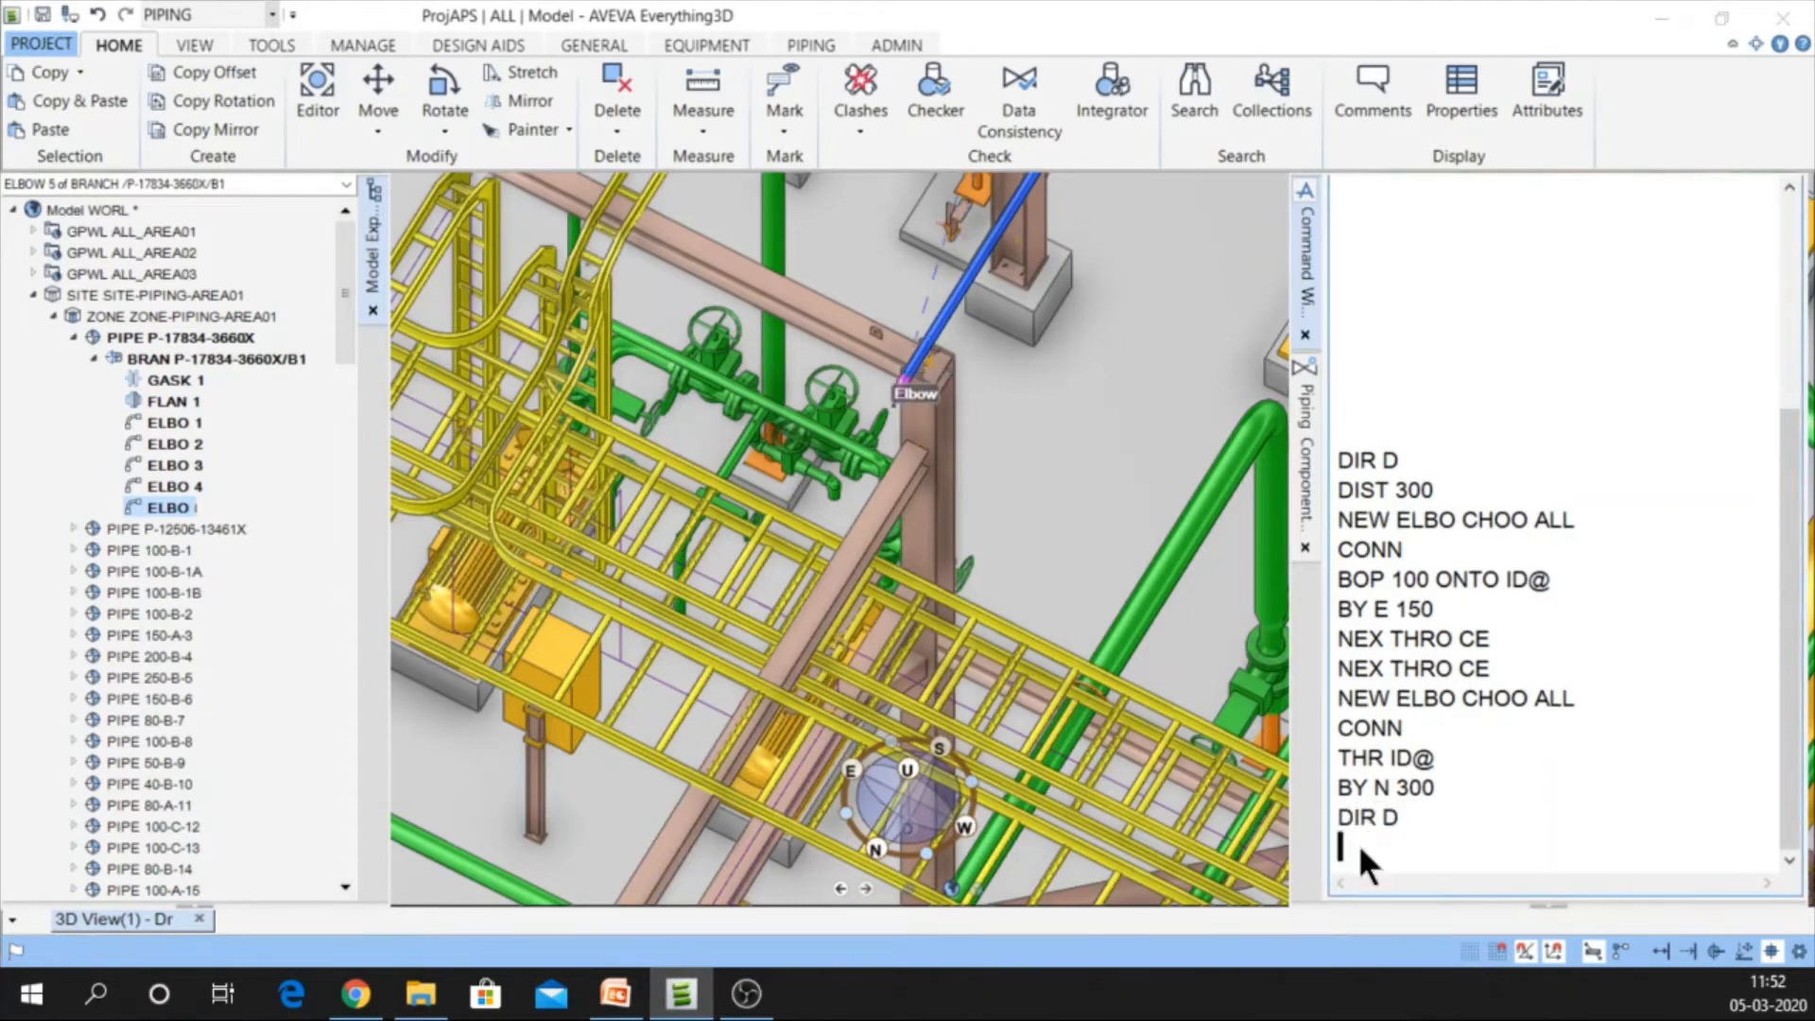
Create a 90-degree EA elbow with NEW ELBO CHOO ALL and connect it to the fifth elbow with CONN
double_click(1492, 697)
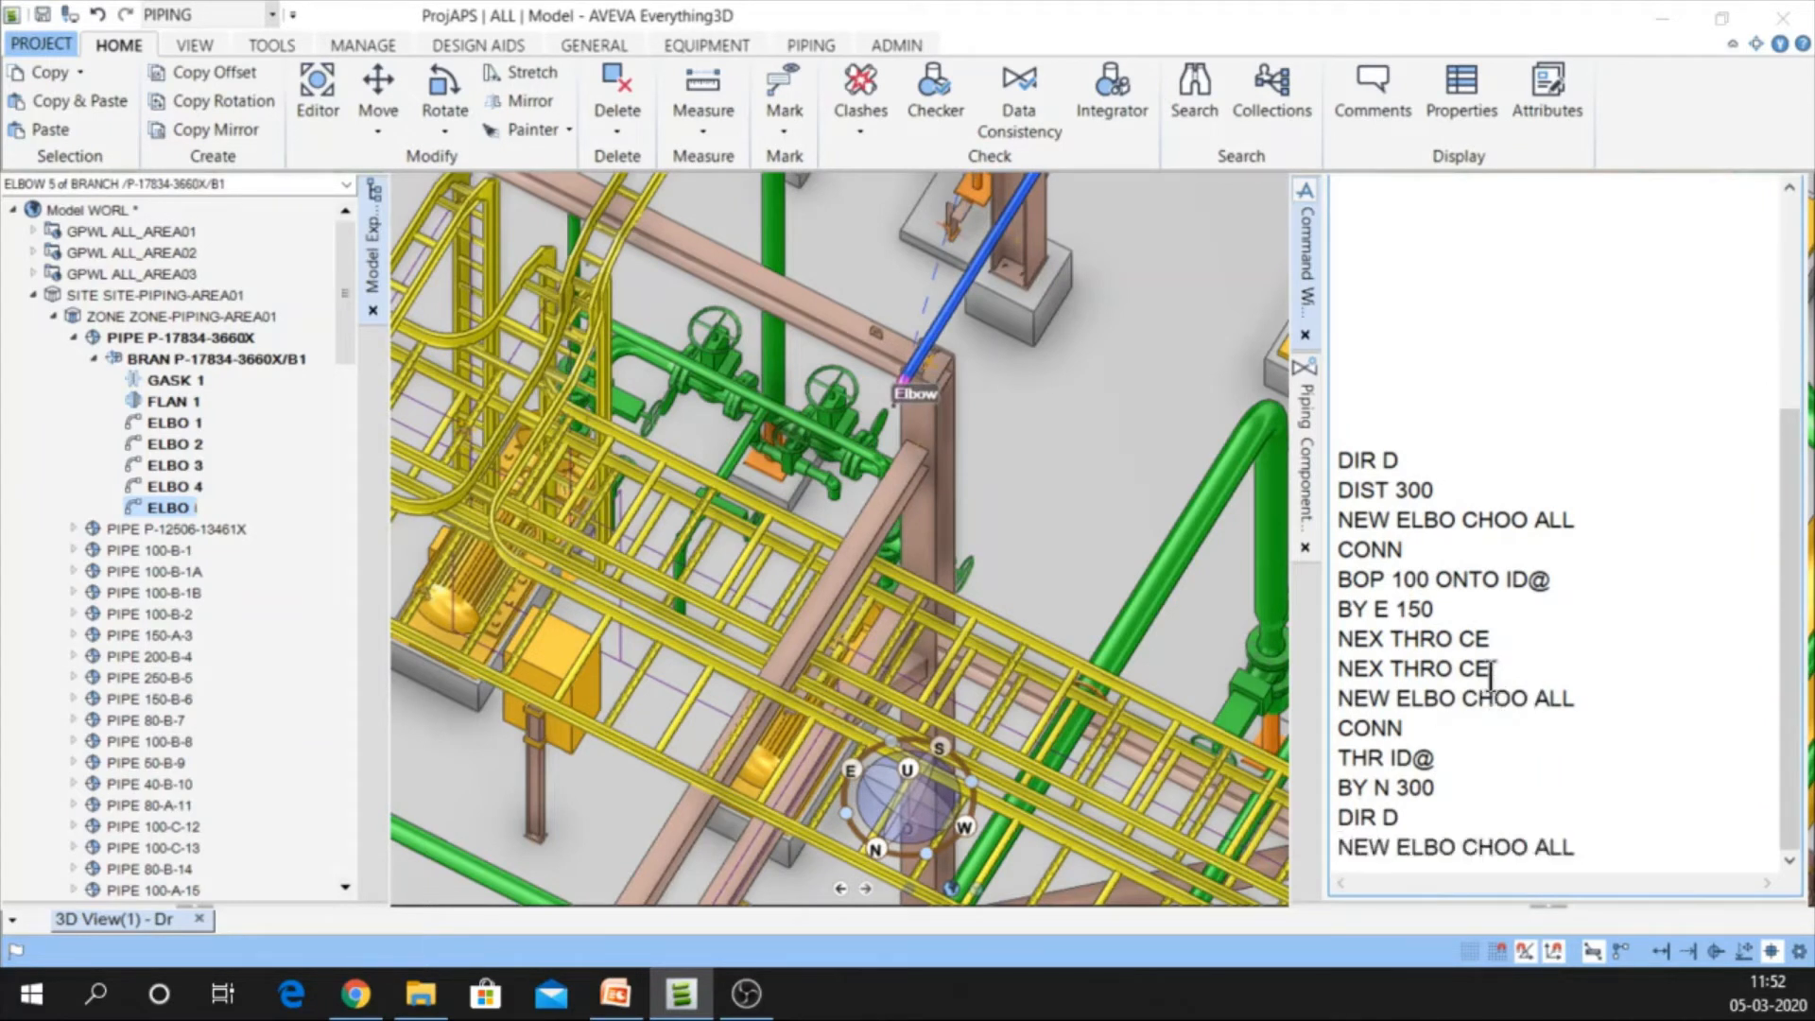
key("Return")
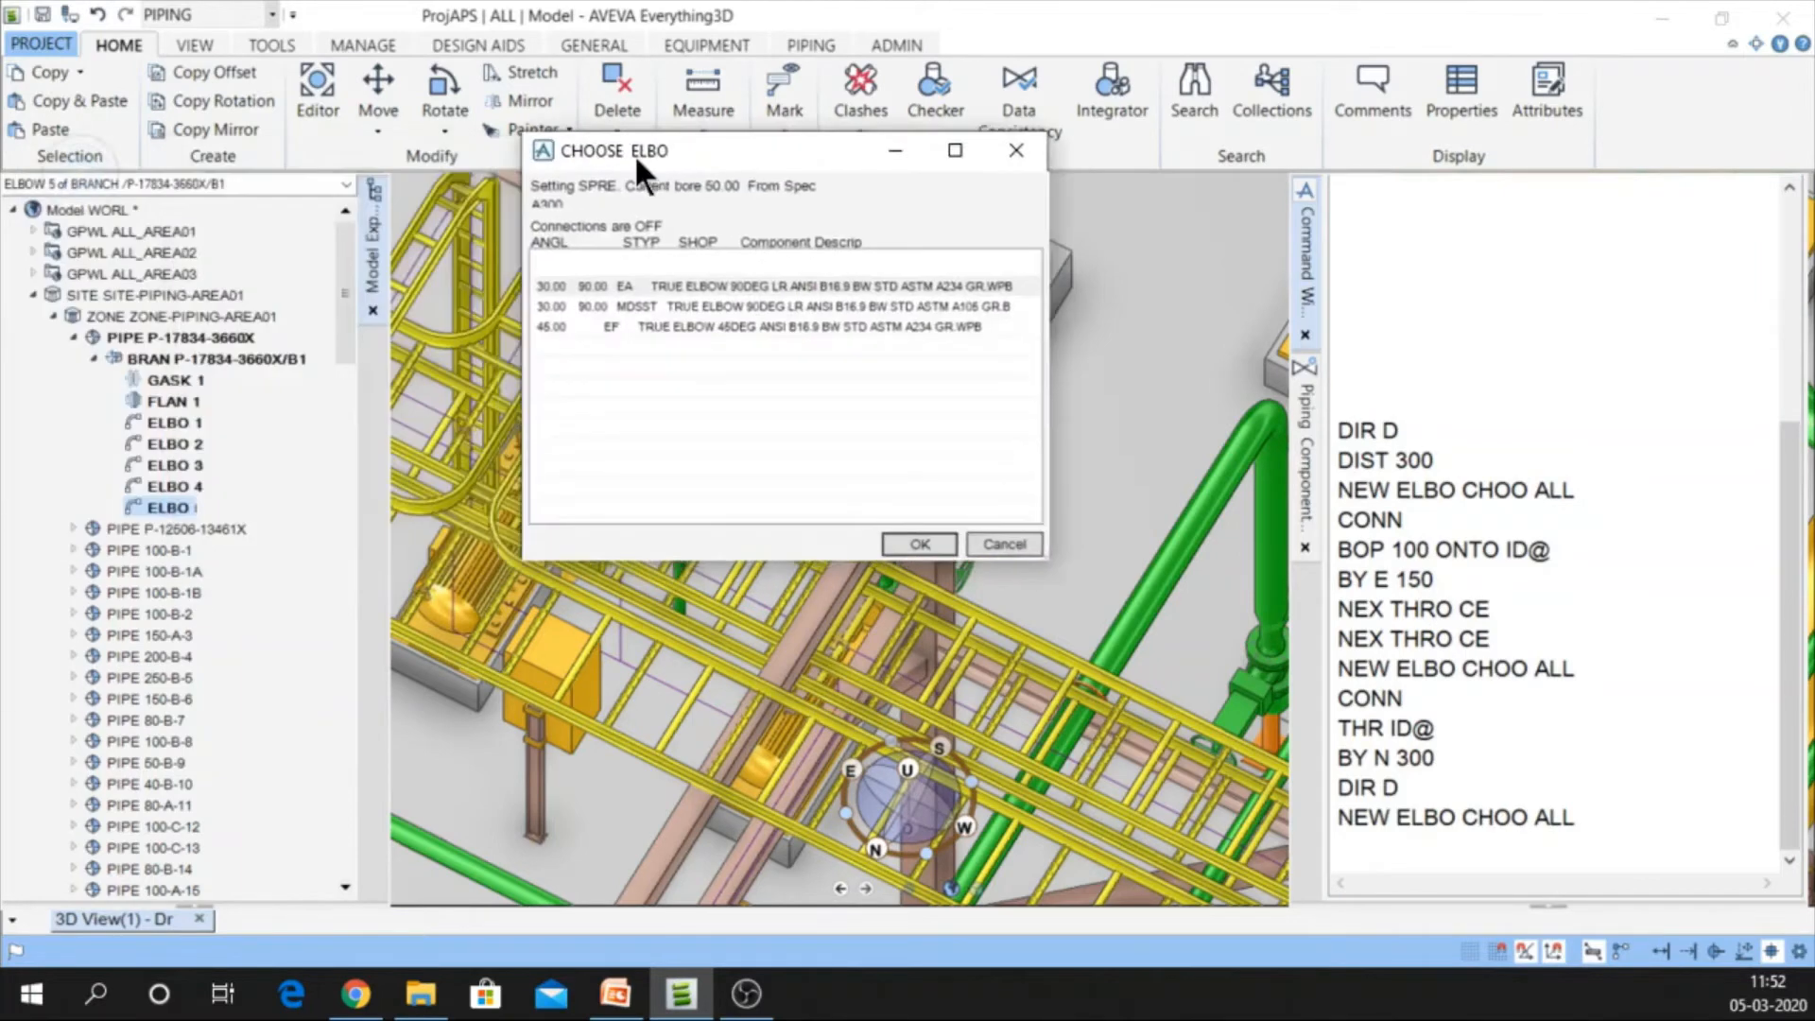
left_click(589, 286)
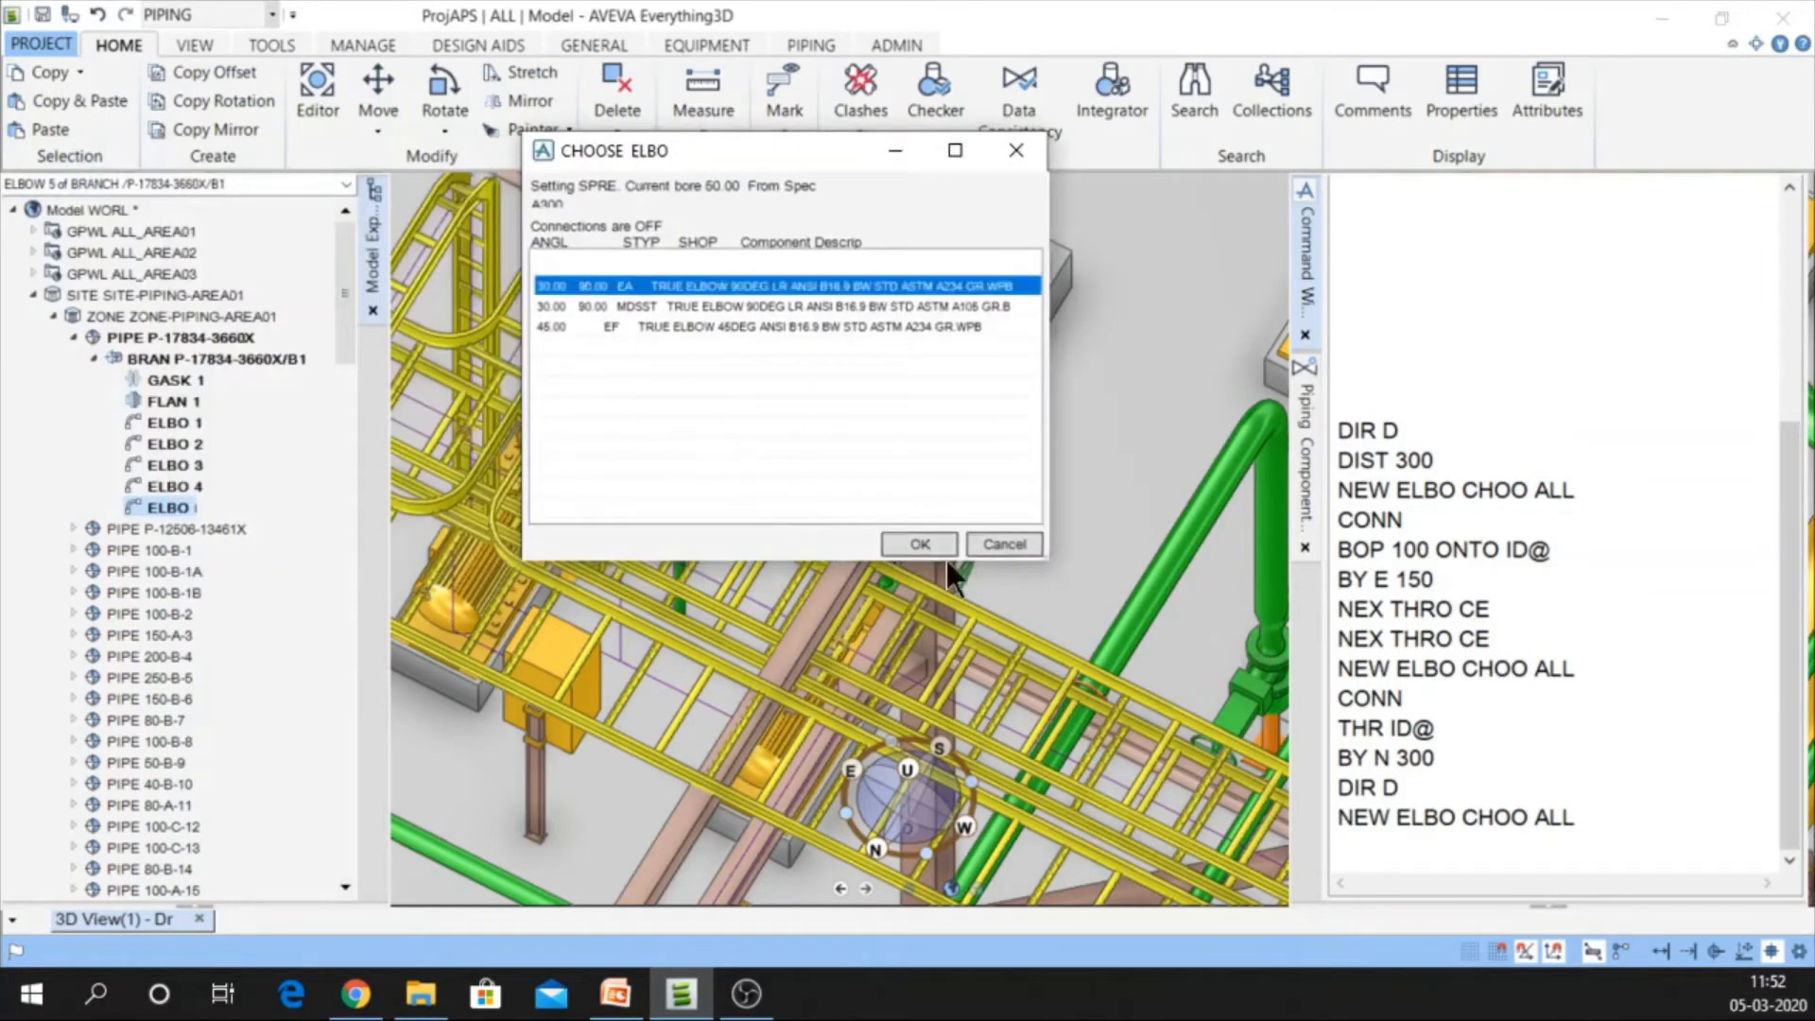
left_click(919, 544)
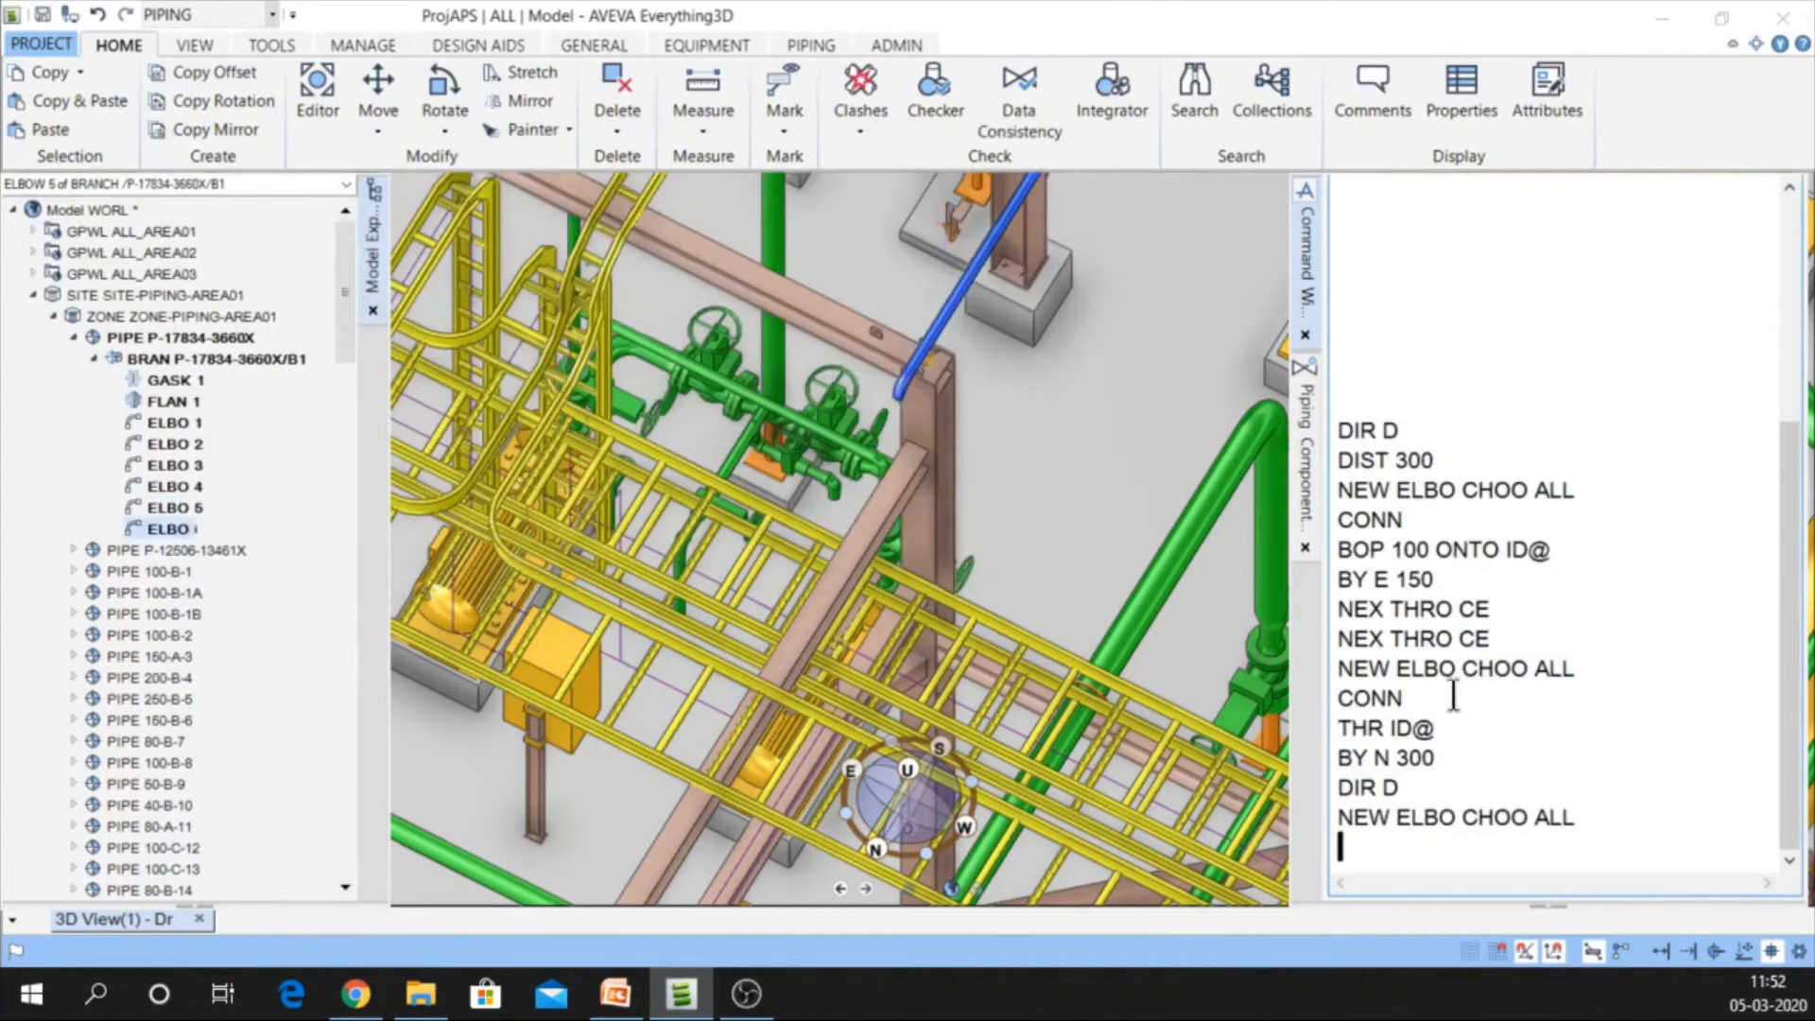
type("CONN")
key("Return")
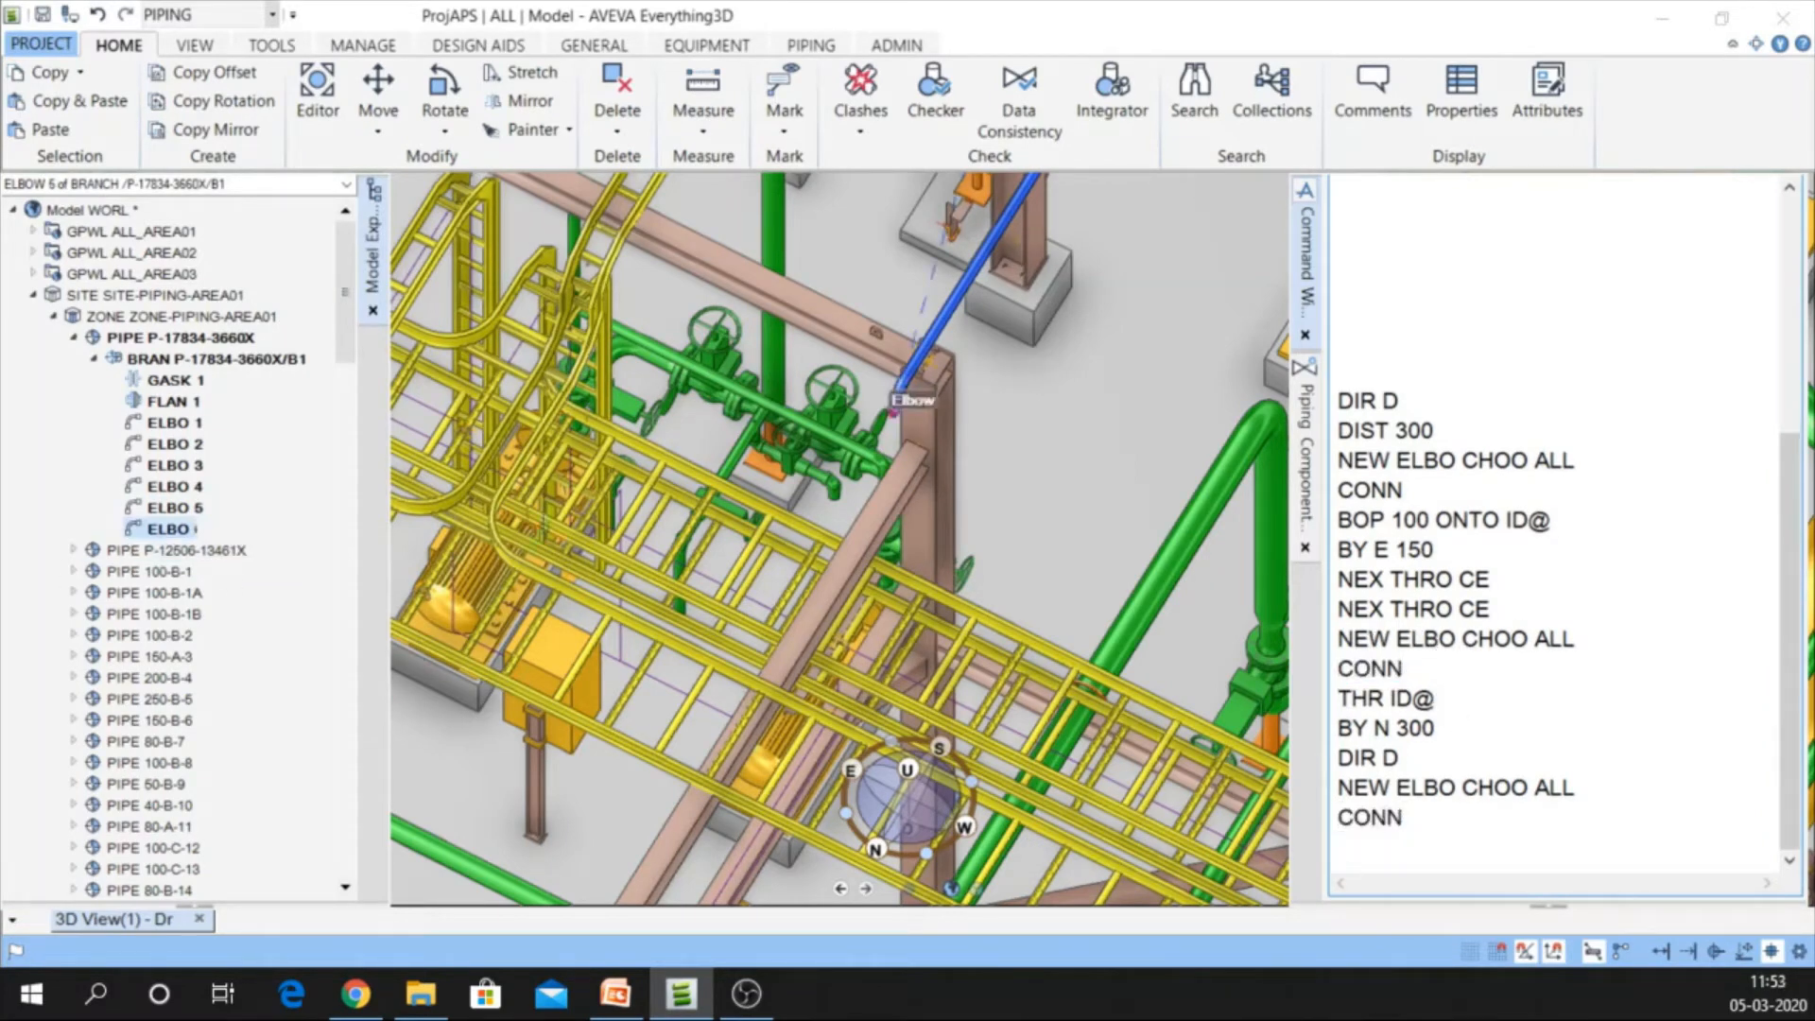
Direct the sixth elbow's outlet east with the command DIR E
scroll(893, 408, "up", 6)
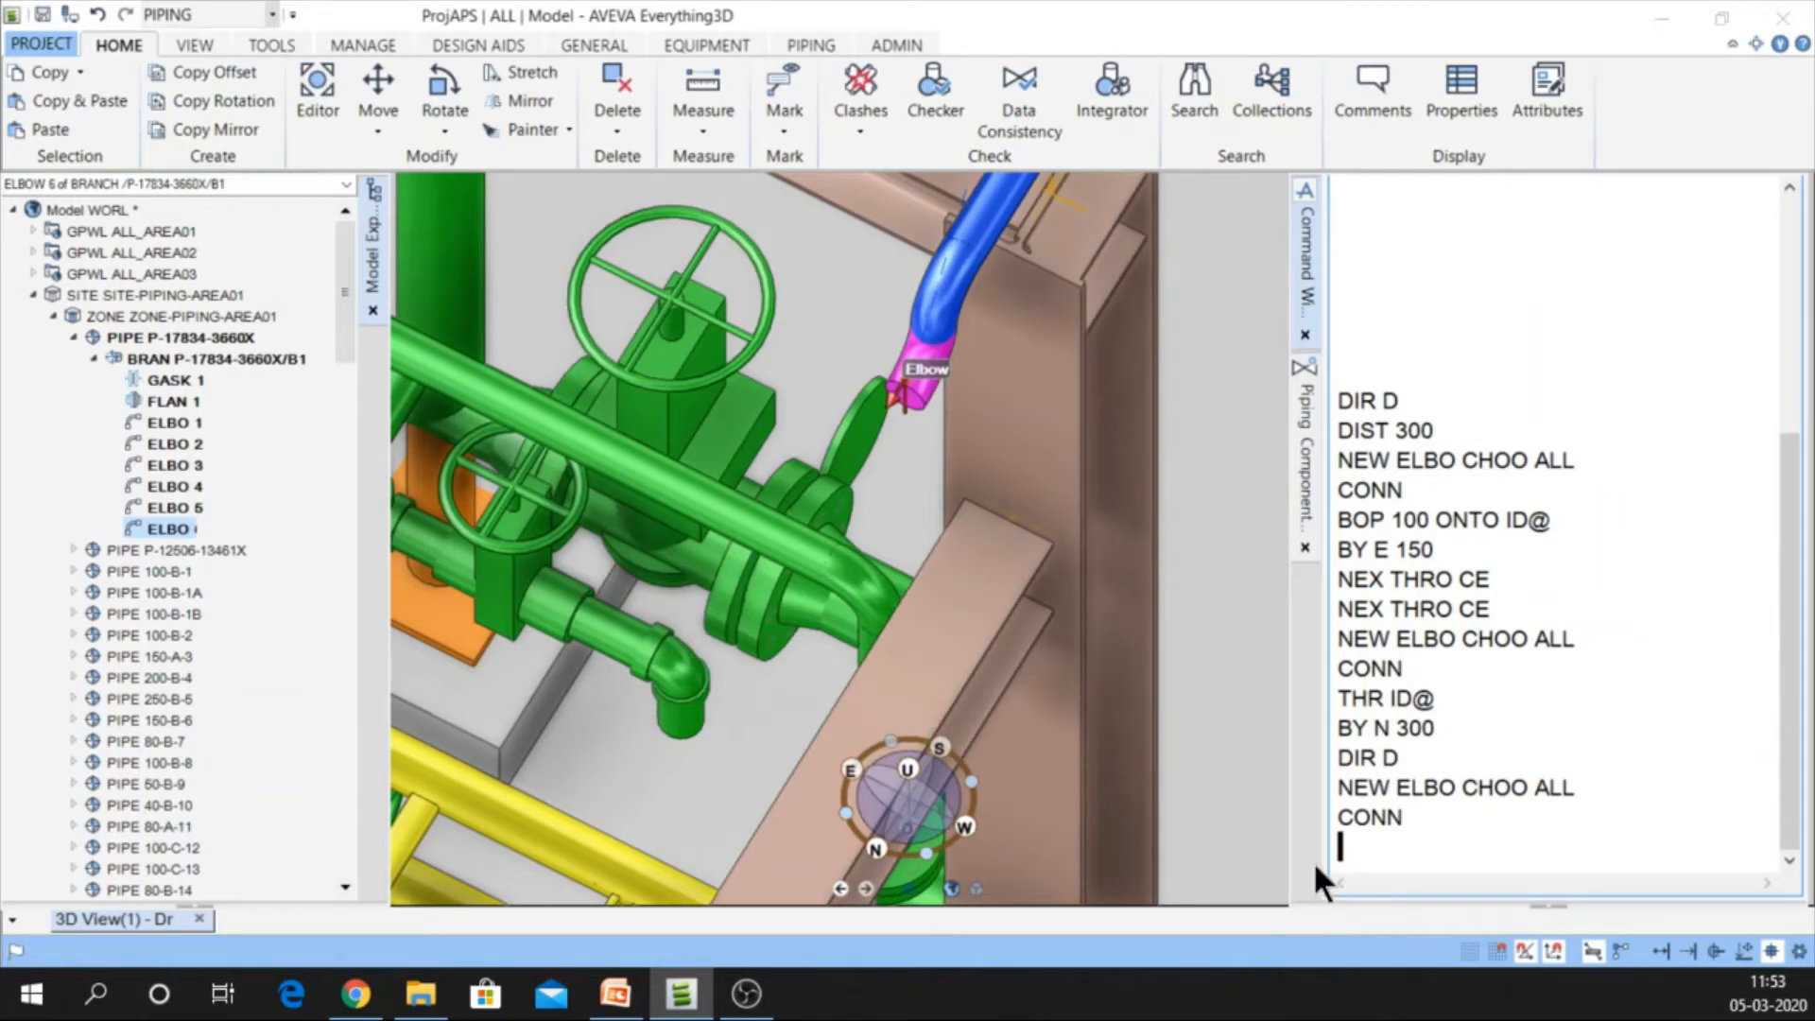
type("DIR")
key("Return")
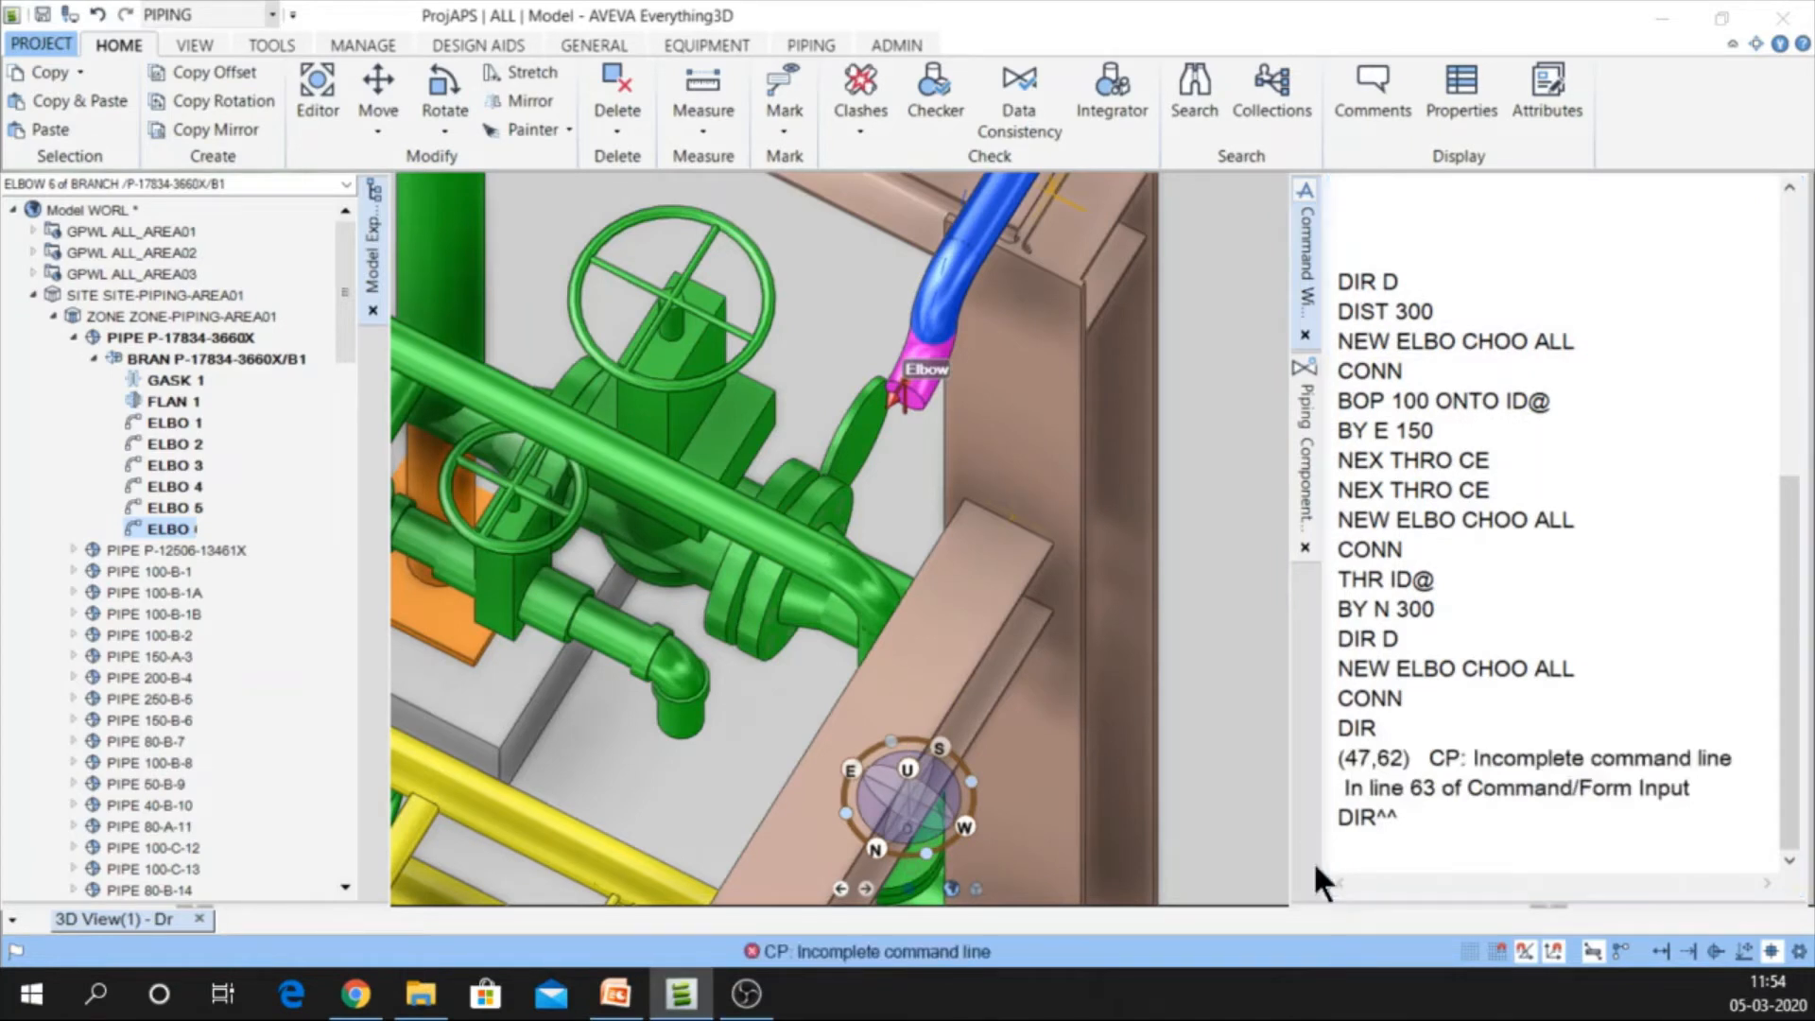
type("DIR")
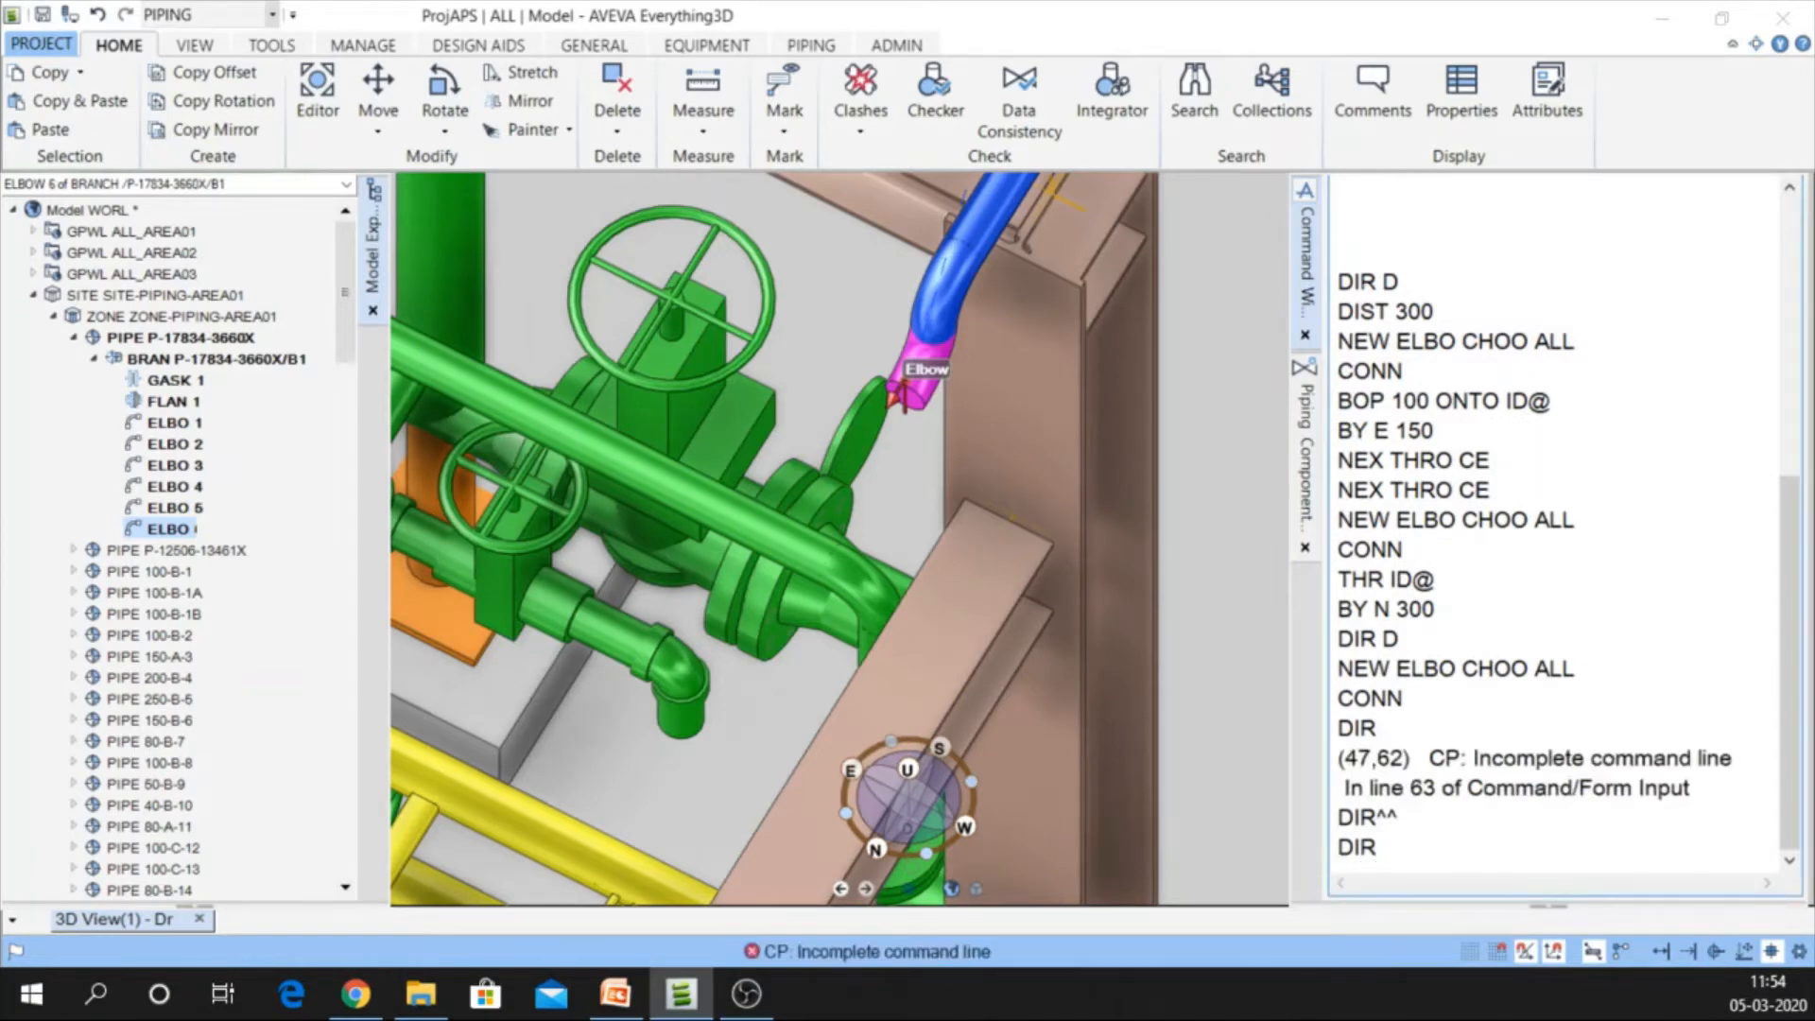
type(" E")
key("Return")
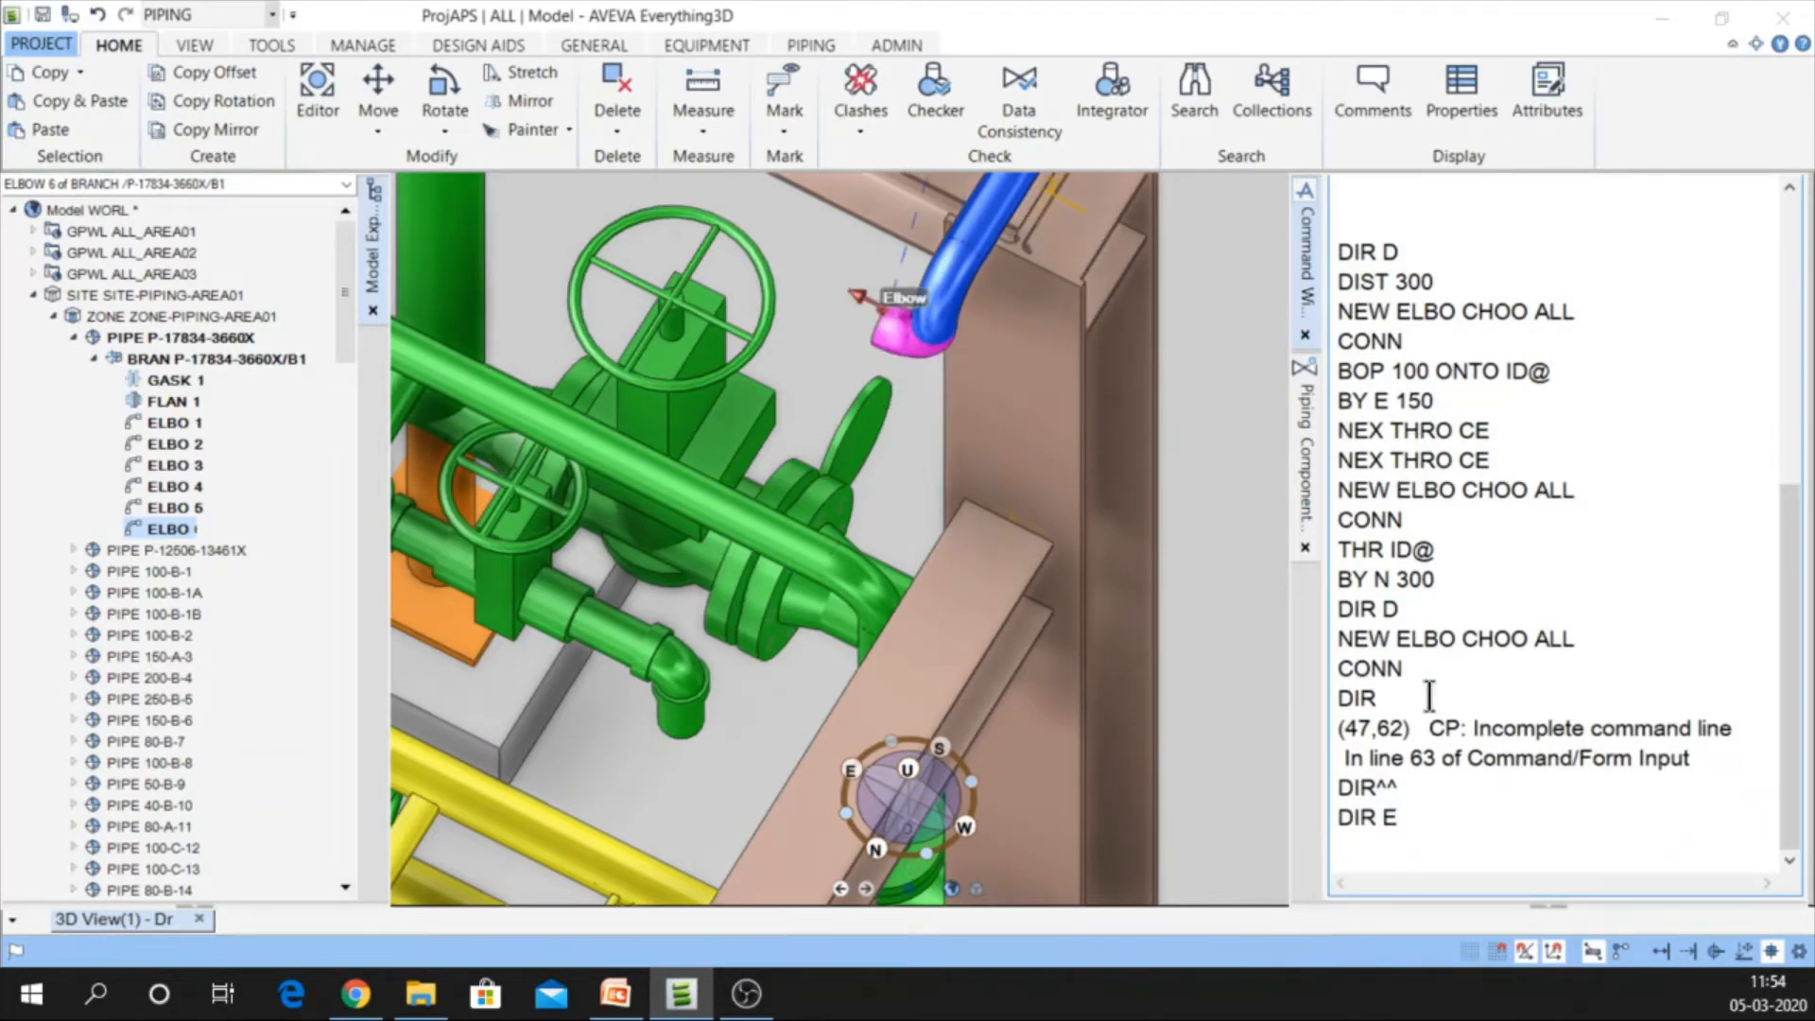
Position the sixth elbow with BOP 100 ONTO ID@, identifying the pipe rack beam below it as the reference, and save the work
double_click(1554, 370)
key("Return")
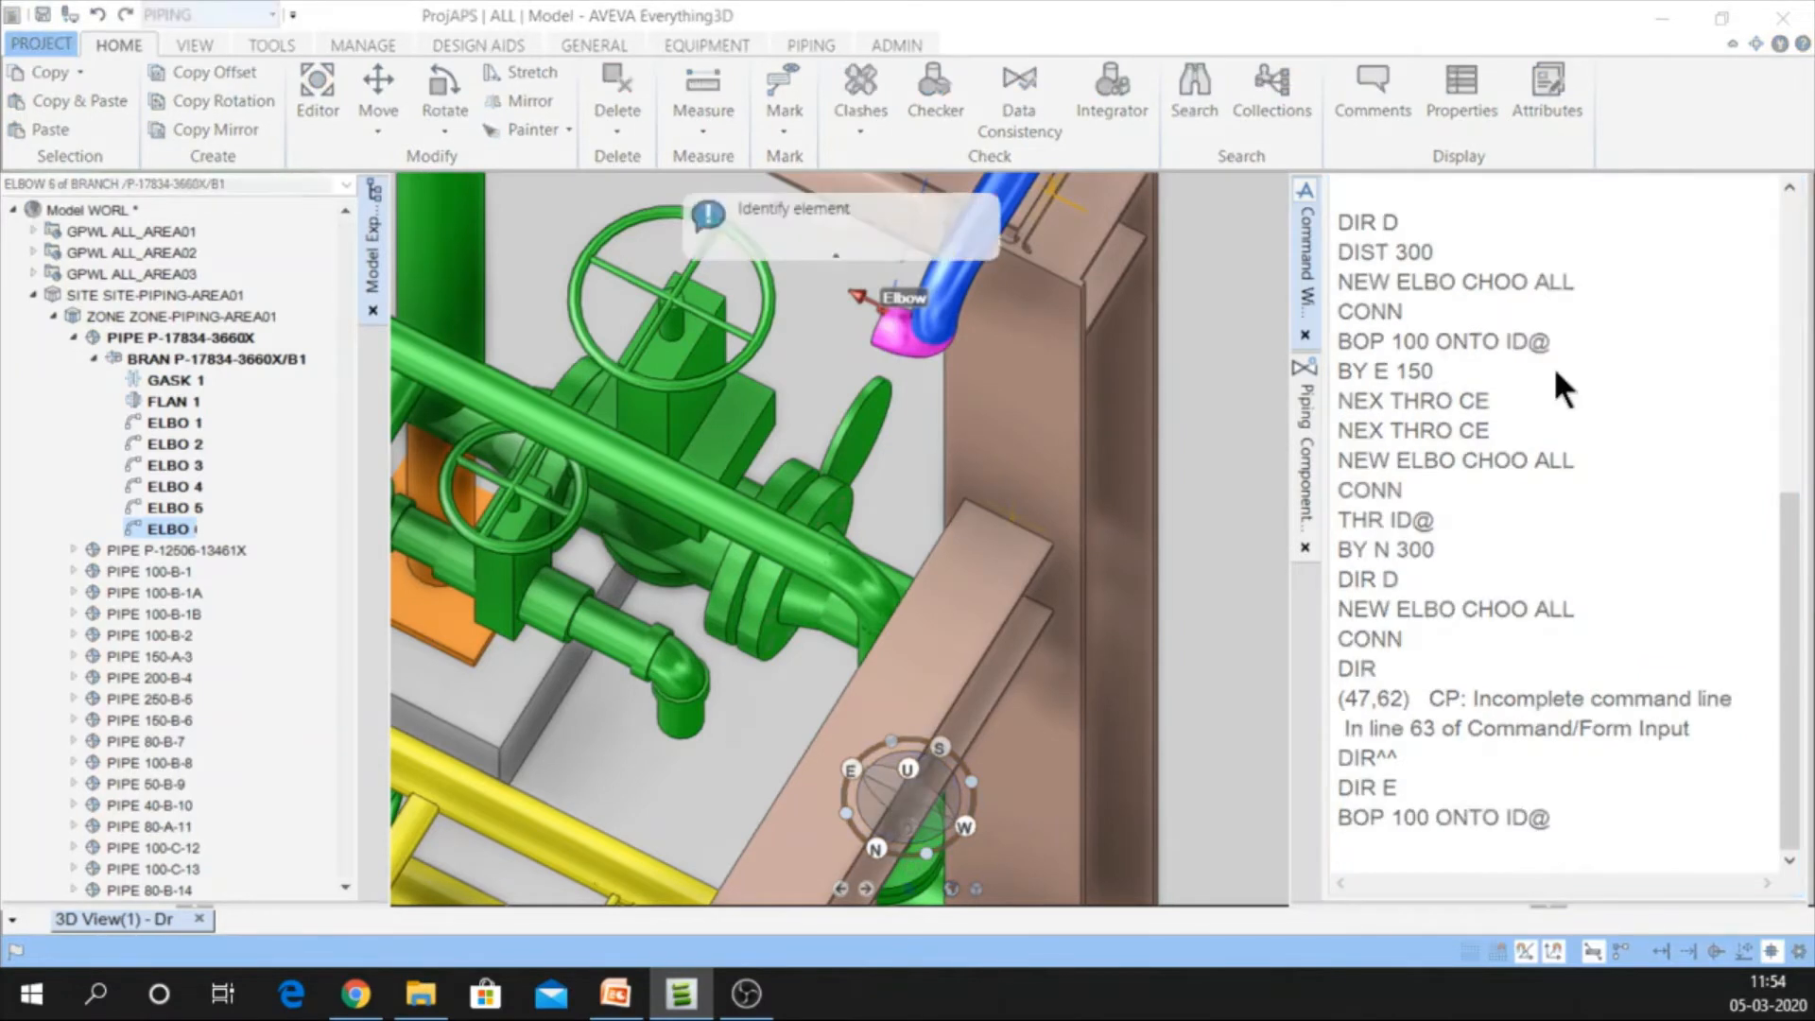
left_click(900, 636)
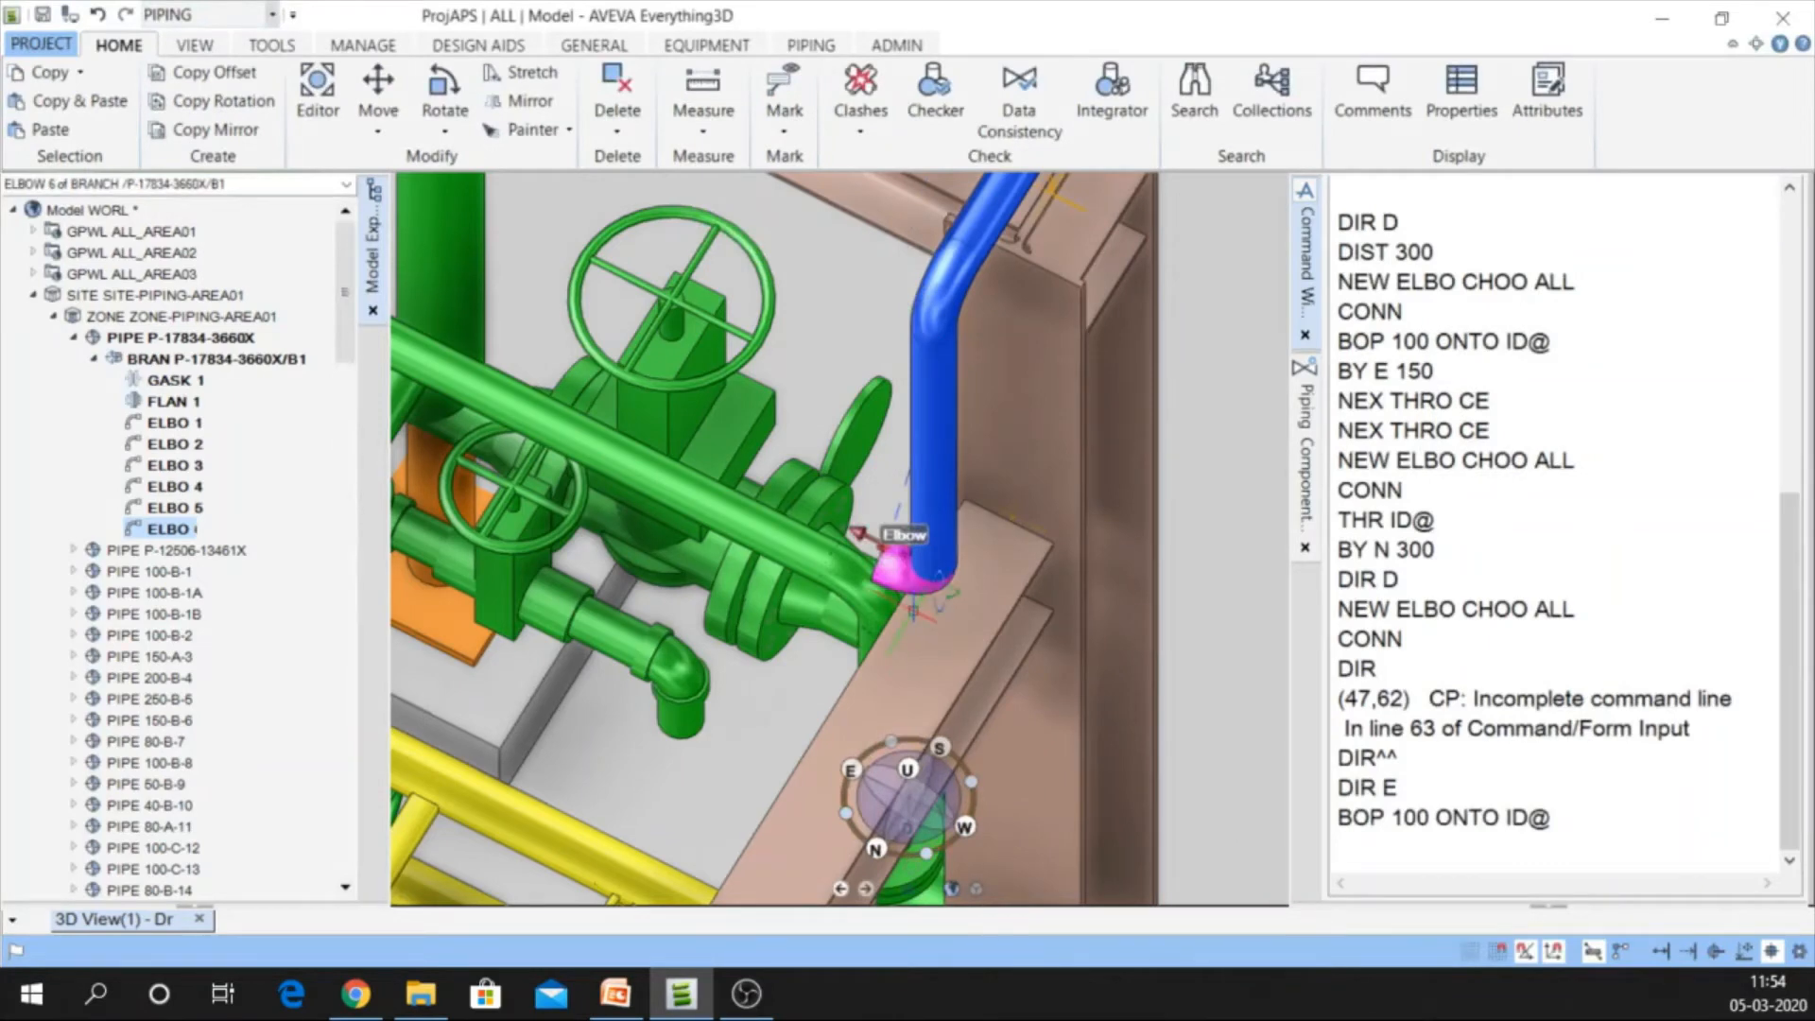
middle_click_drag(913, 611, 935, 571)
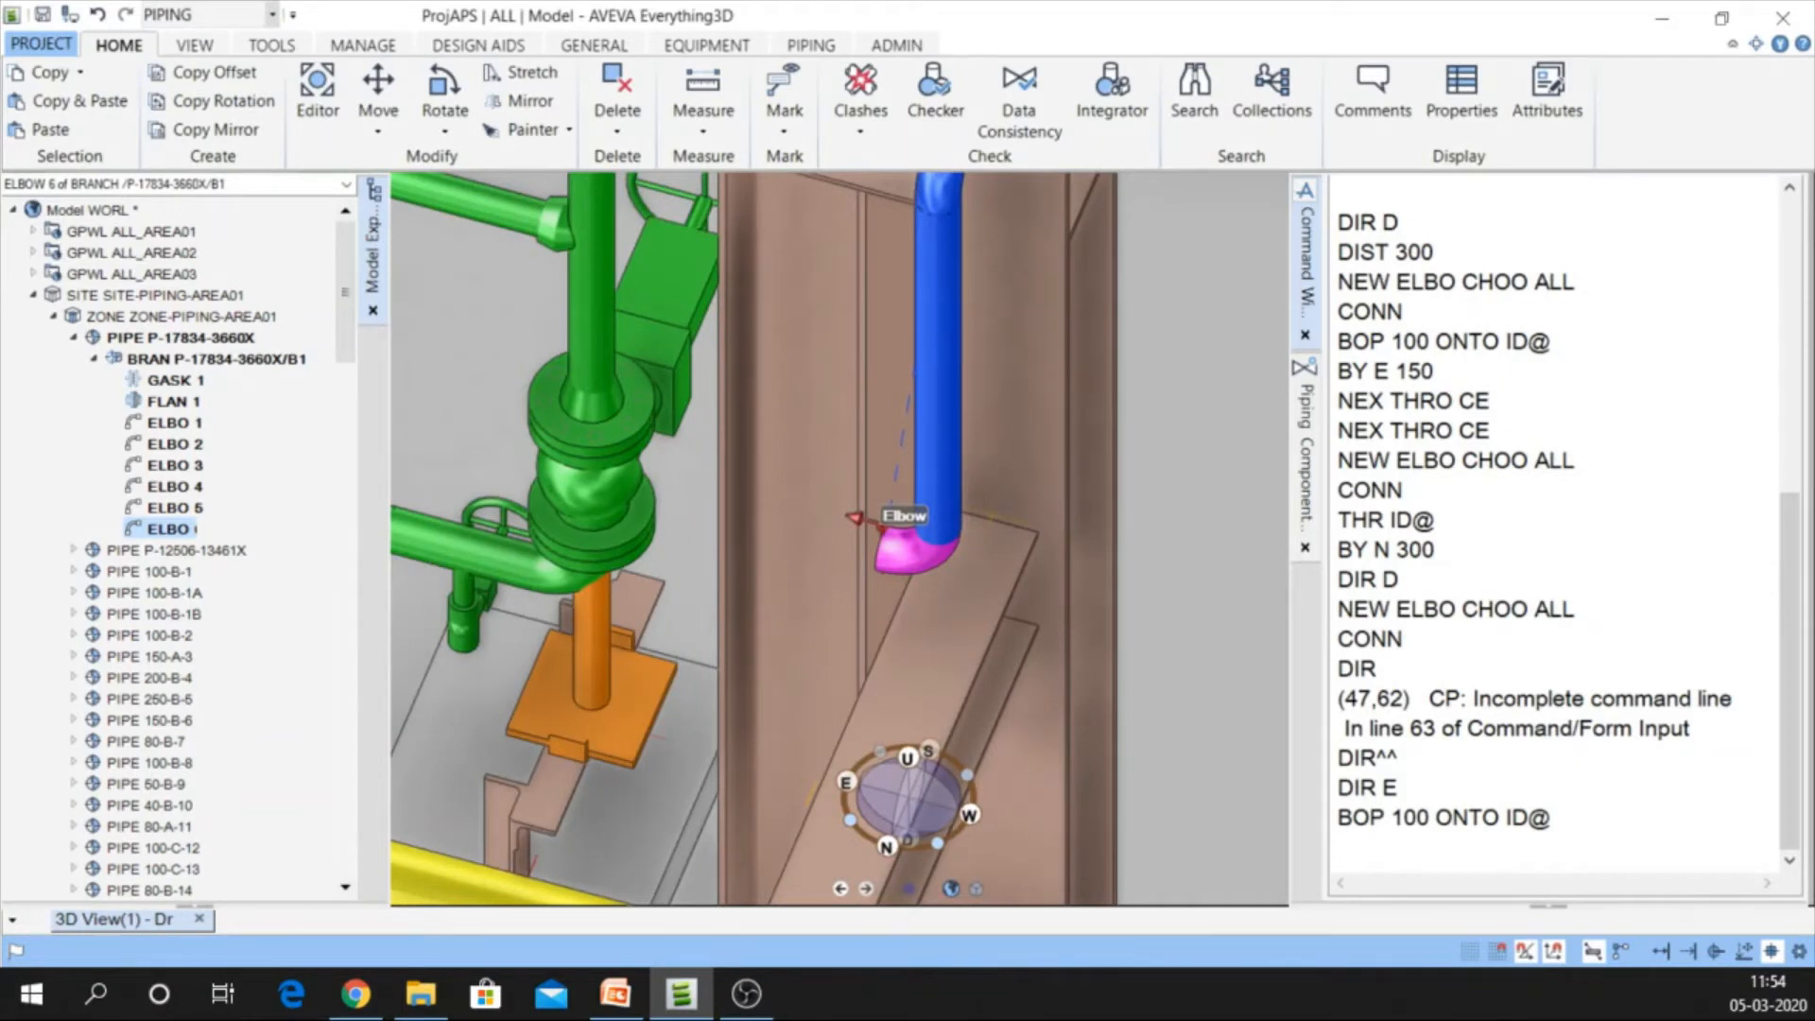
left_click(43, 15)
middle_click_drag(854, 517, 922, 537)
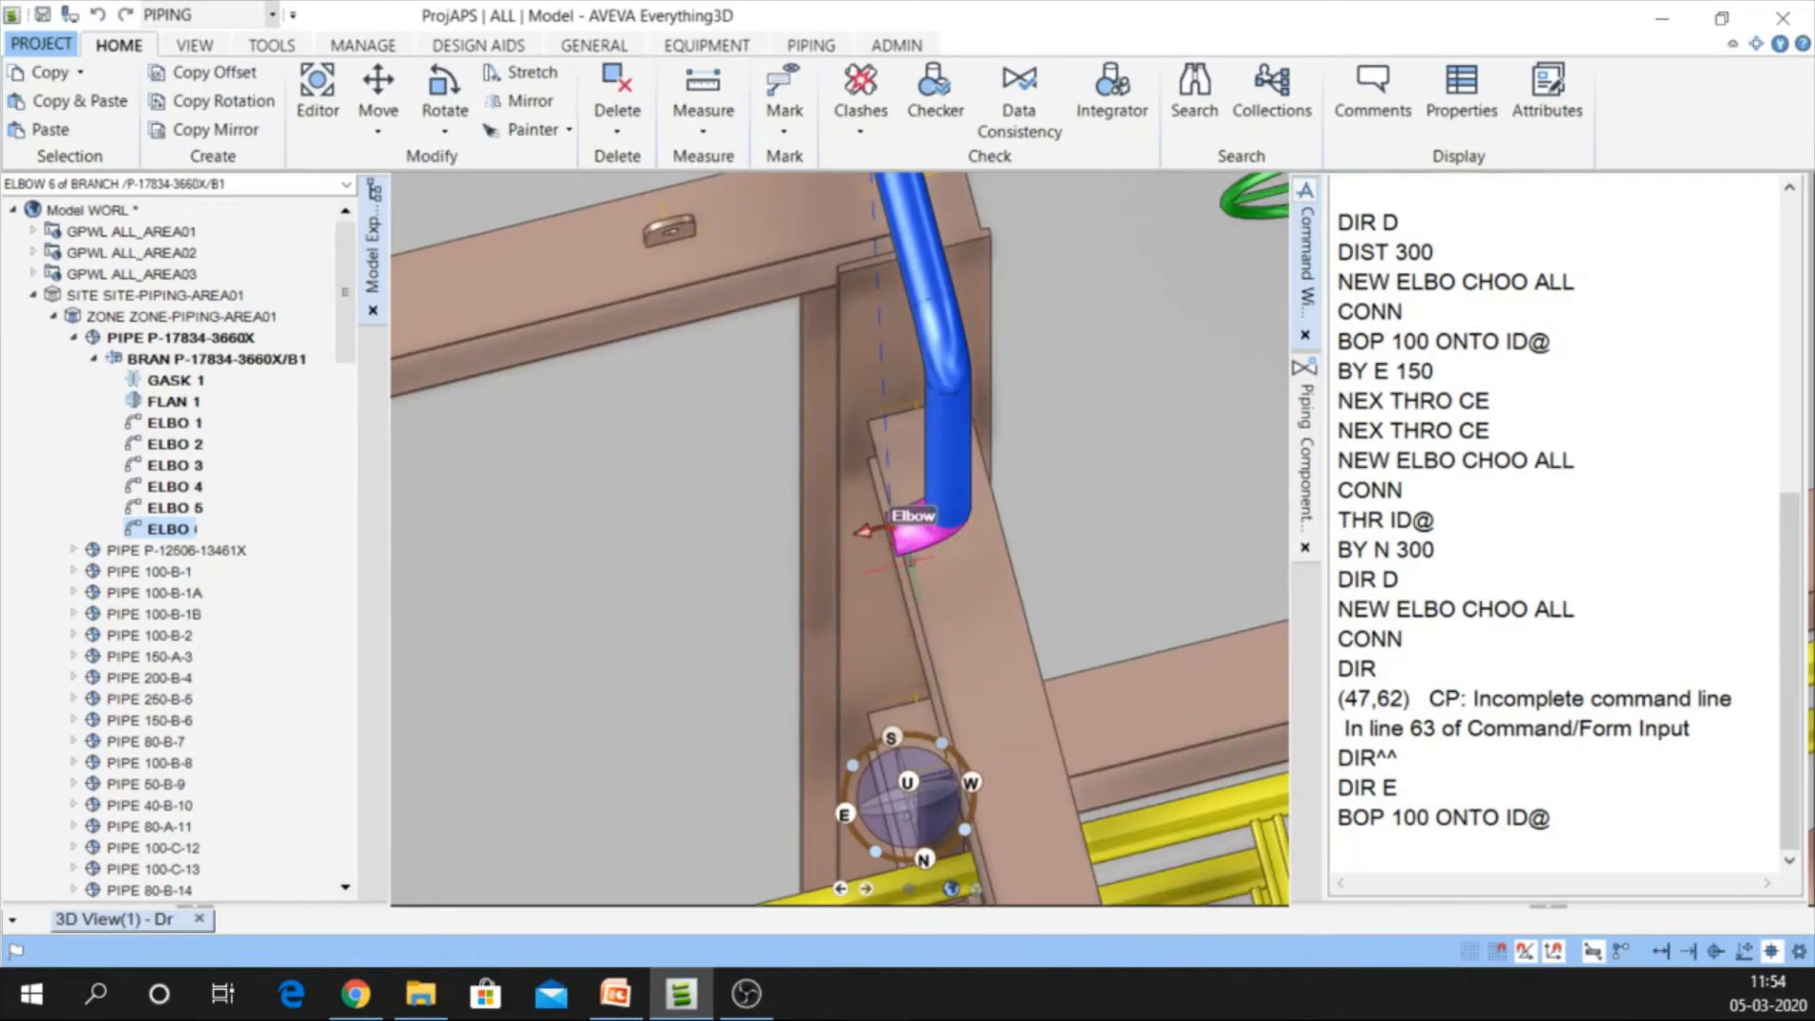
scroll(733, 536, "down", 5)
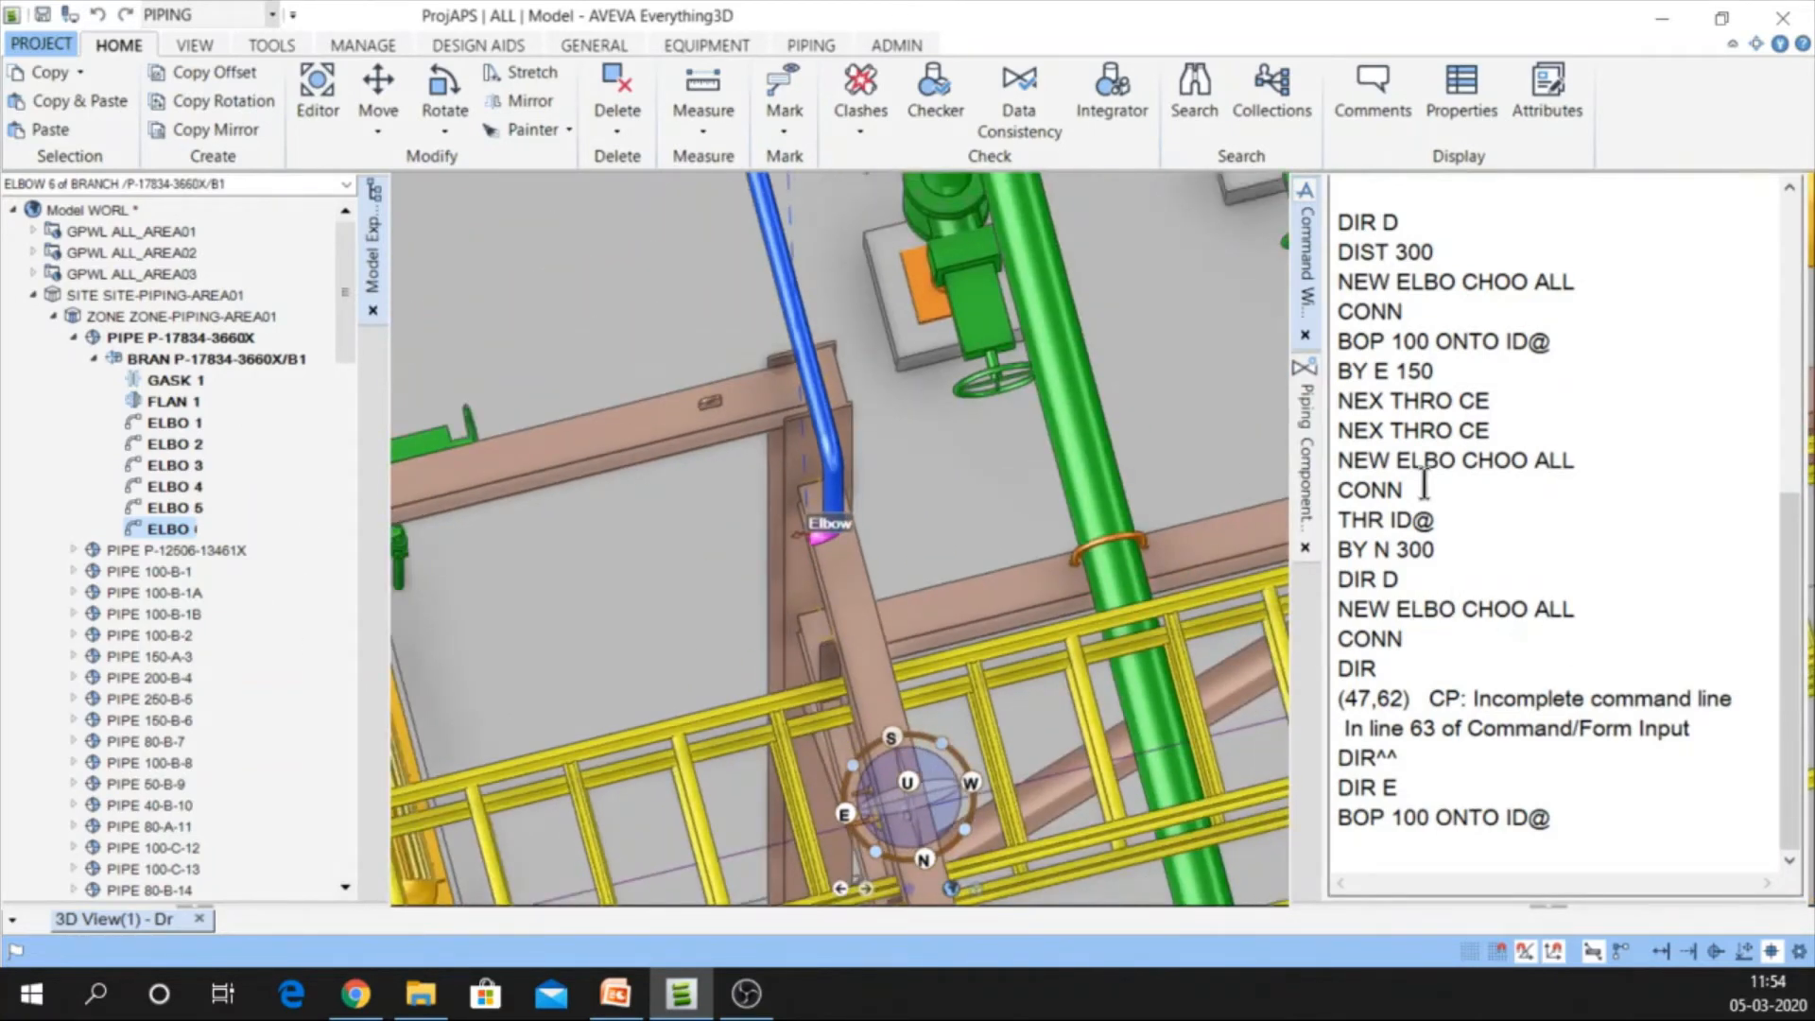
Create a WNF flange after the sixth elbow together with its gasket and mating flange, keeping the WNF type
left_click(1308, 450)
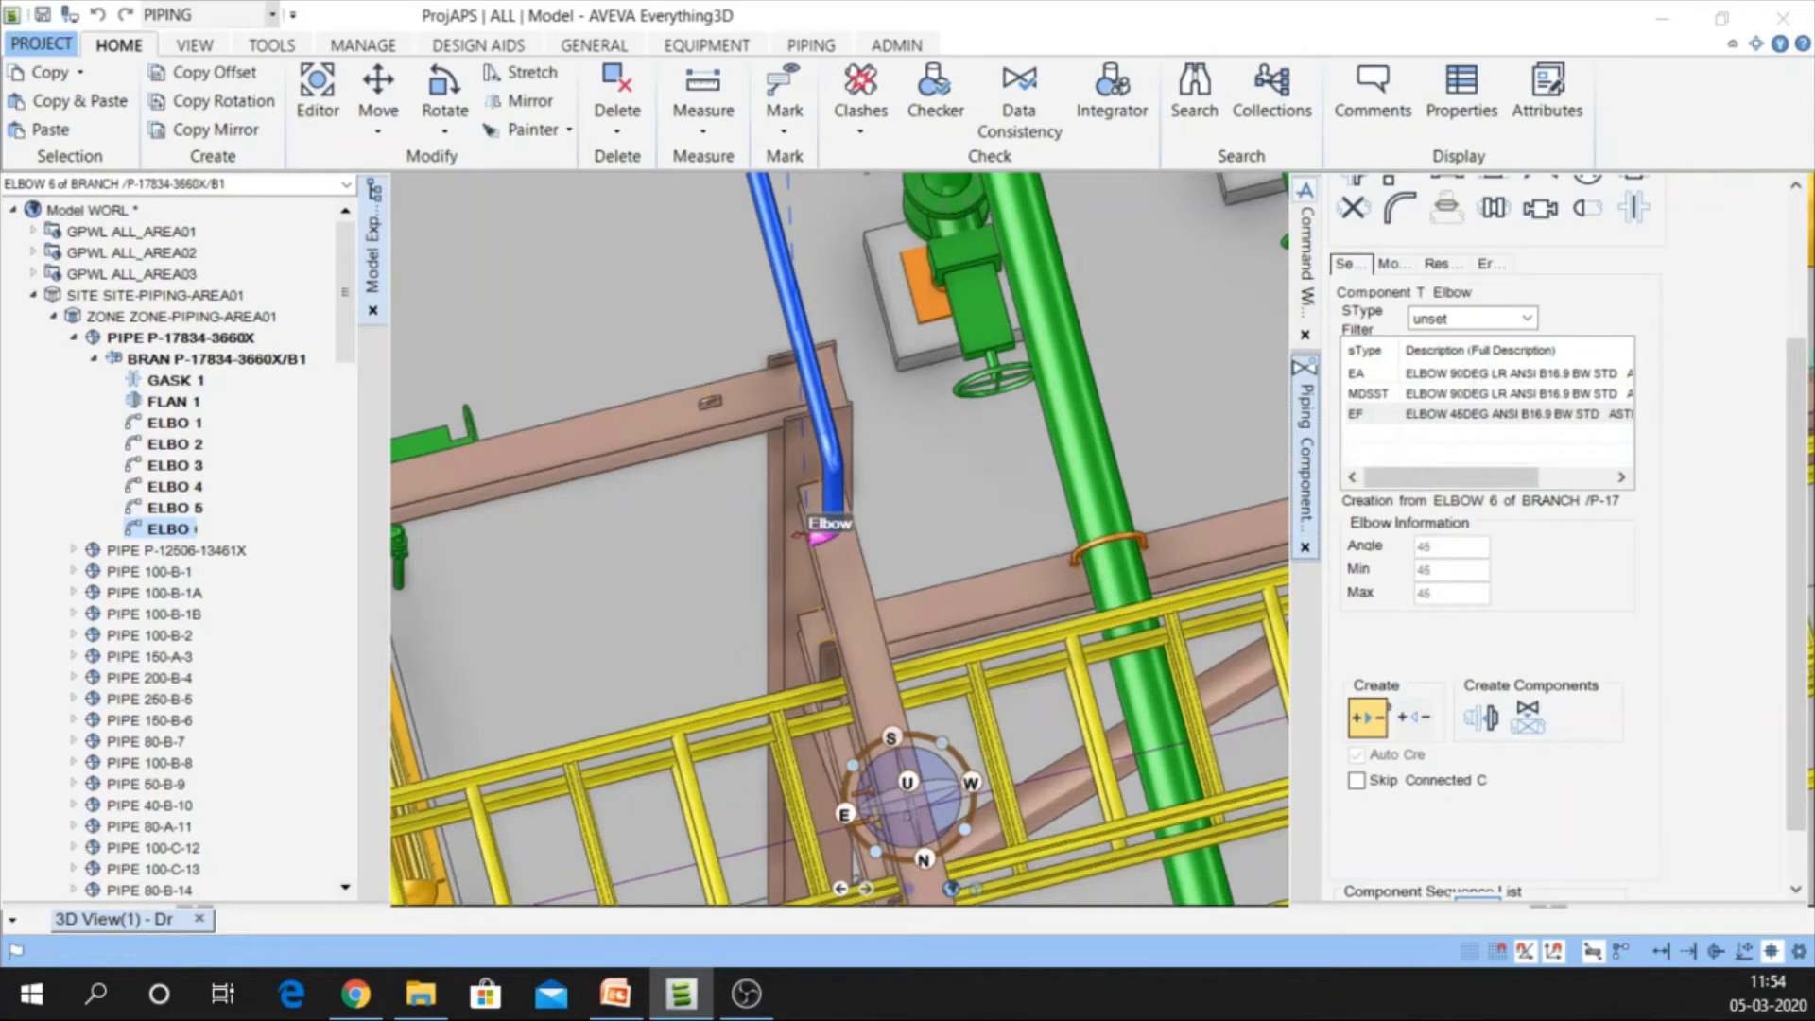
left_click_drag(1799, 438, 1791, 306)
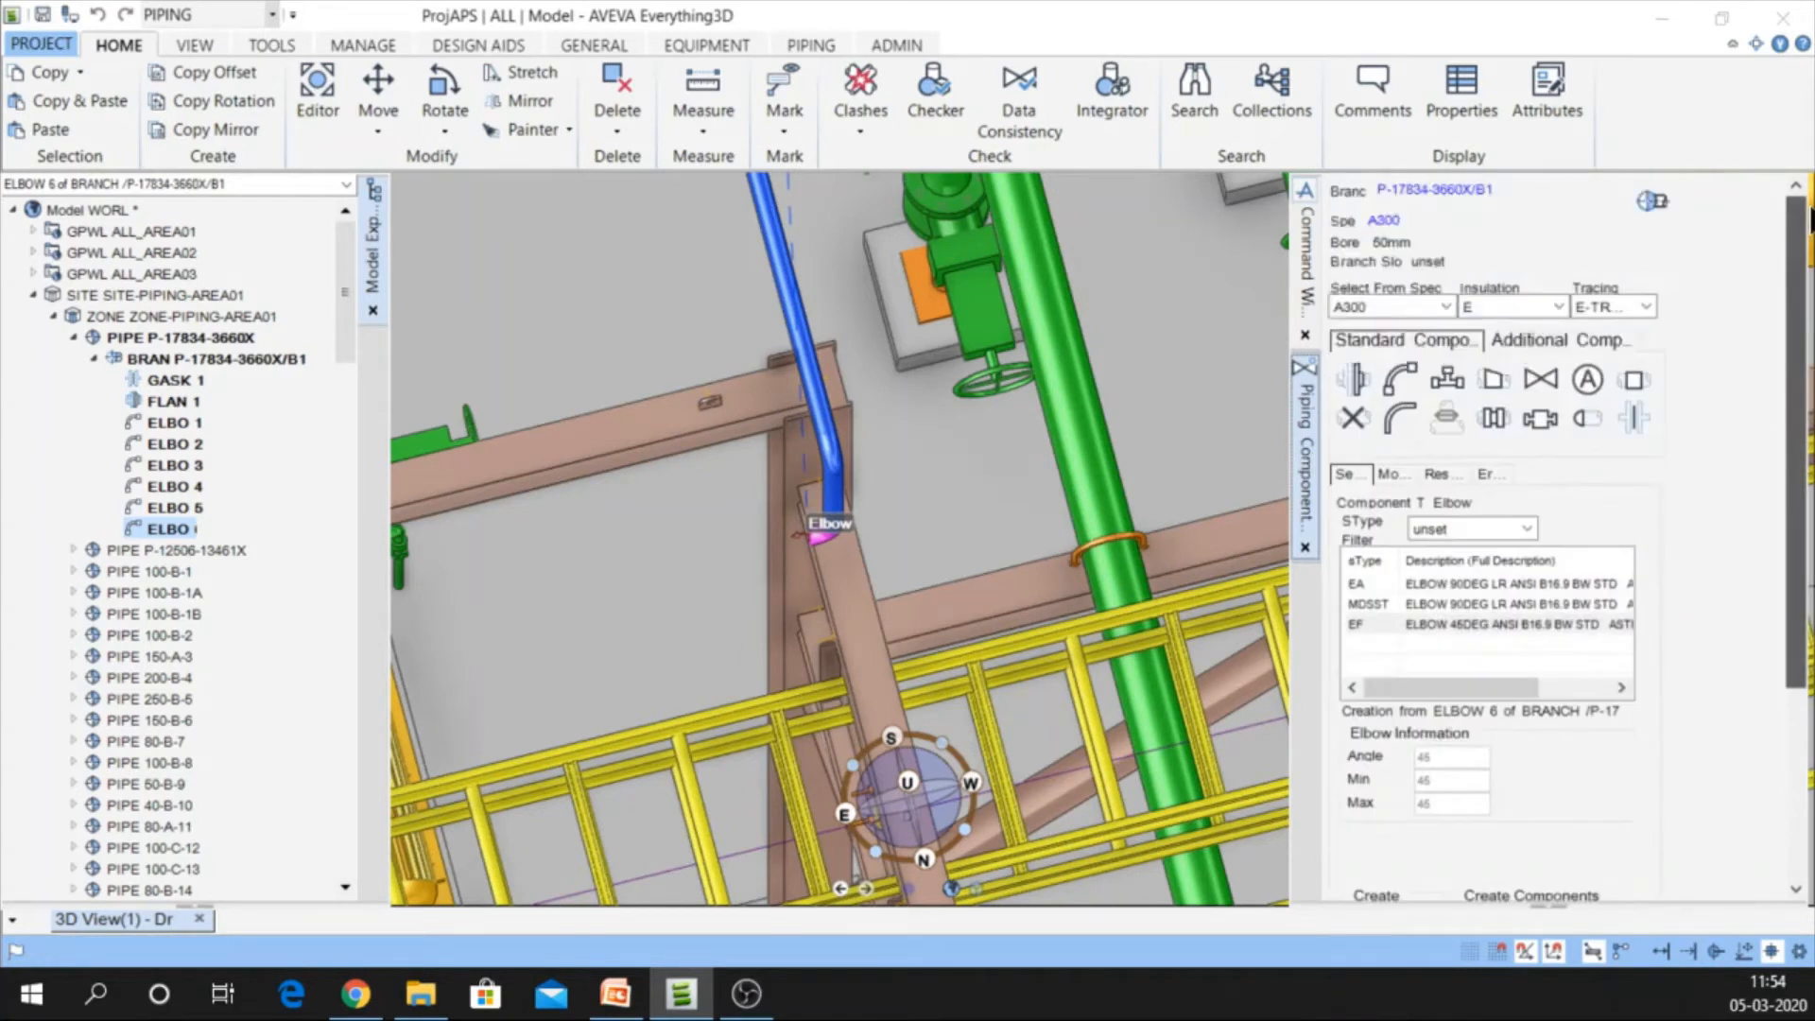
left_click(1352, 380)
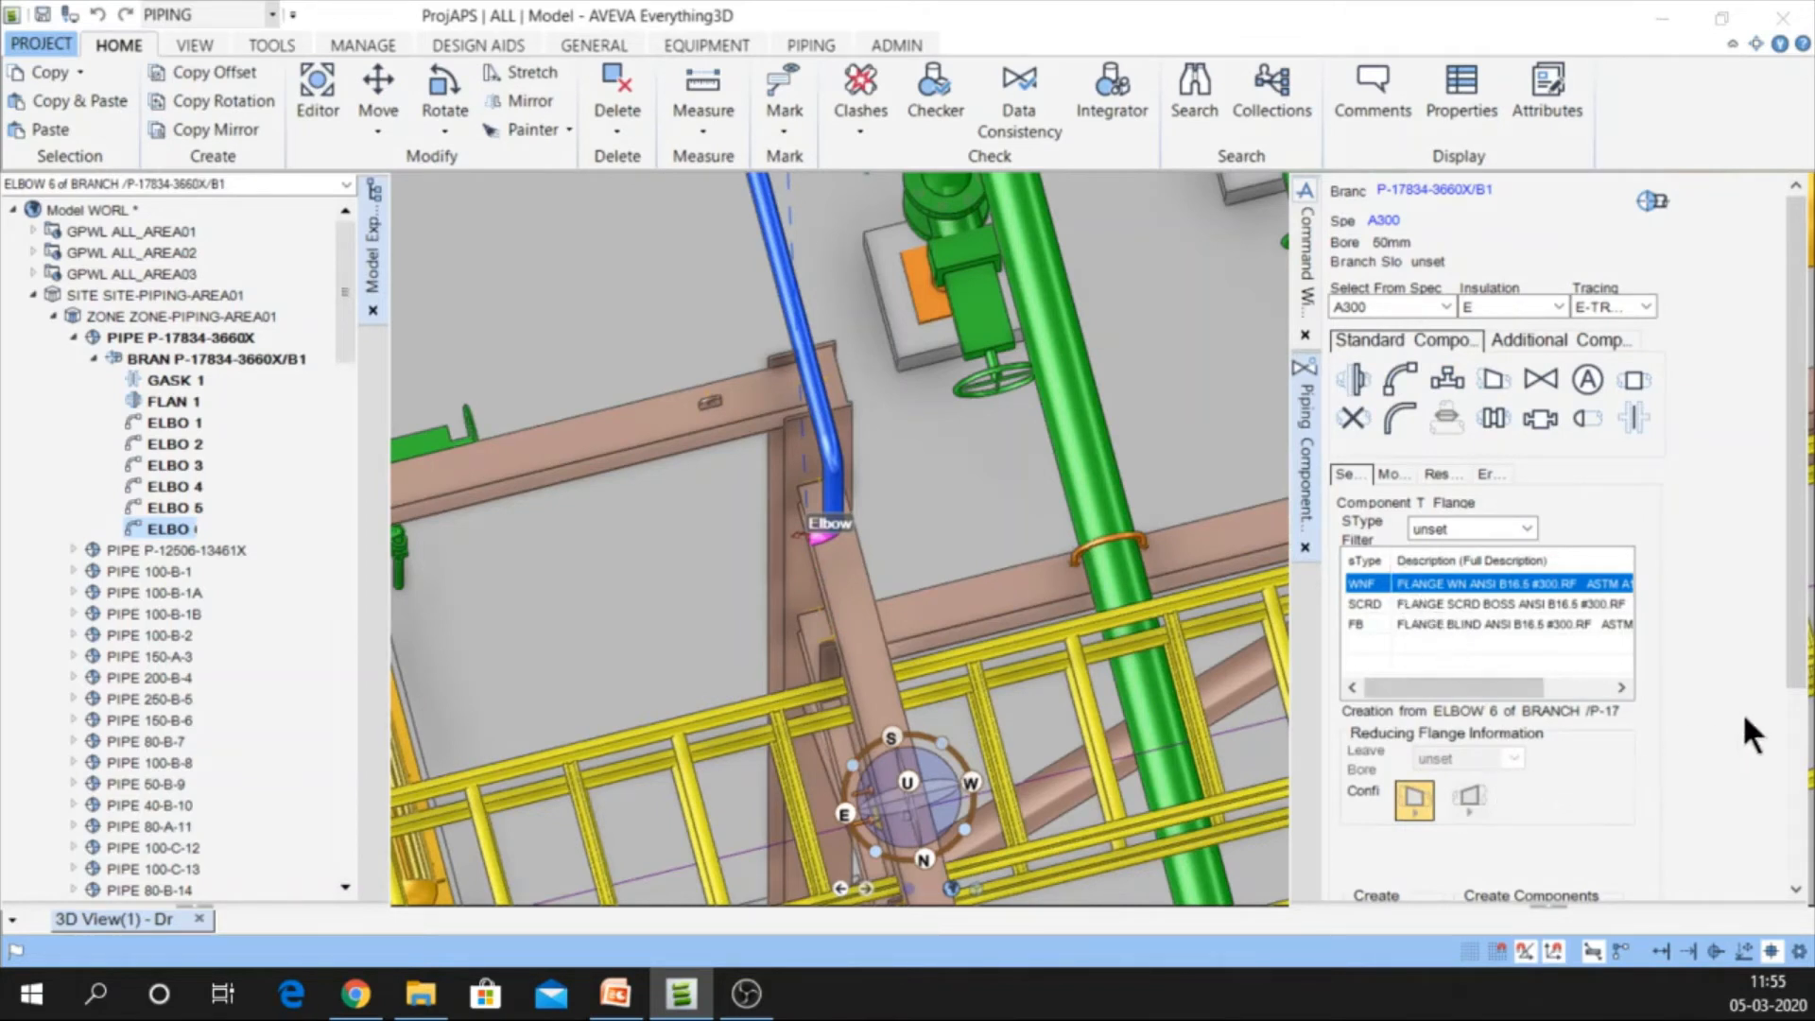
scroll(1807, 747, "down", 3)
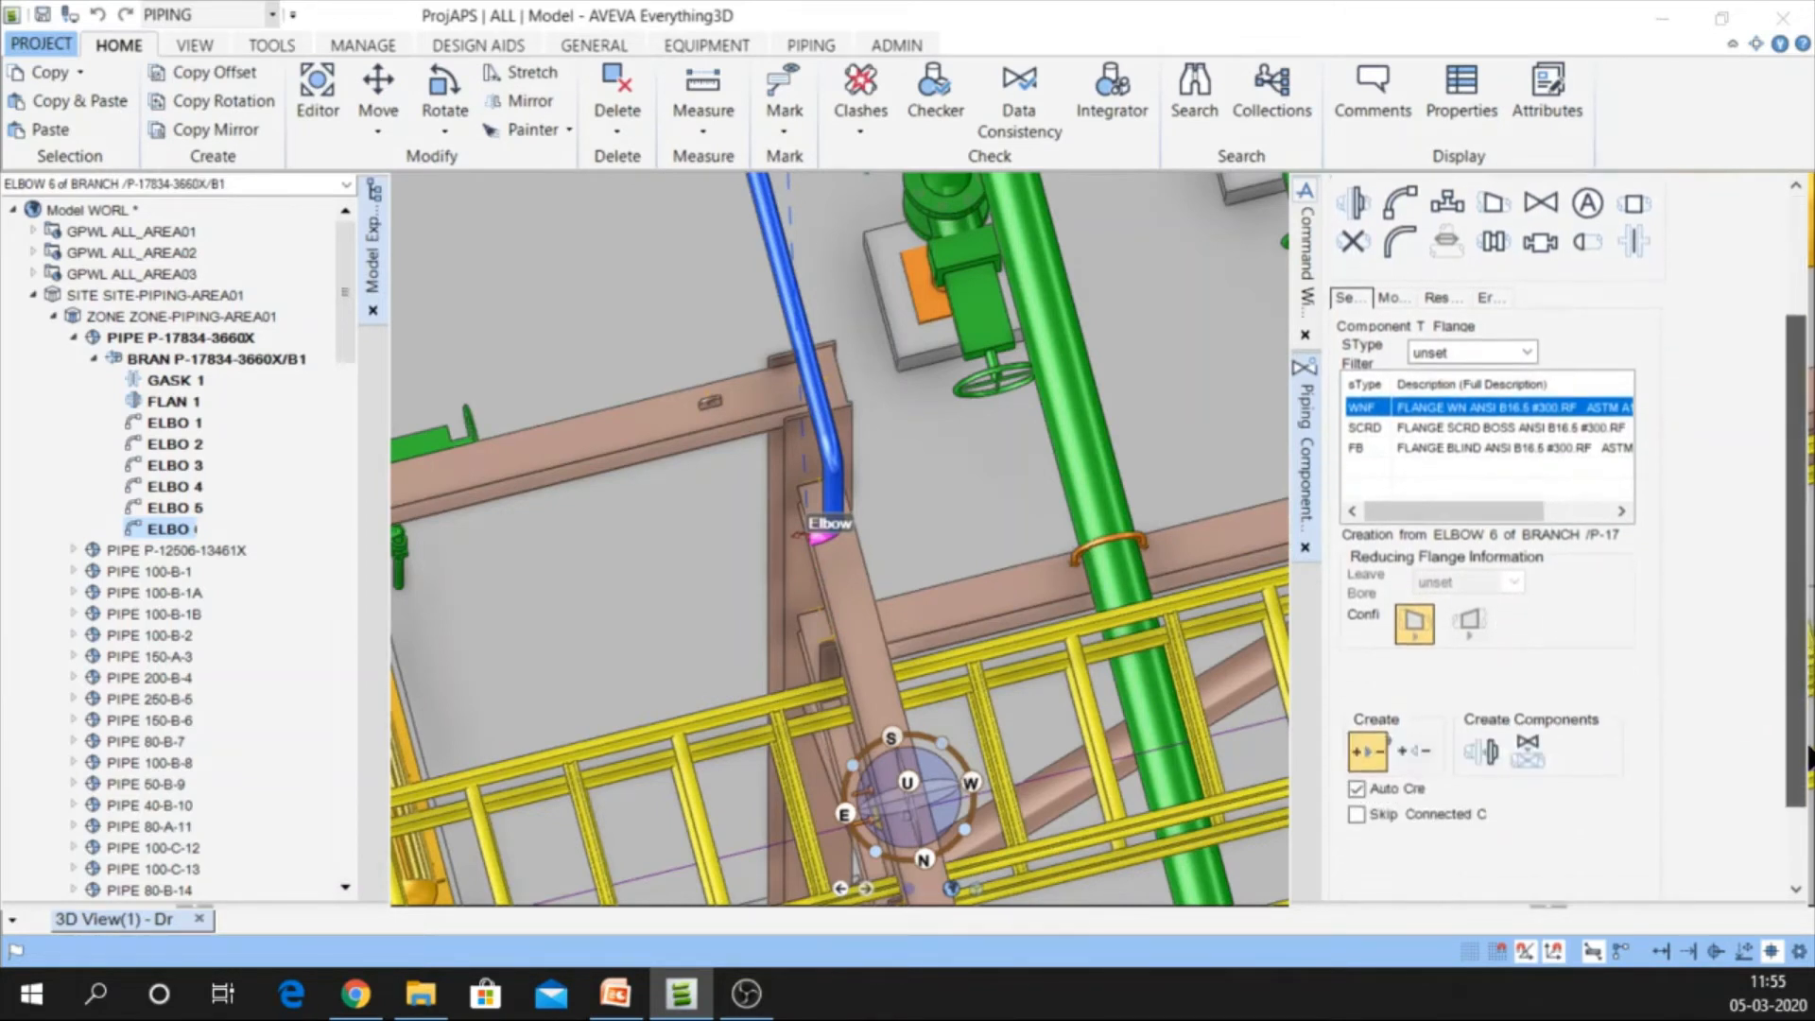
left_click(1480, 746)
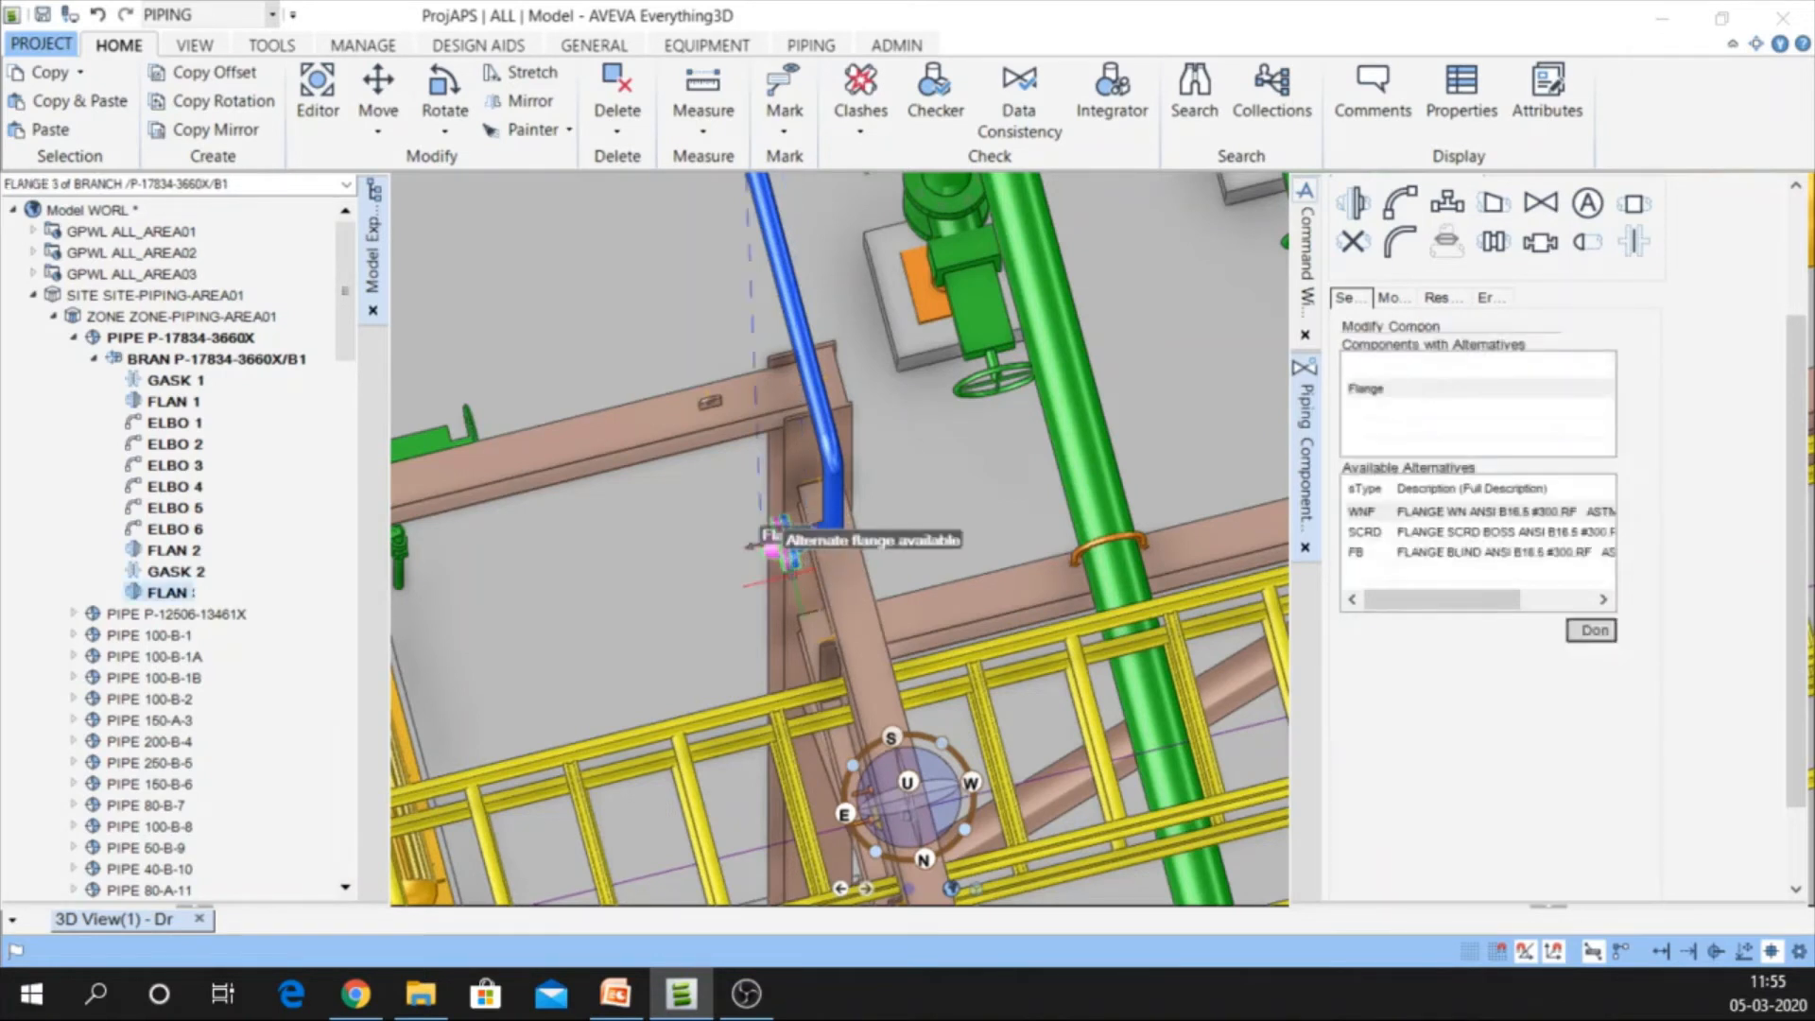
scroll(756, 547, "up", 4)
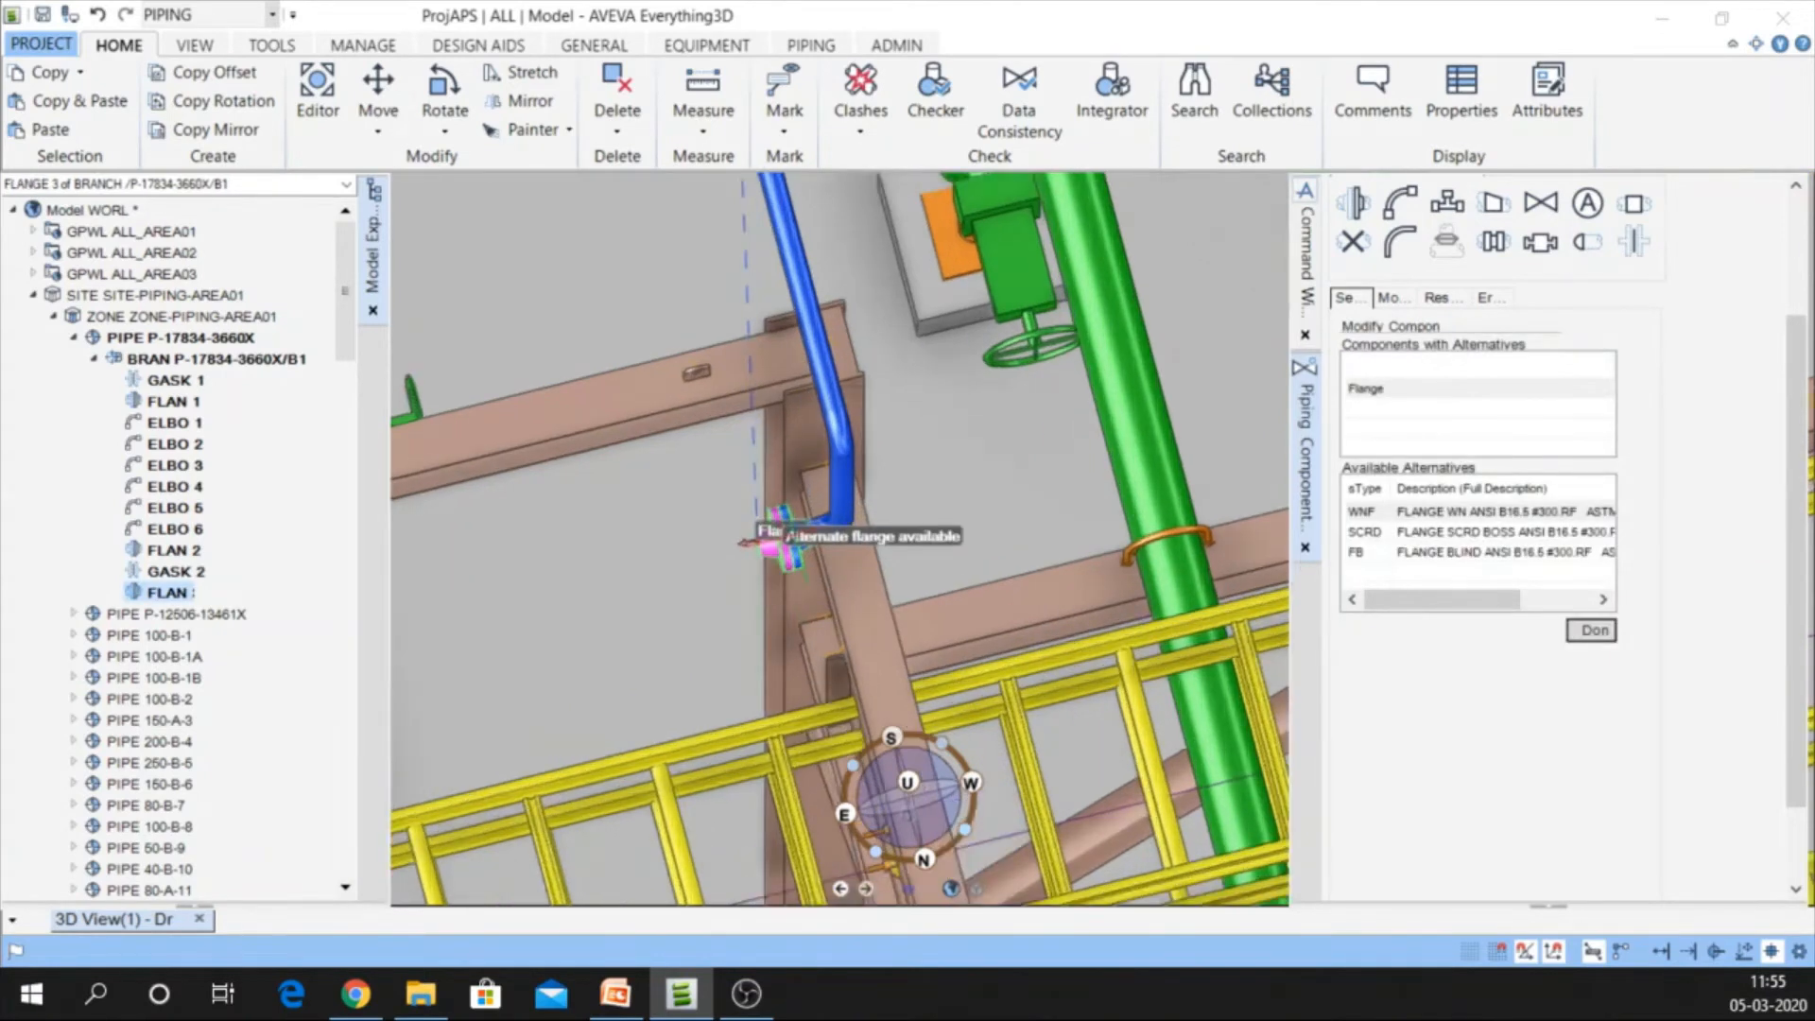
scroll(756, 546, "up", 3)
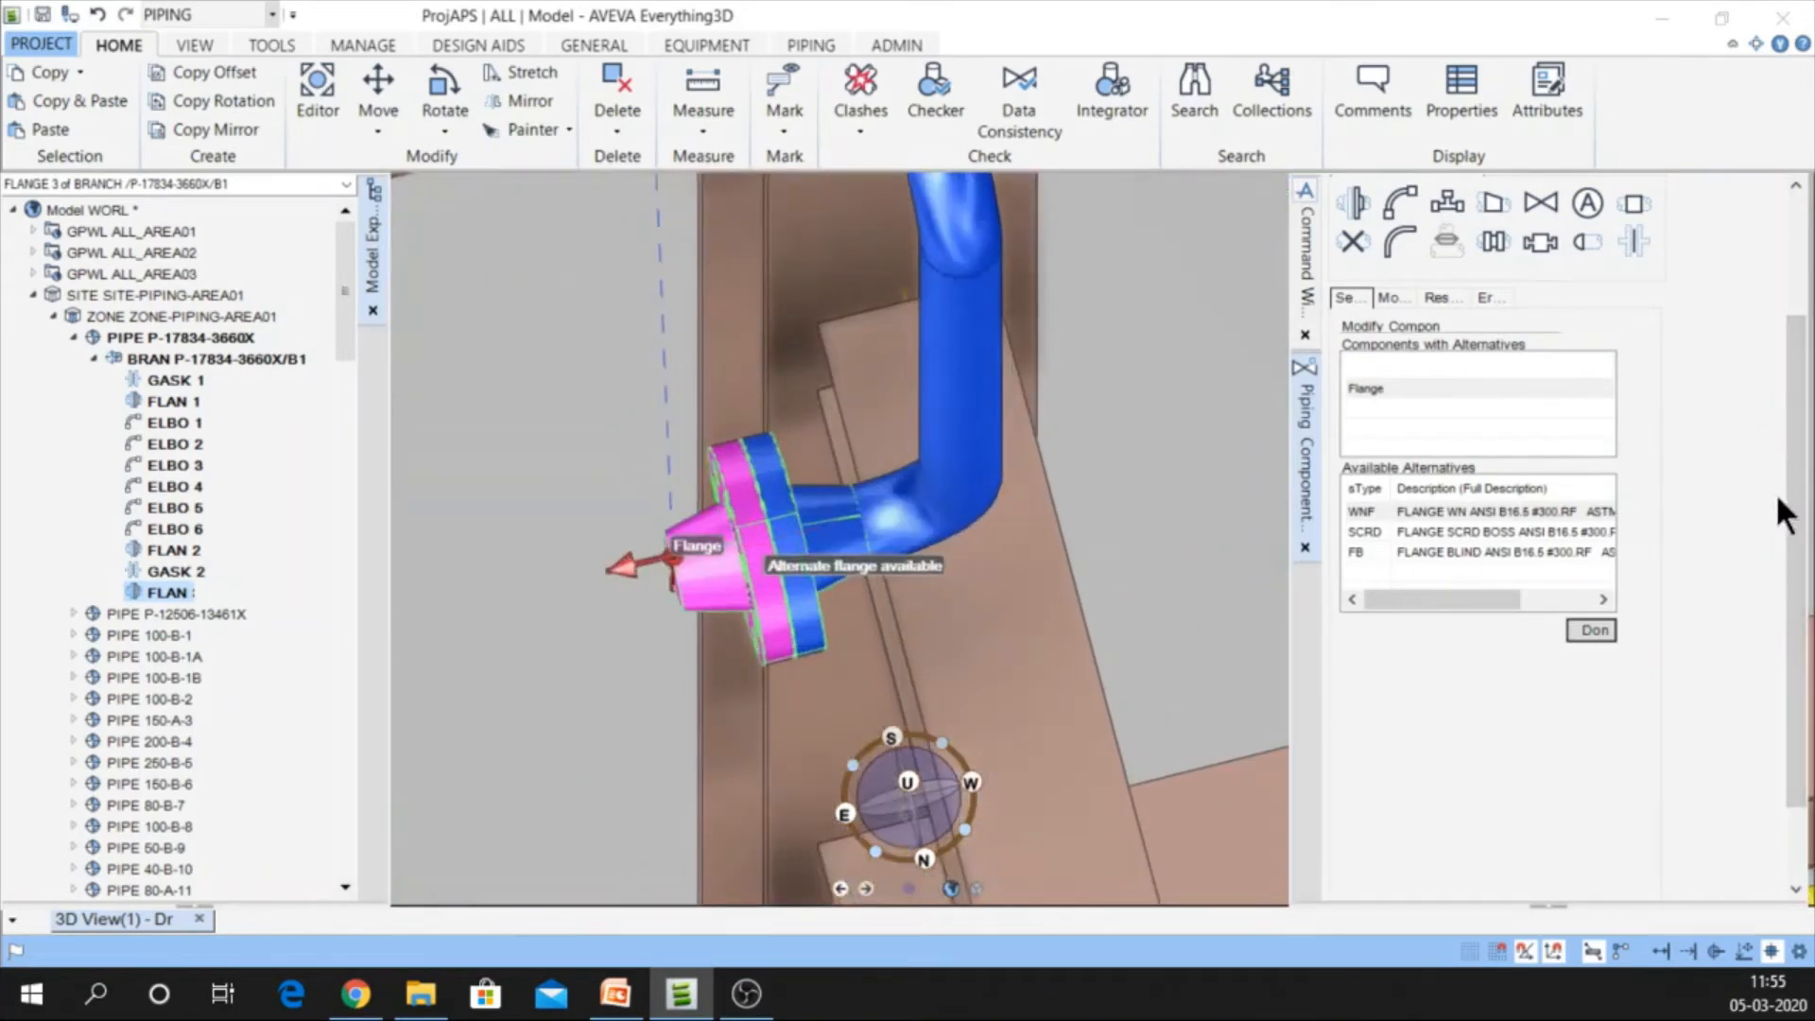
left_click(1591, 631)
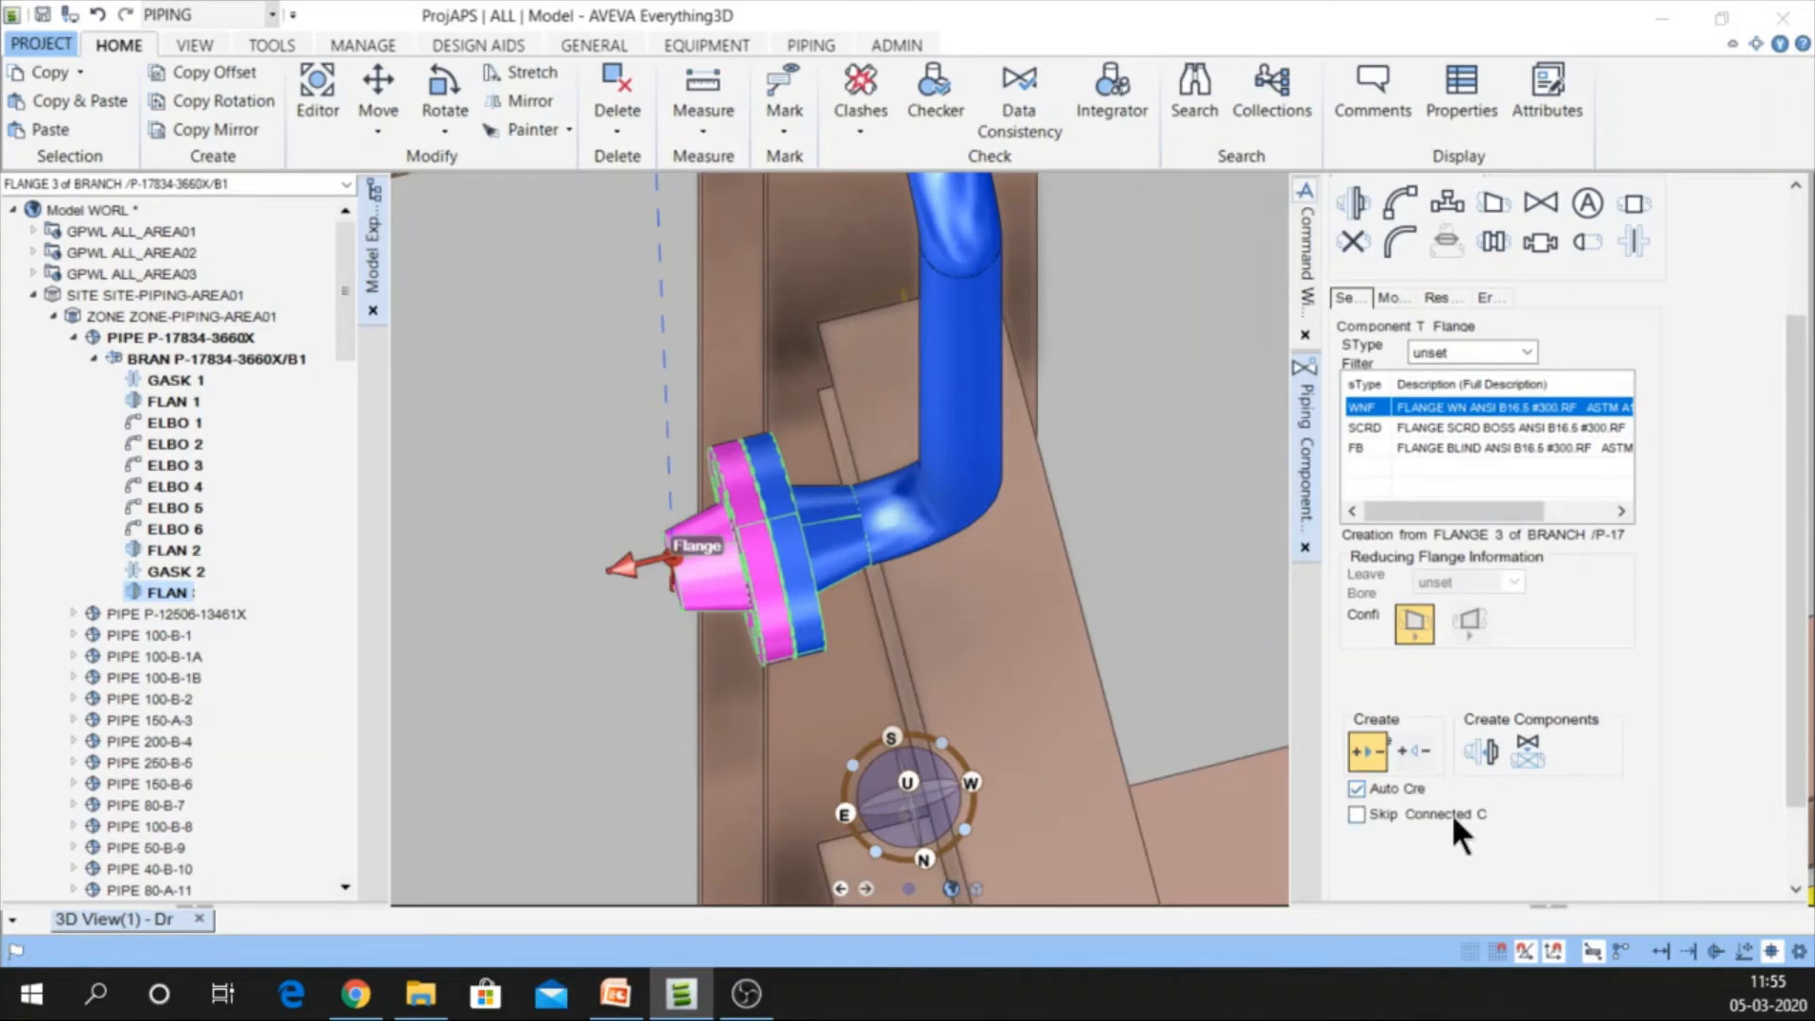
Delete the mating flange after the second gasket from the branch
scroll(1450, 813, "down", 2)
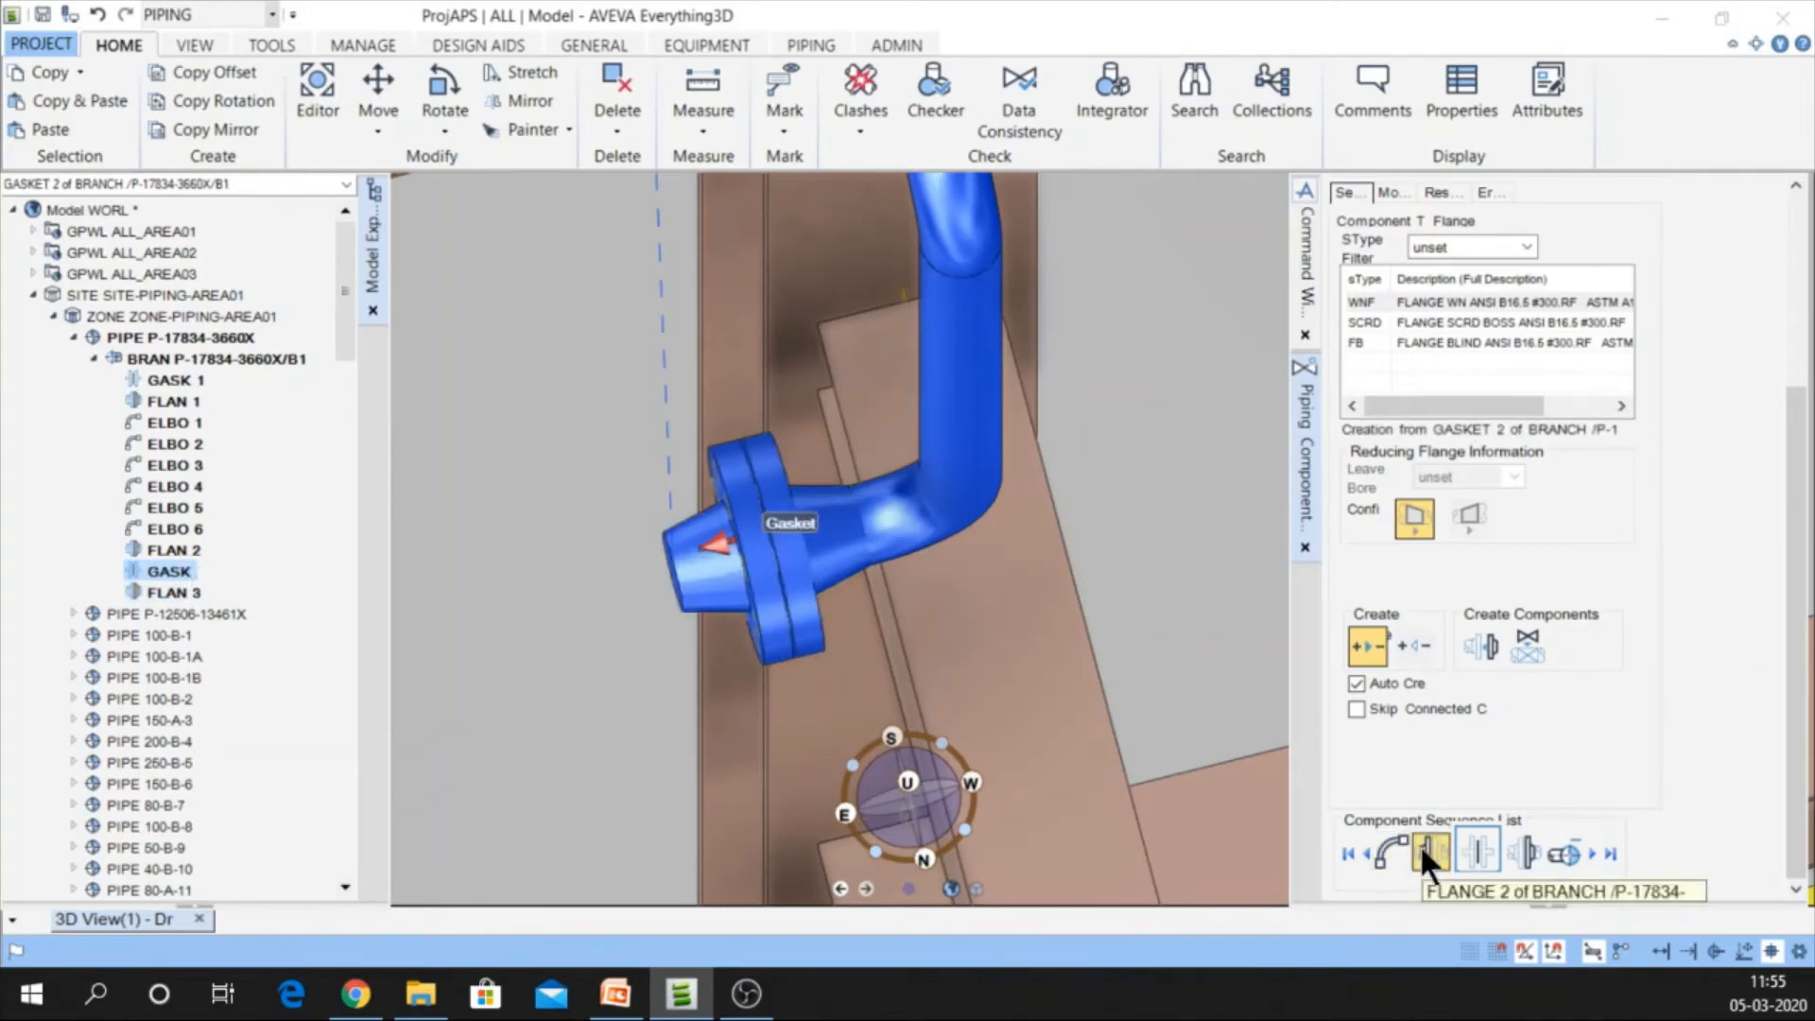
left_click(184, 588)
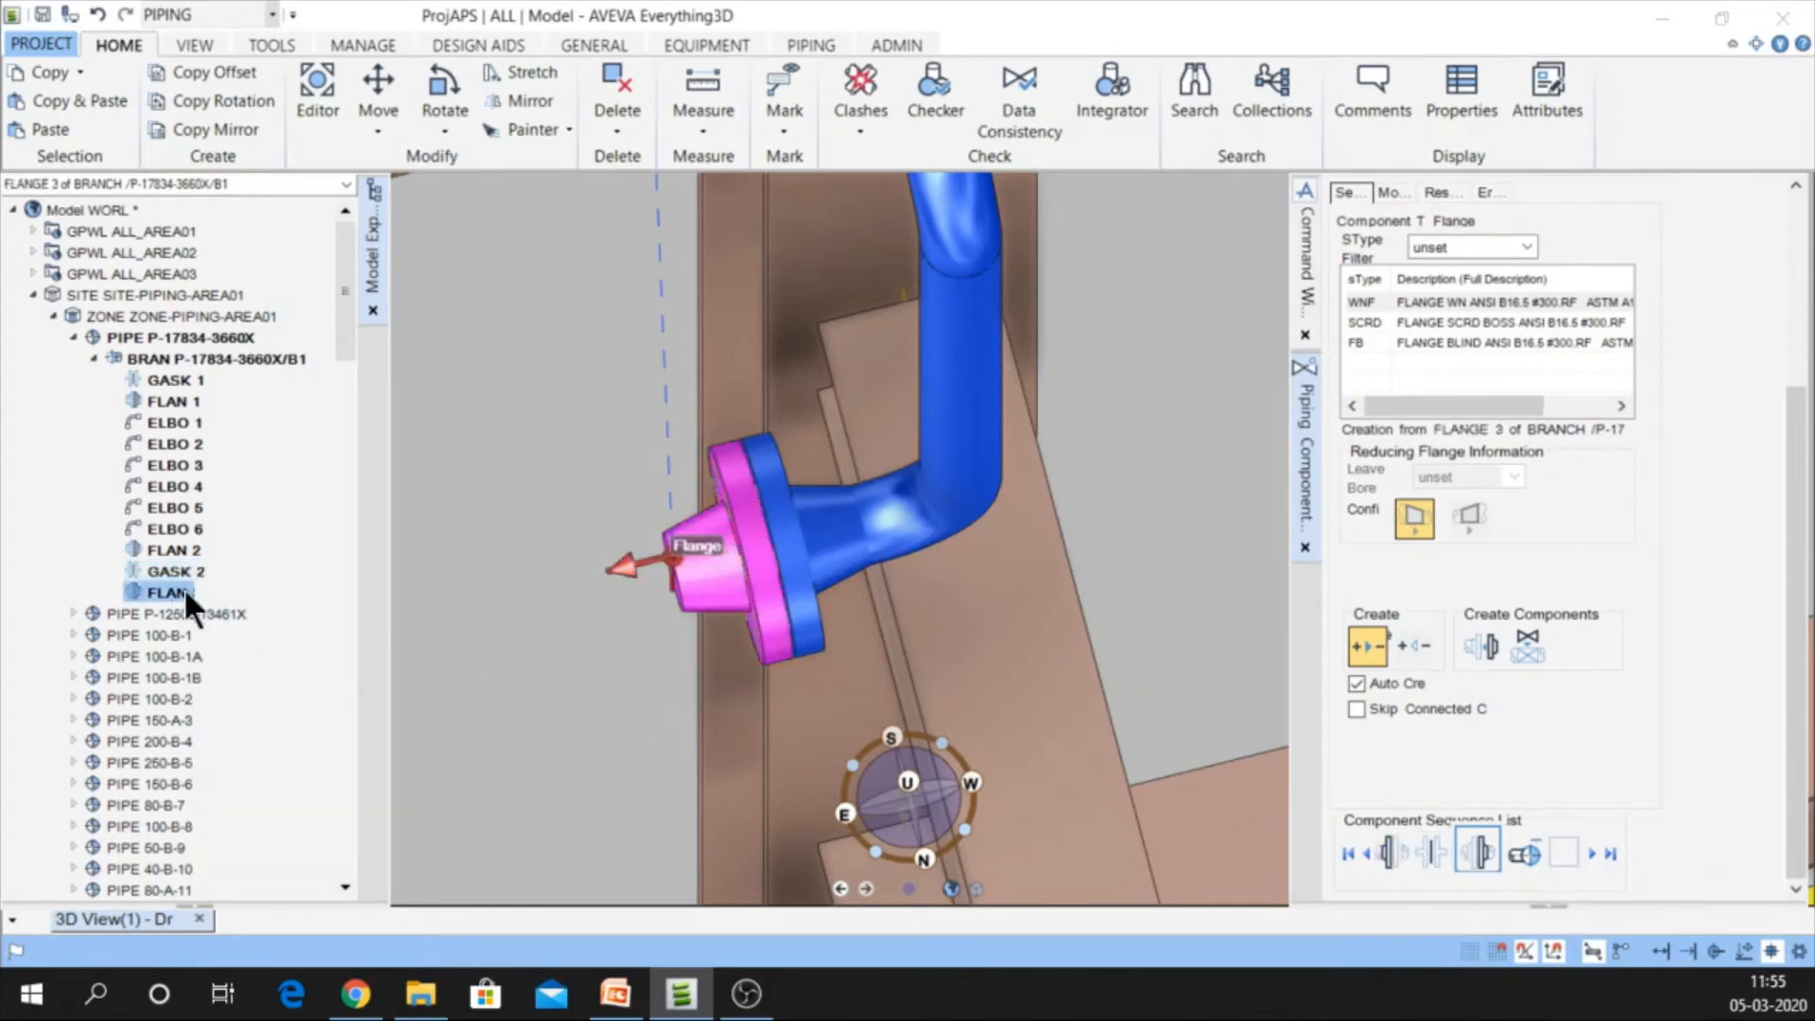
right_click(183, 588)
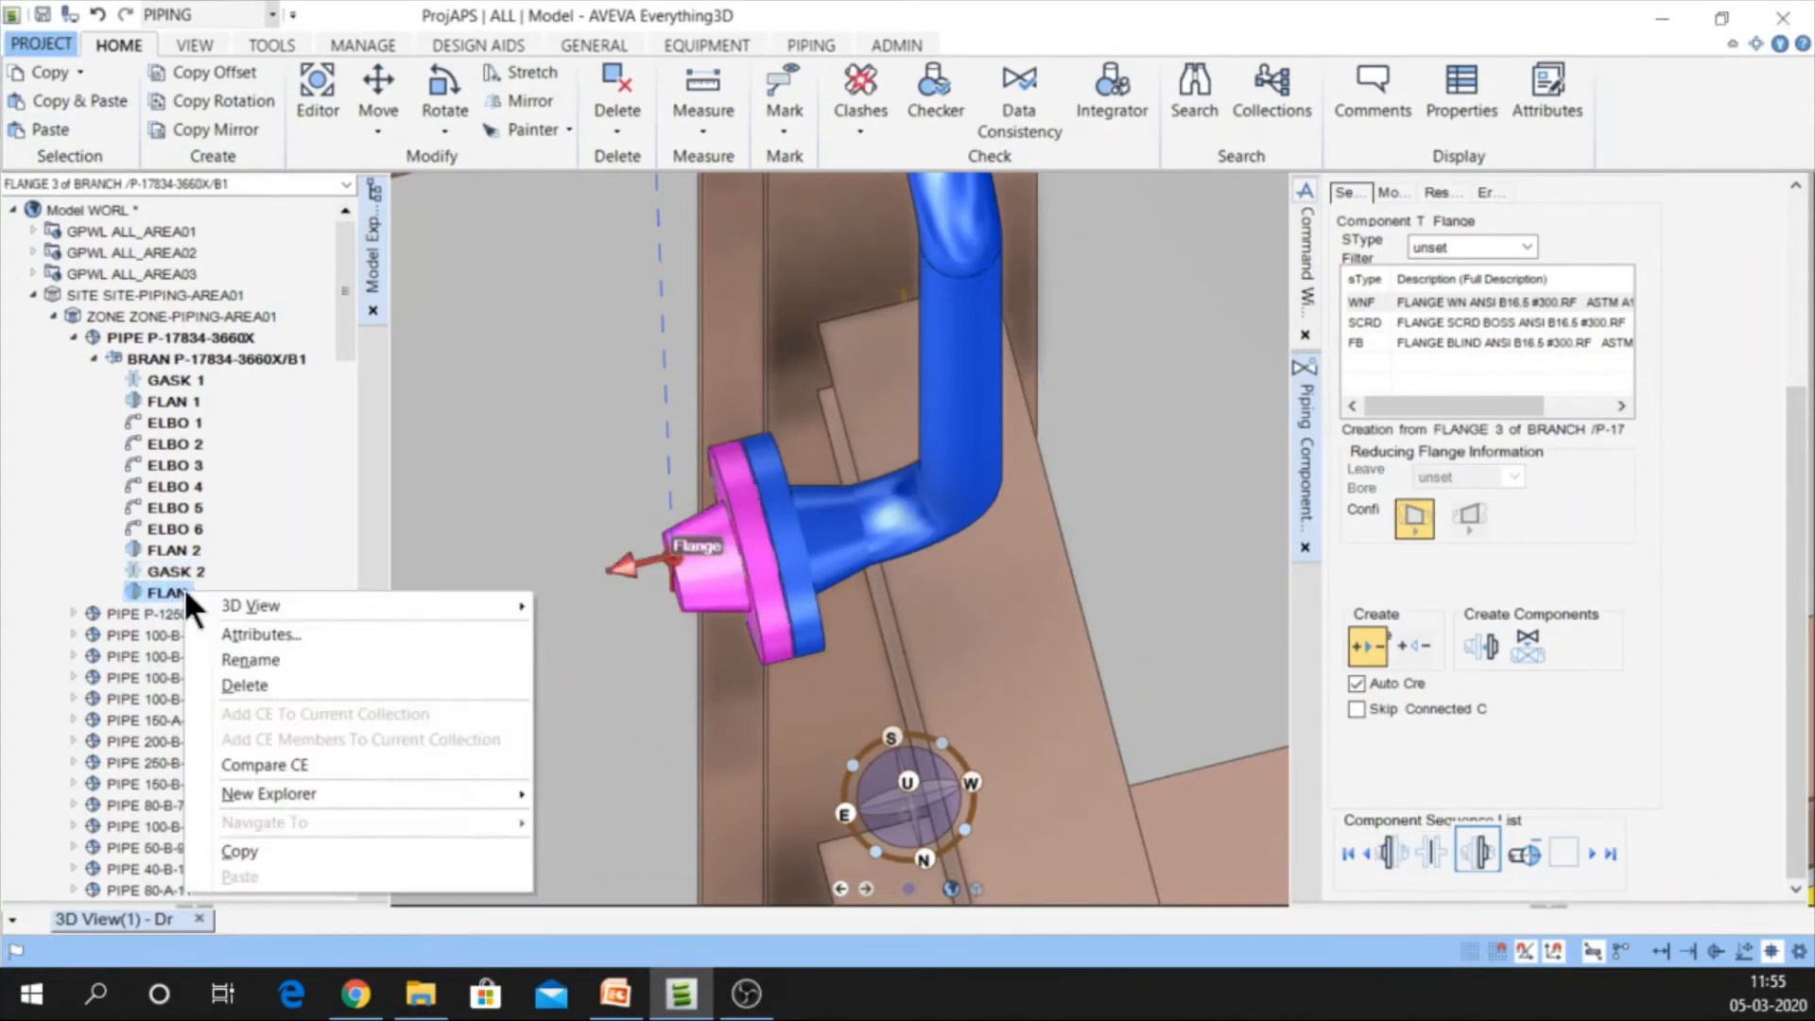
left_click(247, 685)
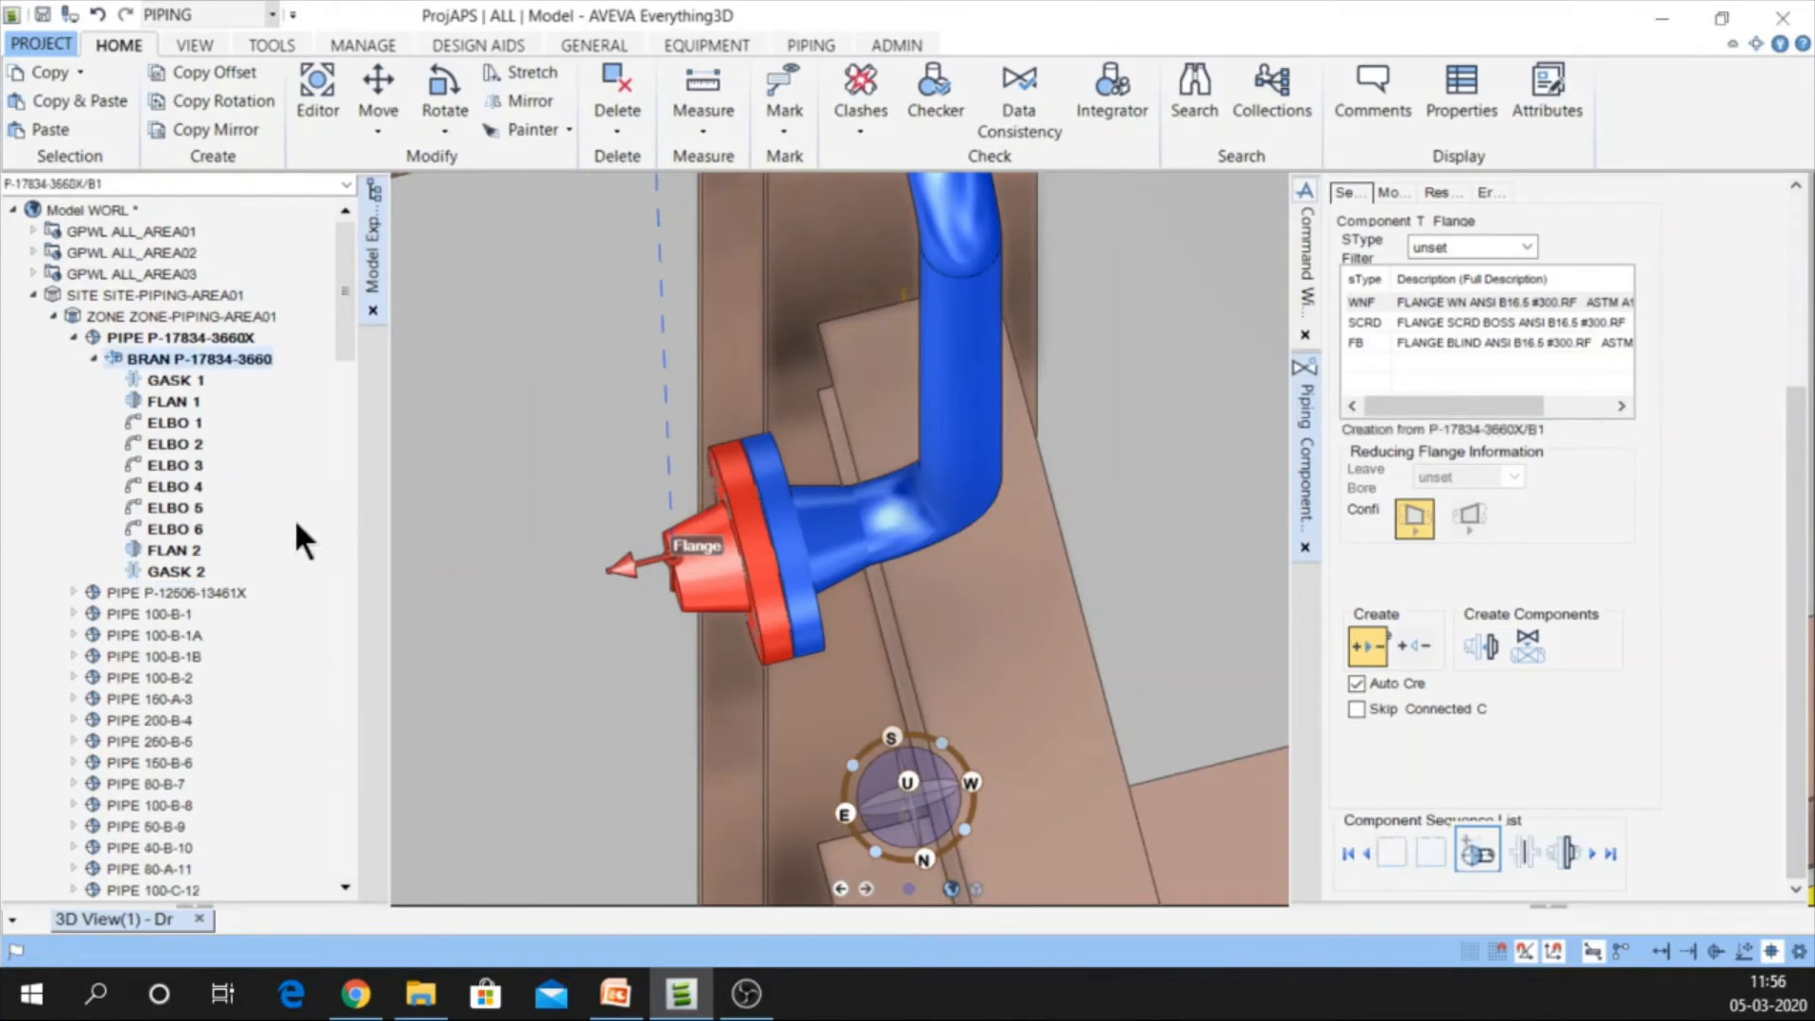
Create a CHK wafer check valve from the second gasket, together with its following gasket and flange
left_click(189, 570)
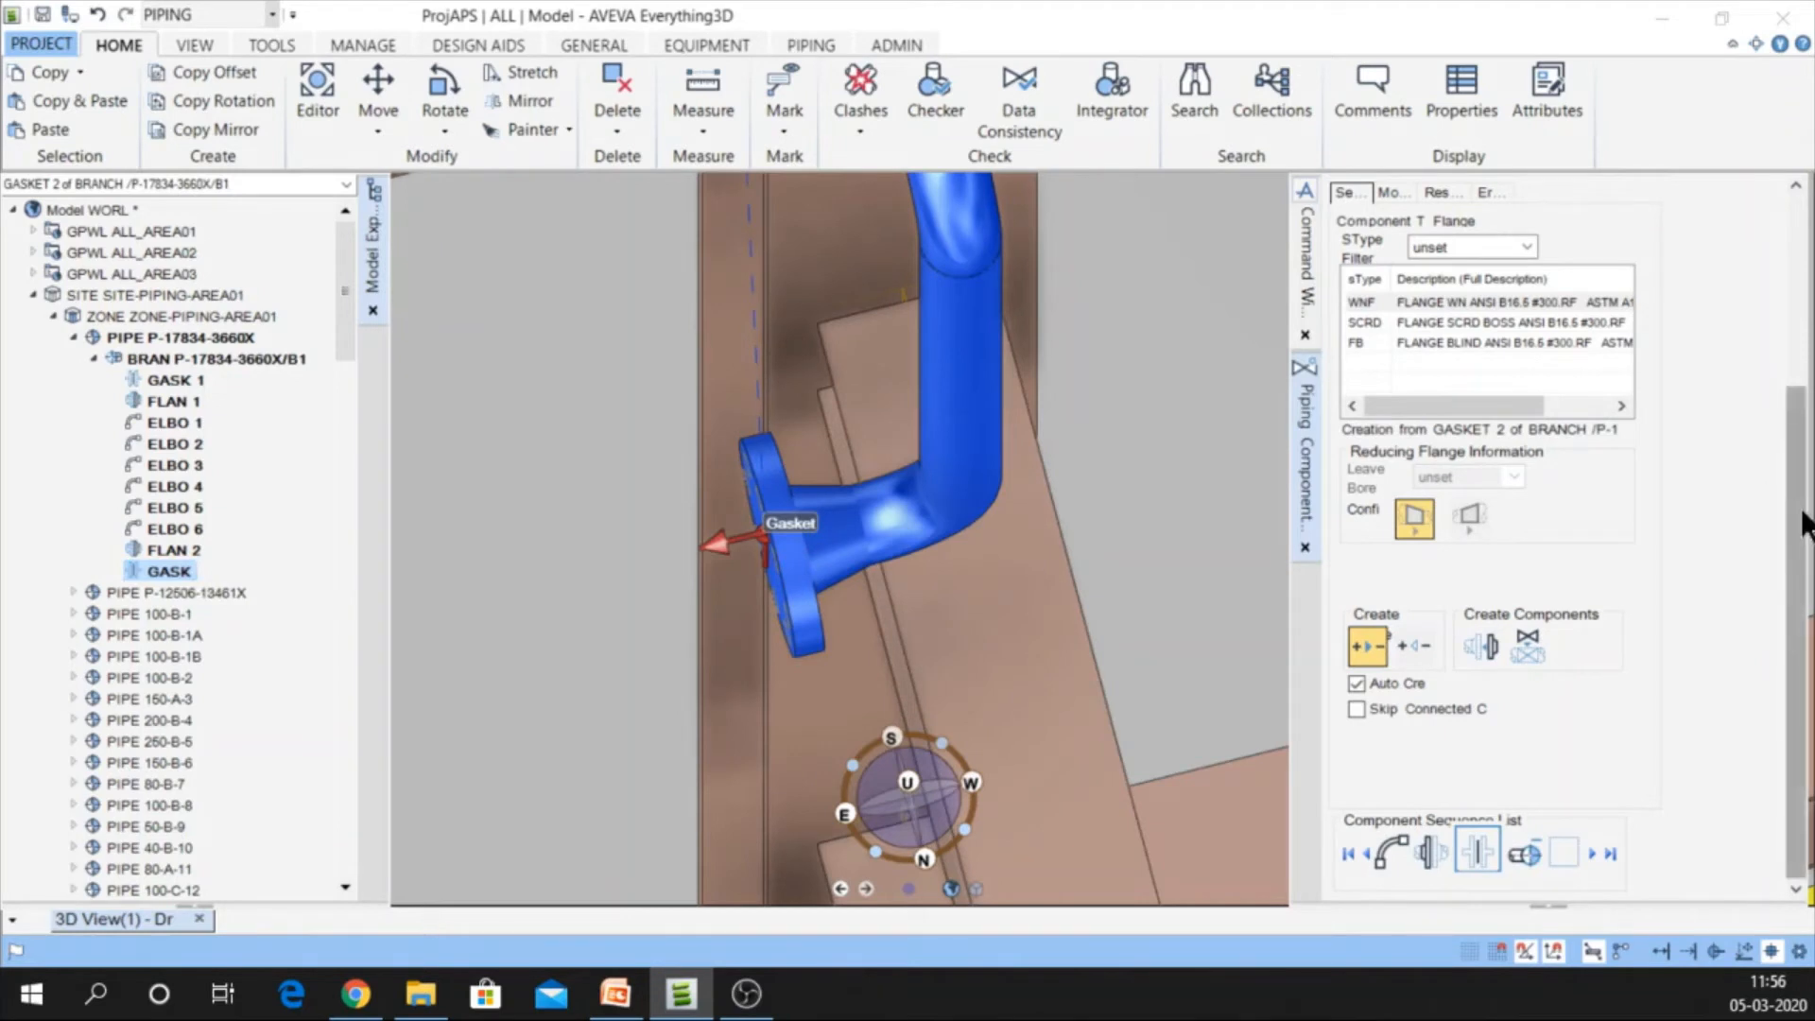
left_click_drag(1798, 501, 1770, 369)
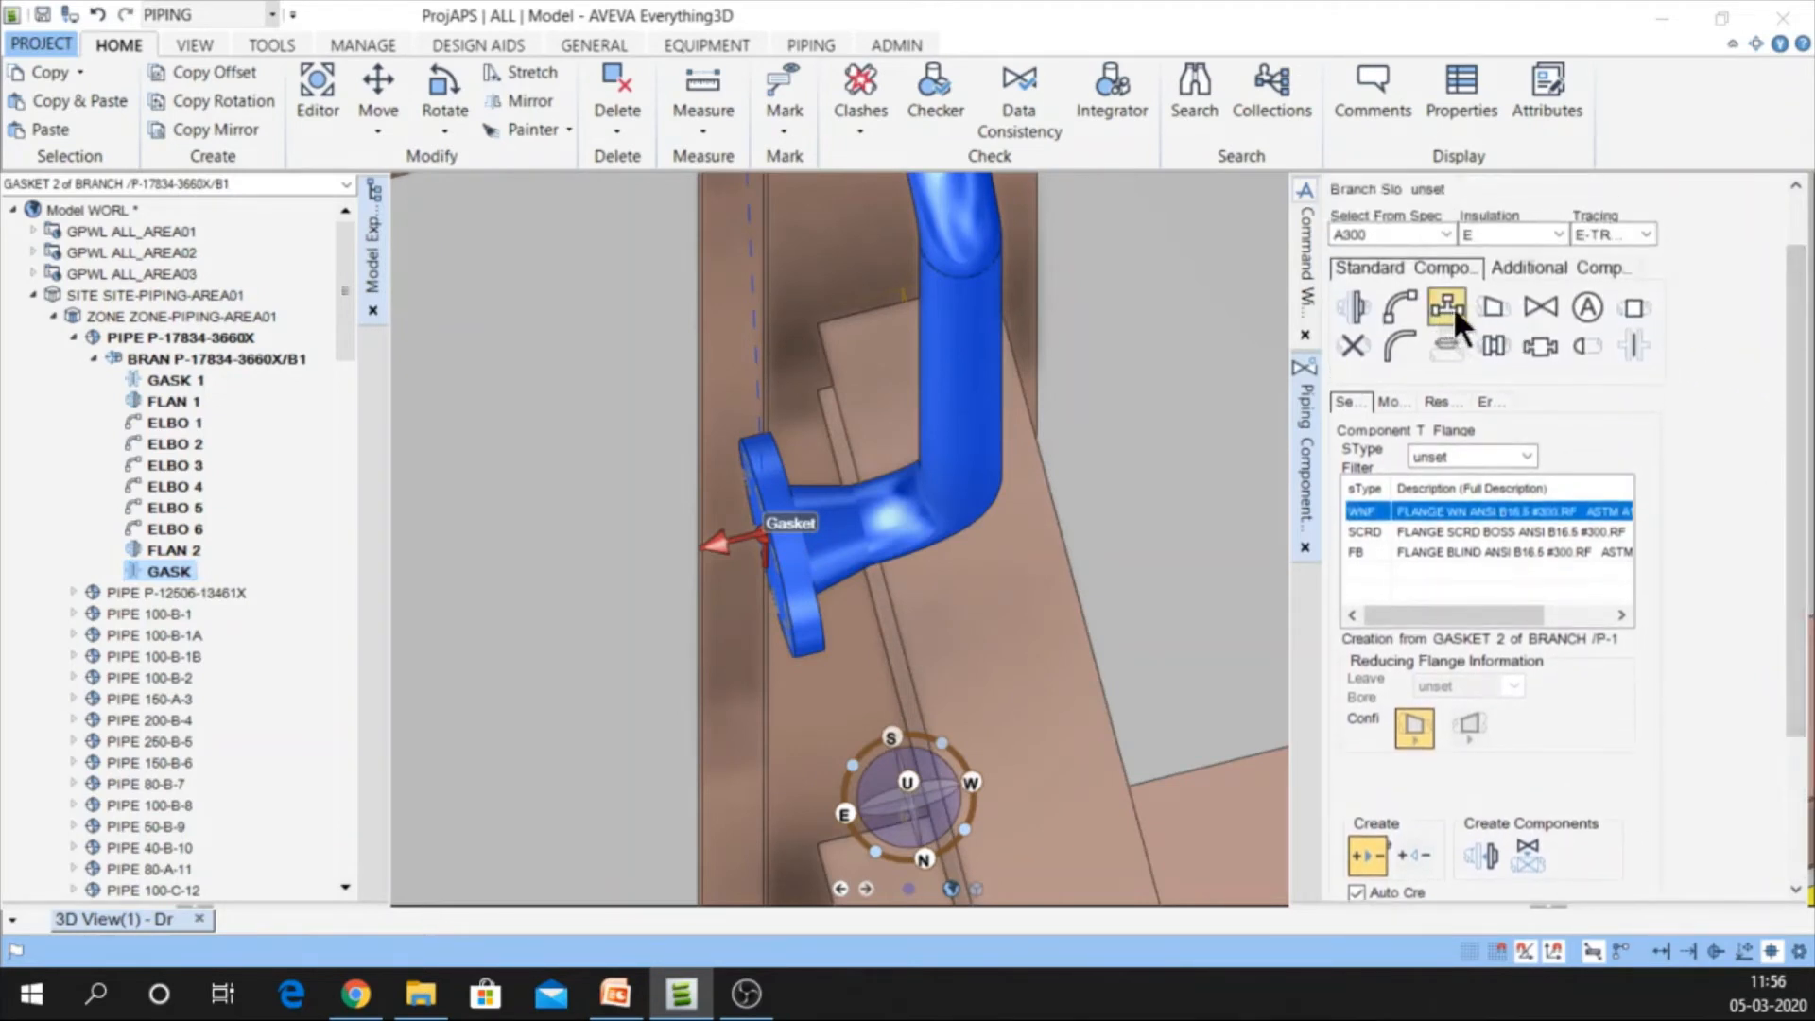
left_click(1535, 308)
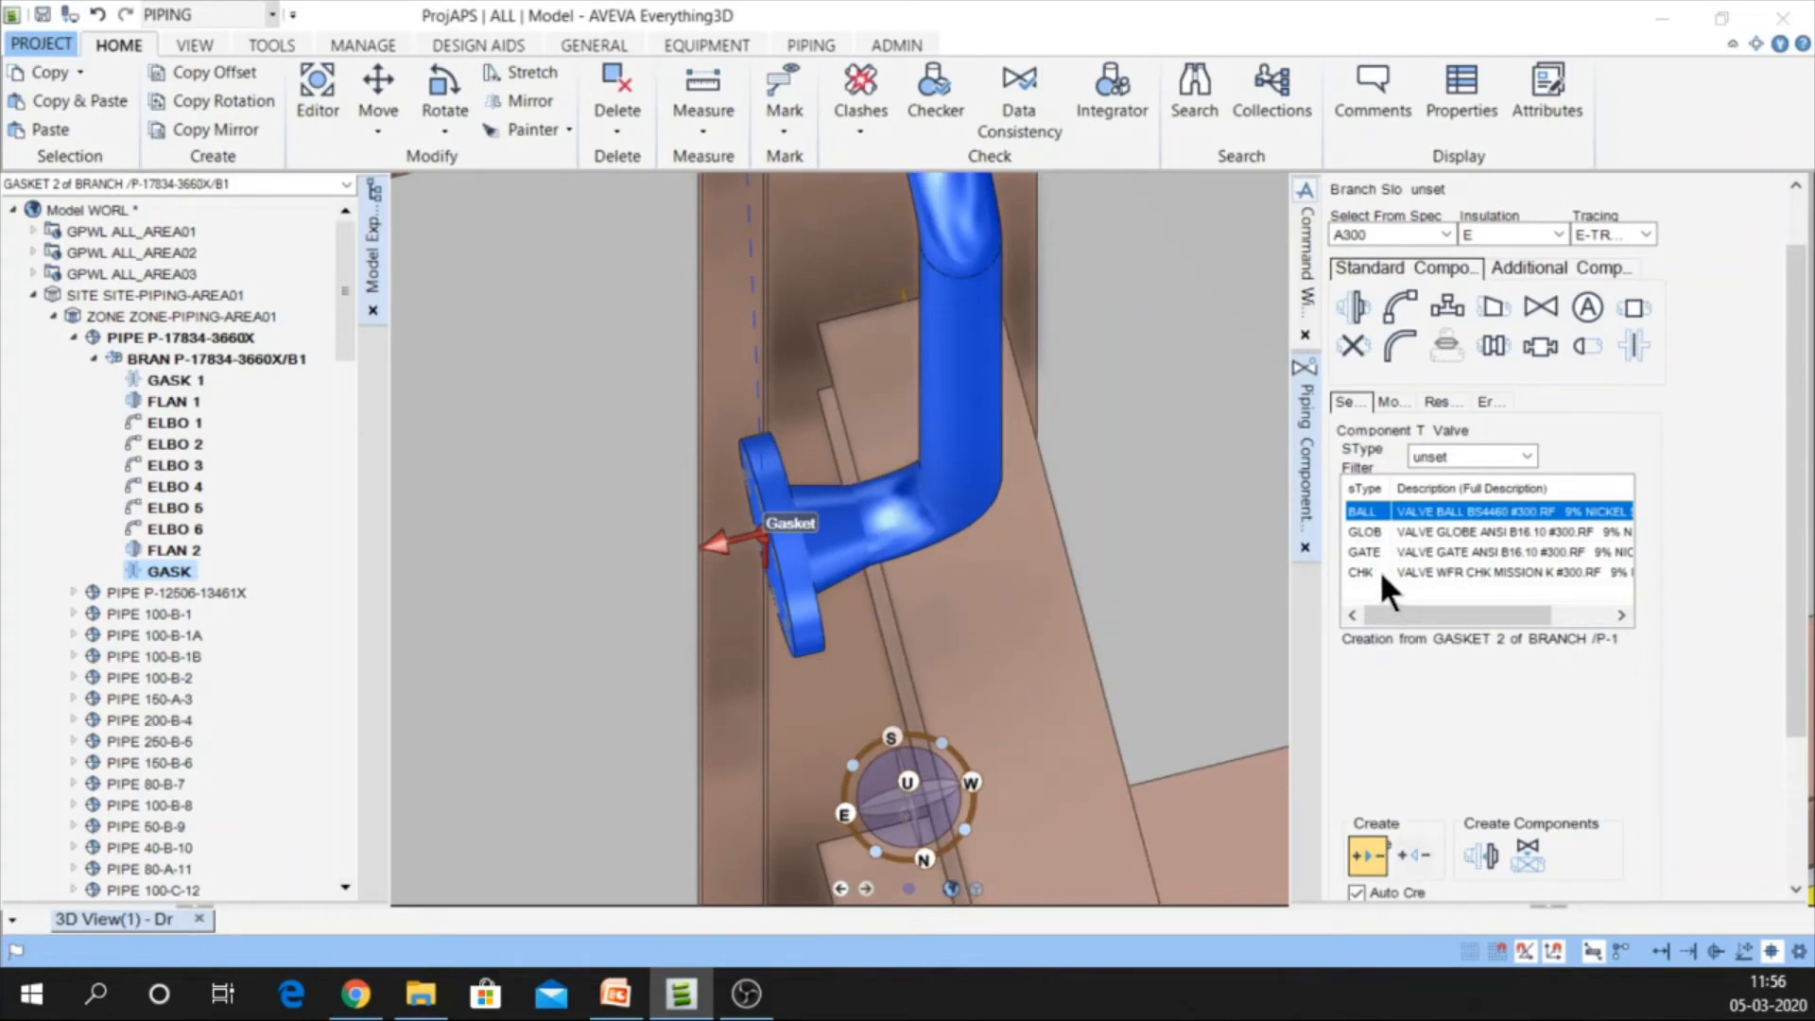
left_click(1381, 573)
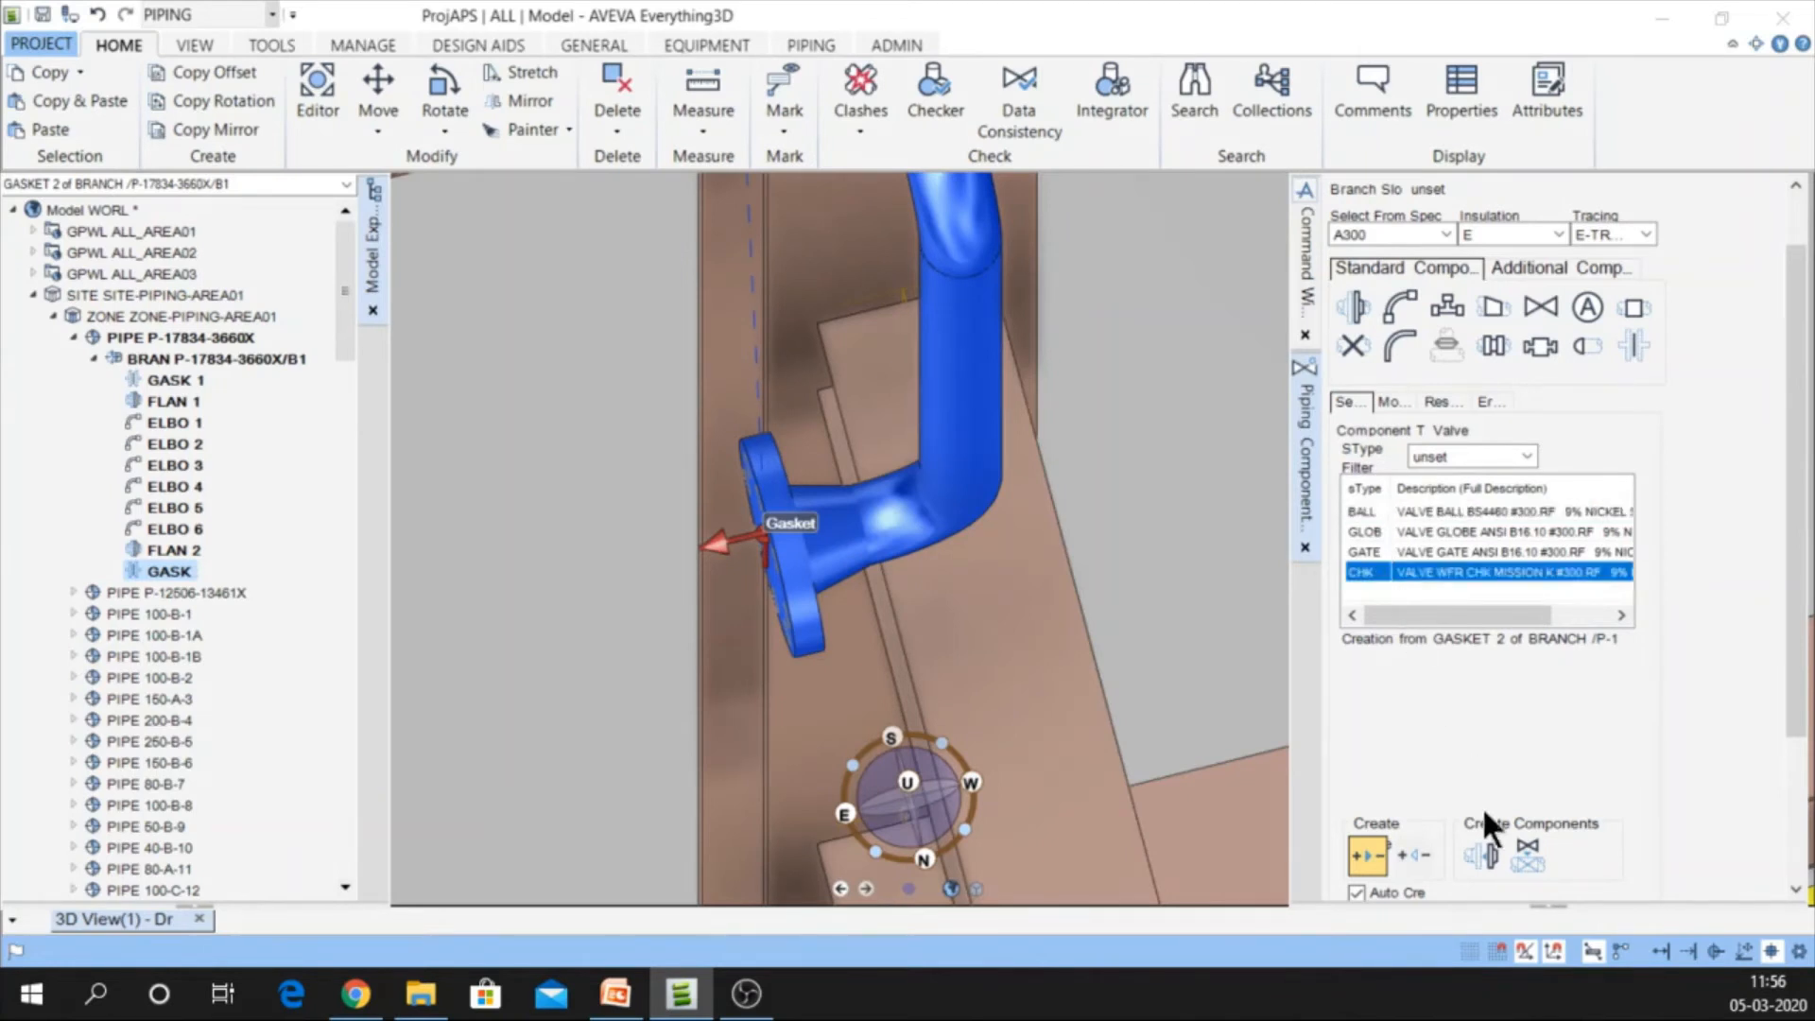
left_click(1482, 856)
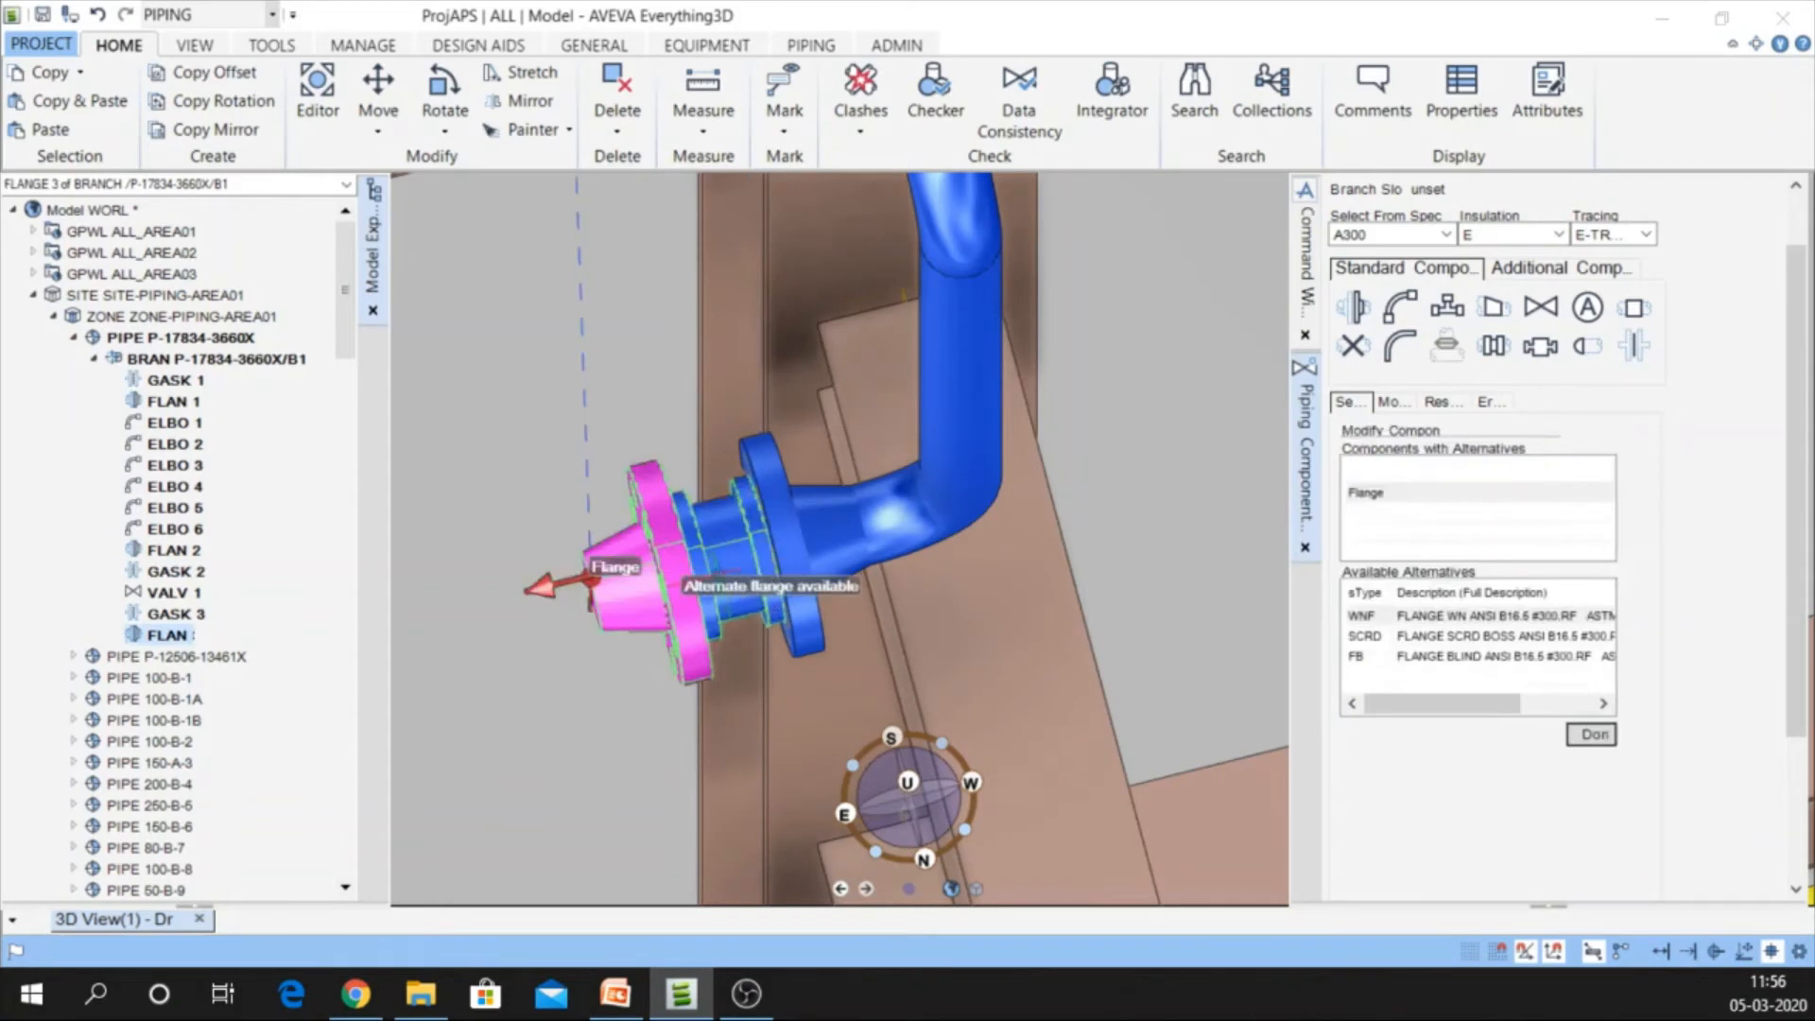
mouse_move(766, 576)
middle_mouse_down()
mouse_move(907, 569)
mouse_move(949, 541)
mouse_move(982, 472)
mouse_move(952, 531)
mouse_move(848, 598)
middle_mouse_up()
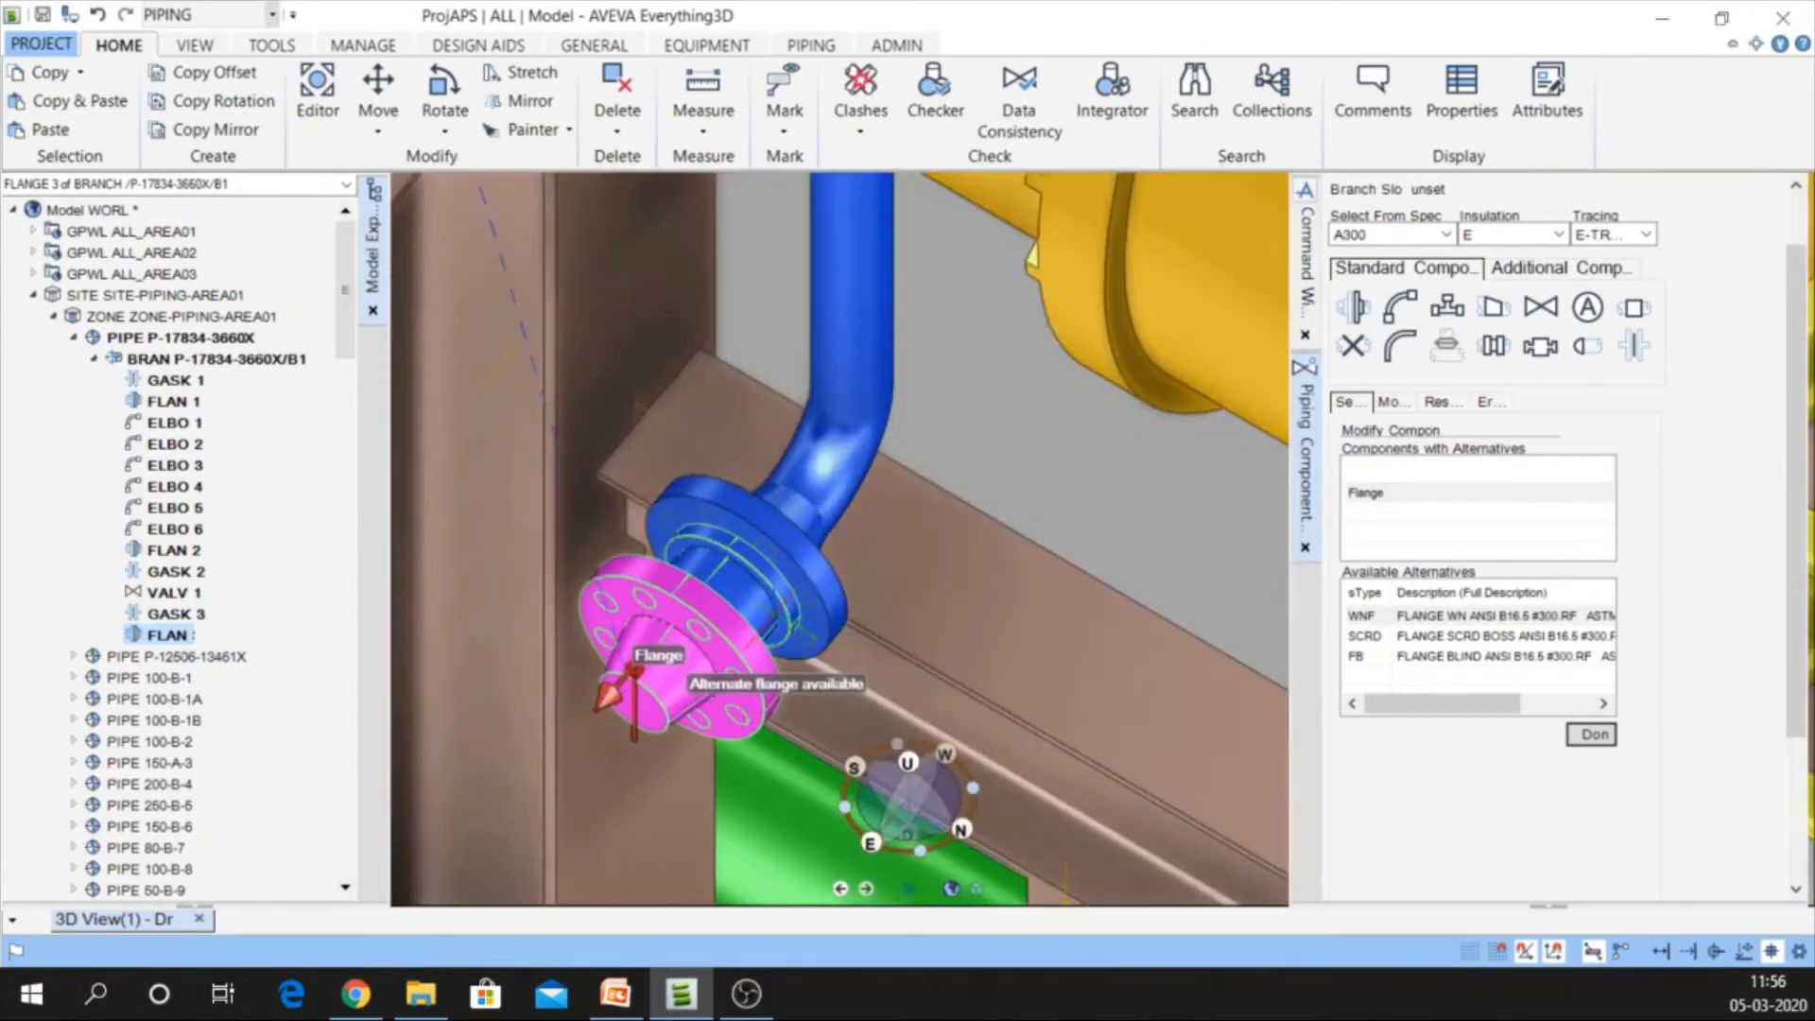
Move the second flange, with the check valve assembly attached, away from the sixth elbow to a leg length of 150 mm
scroll(775, 610, "down", 3)
middle_click_drag(619, 703, 689, 569)
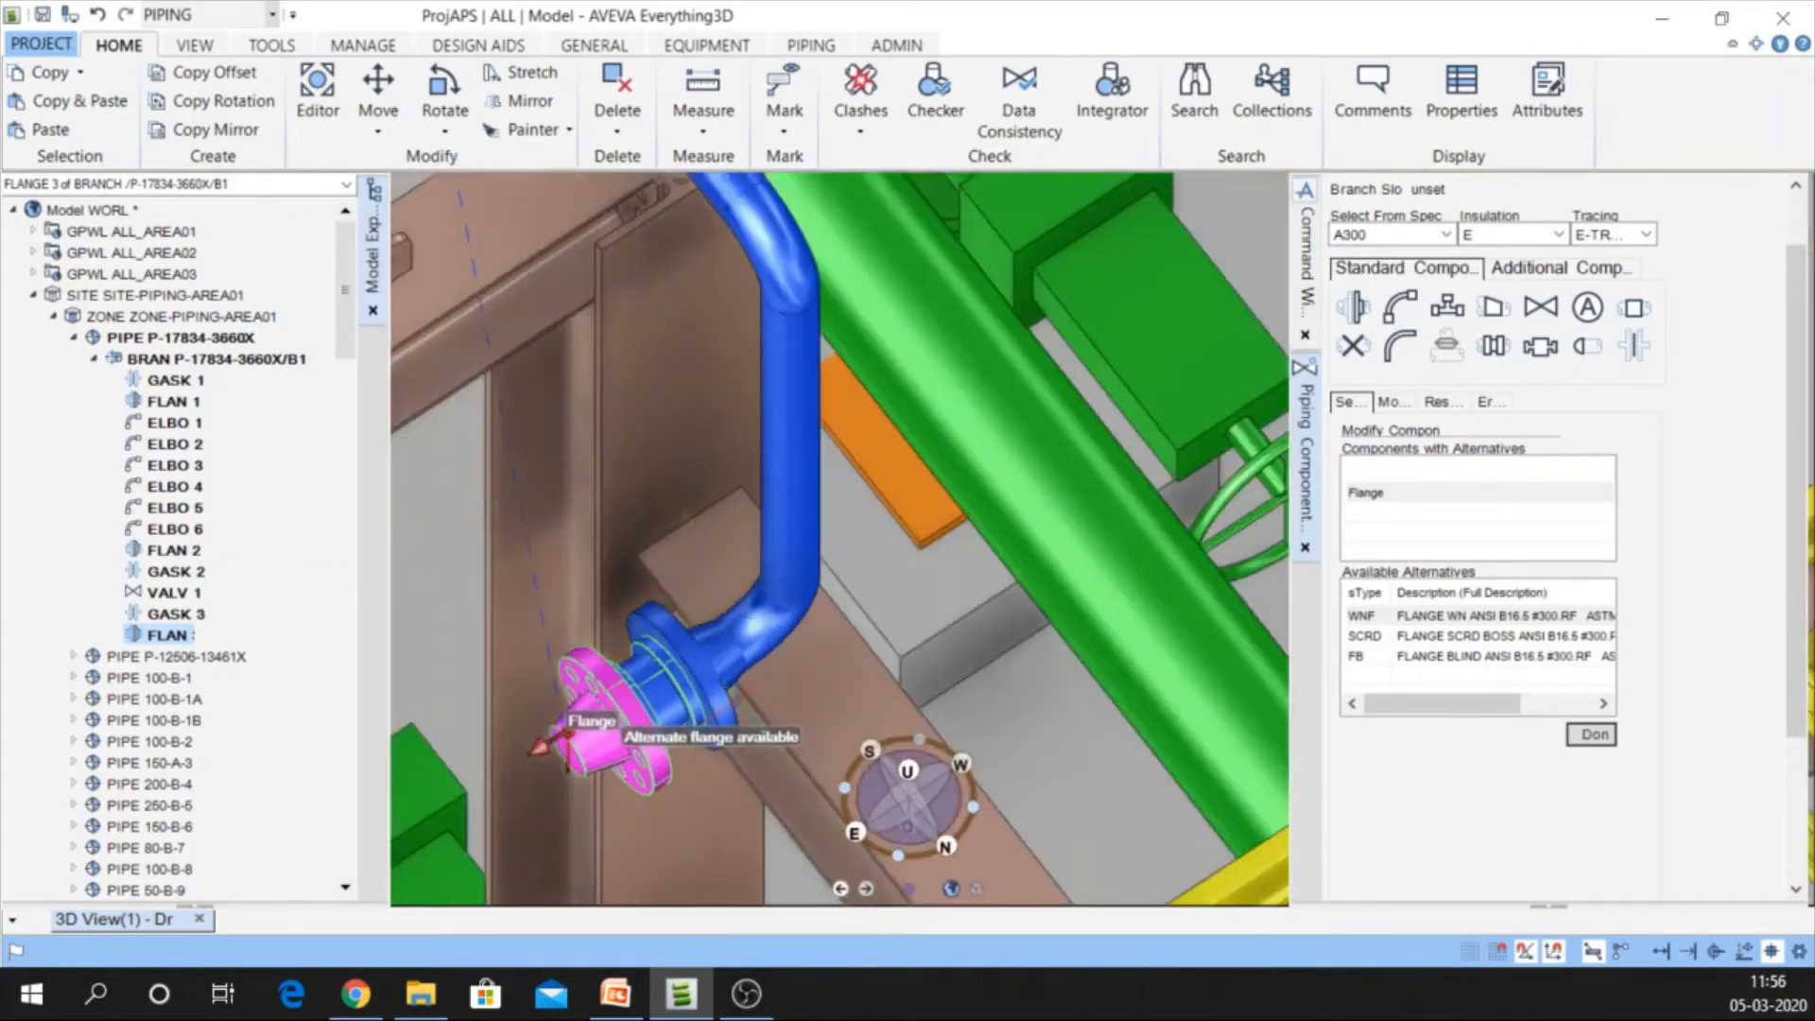
scroll(690, 565, "up", 2)
middle_click_drag(707, 690, 555, 741)
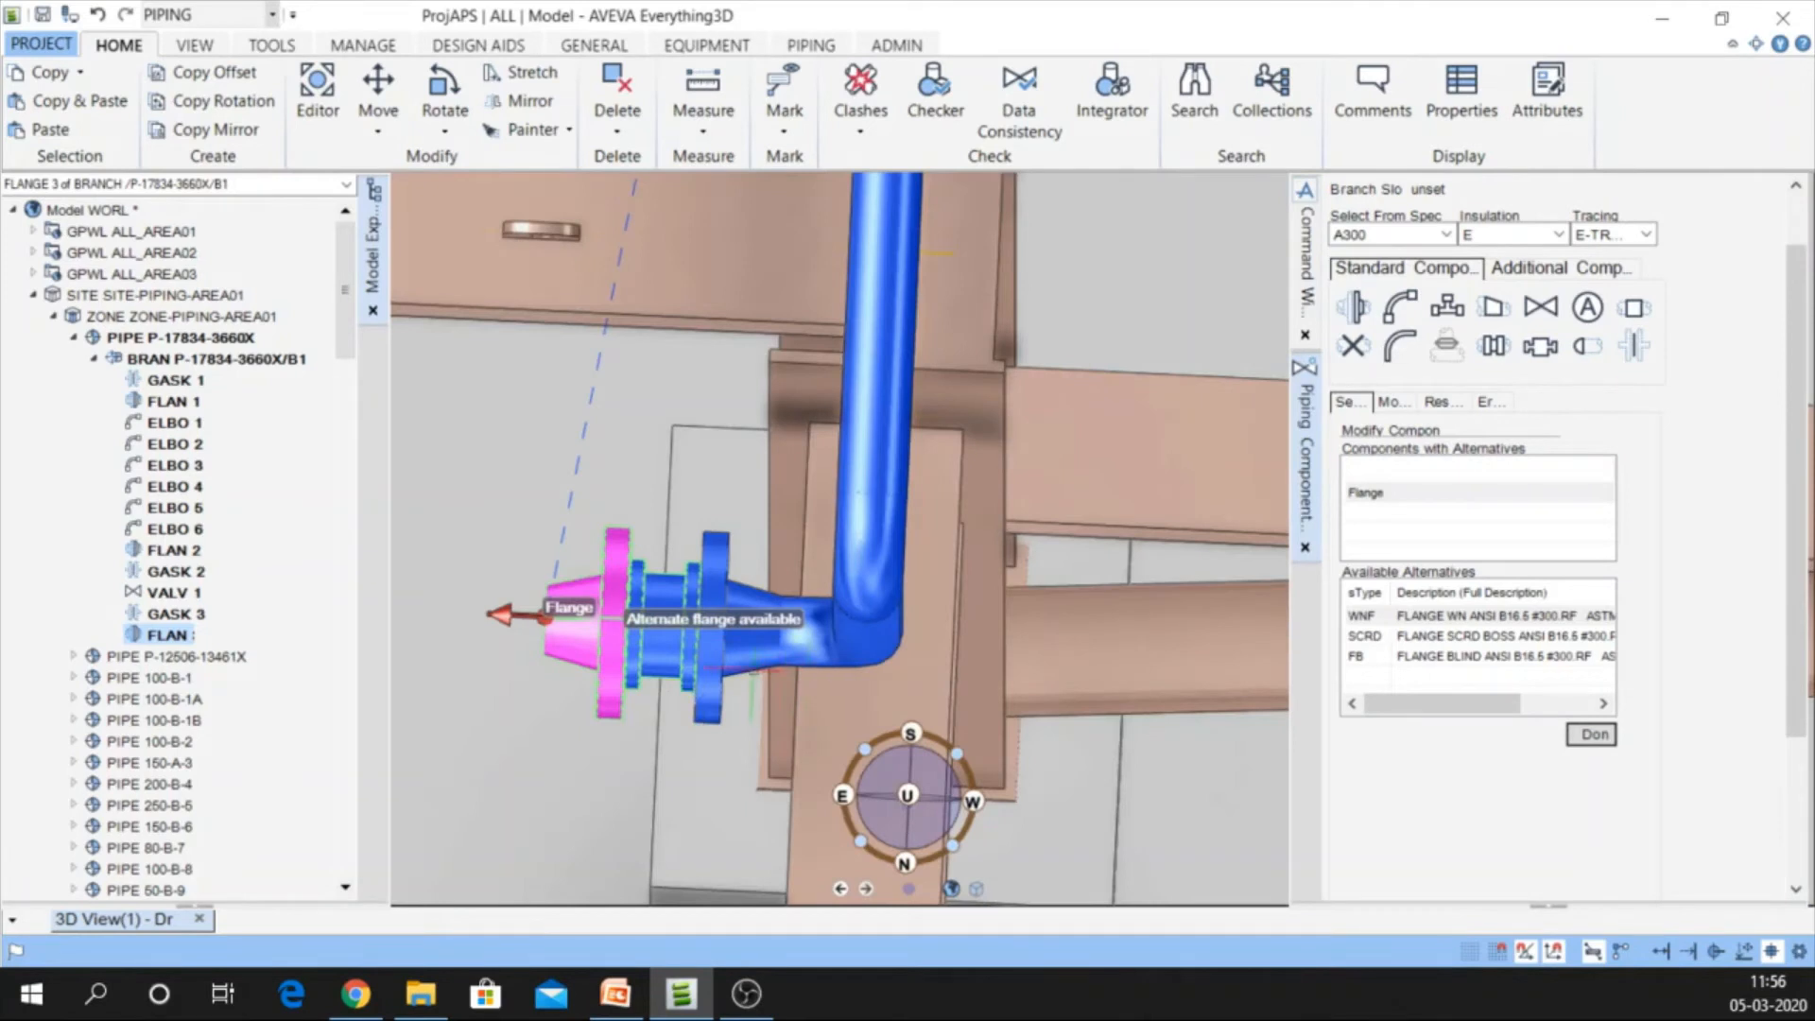
left_click(741, 669)
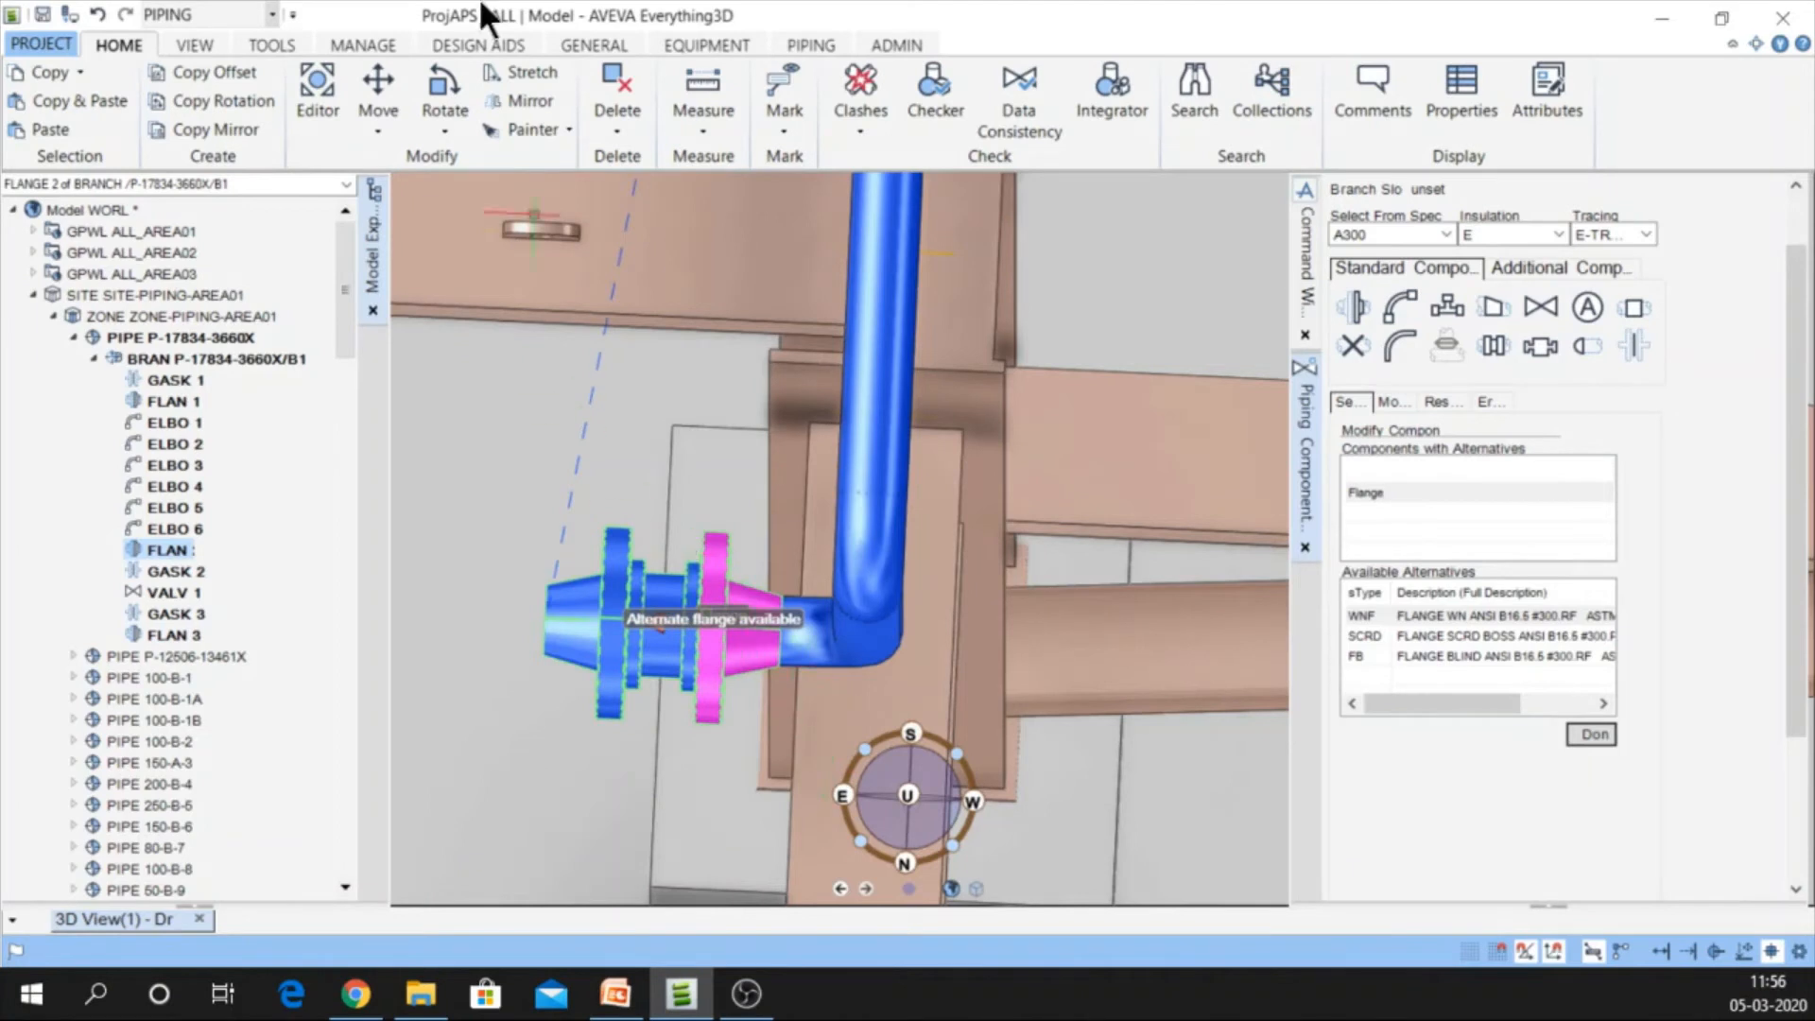
left_click(317, 127)
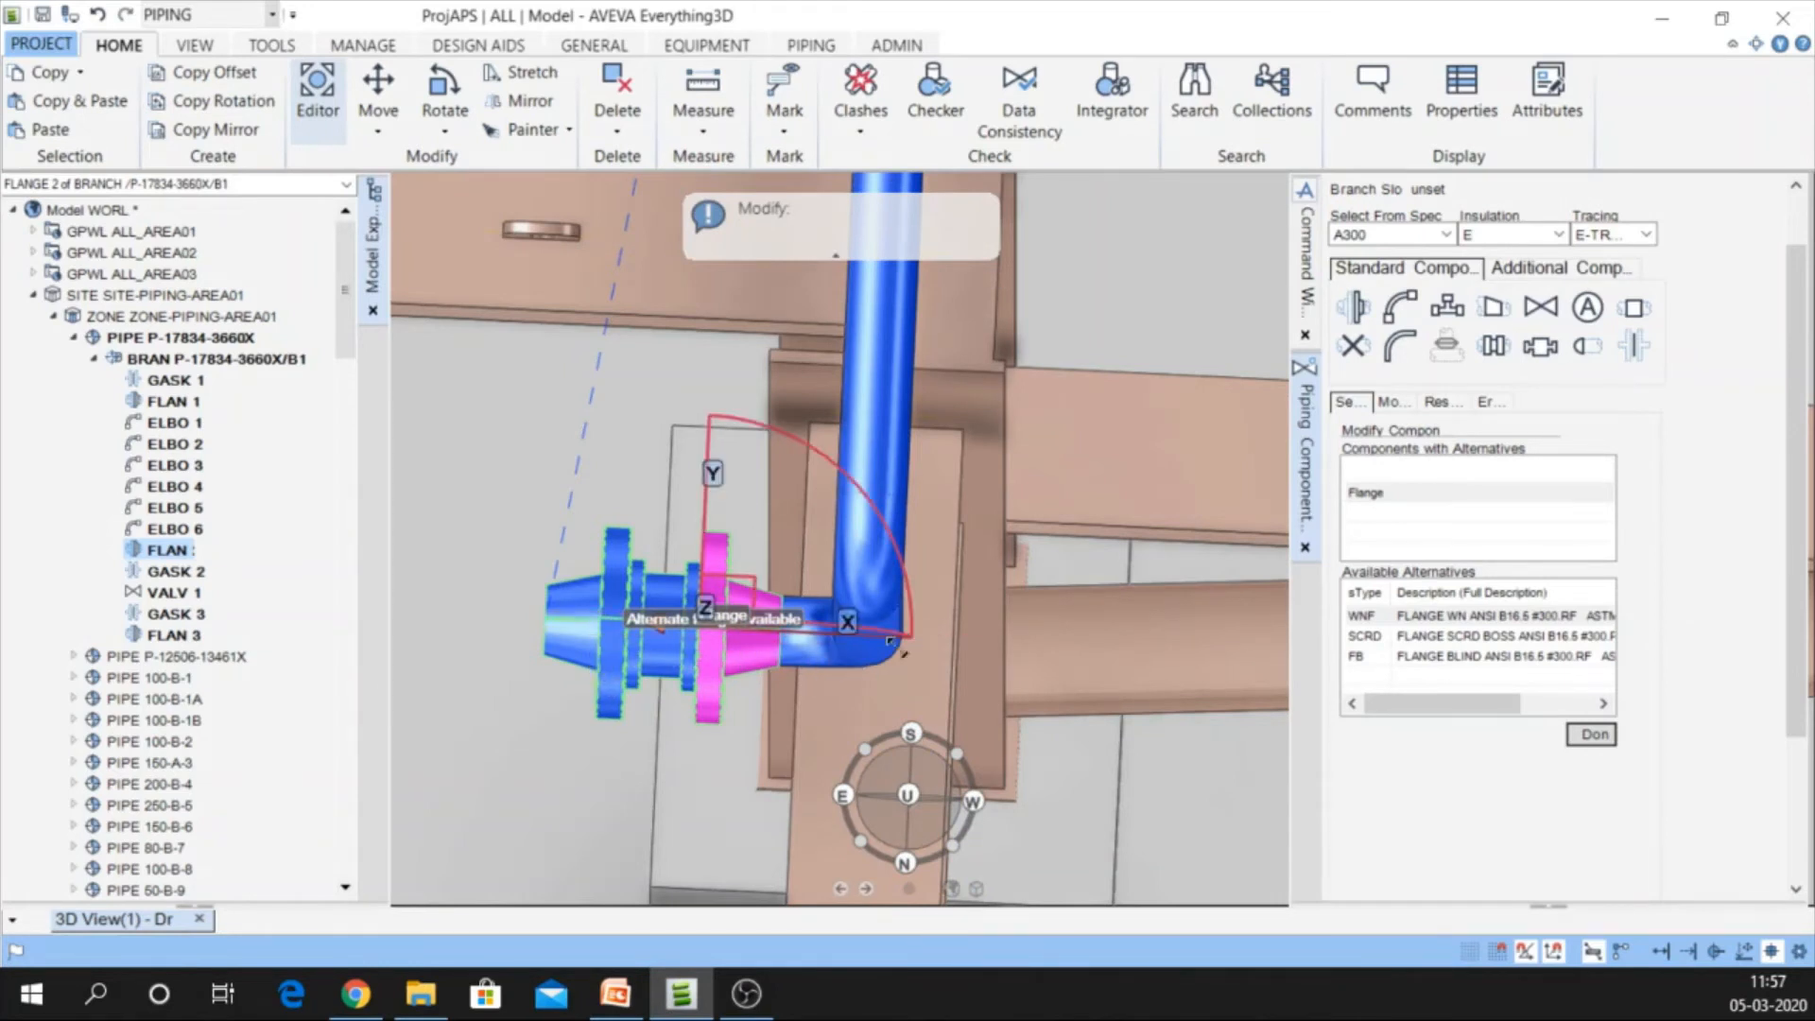
left_click_drag(915, 637, 758, 634)
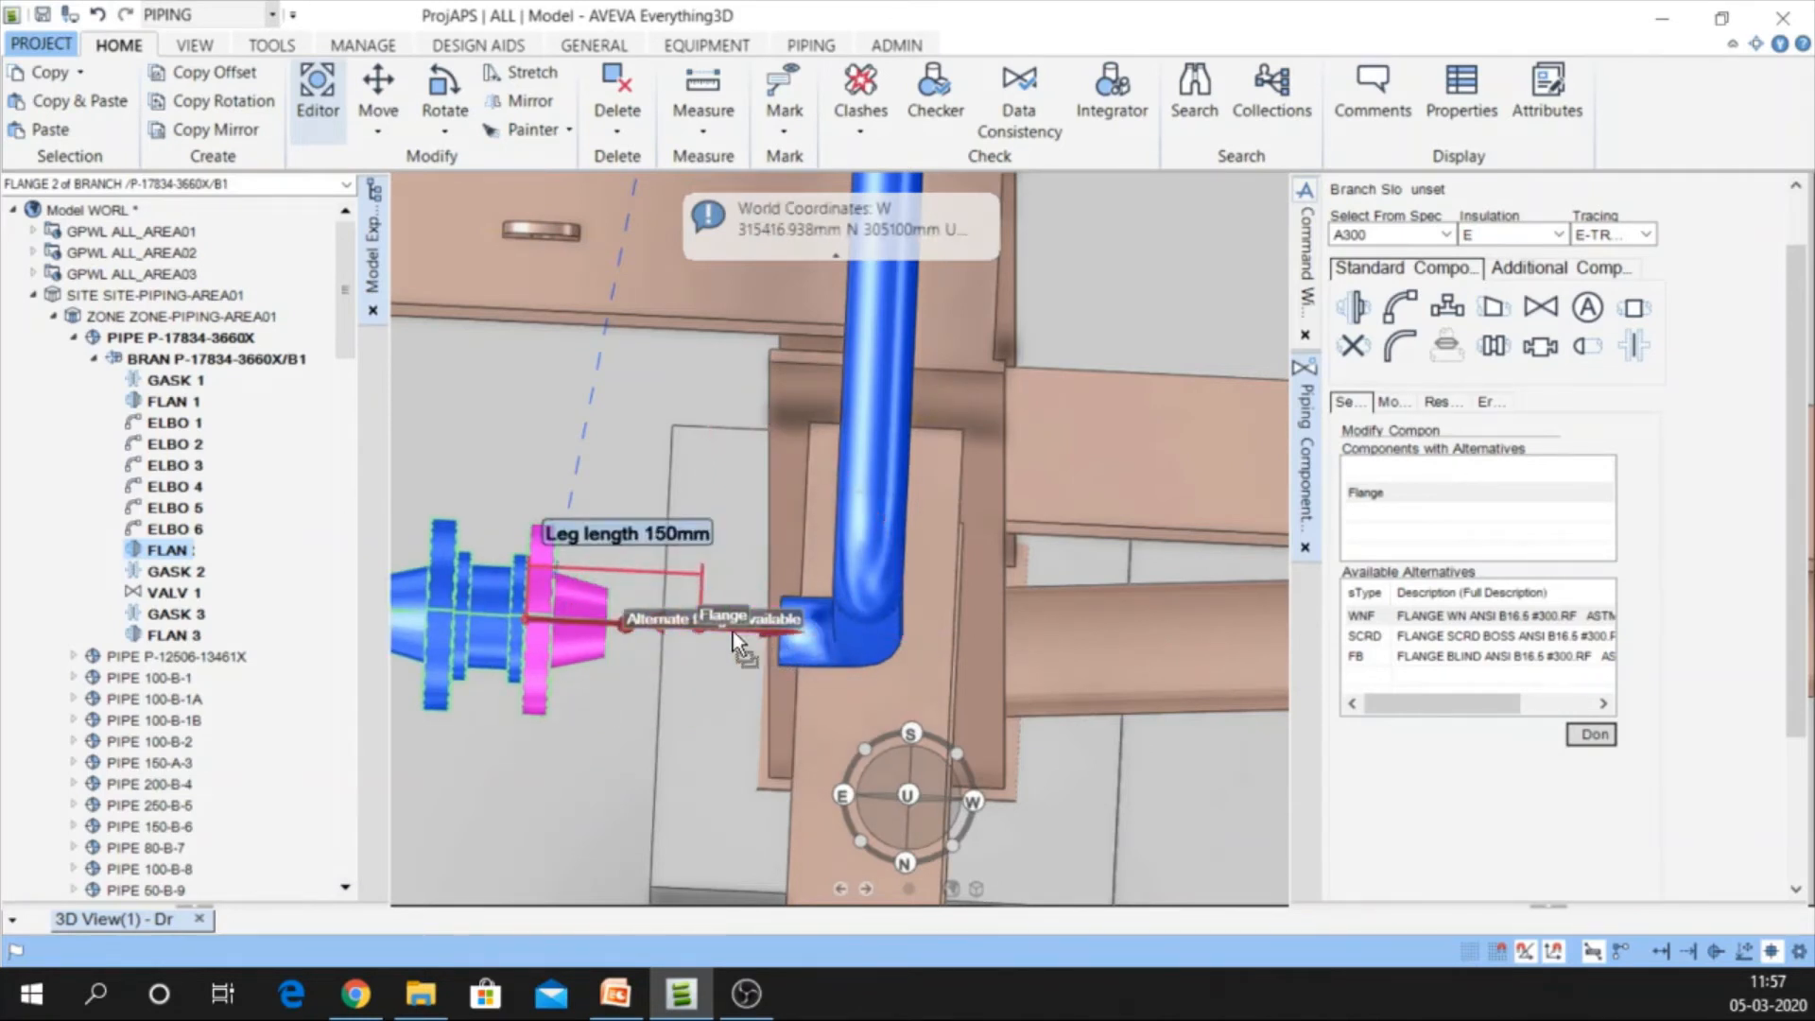
left_click_drag(733, 628, 733, 628)
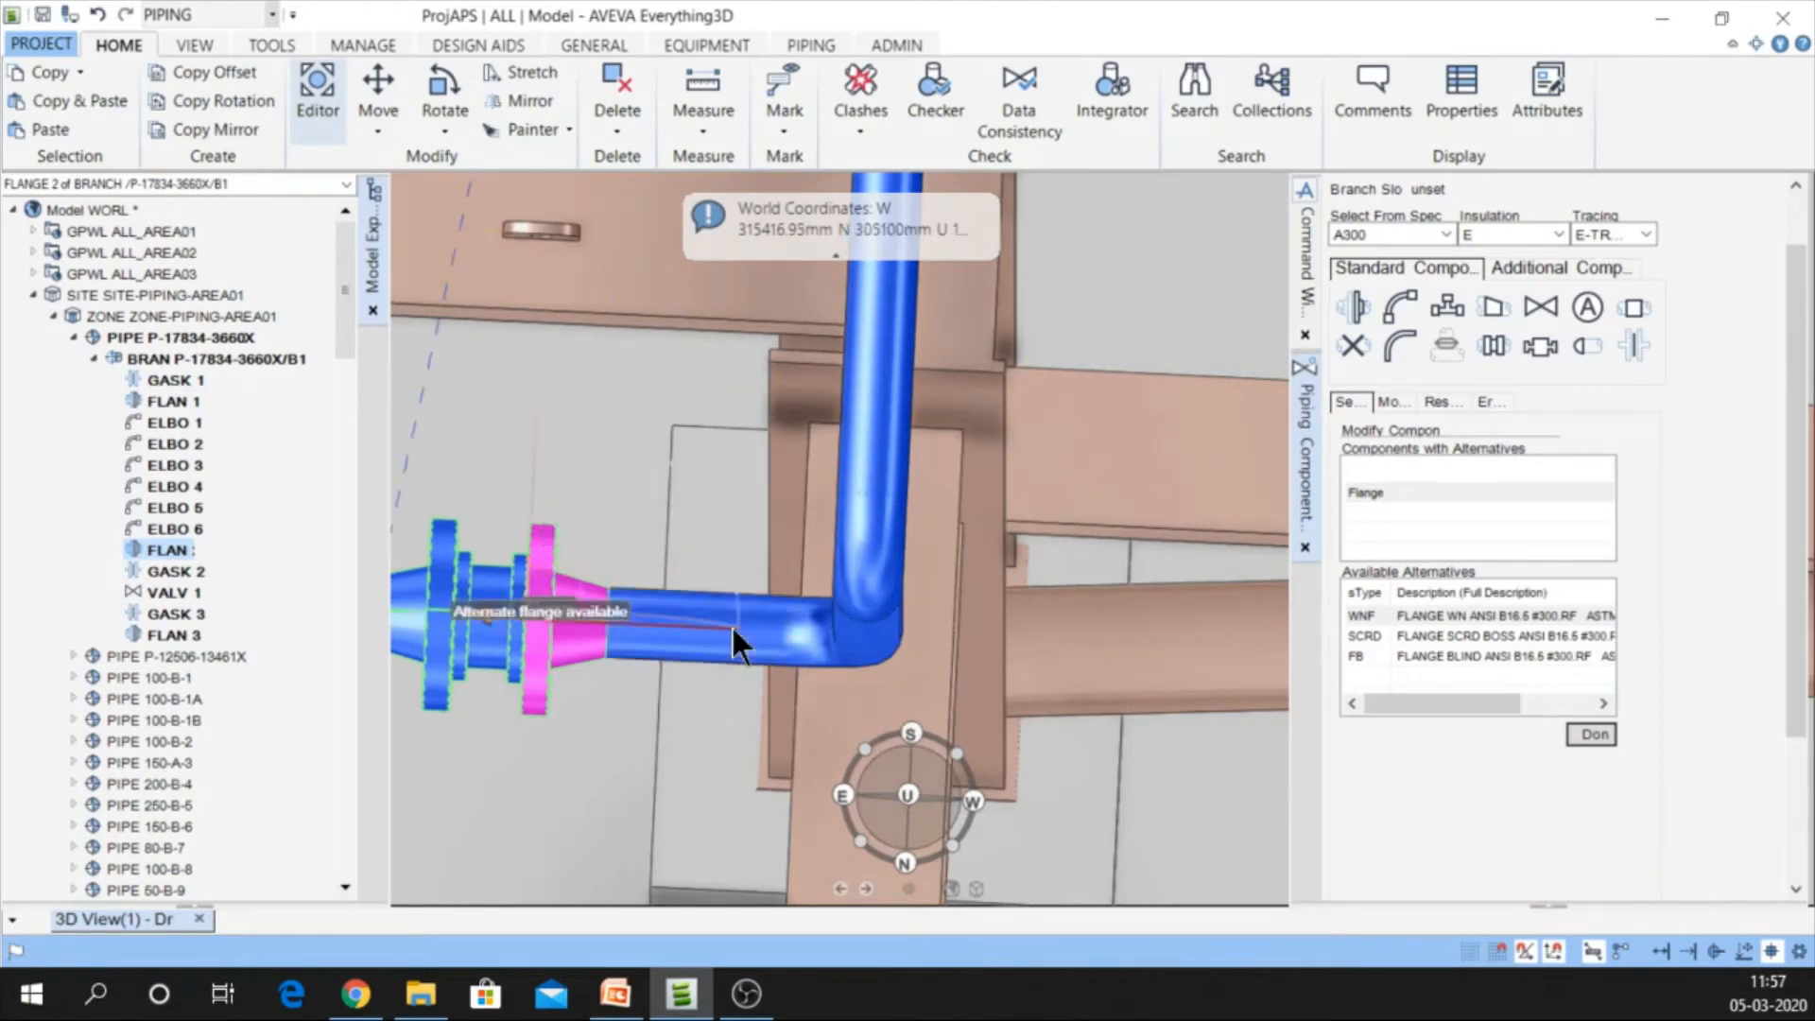
scroll(783, 665, "down", 3)
middle_click_drag(741, 648, 887, 595)
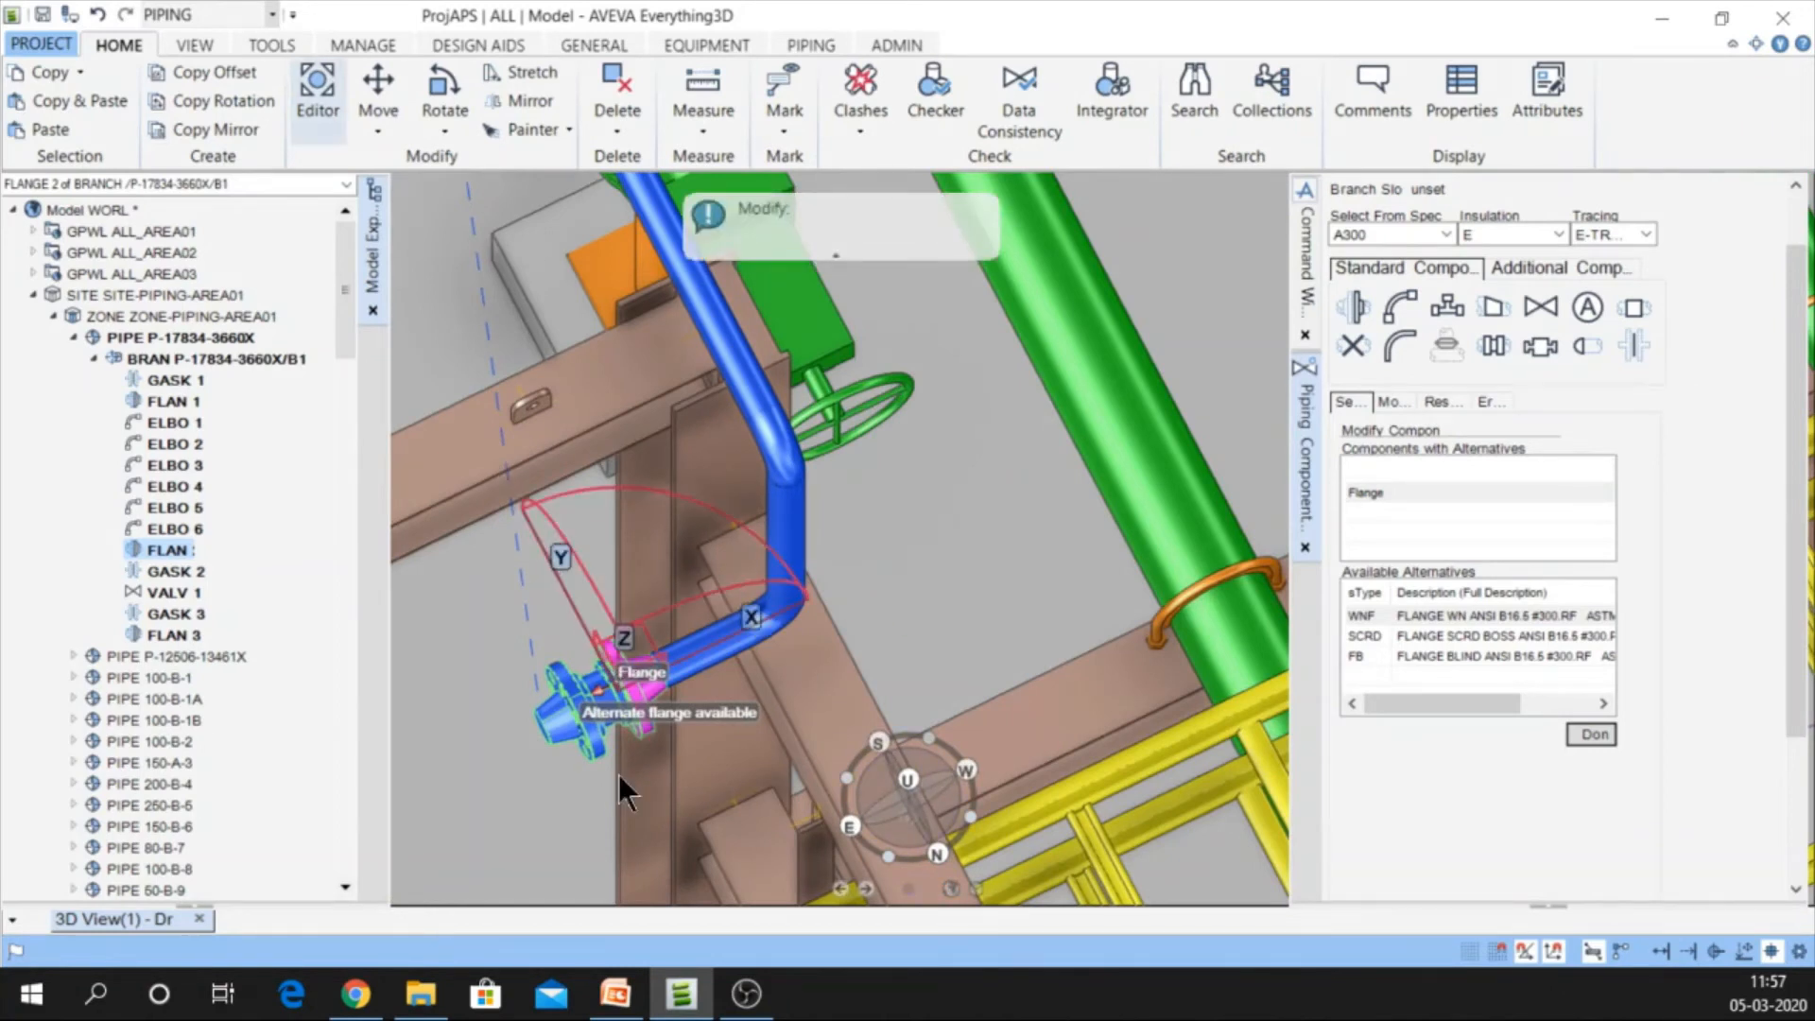
scroll(607, 690, "up", 2)
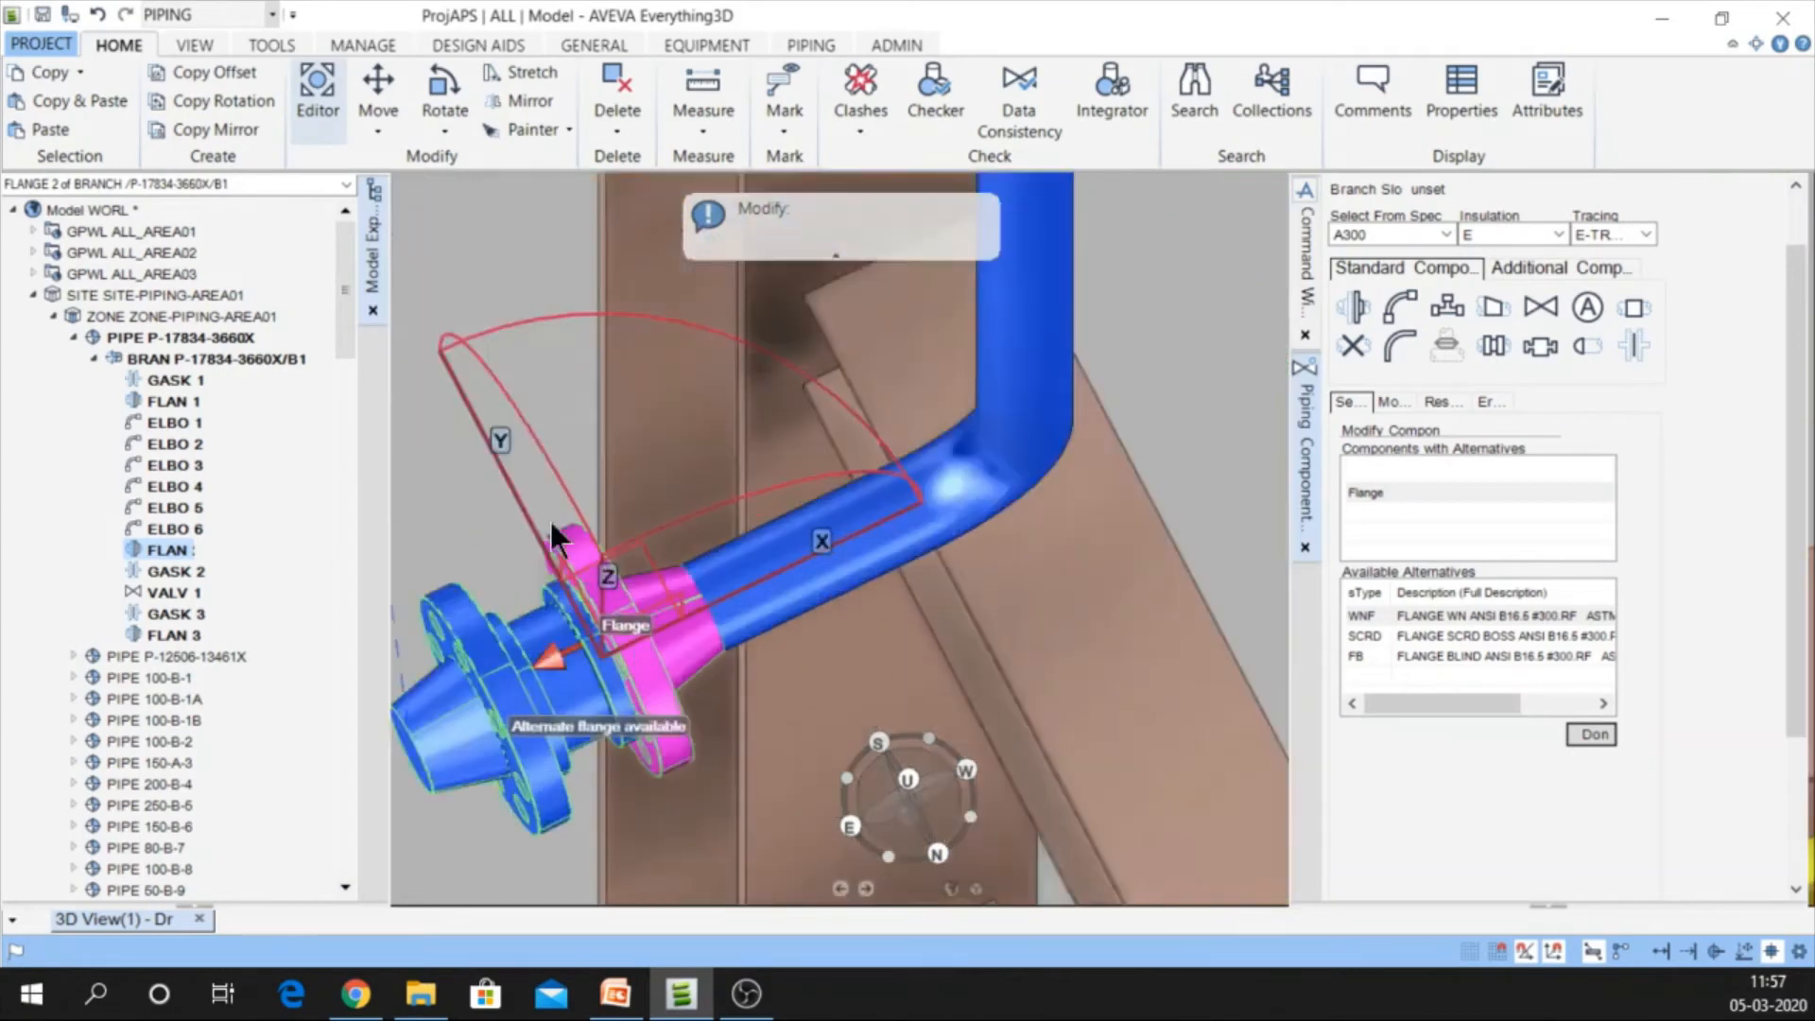
scroll(799, 673, "up", 2)
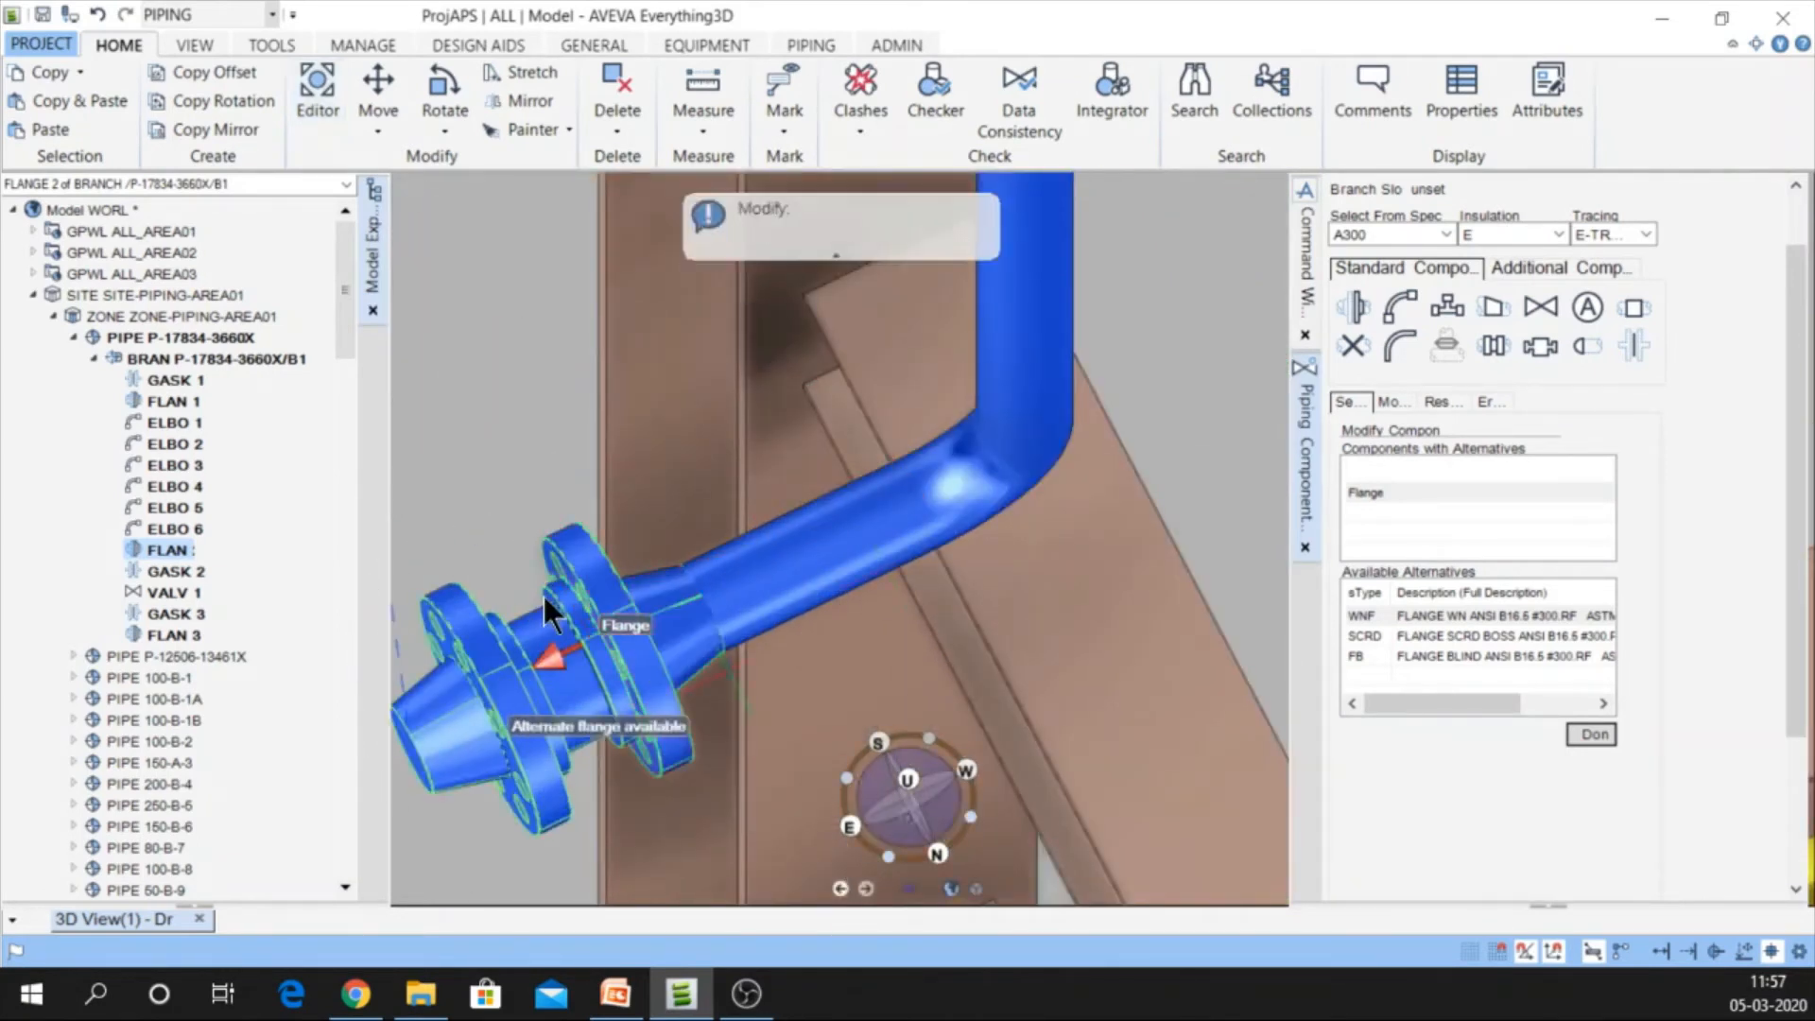
left_click(319, 74)
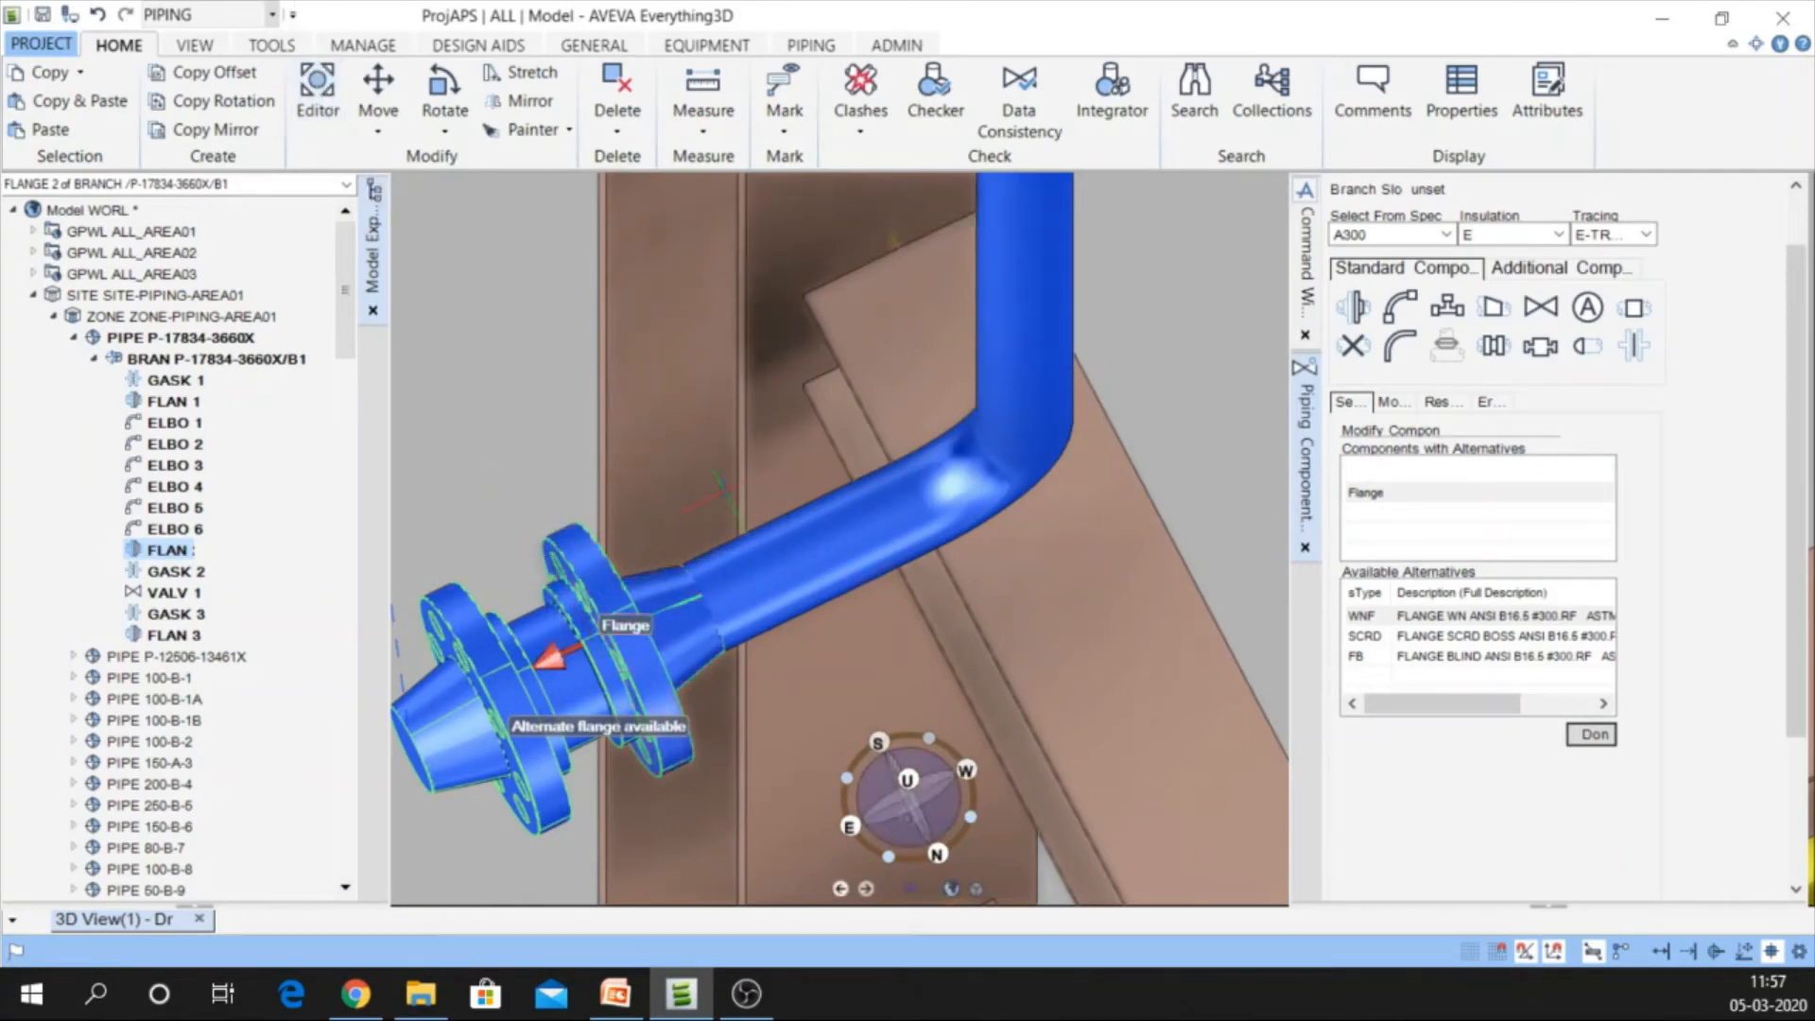
Examine the pipe rack run between the check valve assembly and the tank area to judge the pipe's onward route
scroll(724, 490, "down", 10)
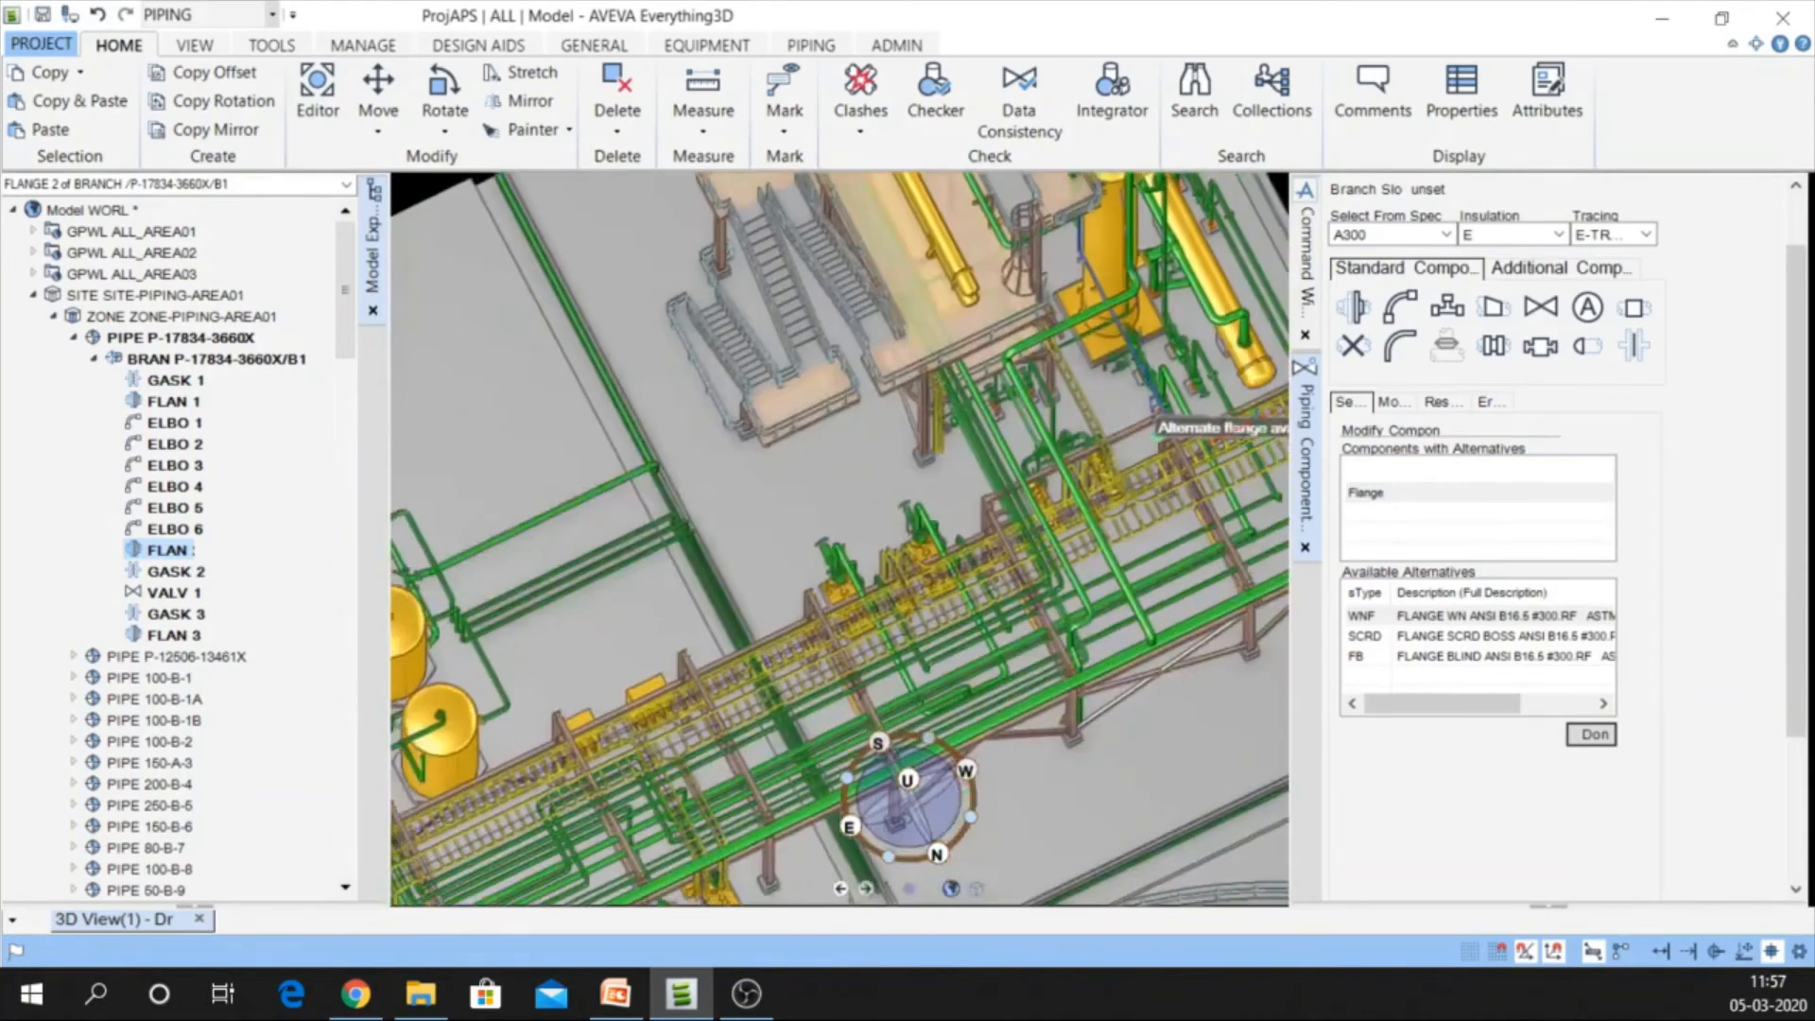
scroll(693, 312, "down", 5)
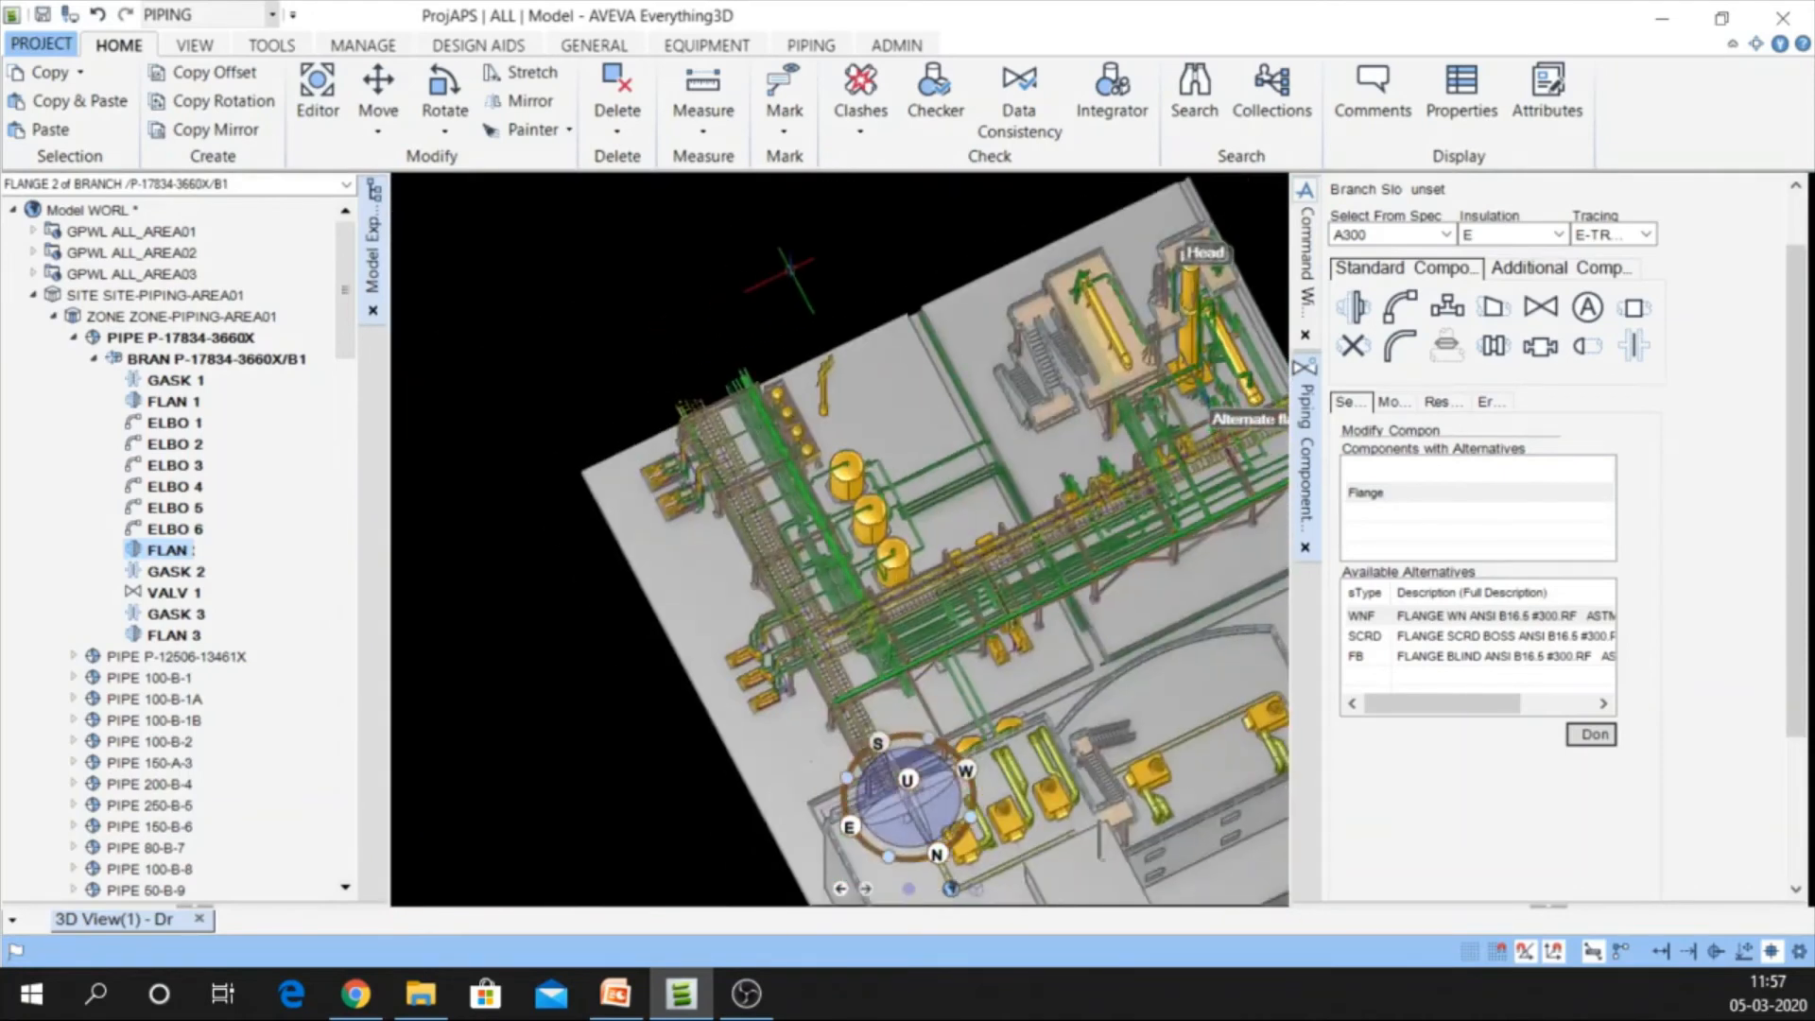
scroll(1170, 548, "up", 5)
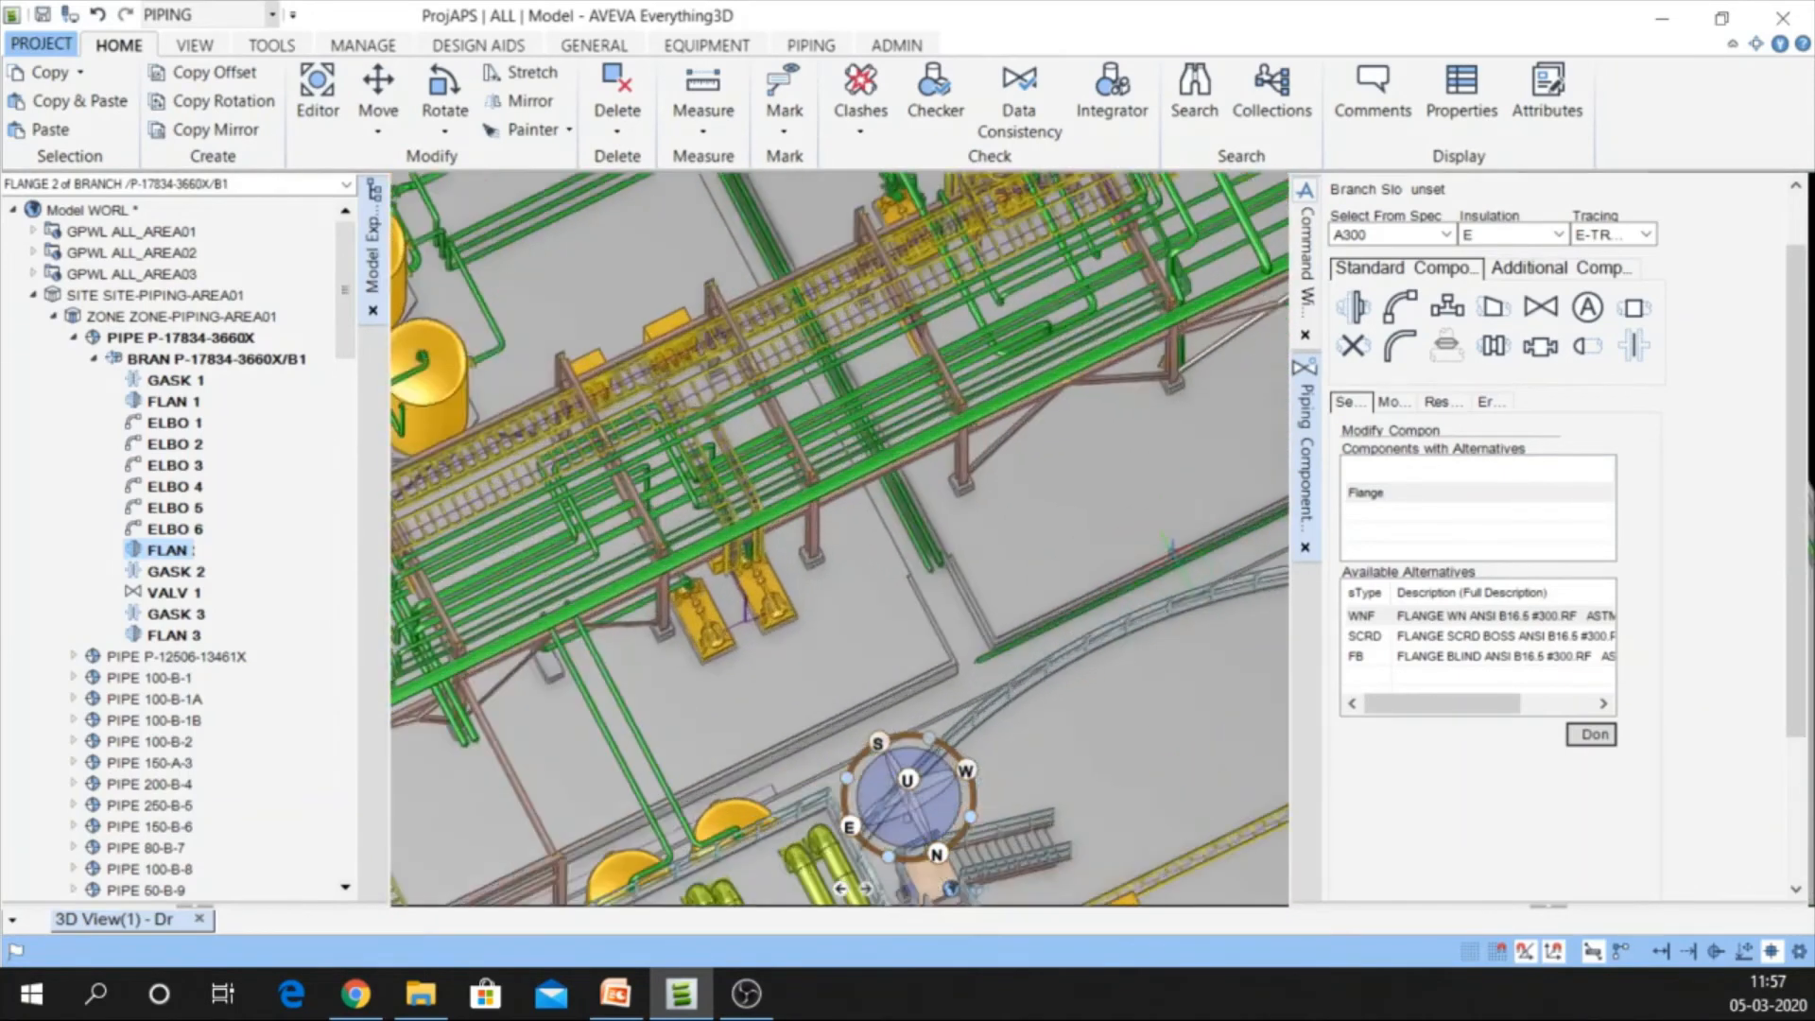
scroll(1170, 458, "up", 3)
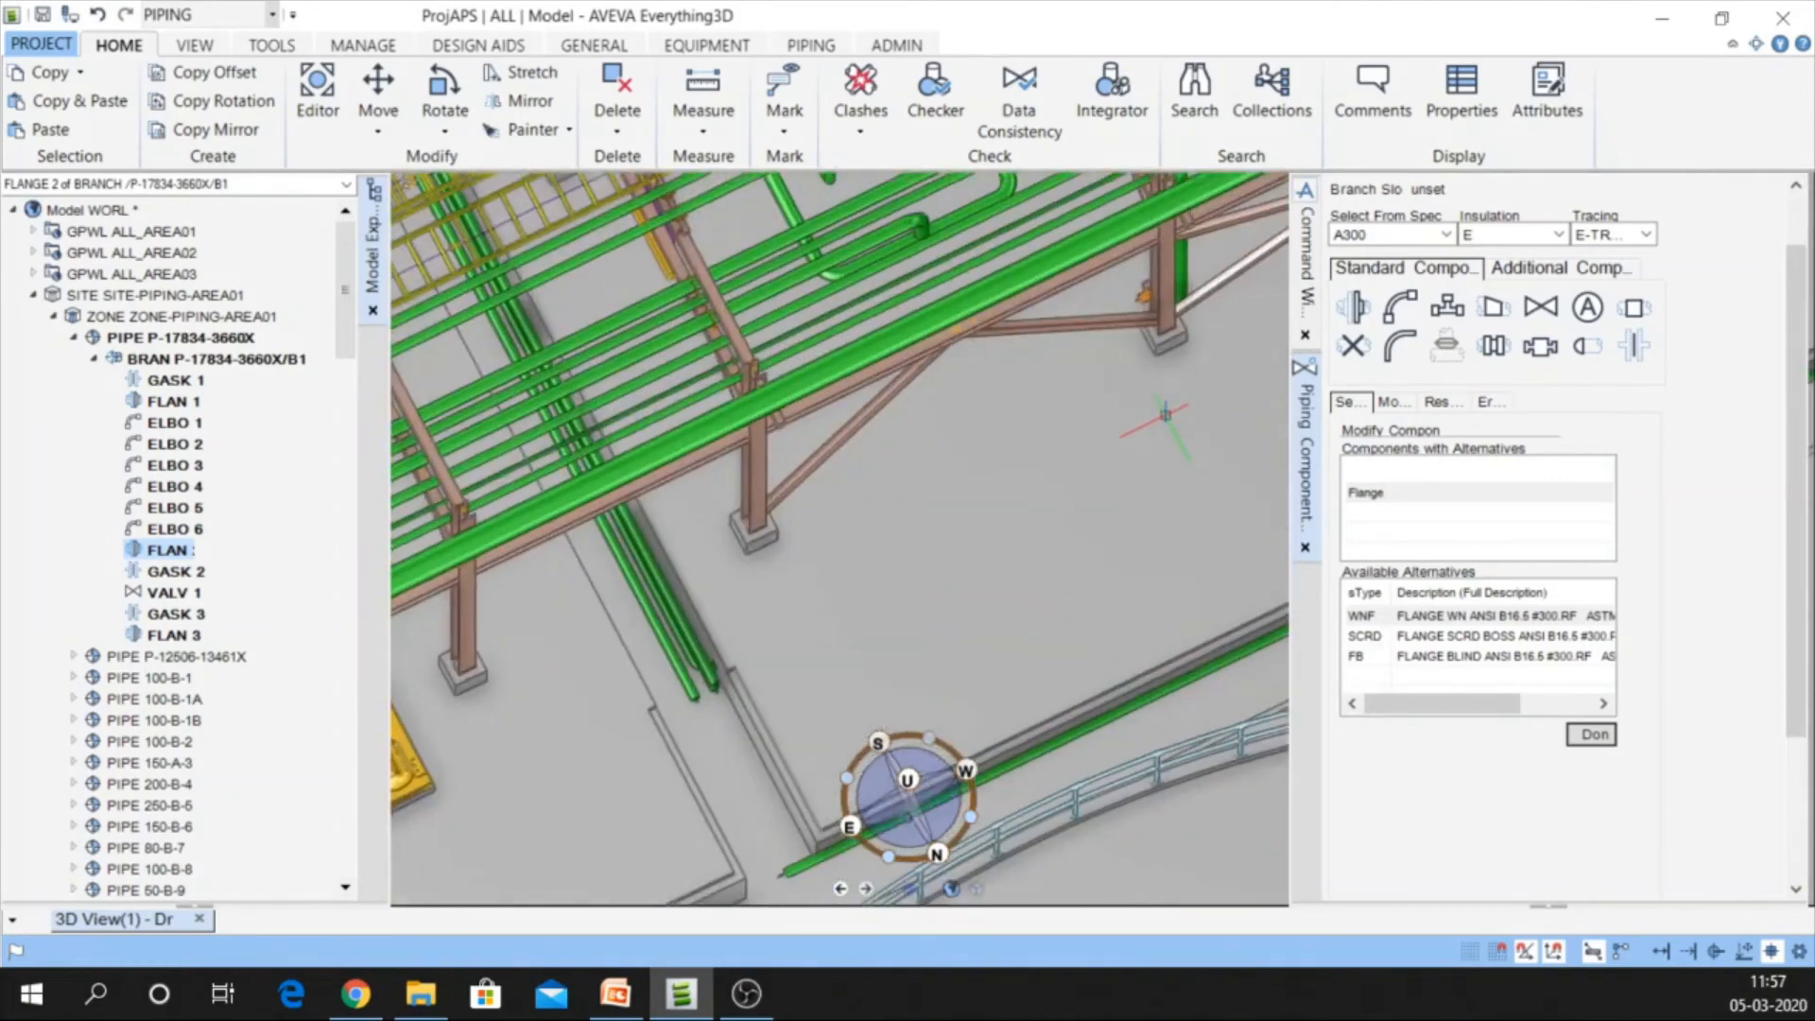
middle_click_drag(1166, 189, 911, 313)
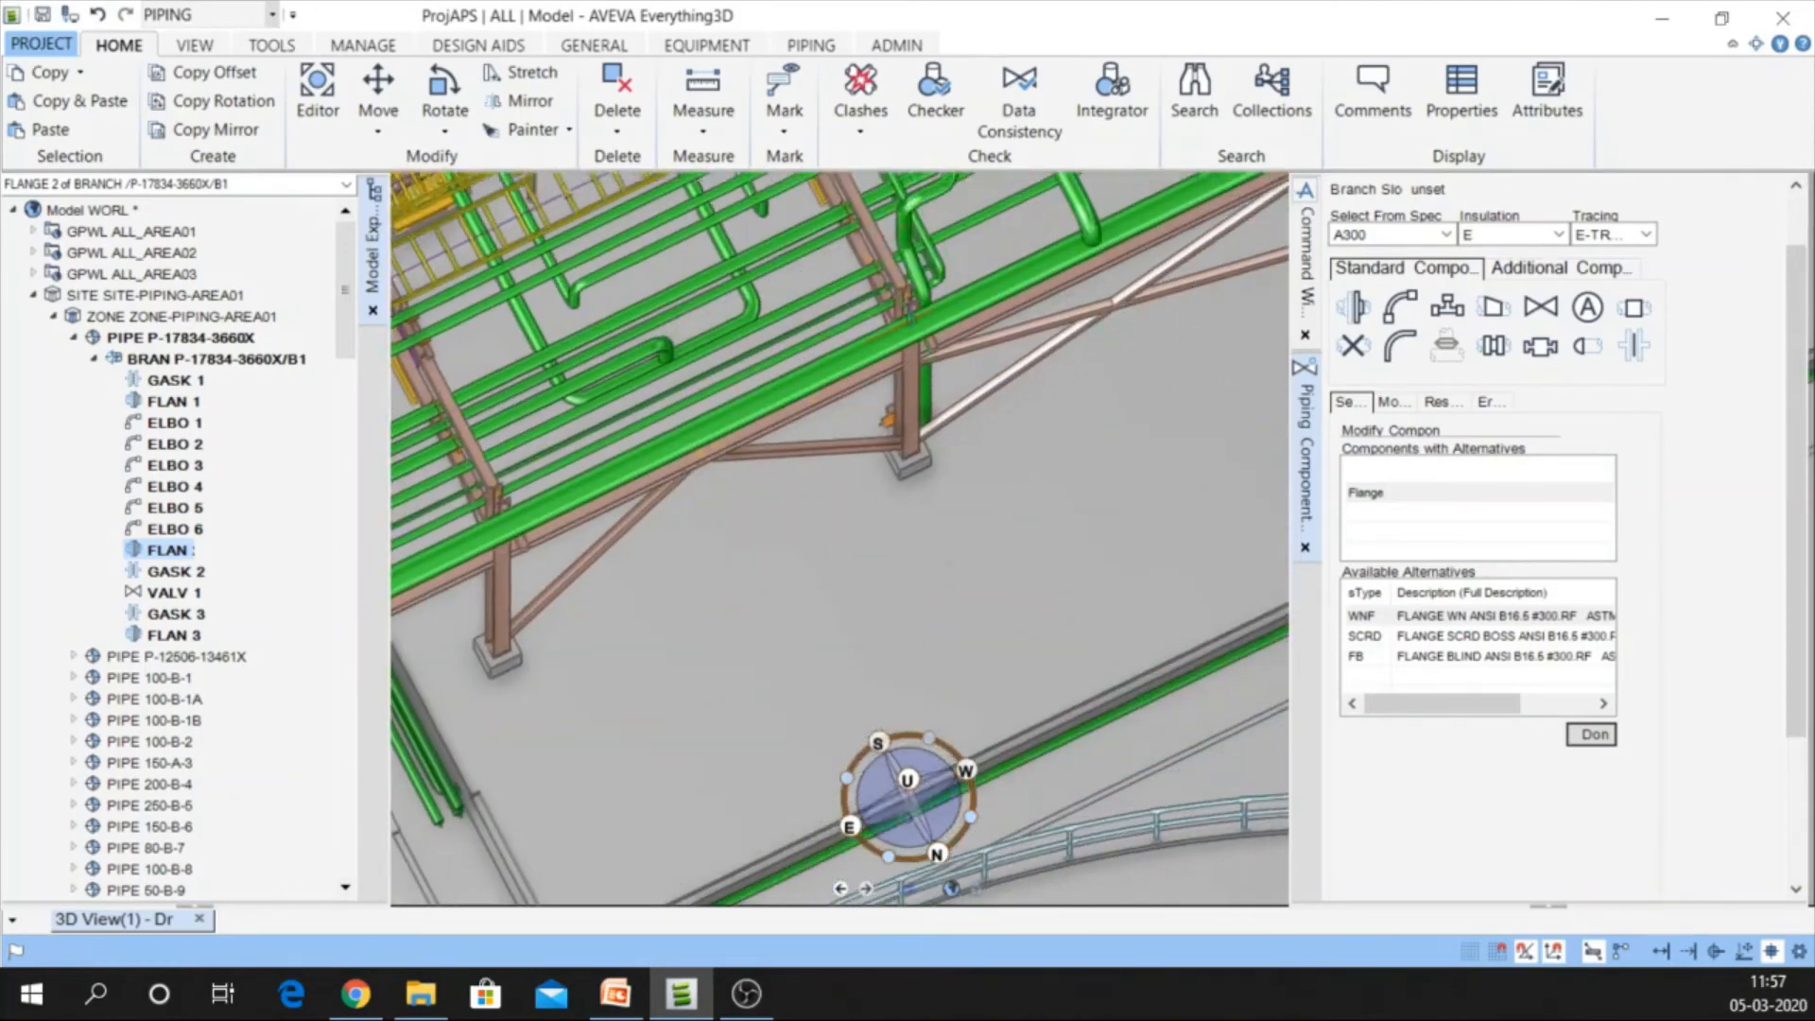
scroll(898, 841, "down", 3)
scroll(898, 842, "down", 5)
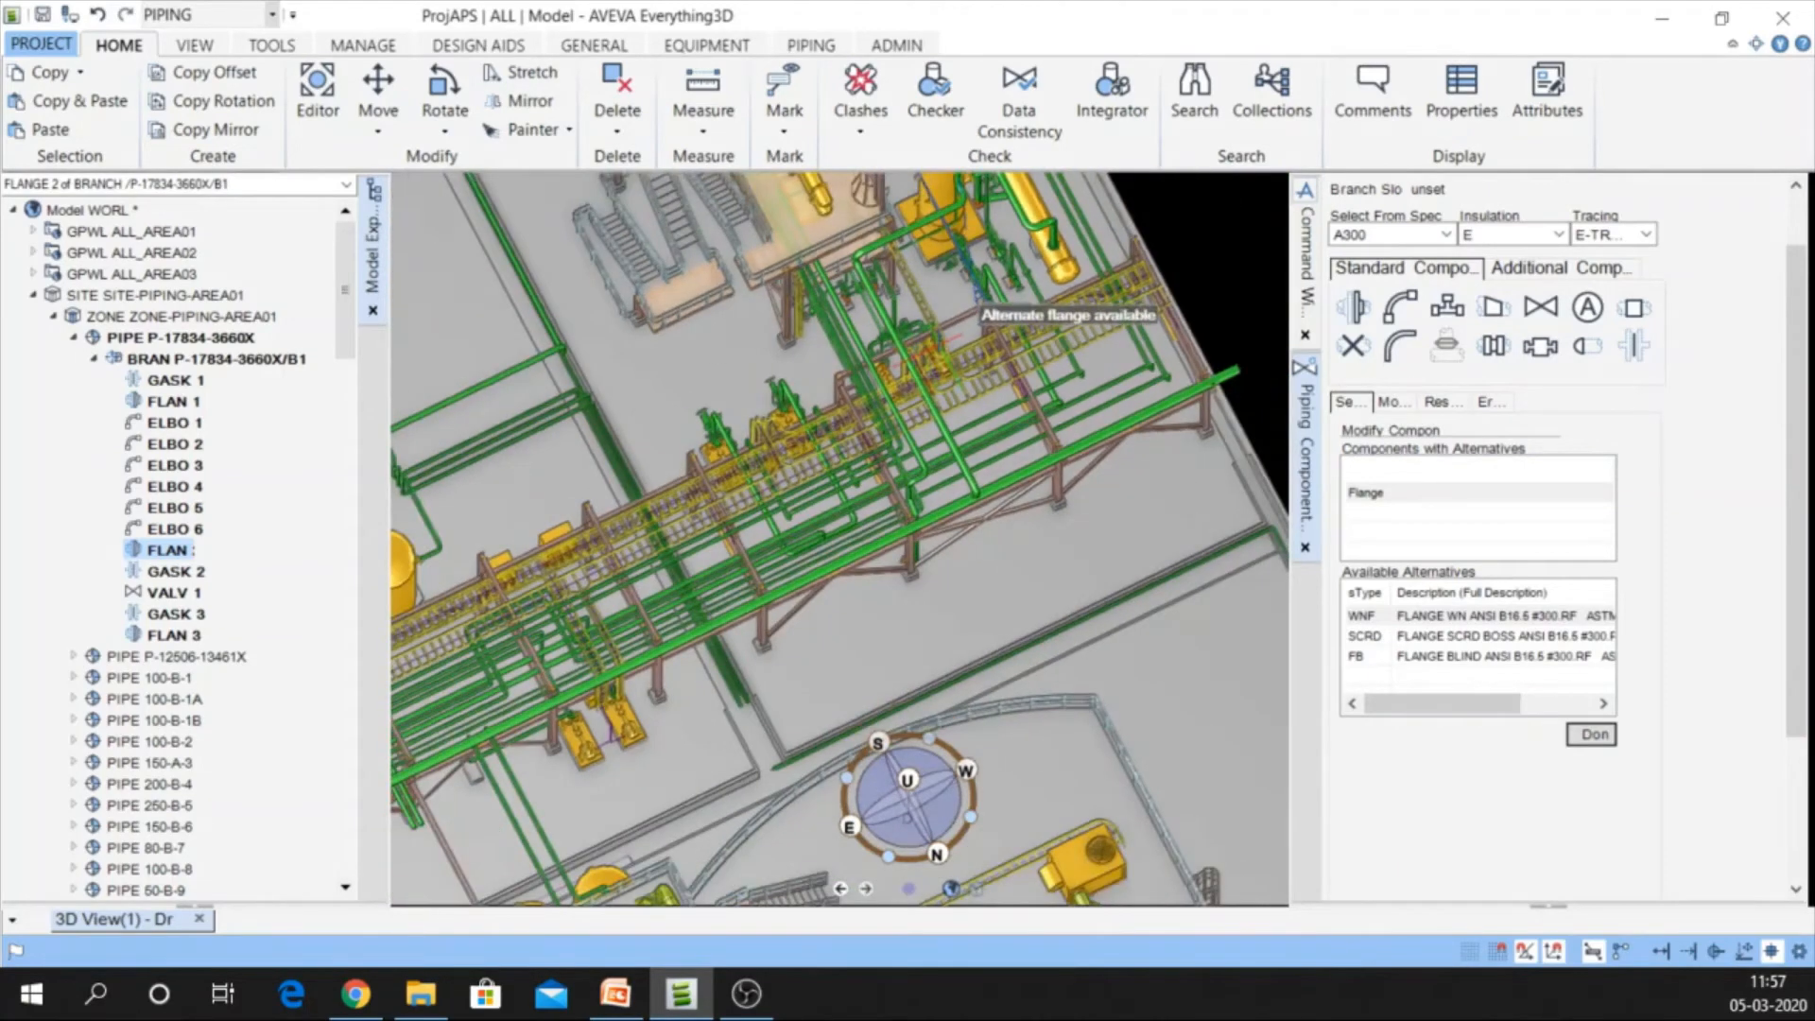
middle_click_drag(931, 348, 901, 543)
scroll(945, 454, "up", 3)
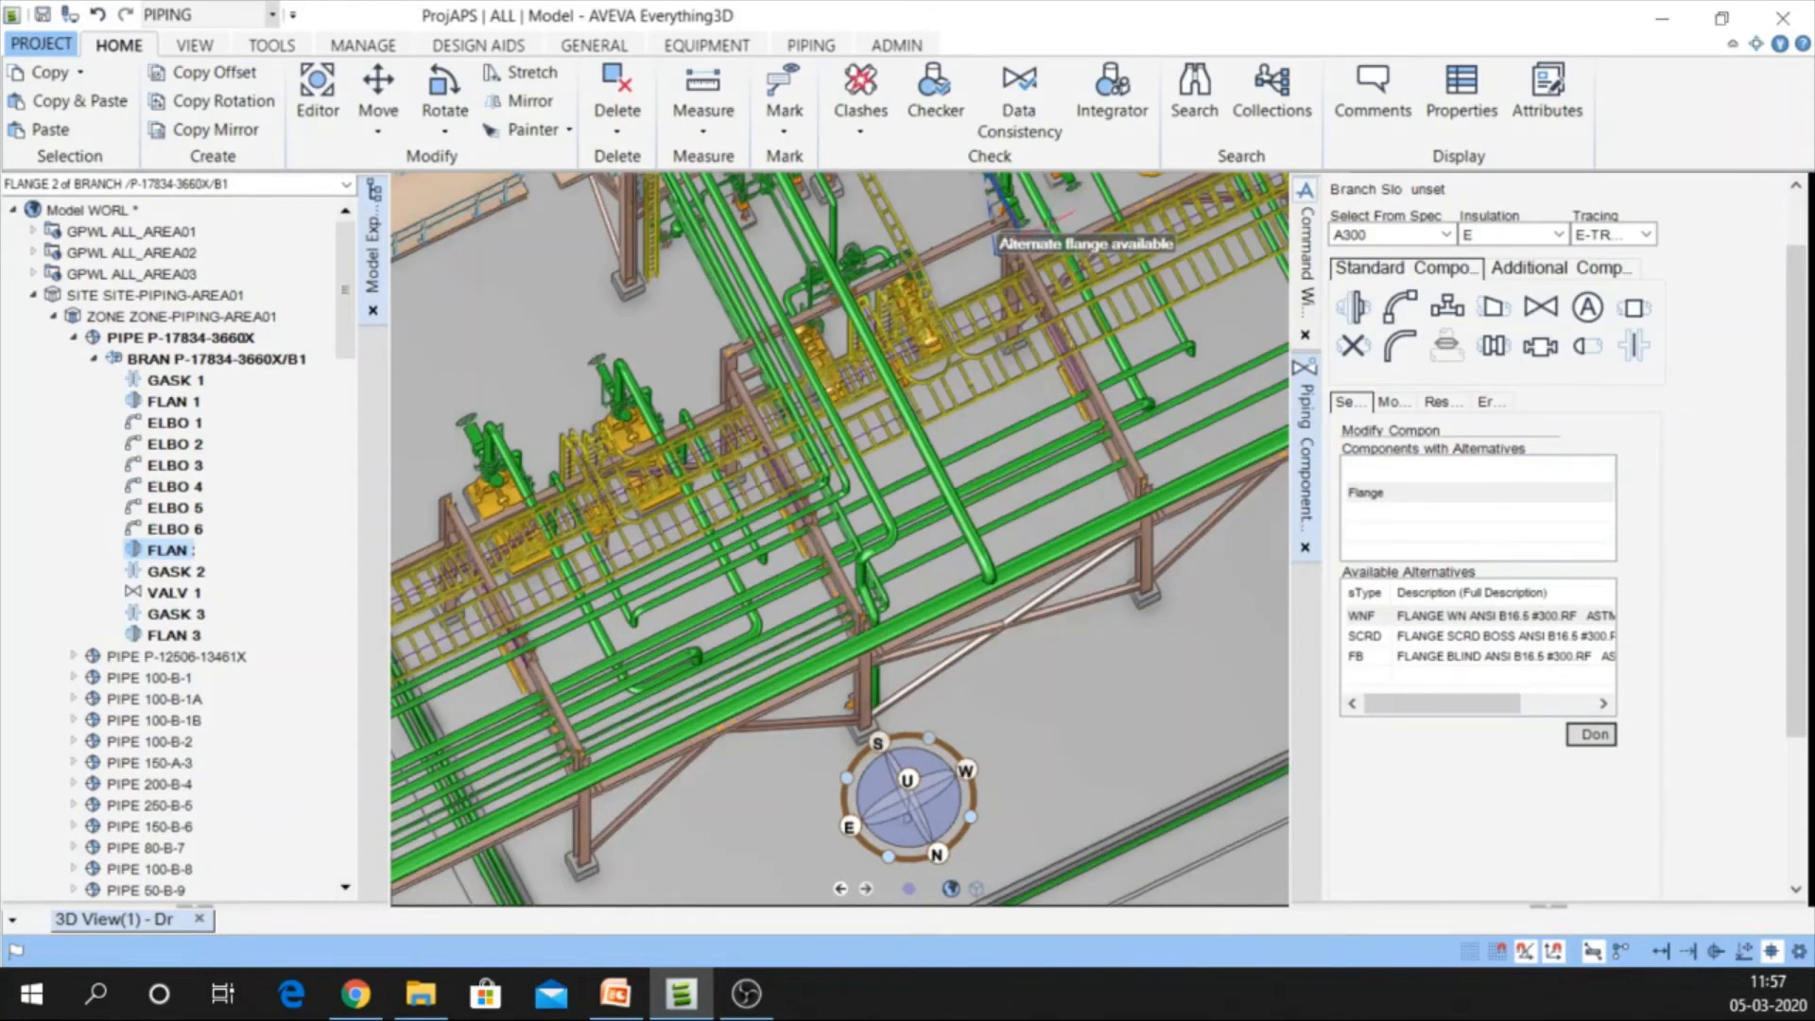
scroll(1081, 189, "up", 5)
scroll(931, 297, "up", 3)
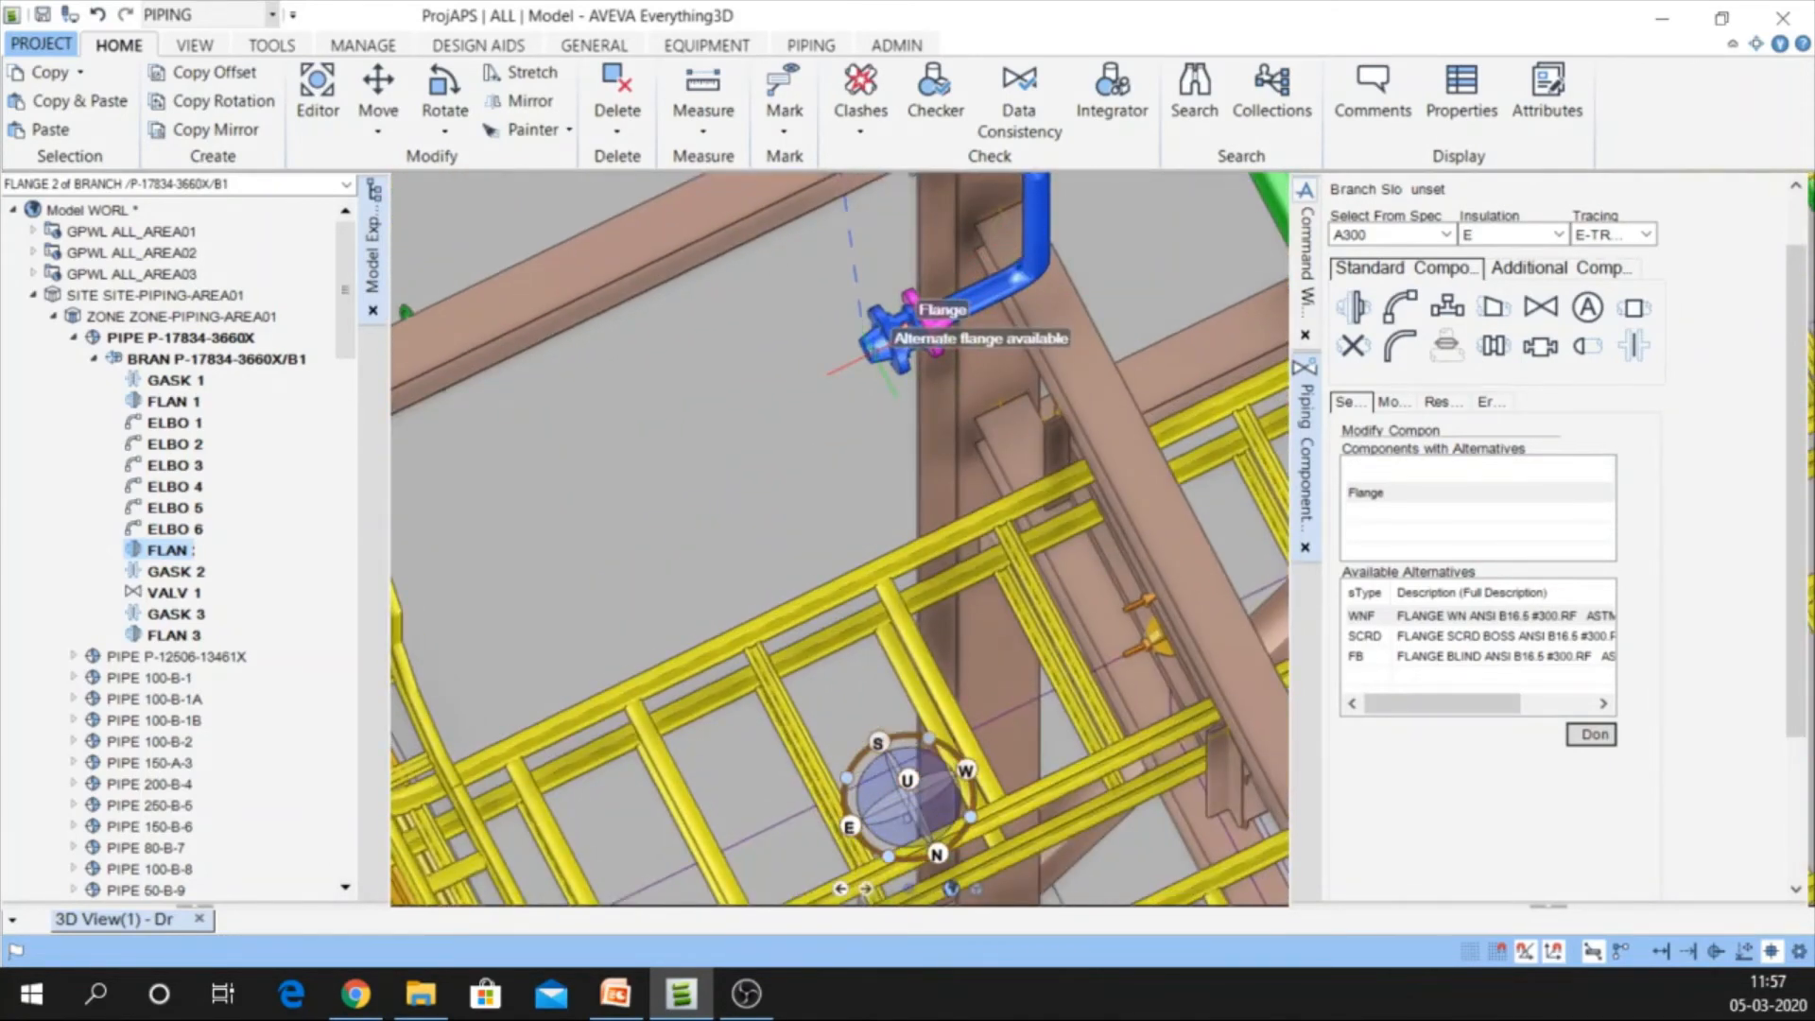
Create an EA 90-degree long-radius elbow after the third flange
left_click(883, 345)
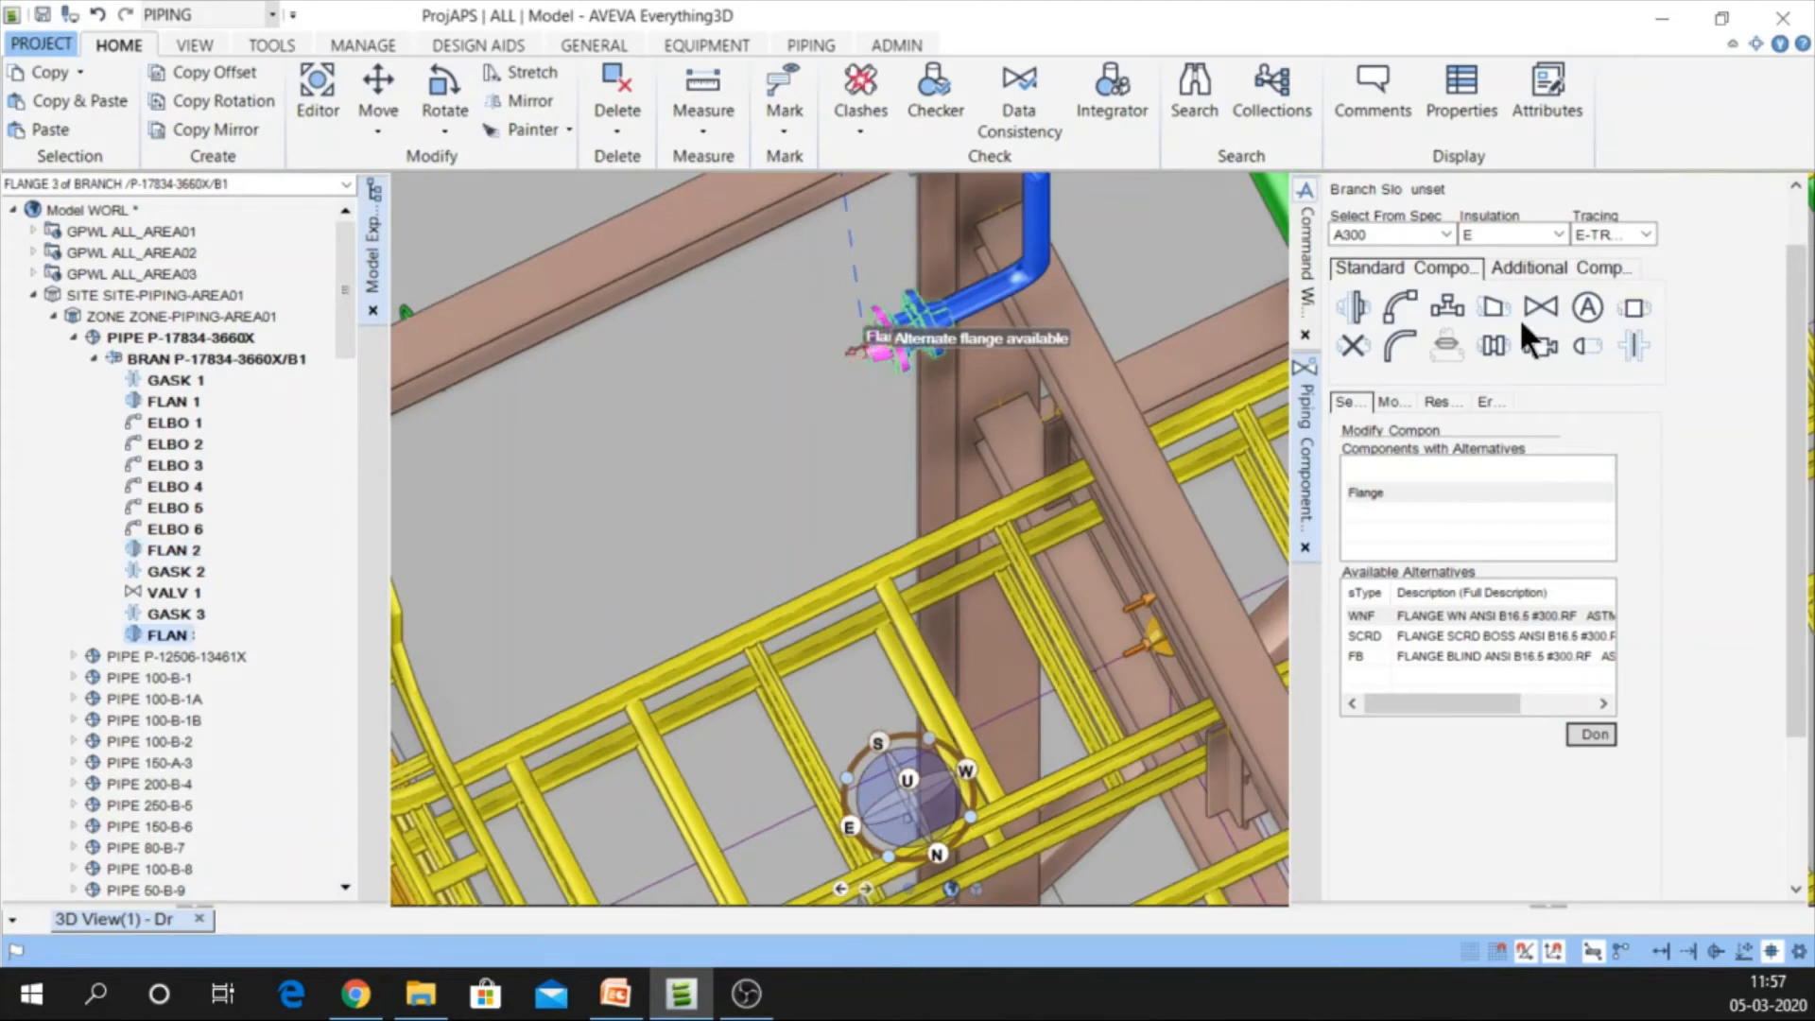
left_click(1400, 305)
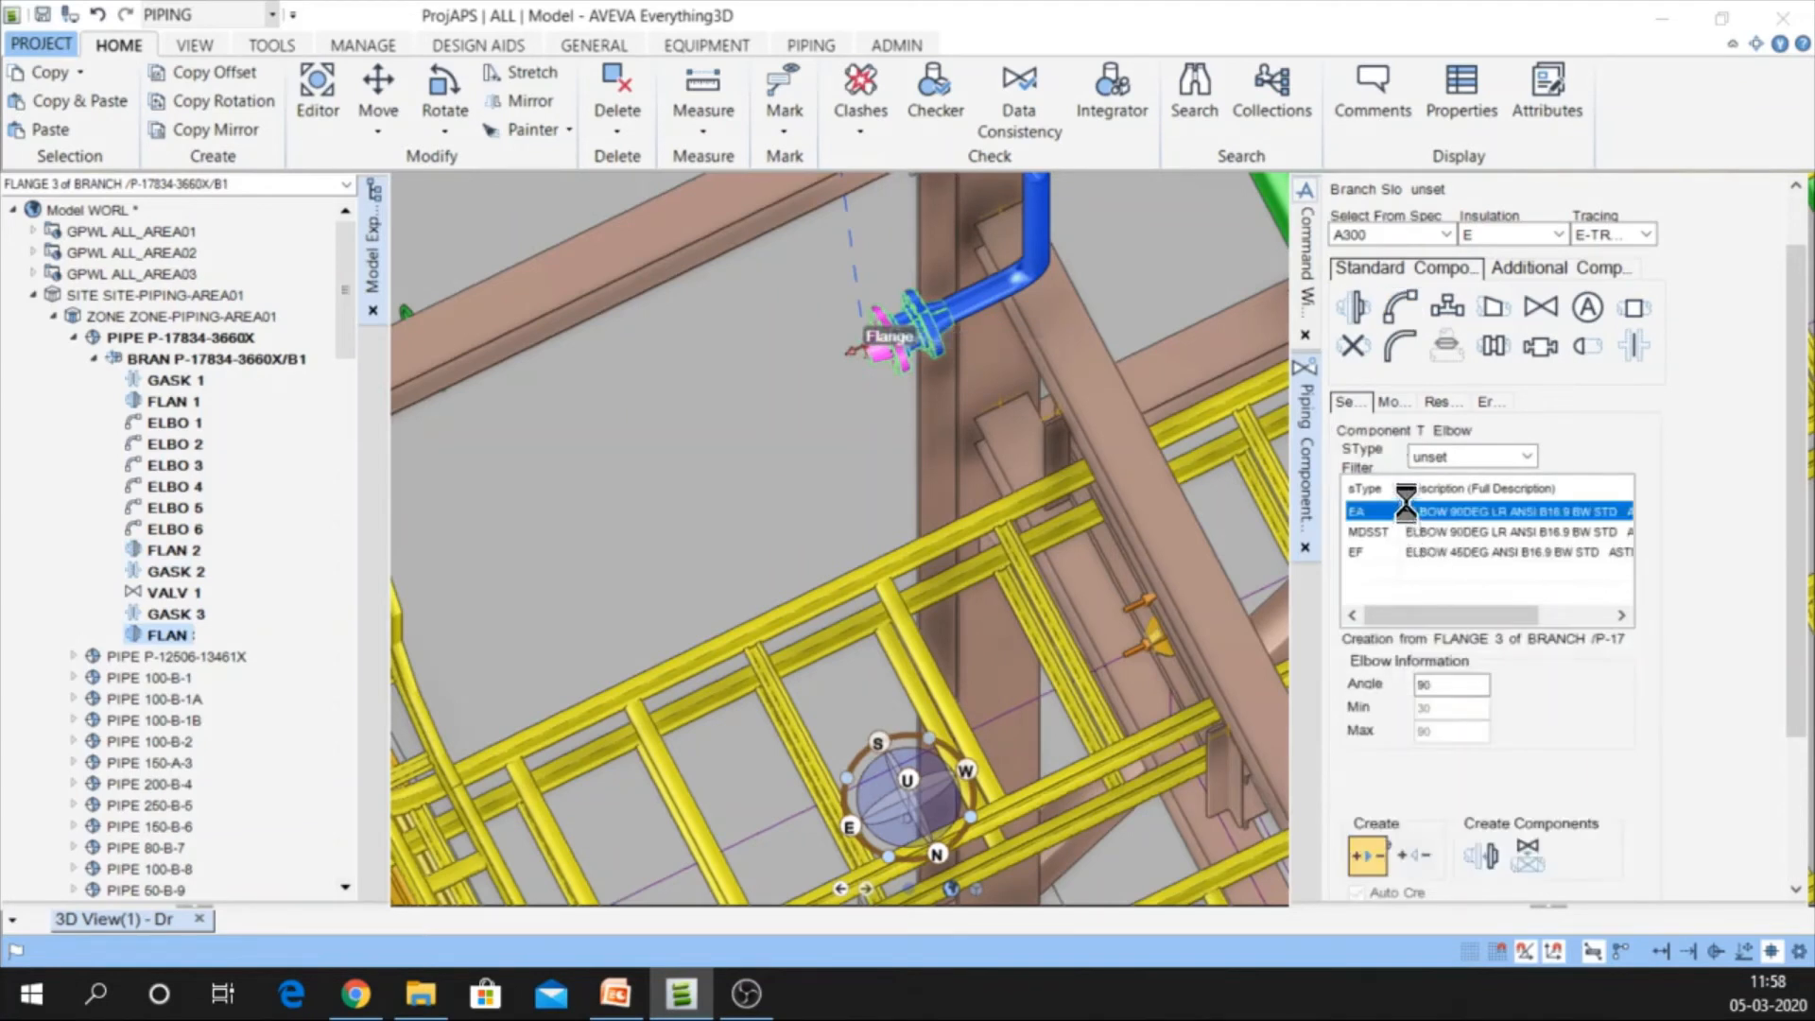
left_click(1482, 850)
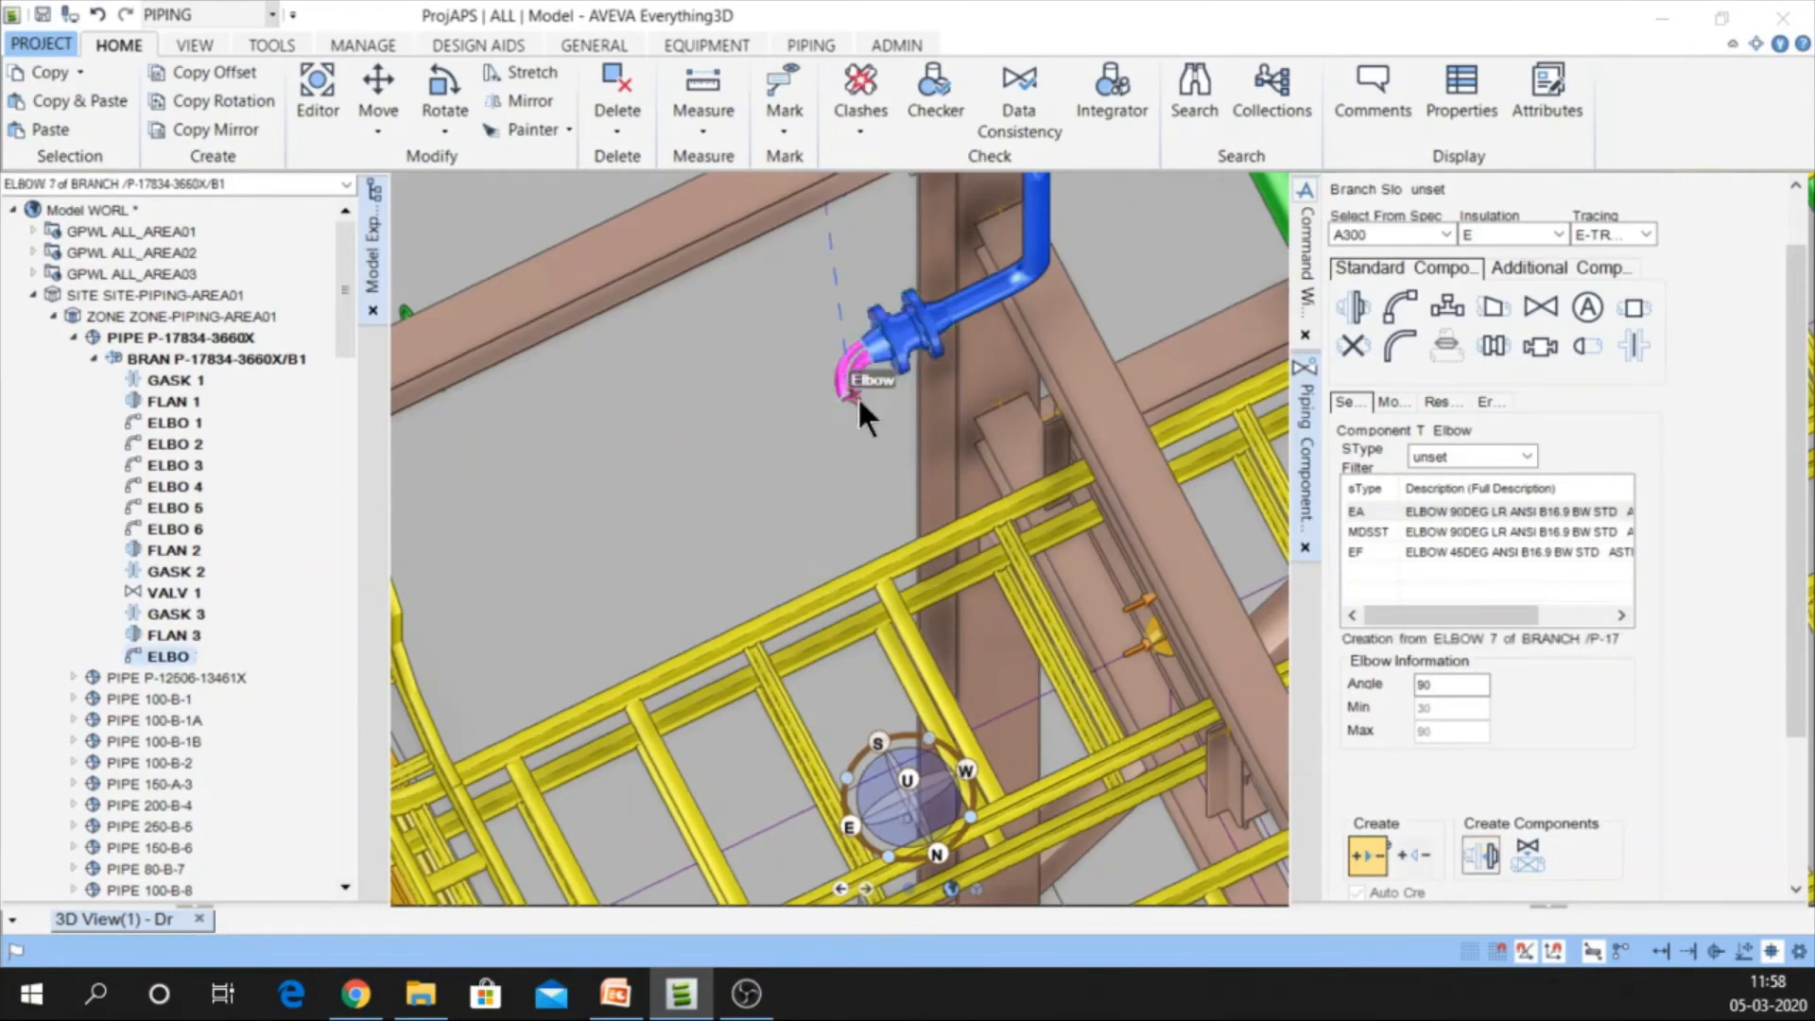
Position the seventh elbow through a point picked on the existing piping at the rack junction beside the nearest tank
scroll(854, 395, "down", 3)
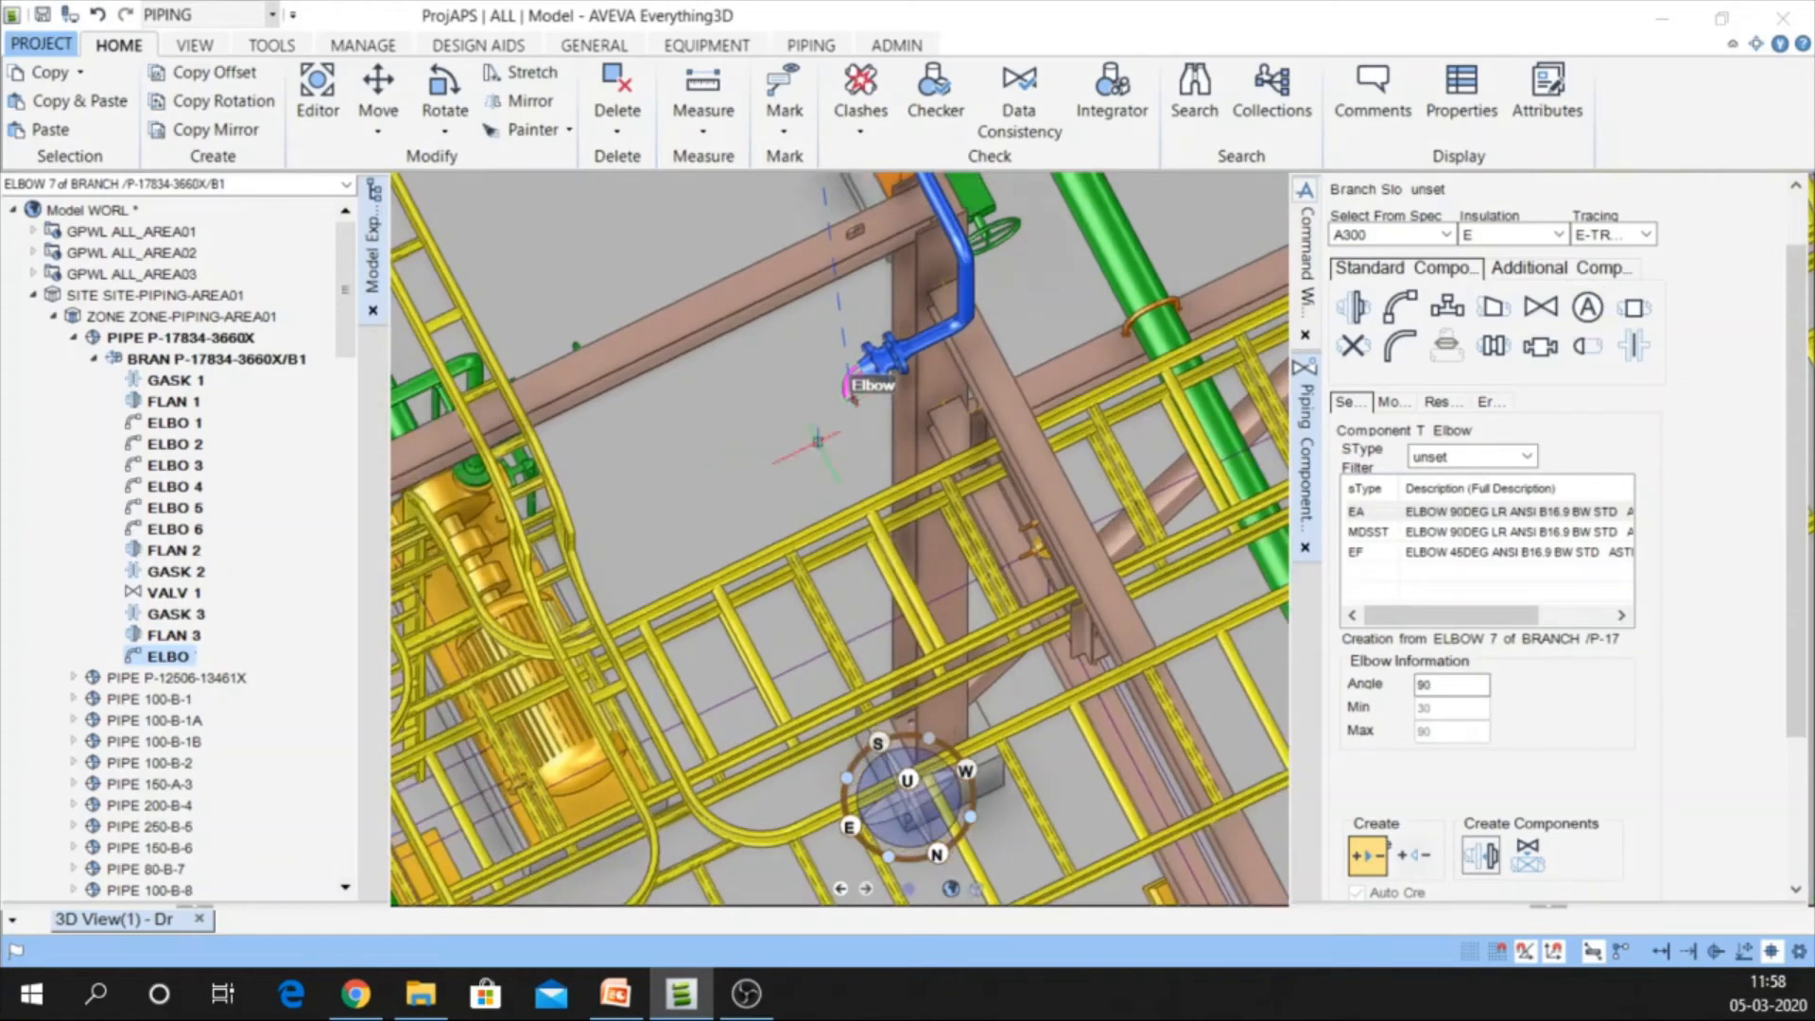
middle_click_drag(571, 536, 856, 535)
scroll(1058, 605, "down", 8)
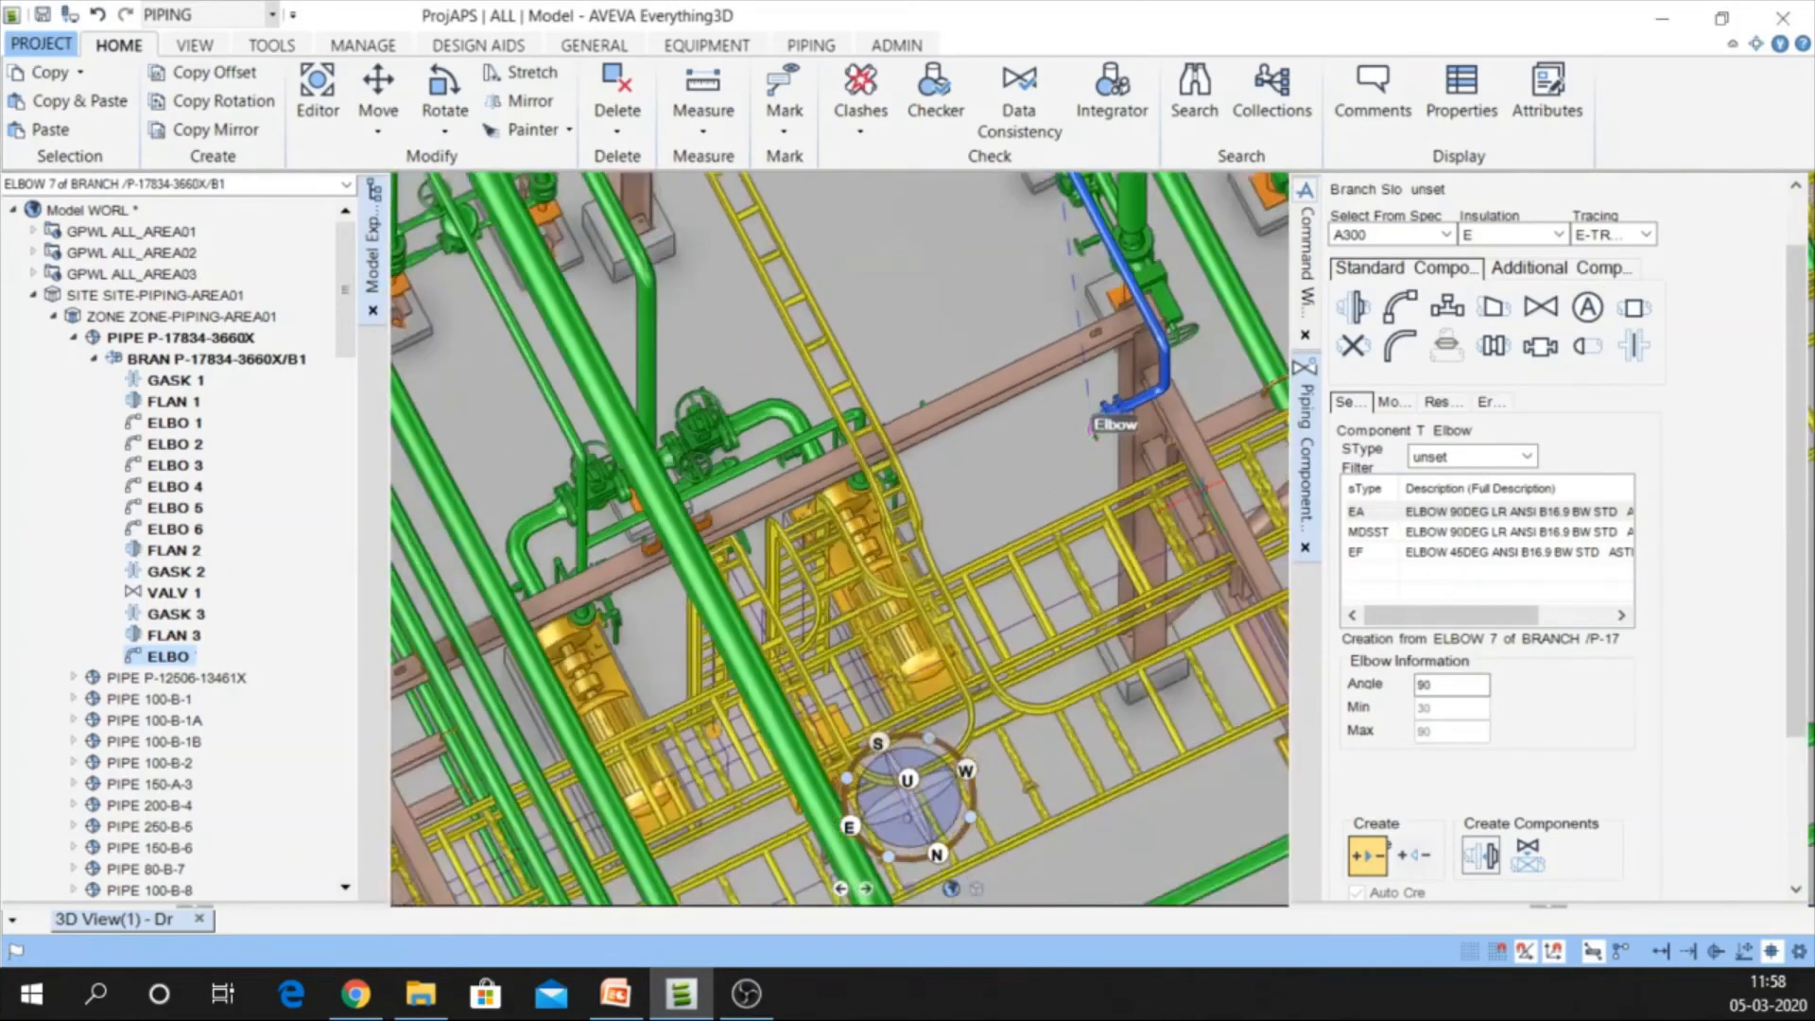
scroll(955, 728, "down", 4)
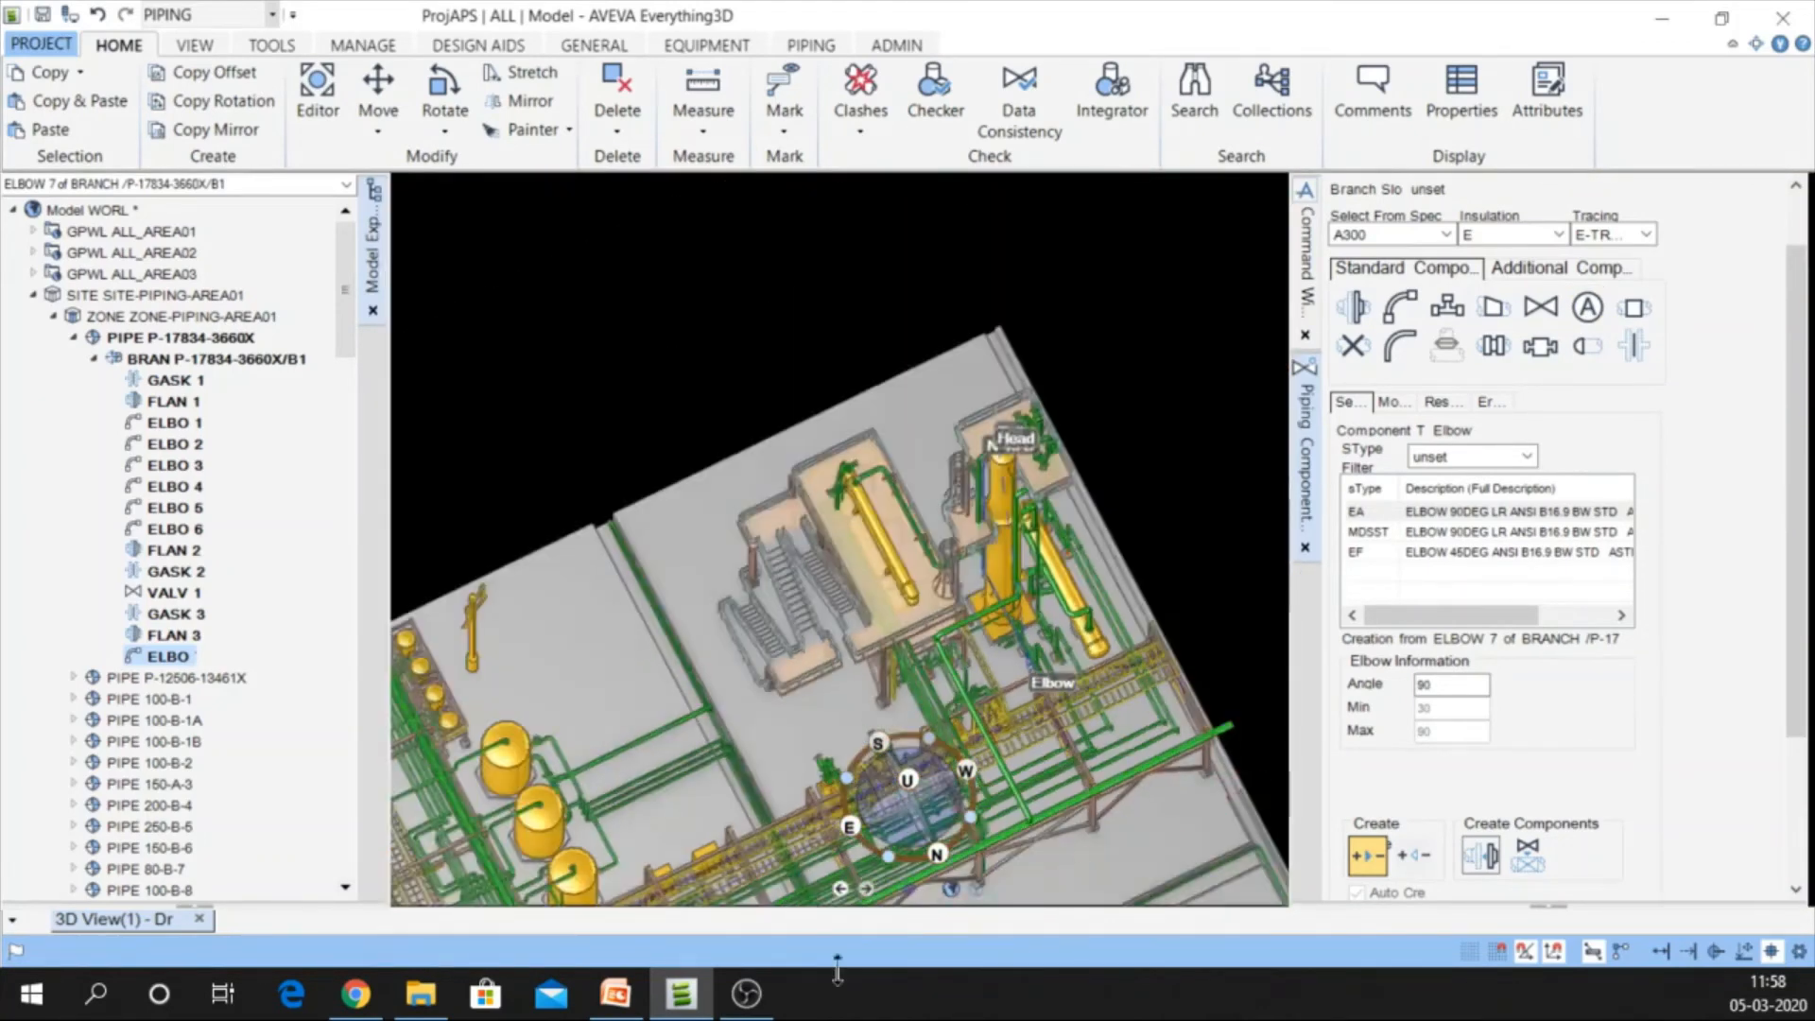
middle_click_drag(790, 794, 913, 578)
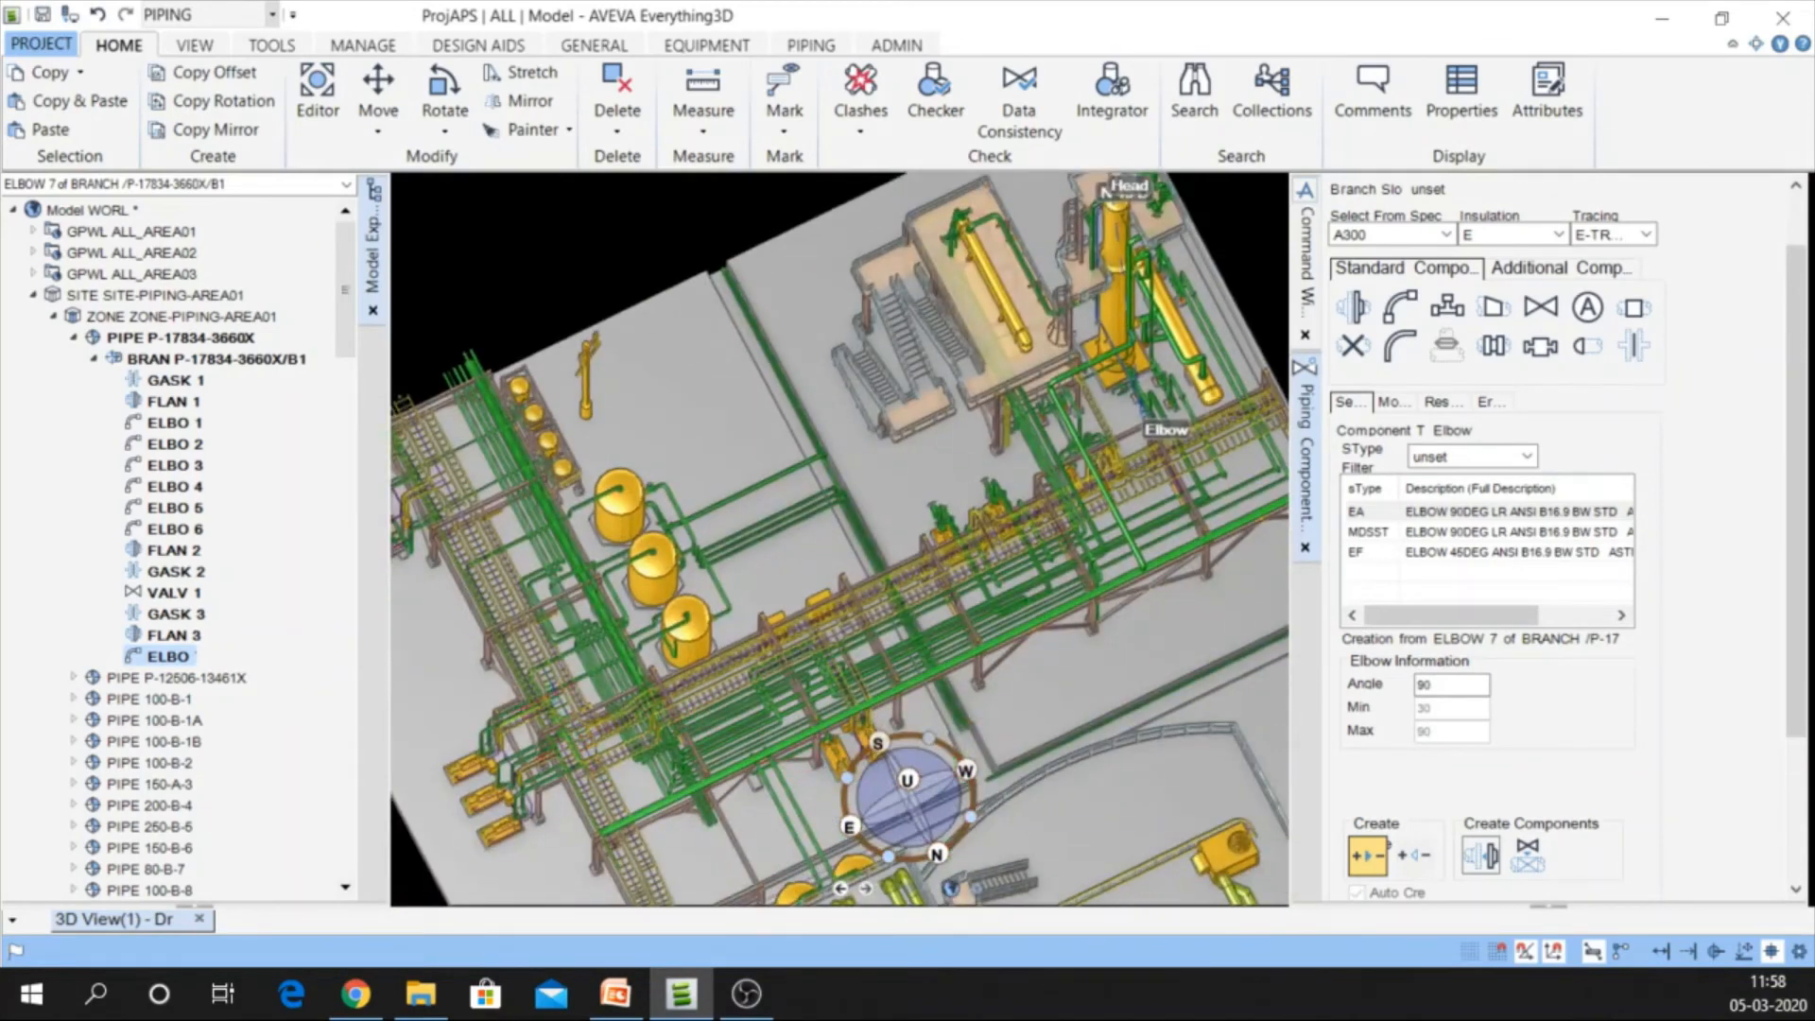
scroll(549, 699, "up", 3)
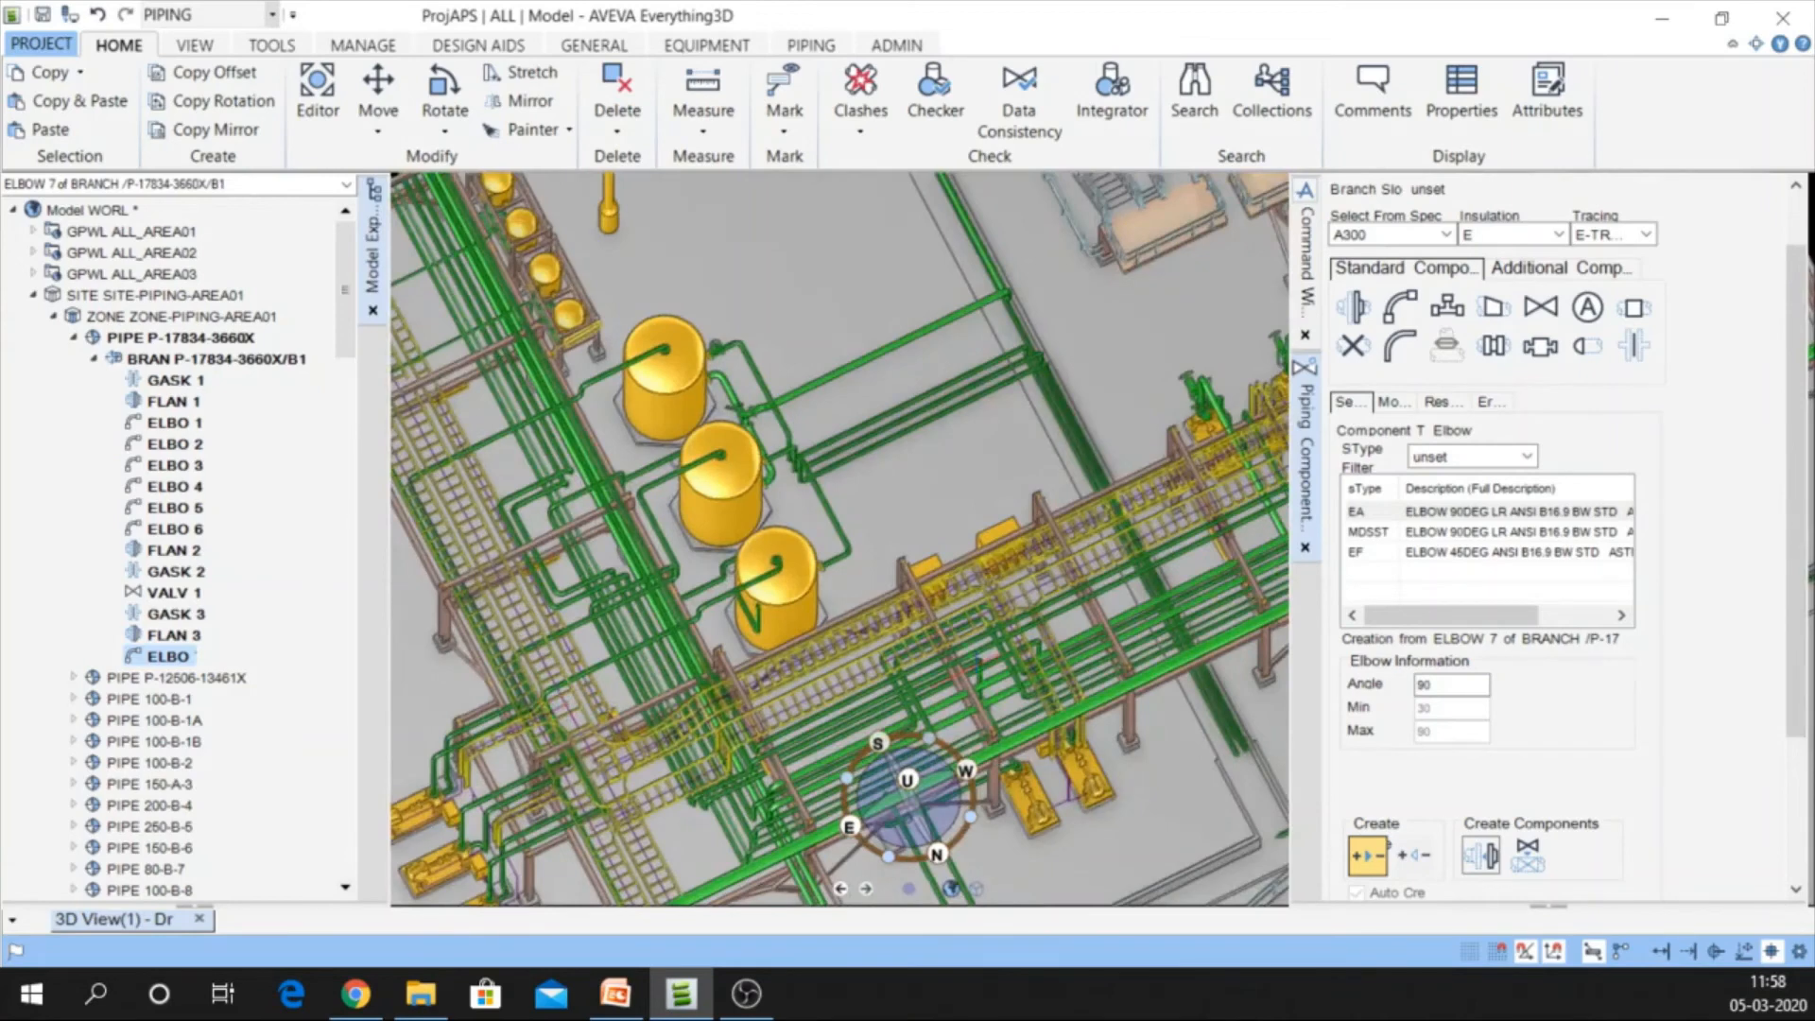
scroll(978, 669, "up", 6)
middle_click_drag(972, 441, 889, 520)
scroll(501, 677, "up", 3)
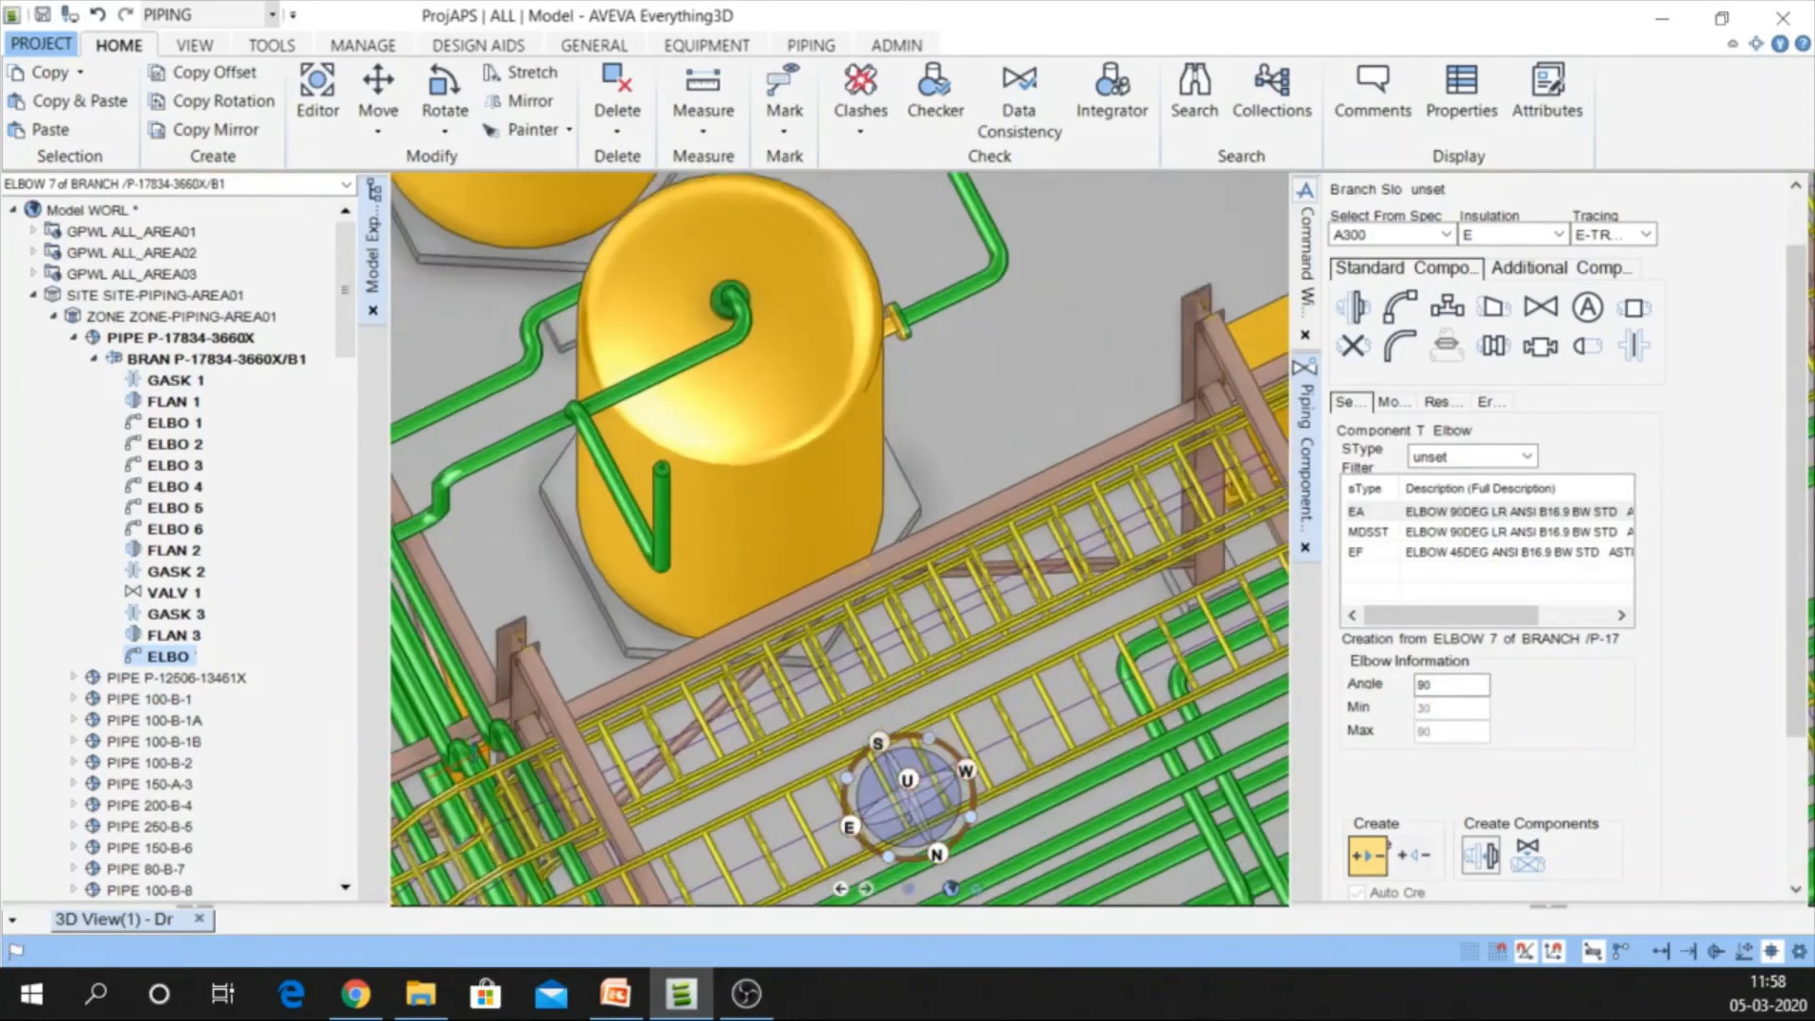
scroll(473, 756, "up", 2)
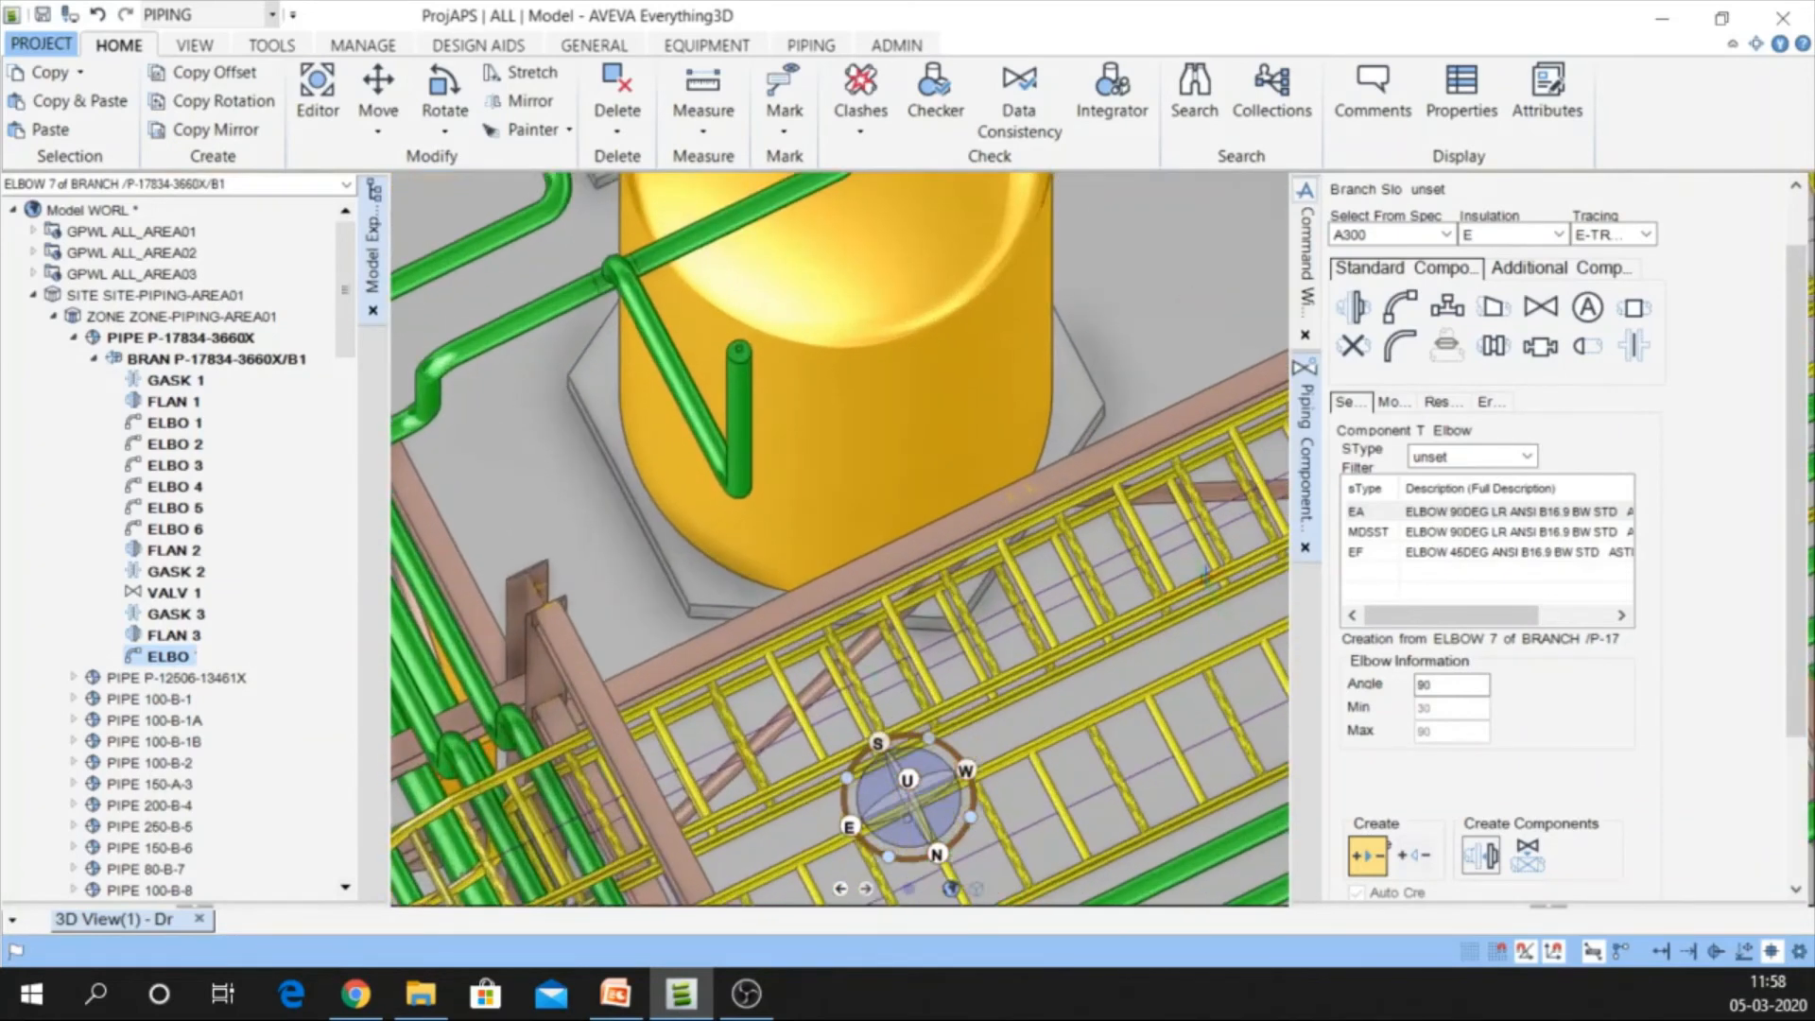
left_click(1387, 402)
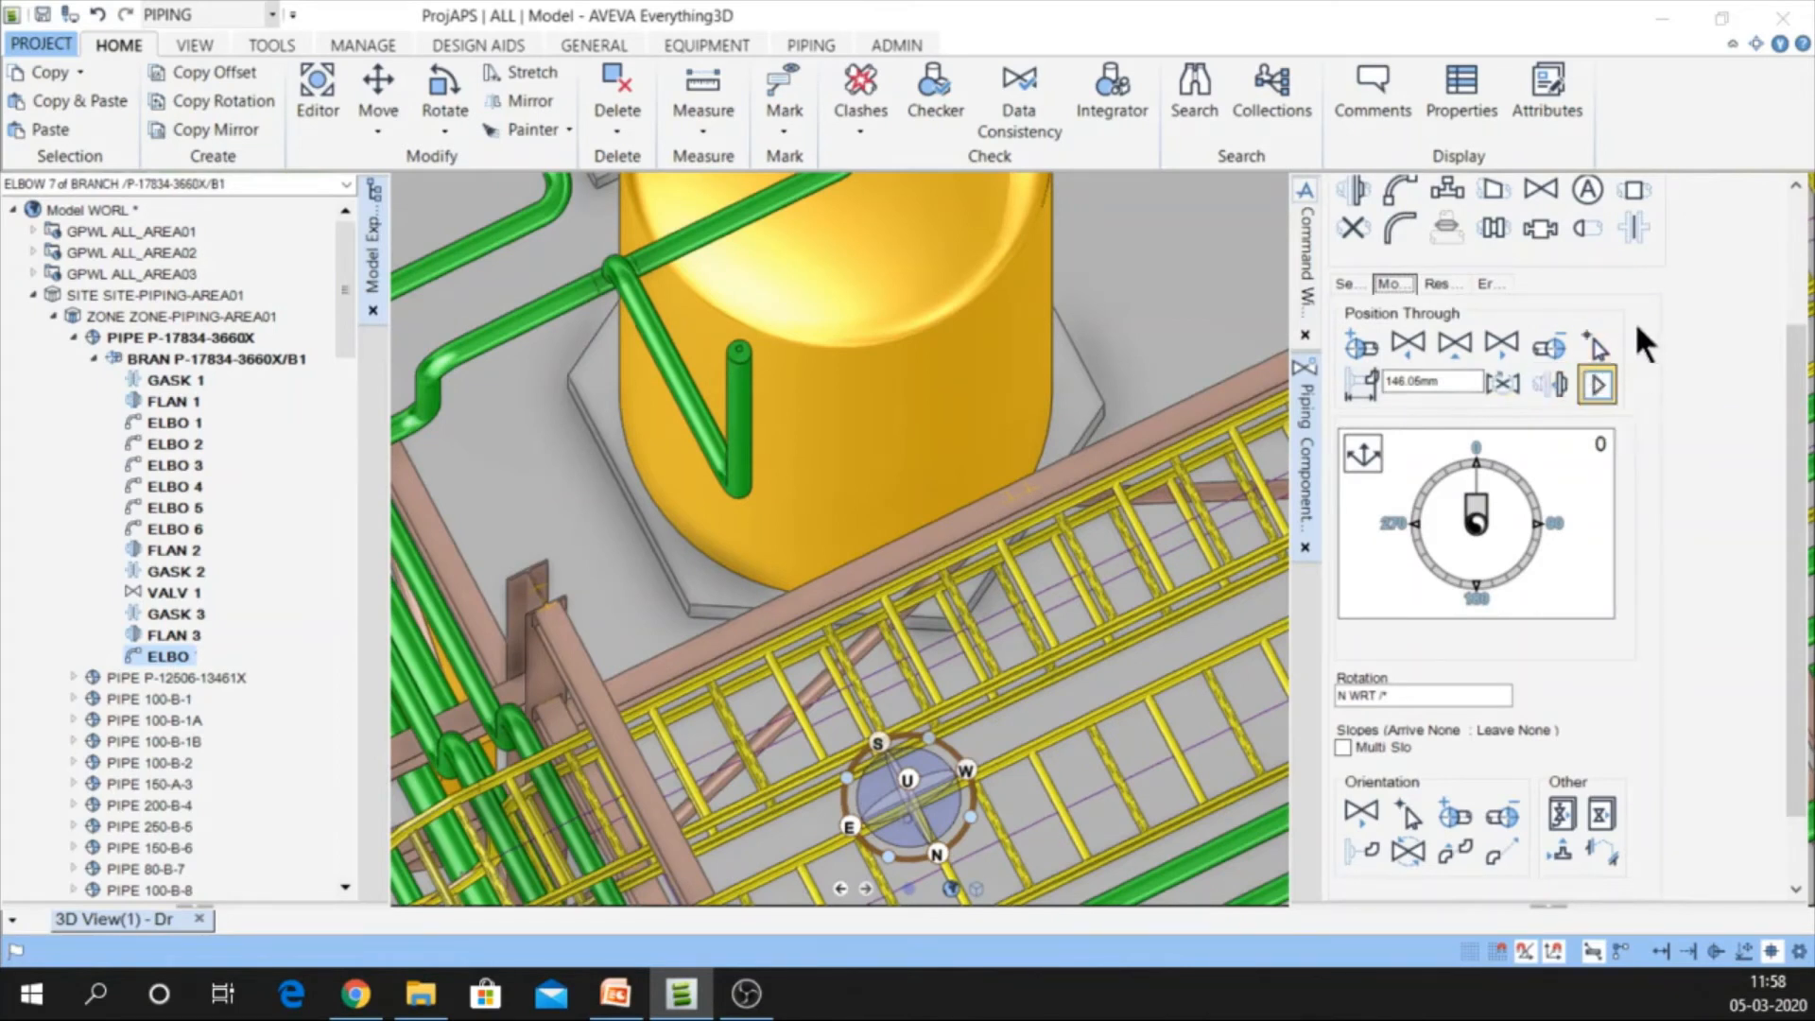
left_click(1594, 339)
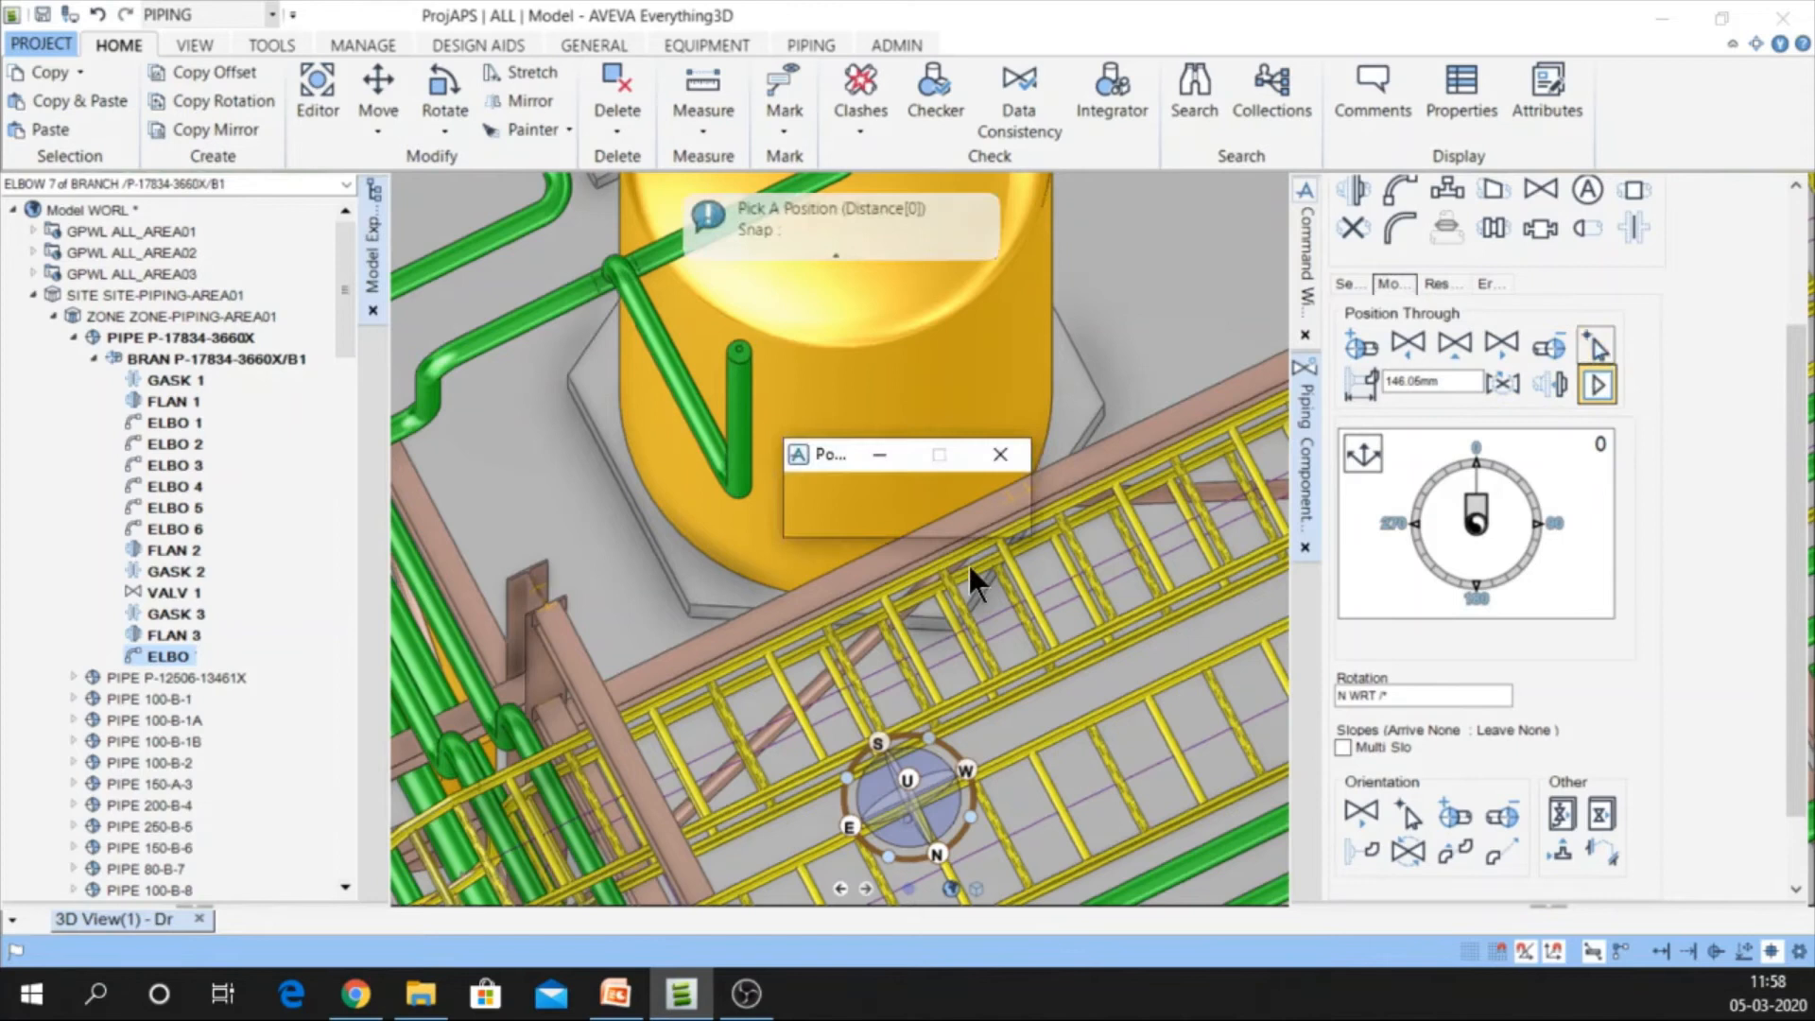
left_click(450, 746)
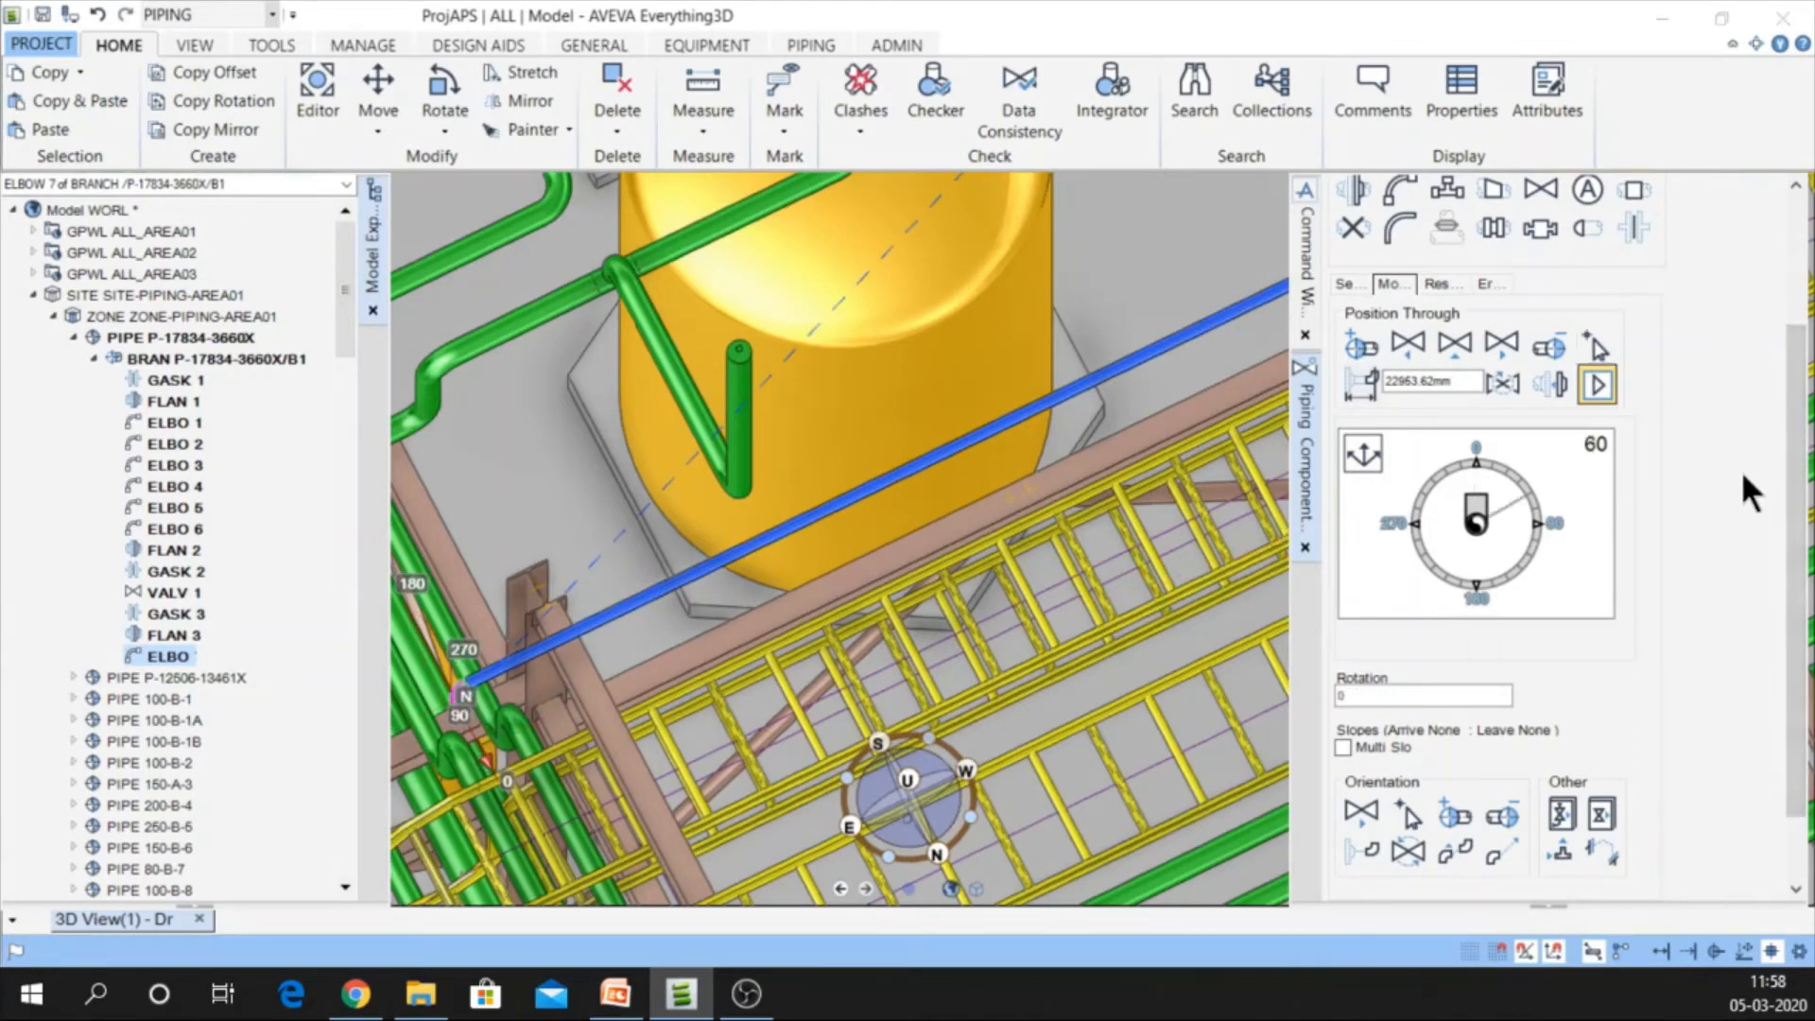
Shift the seventh elbow 300 mm east with the BY command and direct its outlet down
scroll(1808, 567, "down", 2)
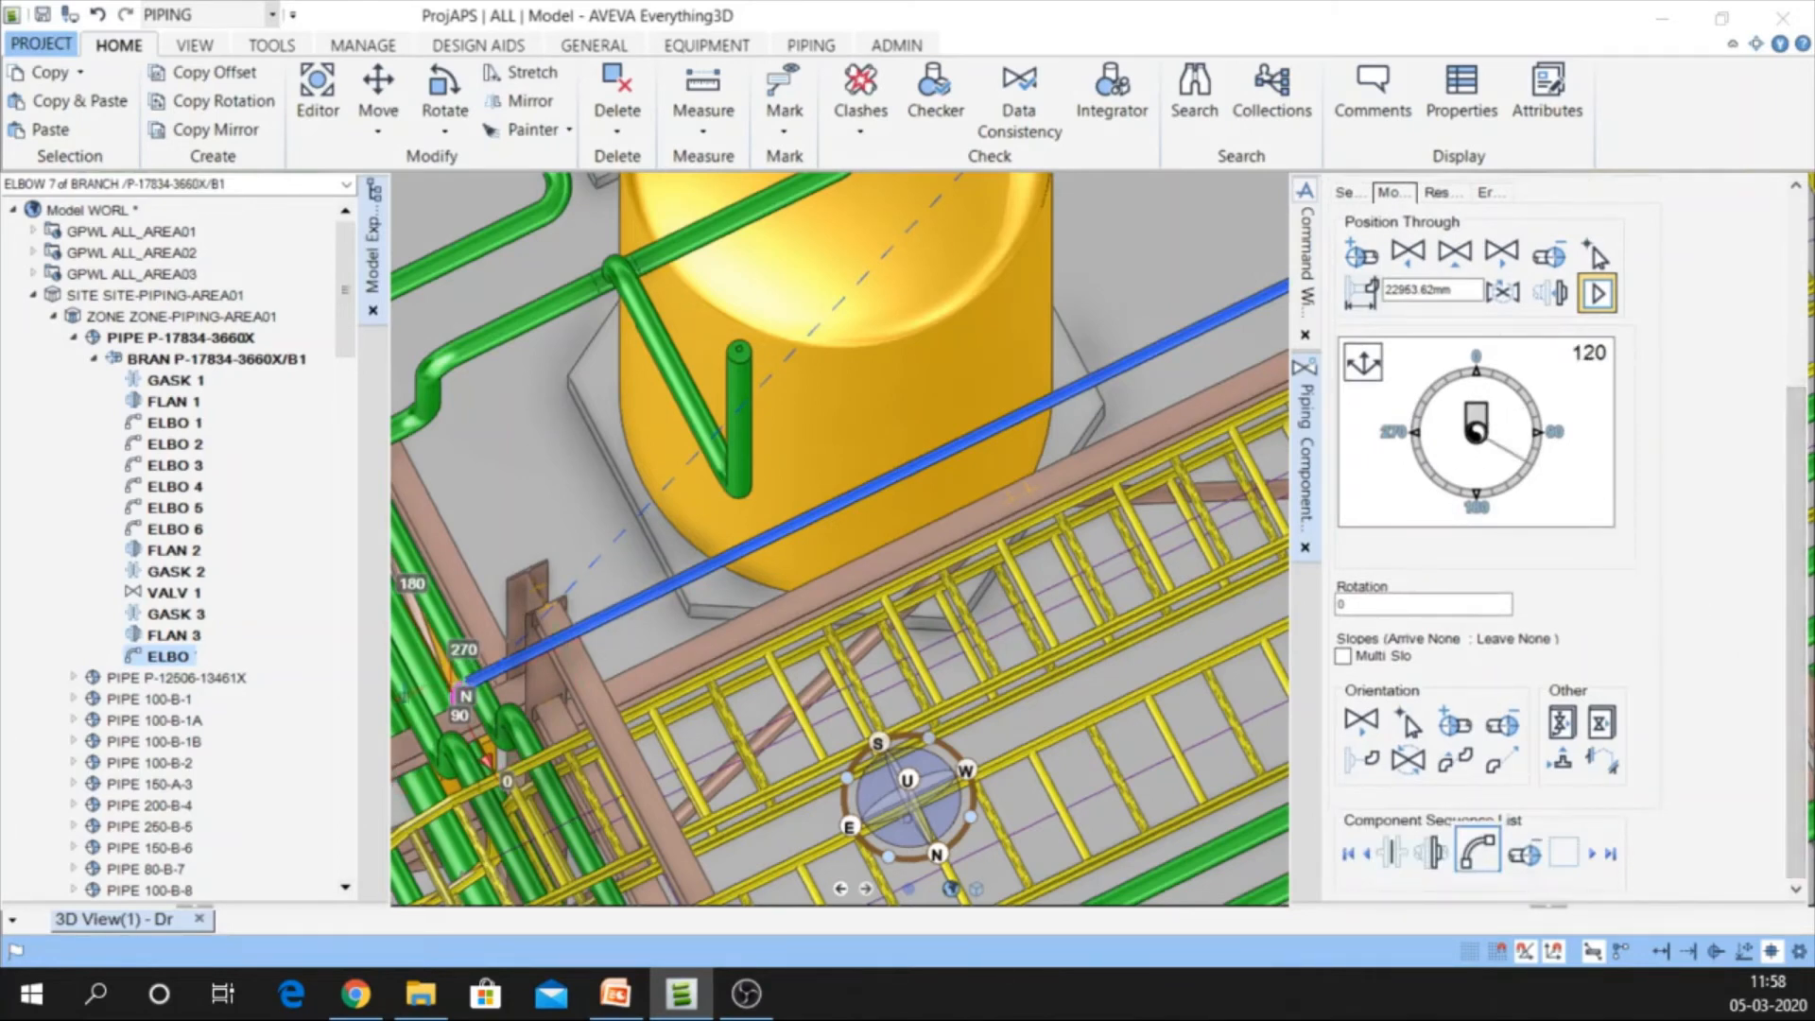
middle_click_drag(459, 715, 914, 542)
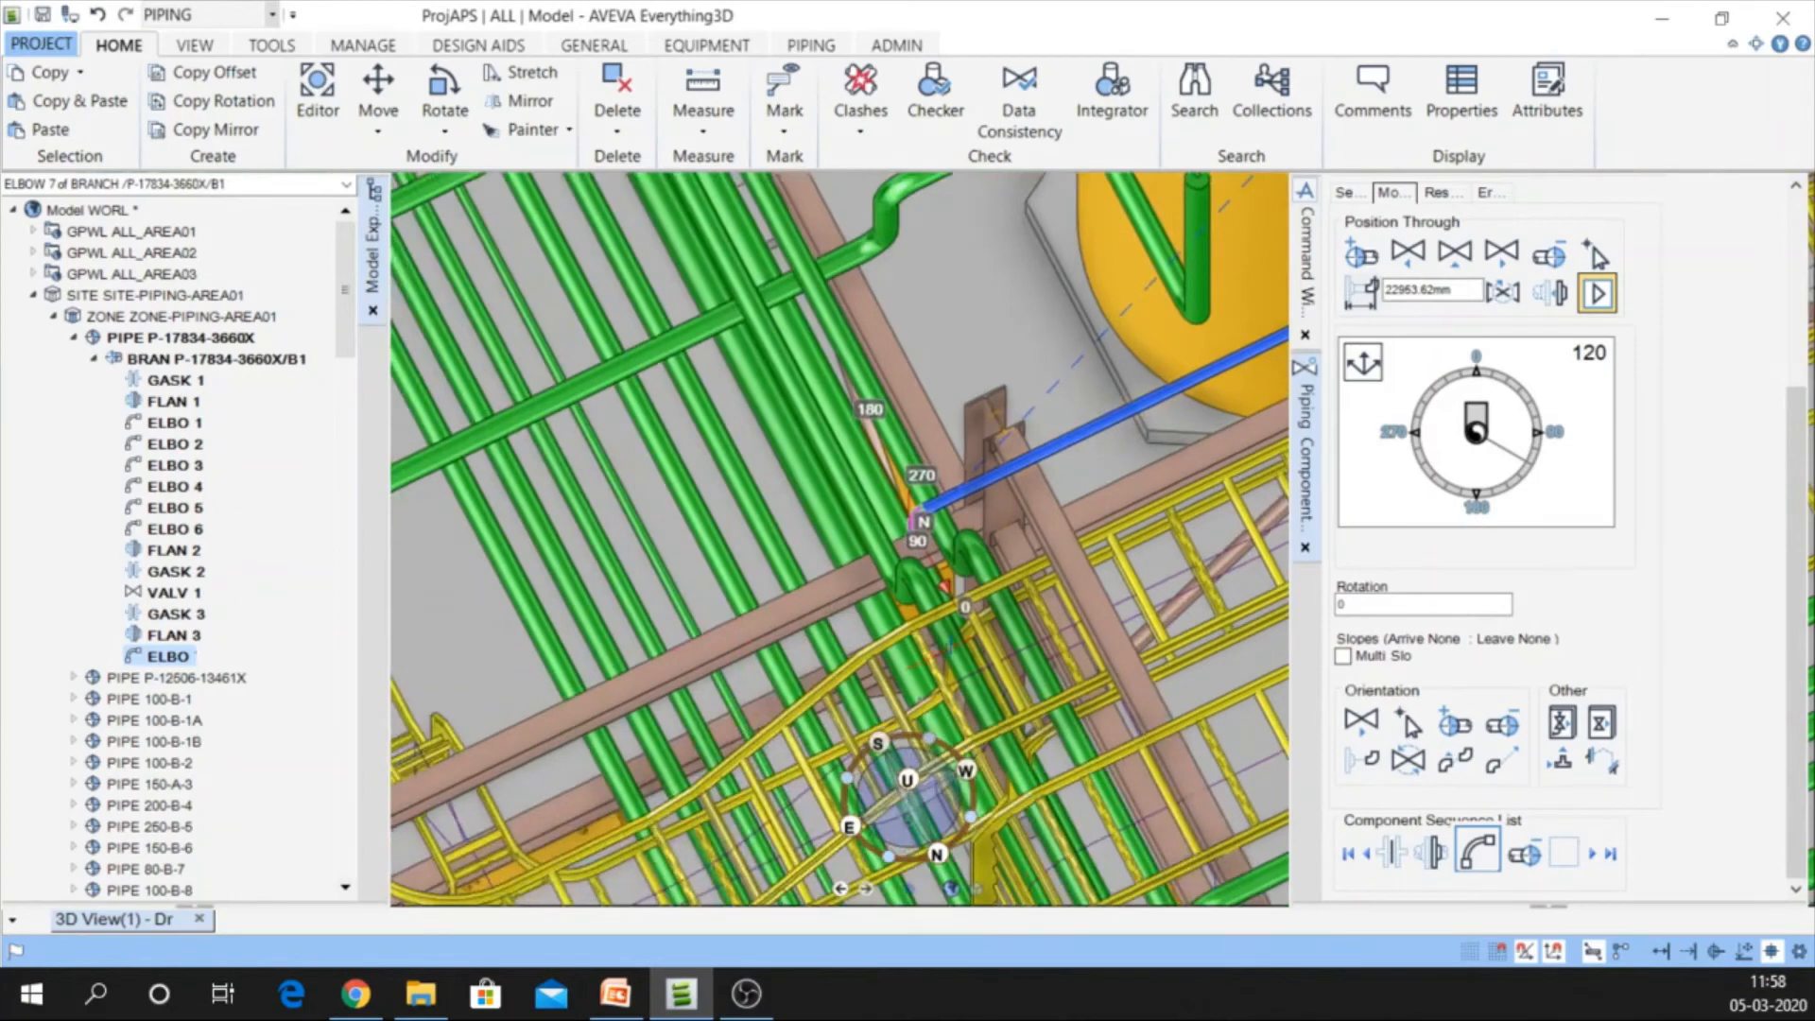
scroll(946, 646, "up", 3)
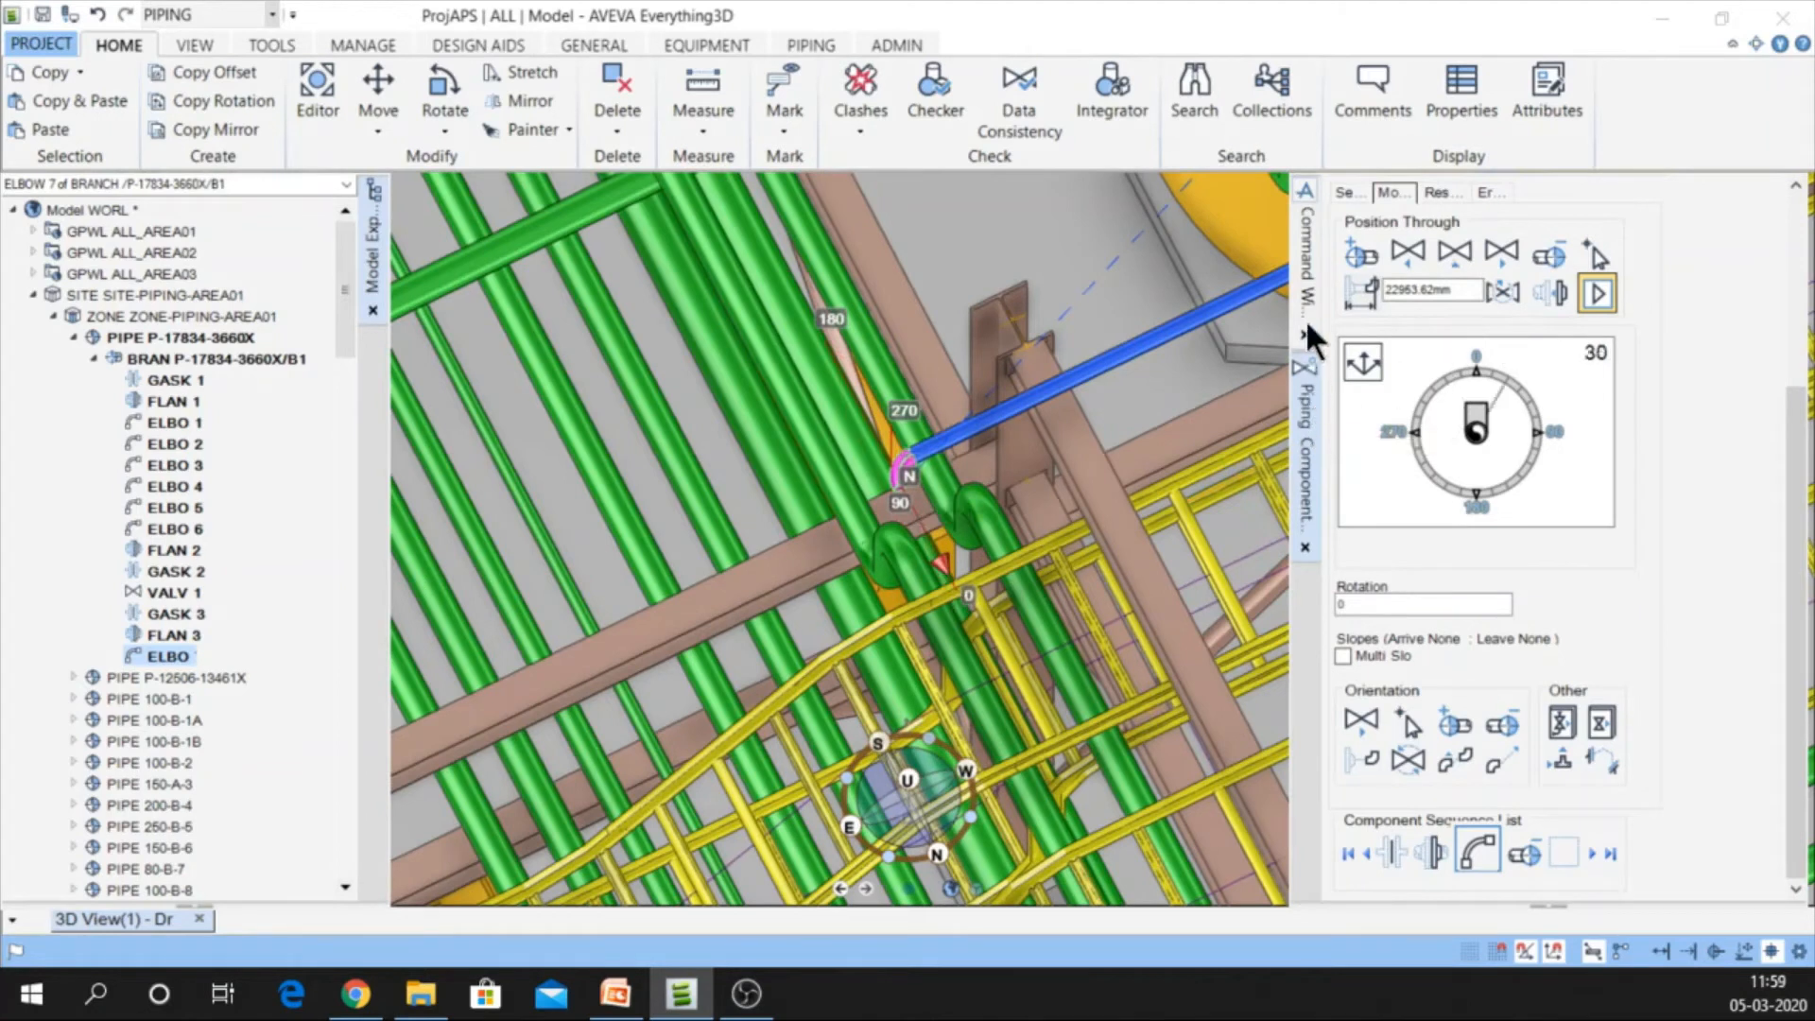
left_click(1295, 284)
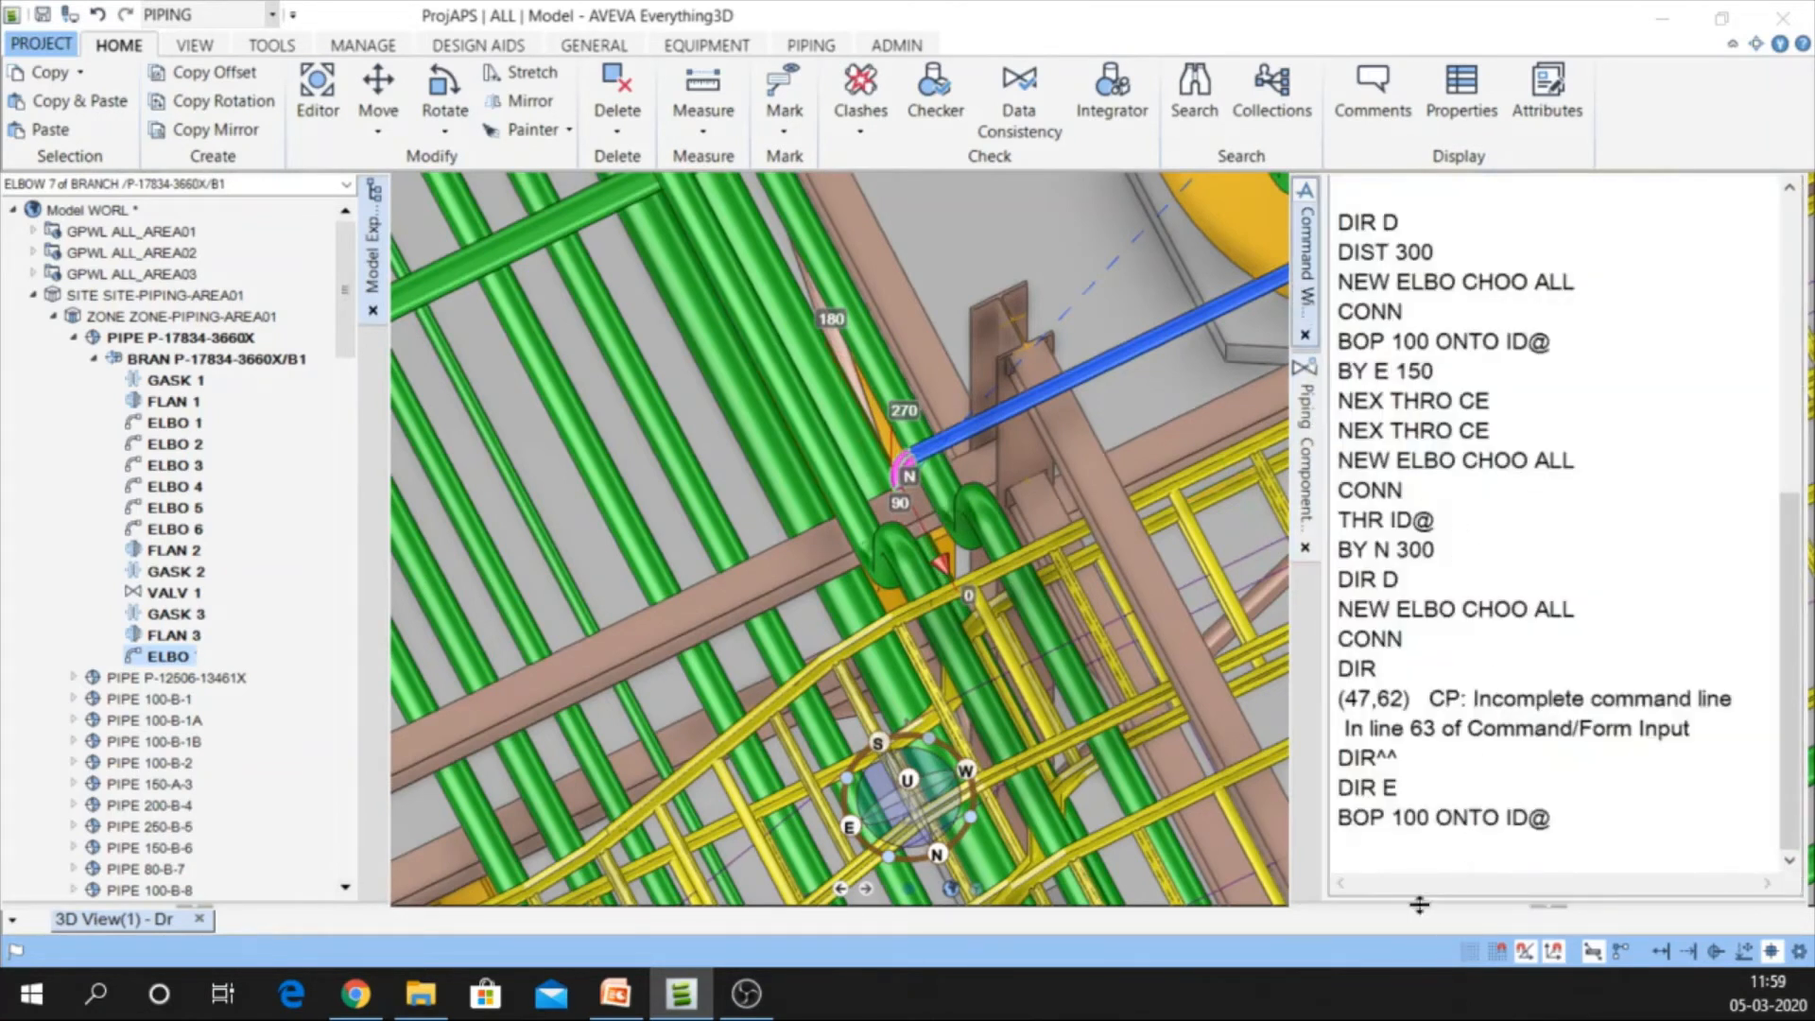
left_click(1389, 855)
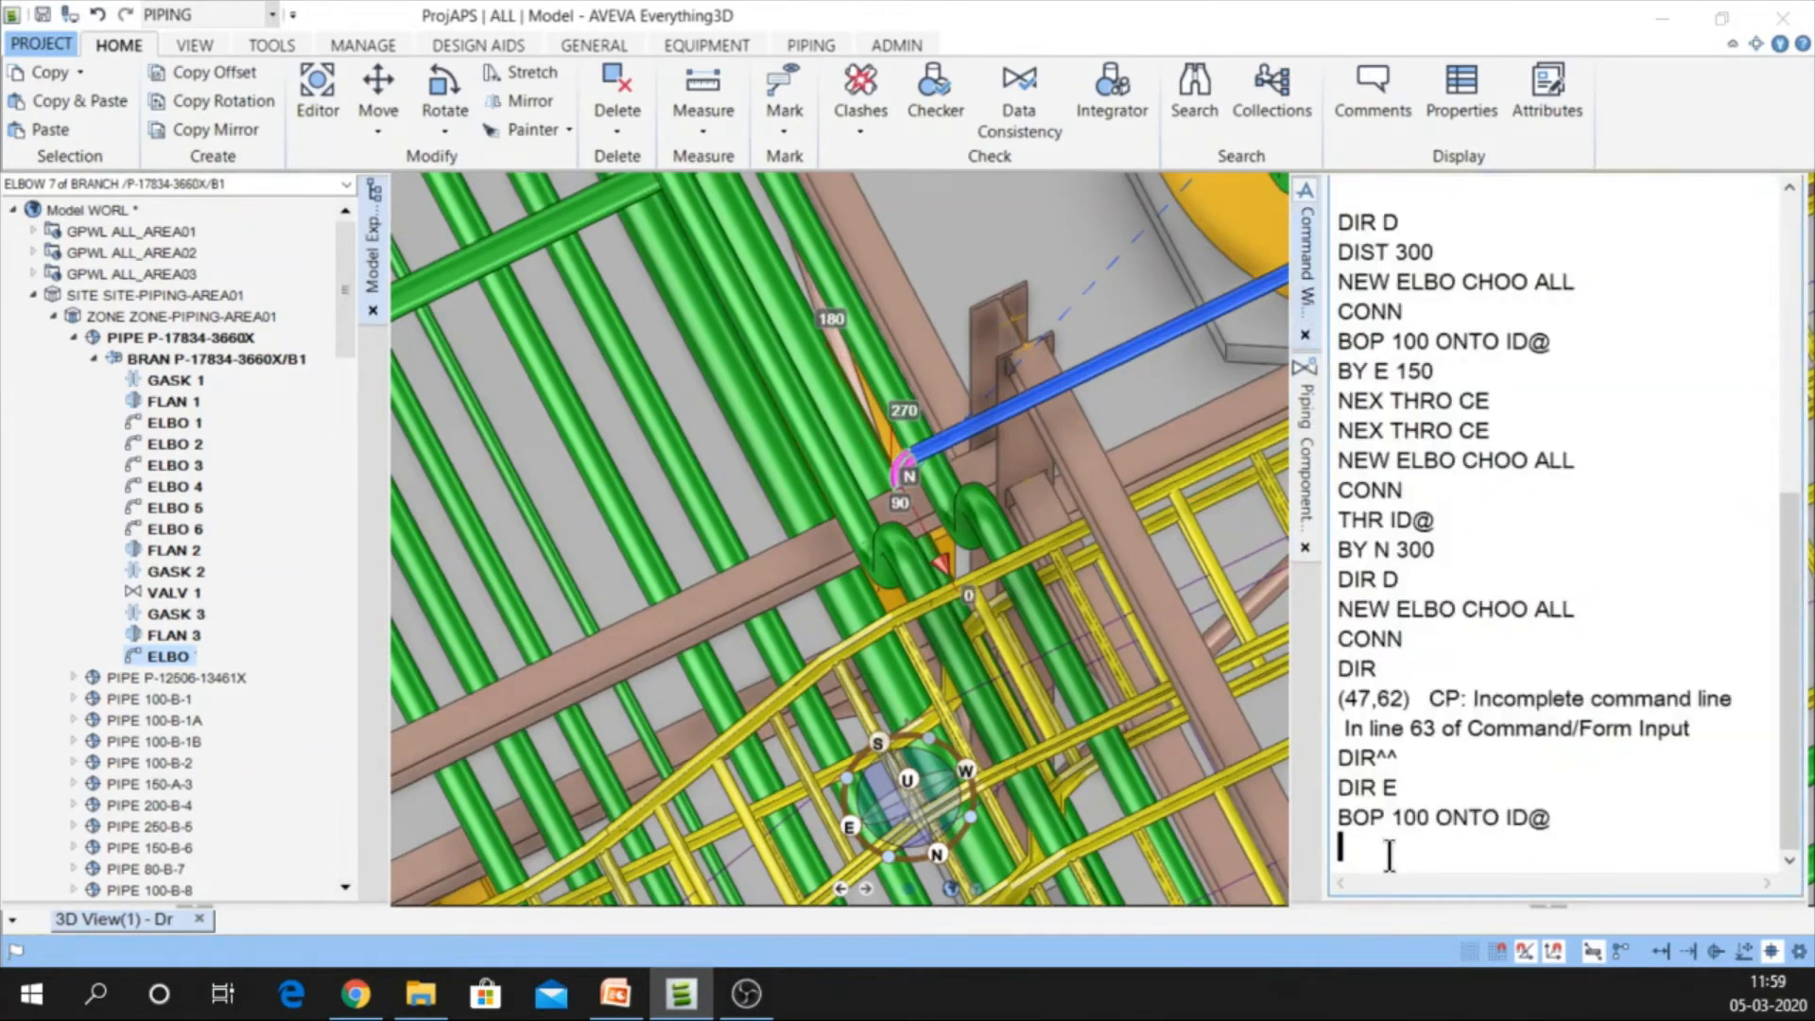
type("BY E 300")
key("Return")
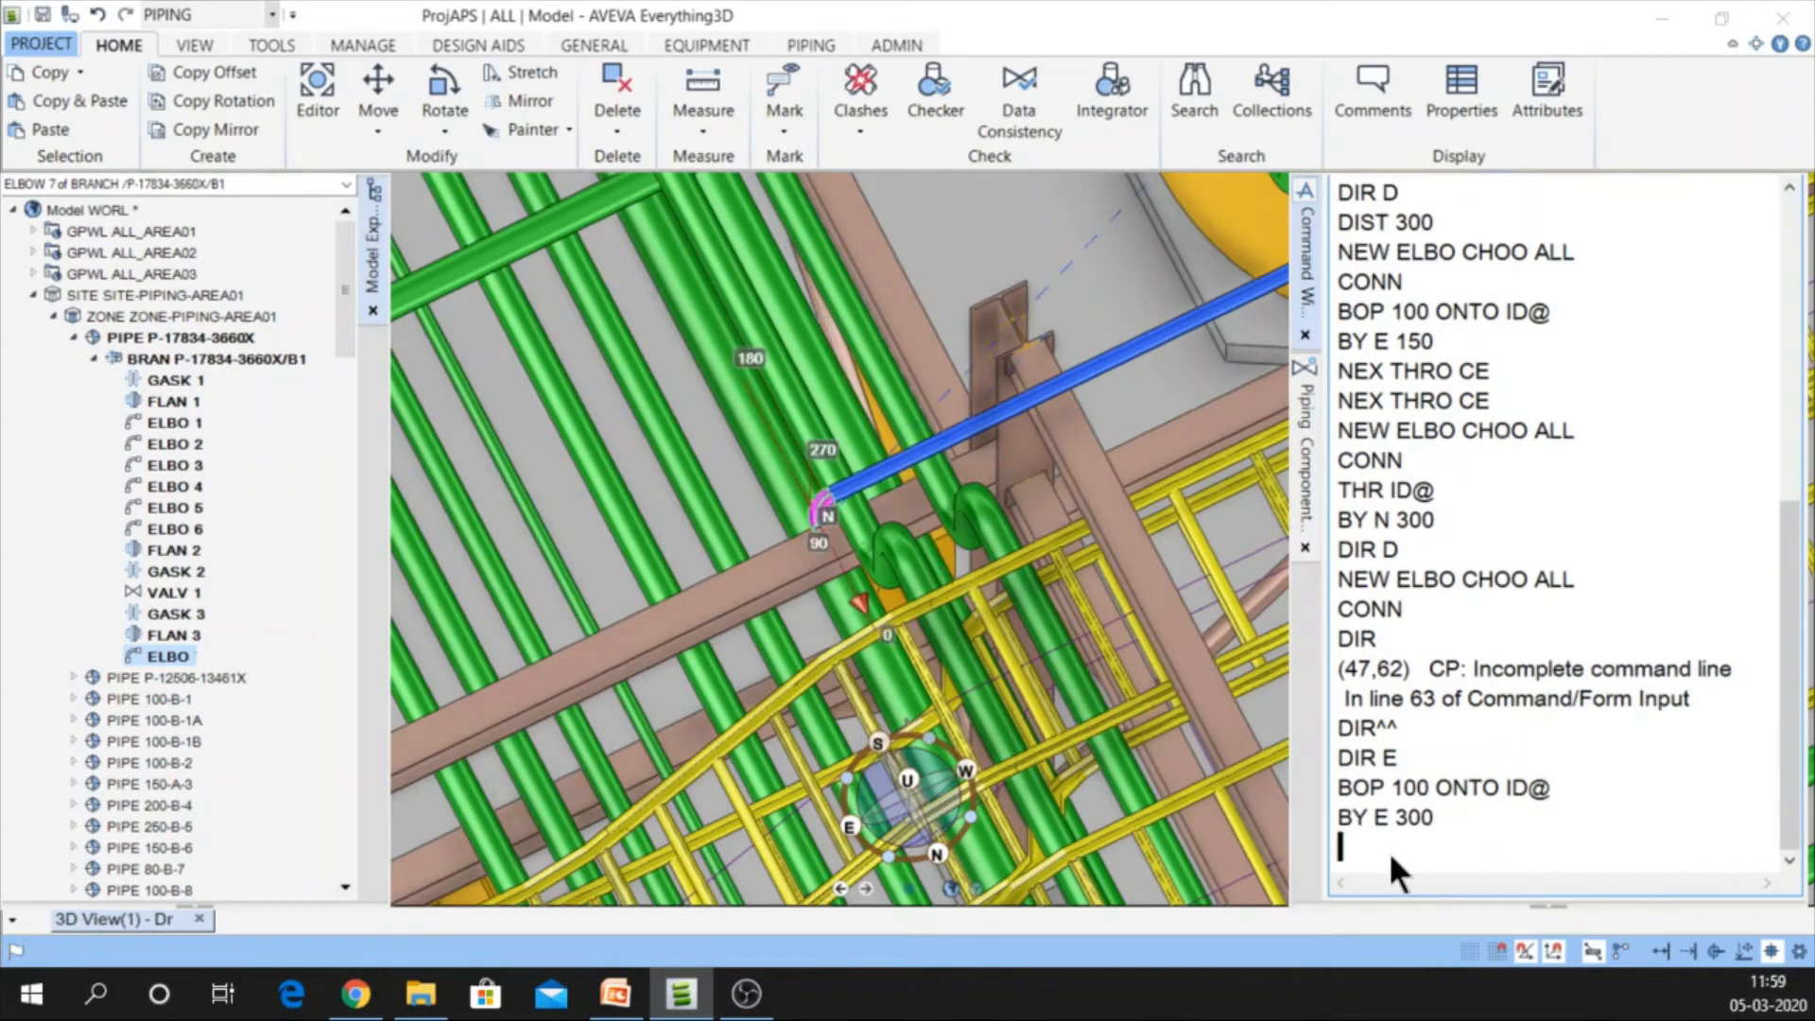
type("DIR D")
key("Return")
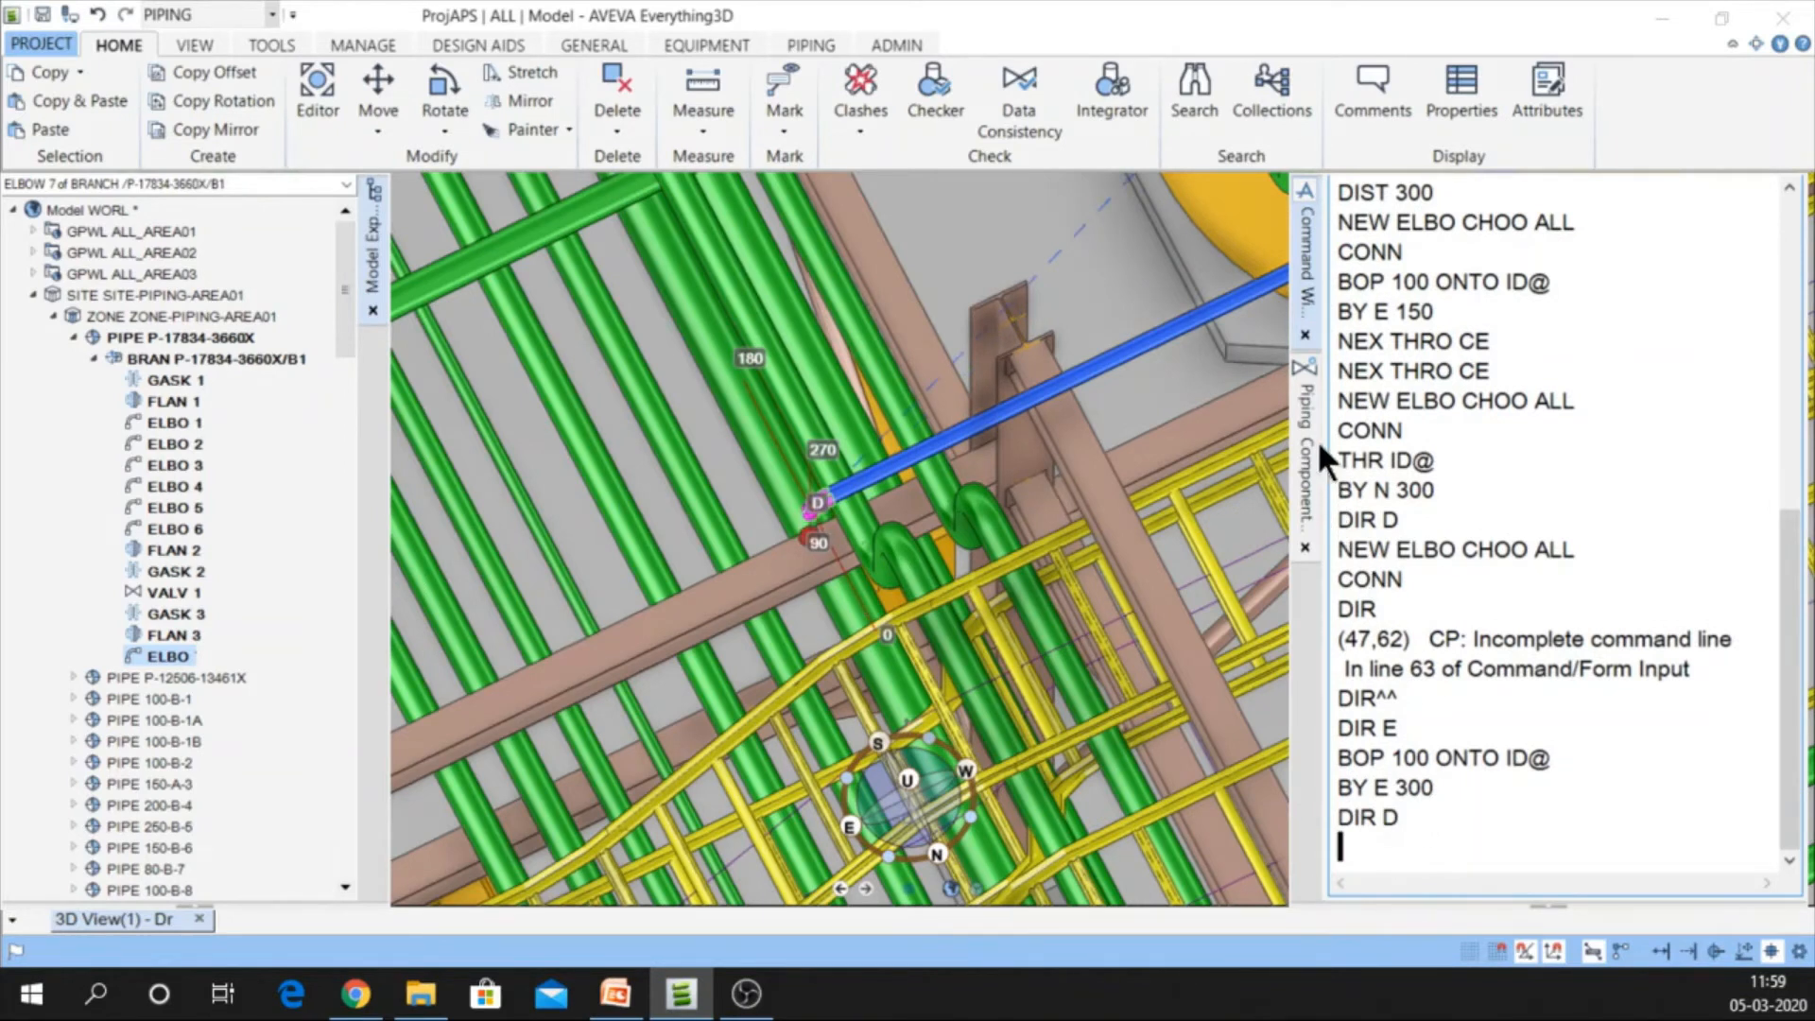
Create an eighth elbow with NEW ELBO CHOO ALL, connect it to the seventh elbow and direct its outlet south
double_click(1512, 401)
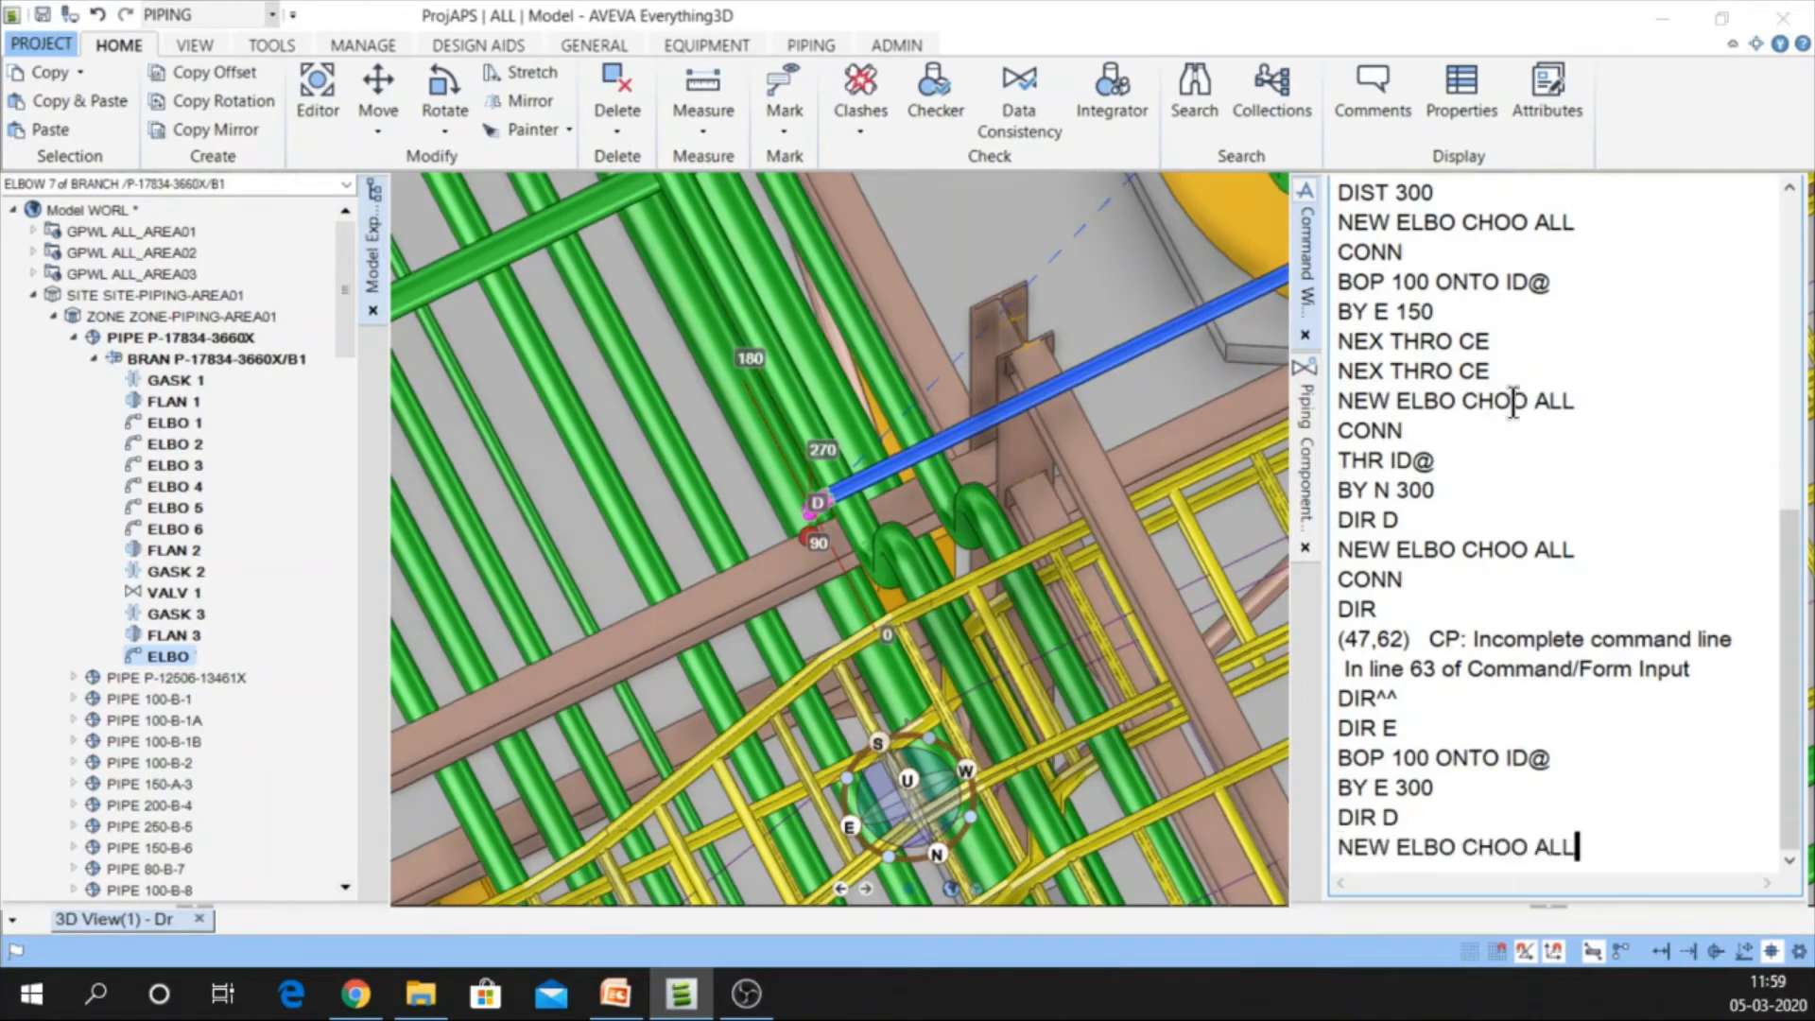
key("Return")
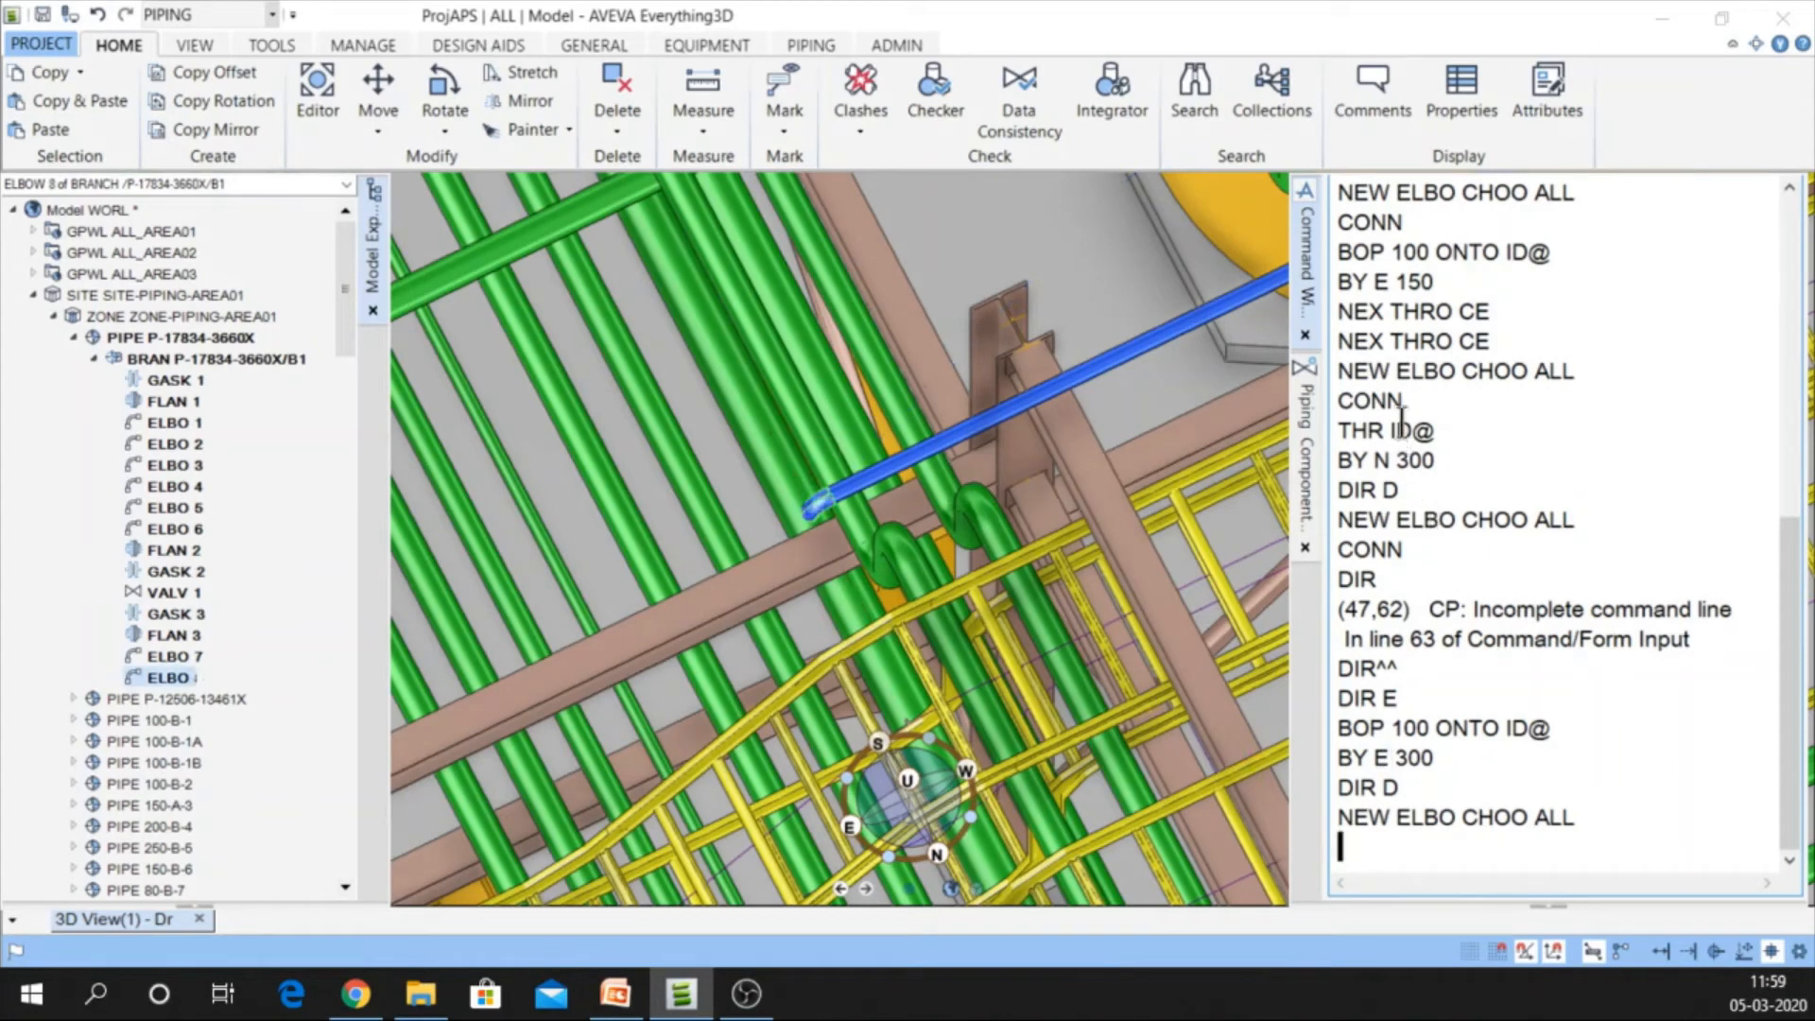
type("CONN")
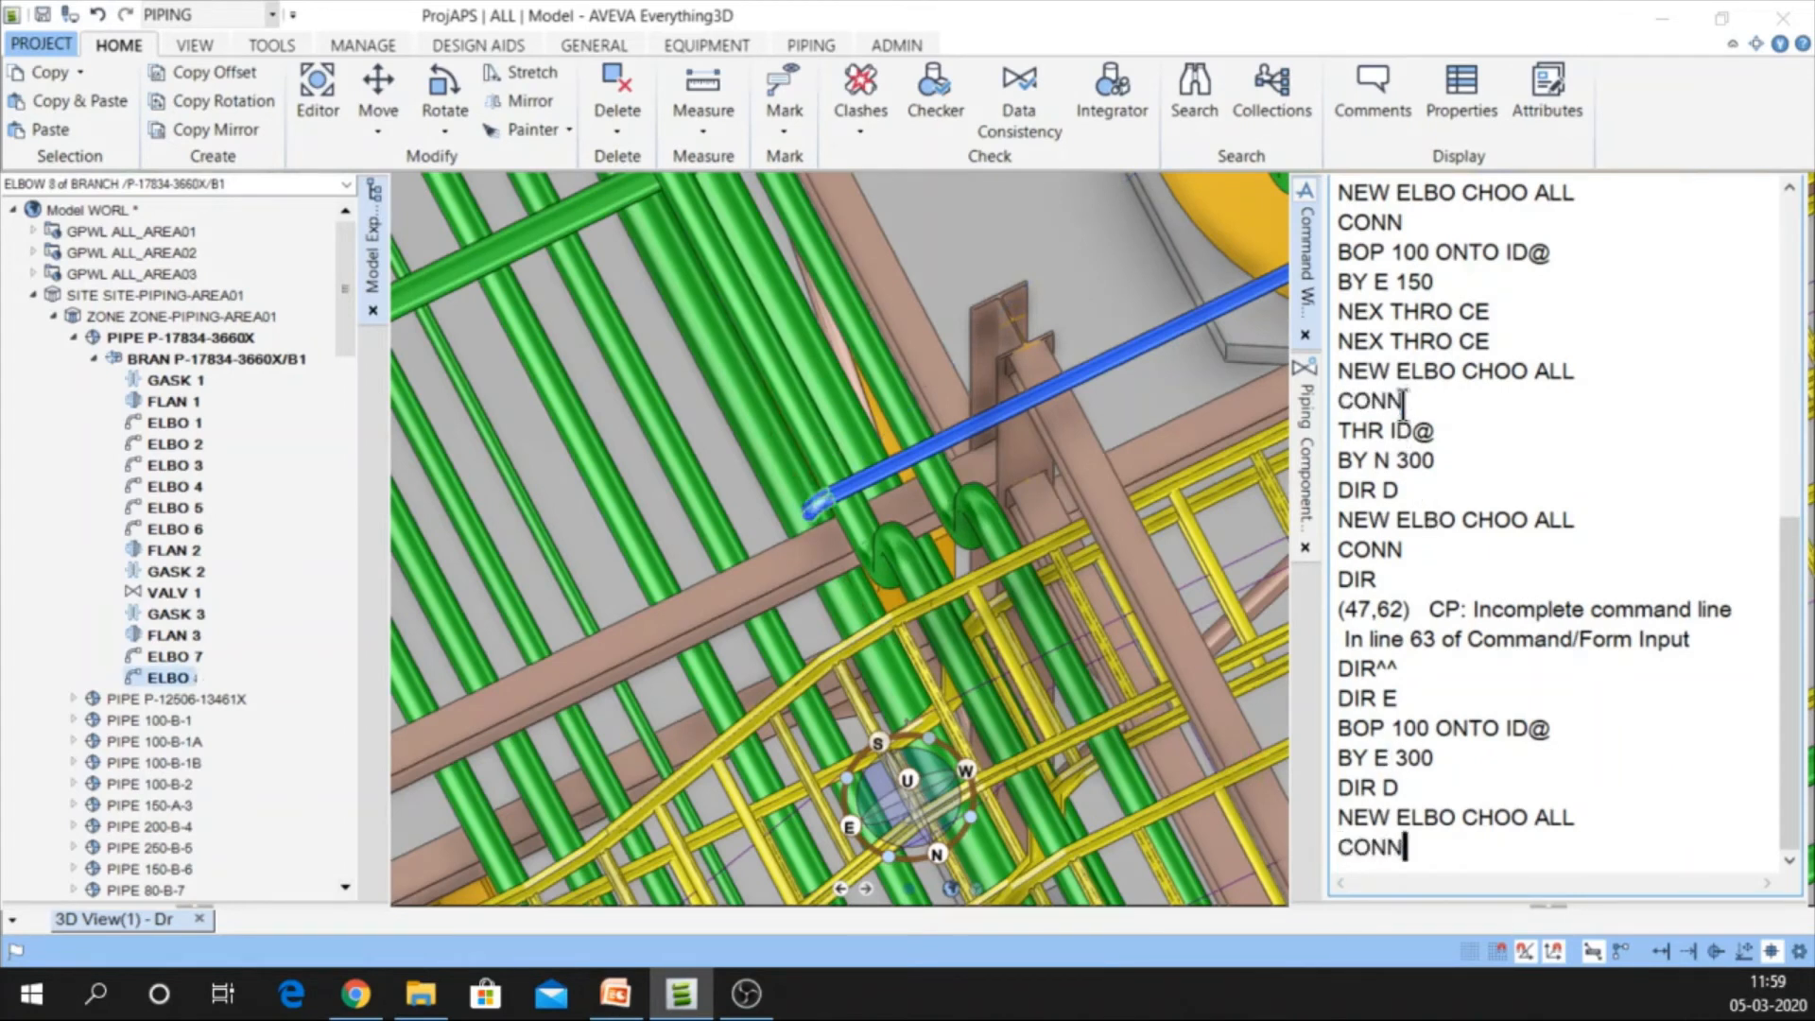
key("Return")
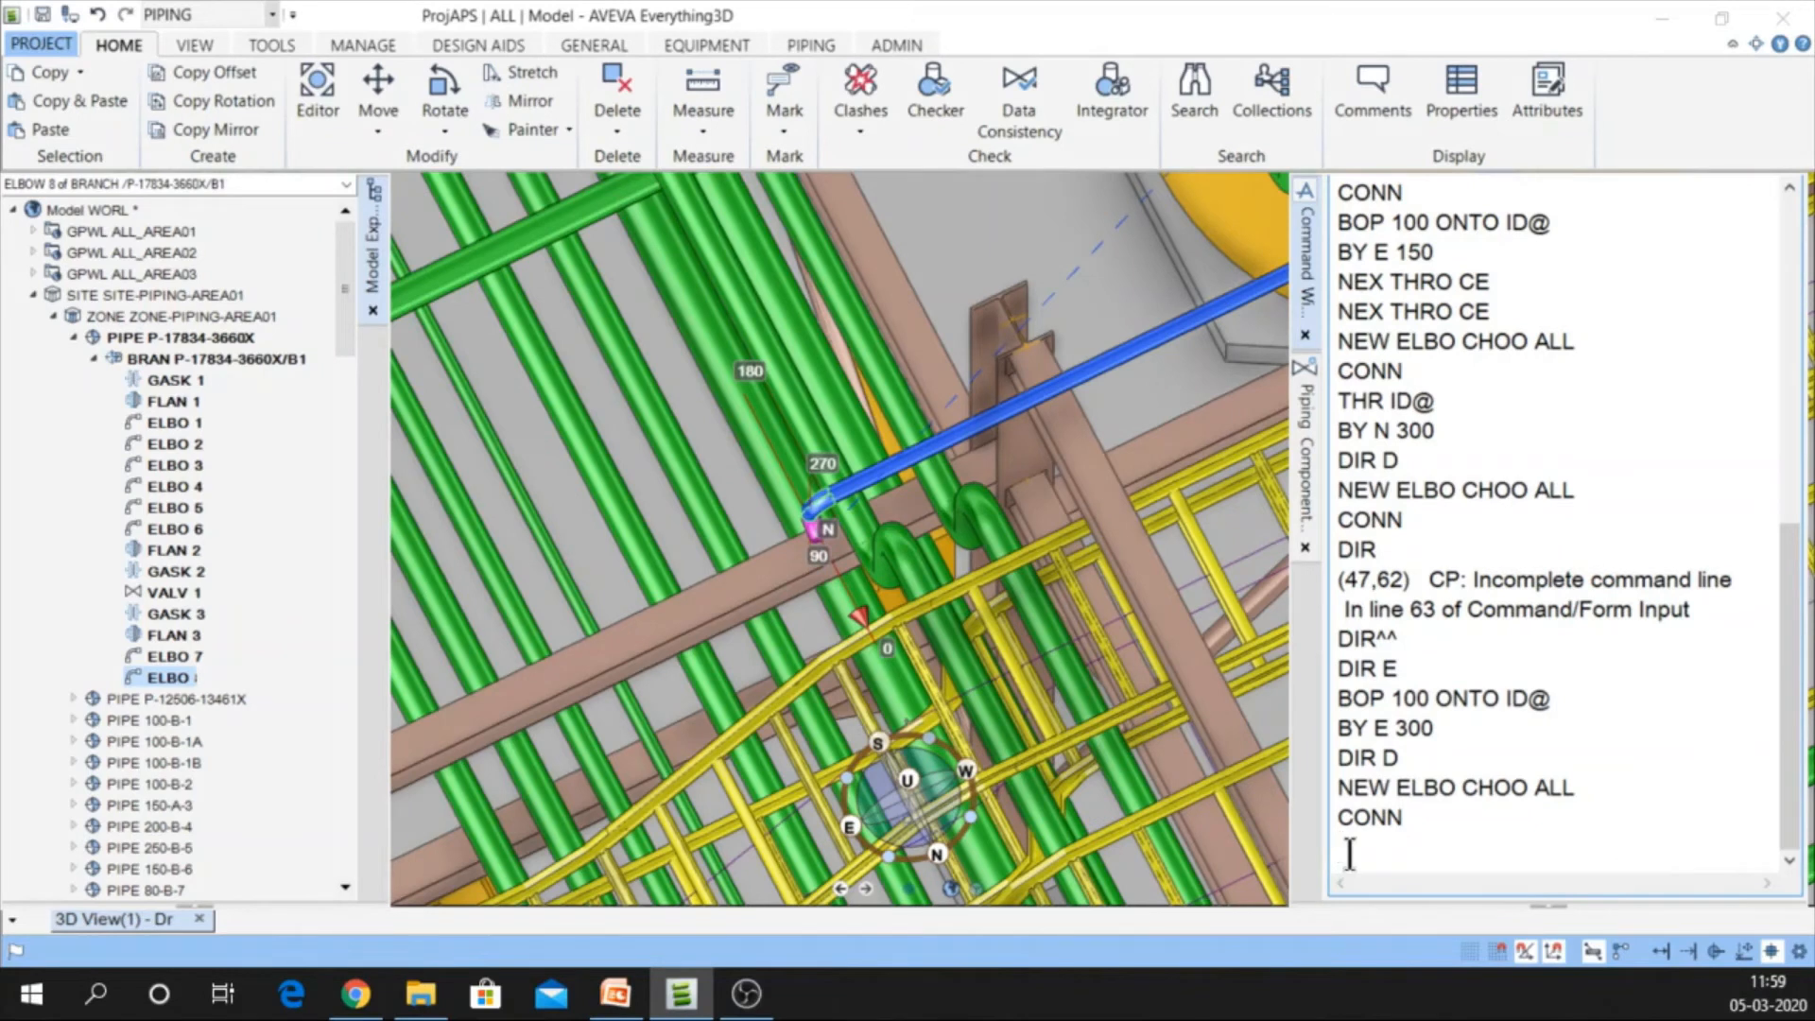
type("DIR S")
key("Return")
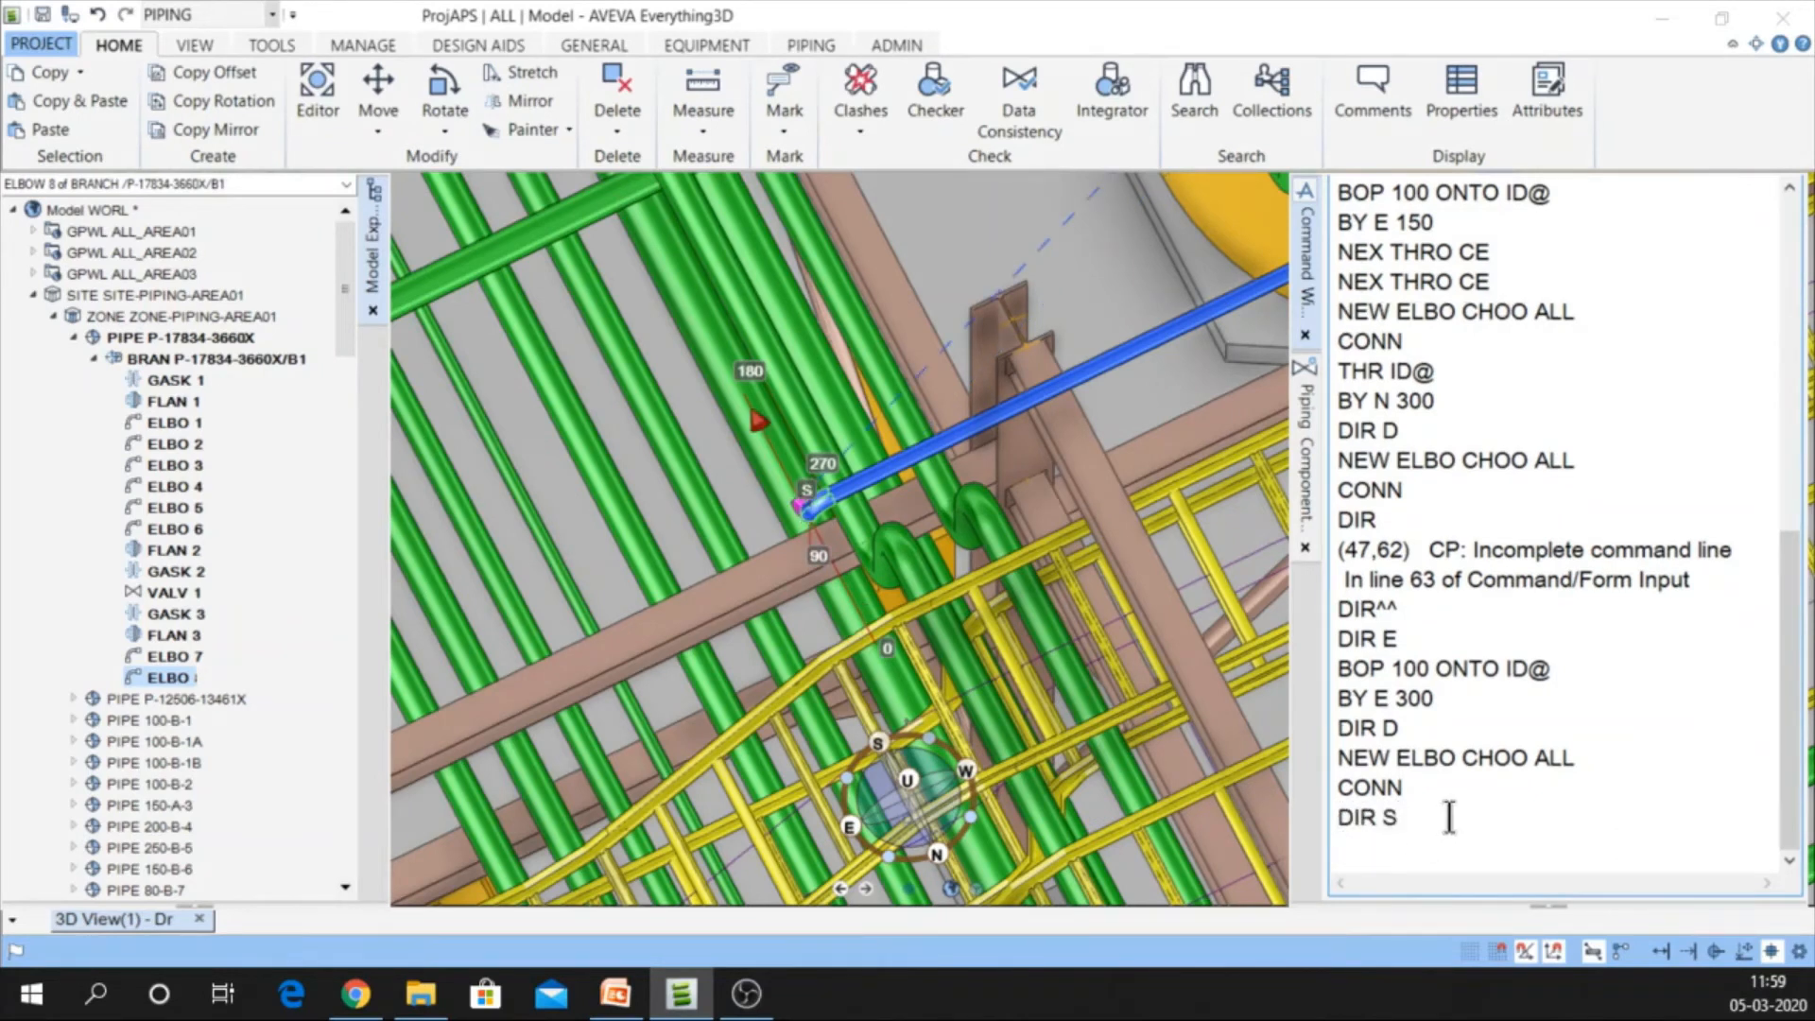
Position the eighth elbow with its bottom of pipe 100 mm above the rack's steel beam, using BOP 100 ONTO ID@
double_click(1501, 668)
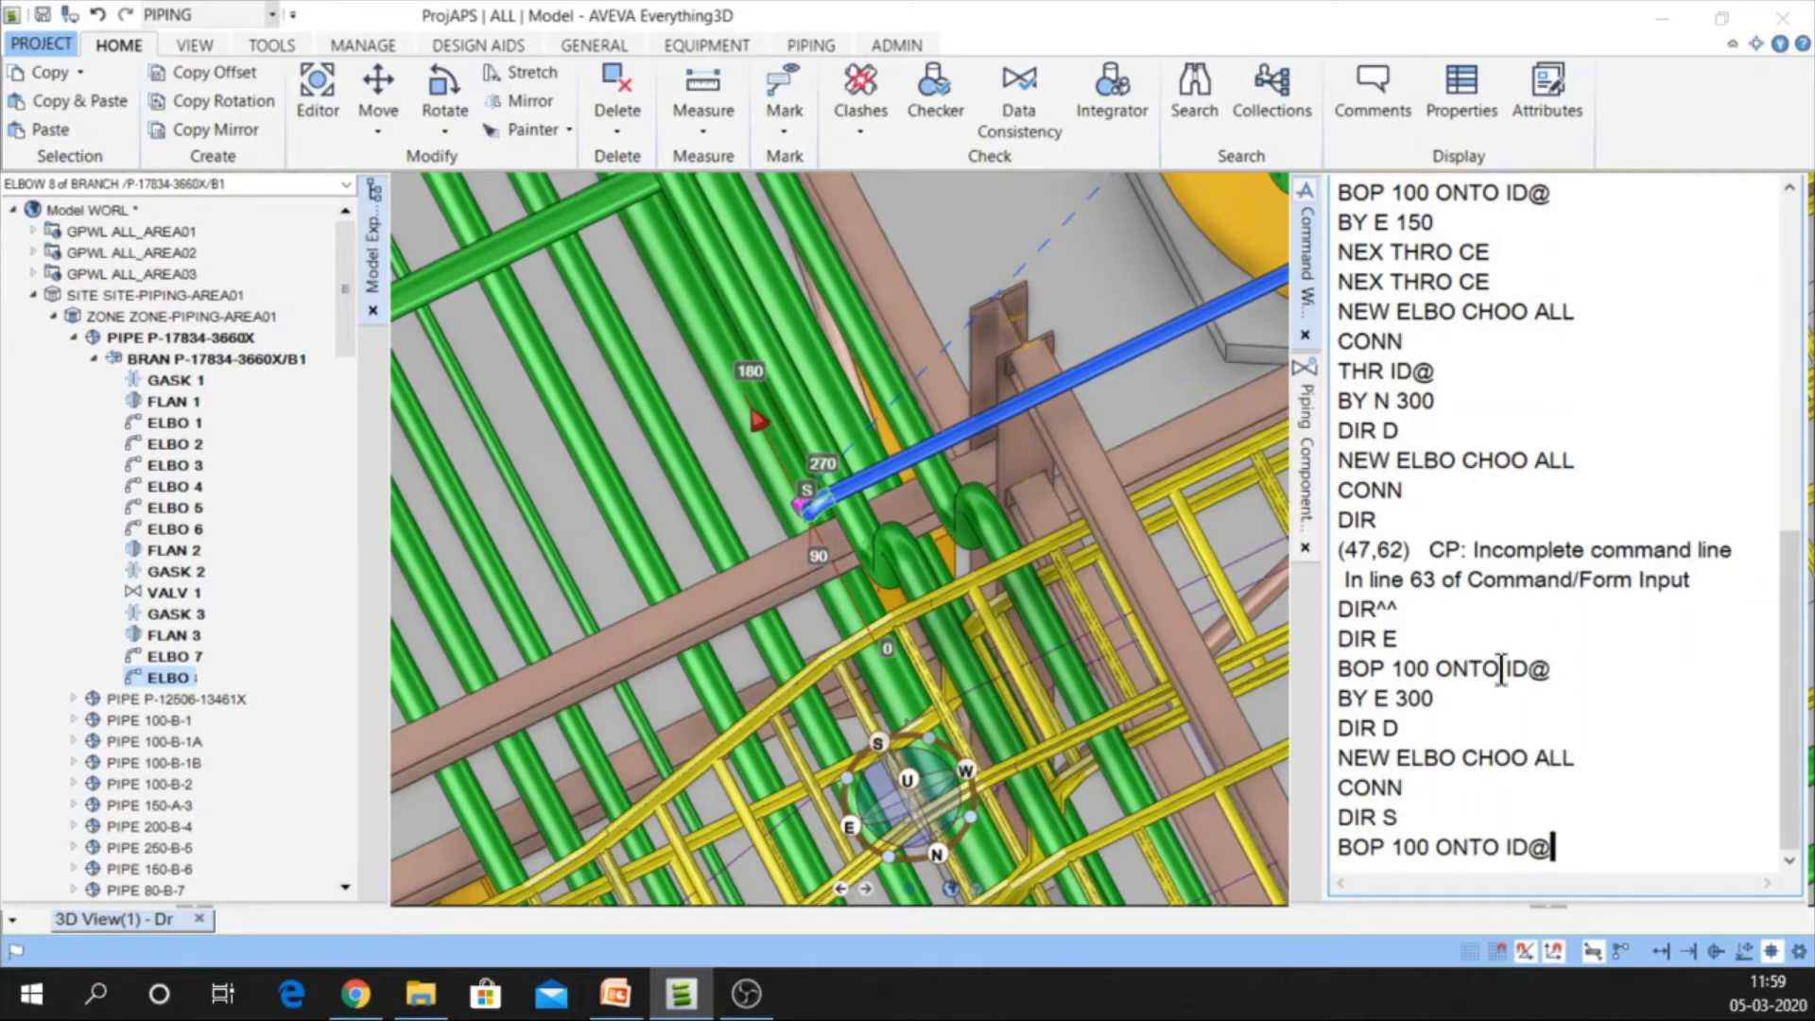
key("Return")
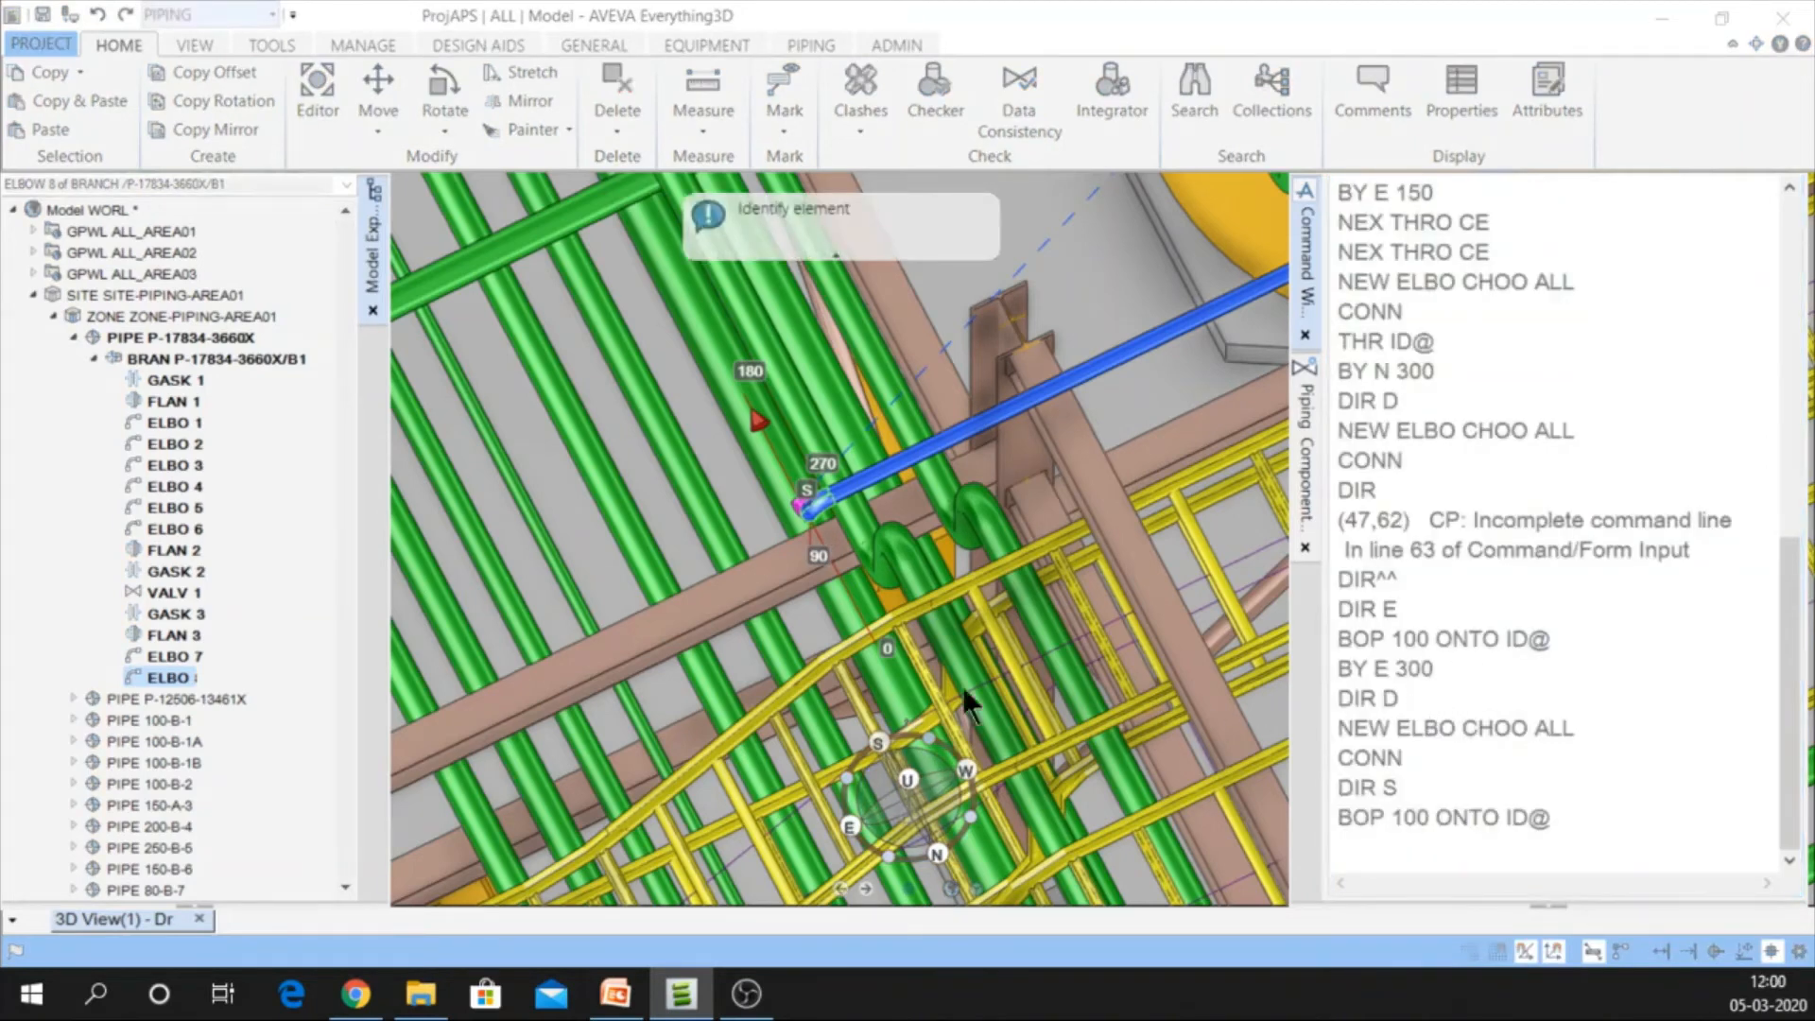
left_click(735, 577)
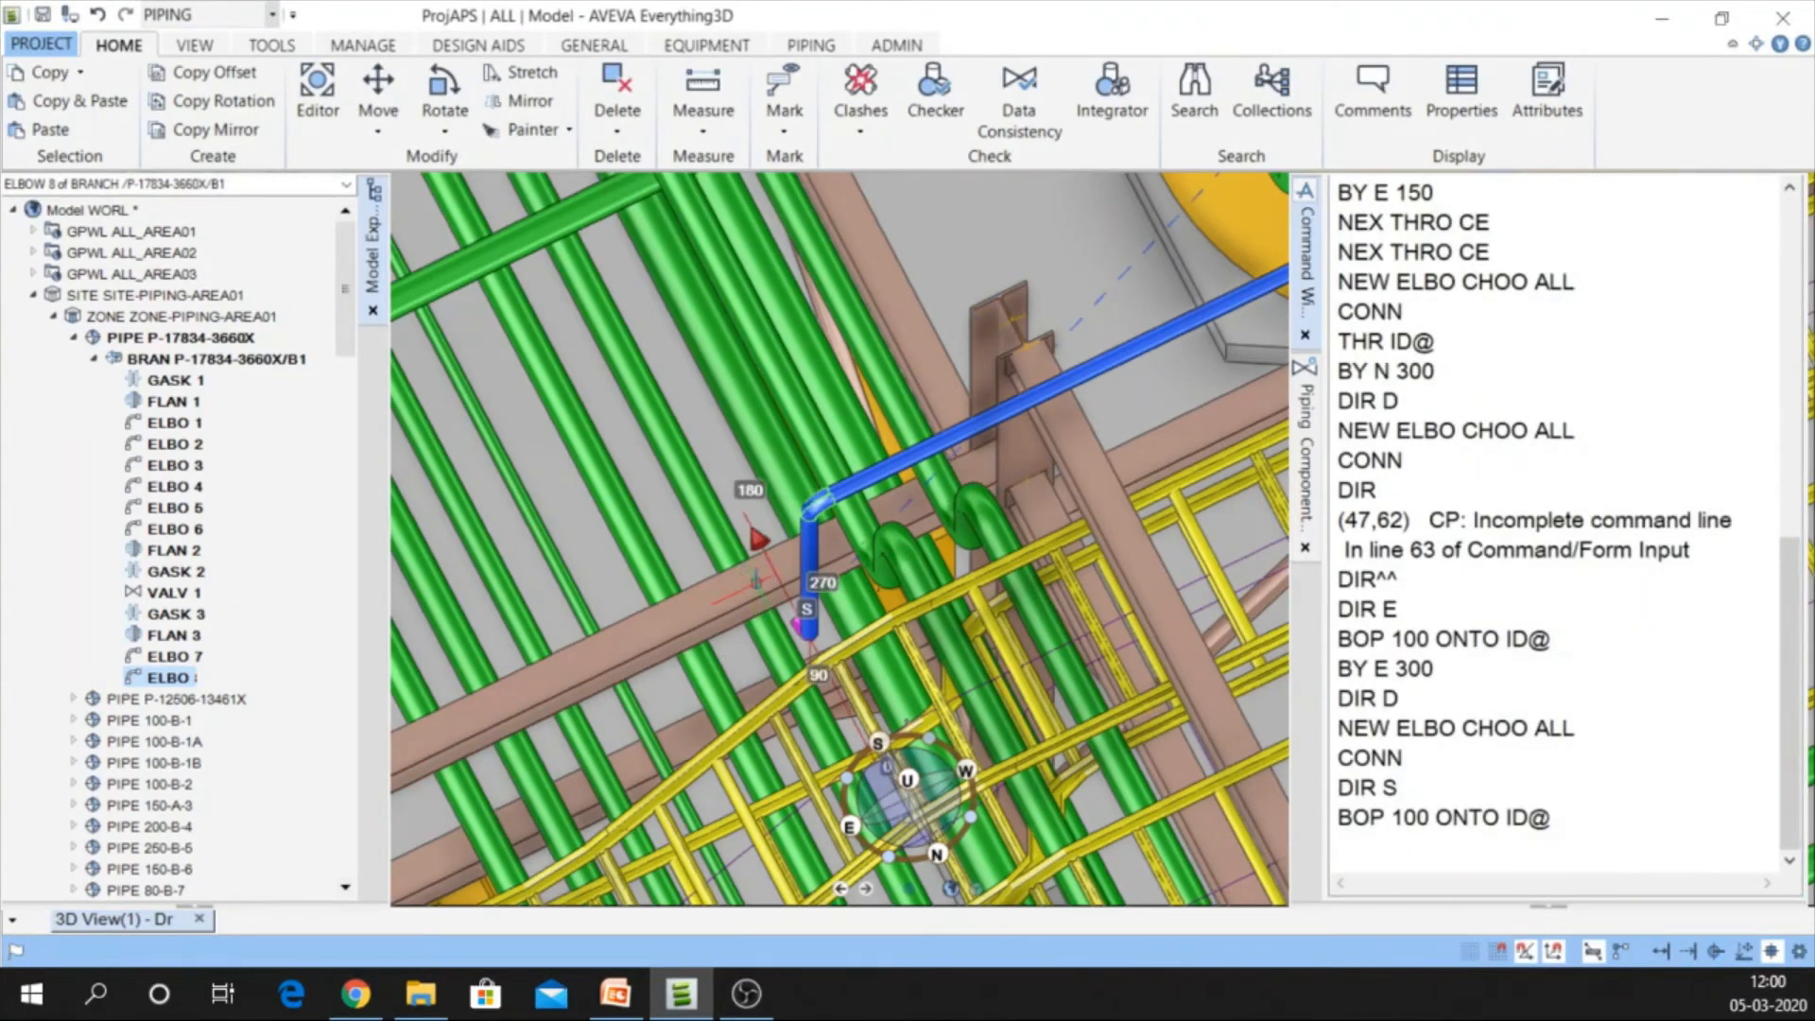
Measure the distance from the underside of the eighth elbow's open end to the steel beam below it
middle_click_drag(790, 589, 1173, 333)
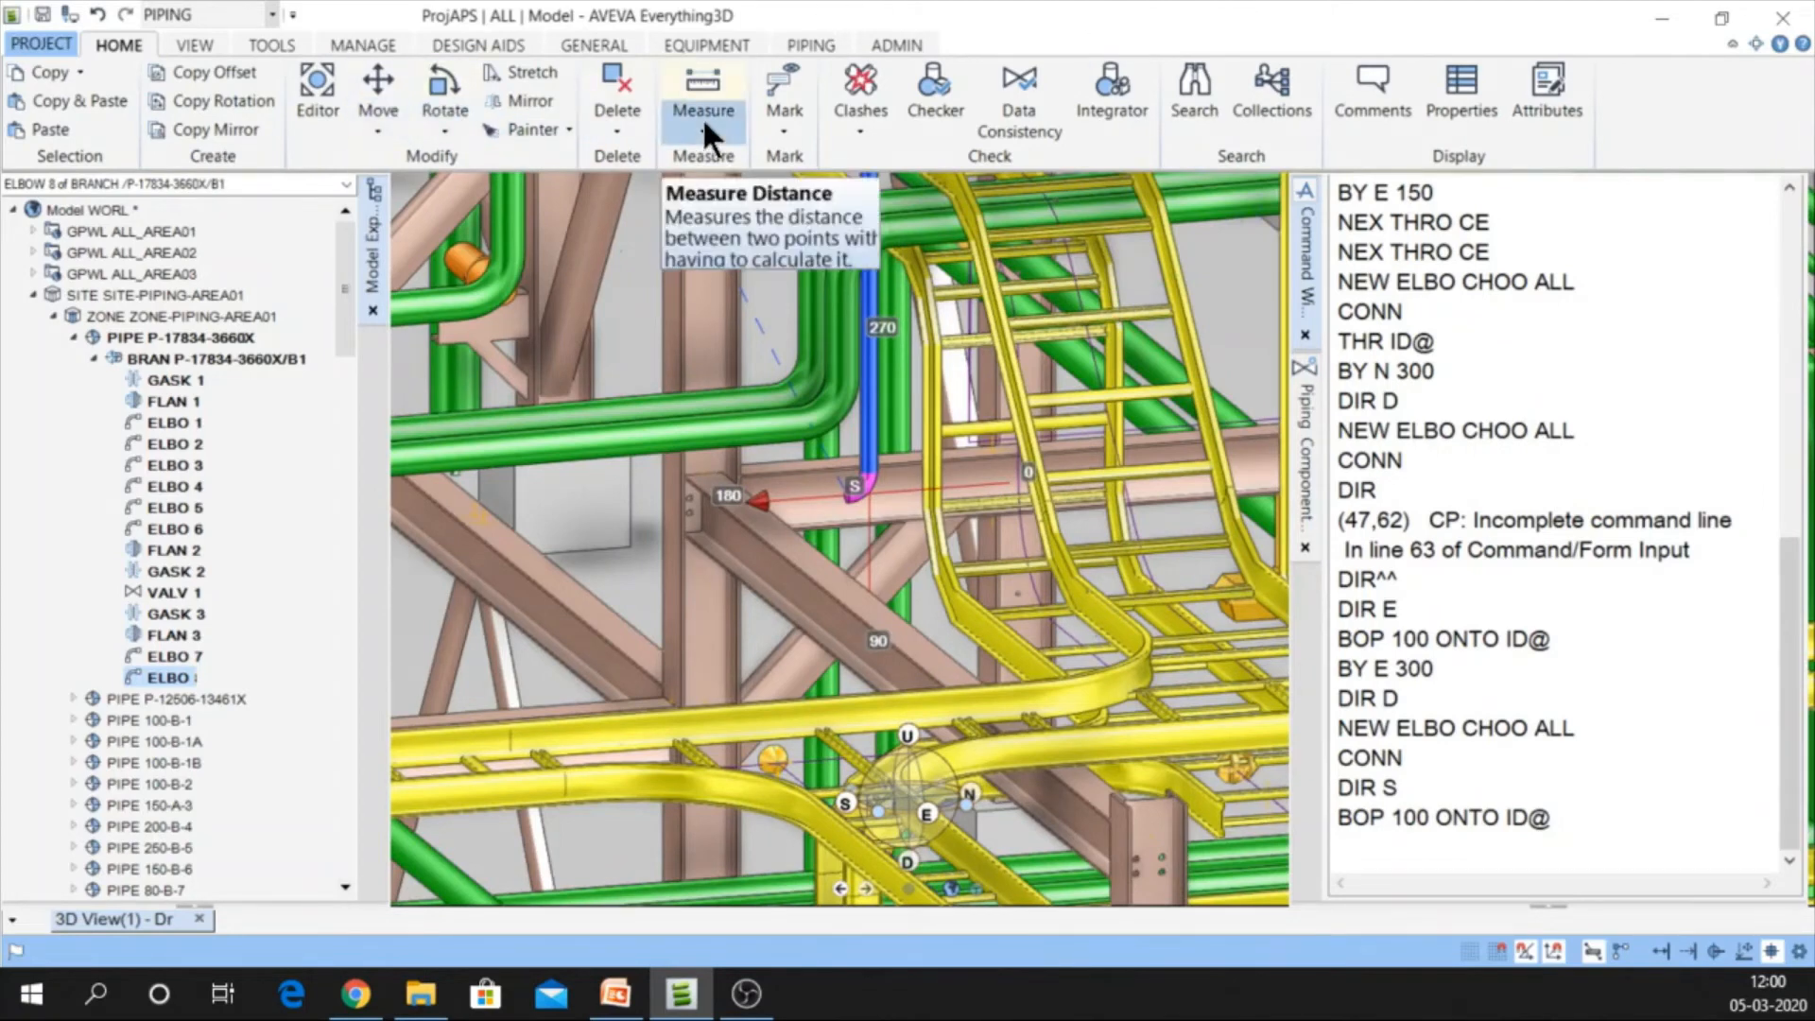
left_click(707, 68)
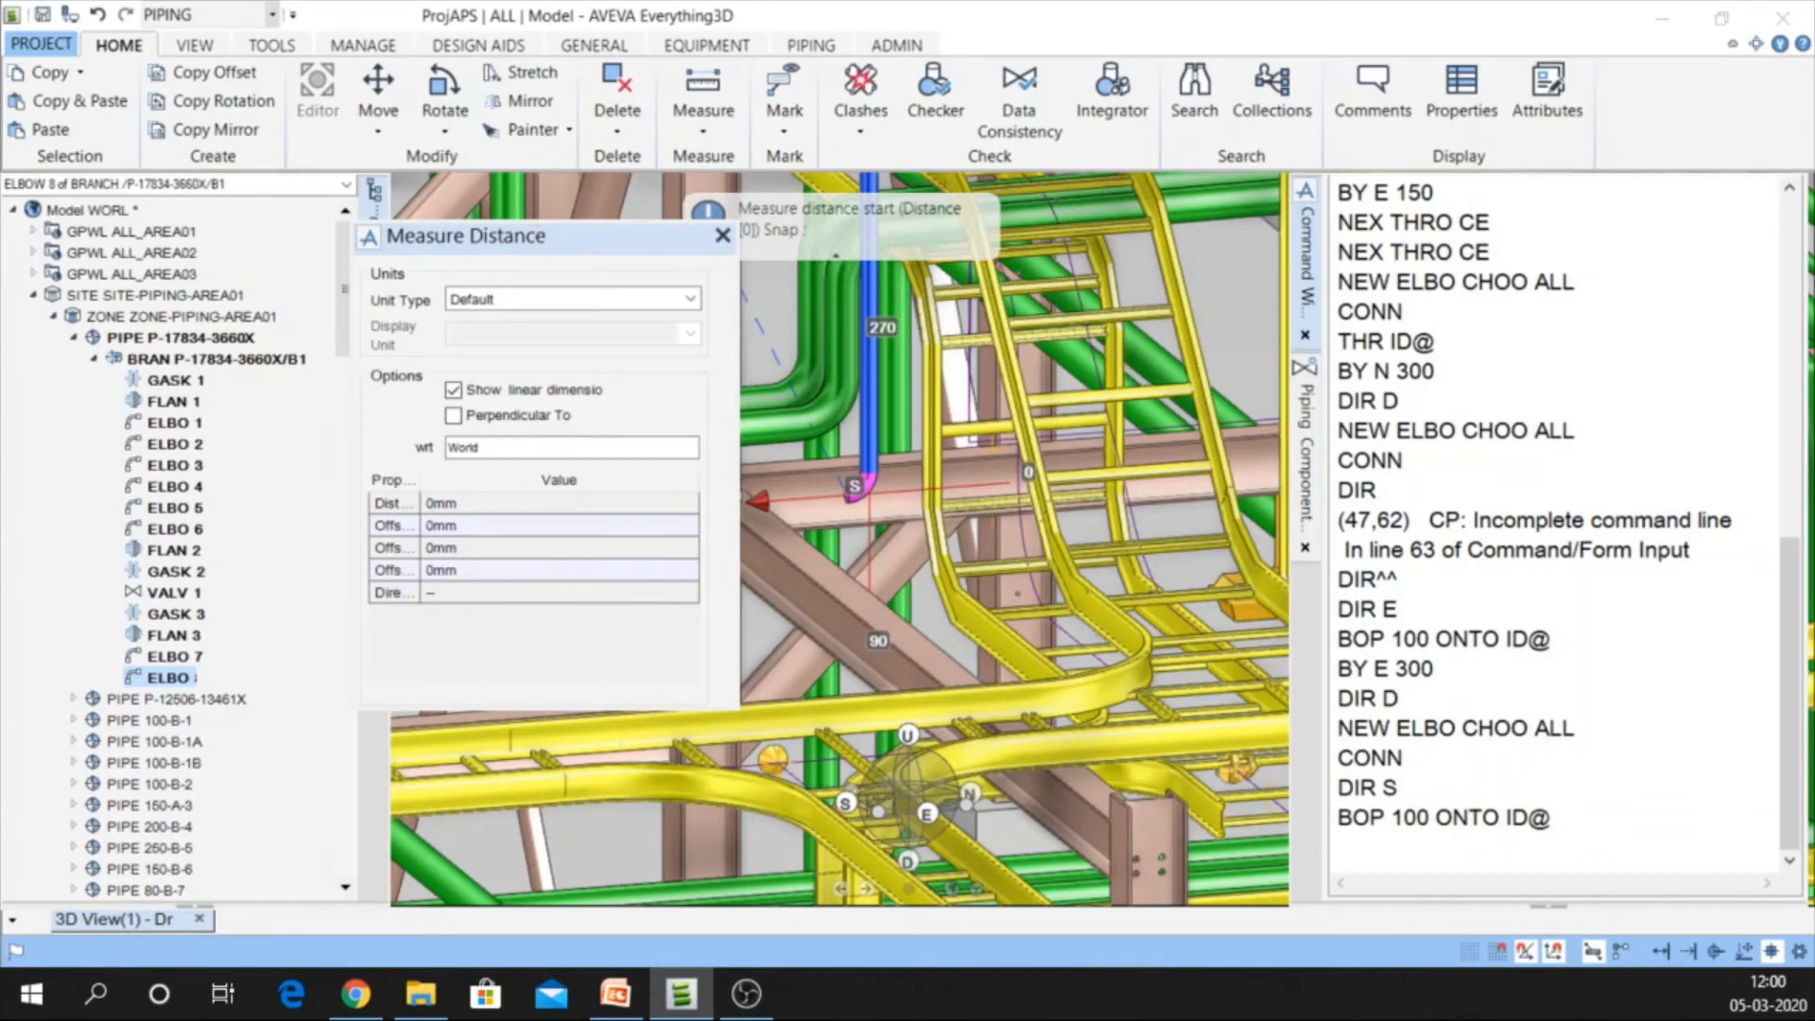
left_click_drag(439, 5, 461, 115)
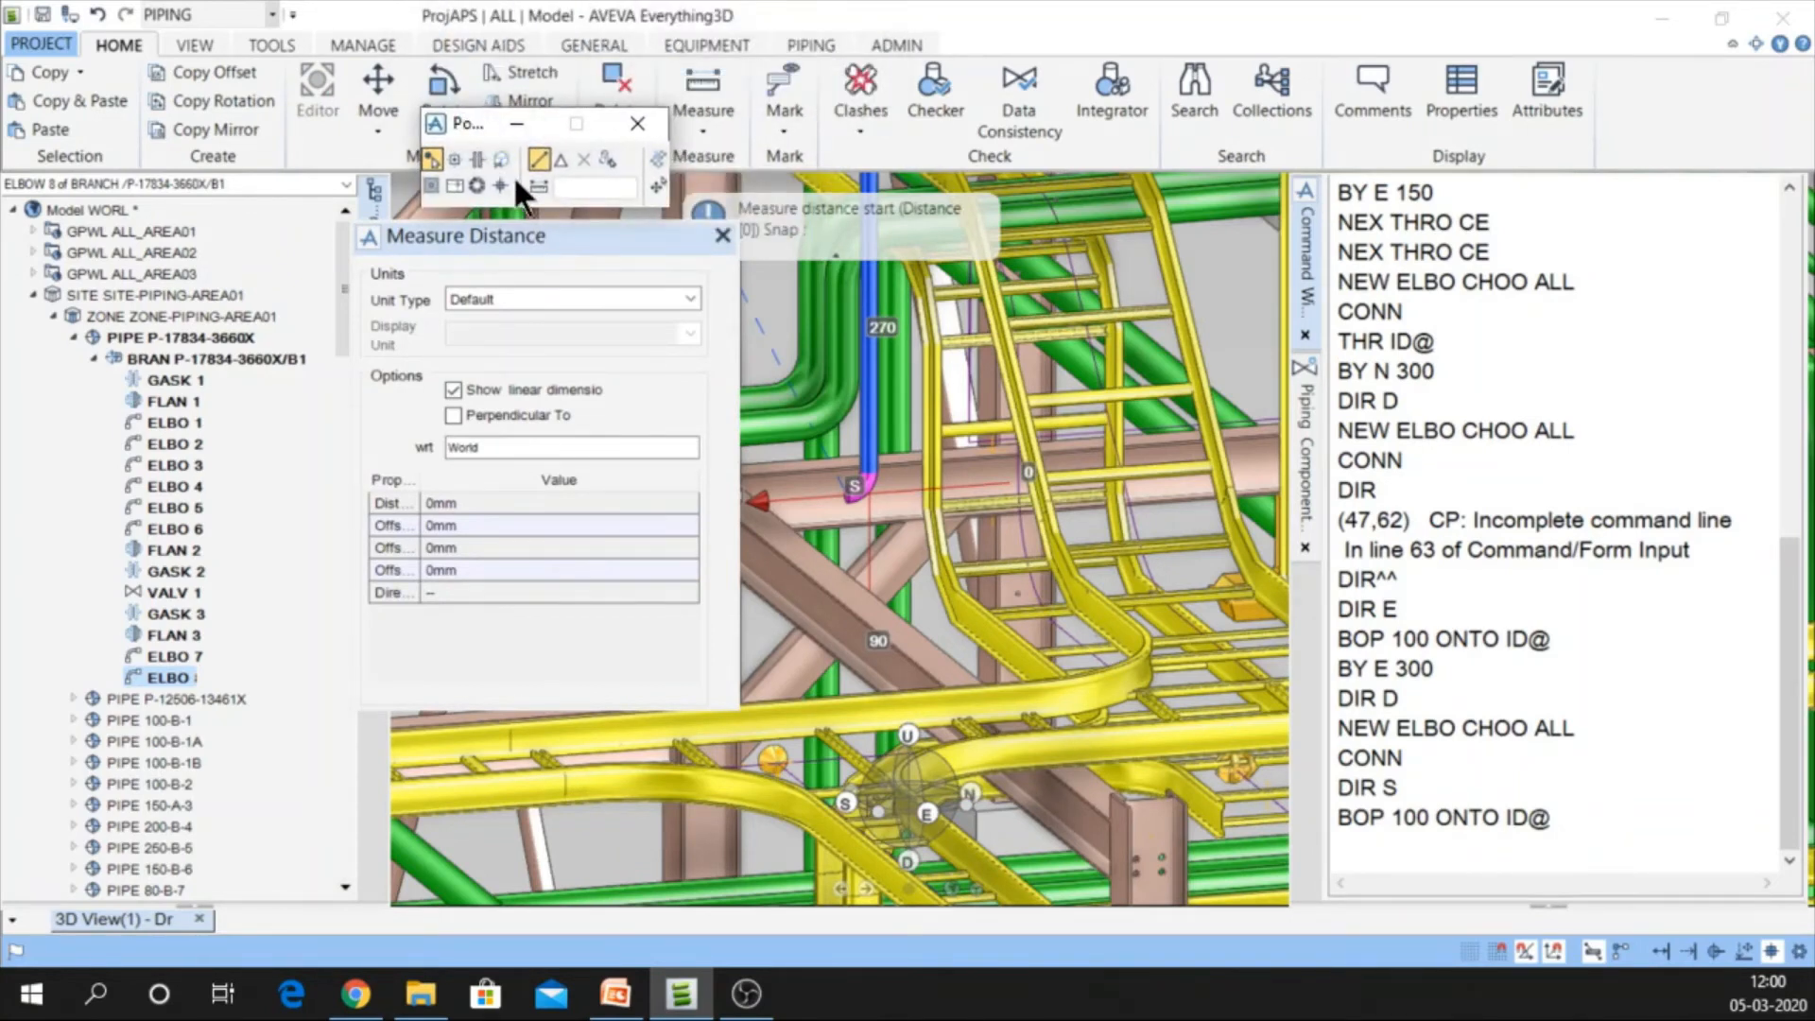
left_click(501, 158)
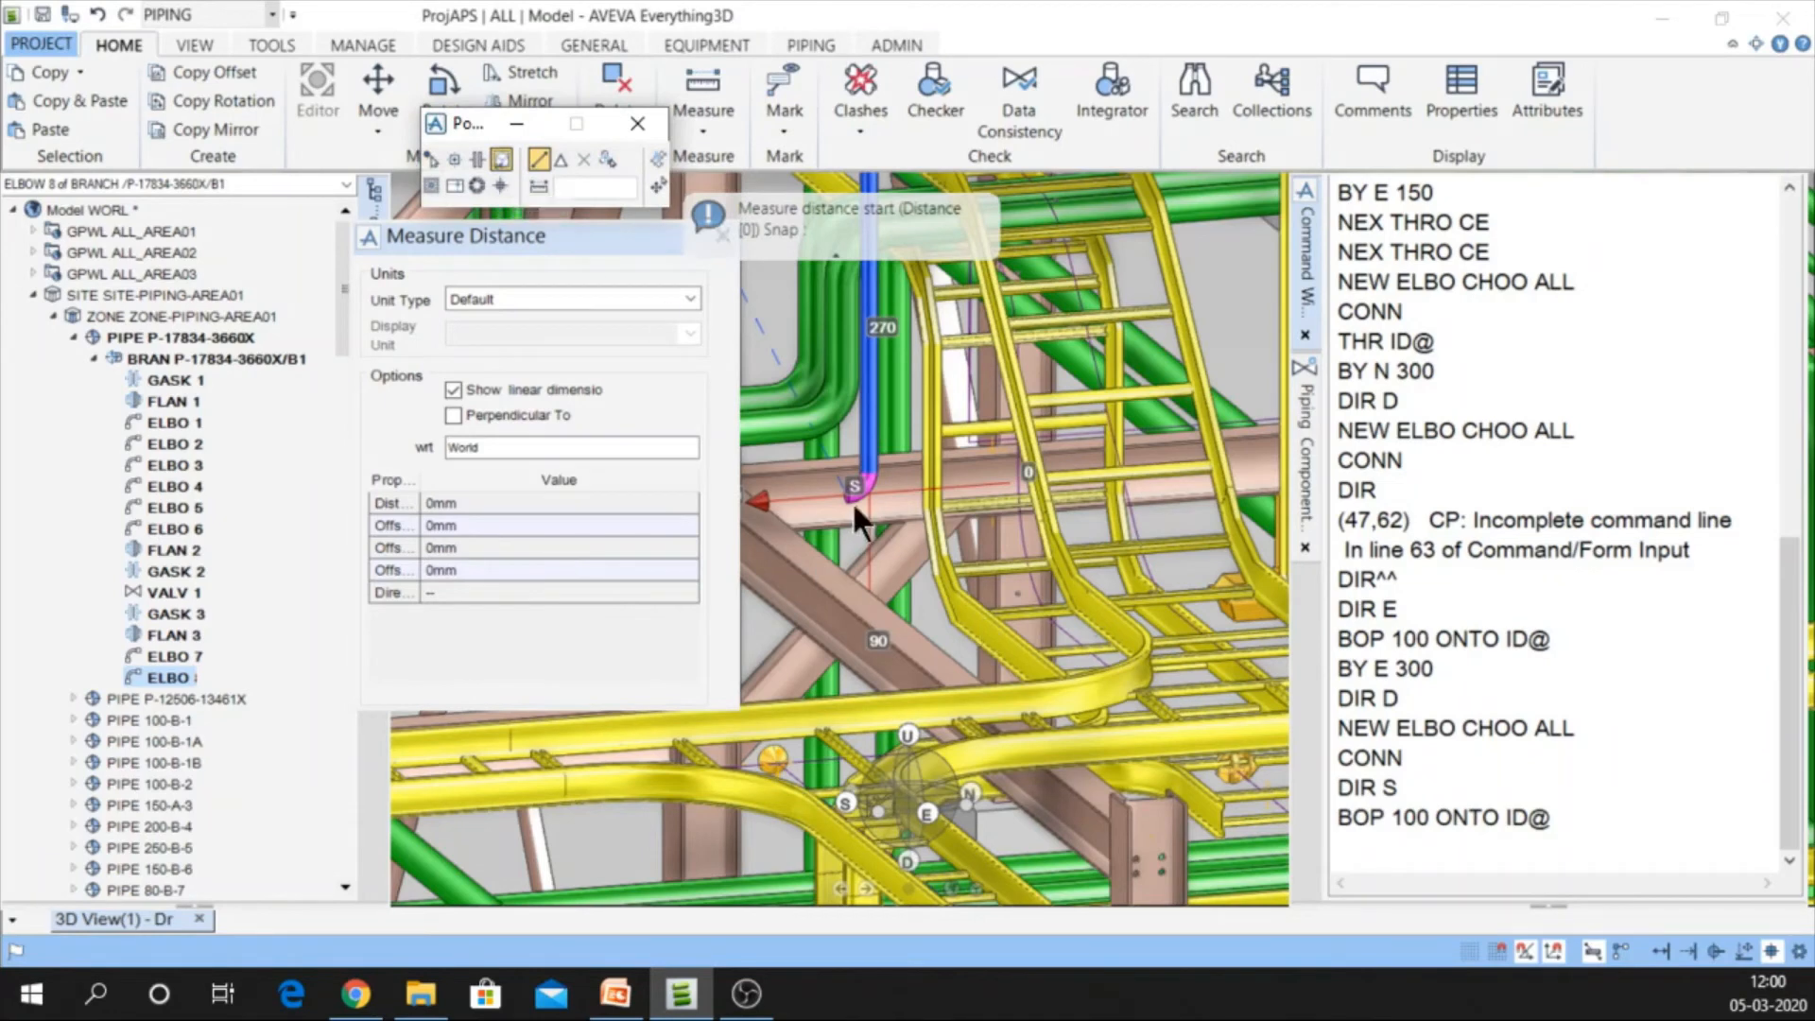
scroll(855, 510, "up", 5)
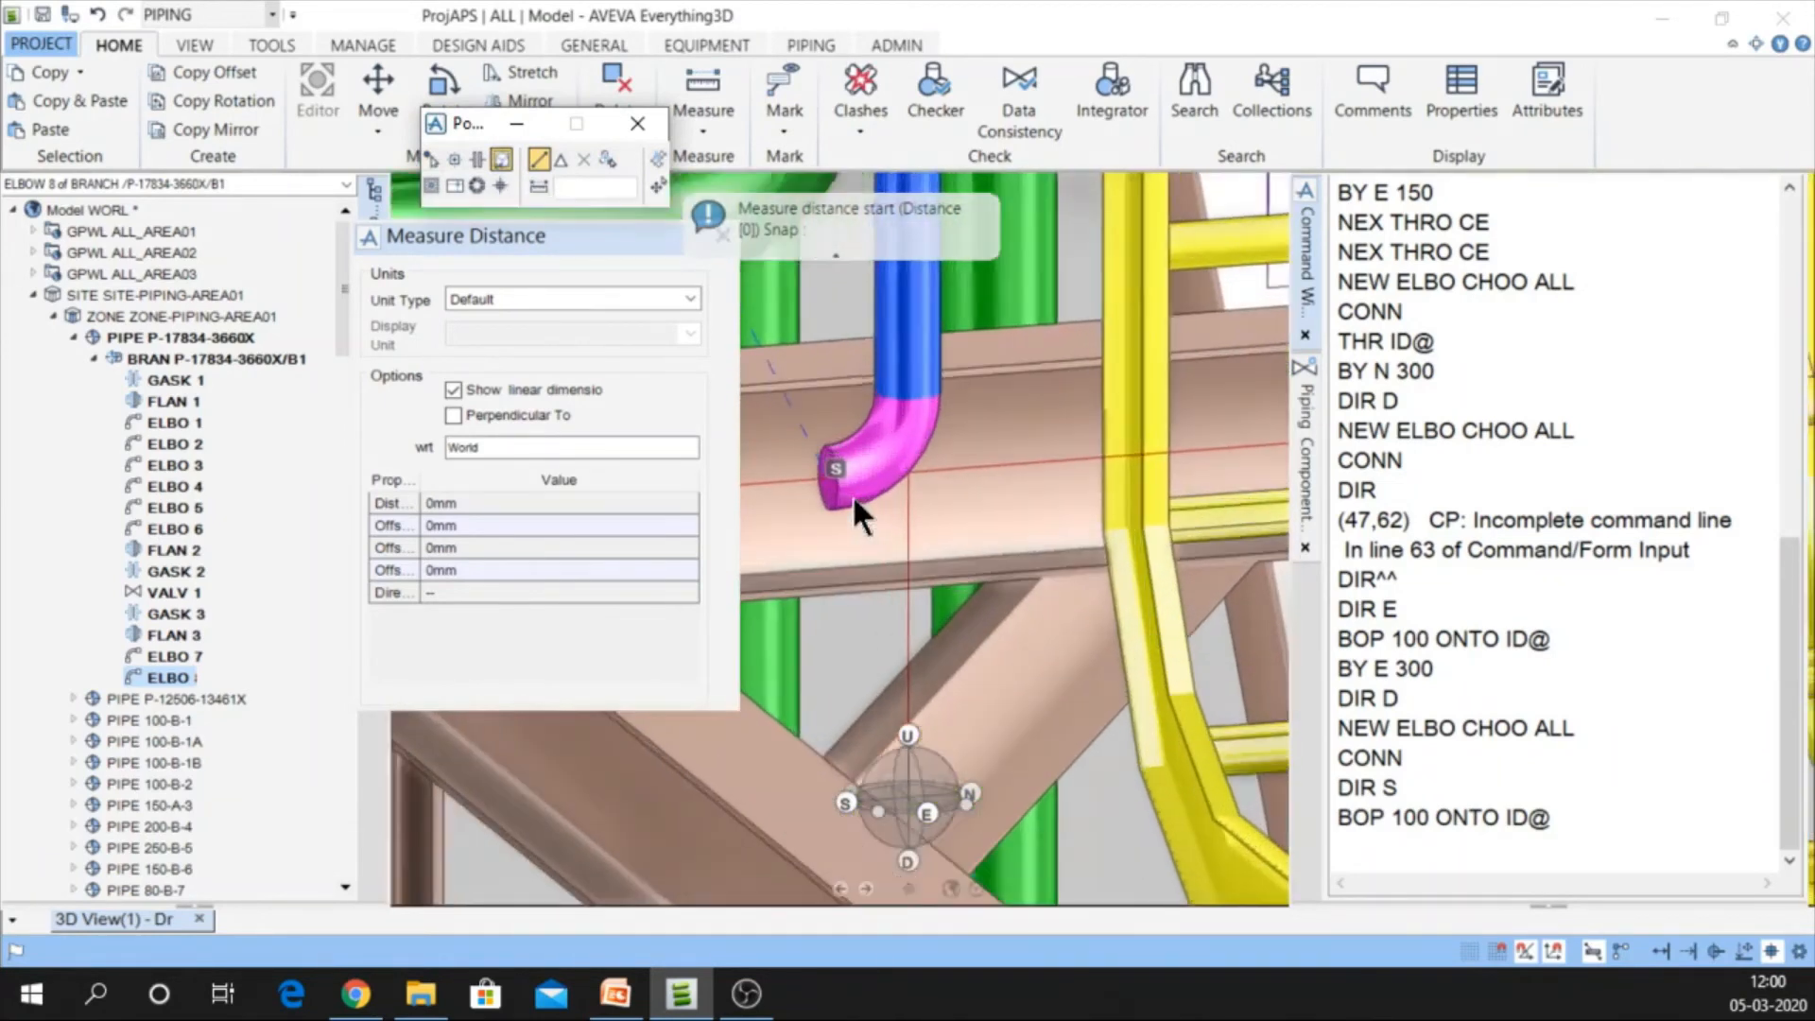
scroll(853, 500, "up", 2)
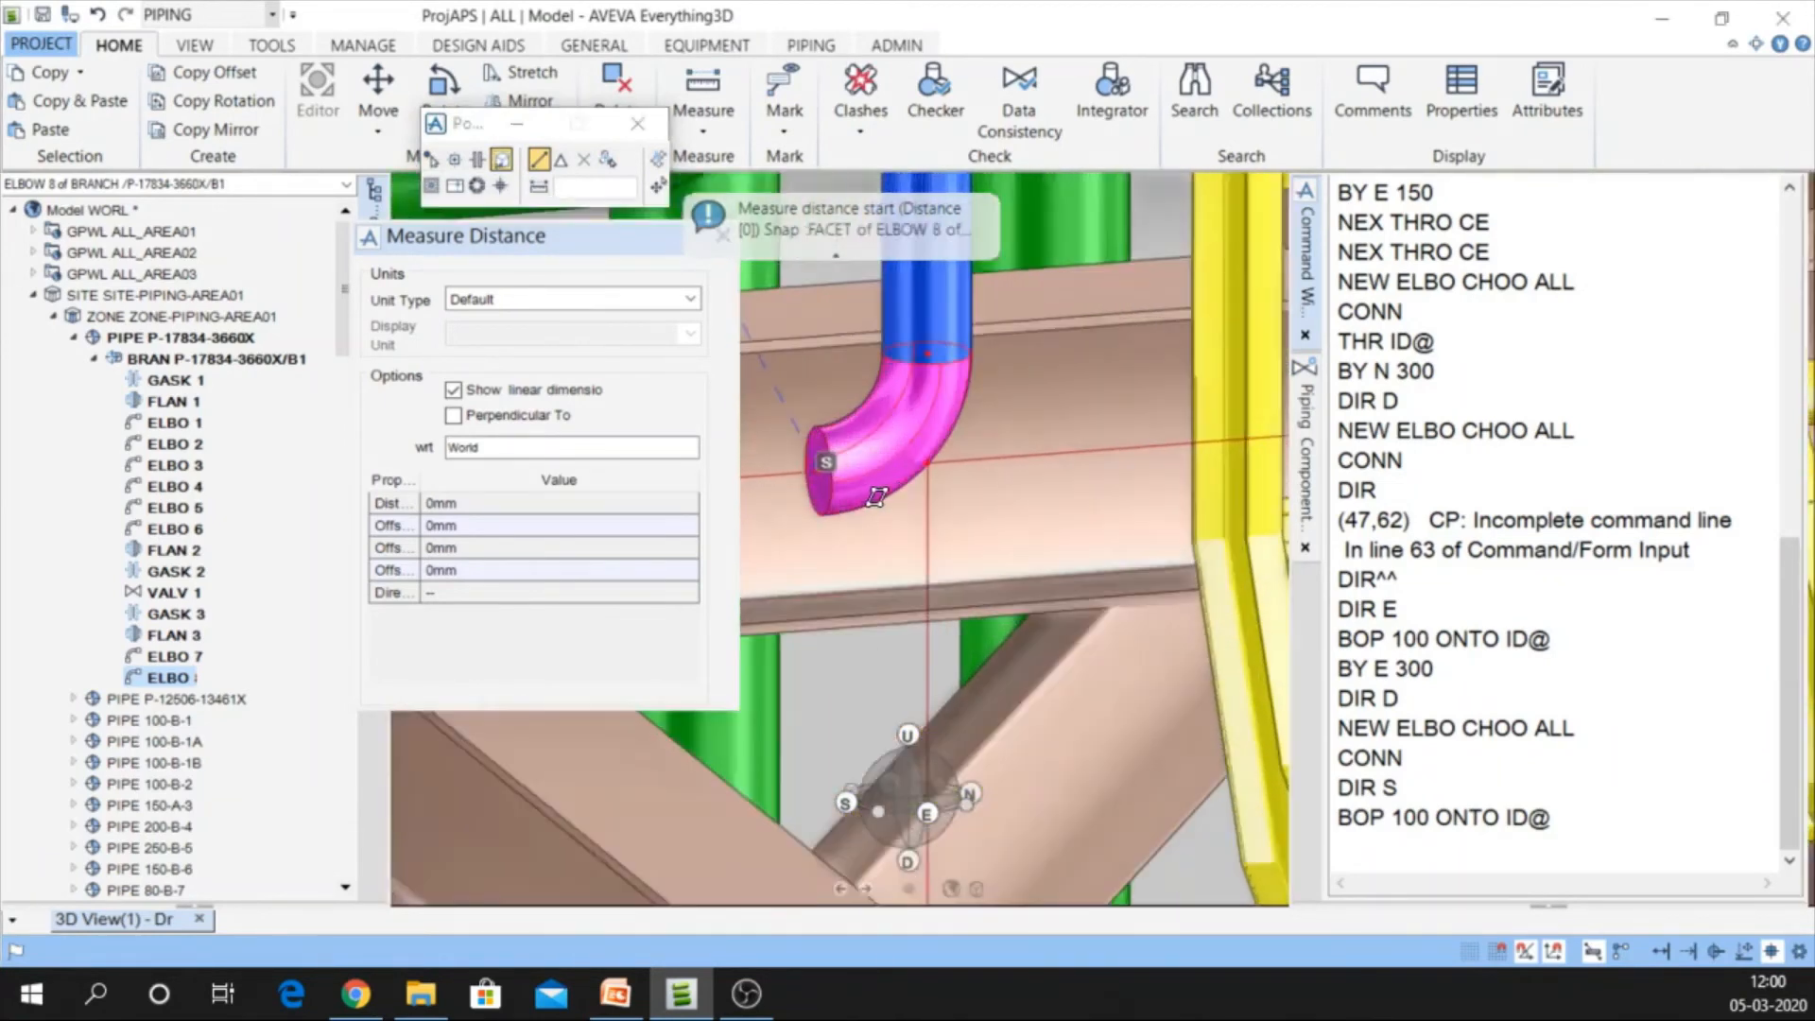
left_click(819, 514)
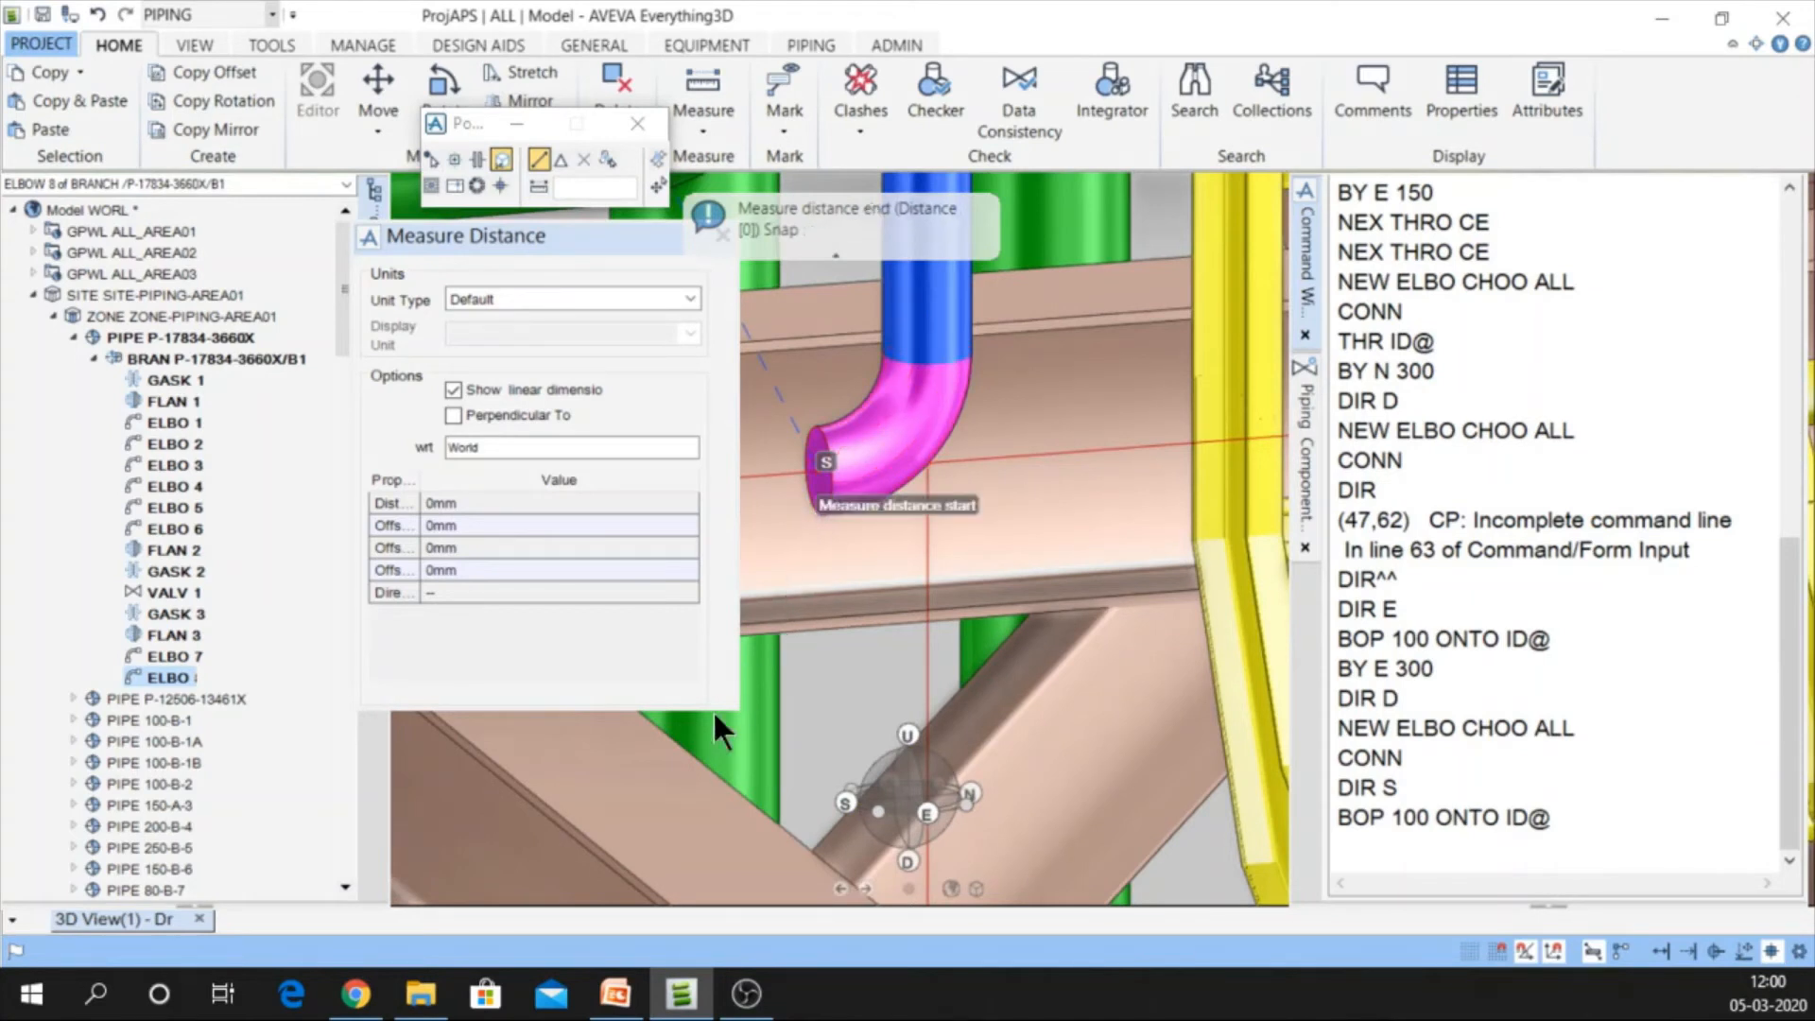
left_click(711, 770)
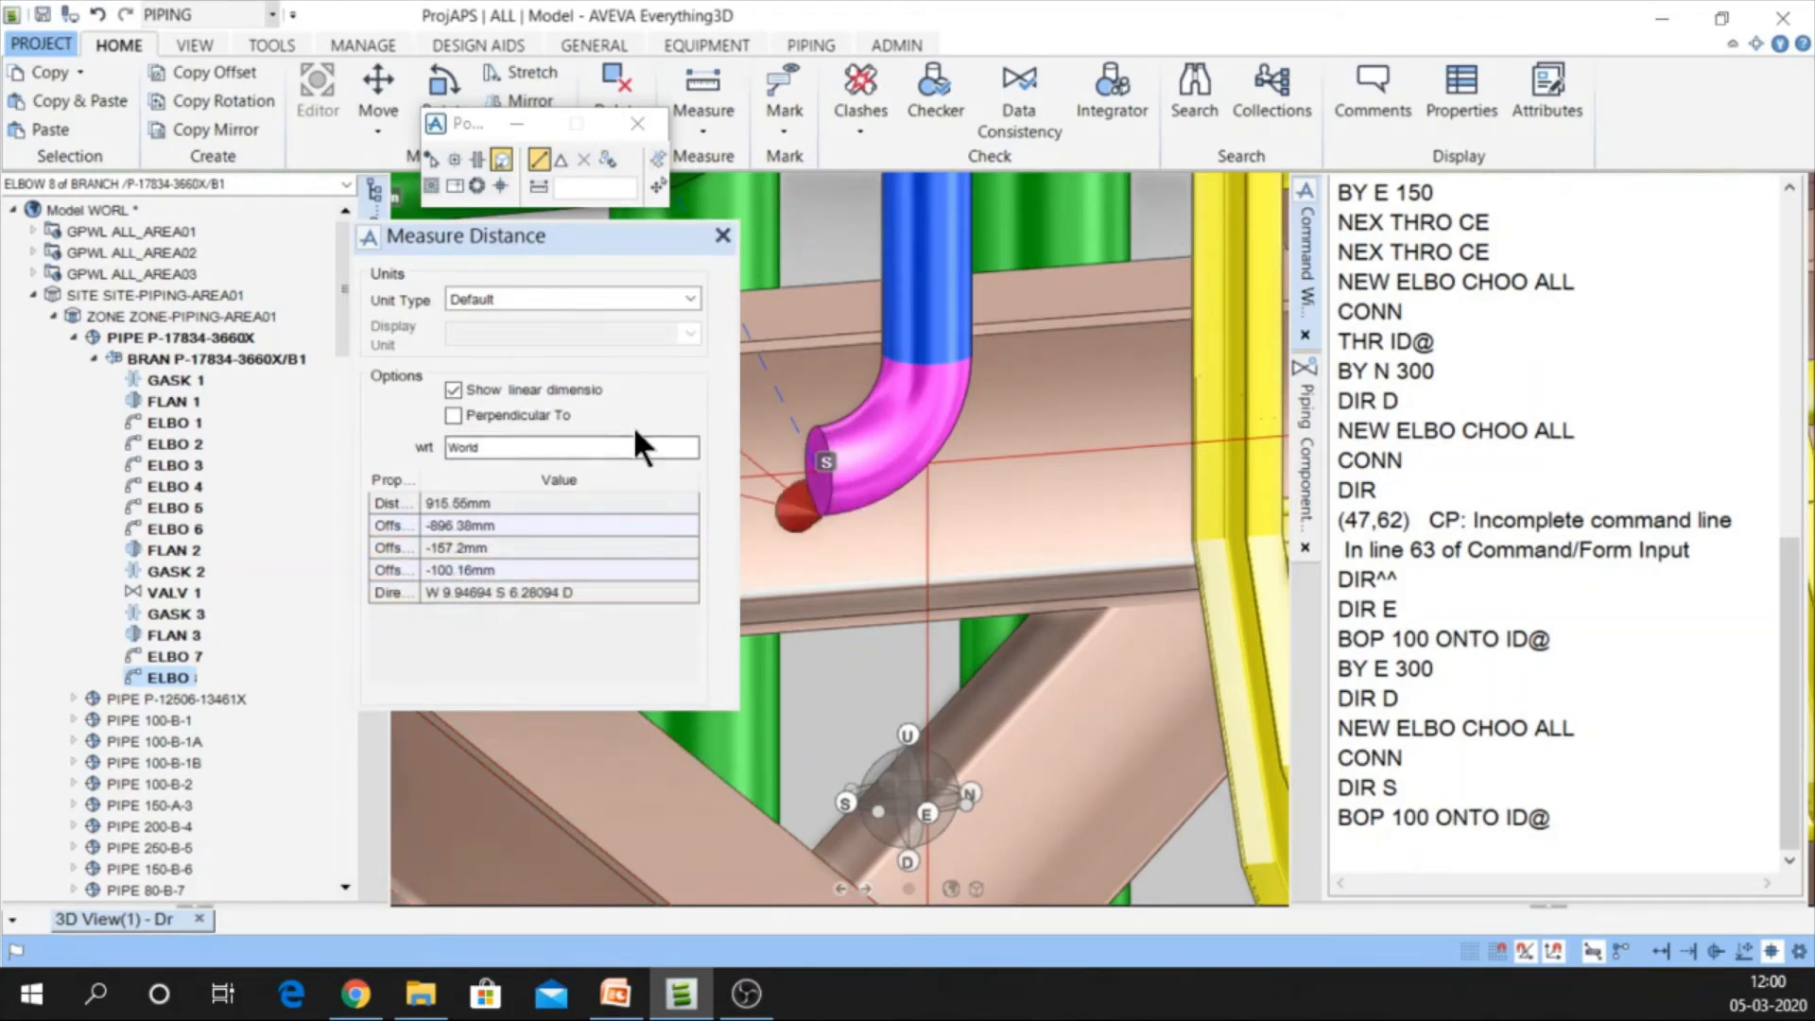
left_click(721, 236)
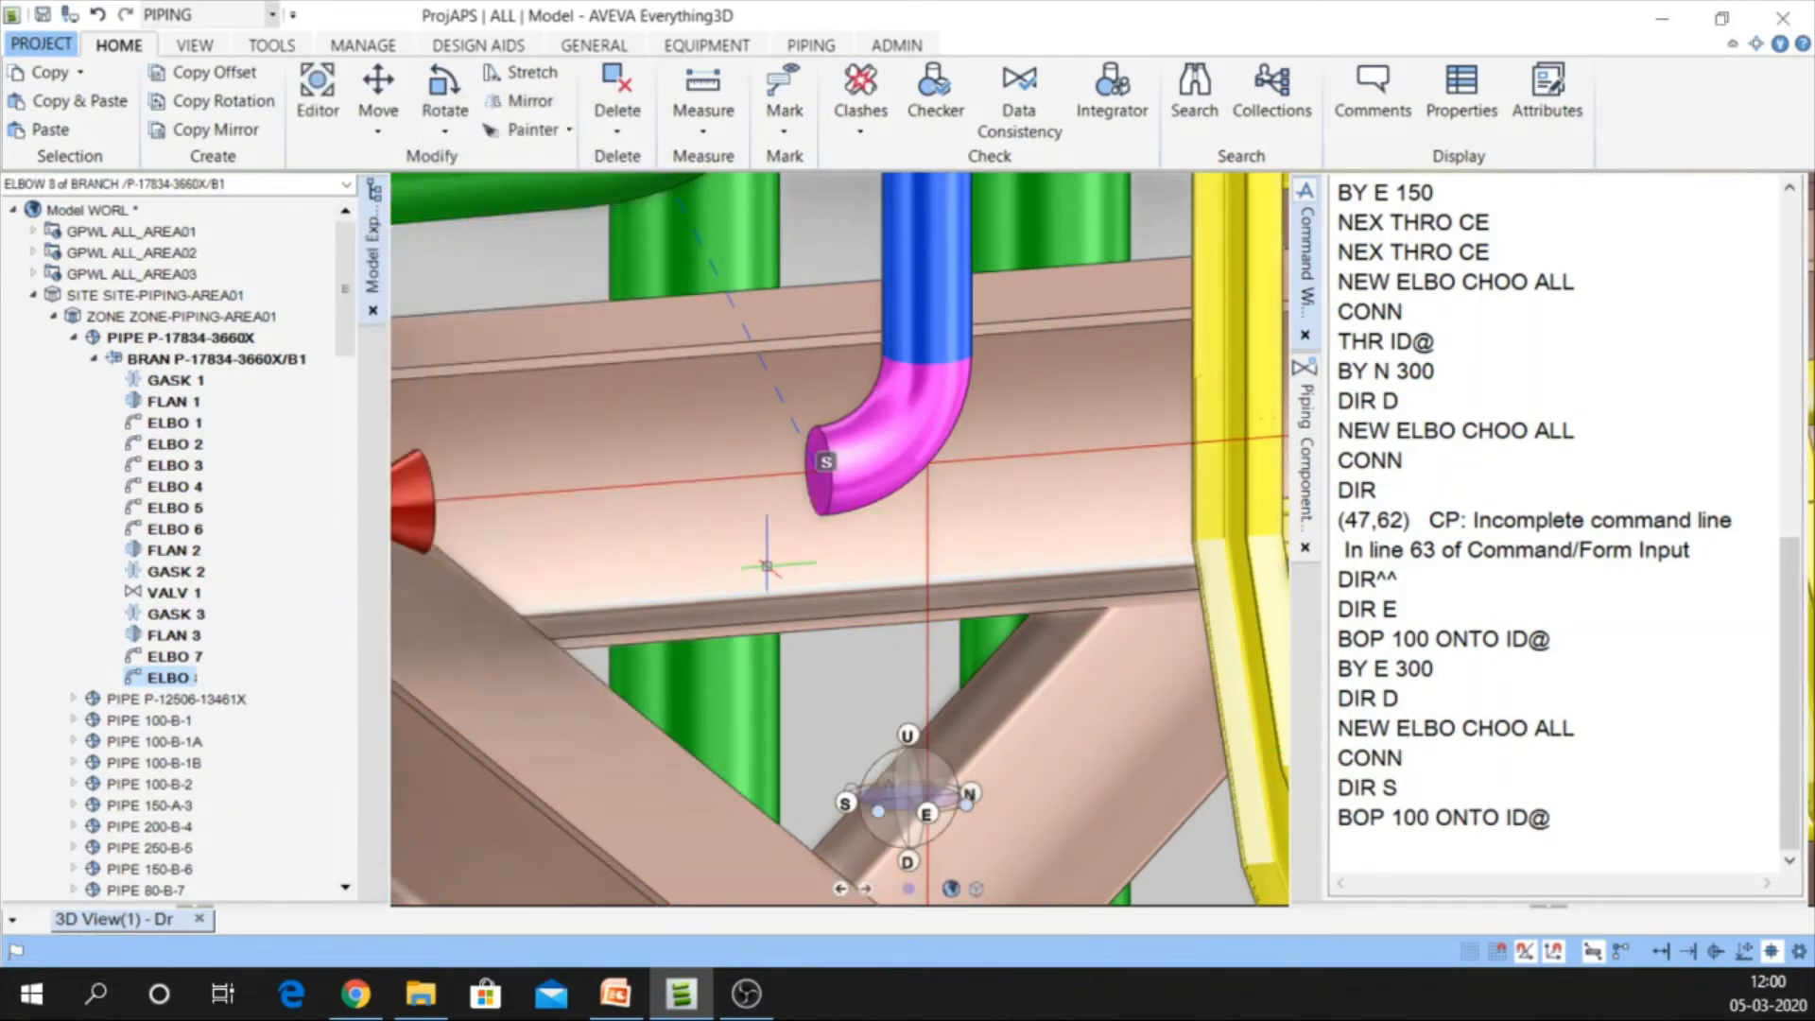
Create a pair of WN ANSI B16.5 #300 RF flanges with a gasket between them after the eighth elbow
left_click(1301, 383)
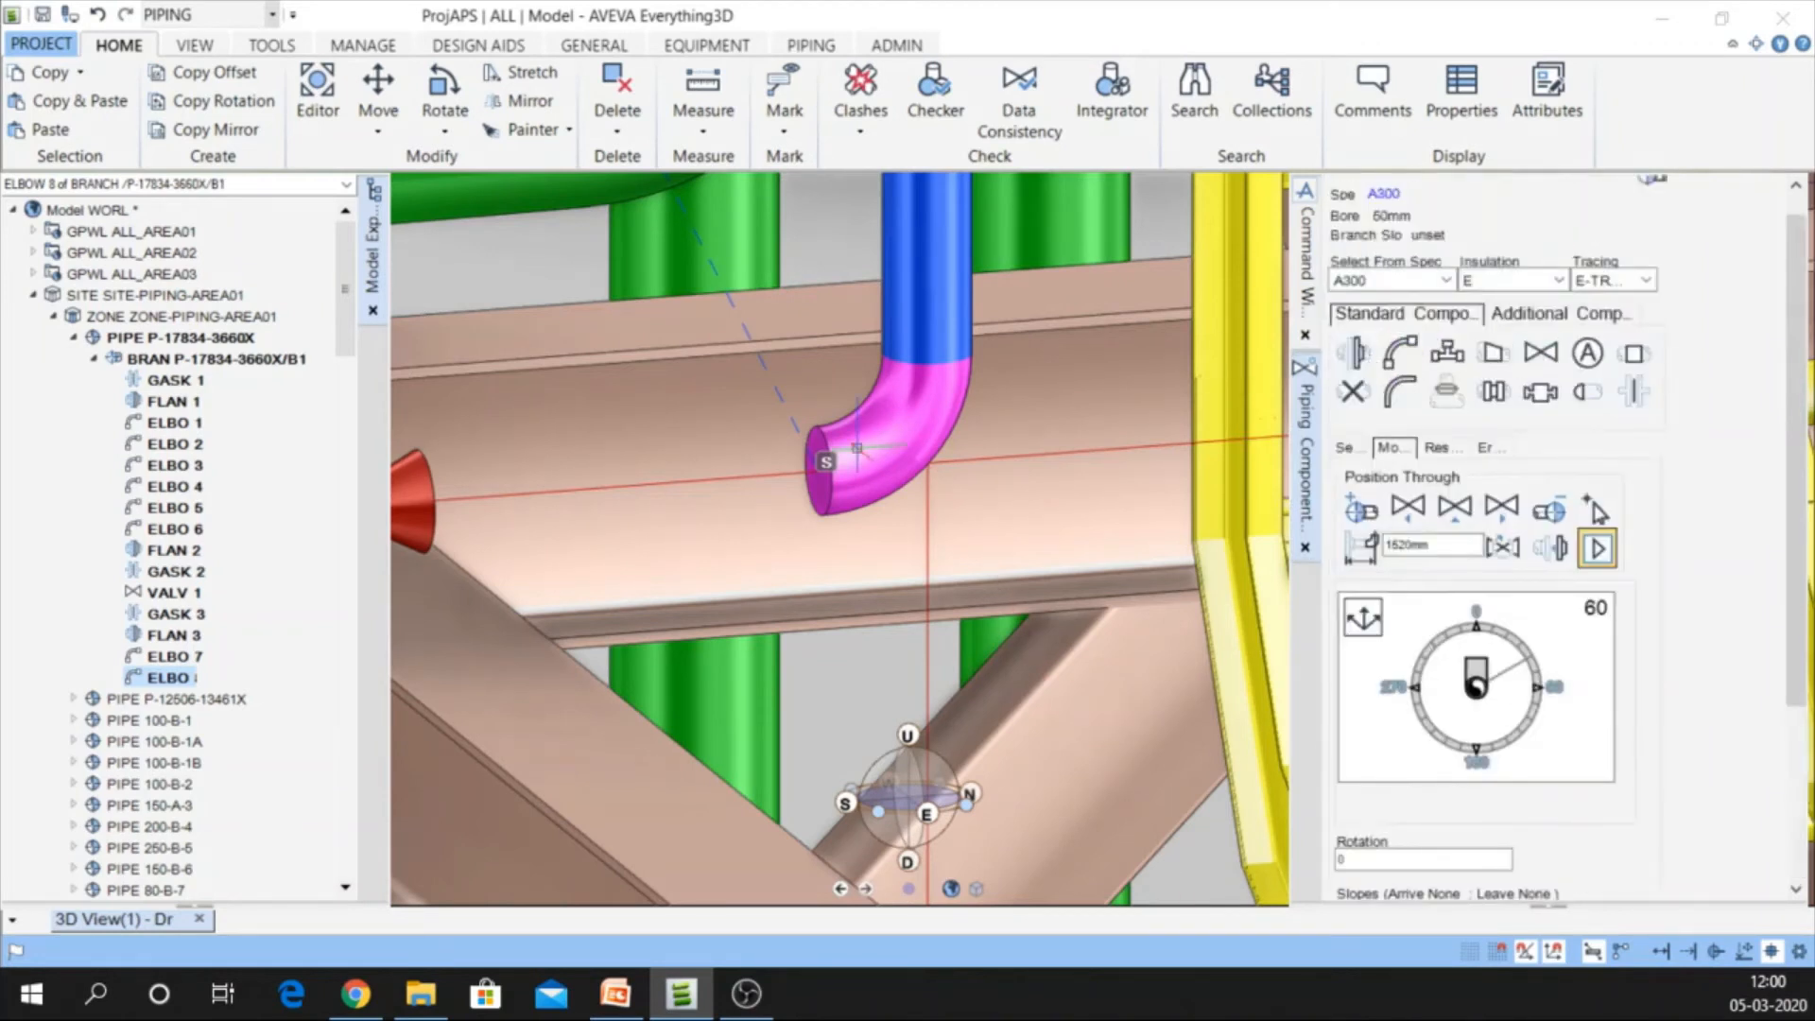
left_click(1361, 354)
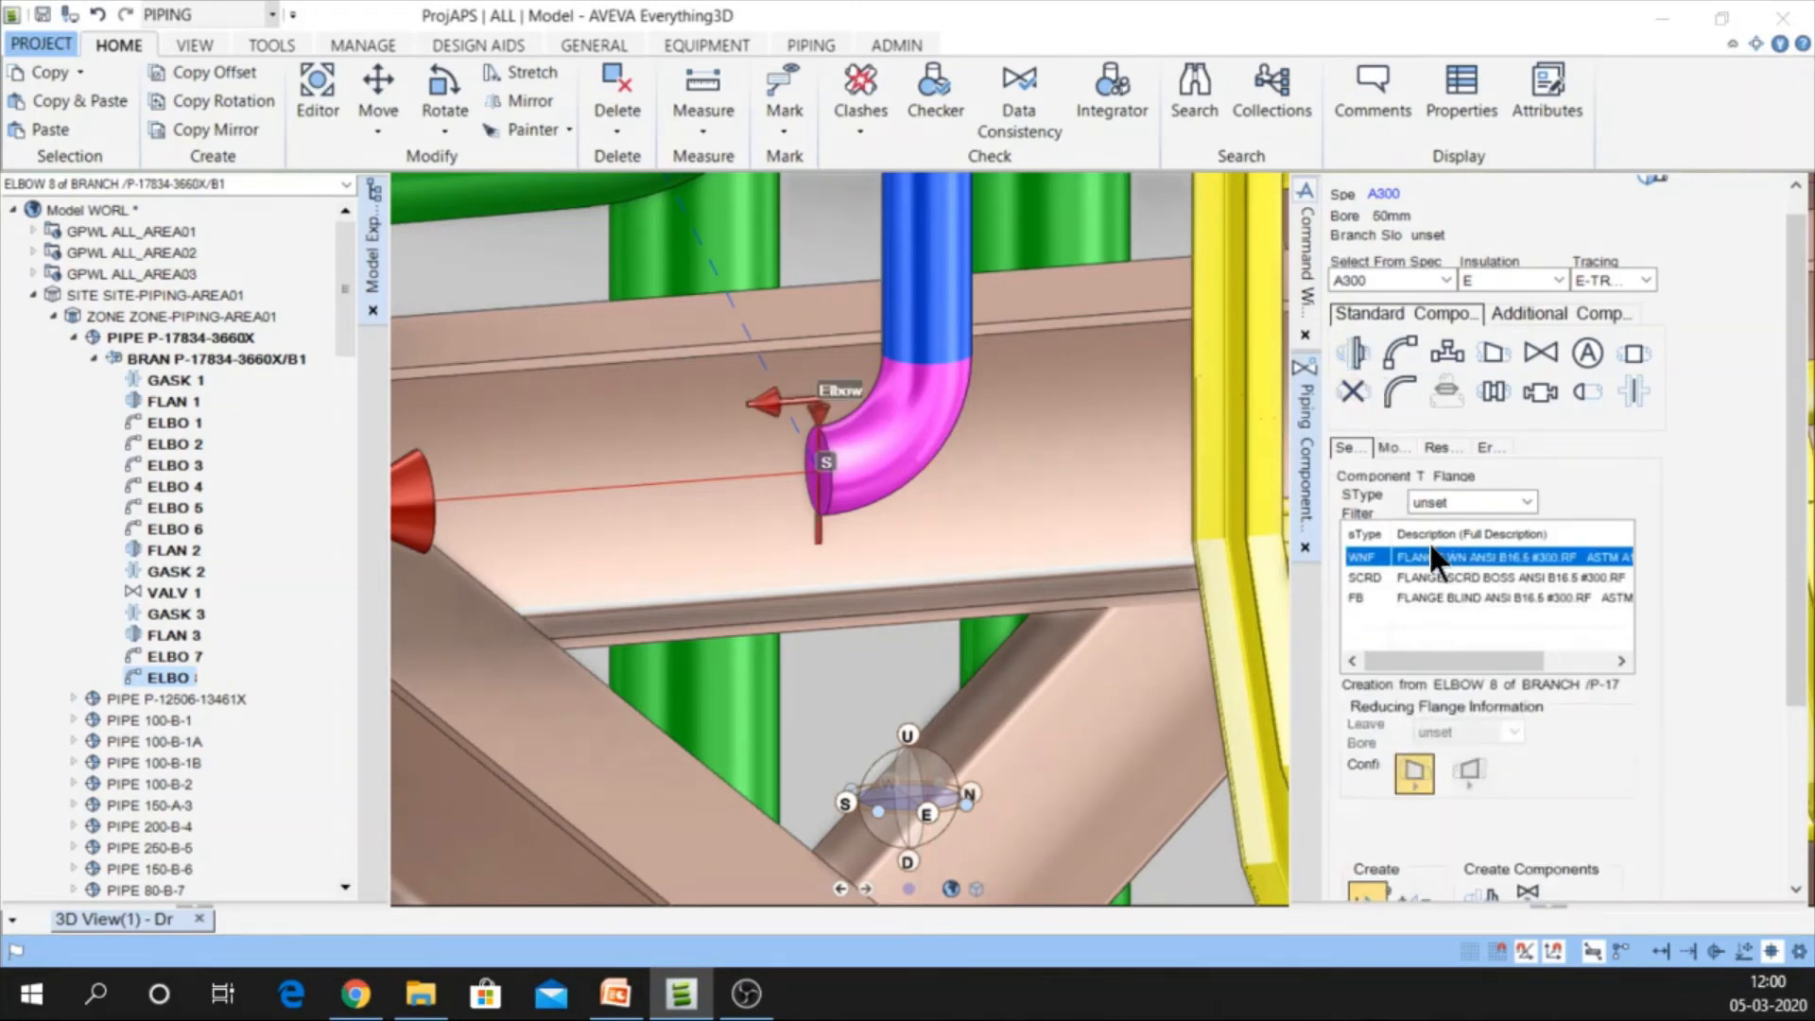
left_click(1478, 891)
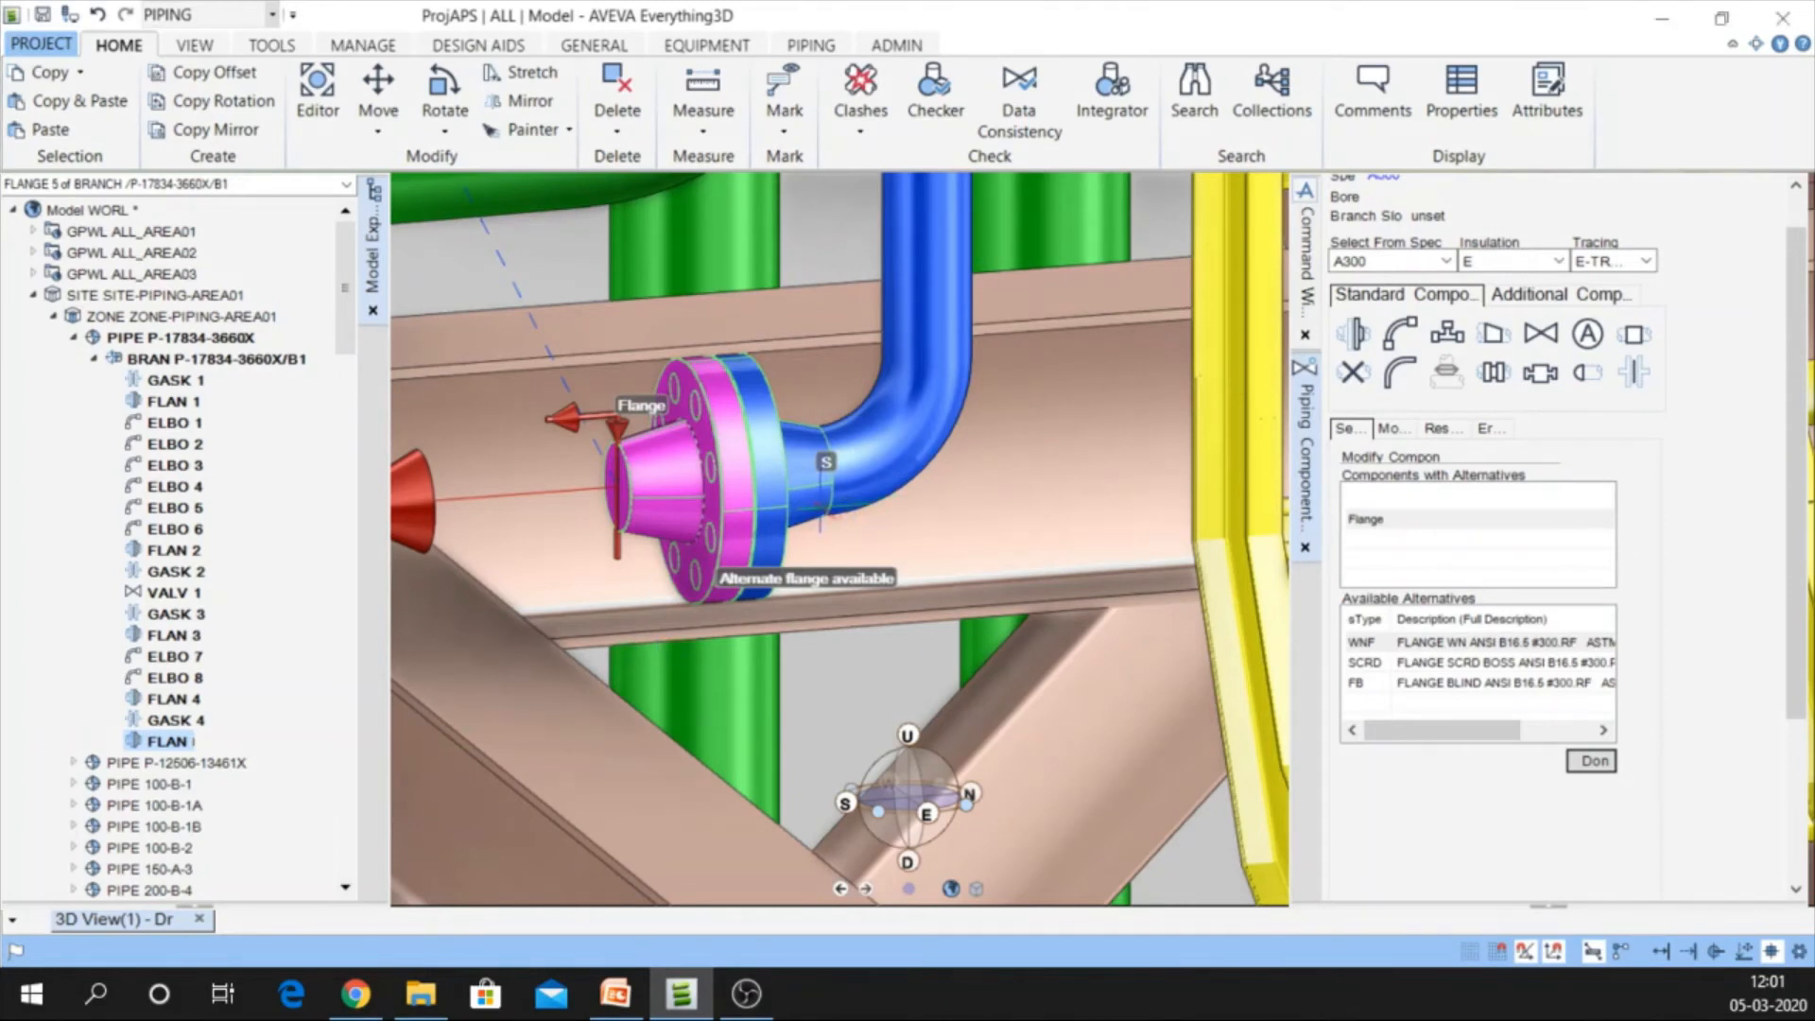
Try to position the first flange after the eighth elbow through a pick on the beam at the pipe rack's south end
left_click(818, 500)
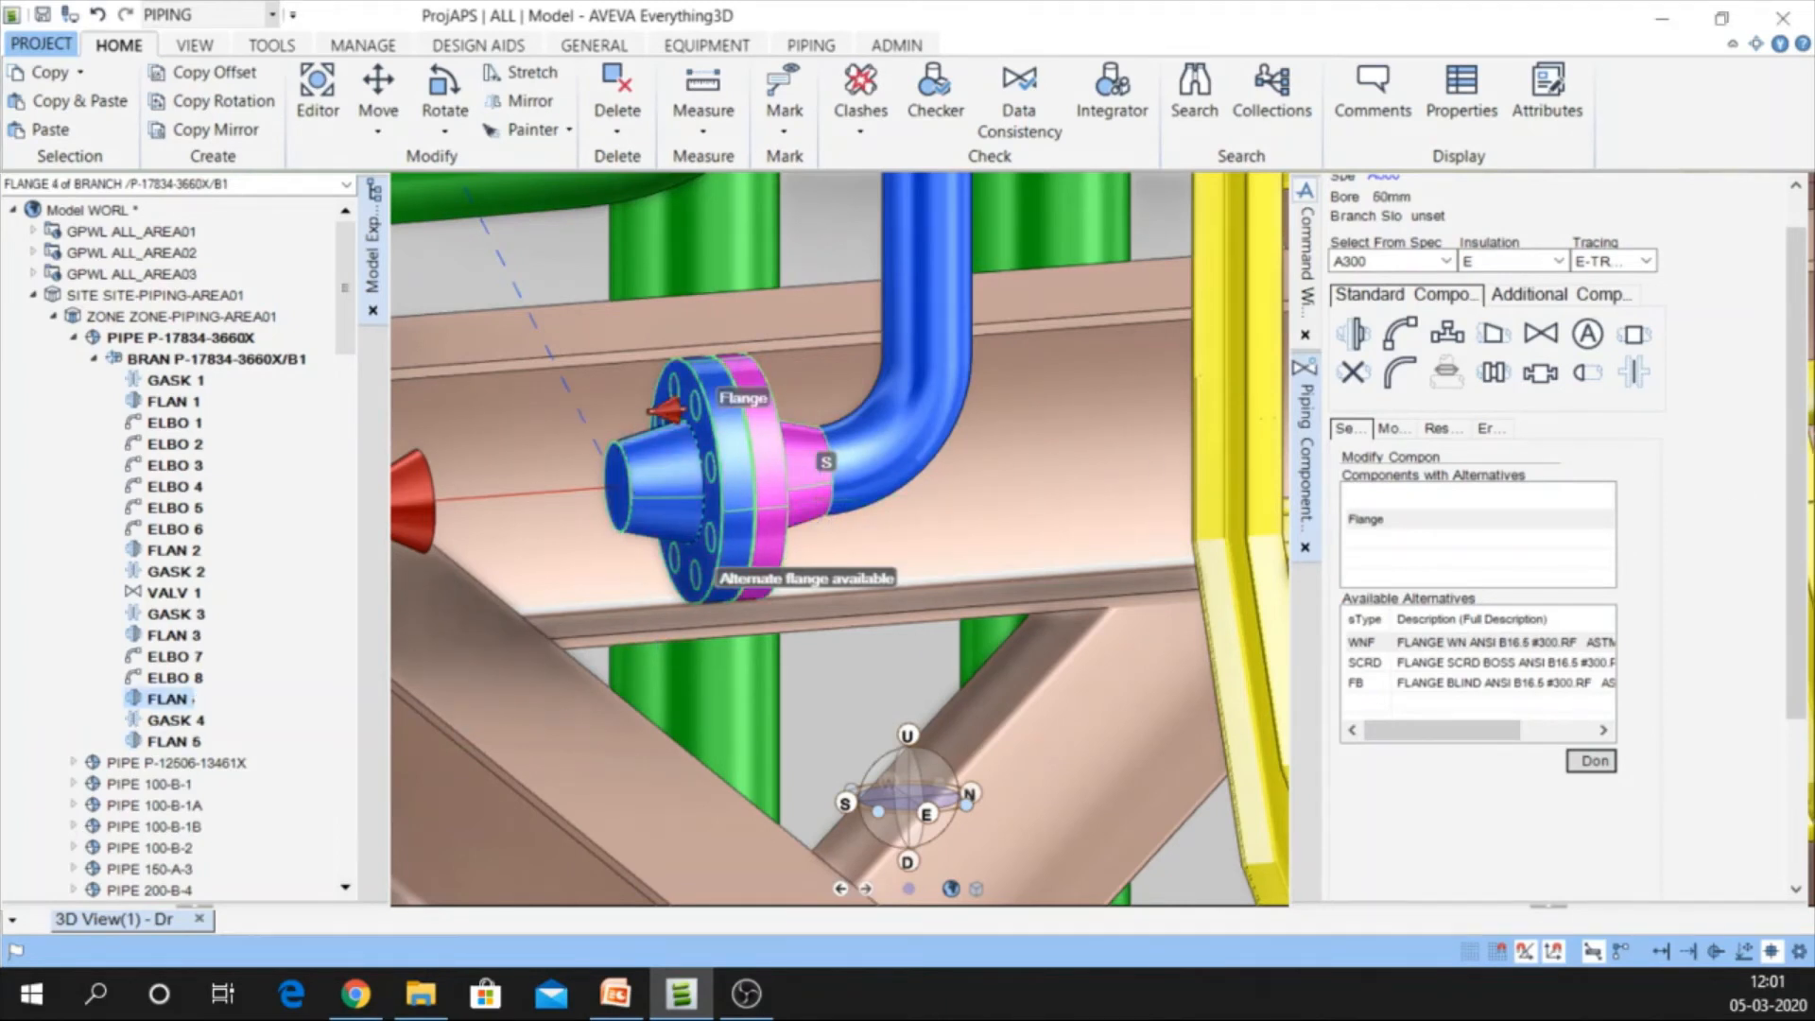
left_click(1392, 424)
scroll(1391, 420, "down", 3)
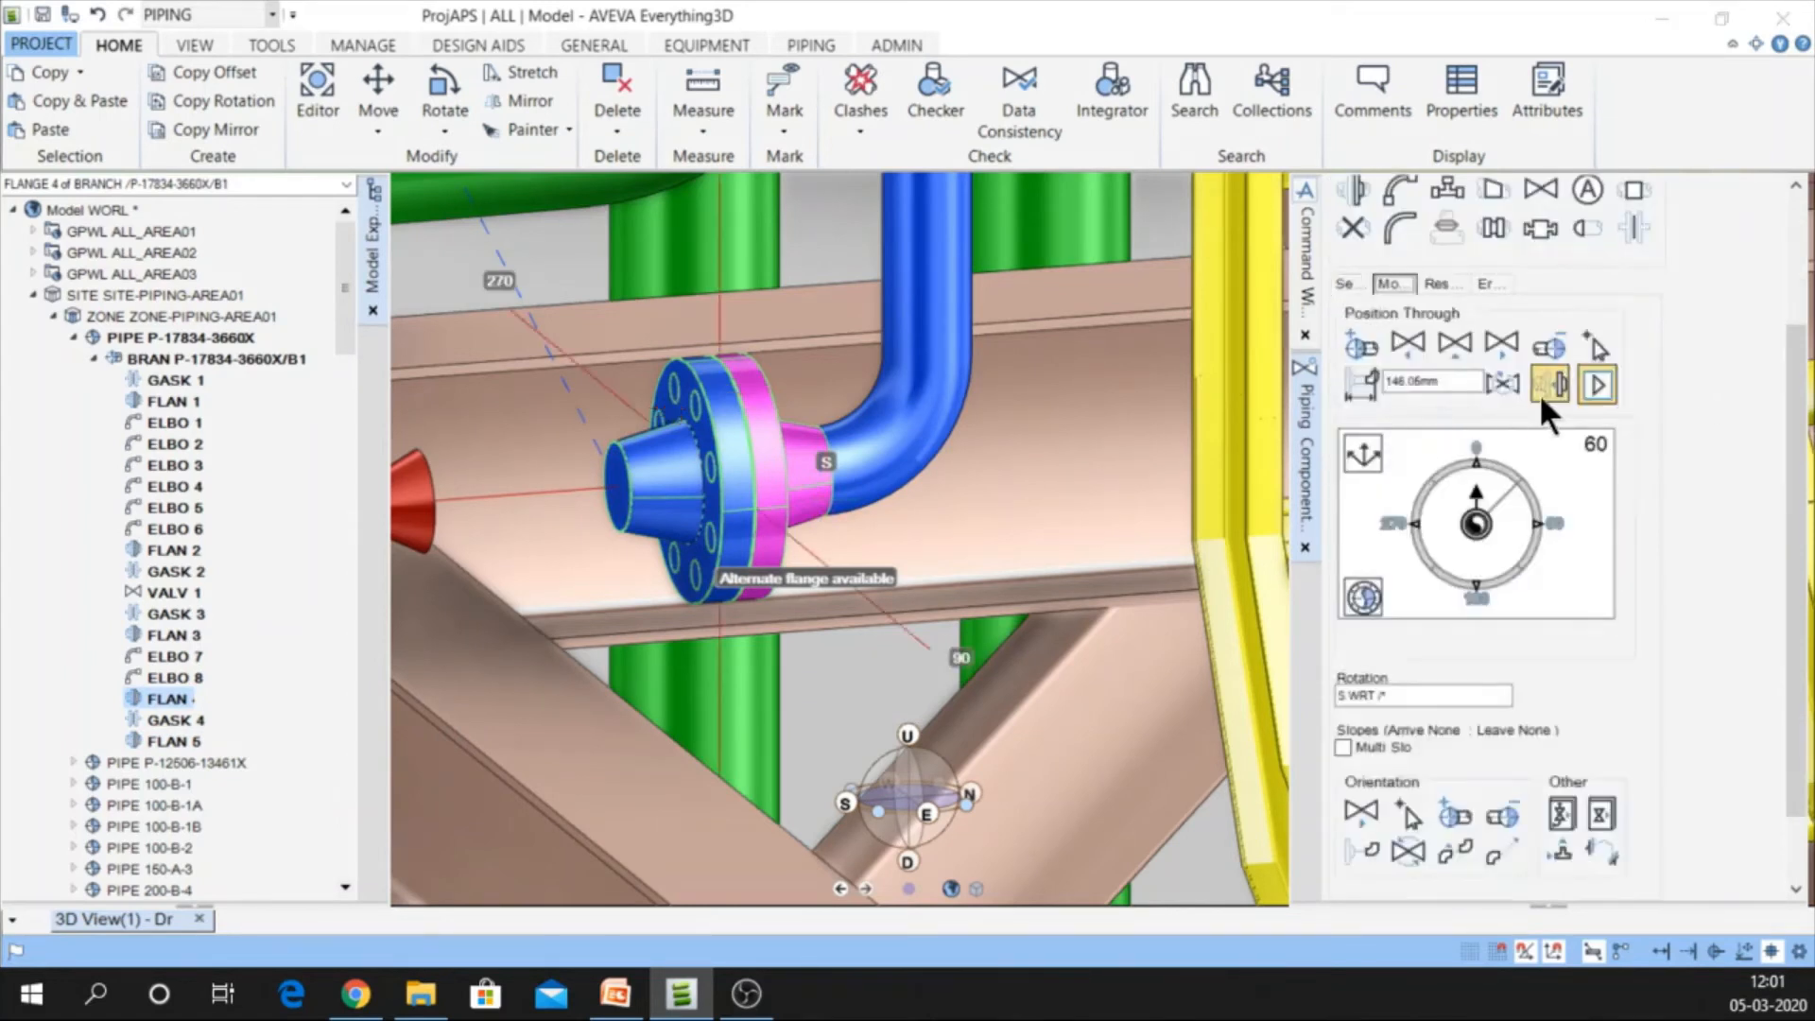
left_click(1591, 344)
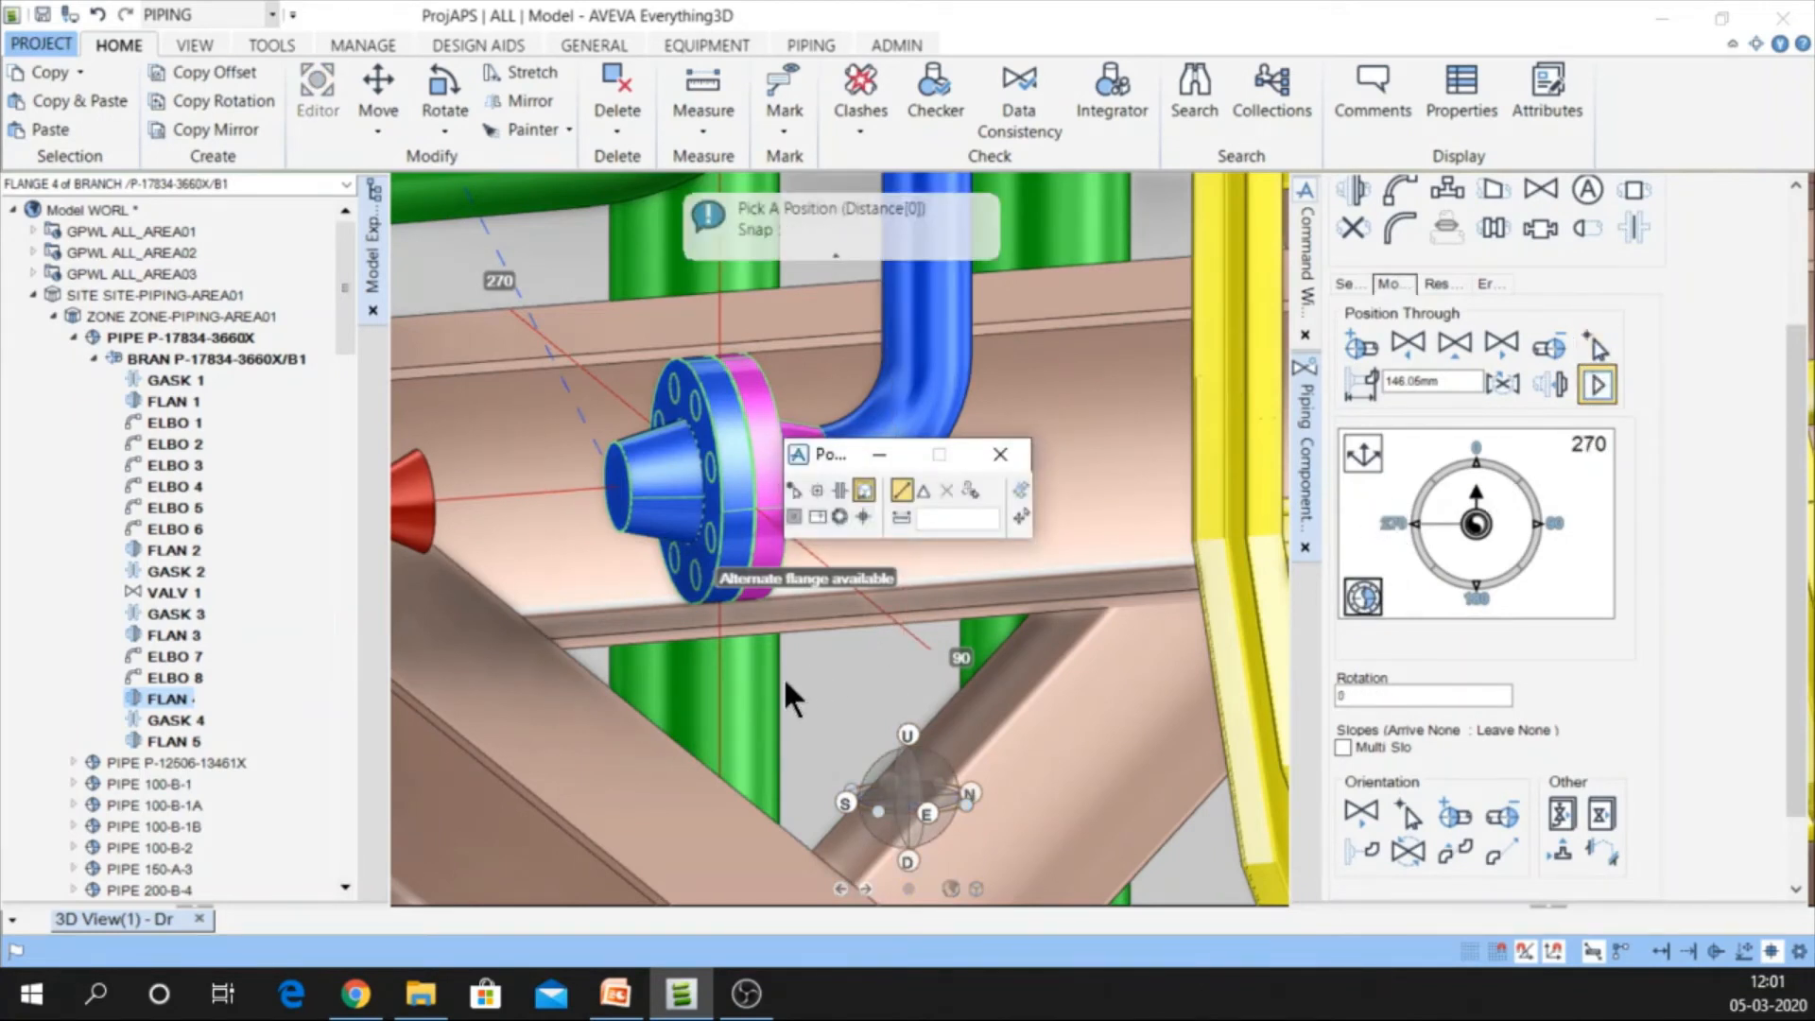
scroll(781, 618, "down", 4)
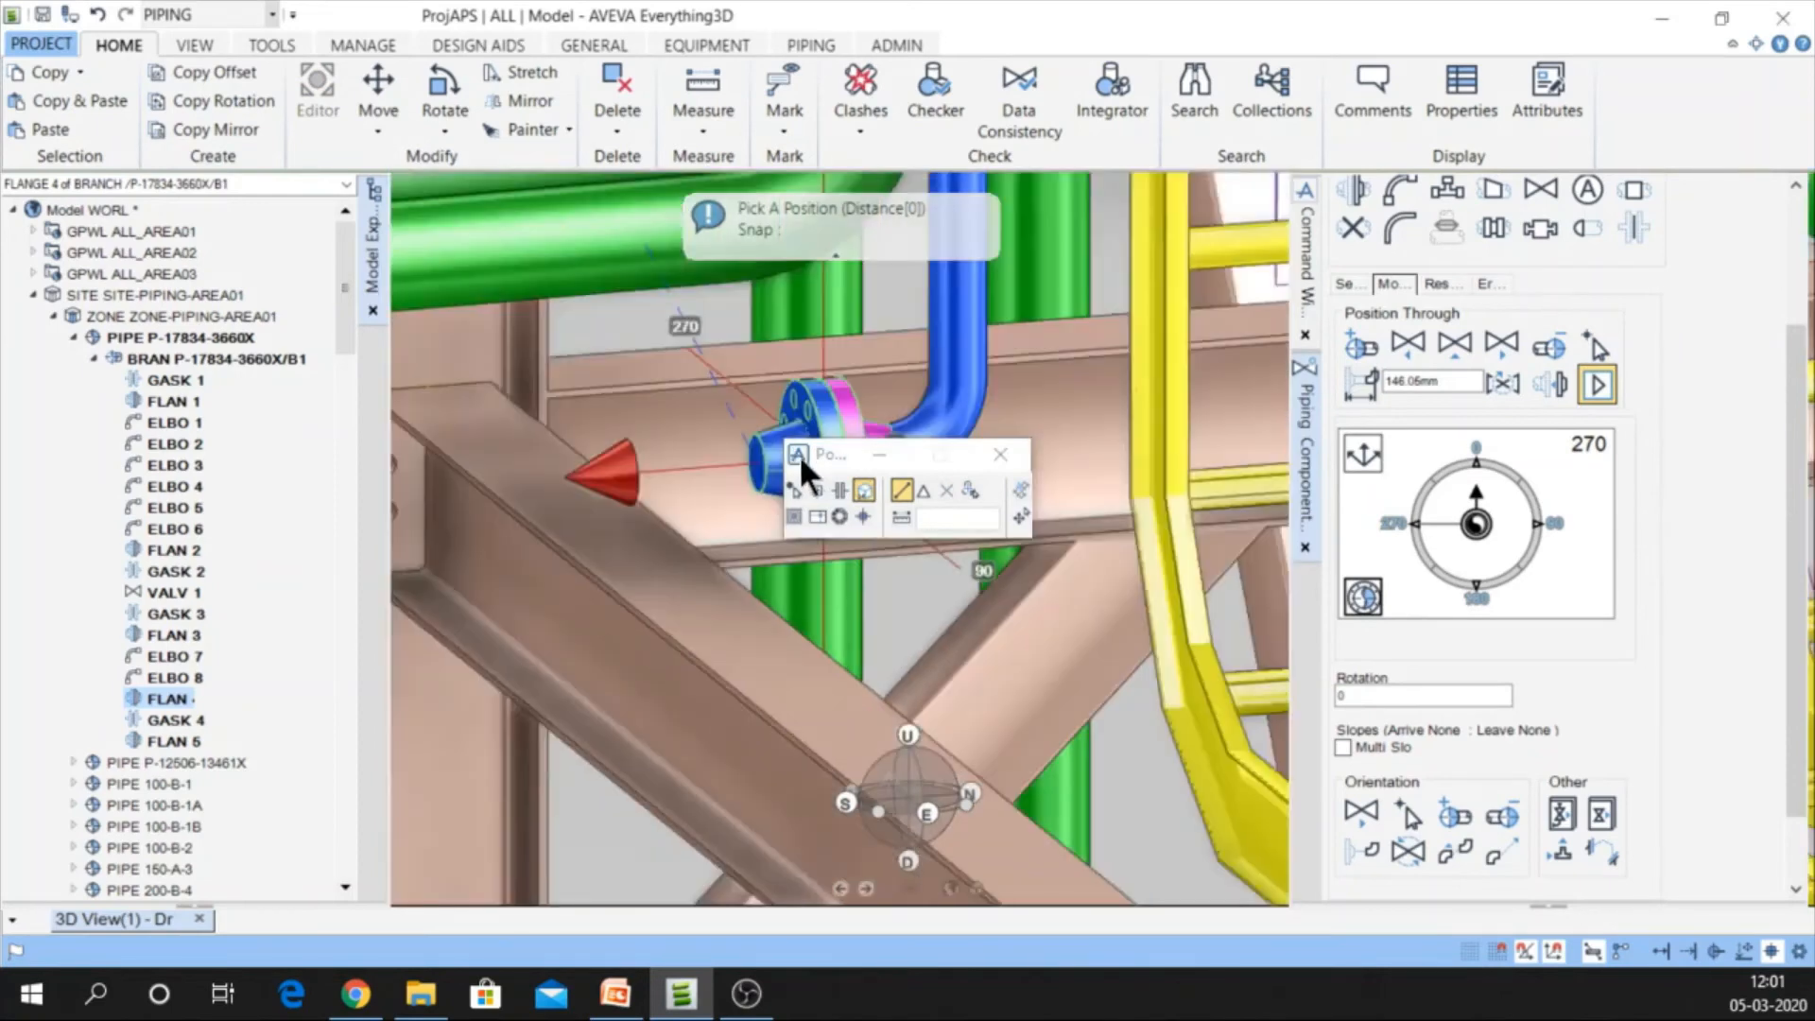
left_click(796, 482)
left_click(794, 483)
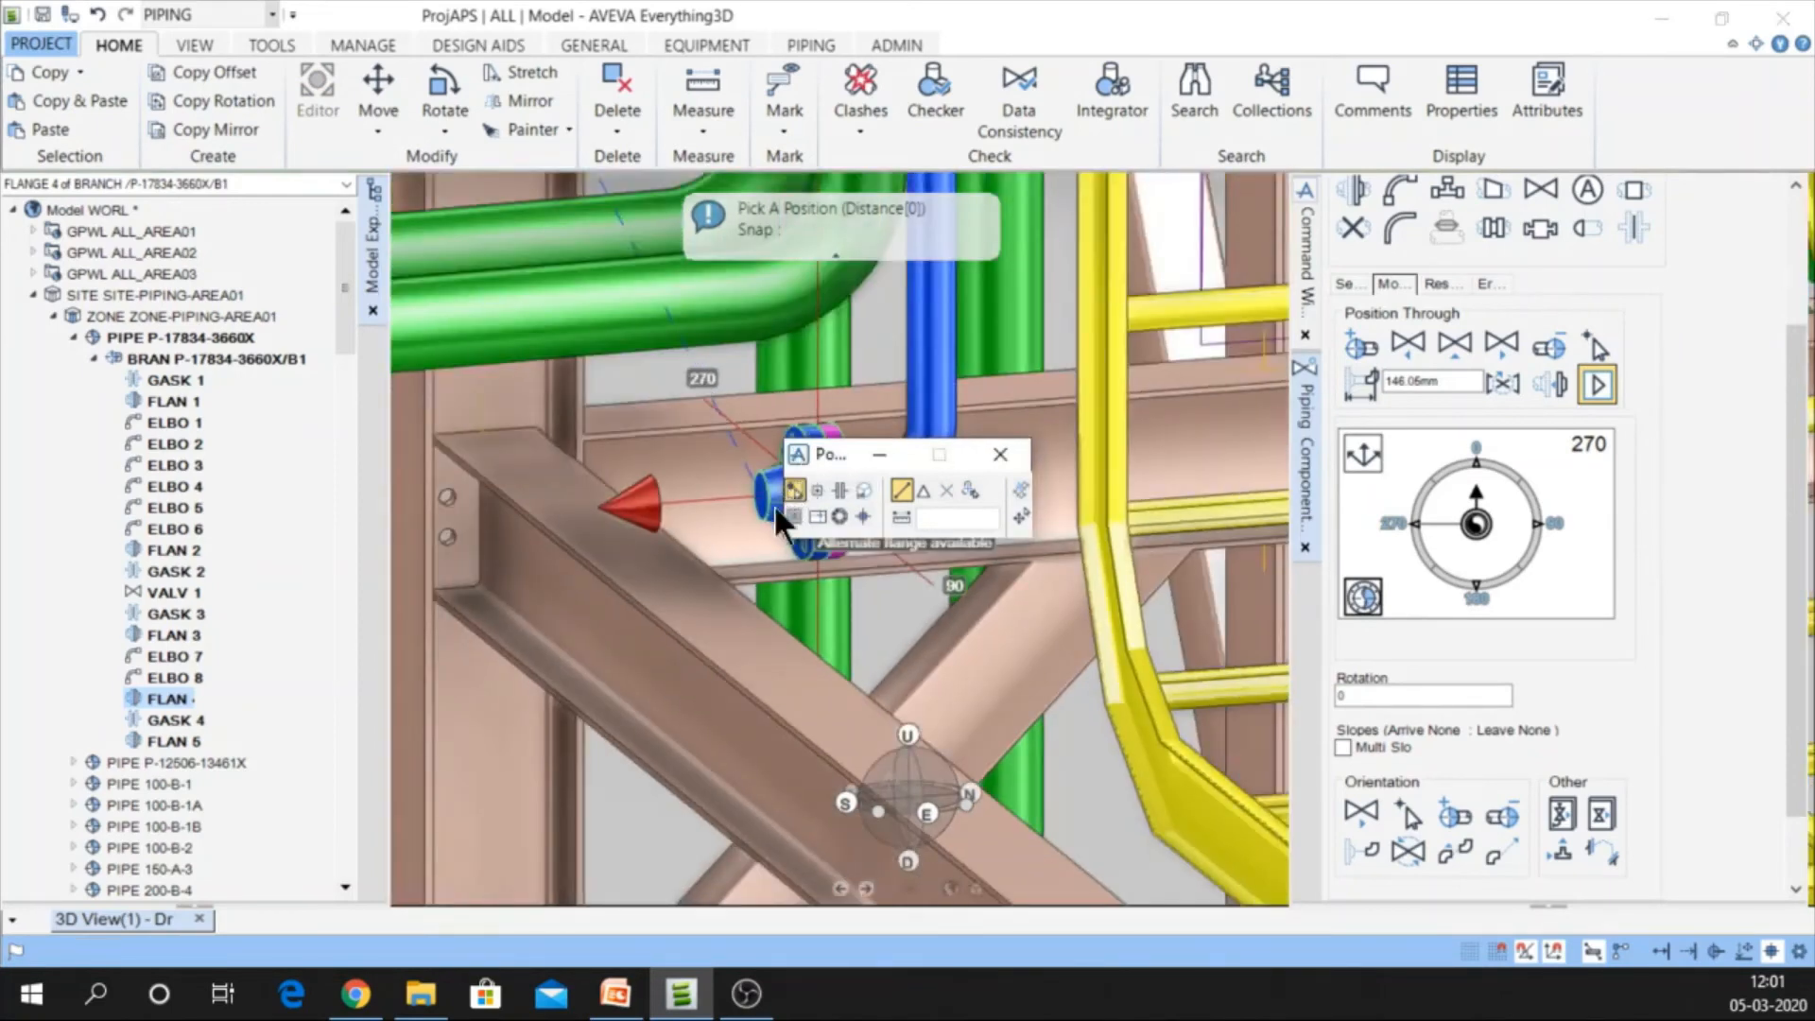
scroll(466, 558, "down", 5)
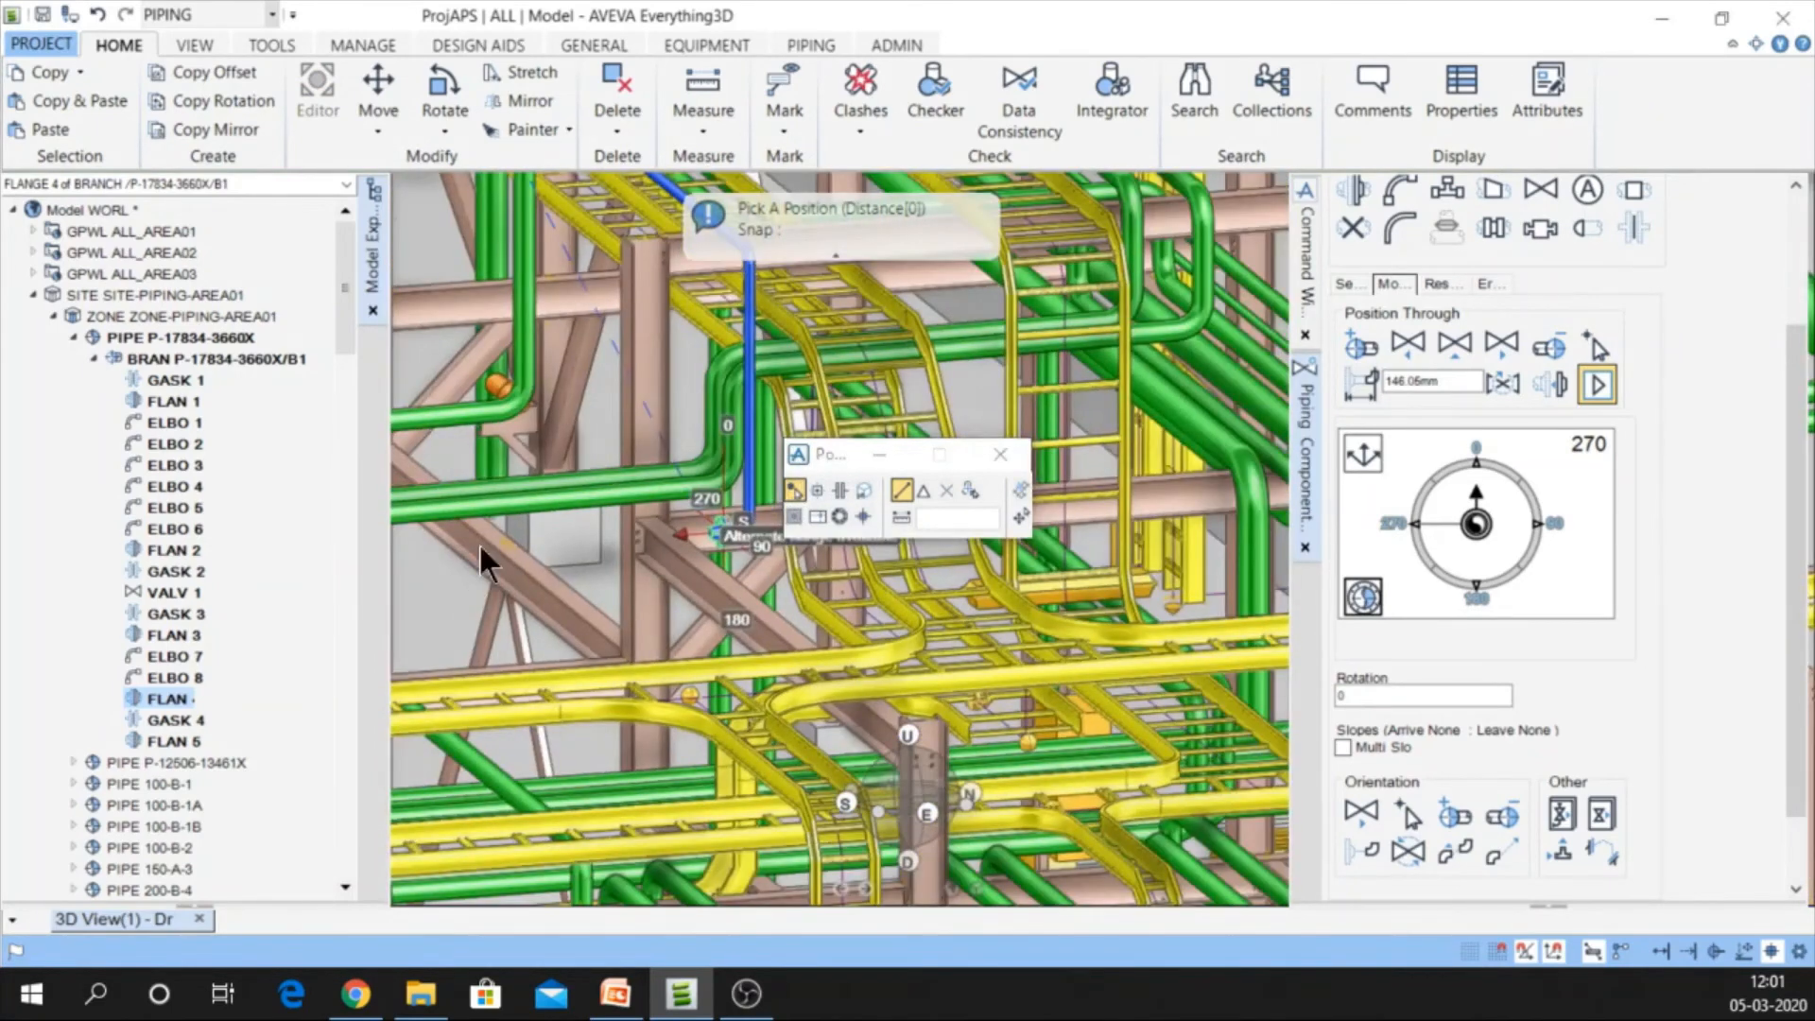
scroll(691, 522, "down", 10)
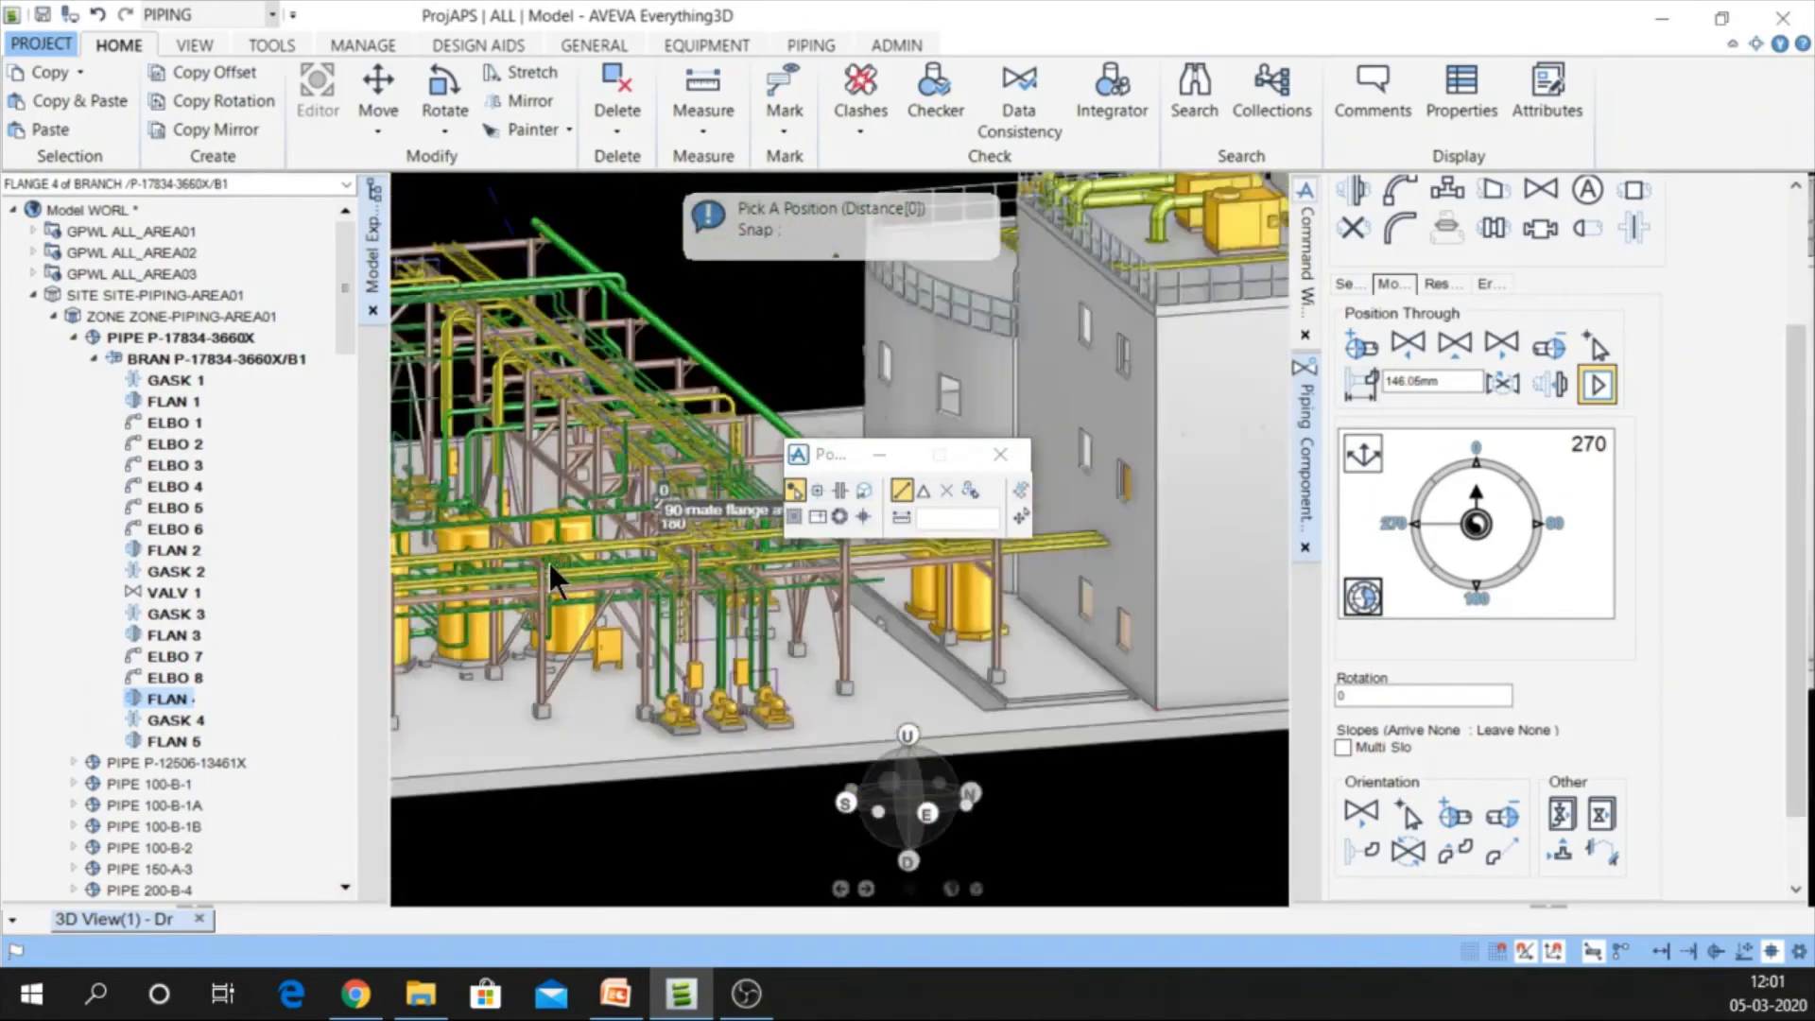
middle_click_drag(535, 578, 1050, 500)
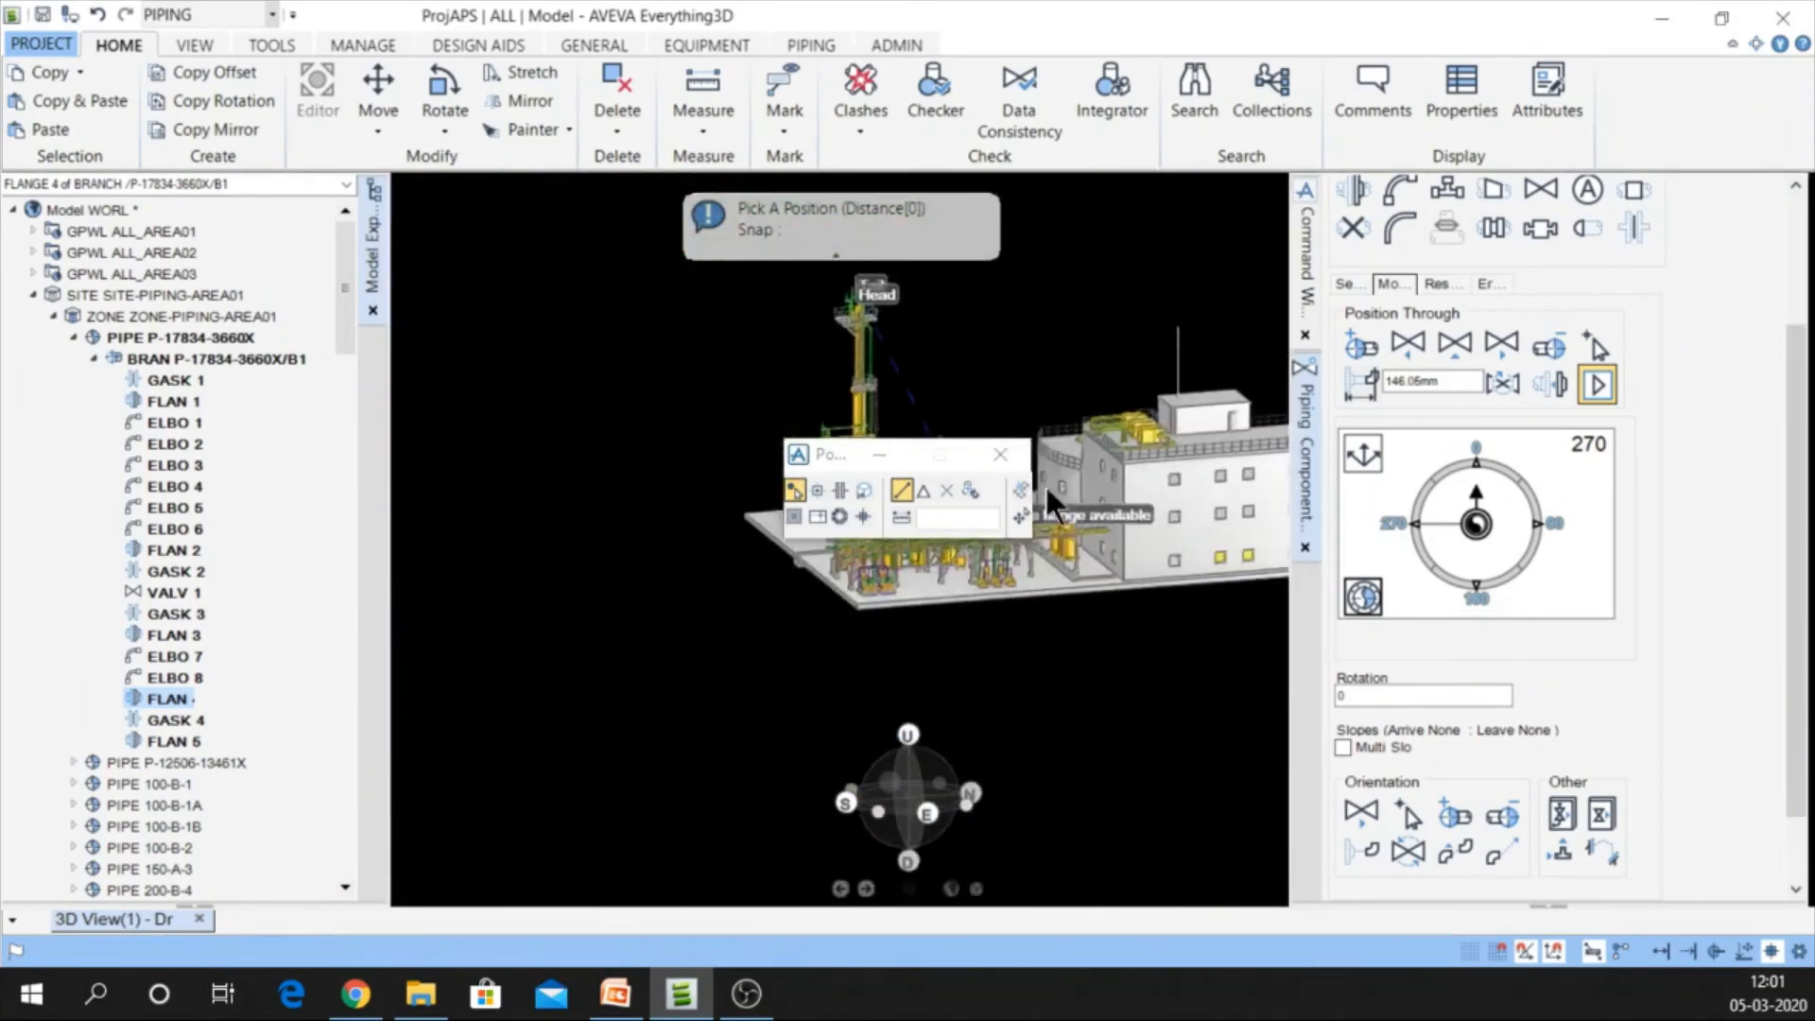
left_click_drag(833, 444, 646, 340)
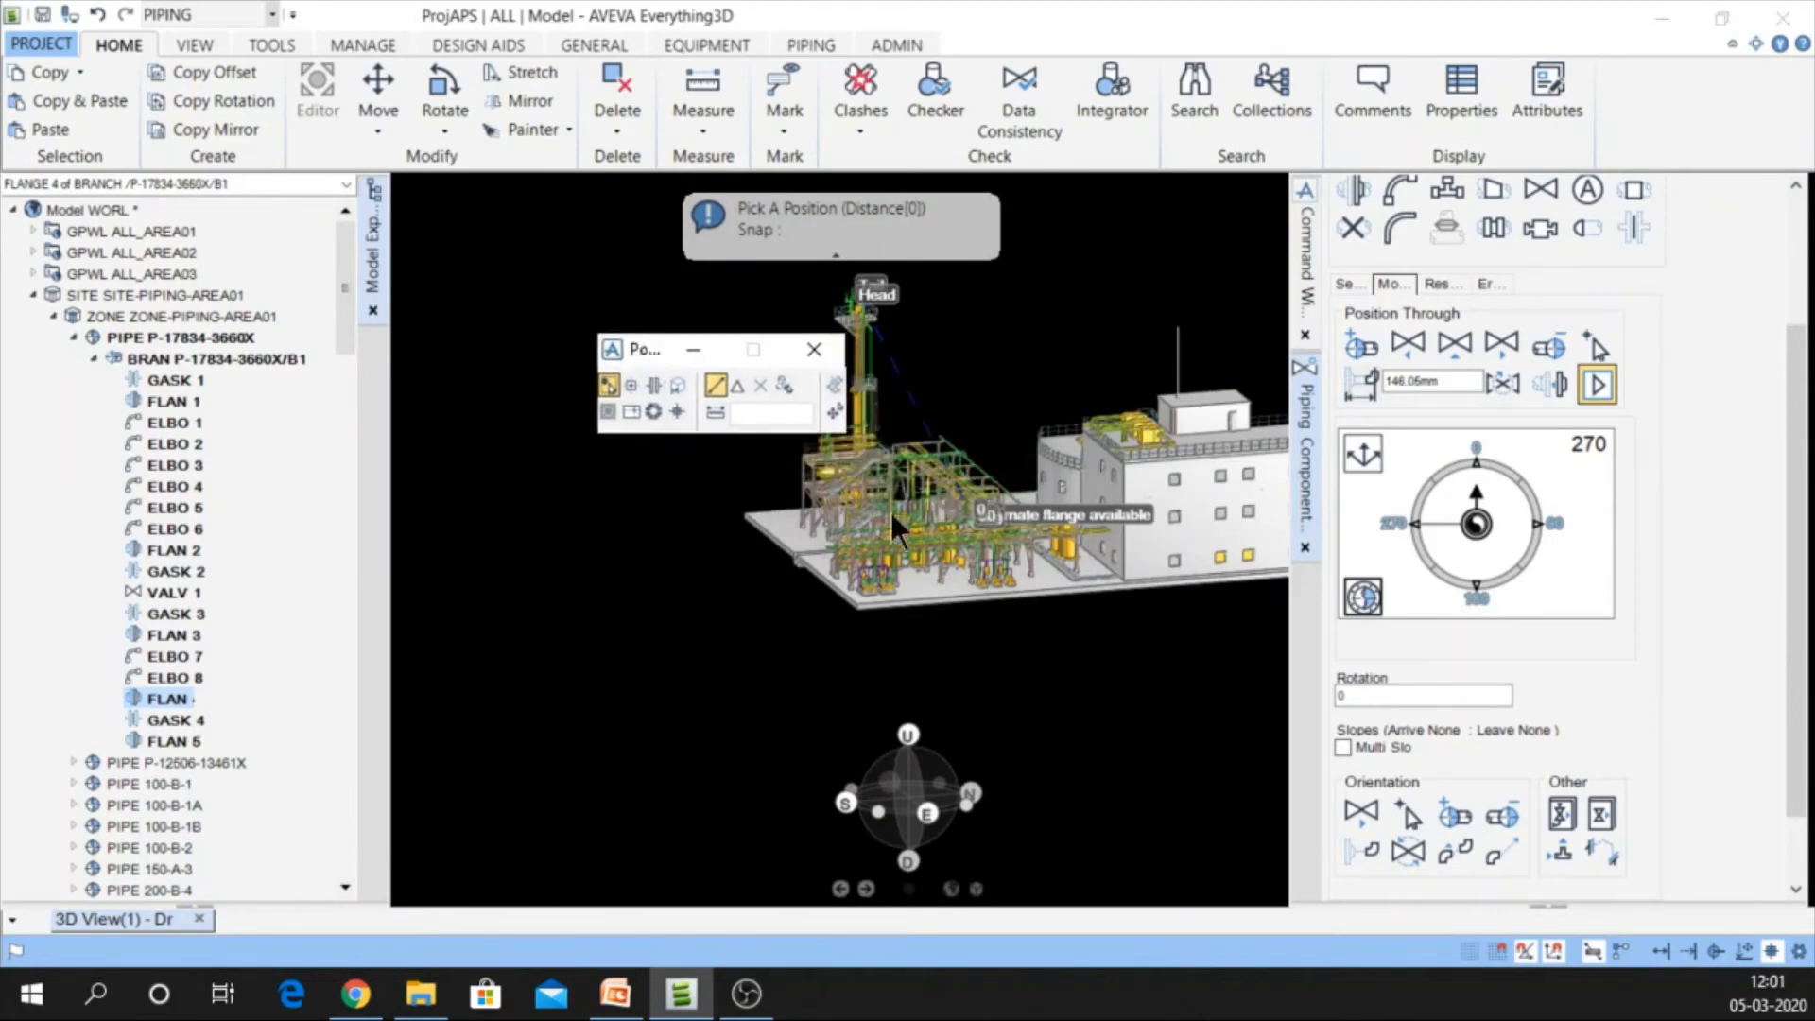
scroll(863, 546, "up", 10)
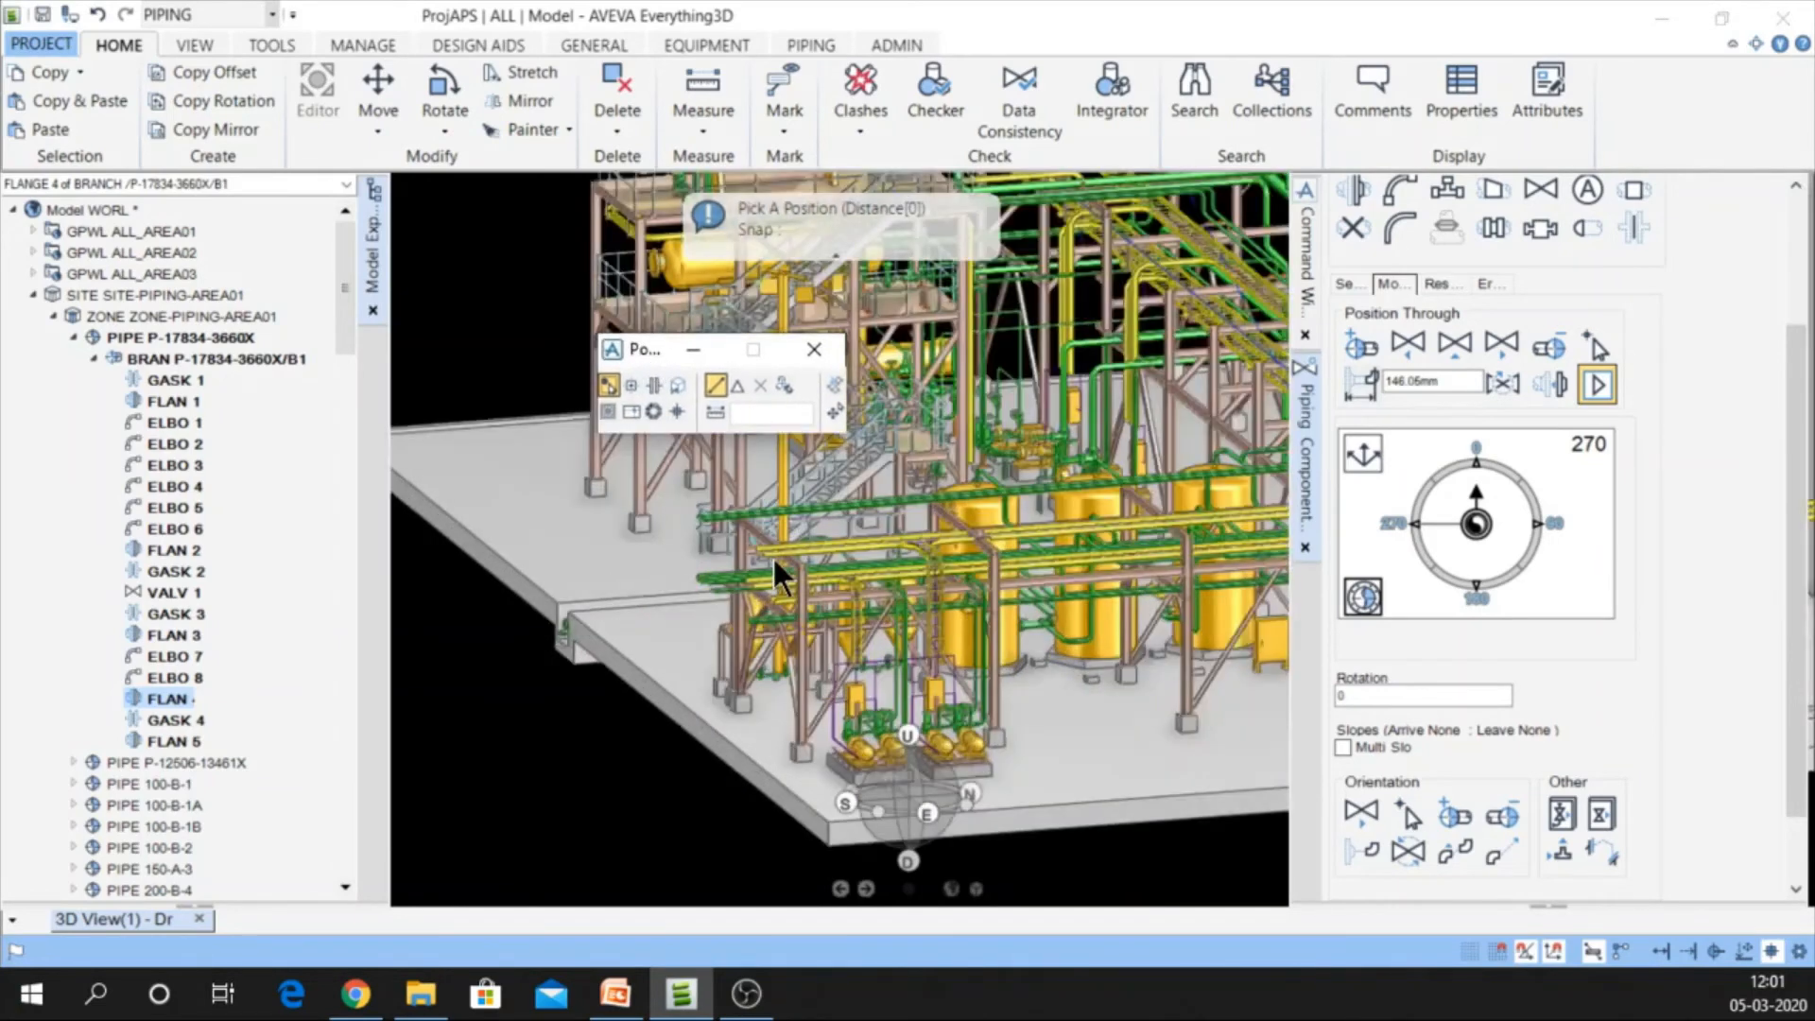
scroll(722, 507, "up", 3)
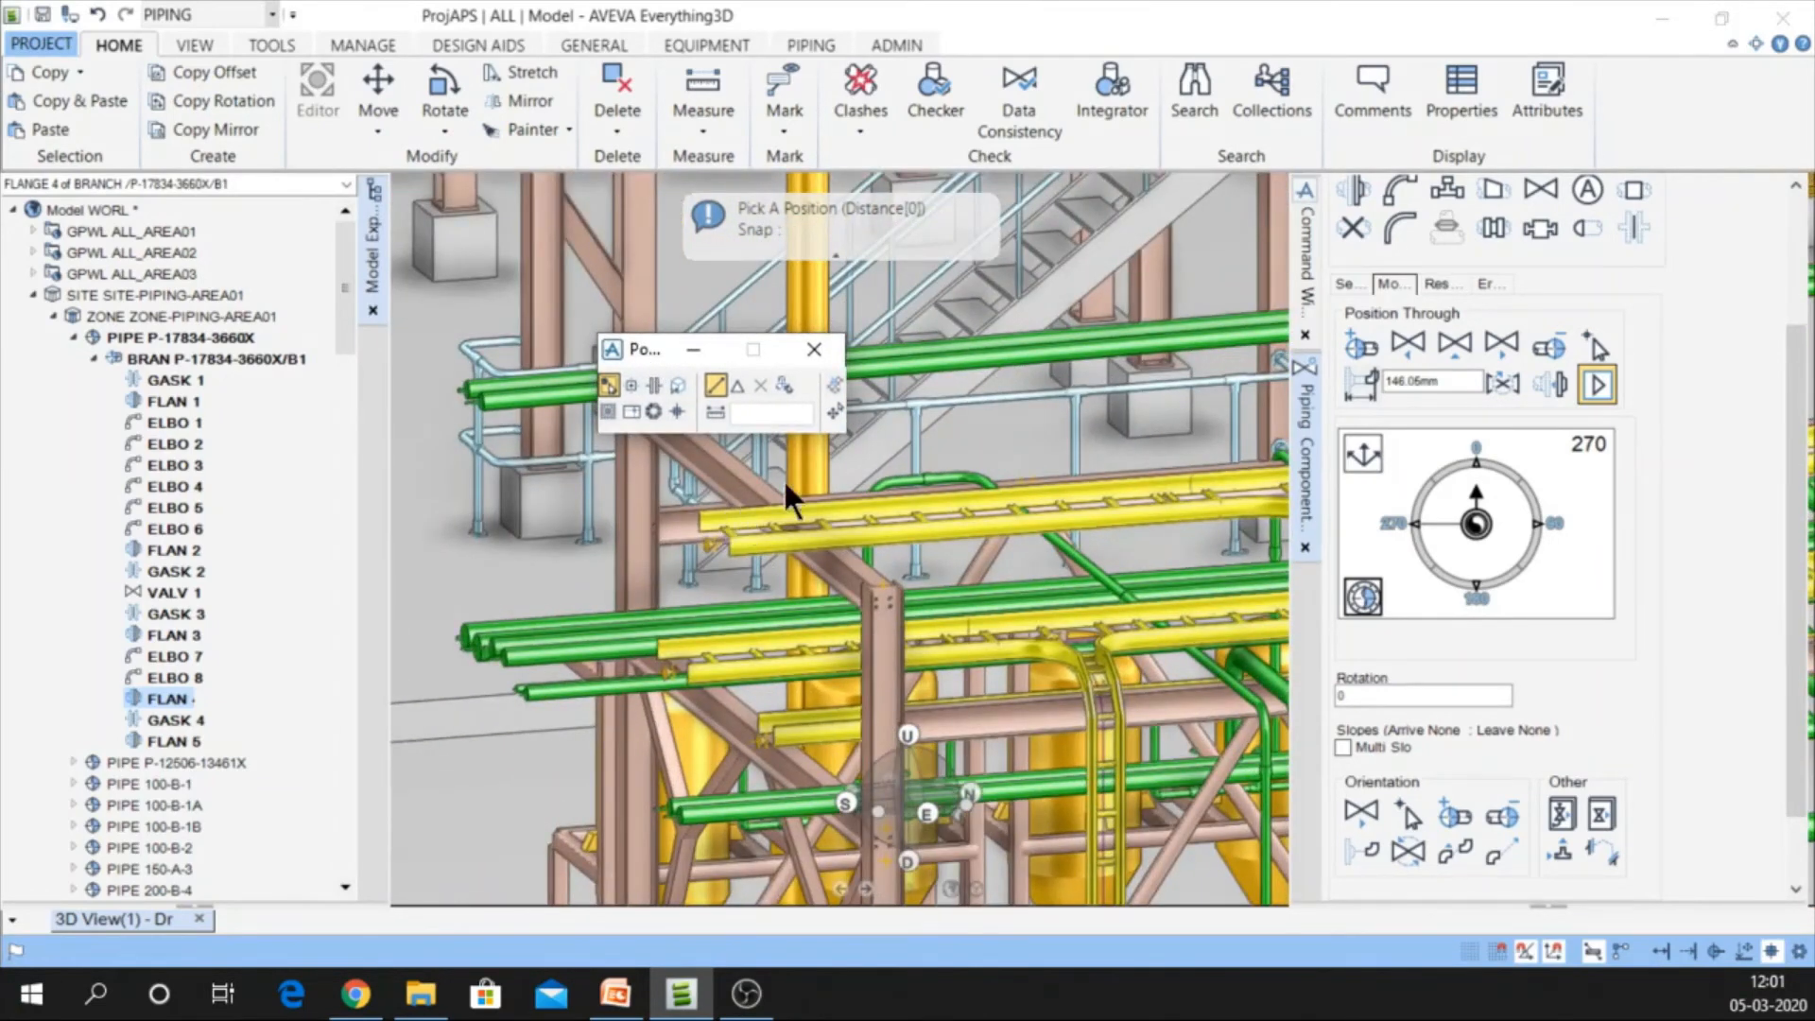
left_click(736, 484)
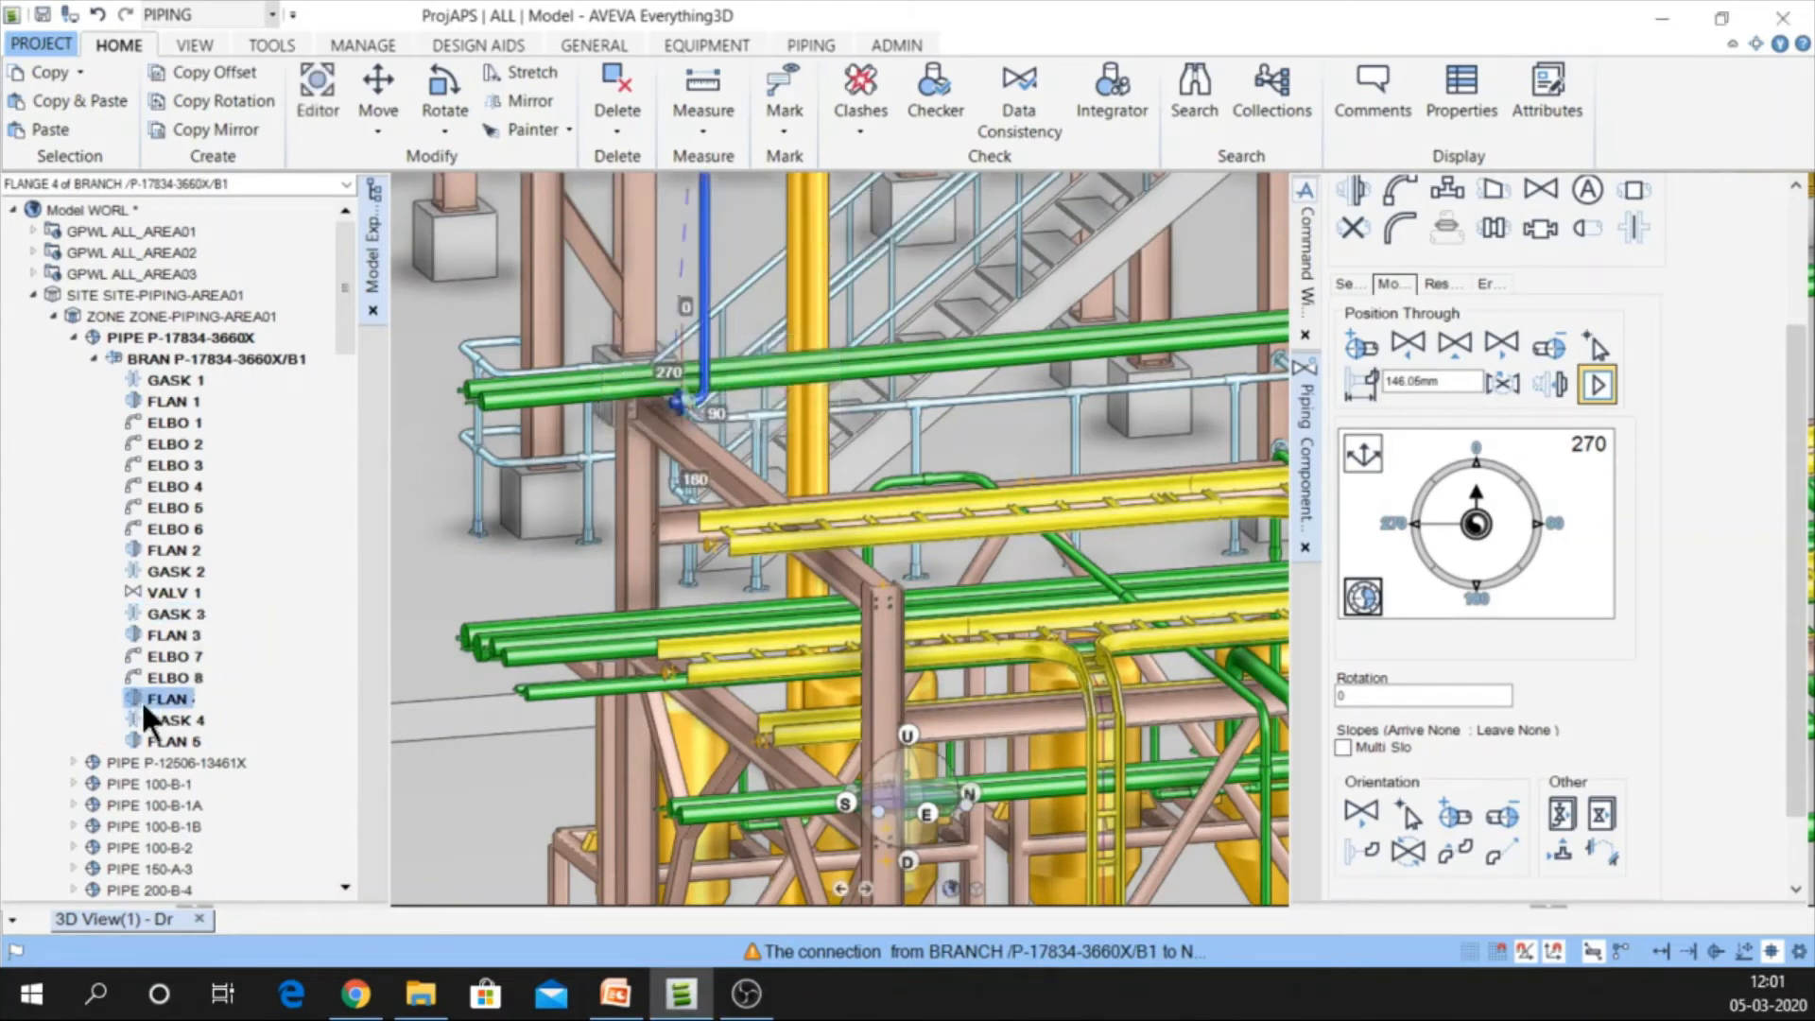
Abandon the repeated position pick and undo the repositioning of the first flange after the eighth elbow
left_click(1596, 344)
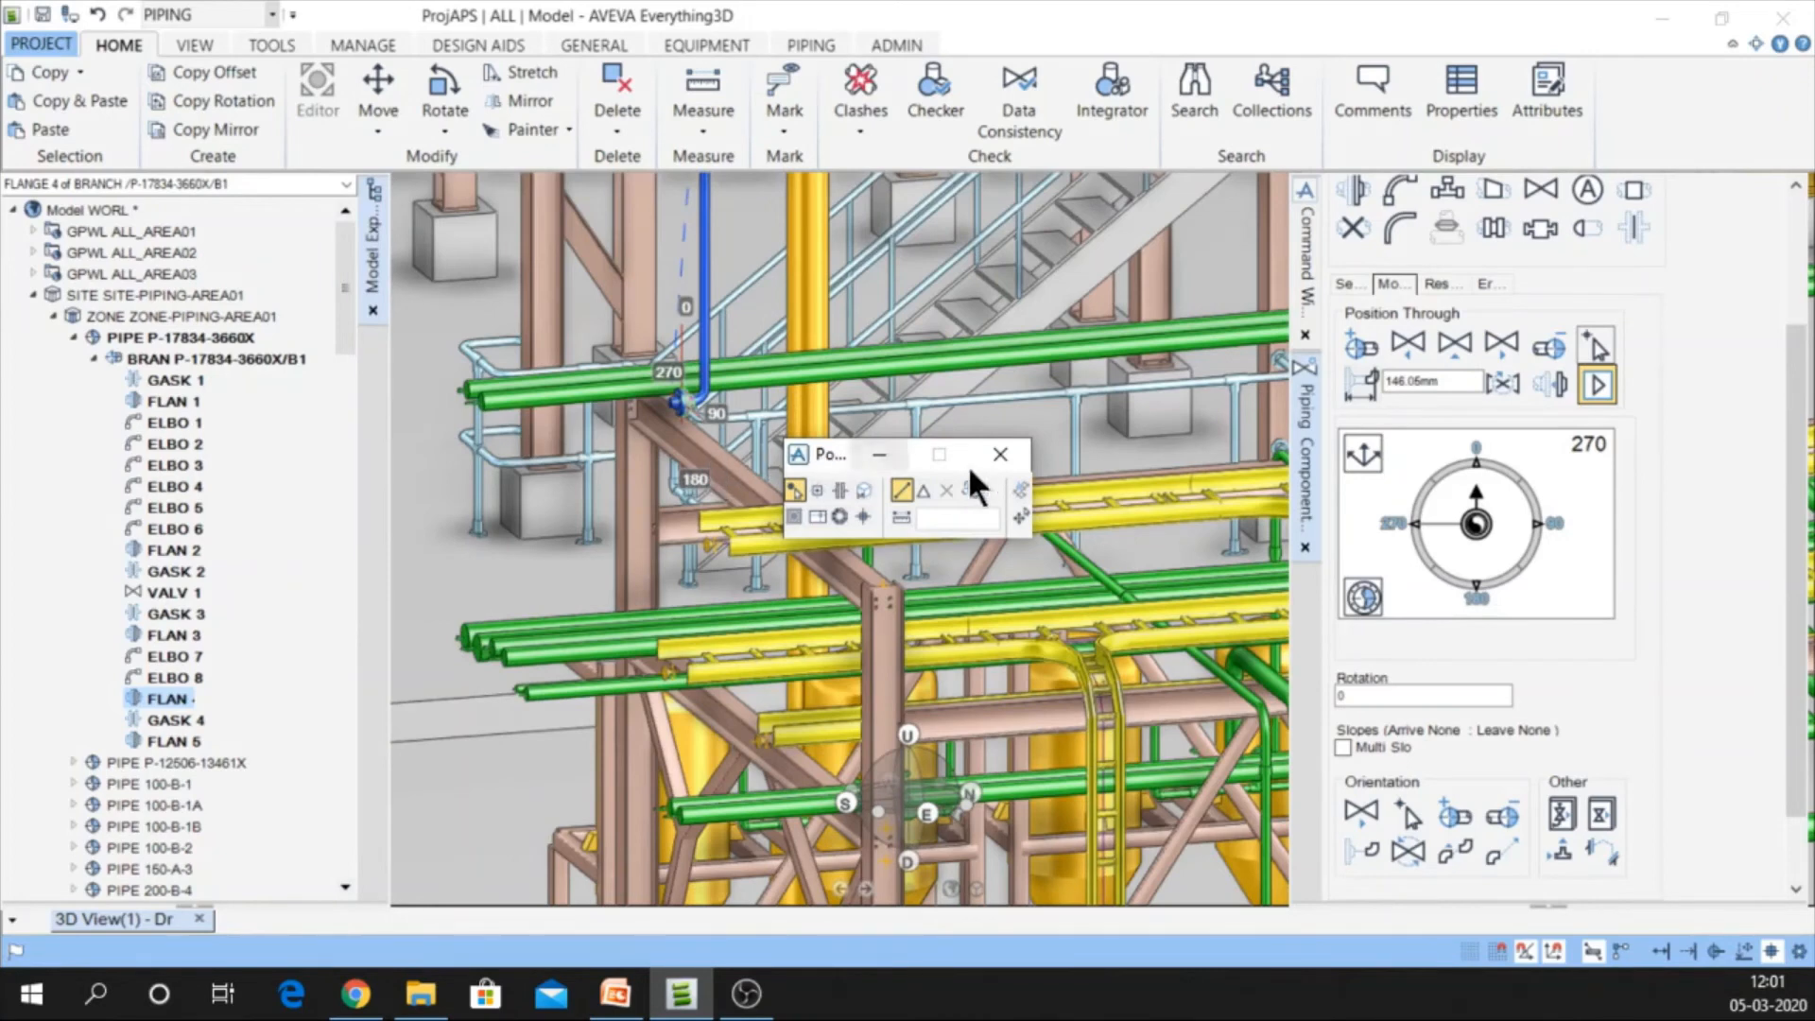
scroll(884, 402, "down", 5)
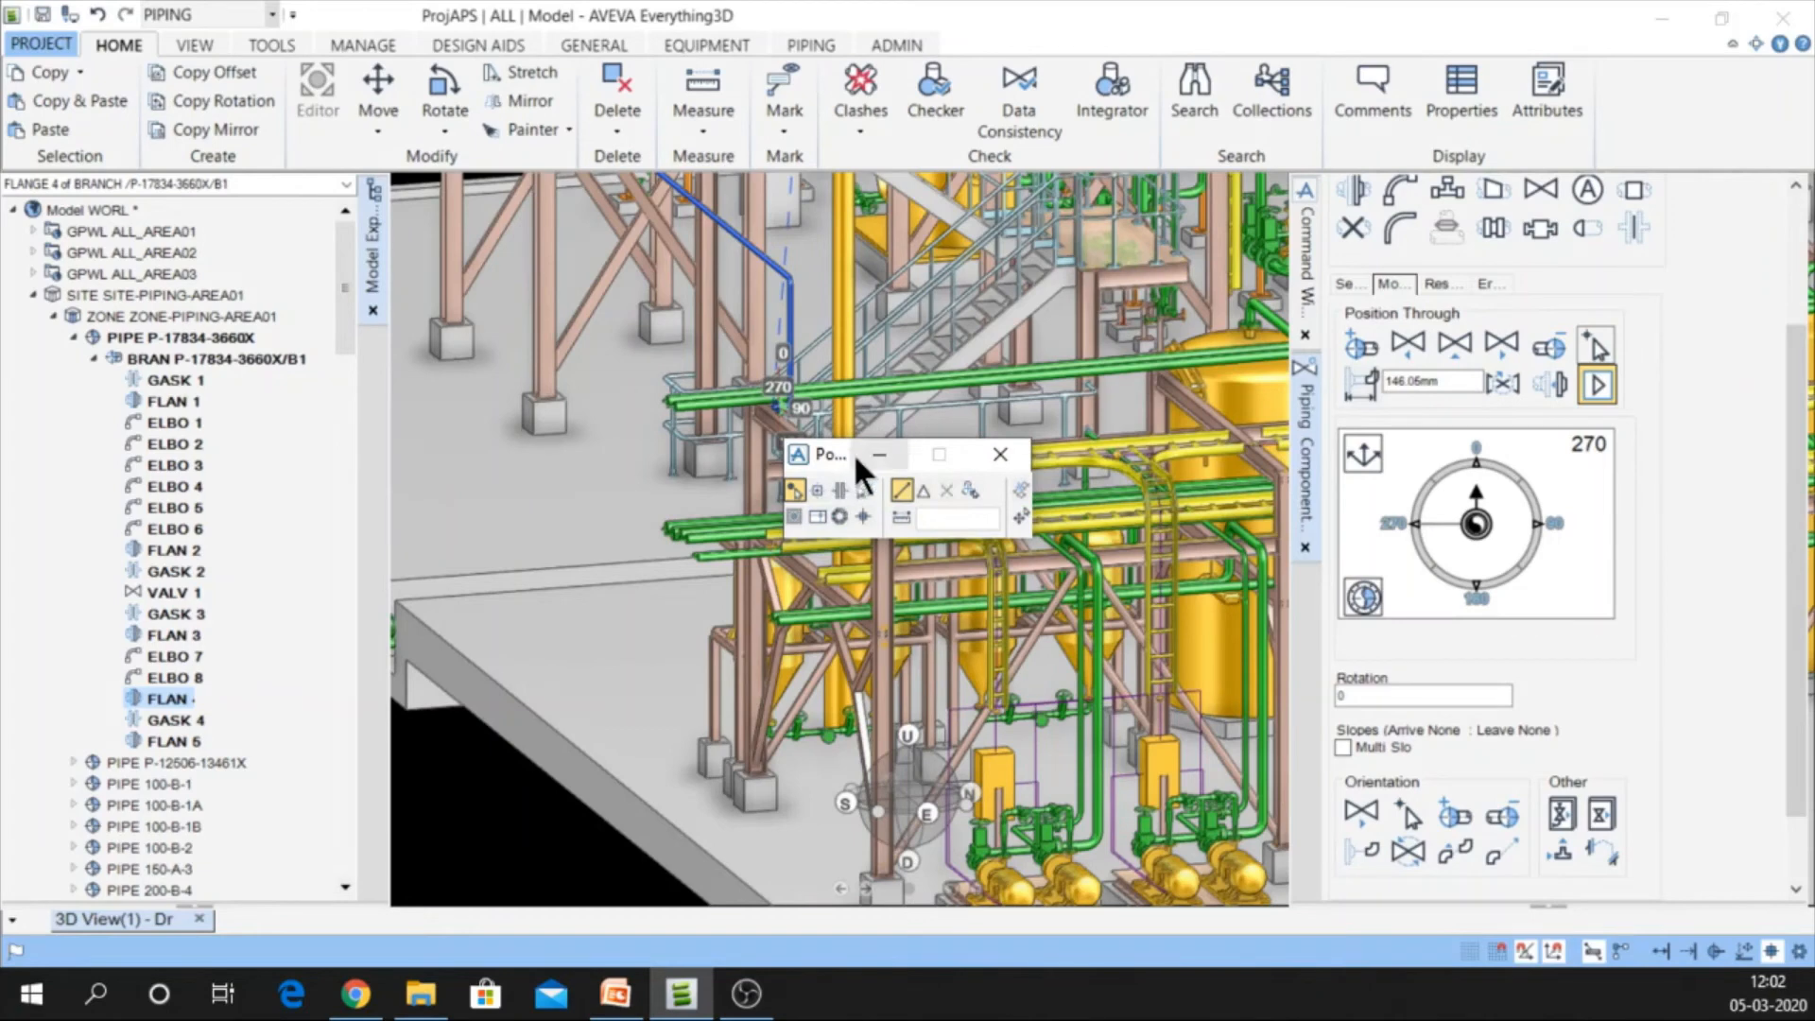
left_click_drag(821, 457, 874, 480)
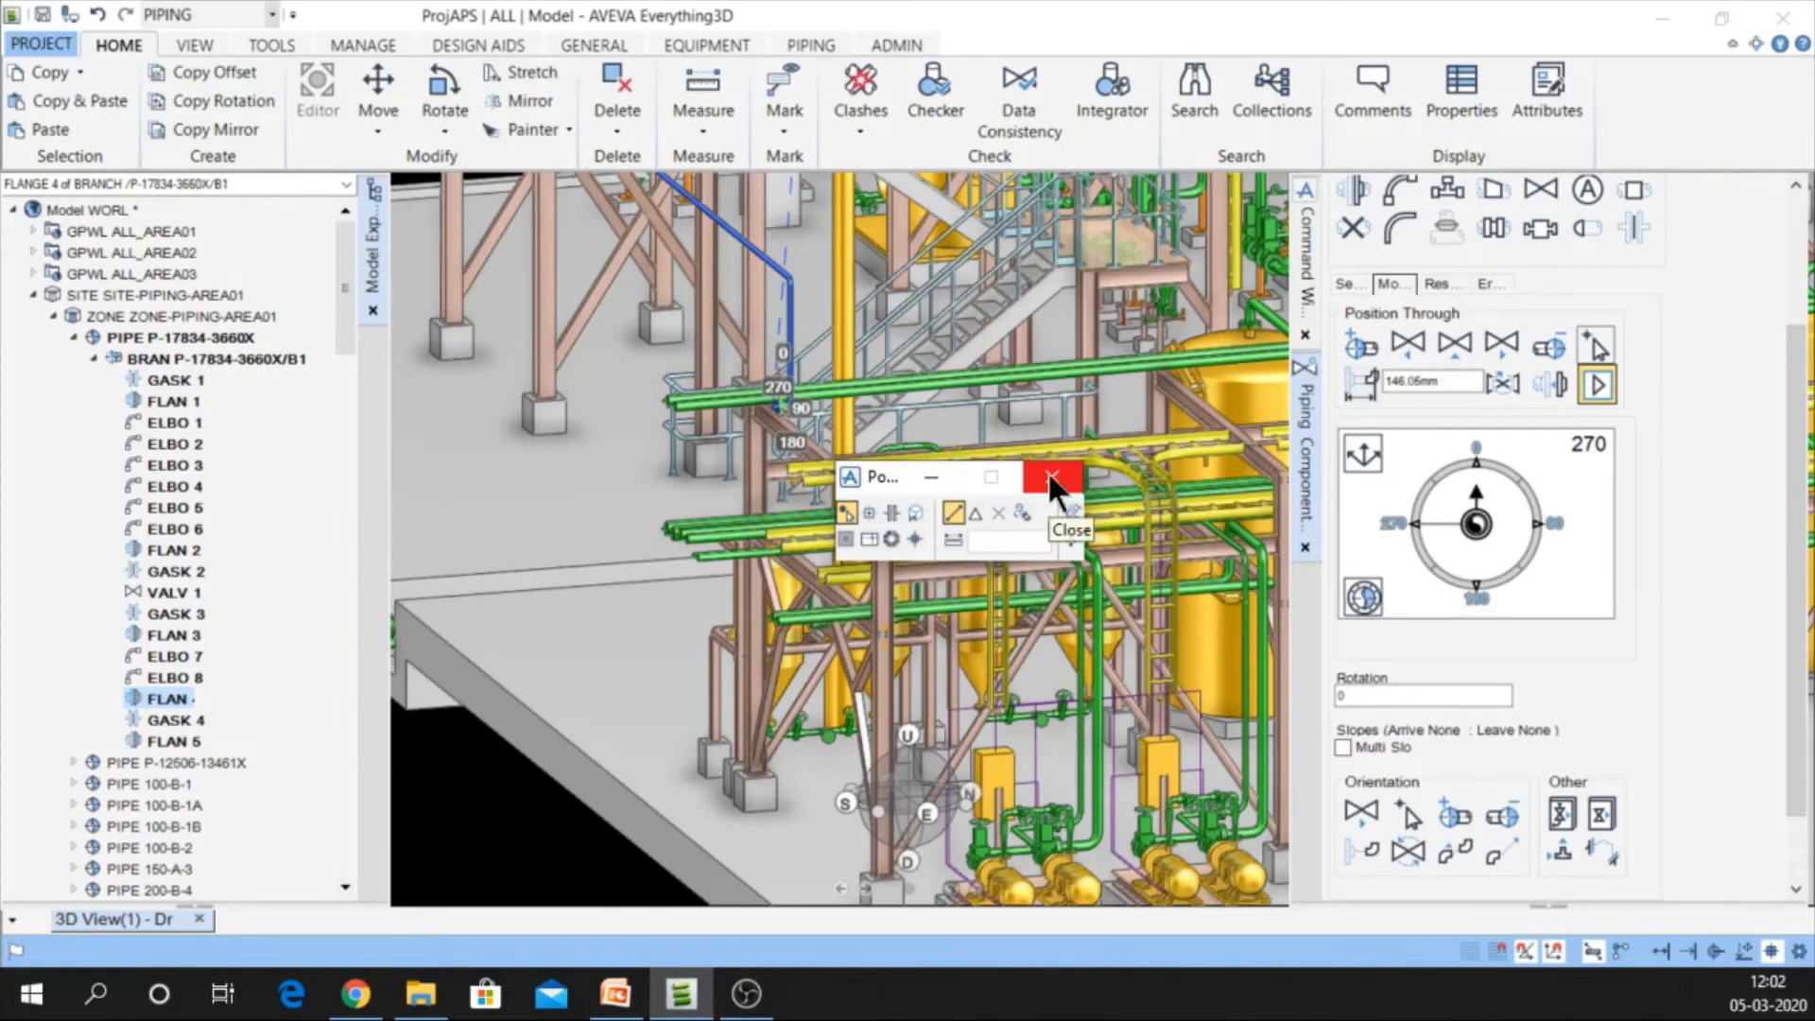
left_click(1598, 388)
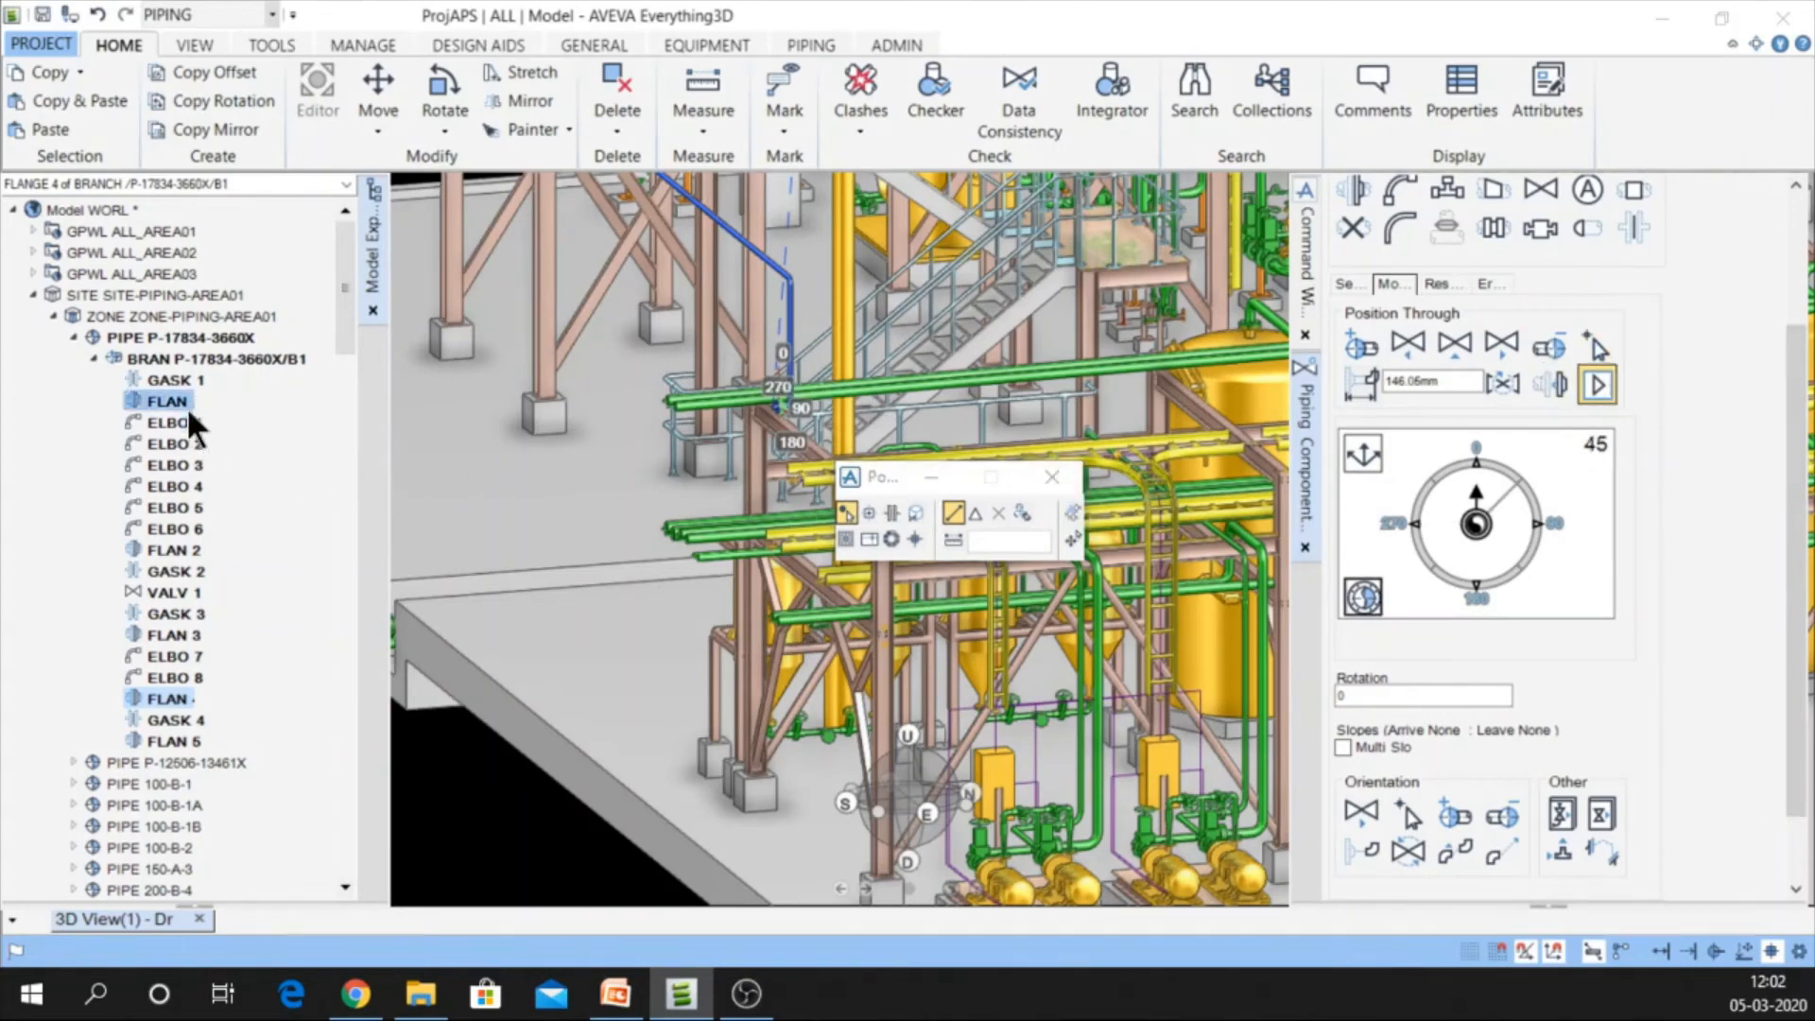
left_click(99, 16)
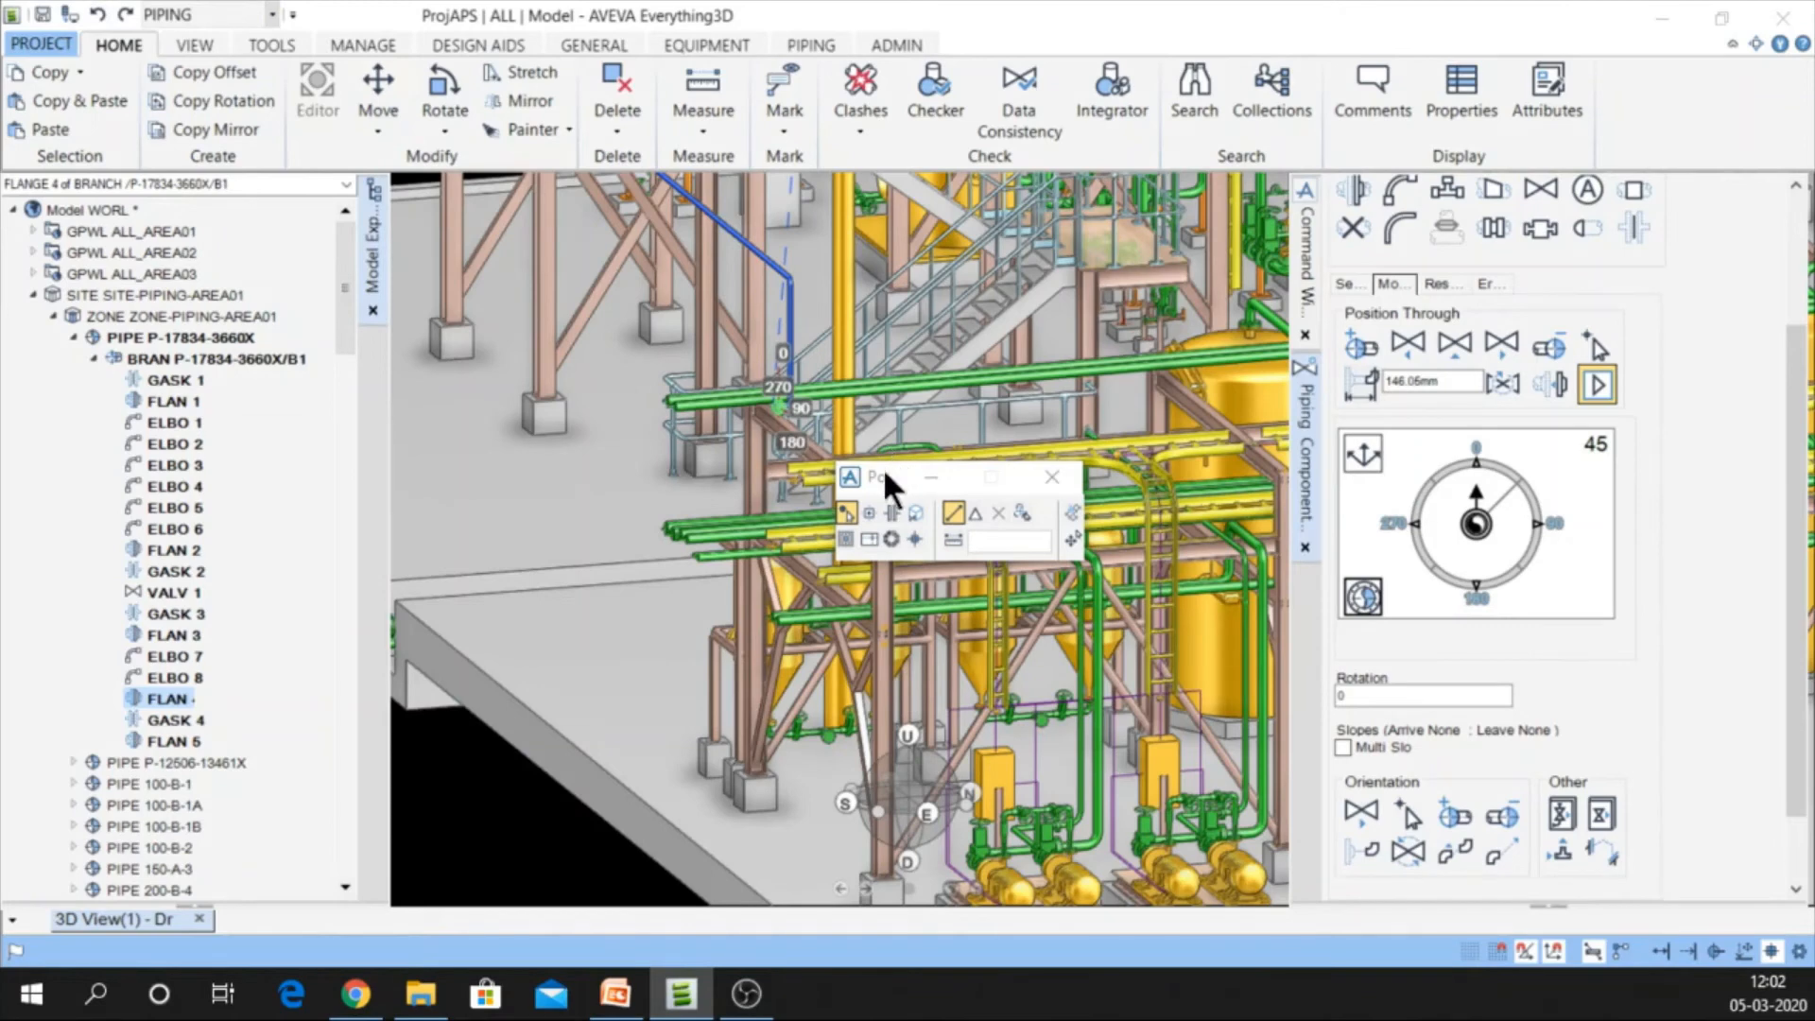
left_click_drag(876, 472, 219, 365)
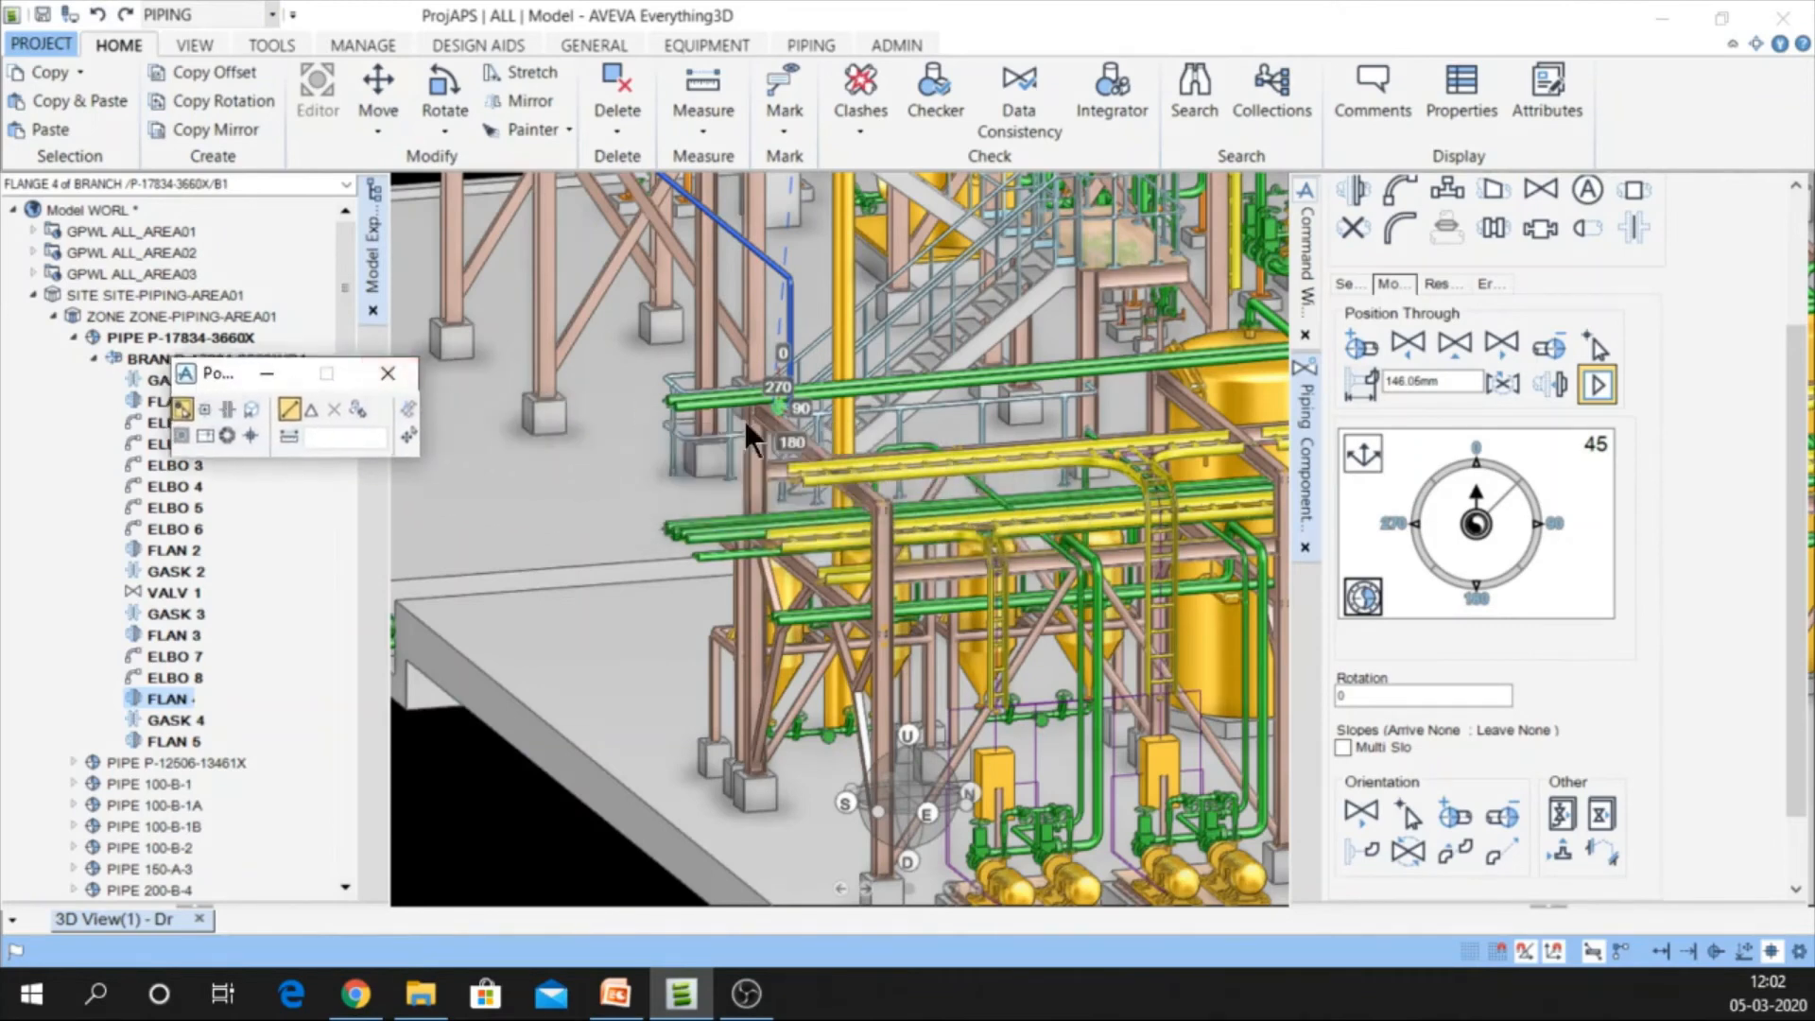
scroll(823, 365, "up", 2)
scroll(822, 360, "up", 2)
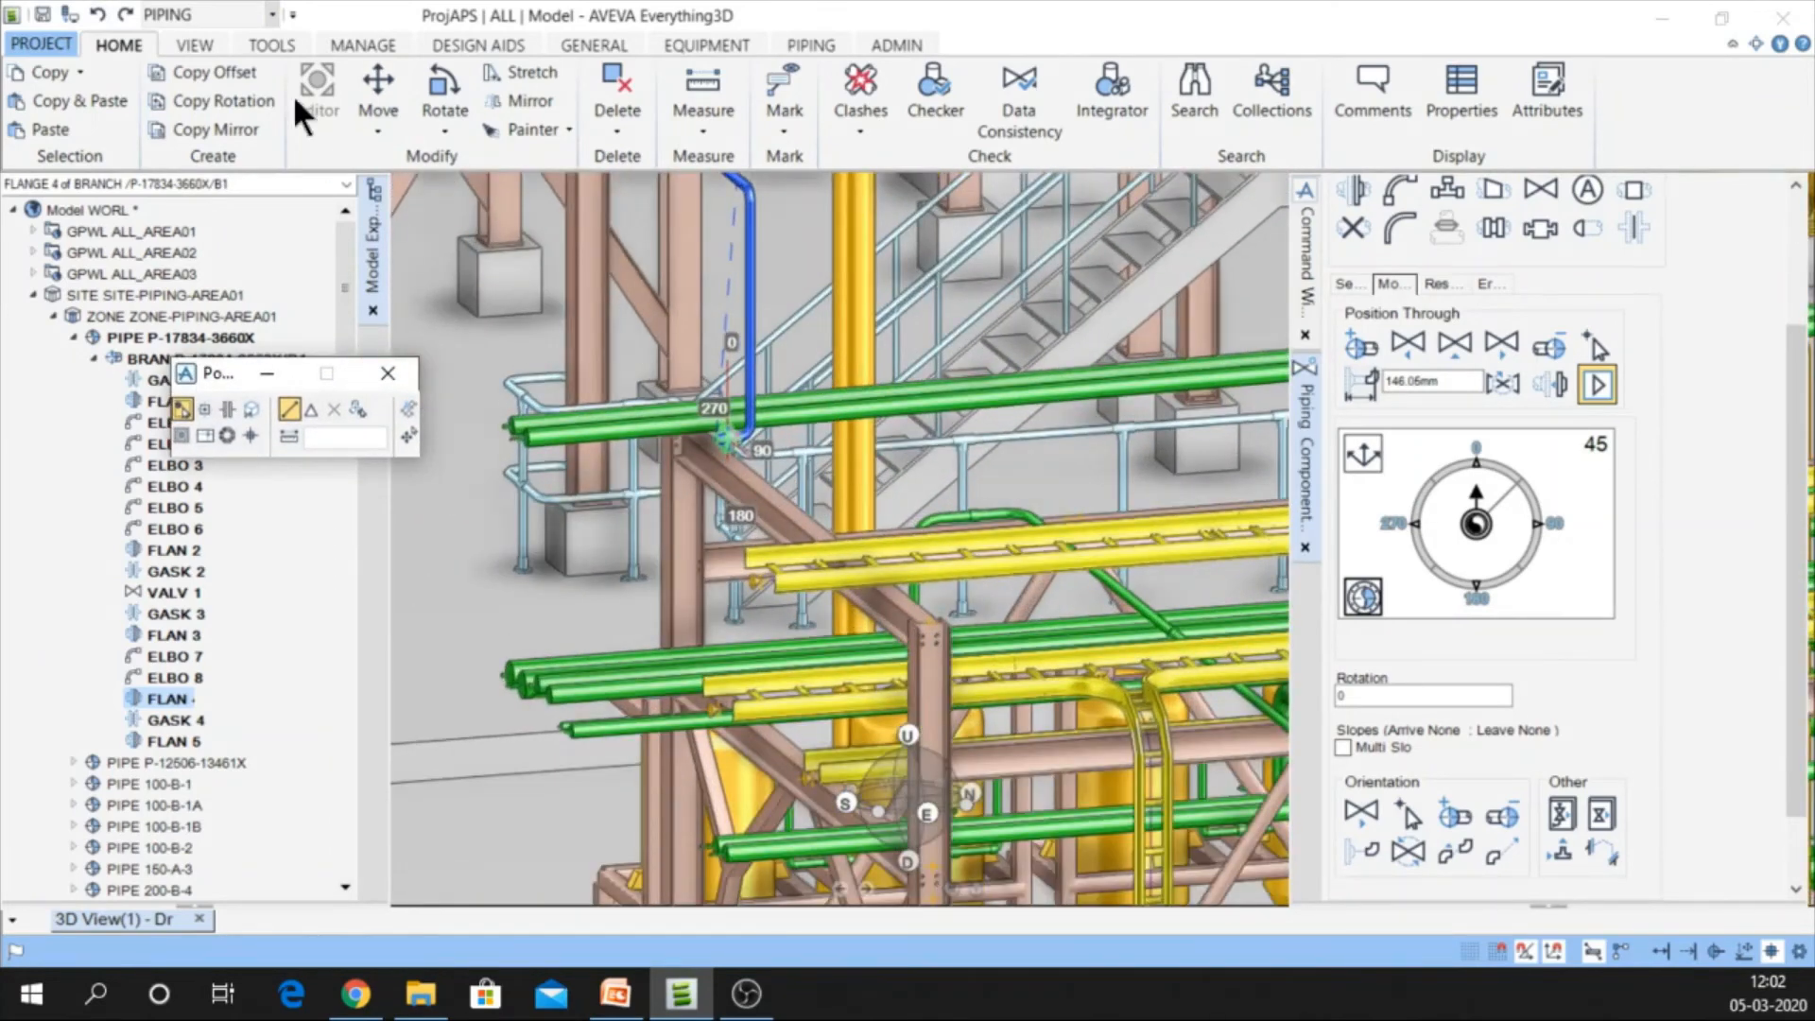
left_click(98, 15)
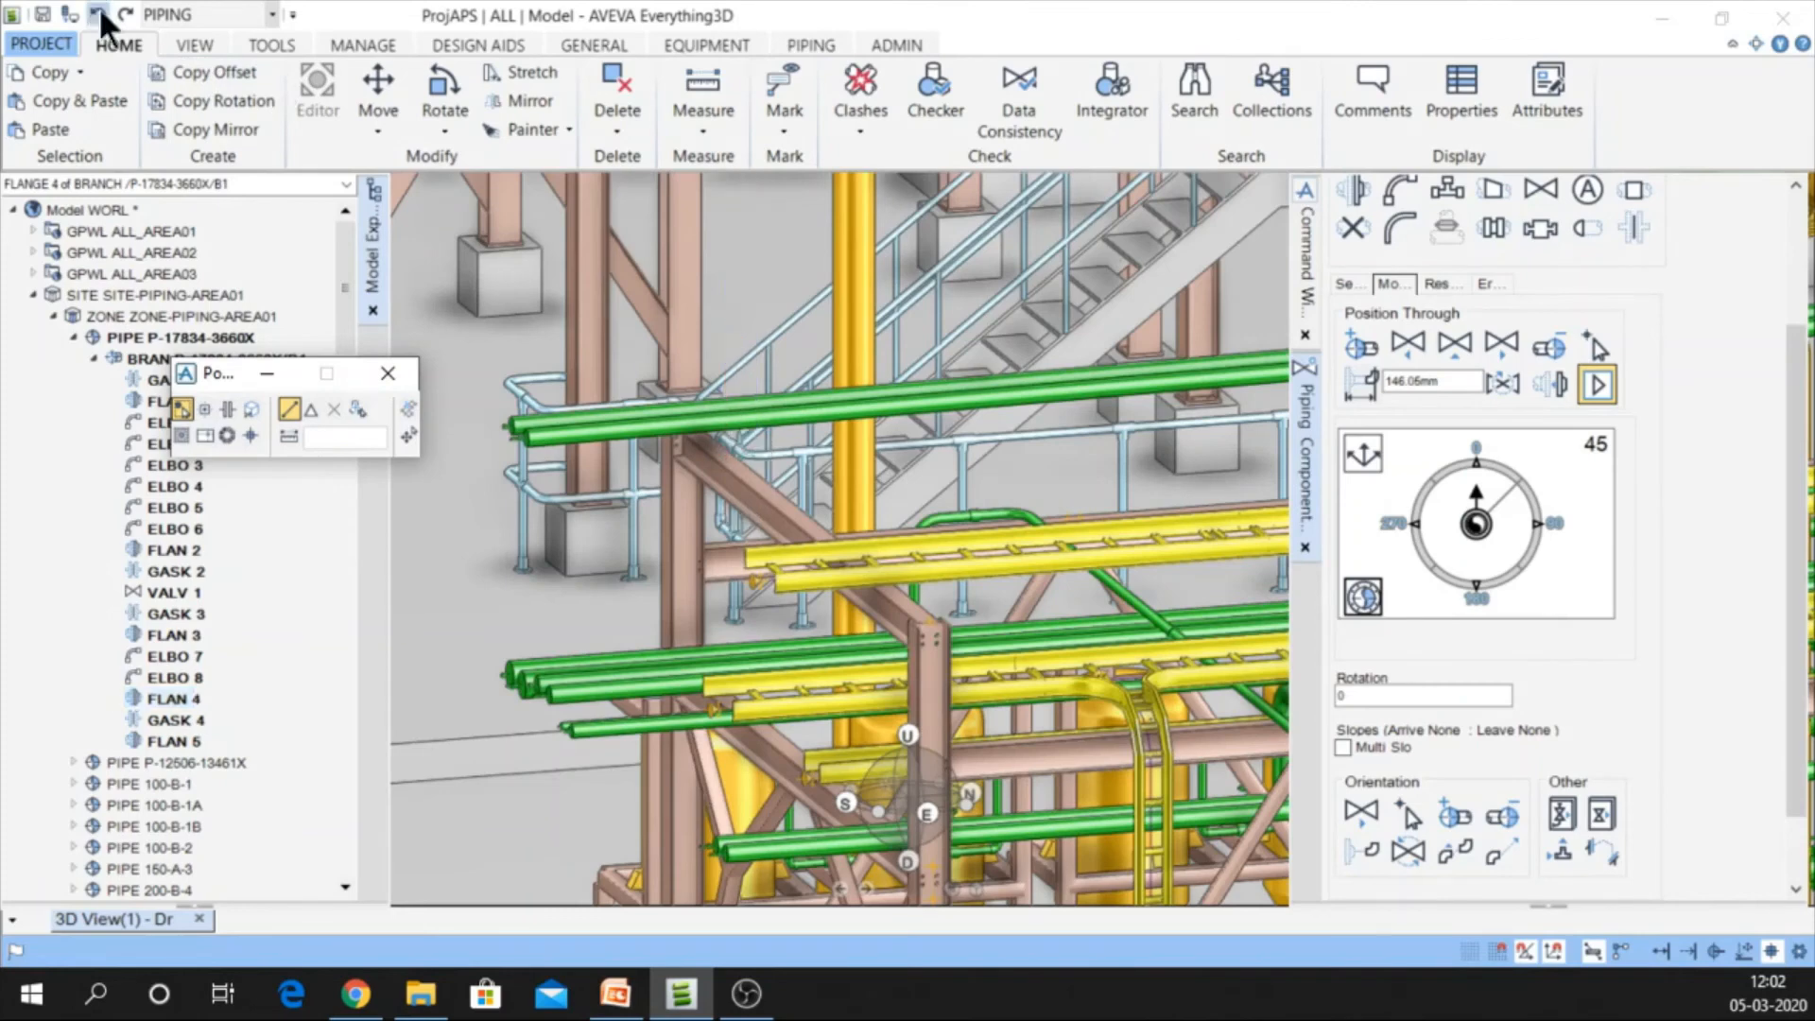
Set the first flange after the eighth elbow at a distance of 300 mm from the elbow
scroll(1240, 404, "down", 2)
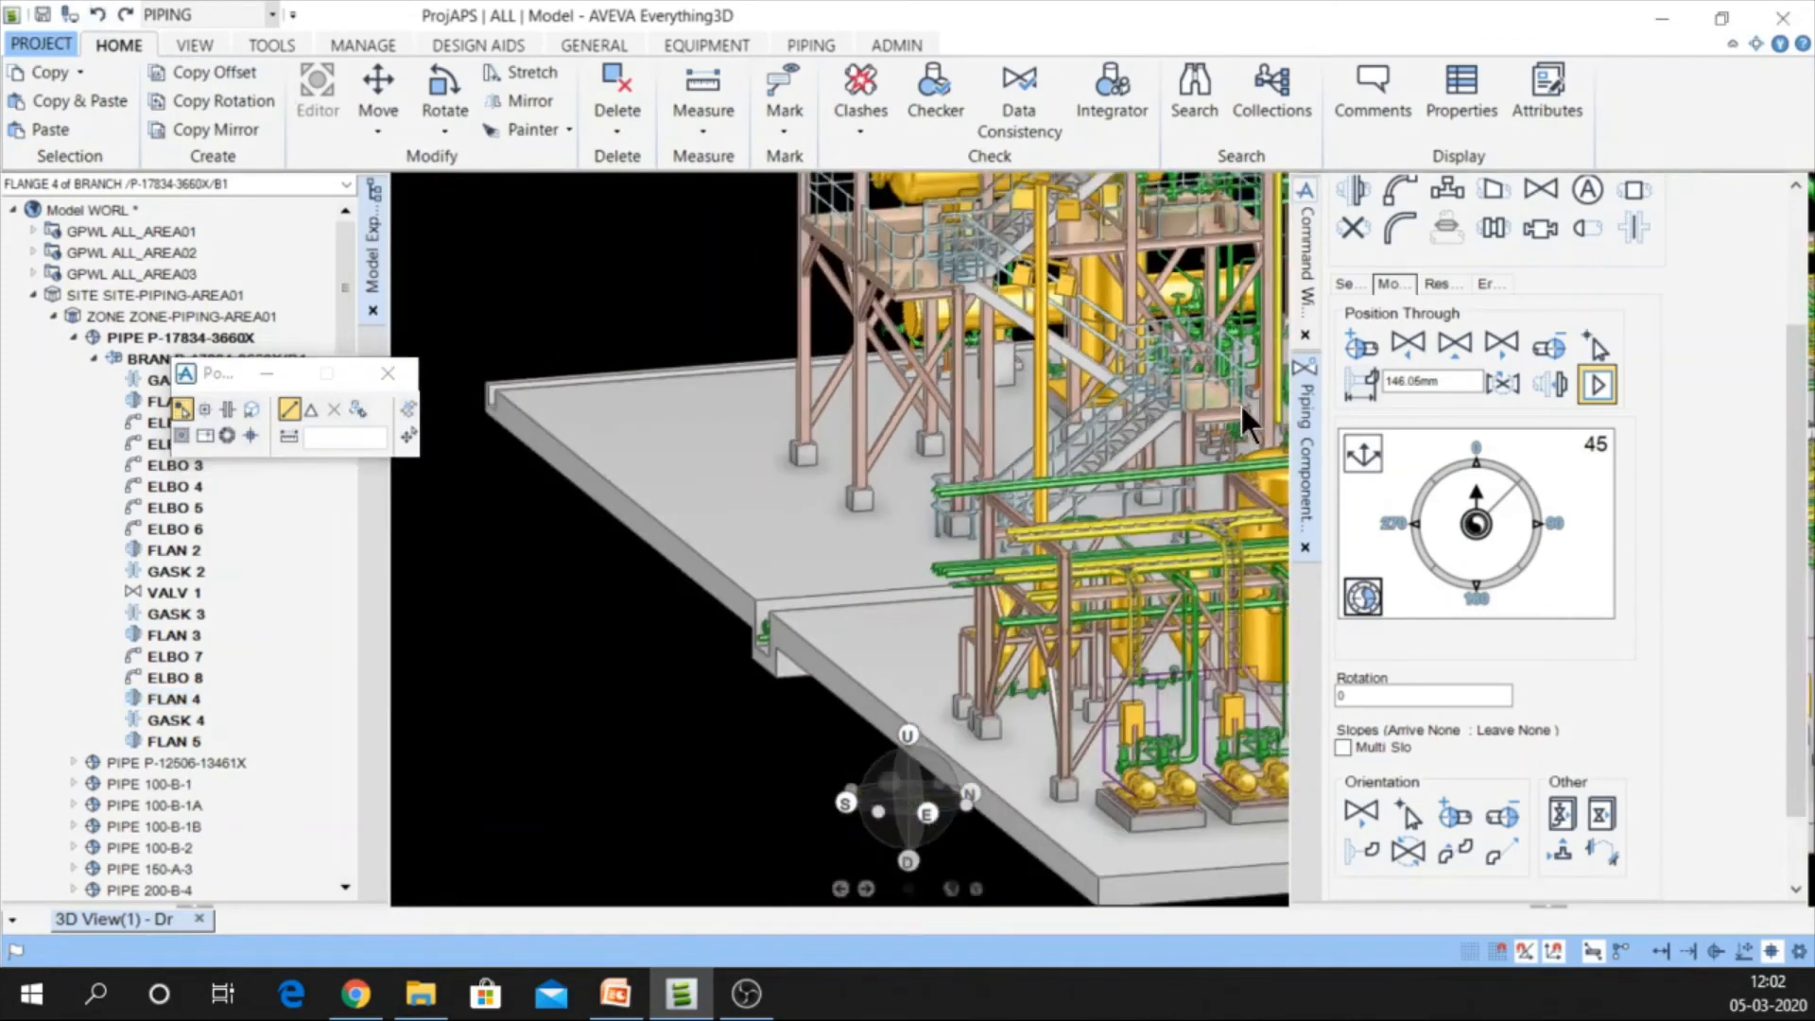
scroll(1241, 405, "up", 1)
middle_click_drag(1241, 406, 1153, 524)
scroll(1163, 579, "up", 3)
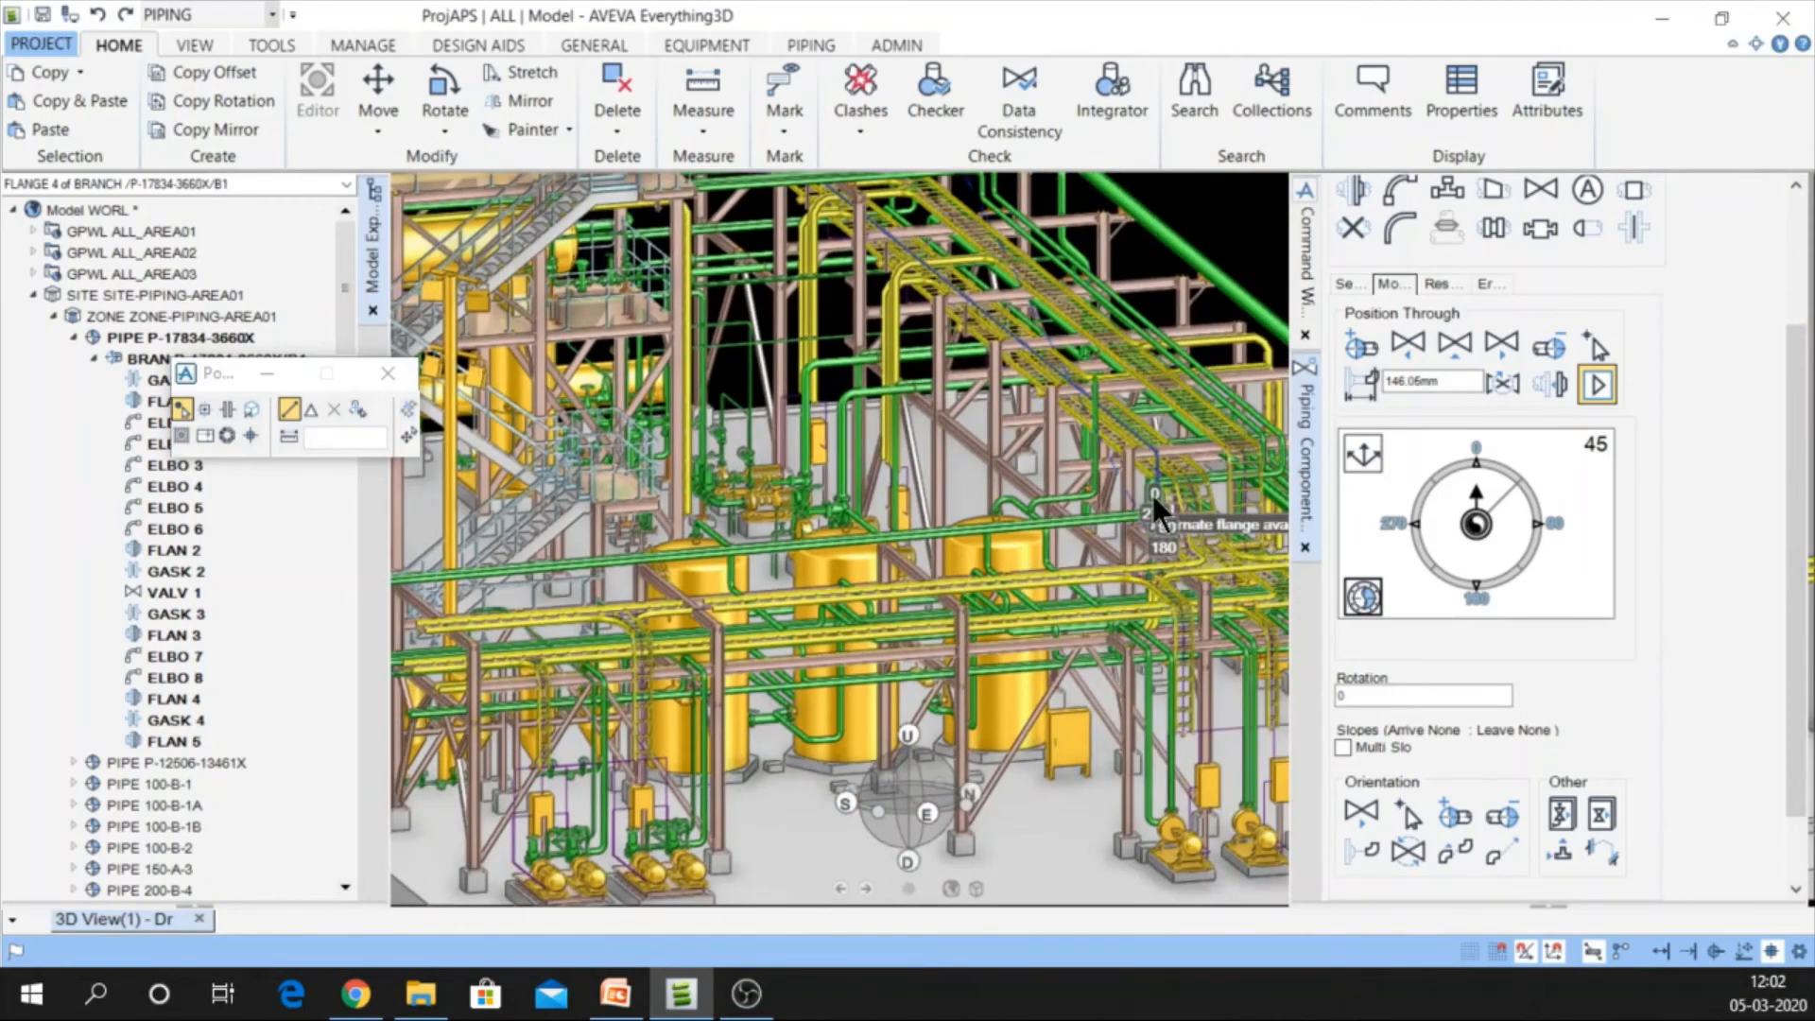
scroll(1150, 492, "up", 4)
scroll(1184, 662, "up", 3)
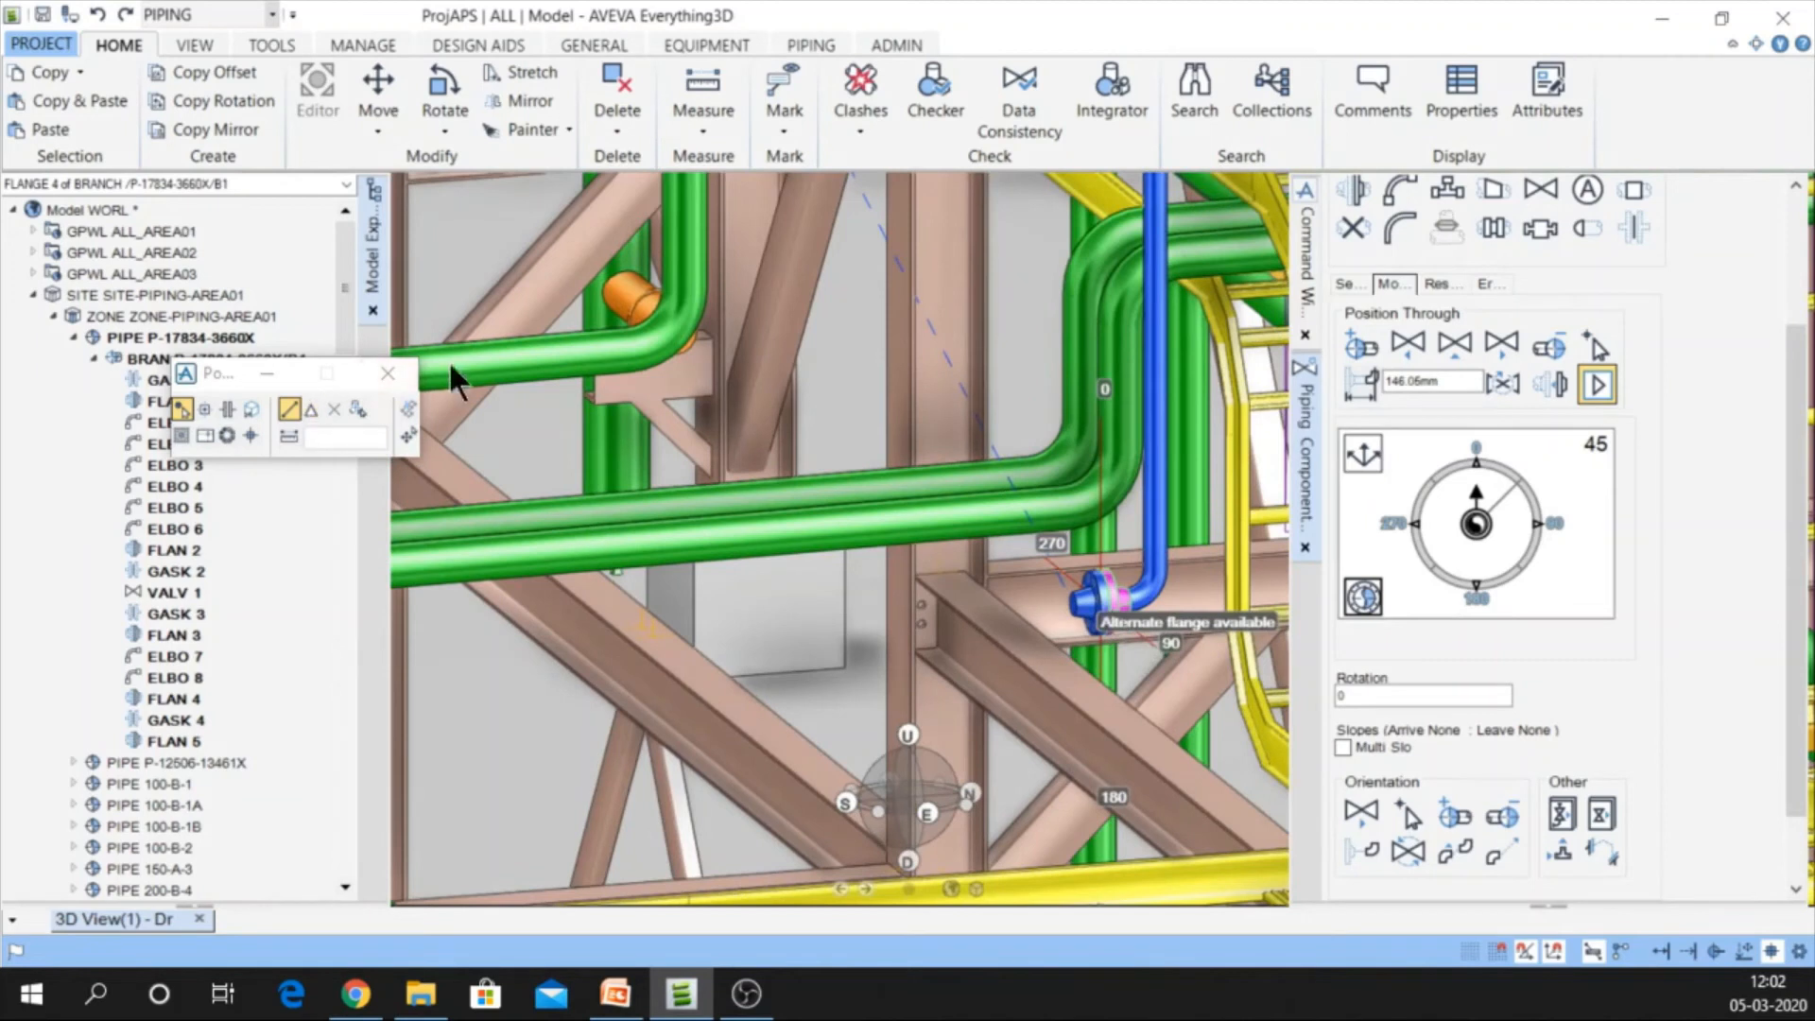
left_click(404, 371)
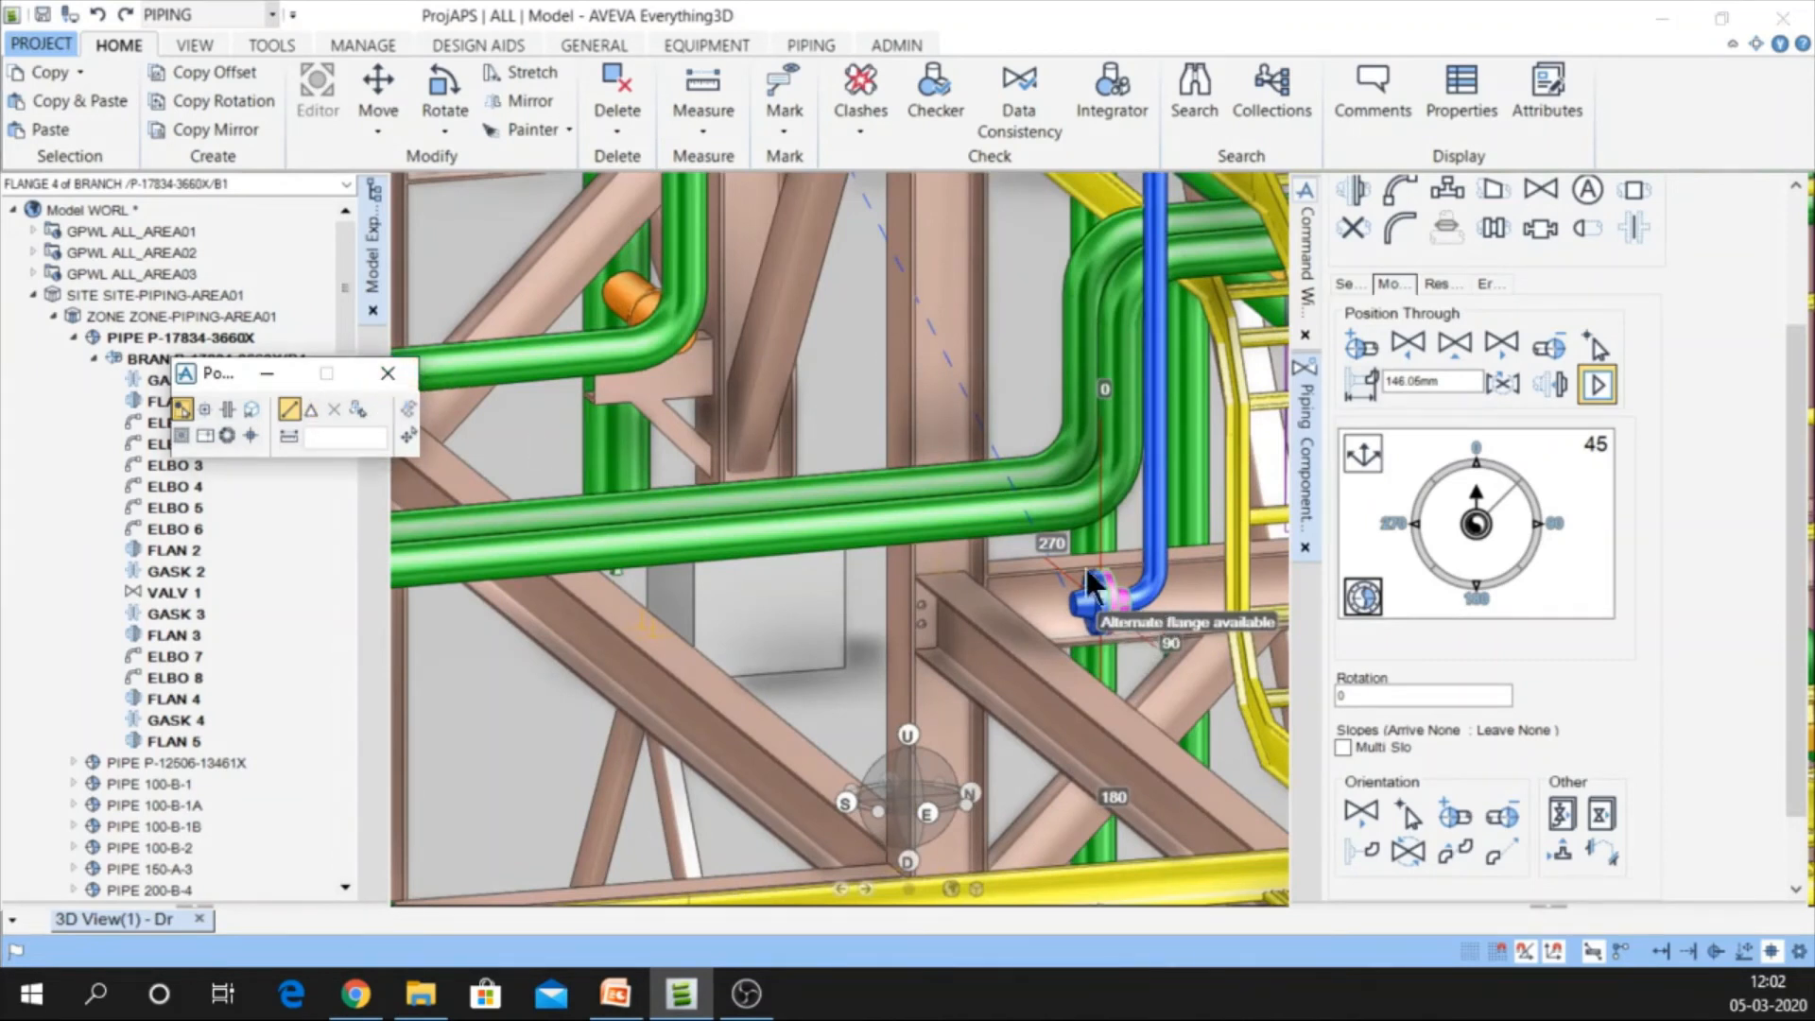
left_click(1599, 384)
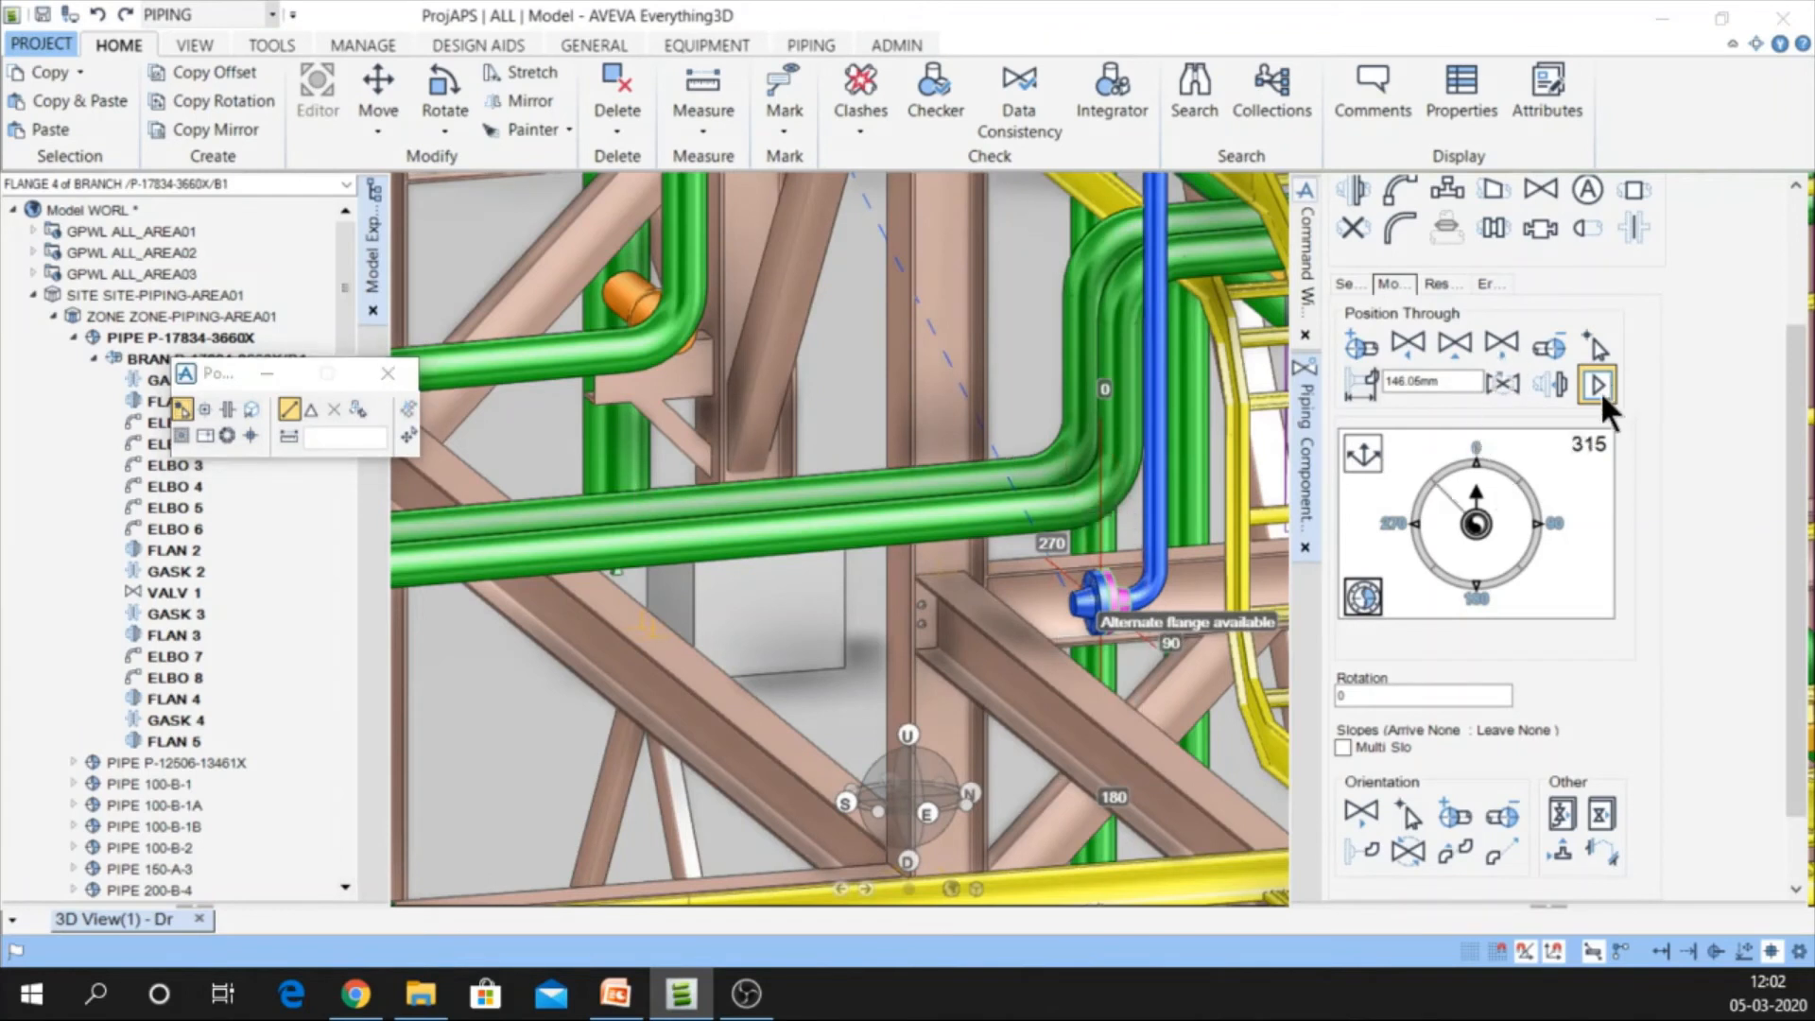
left_click(187, 740)
left_click(181, 702)
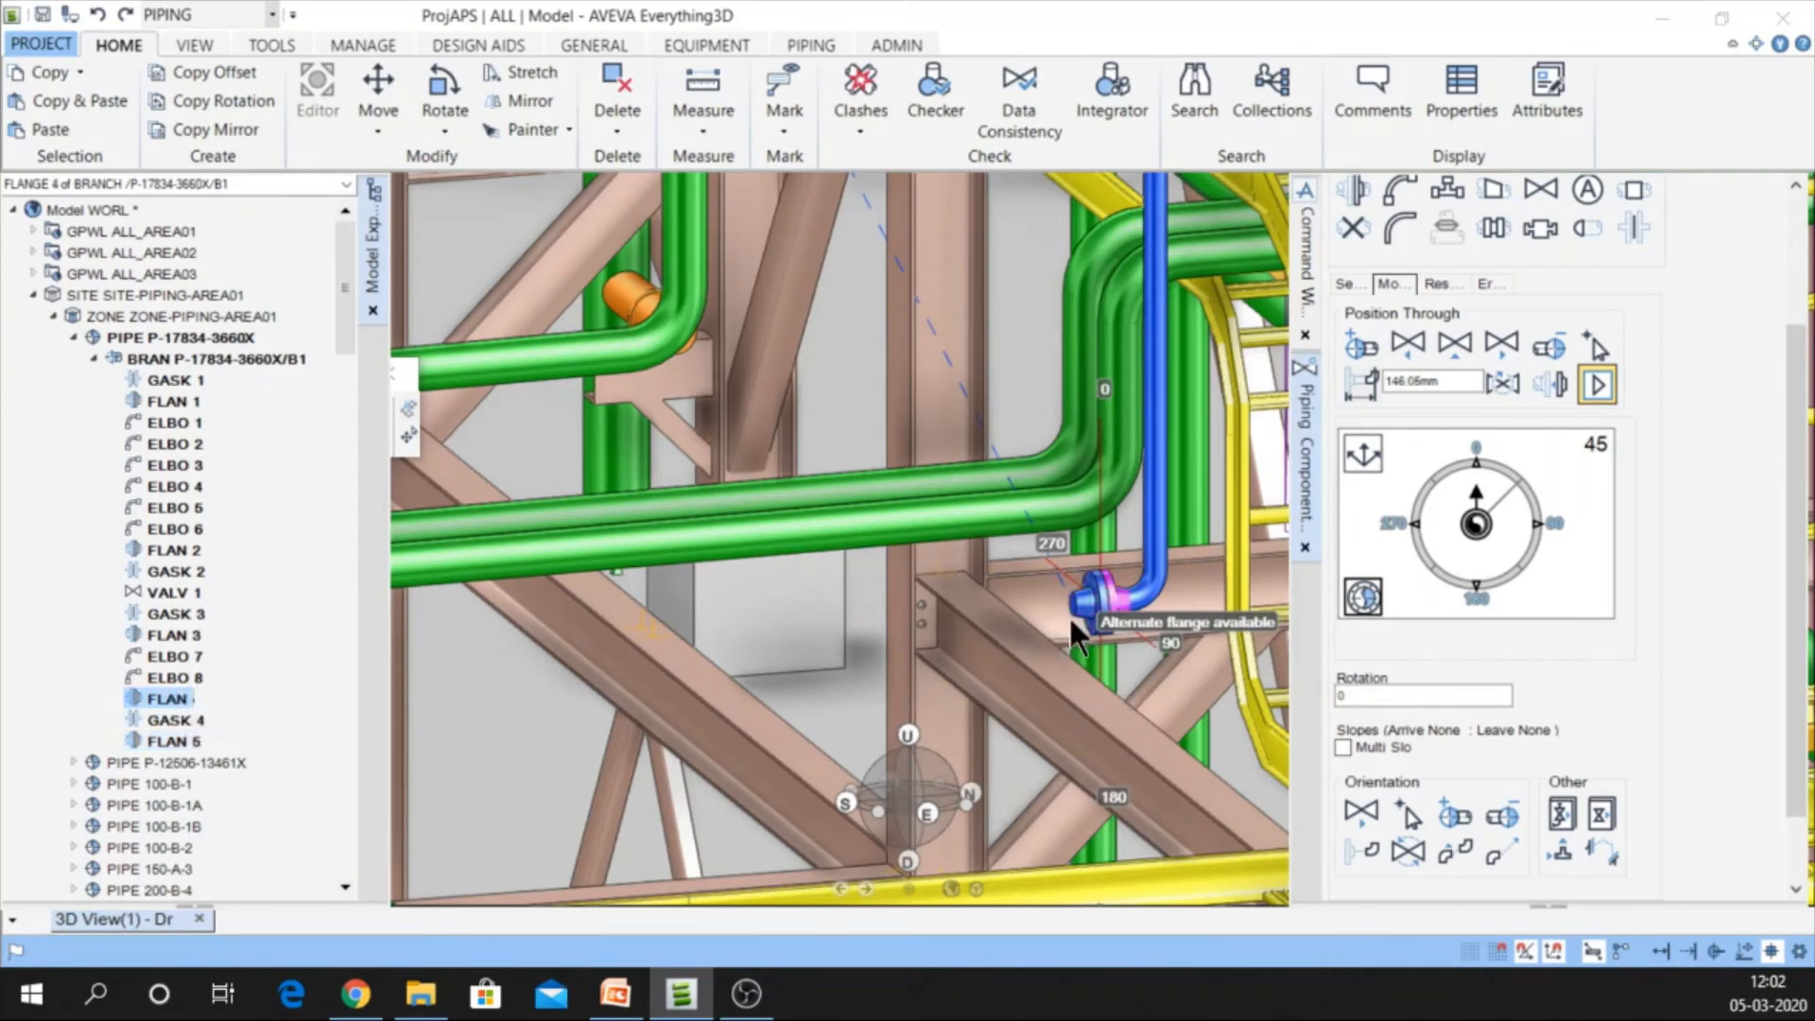
left_click(401, 379)
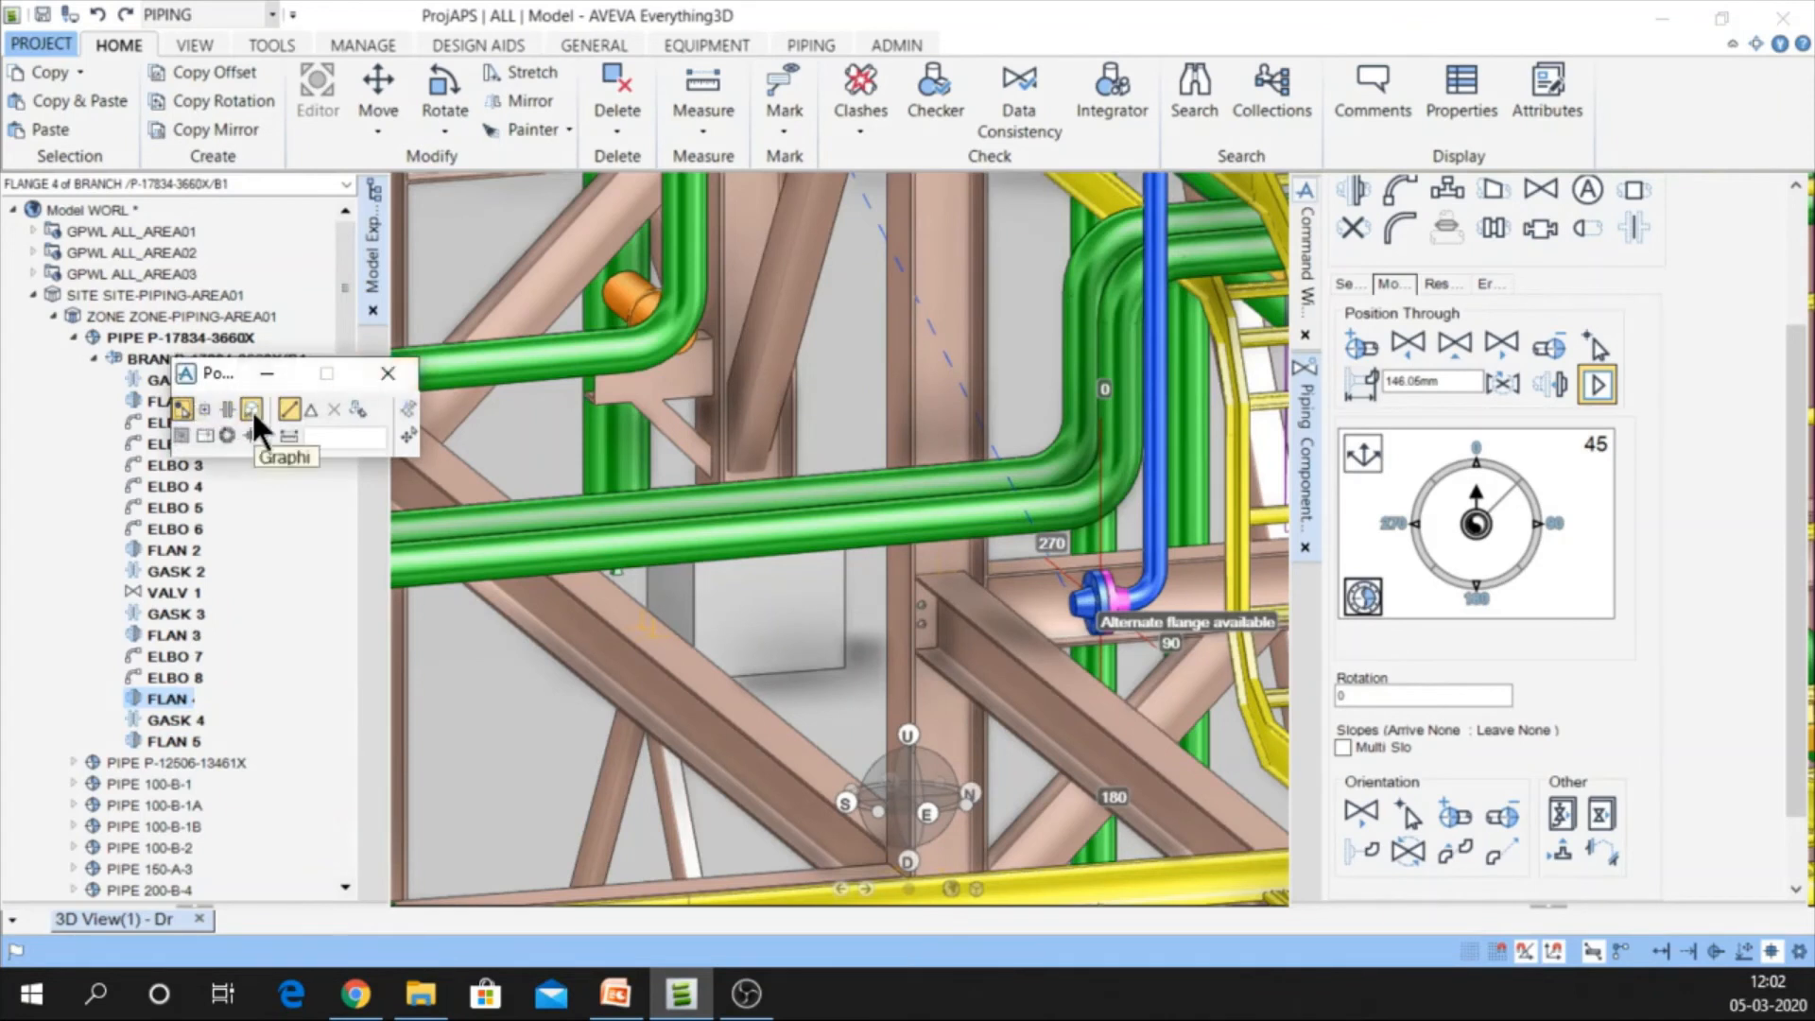
left_click(1101, 704)
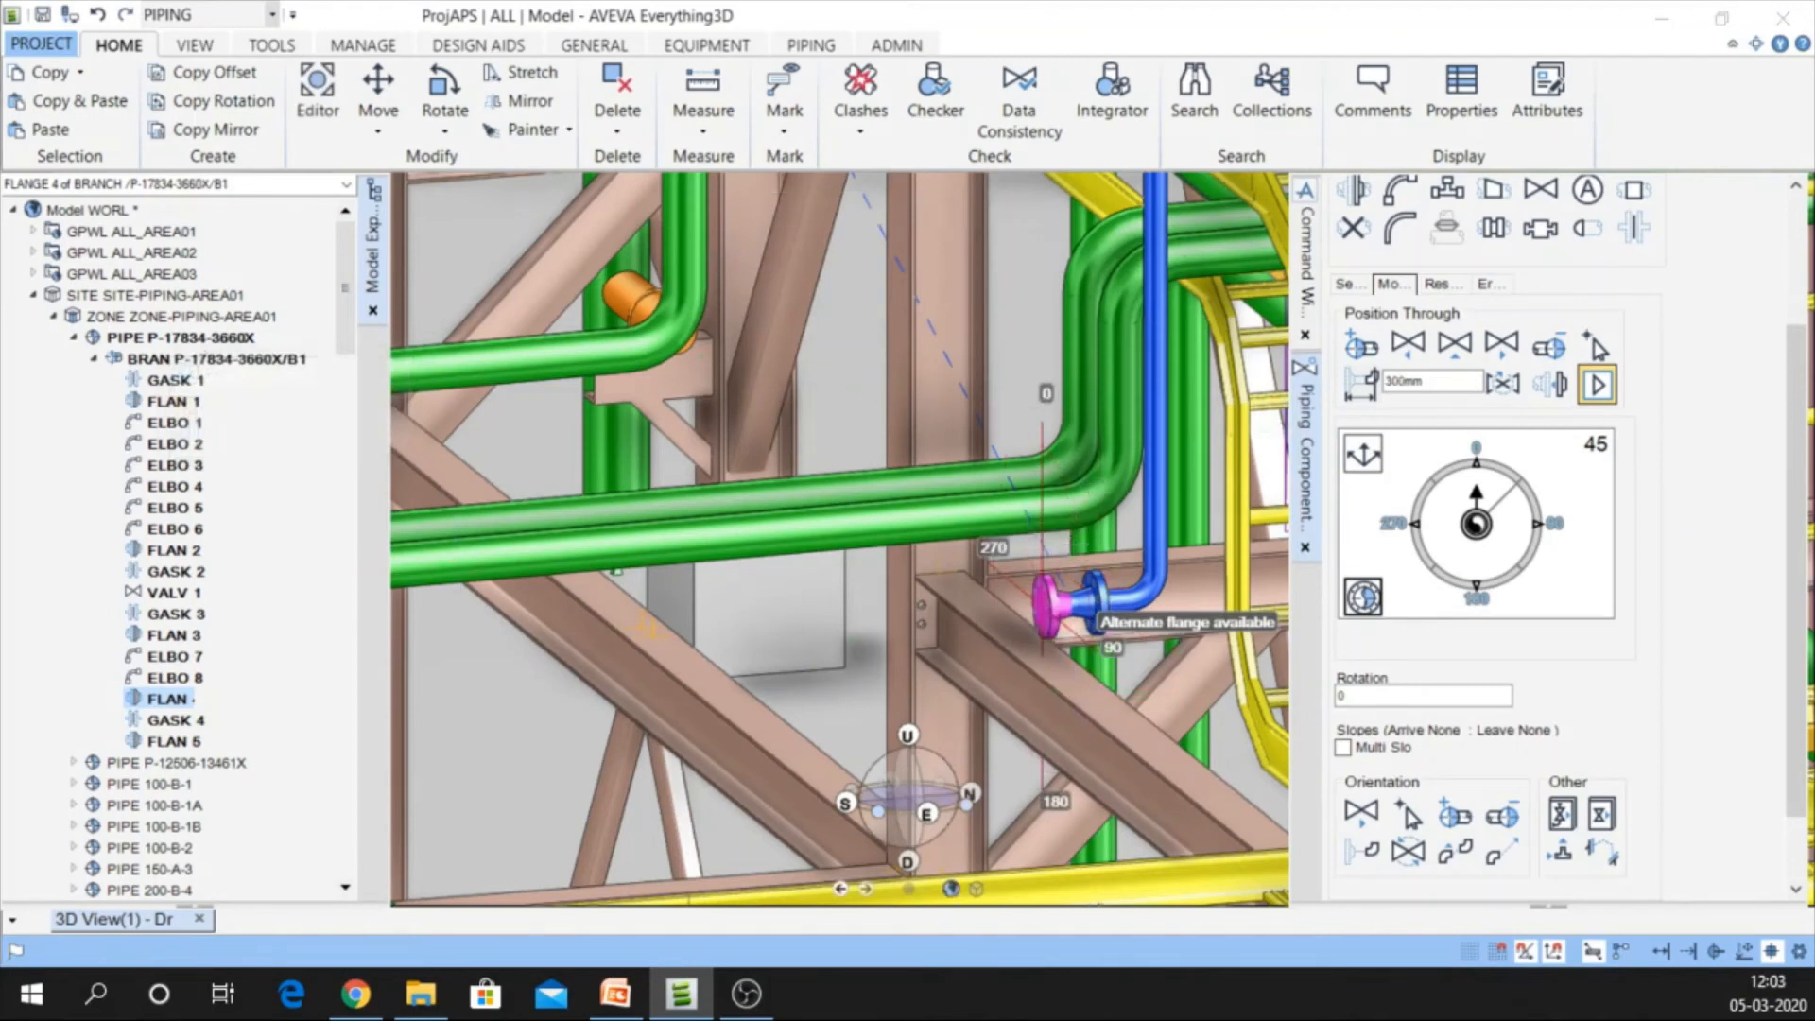
Position the first flange after the eighth elbow through a picked point on the beam at the pipe rack's south end
left_click(1593, 347)
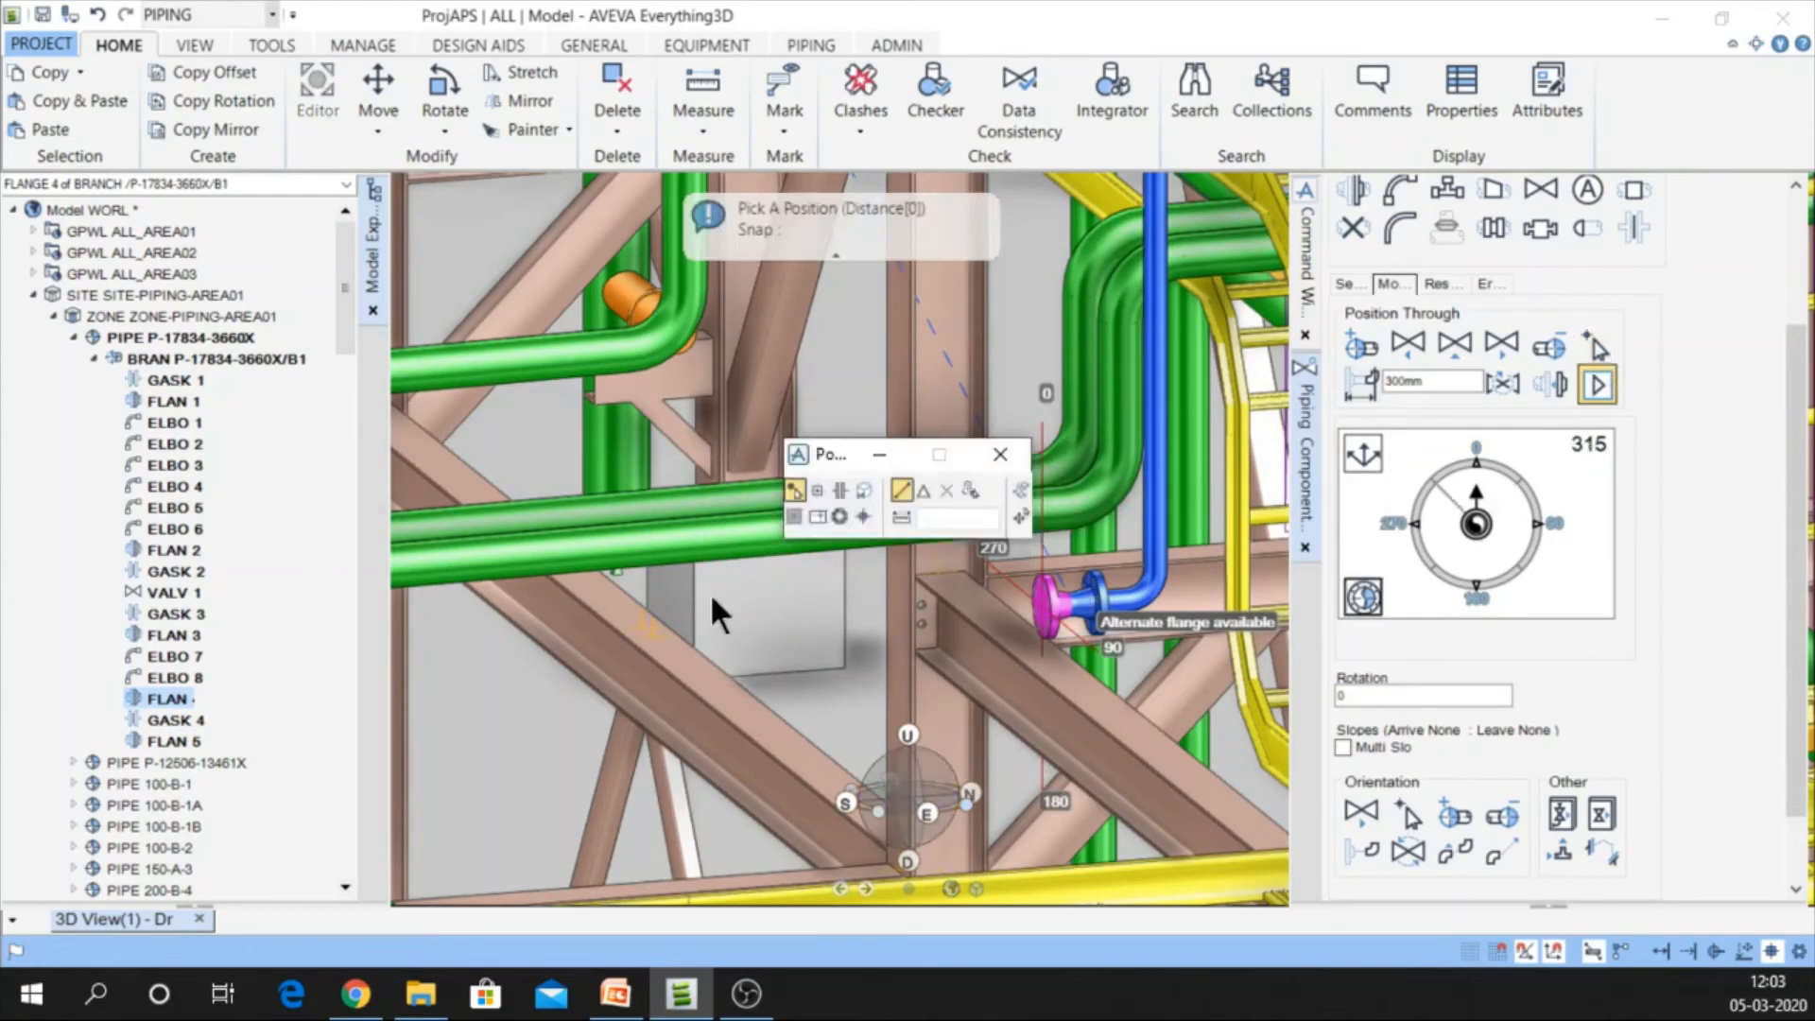
scroll(707, 596, "down", 8)
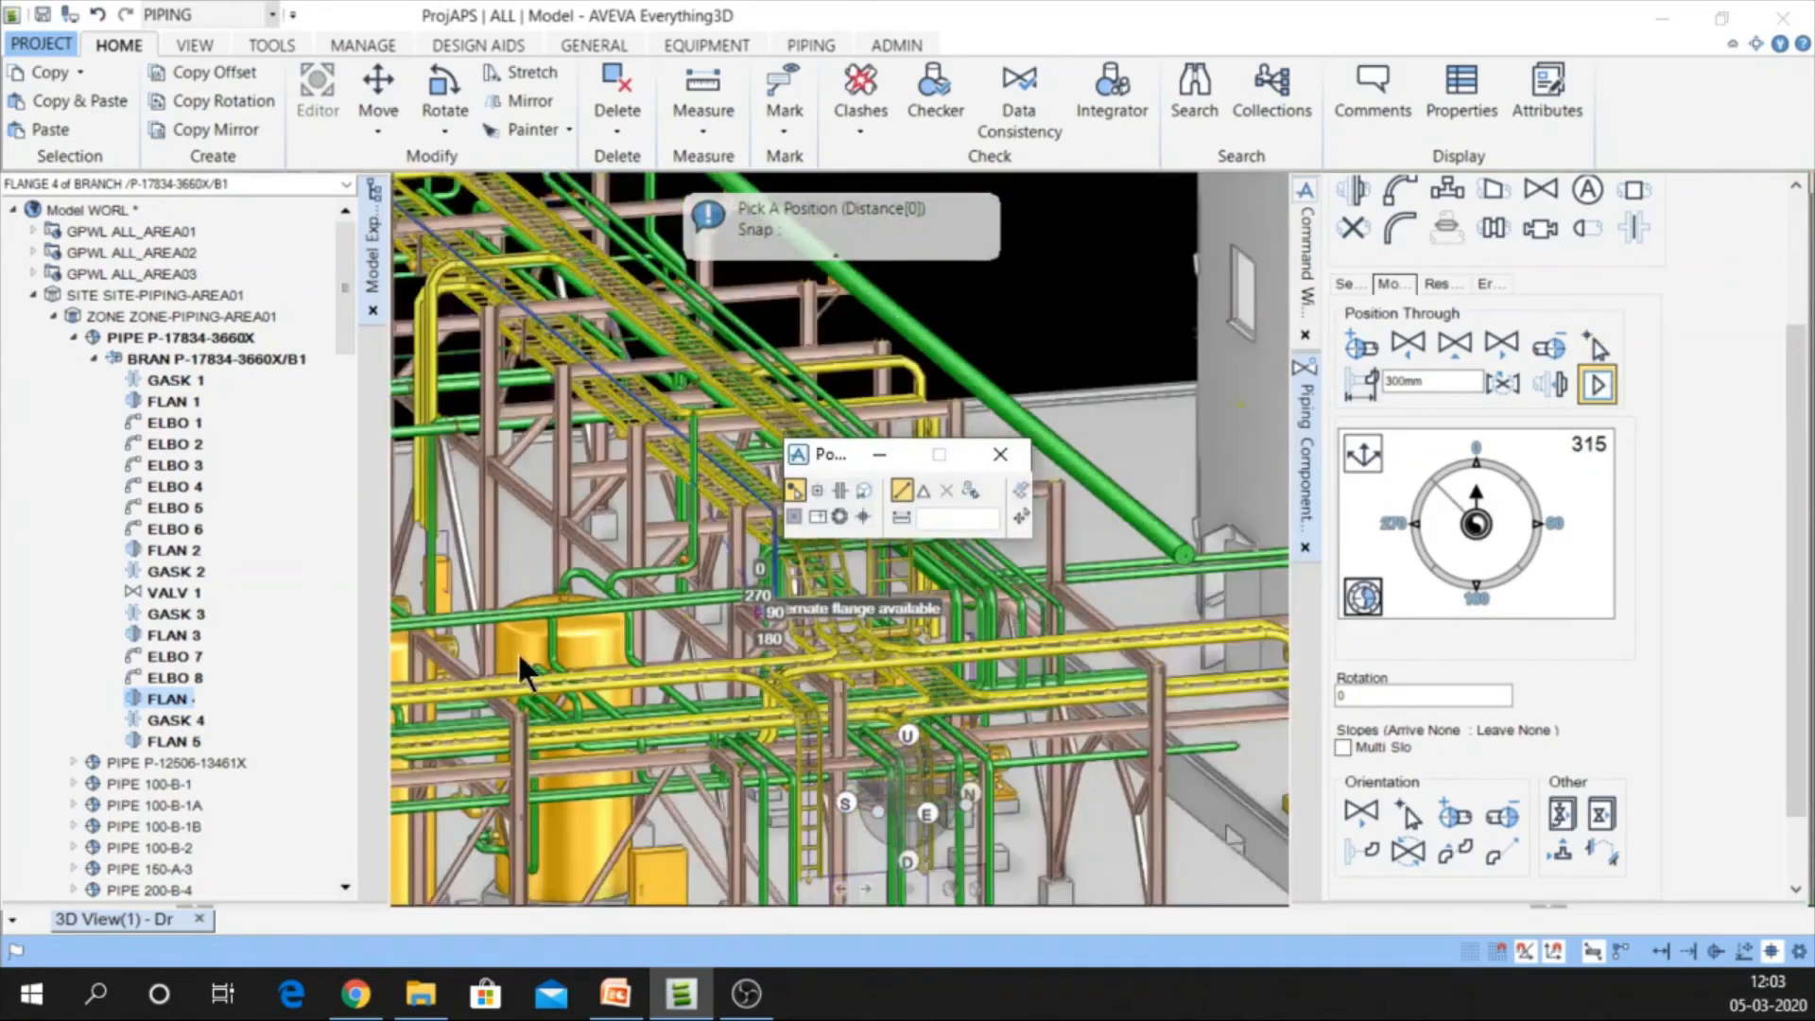
scroll(517, 657, "down", 6)
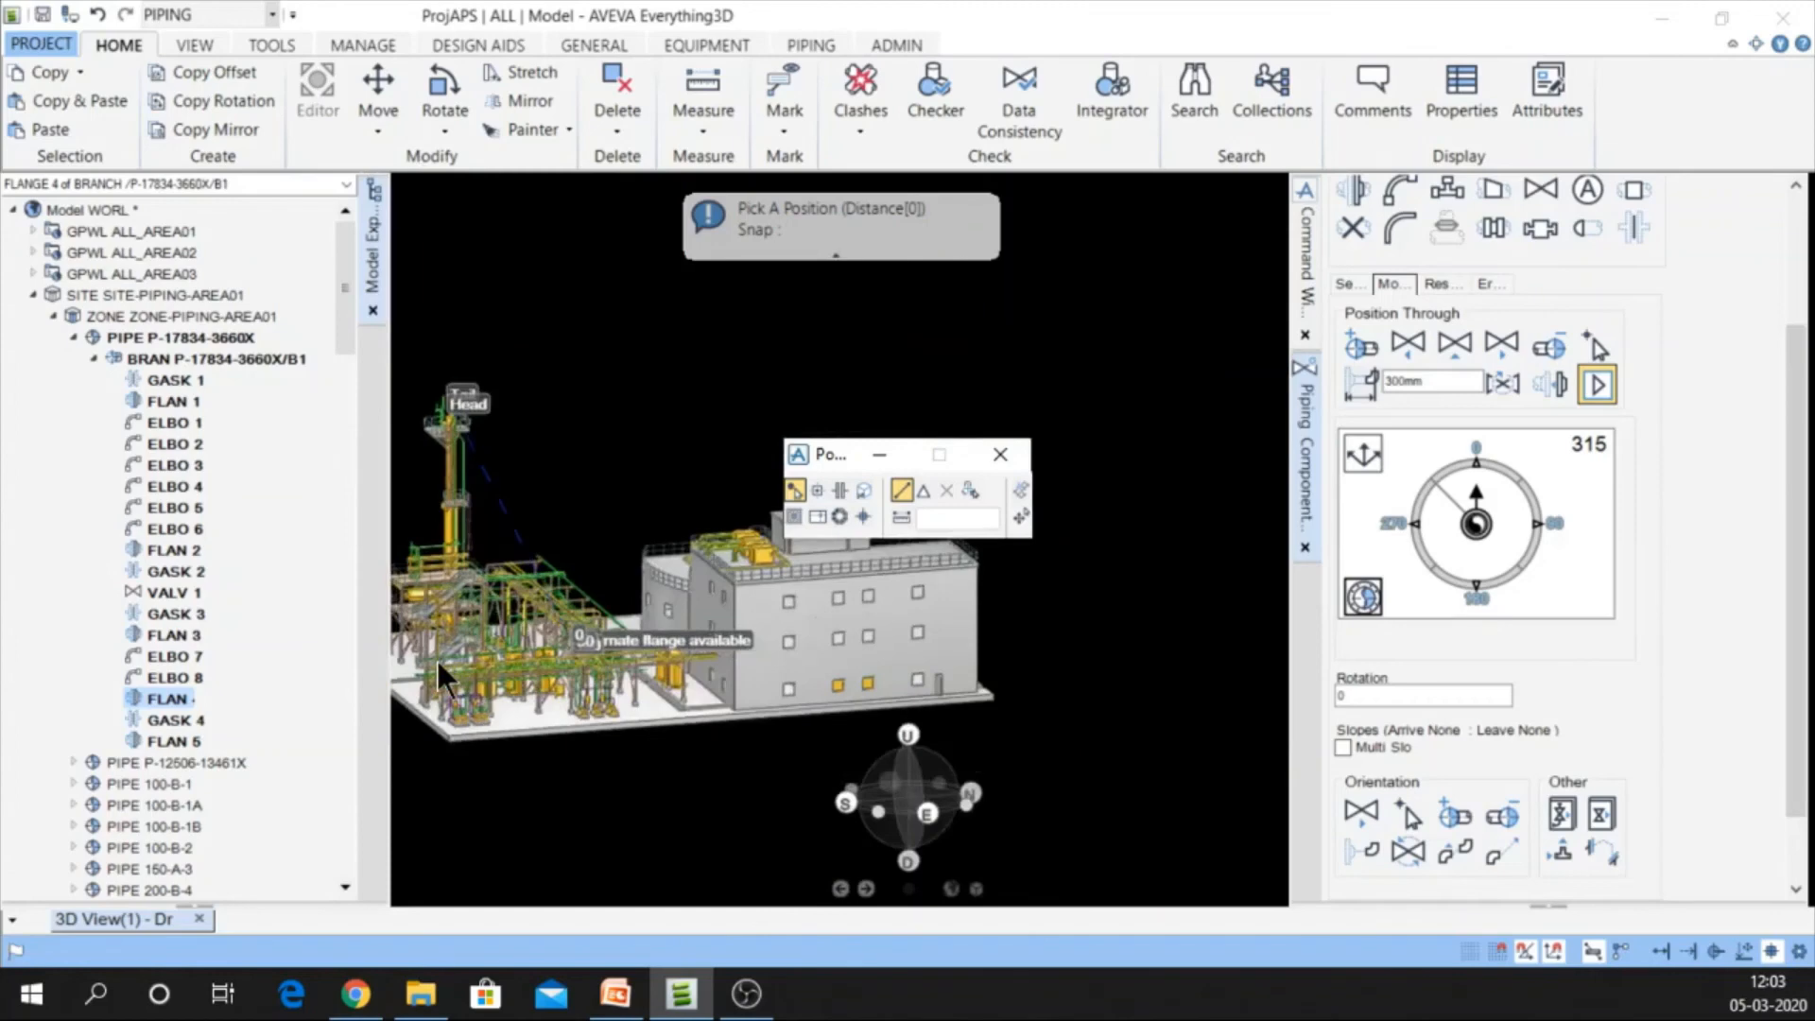
scroll(438, 658, "up", 10)
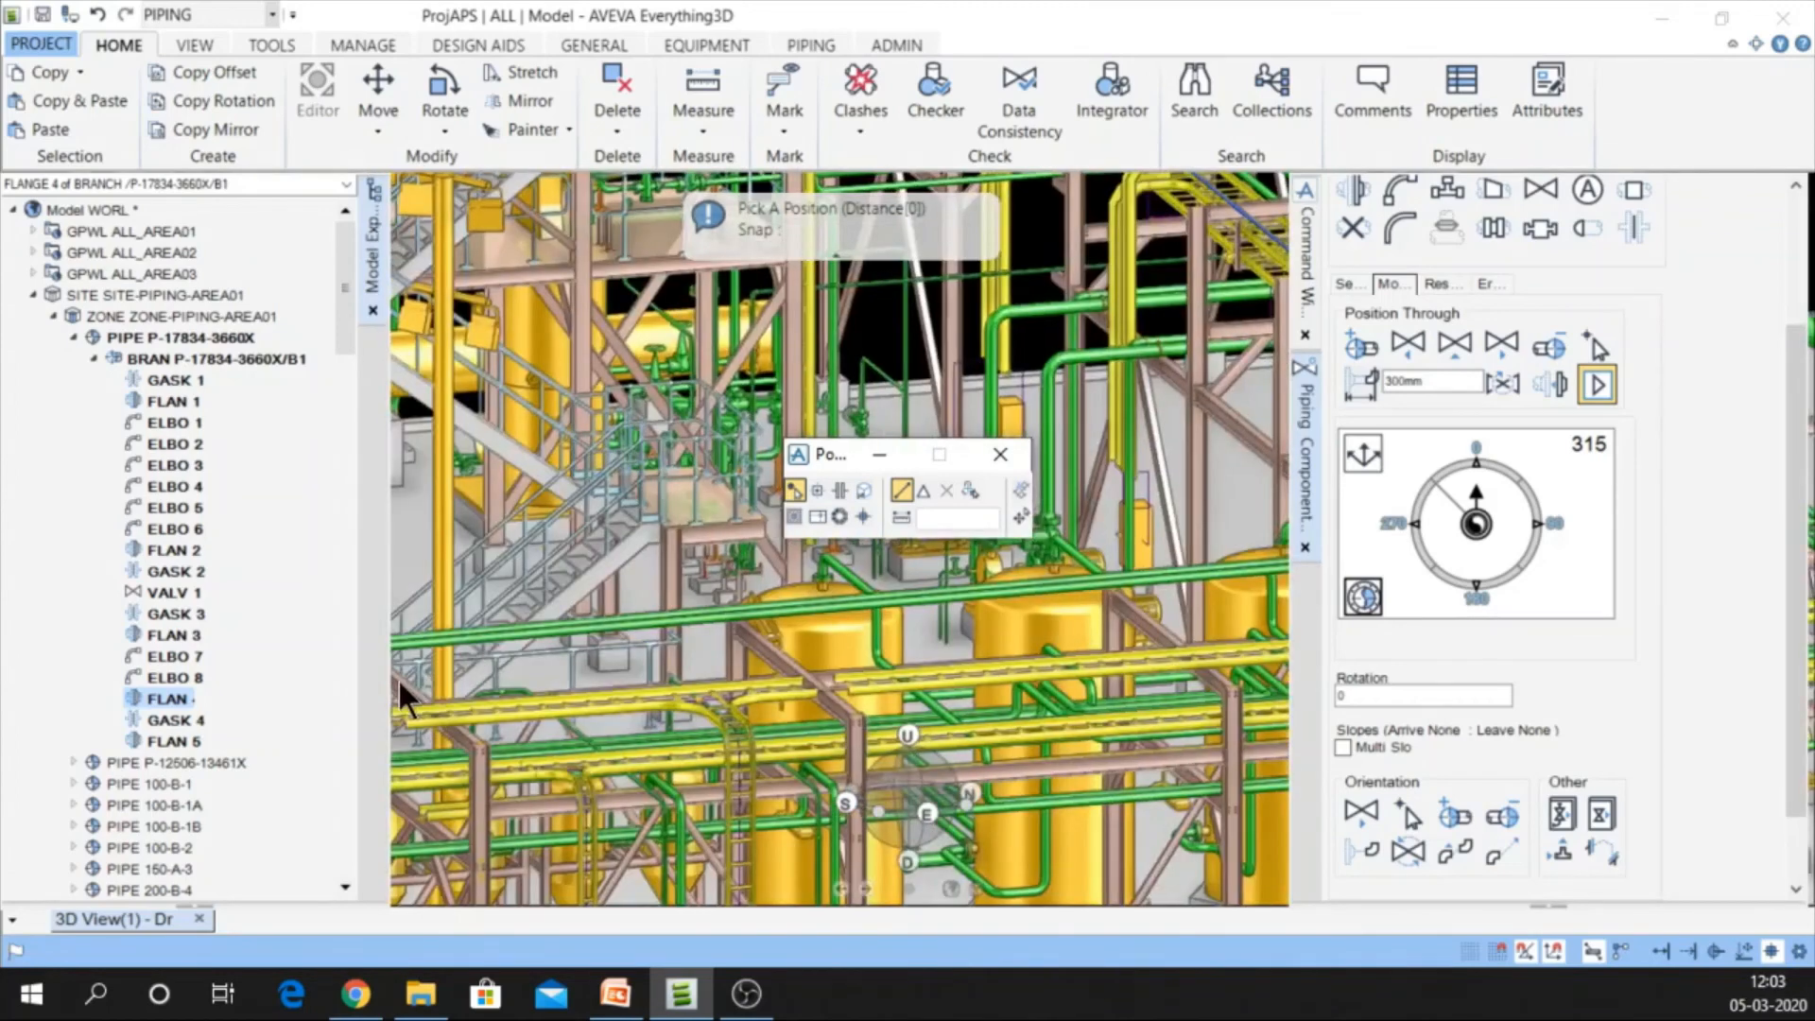
left_click(399, 680)
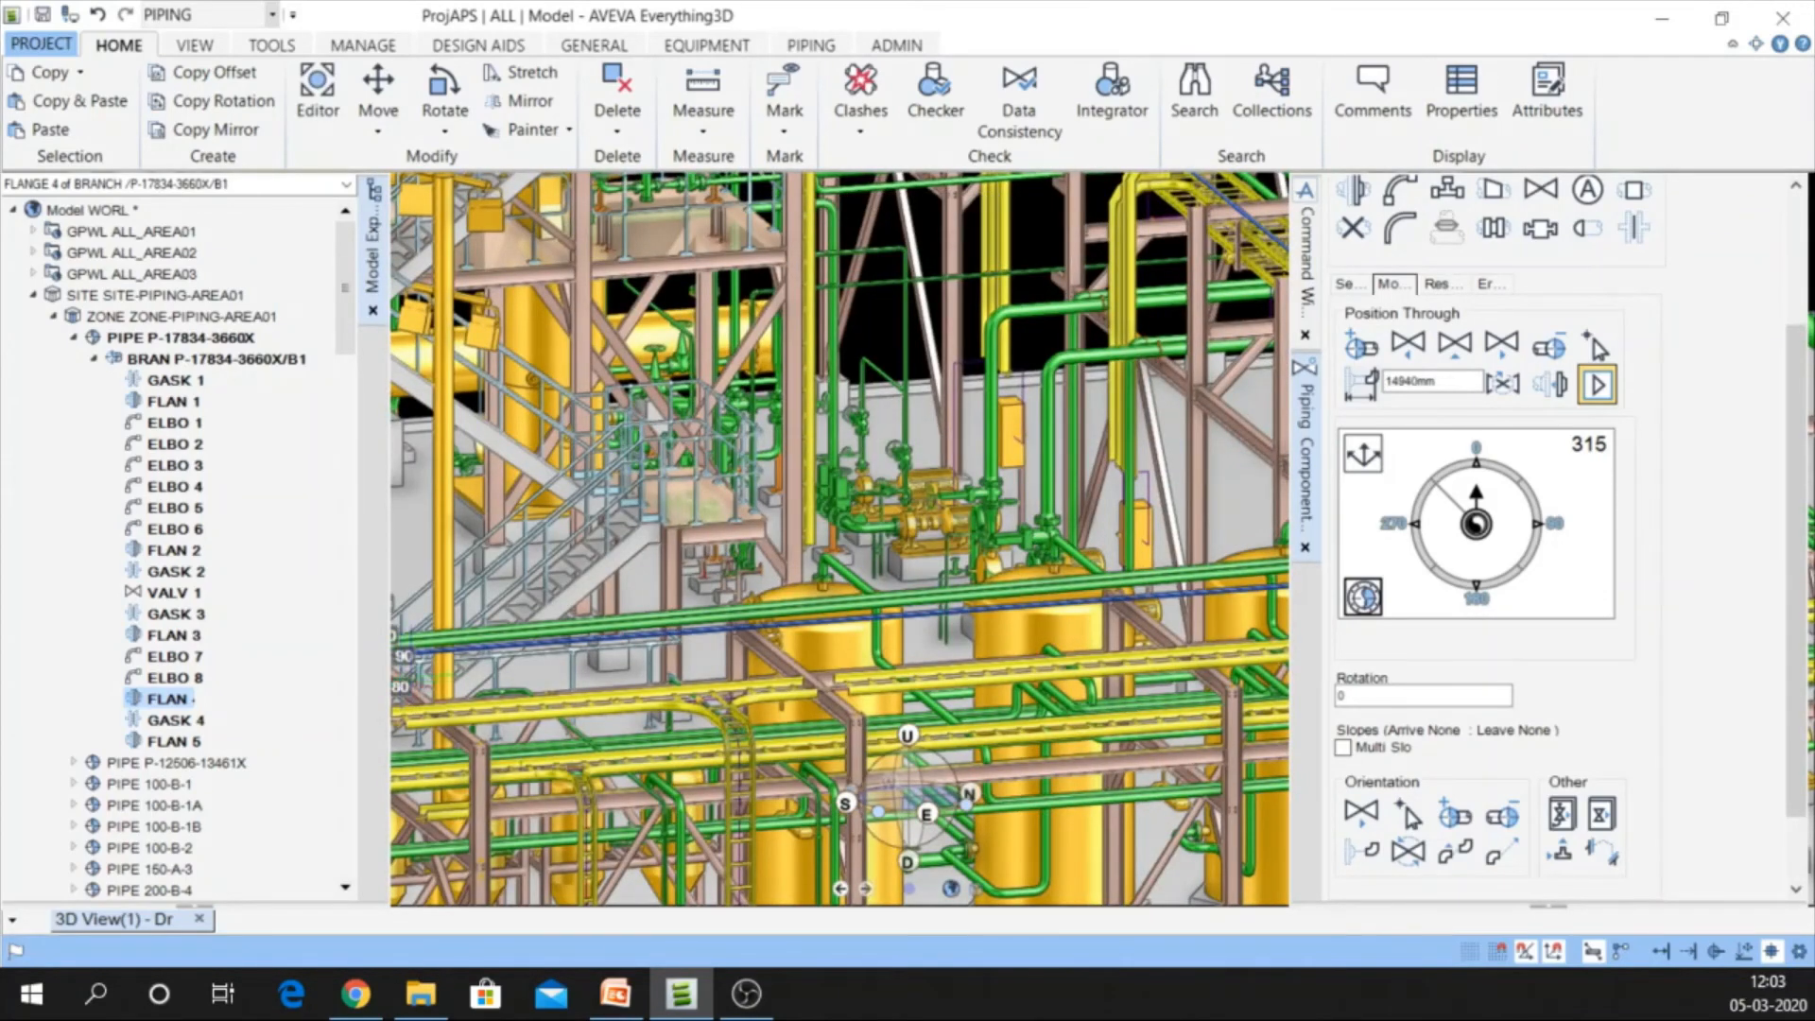
middle_click(444, 655)
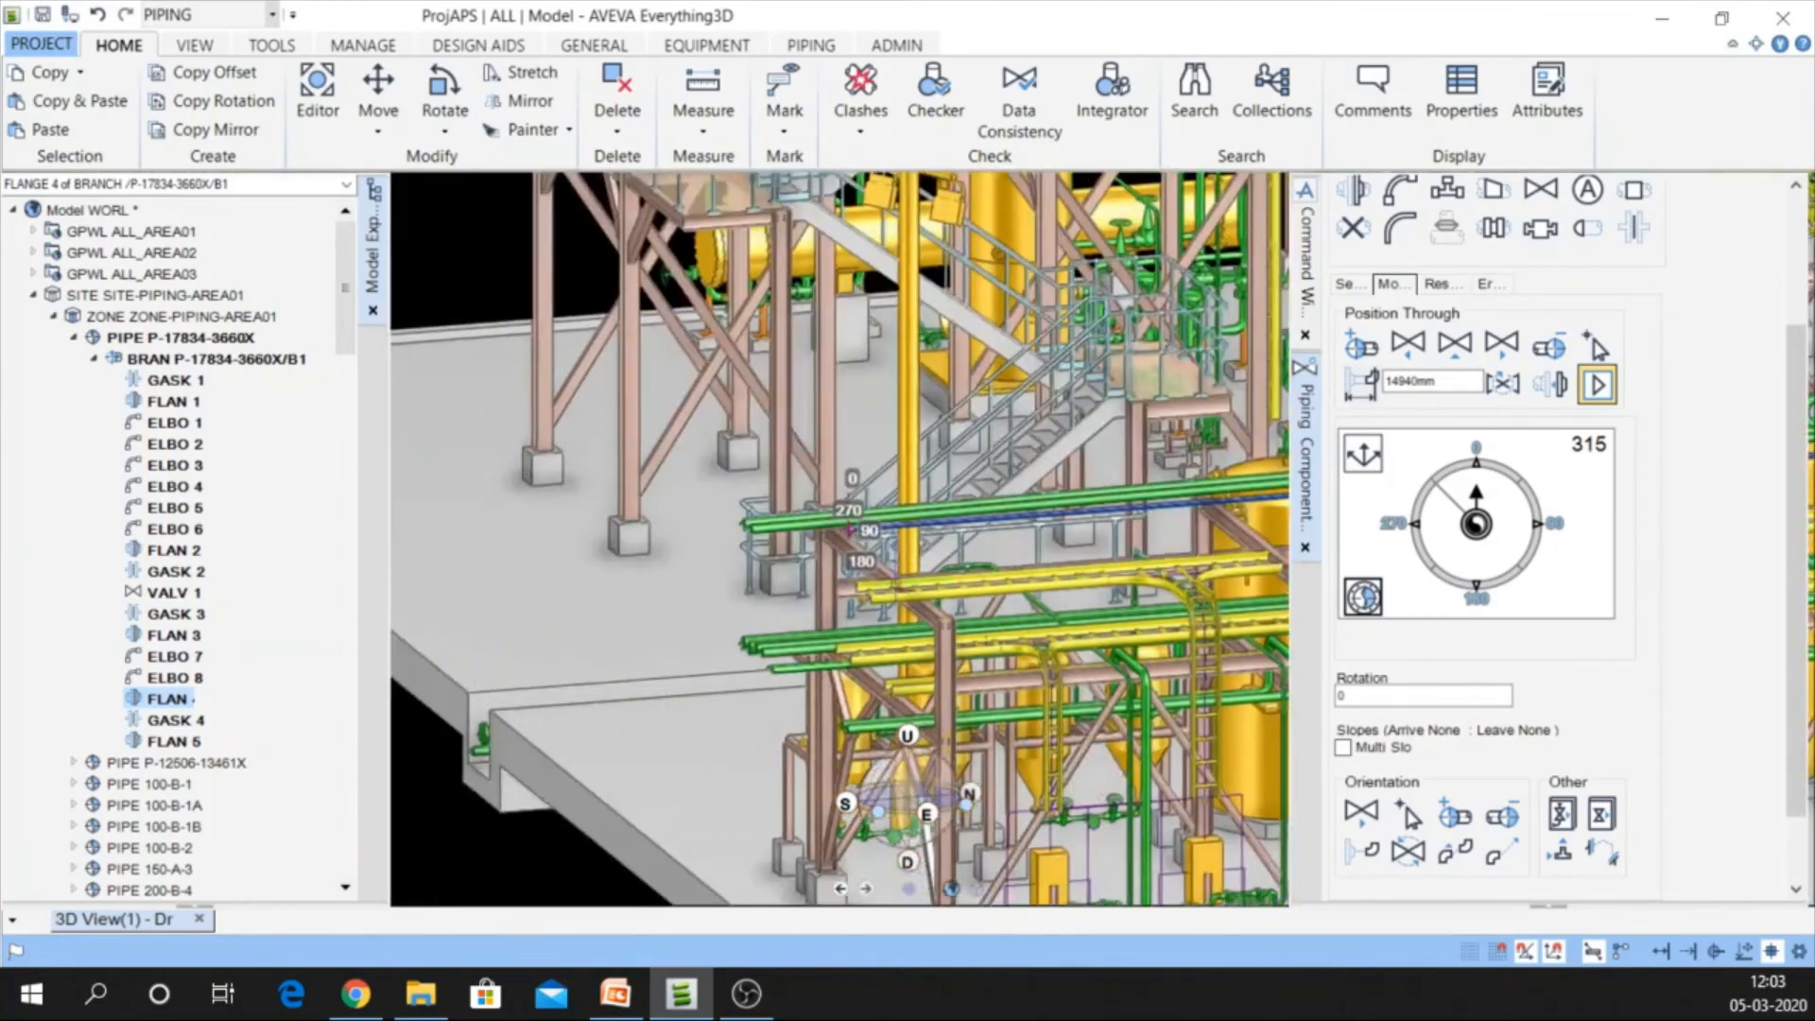
scroll(922, 558, "up", 4)
scroll(757, 464, "up", 5)
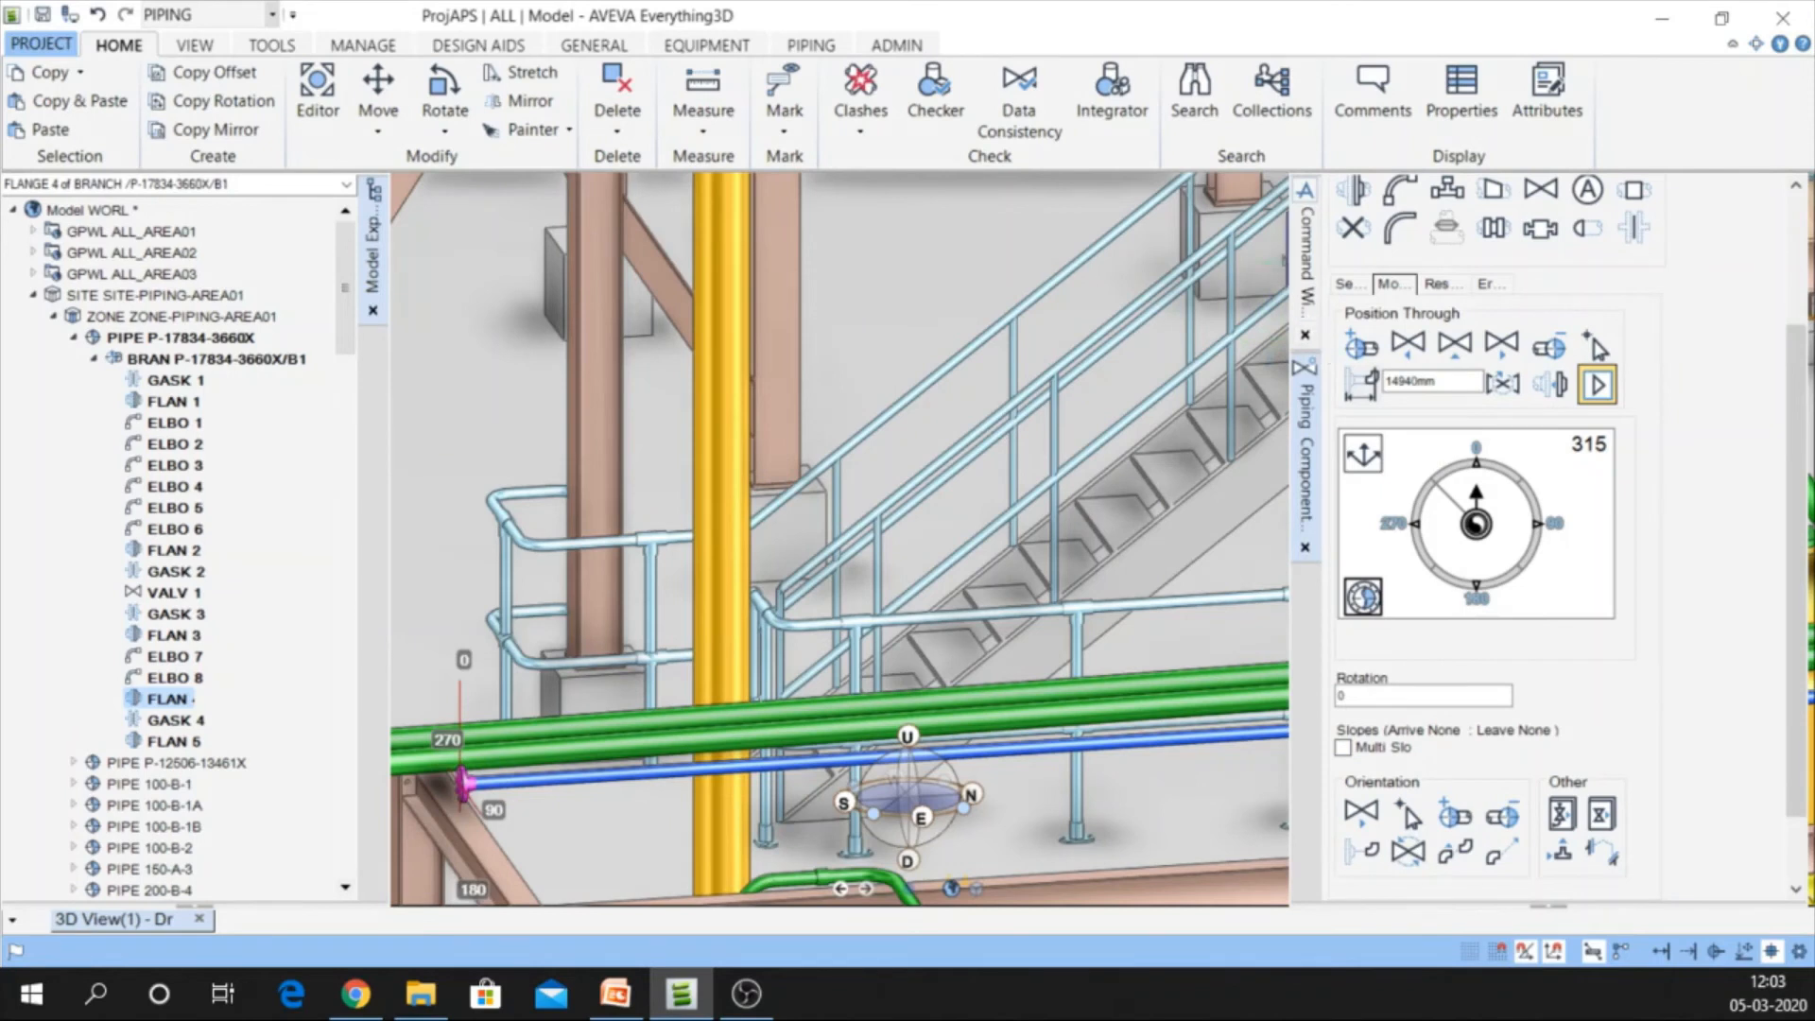
Move the first flange after the eighth elbow 300 mm south by entering the command BY S 300
left_click(1301, 261)
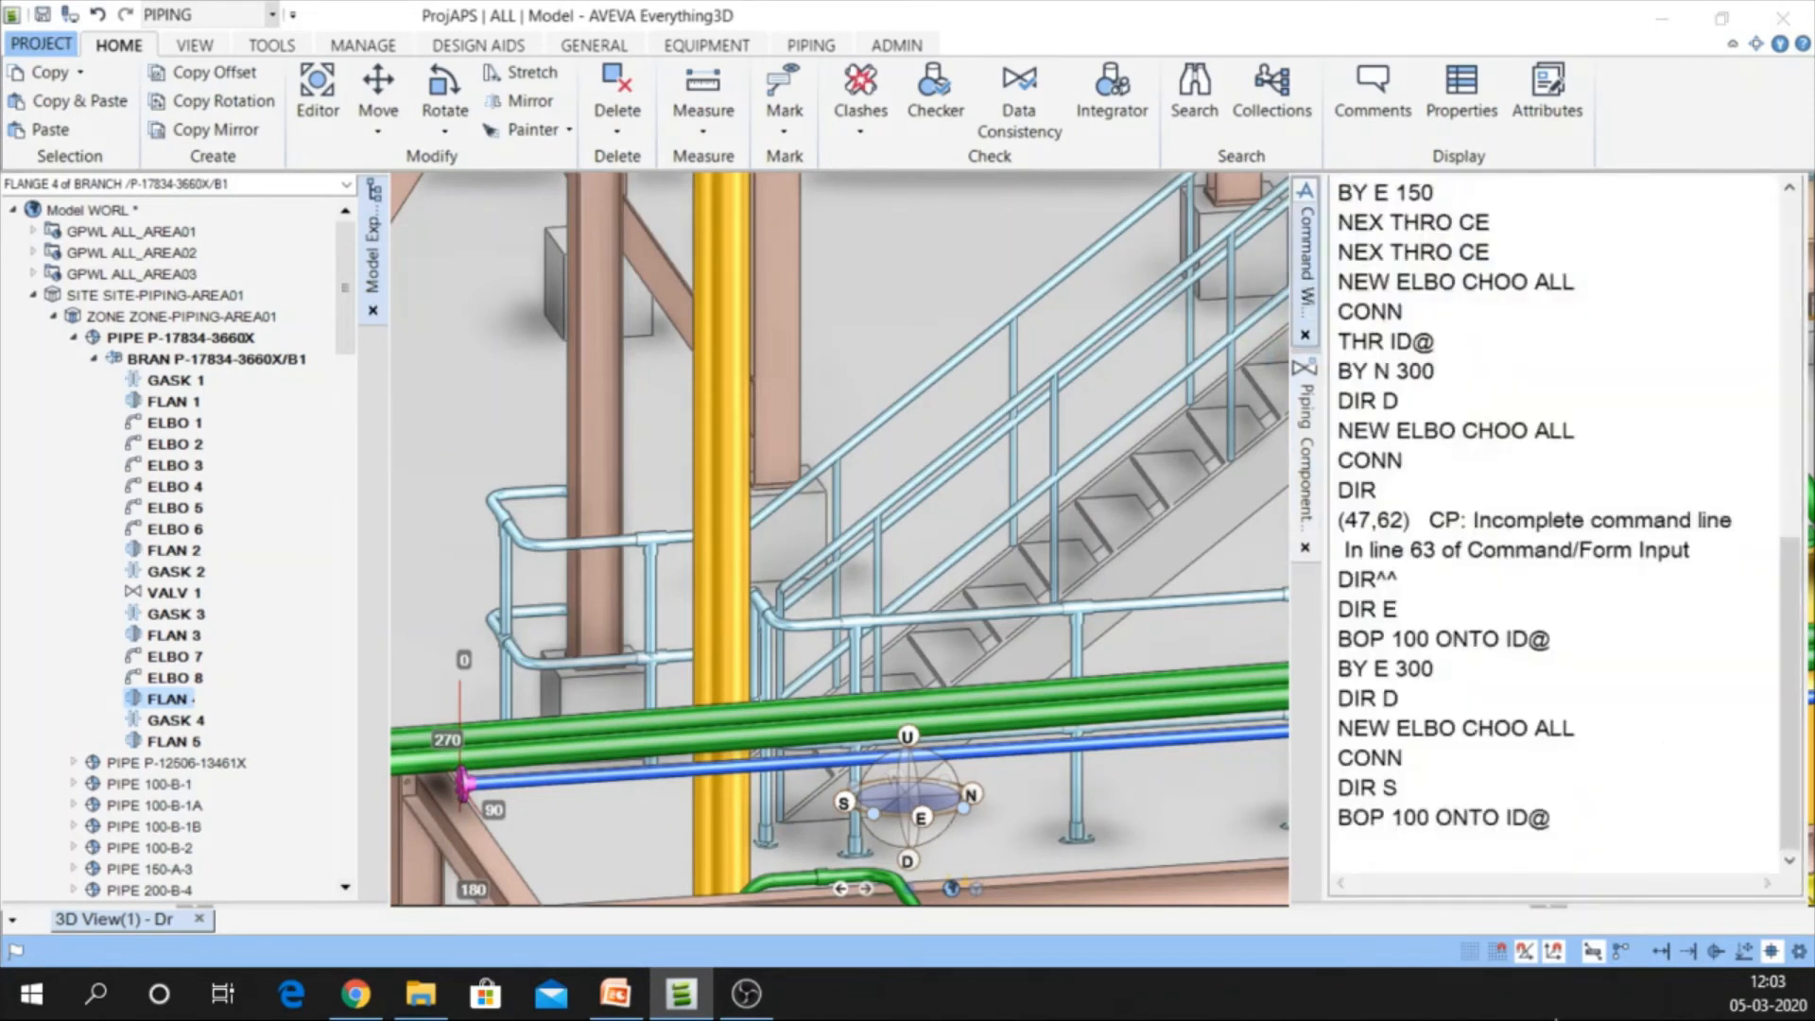
left_click(1367, 860)
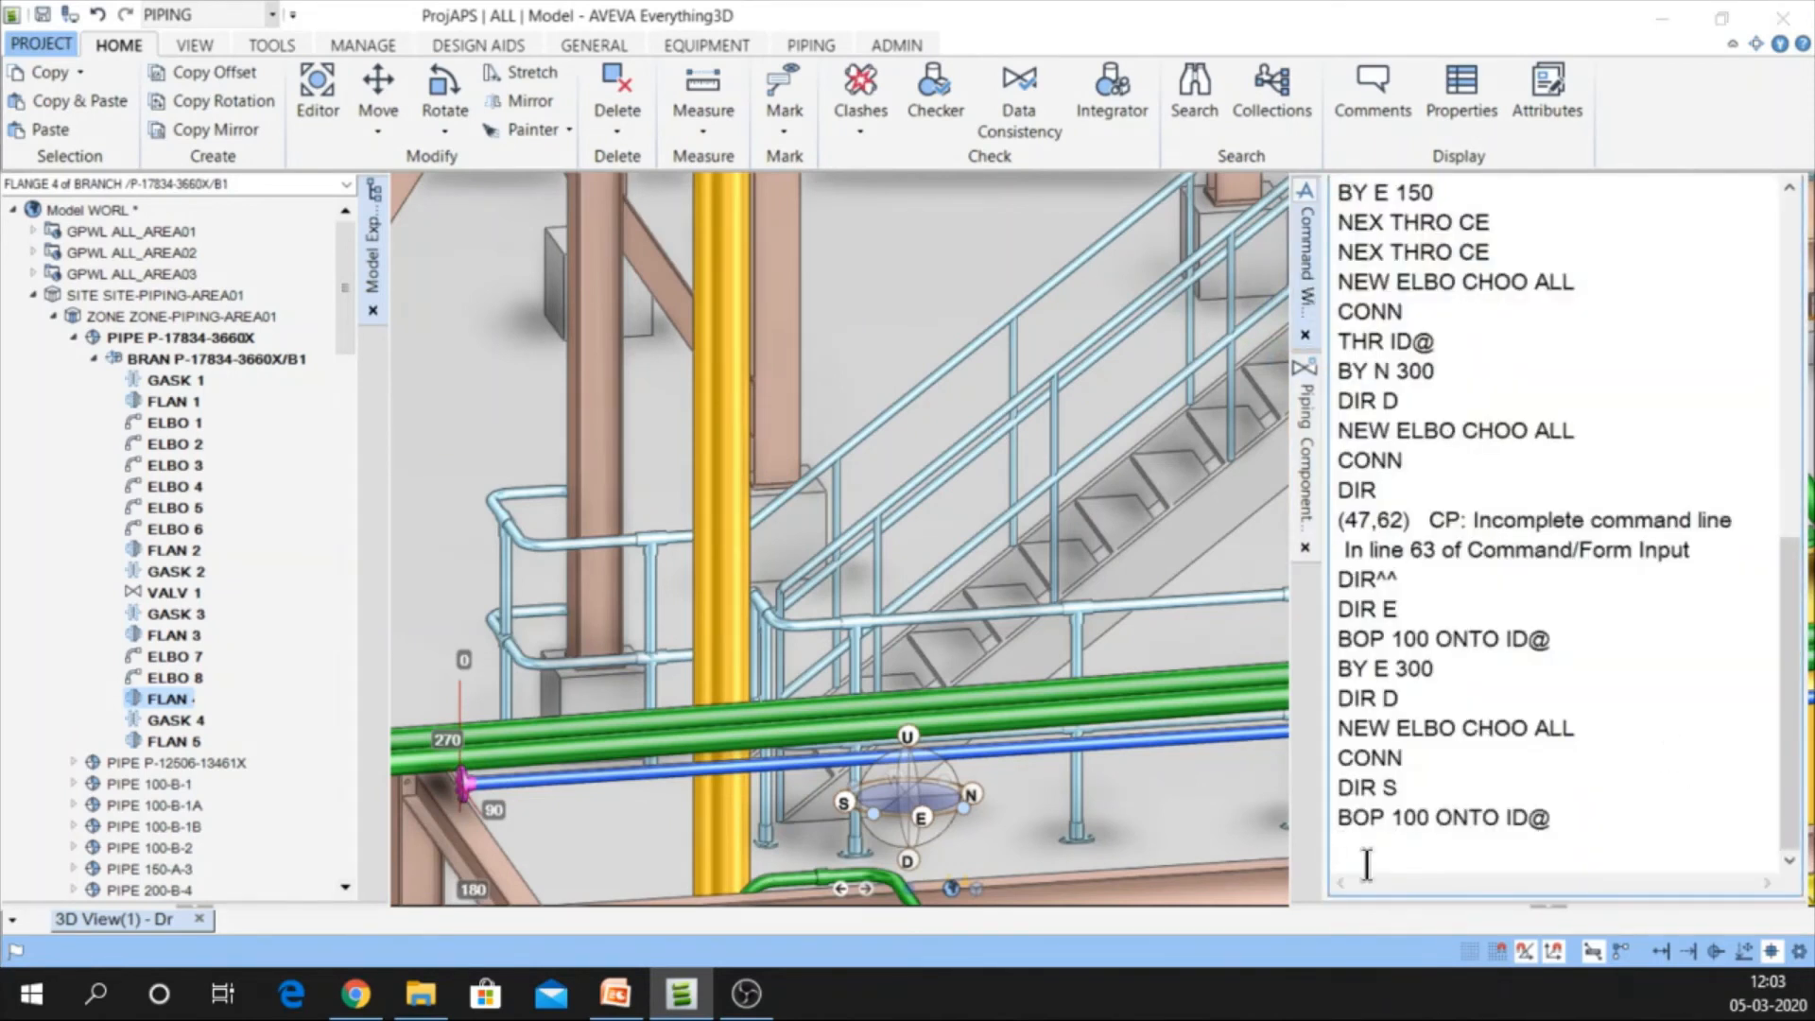
type("BY S 300")
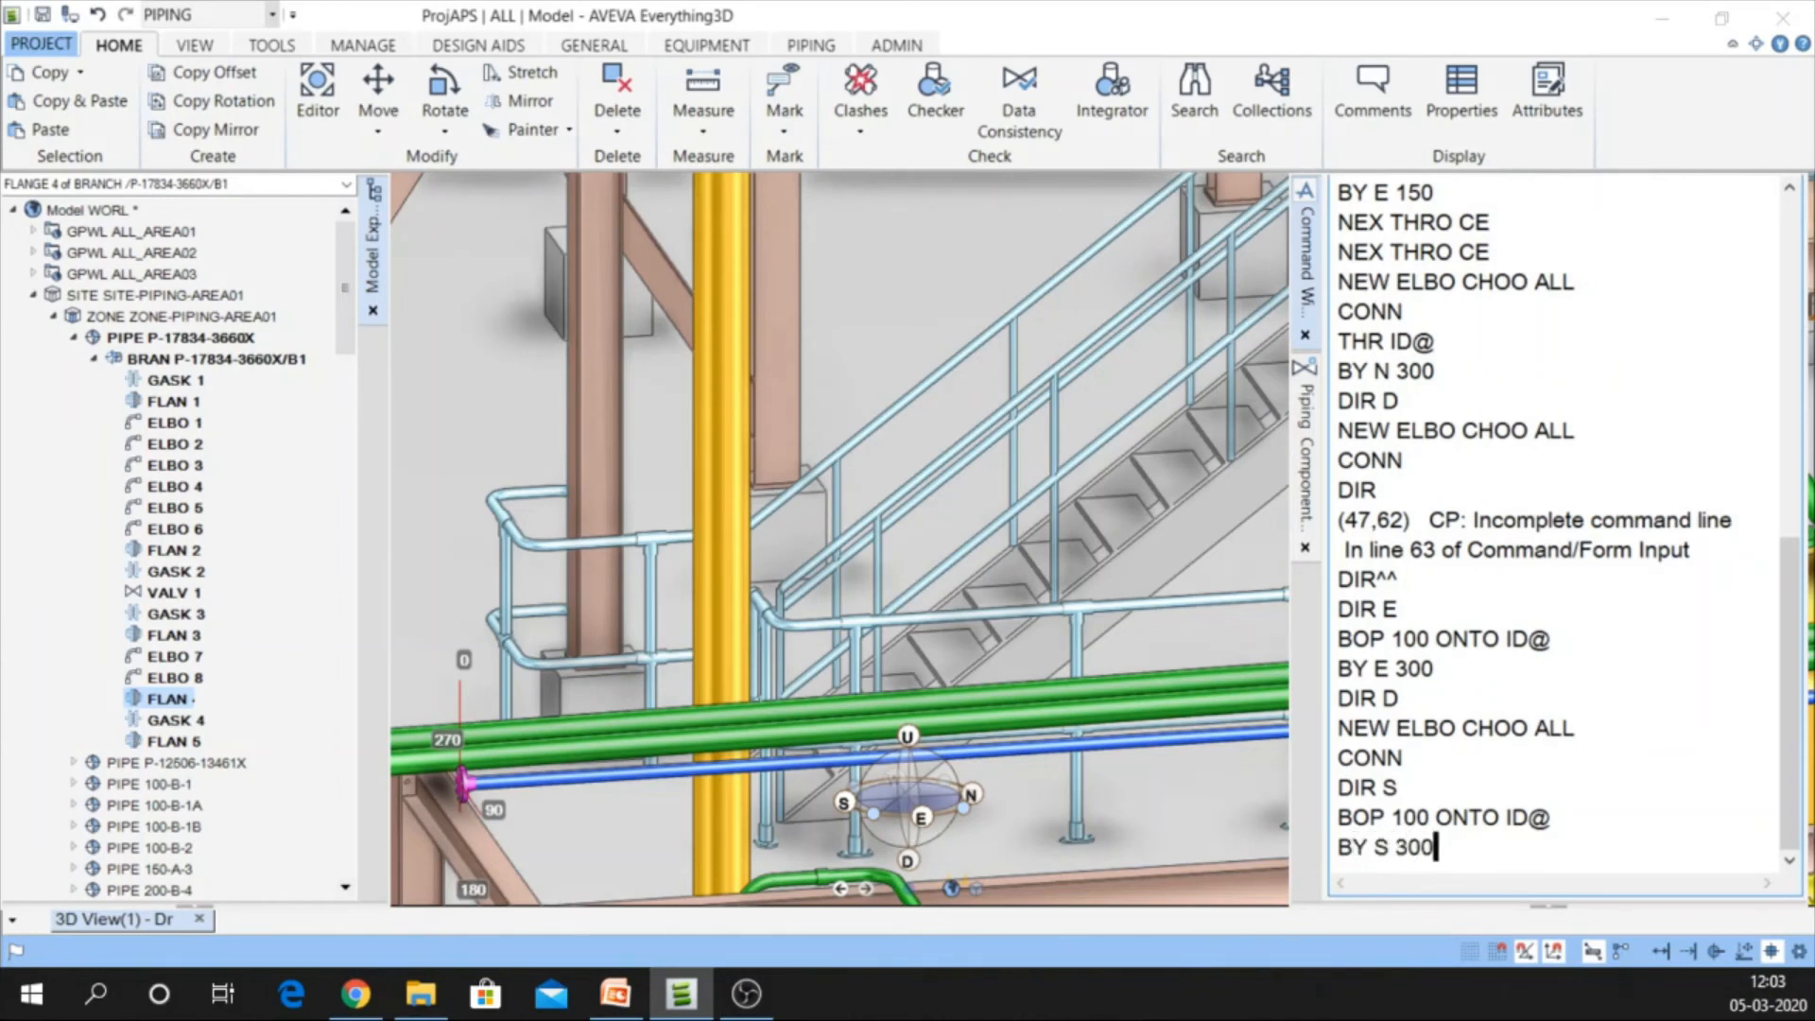
key("Return")
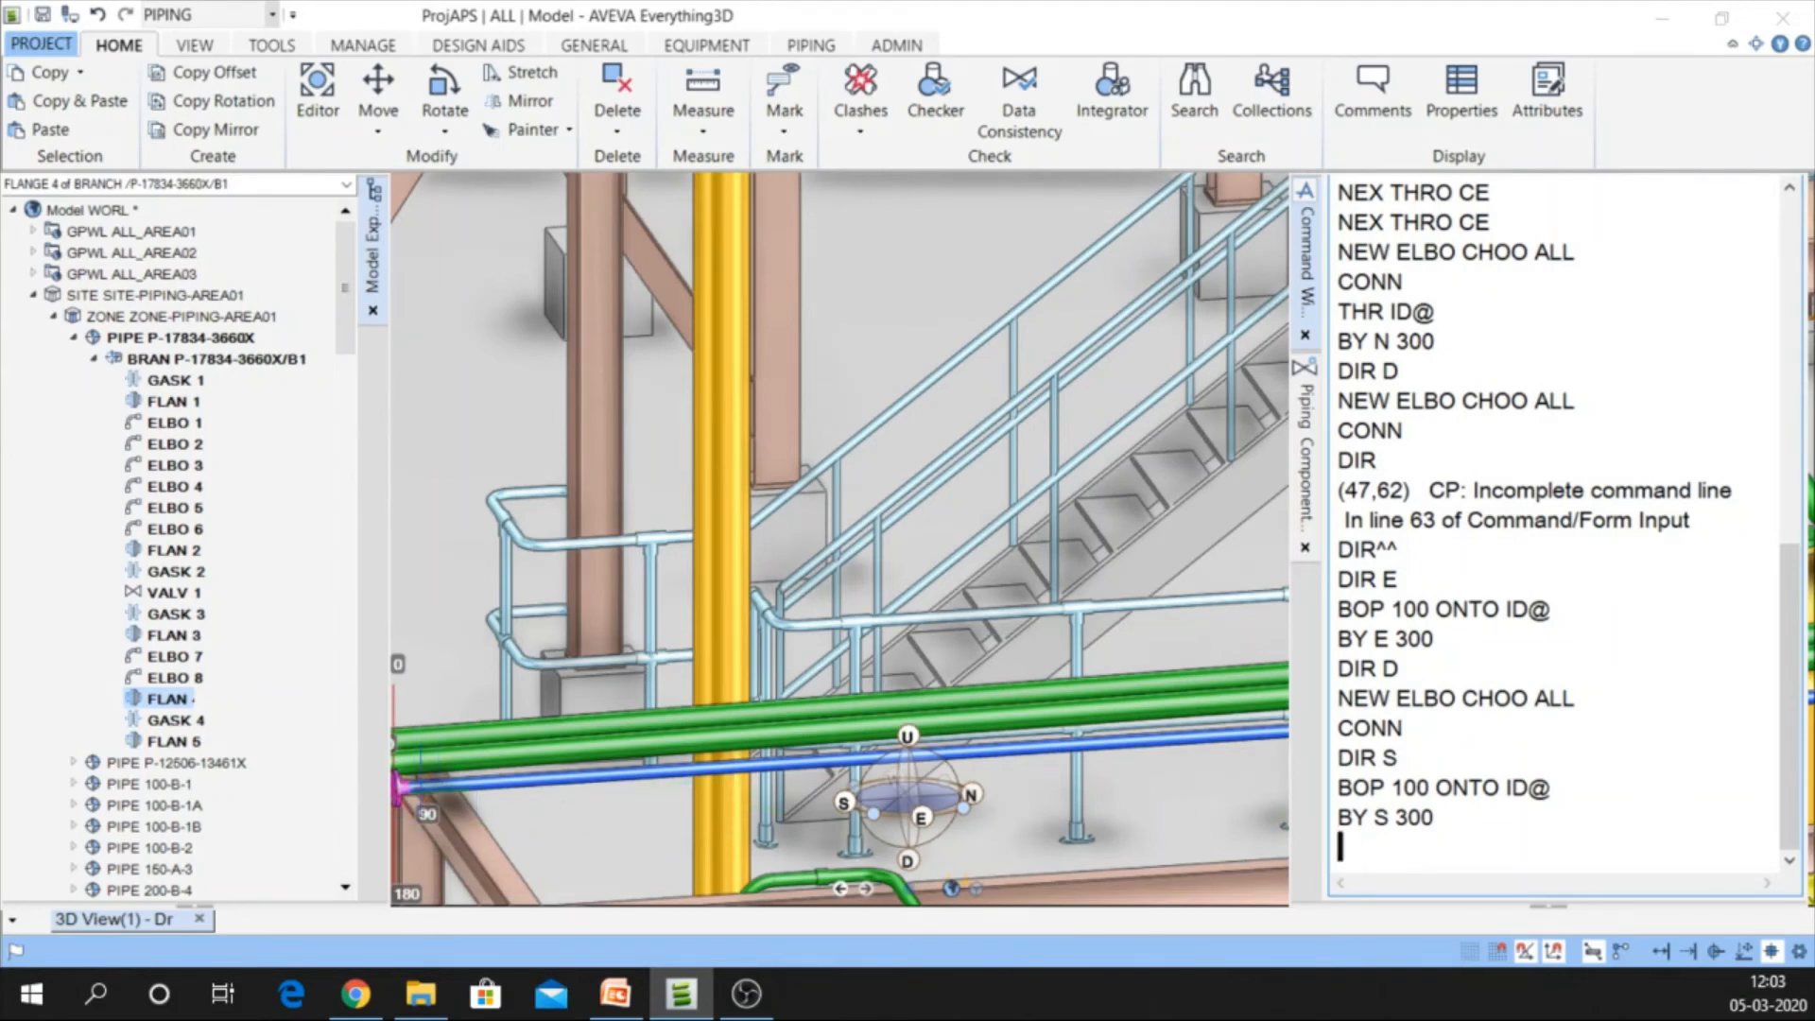
middle_click(421, 789)
scroll(1155, 456, "up", 1)
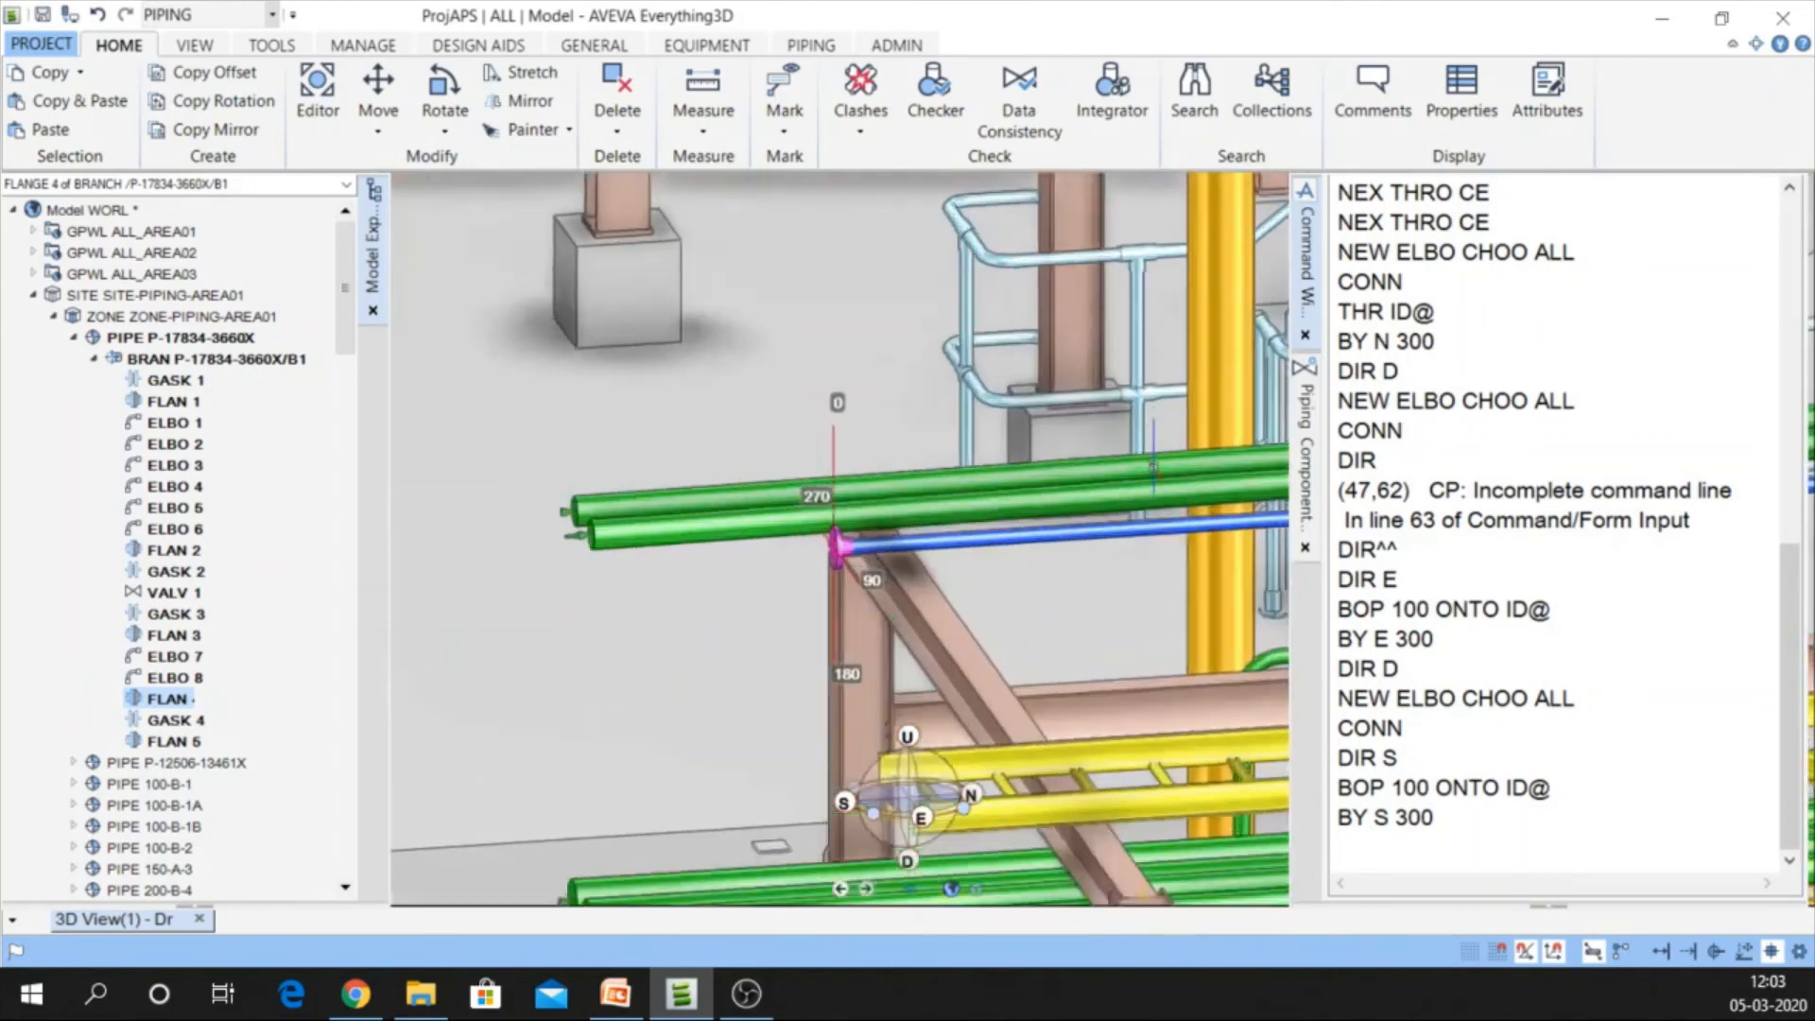
Connect the gasket and the flange after the repositioned flange in sequence, entering NEX CONN for each one
left_click(1386, 865)
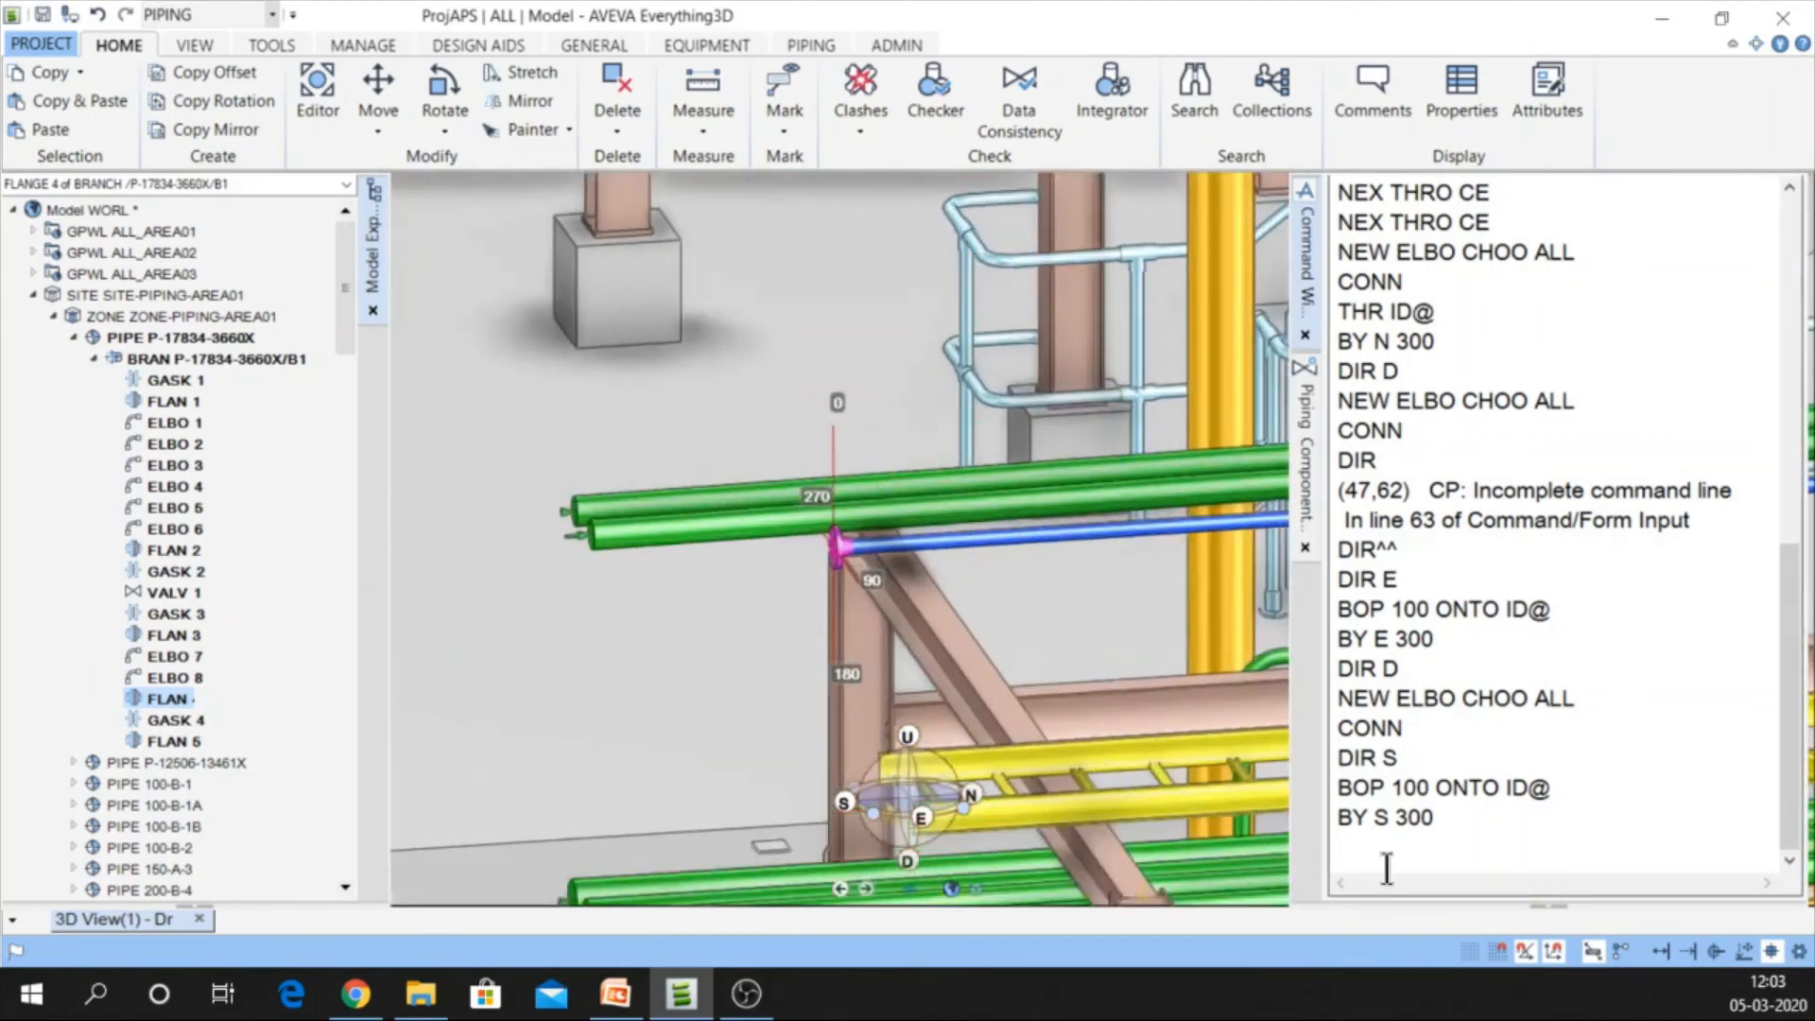
type("NE")
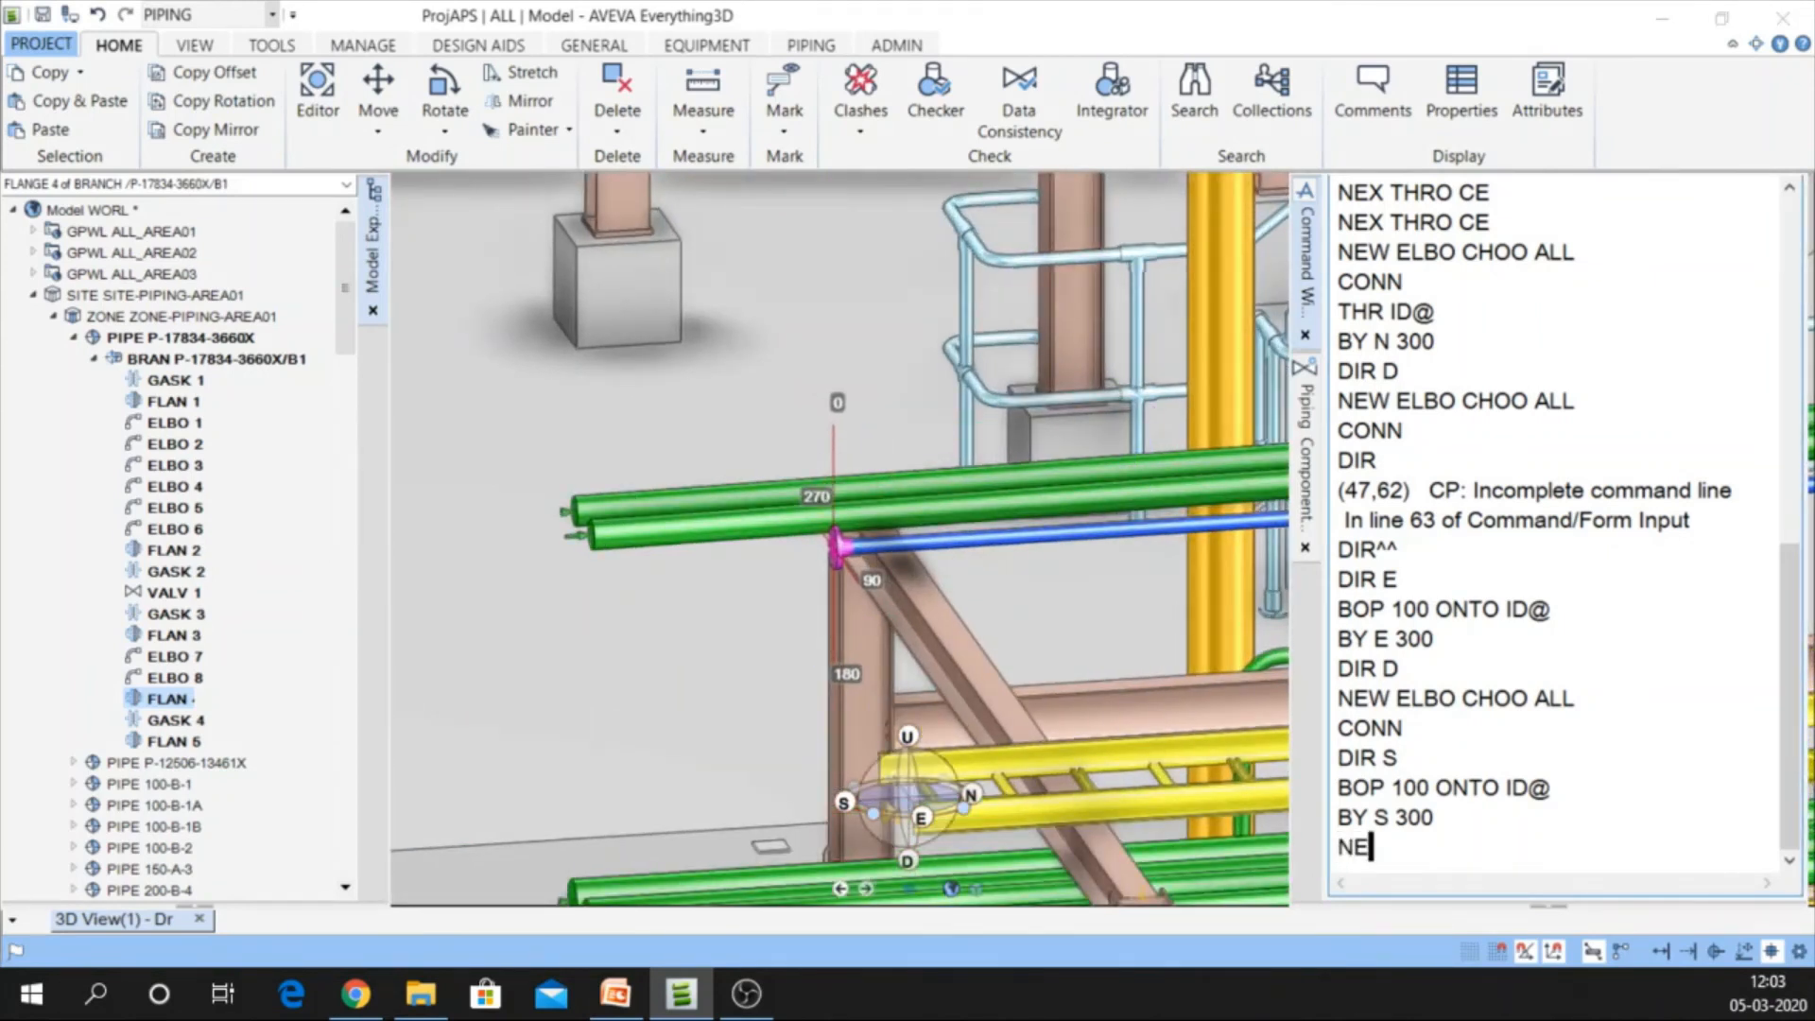
type("X CONN")
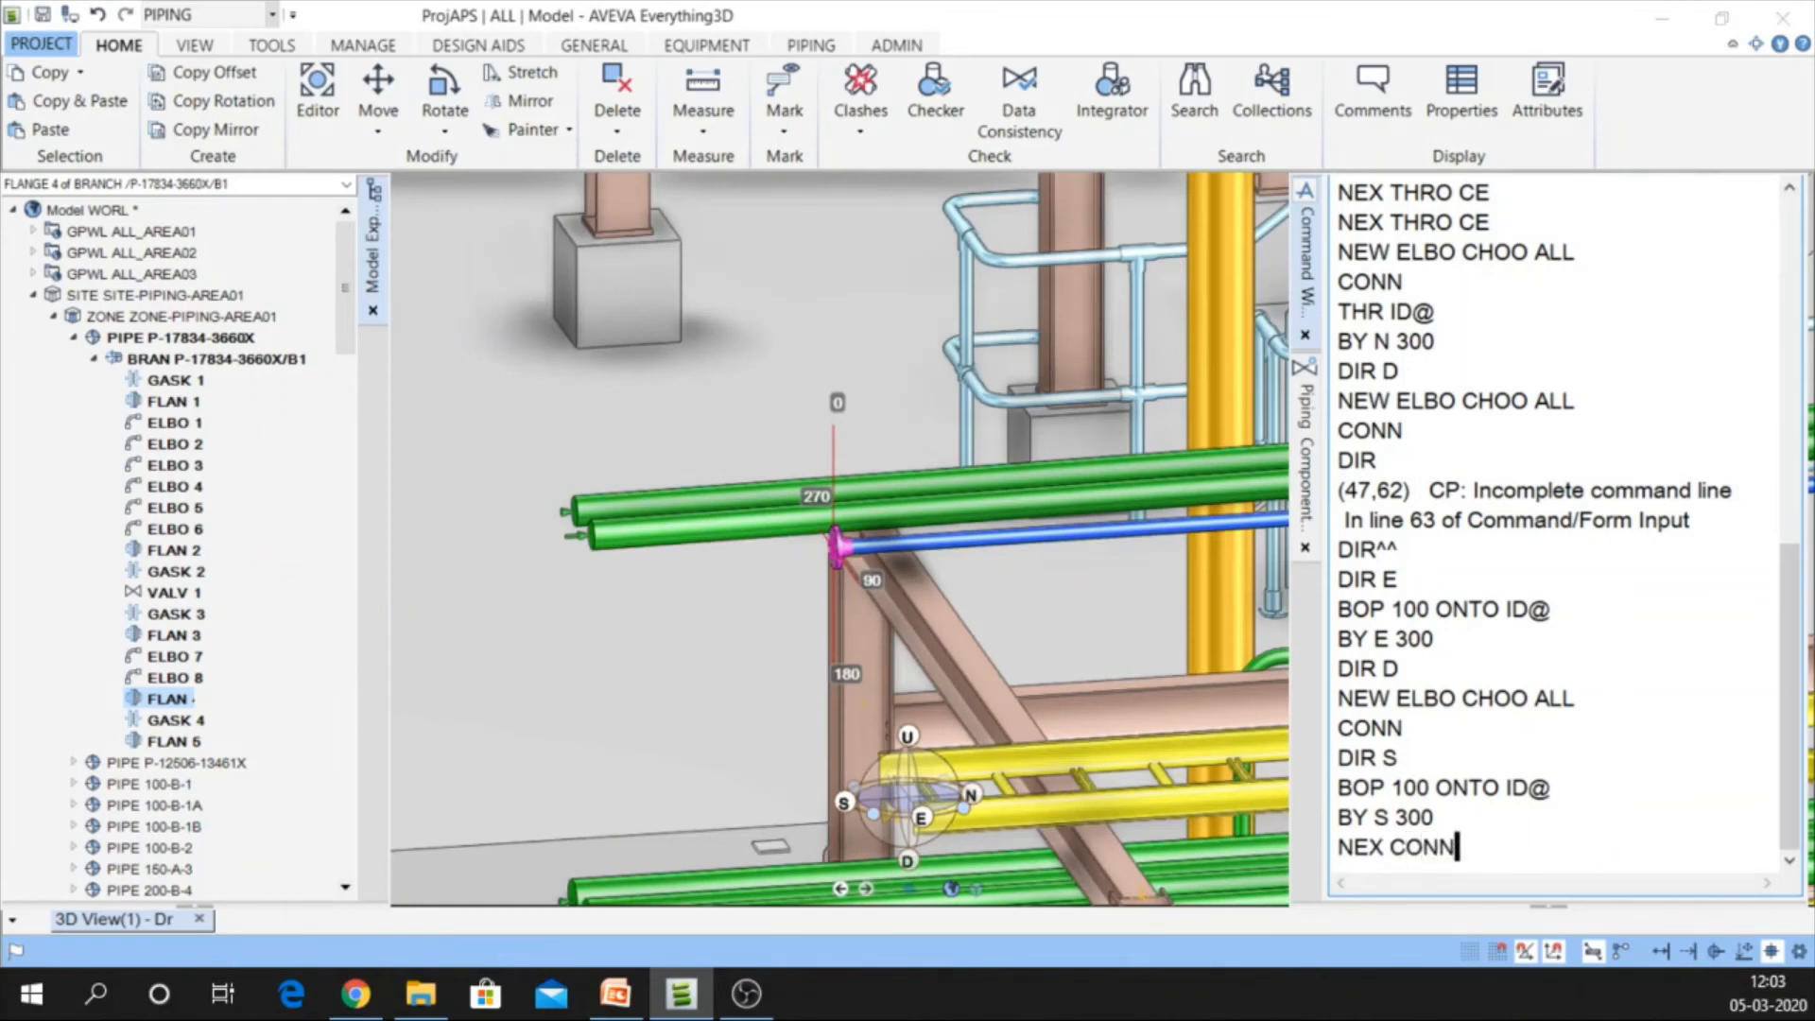
key("Return")
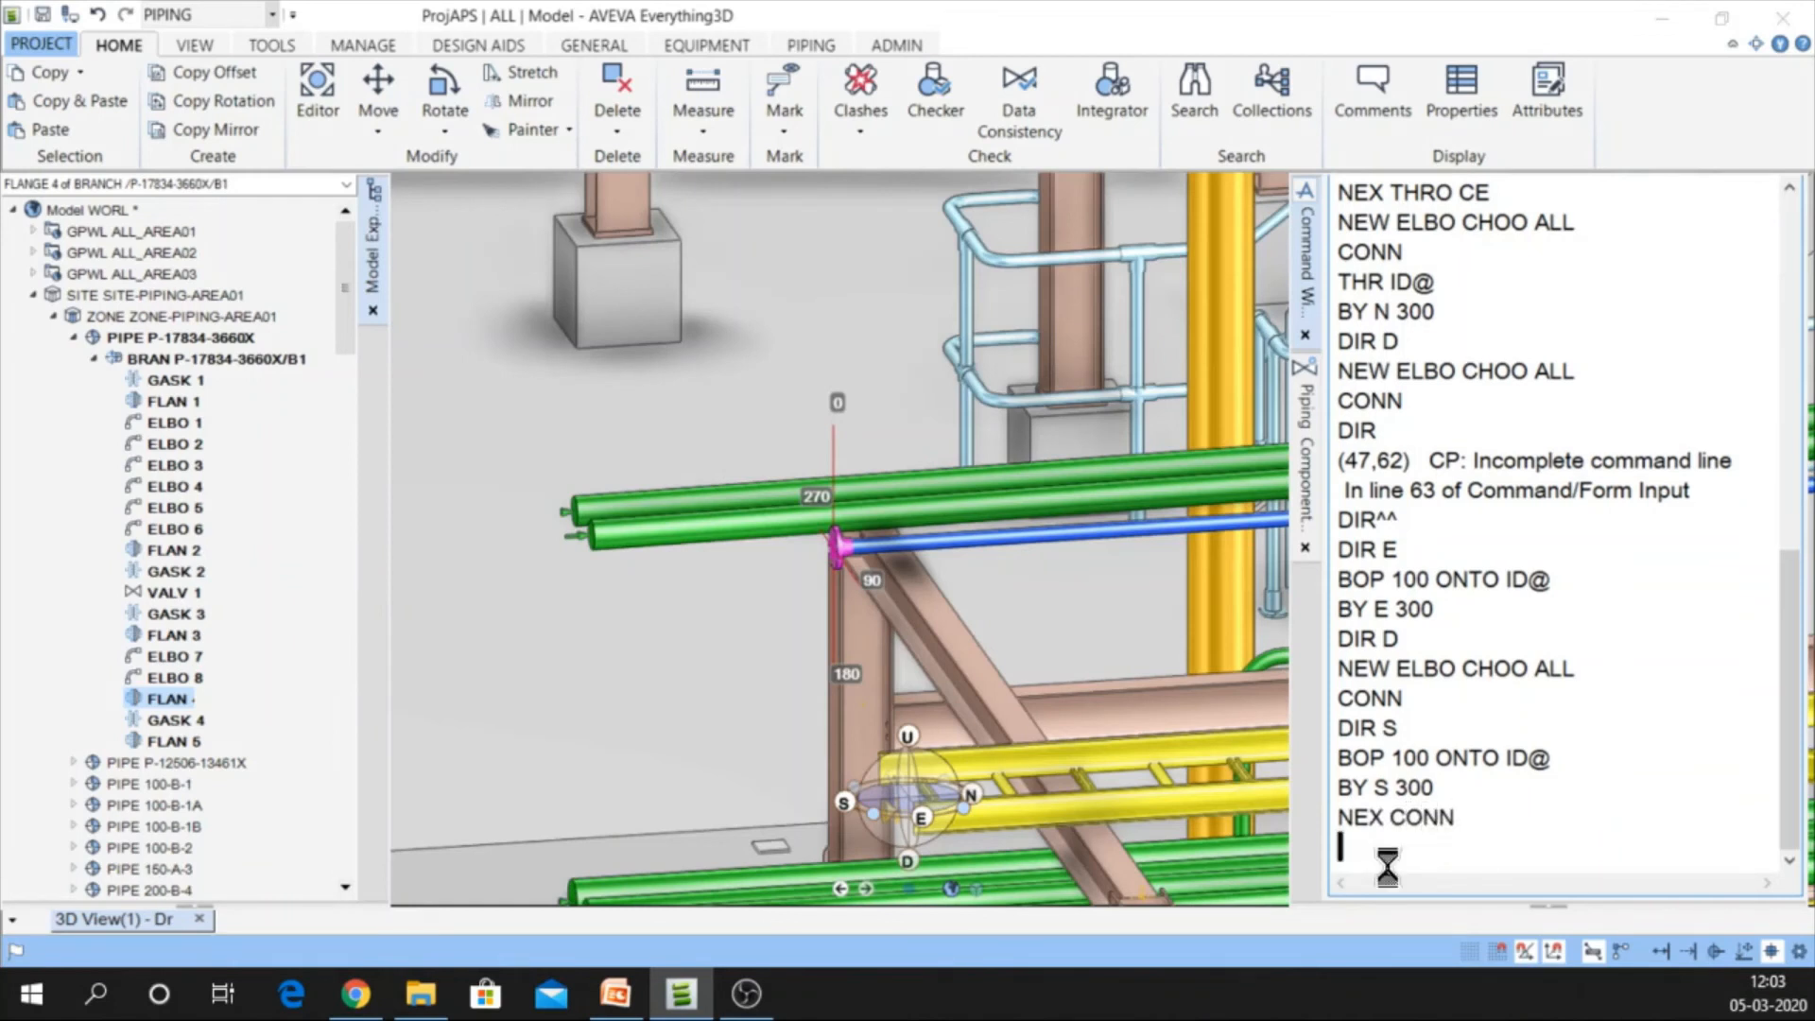
type("NE")
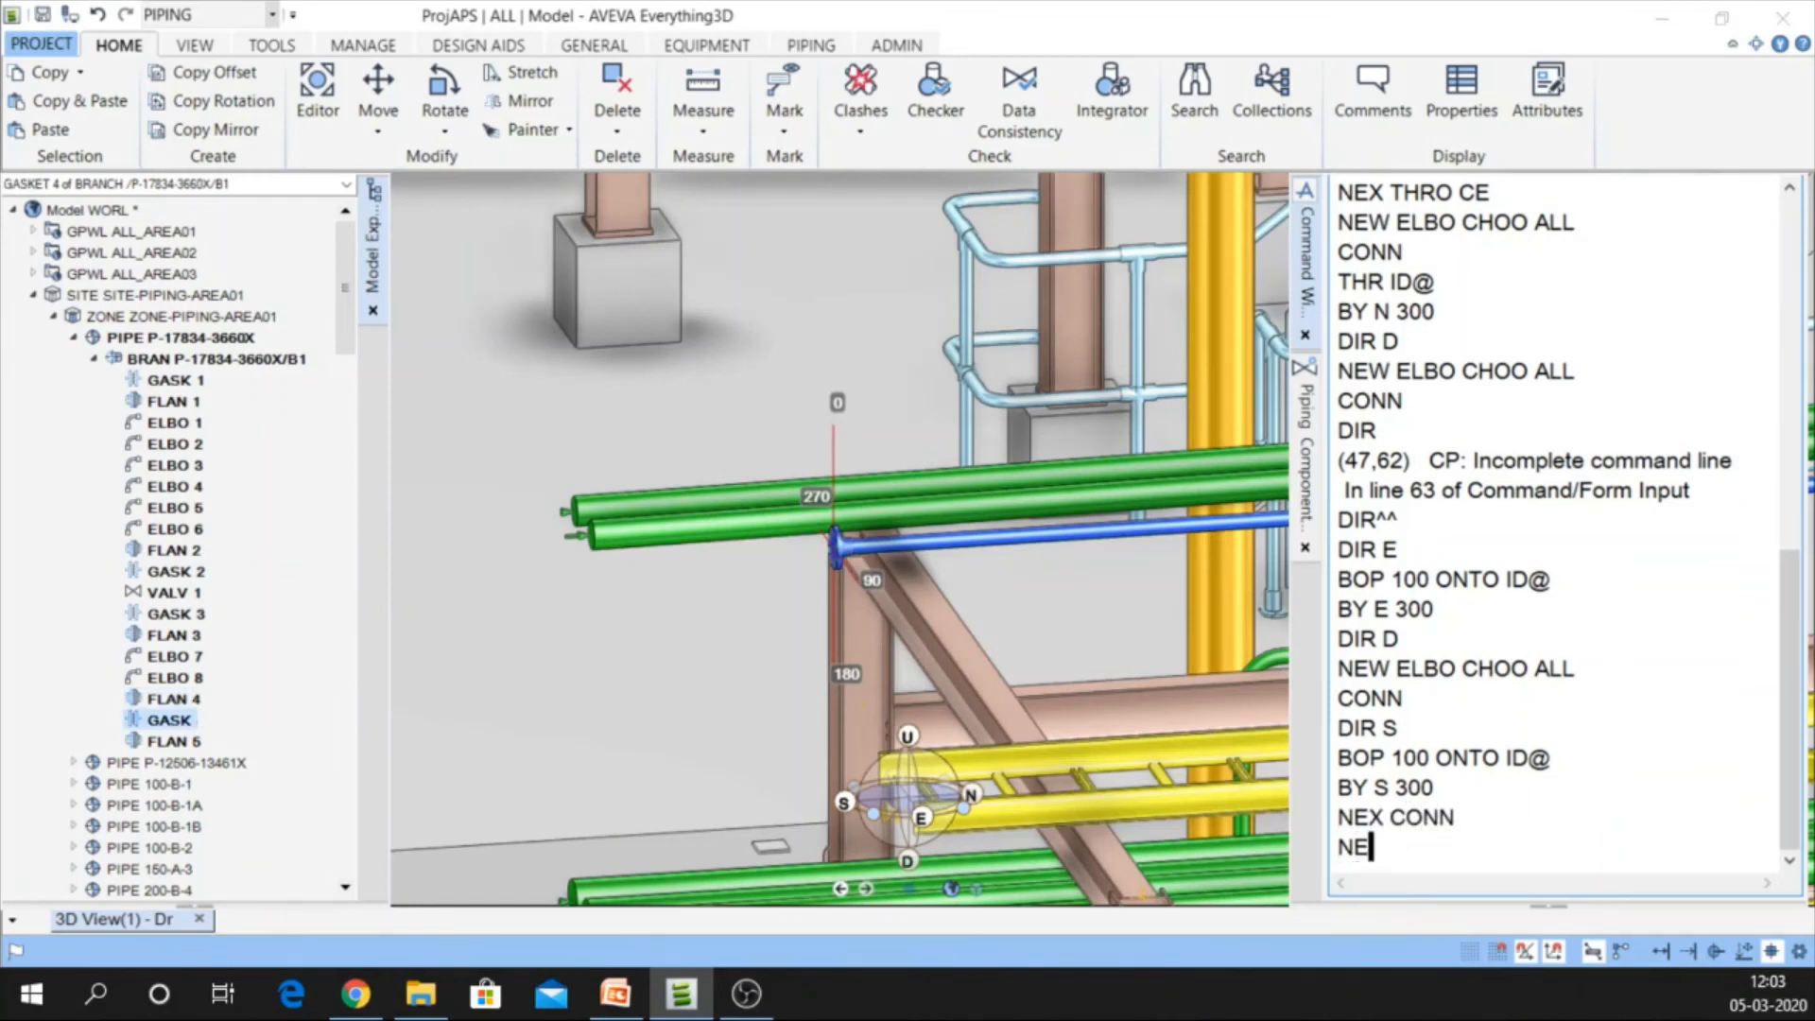
type("X CONN")
key("Return")
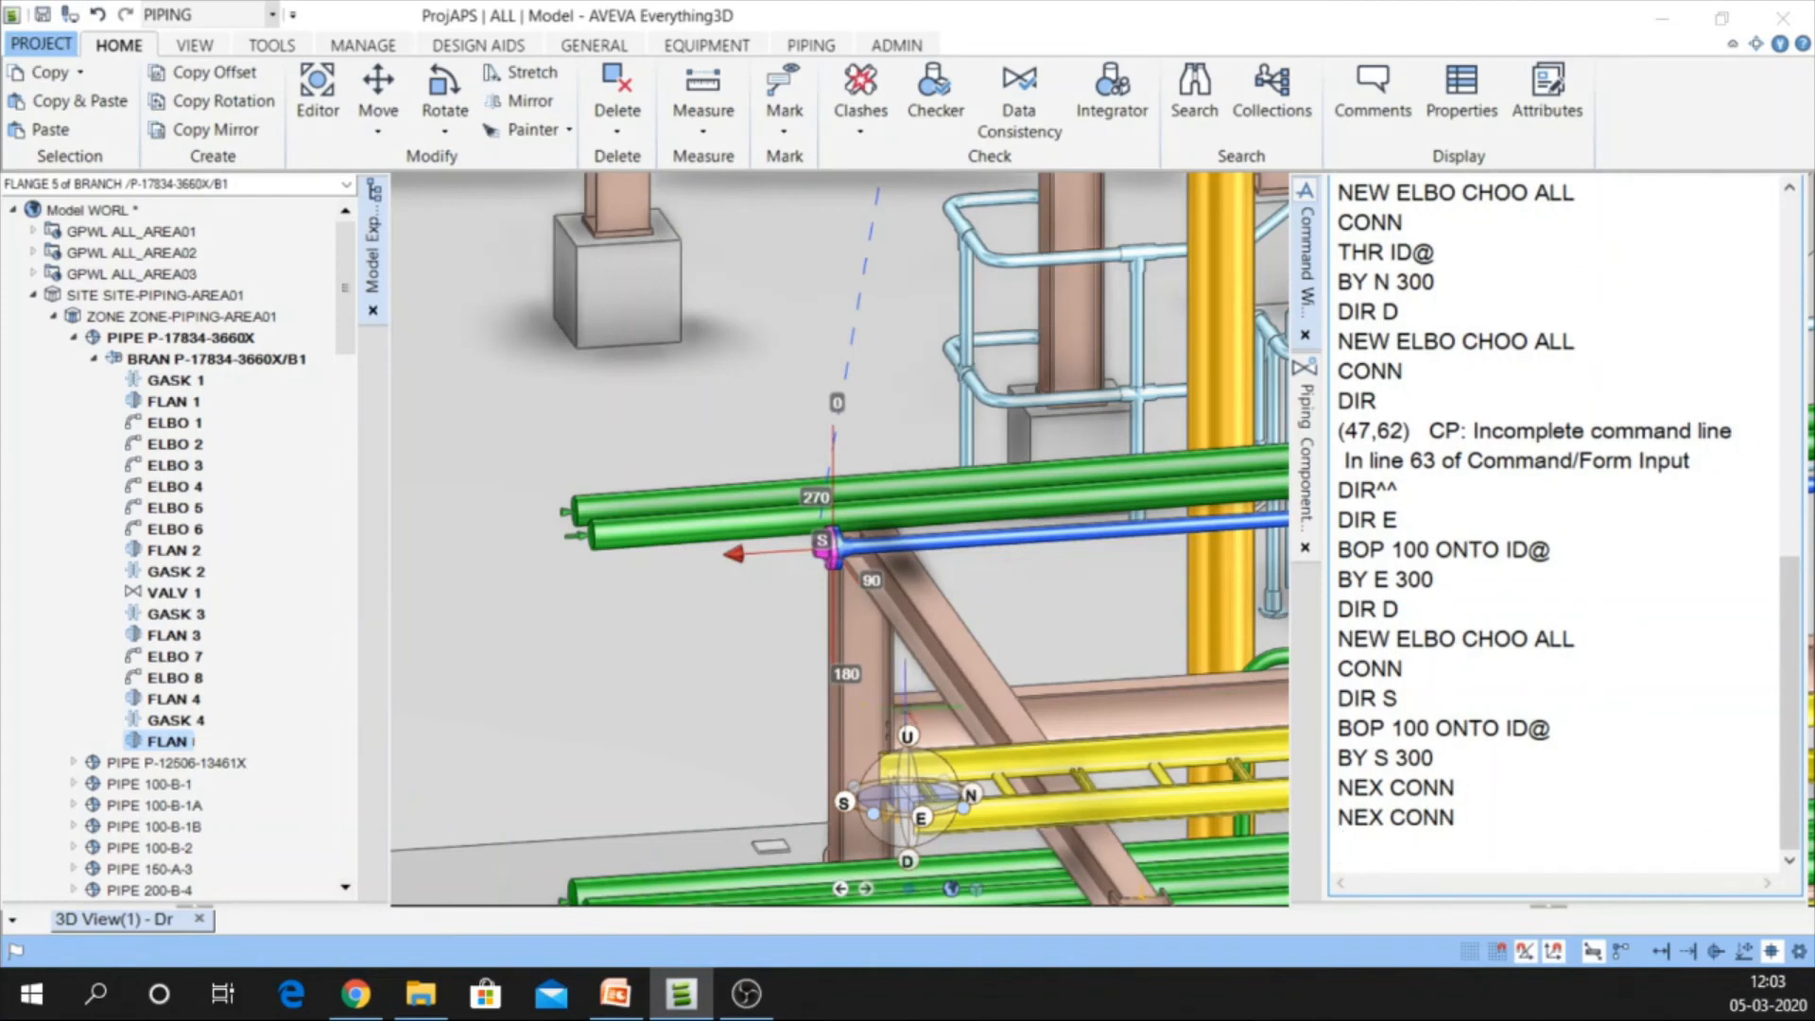
Insert a BALL valve (BS4460 #300.RF) with its connected gasket and flange after the fourth gasket of the branch
left_click(142, 699, "shift")
left_click(145, 720)
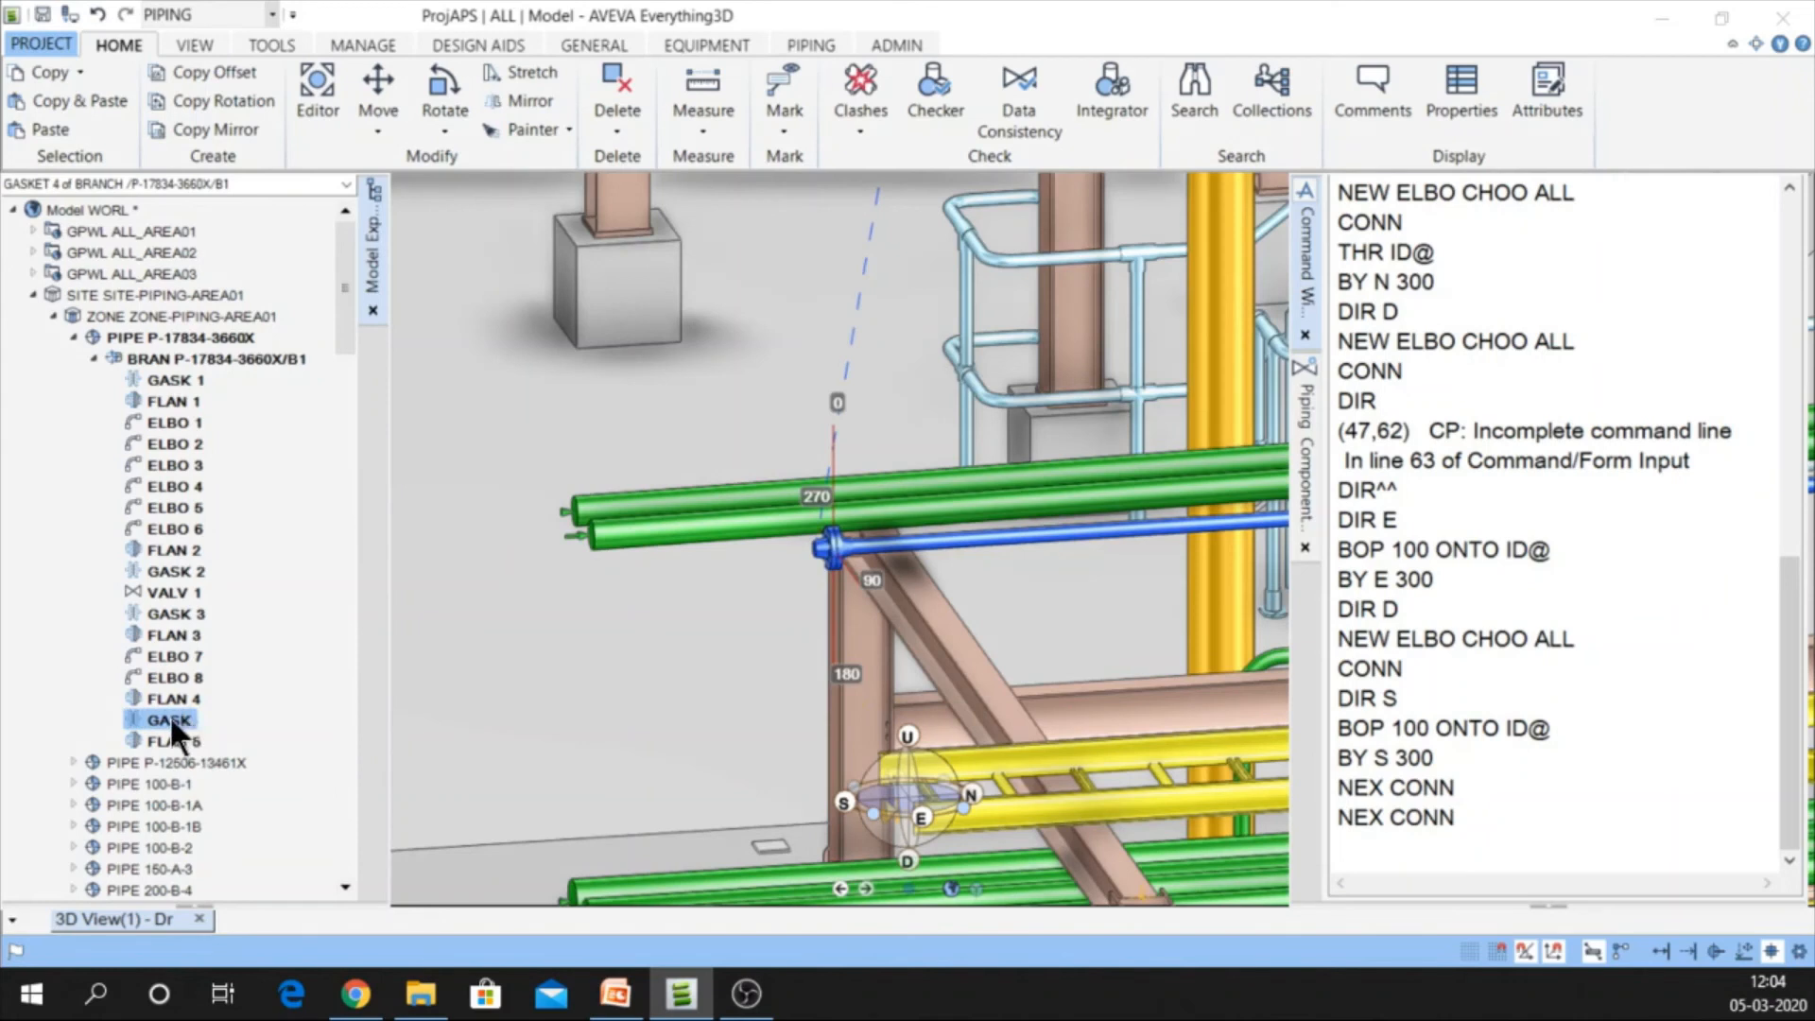
left_click(1308, 456)
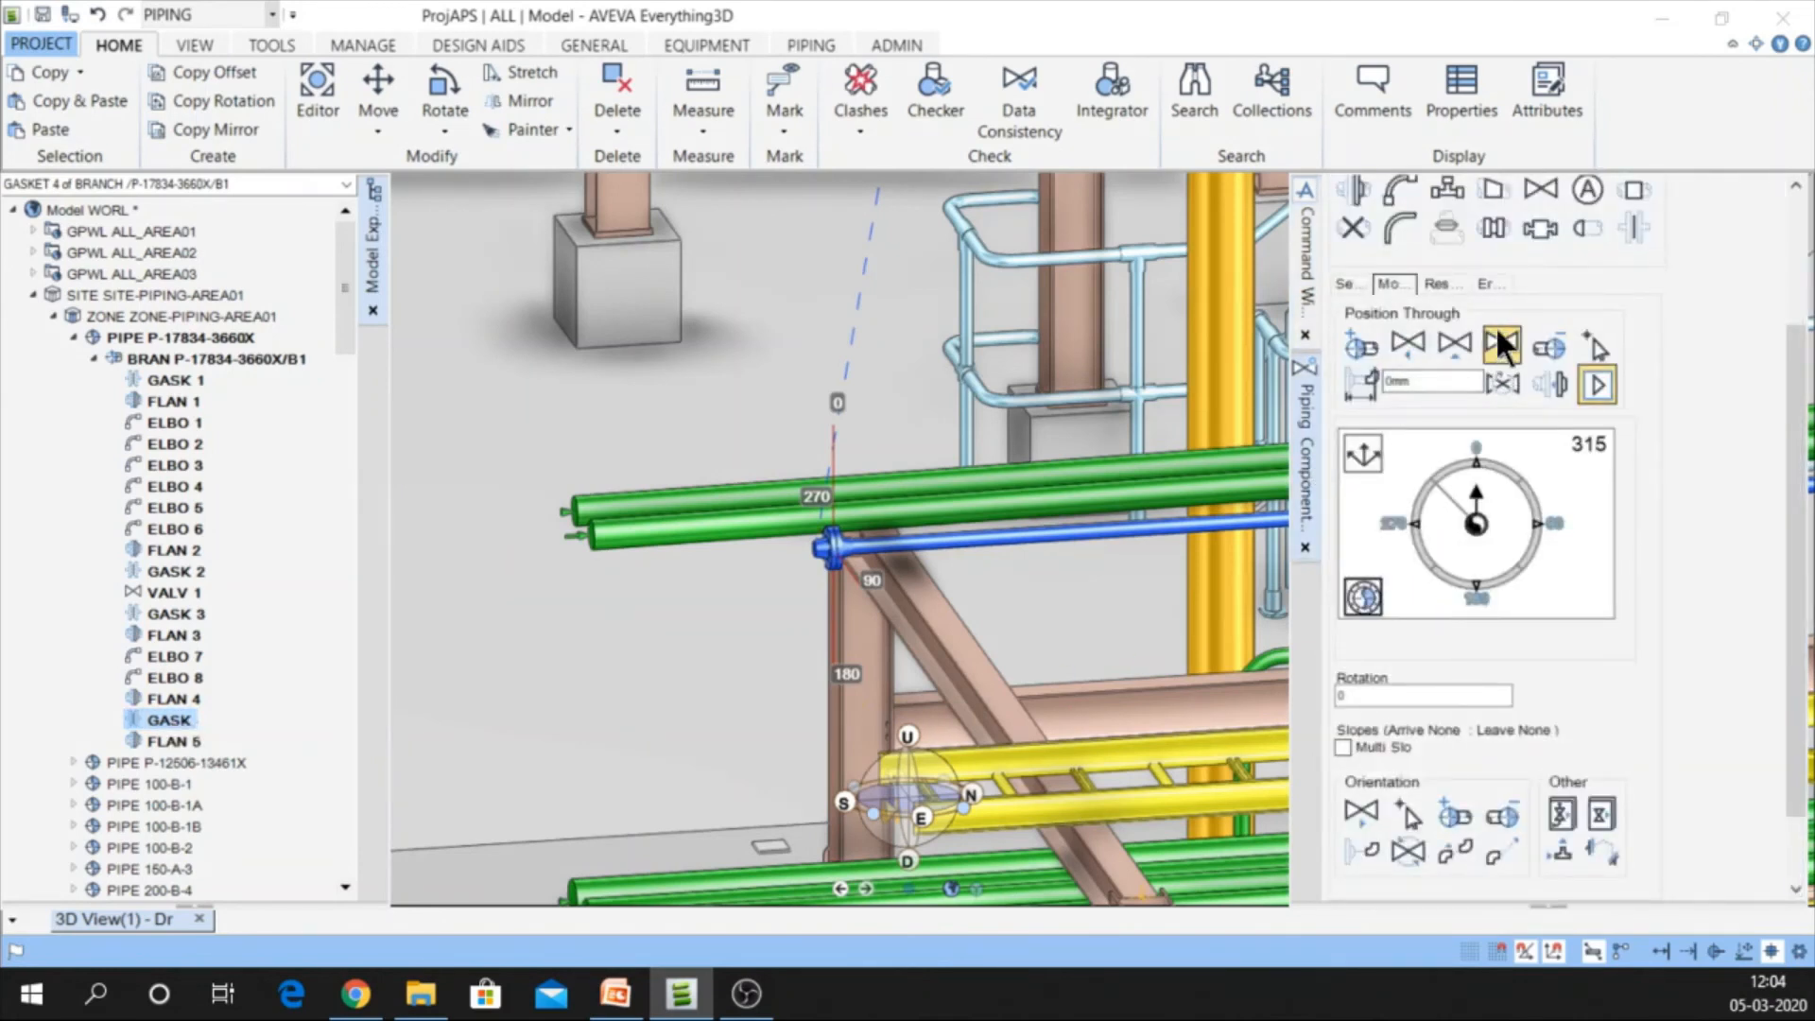
left_click(1501, 385)
left_click(1539, 228)
left_click(1533, 192)
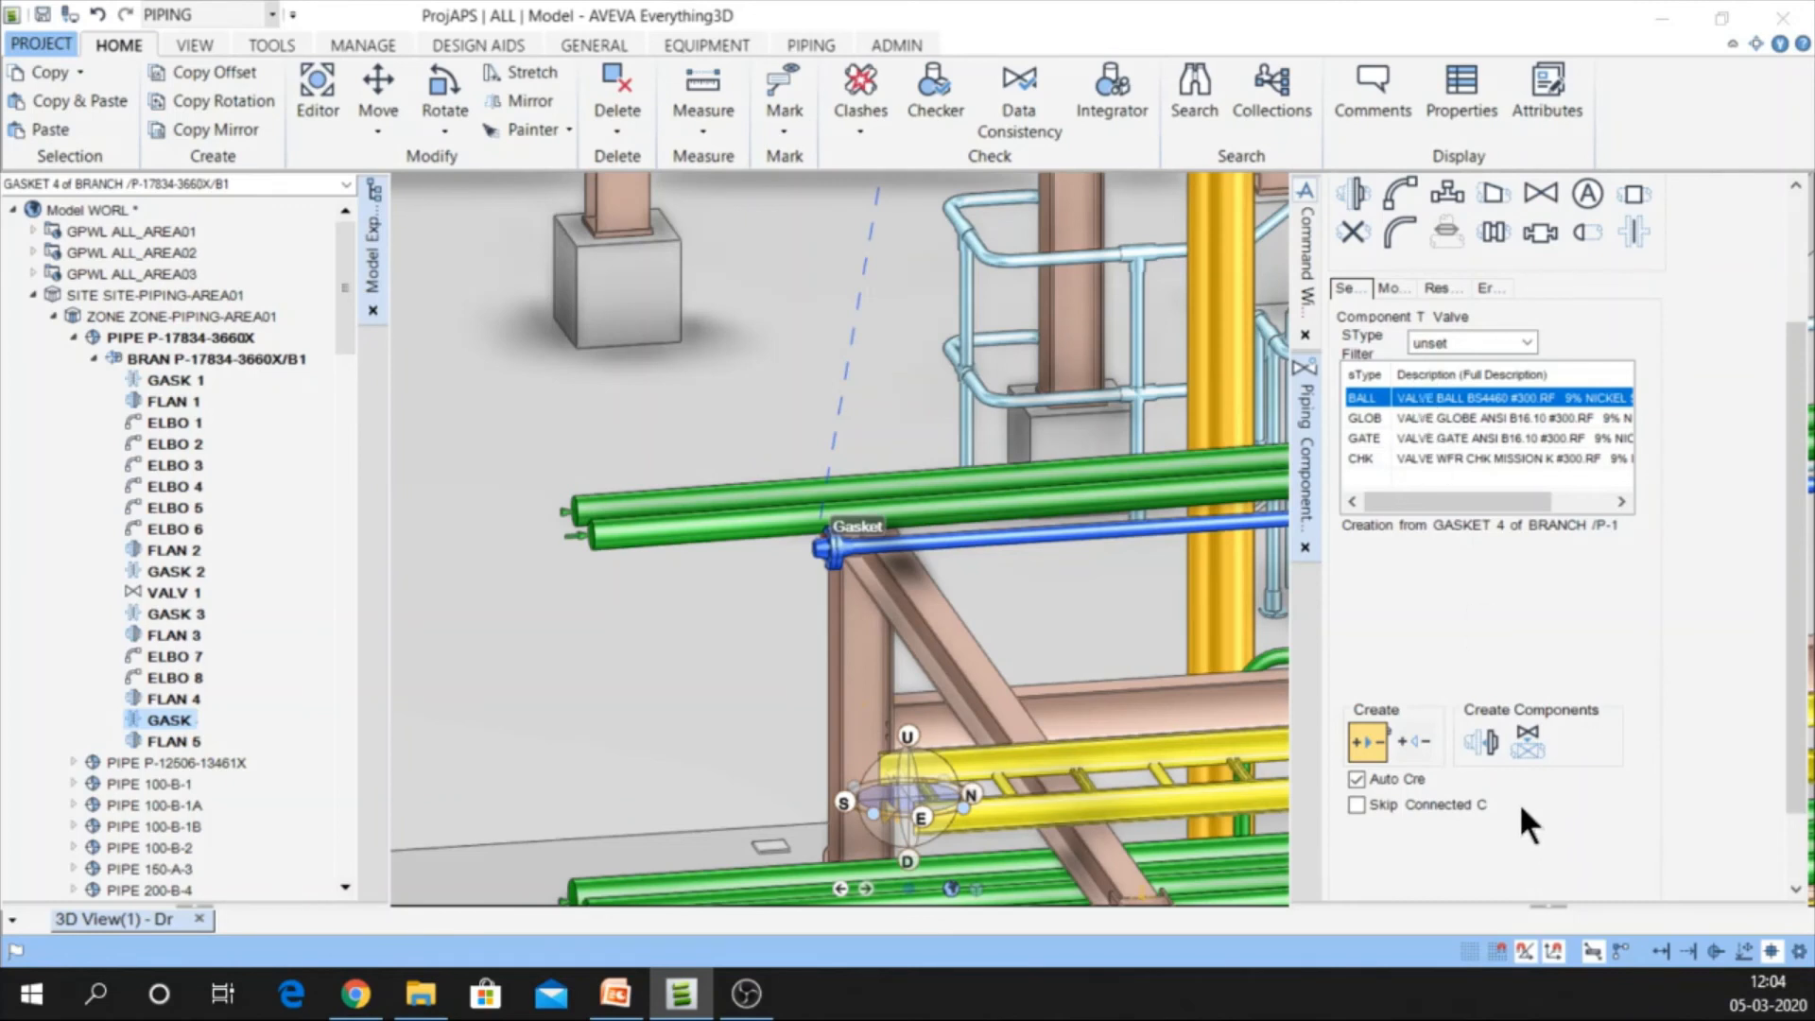
left_click(1493, 738)
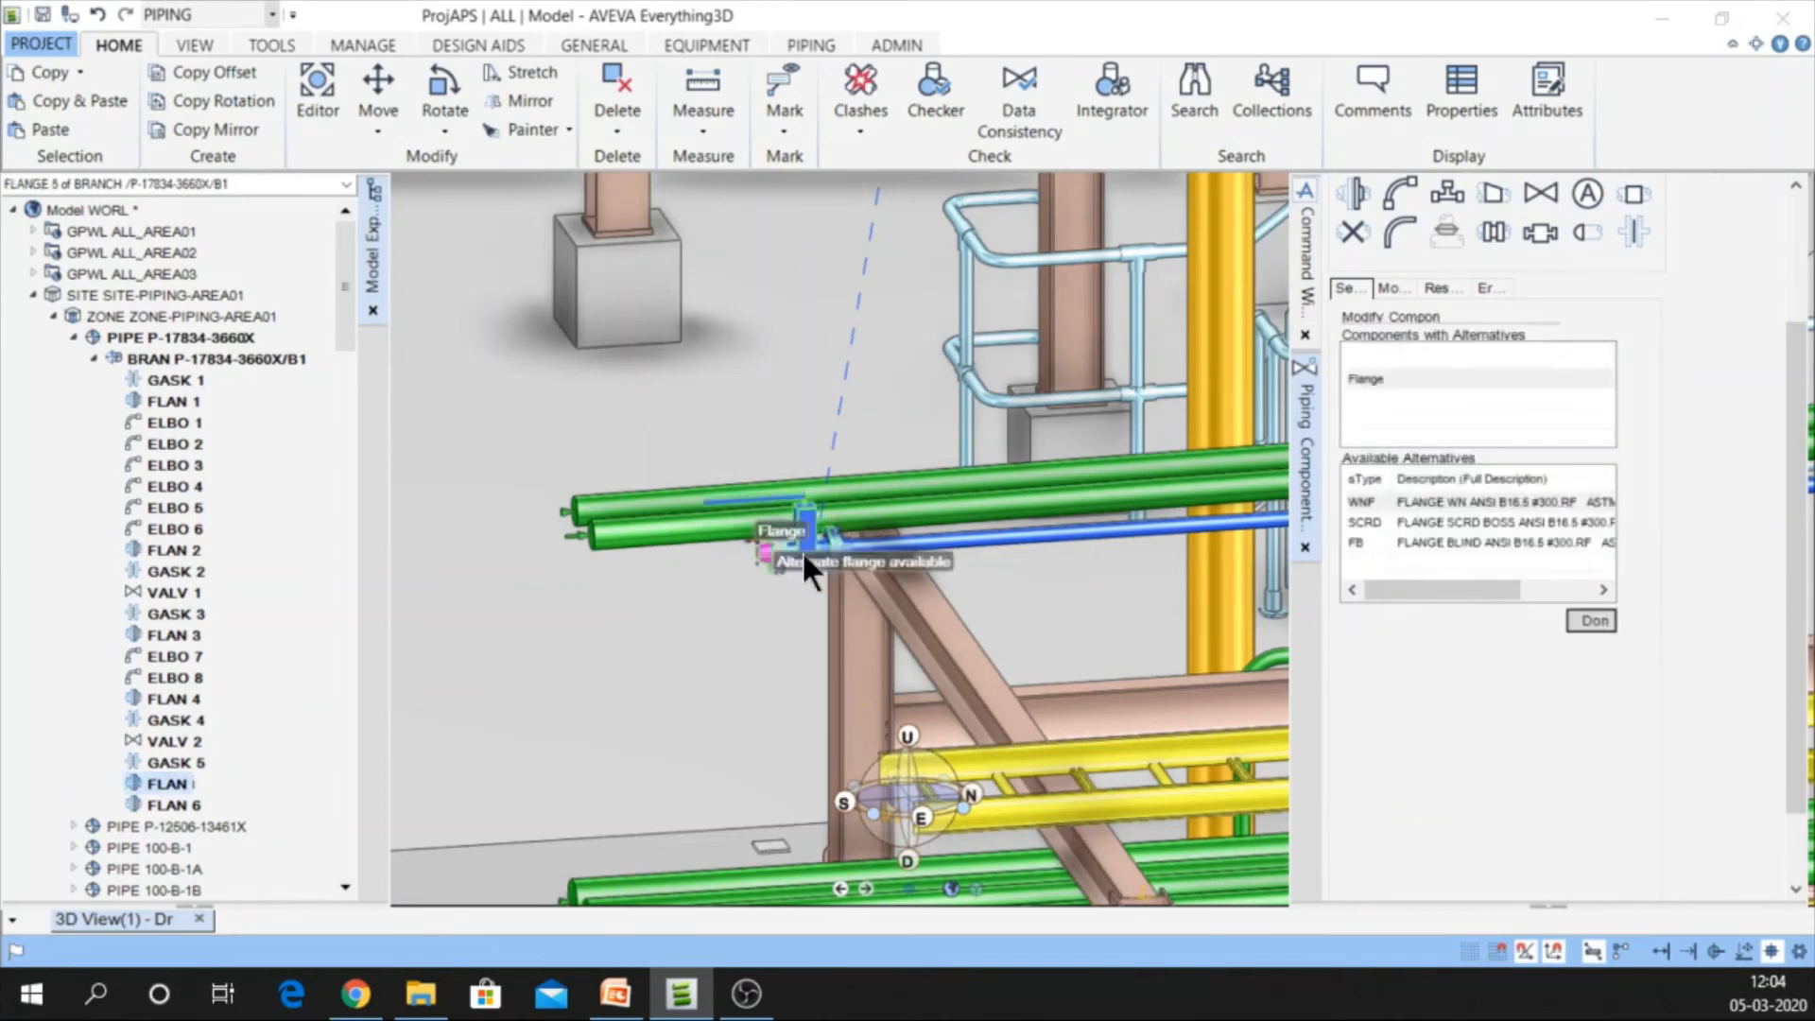
Delete the two flanges that follow the fifth gasket, leaving the ball valve's outlet open
scroll(801, 554, "up", 5)
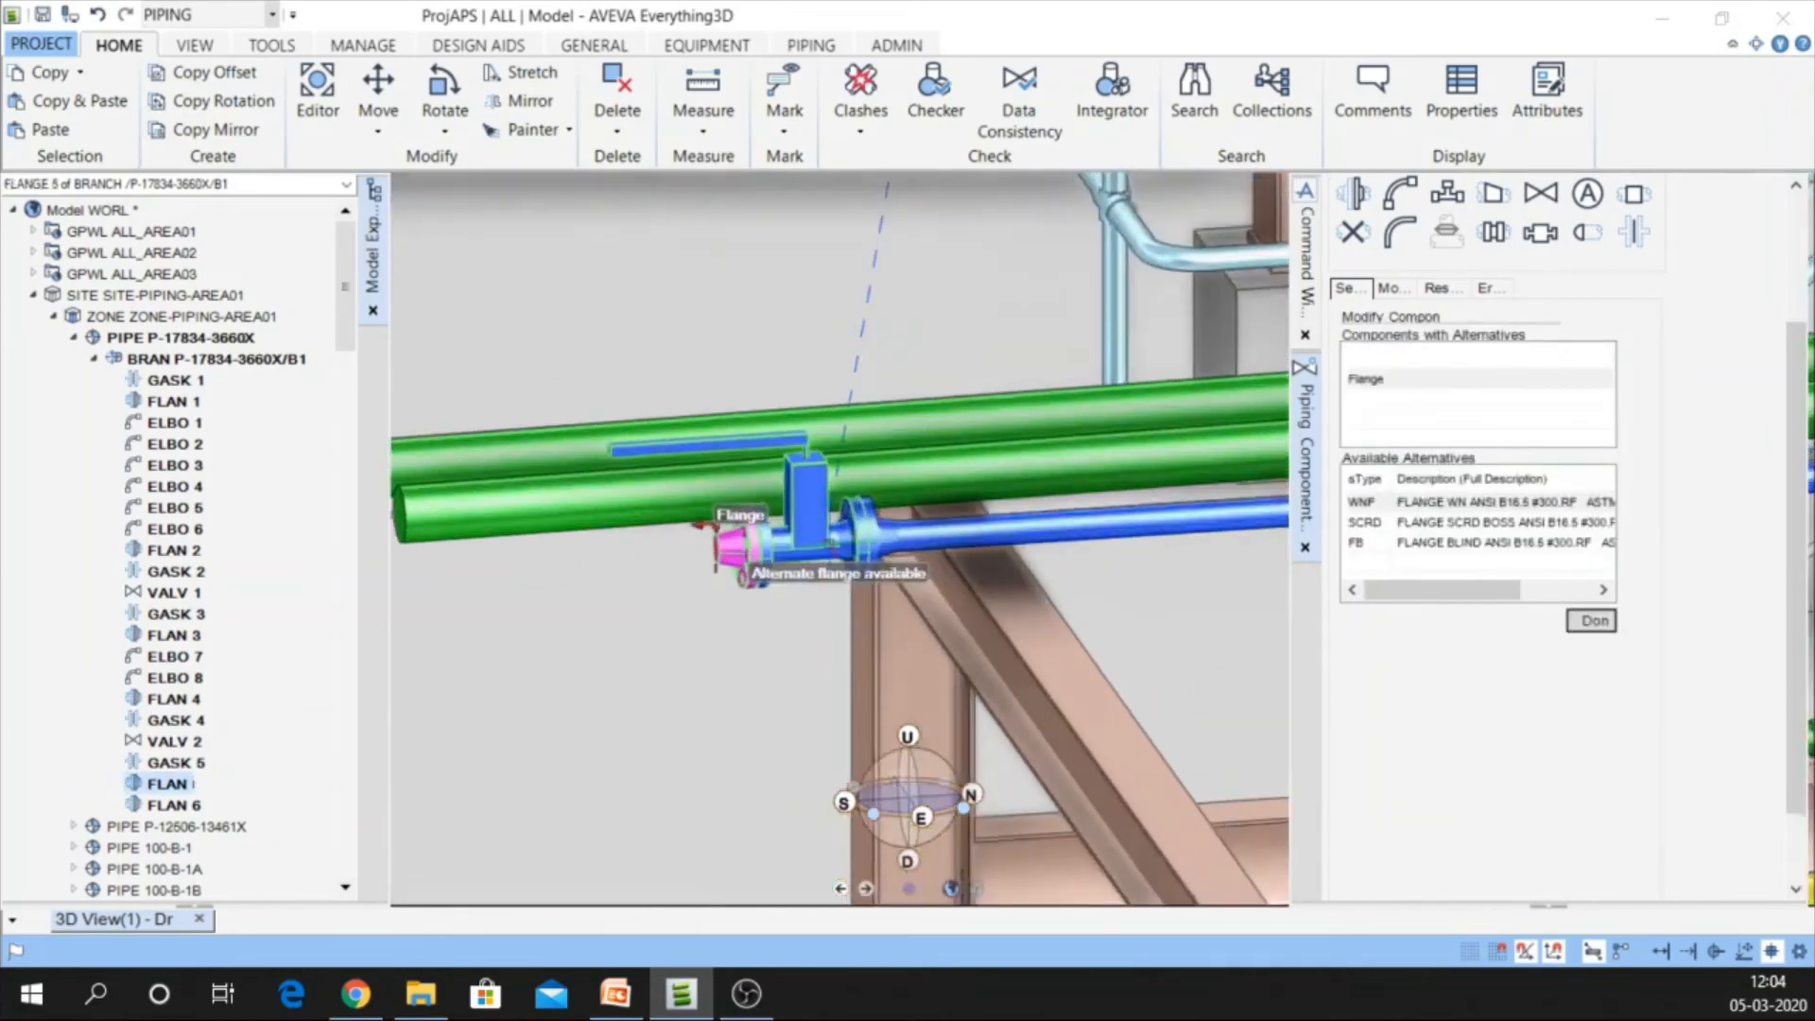
scroll(850, 535, "up", 1)
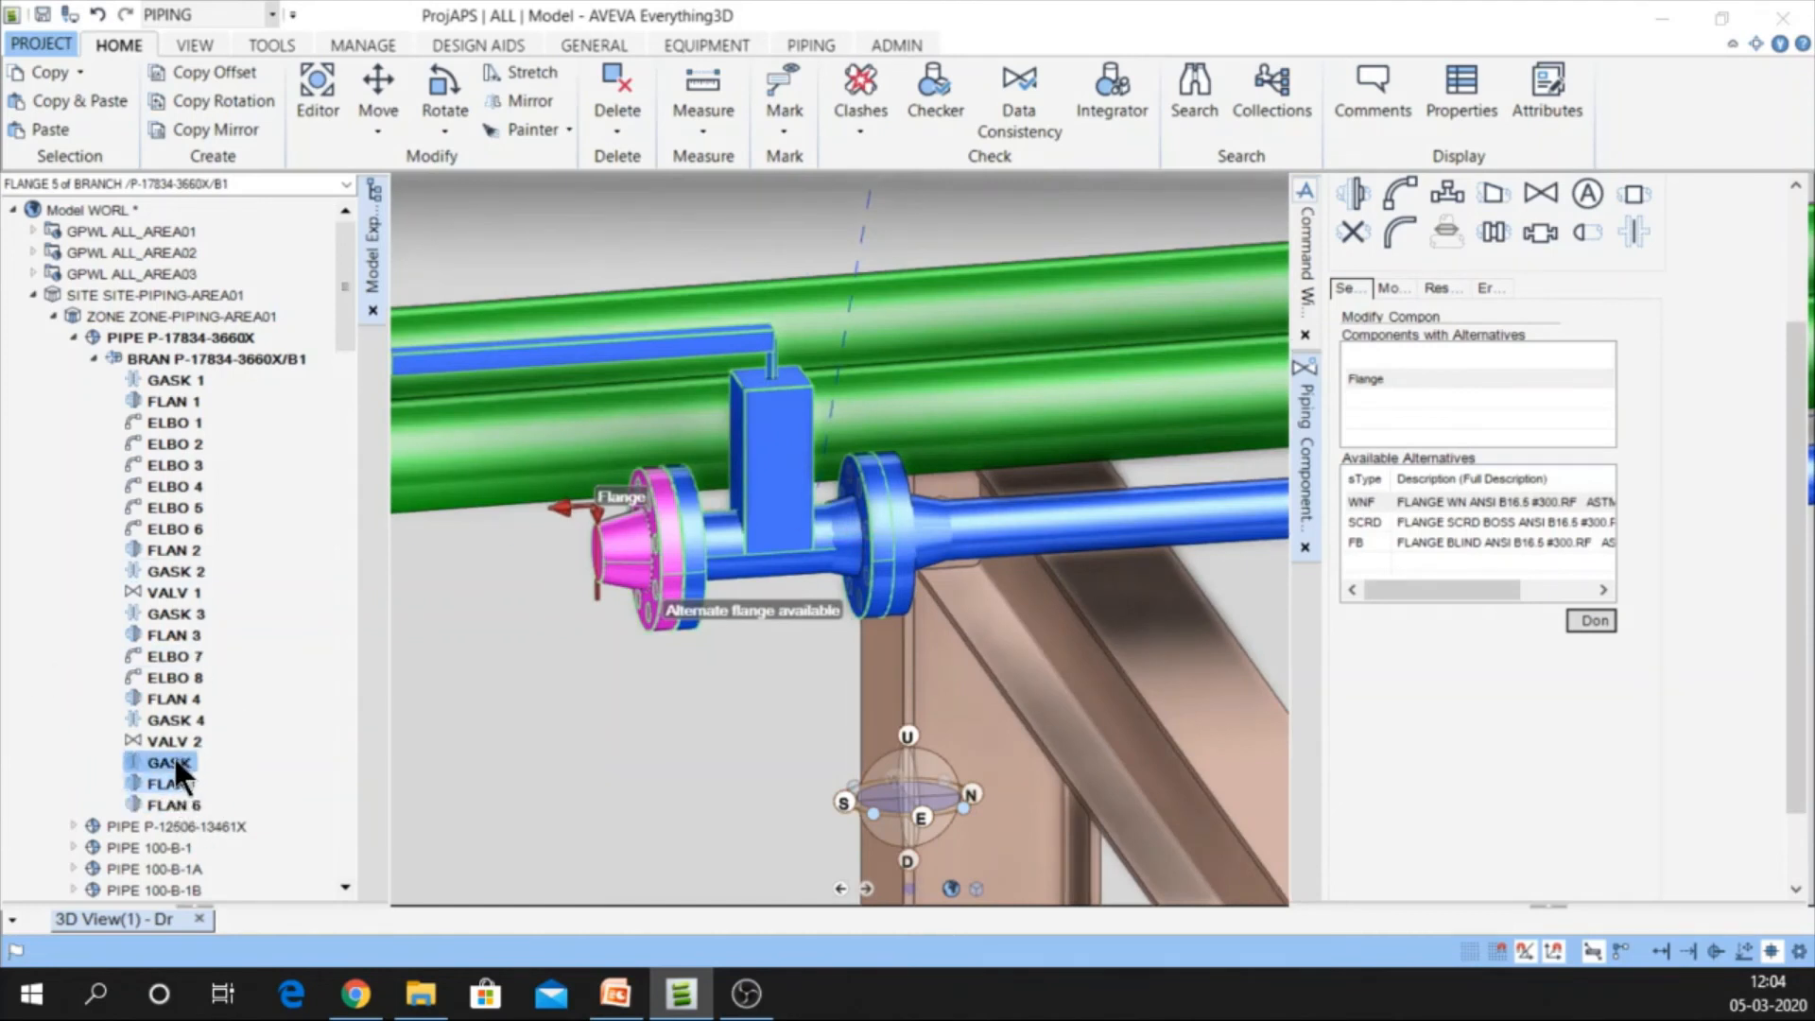
right_click(169, 805)
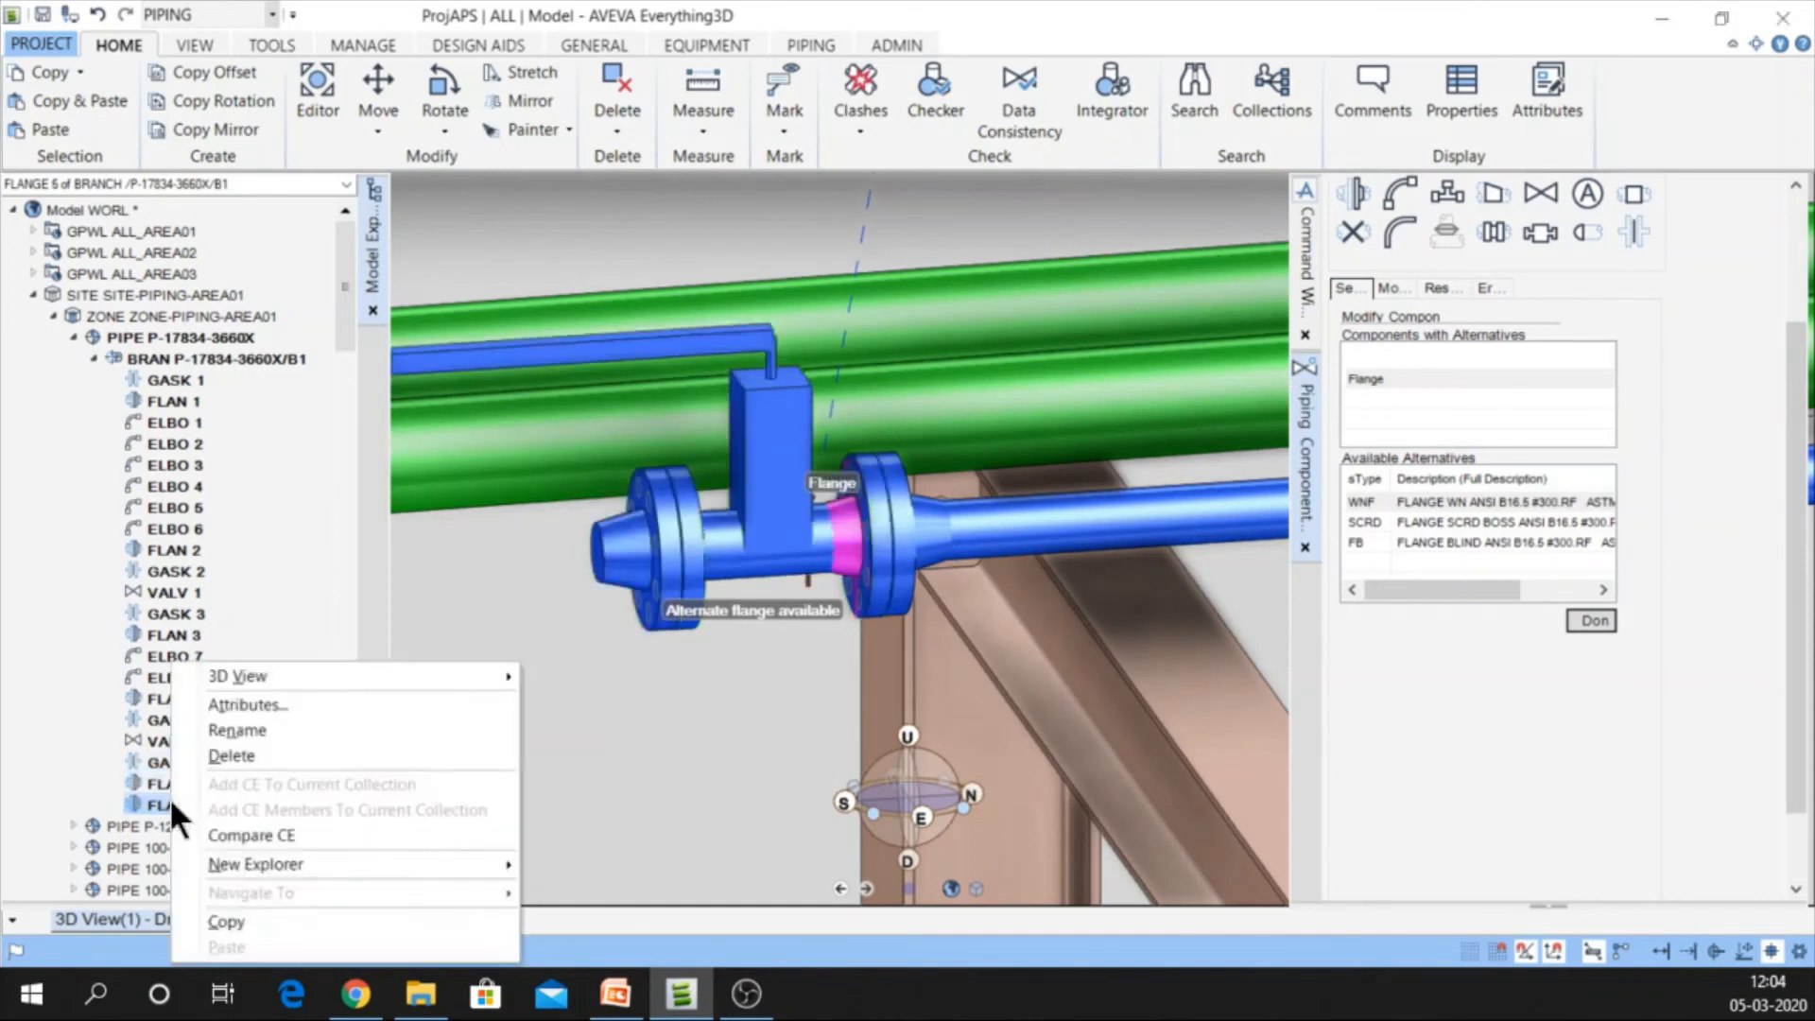
left_click(231, 756)
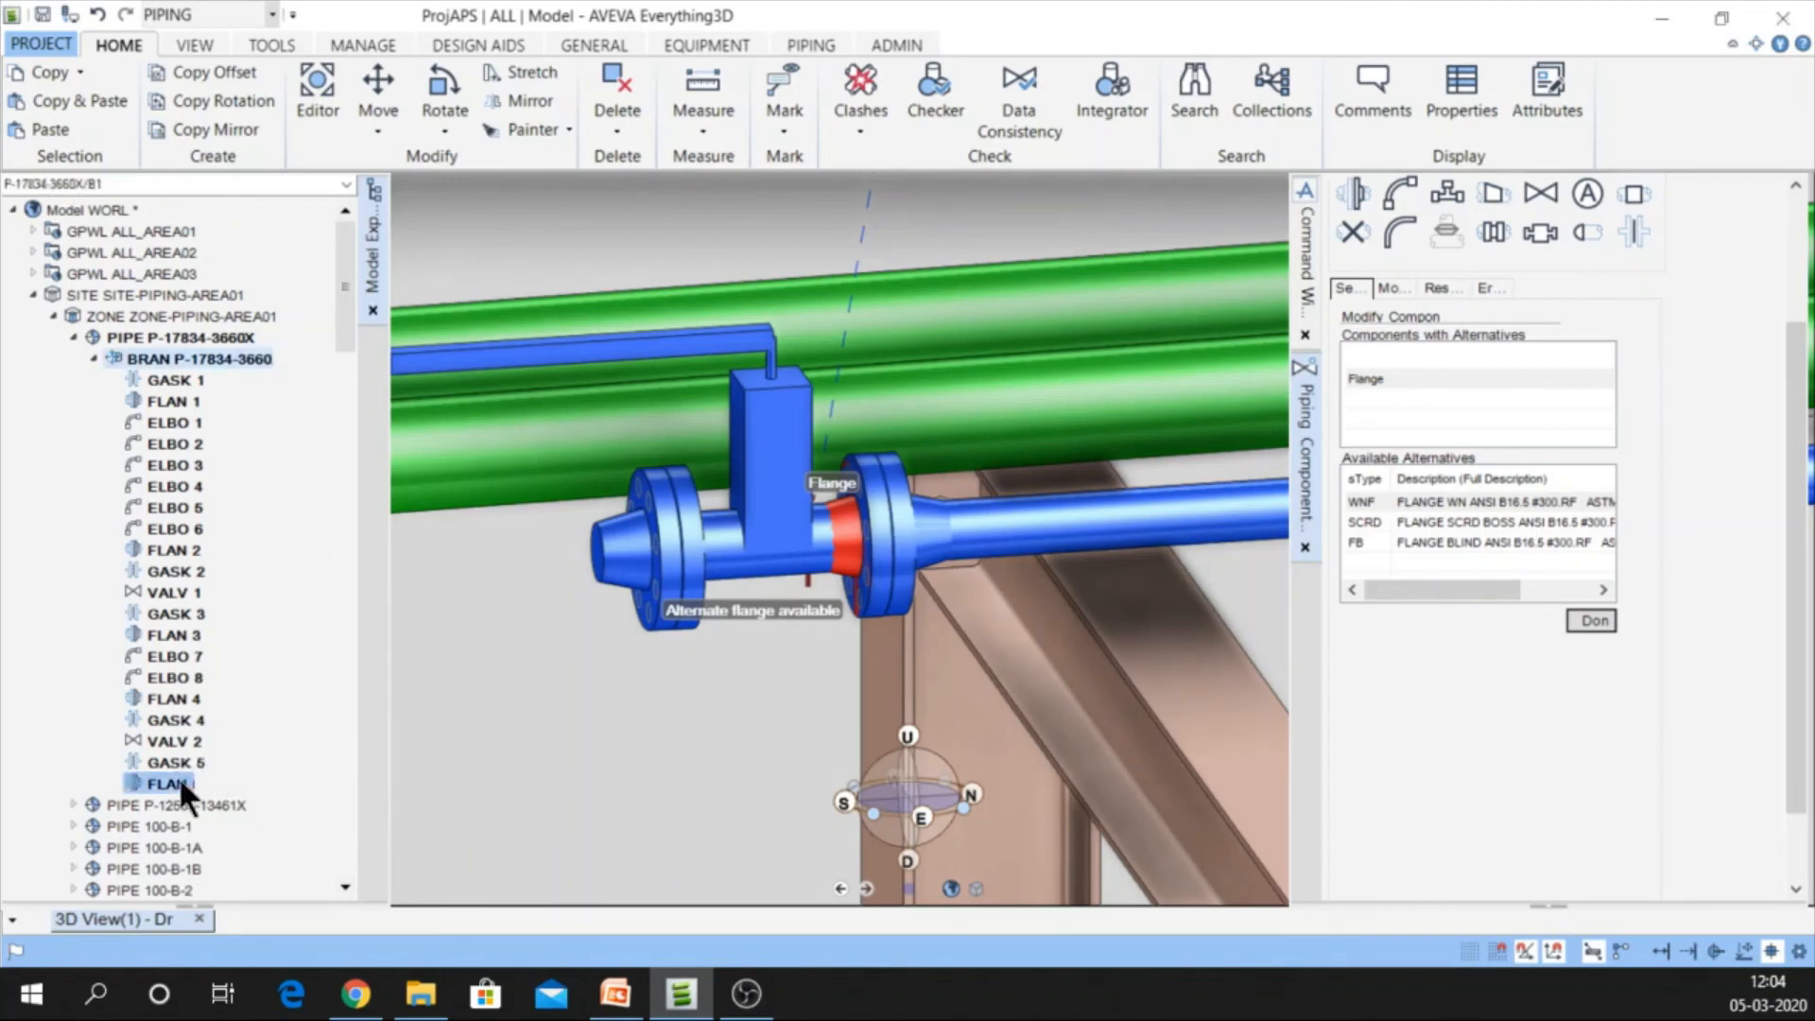
left_click(172, 767)
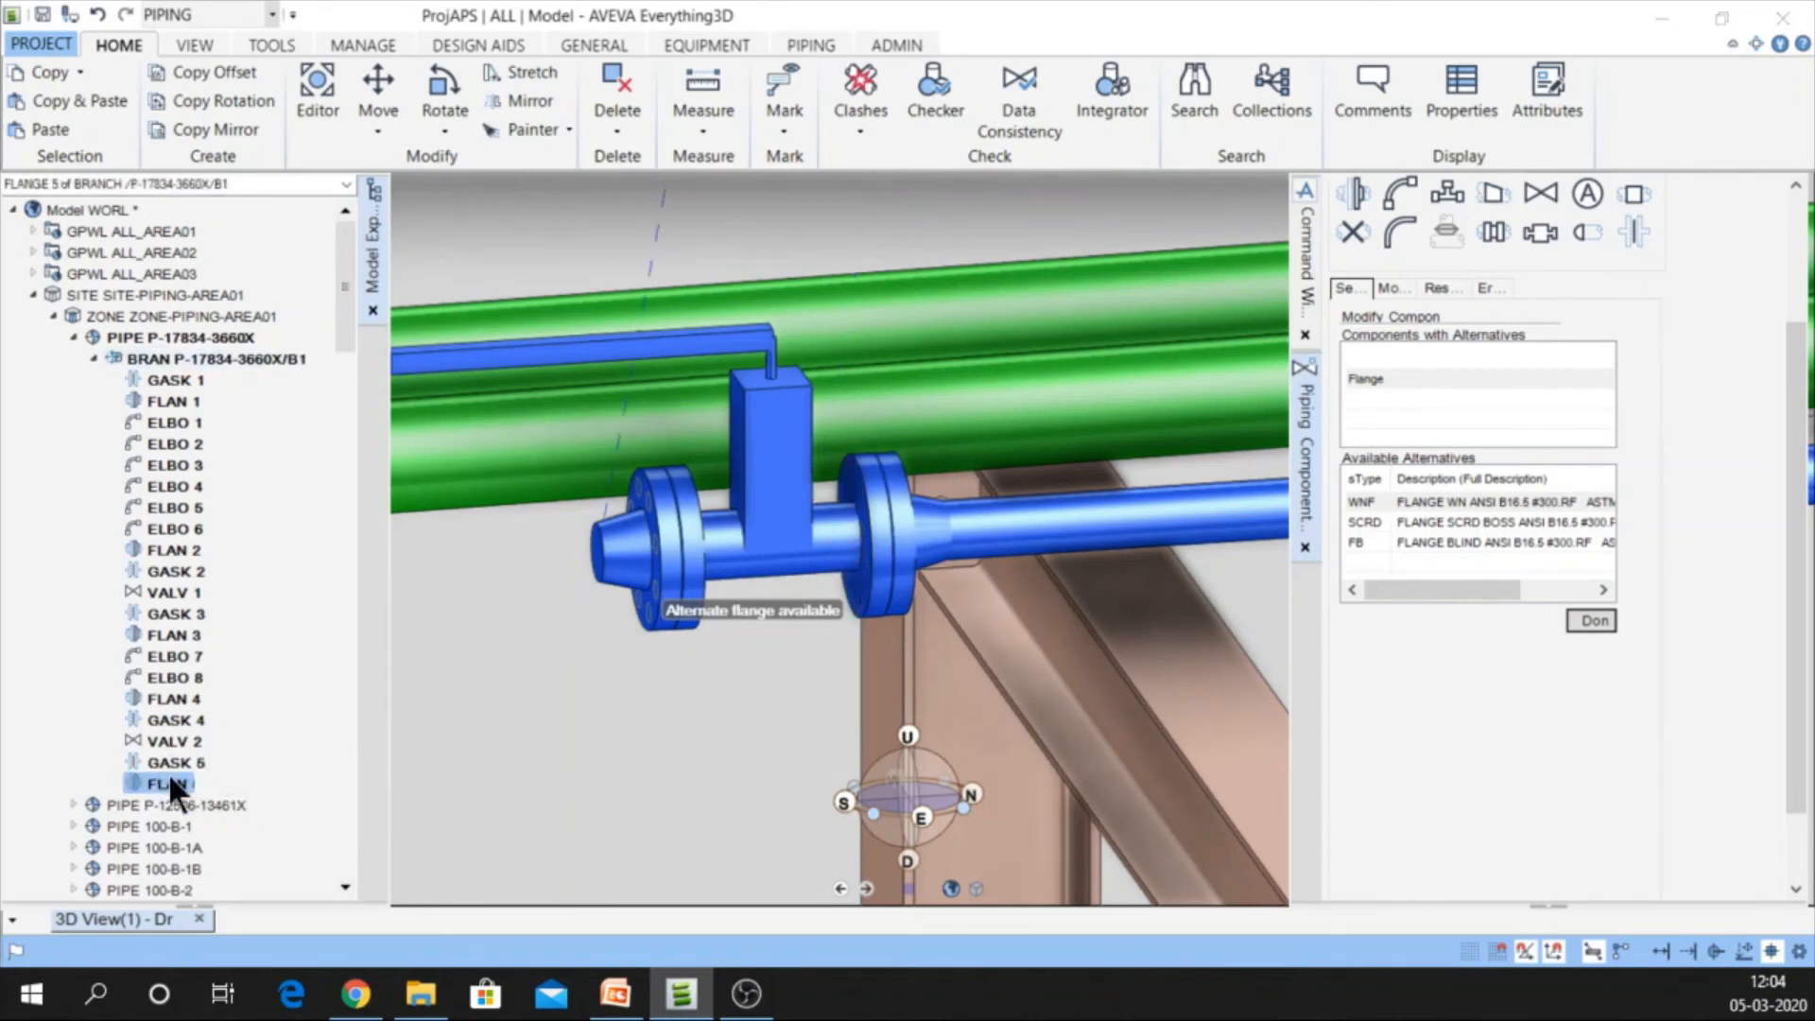
right_click(172, 781)
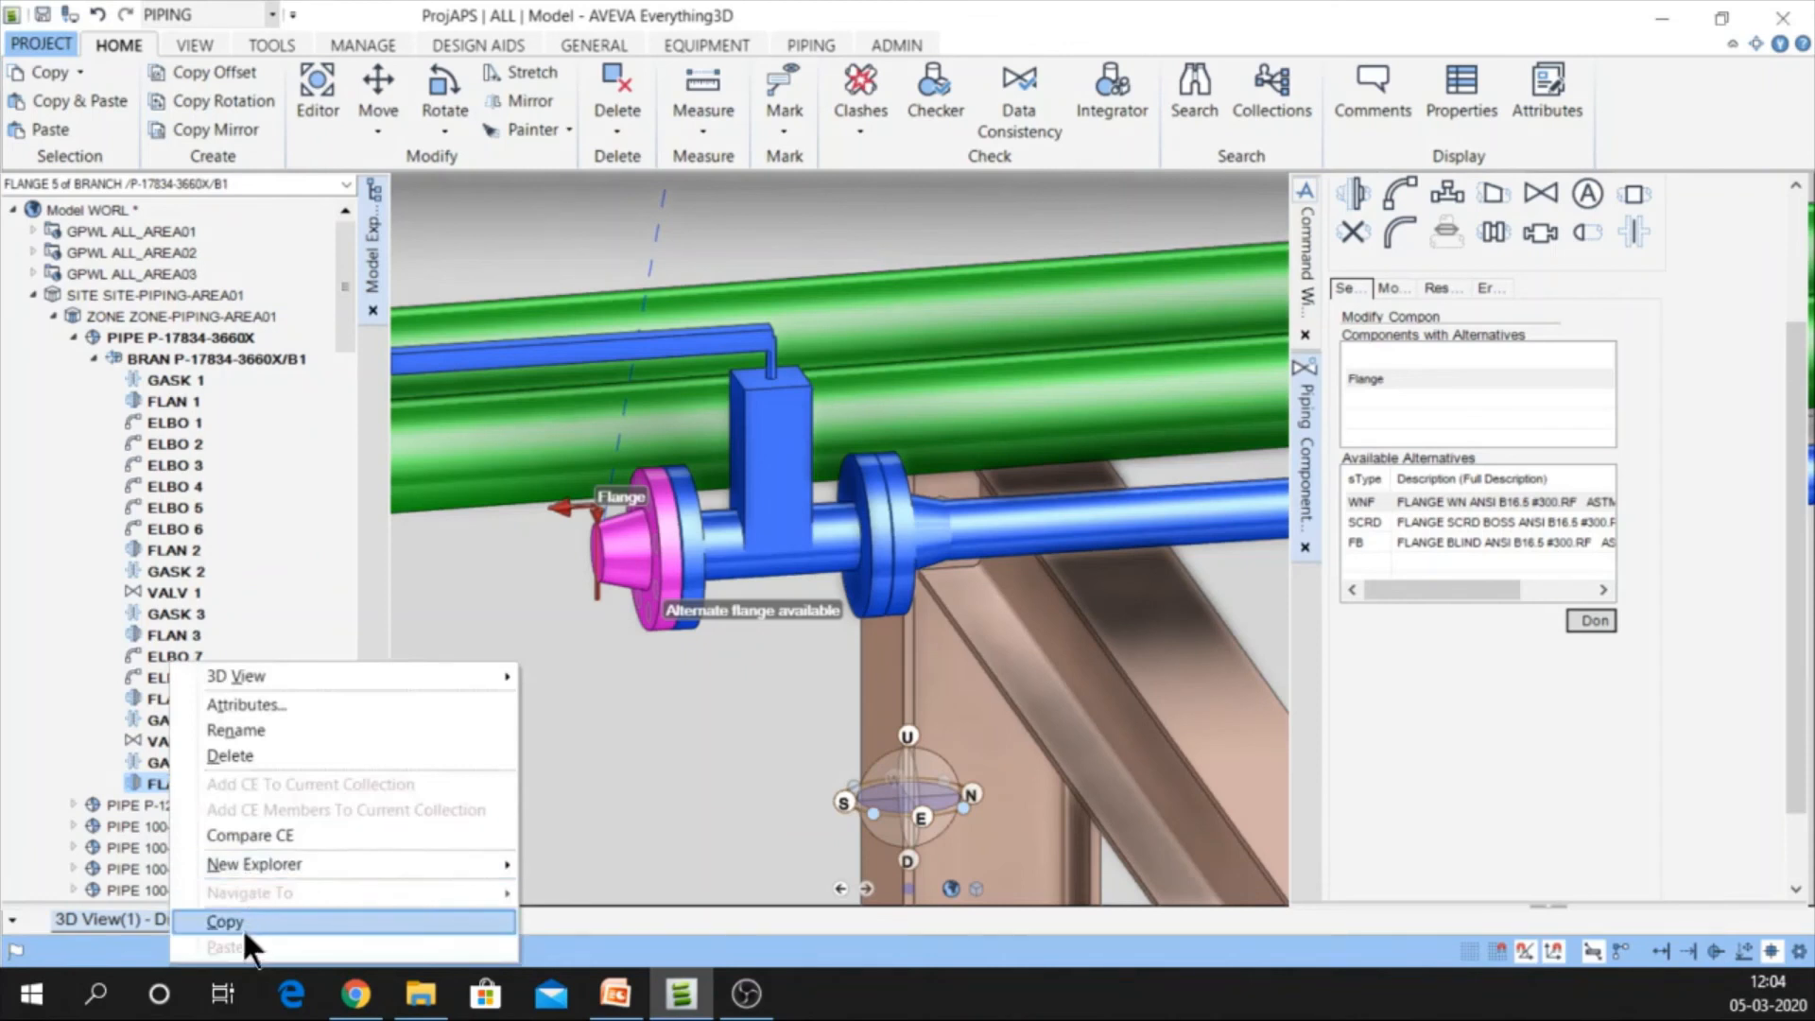
left_click(242, 756)
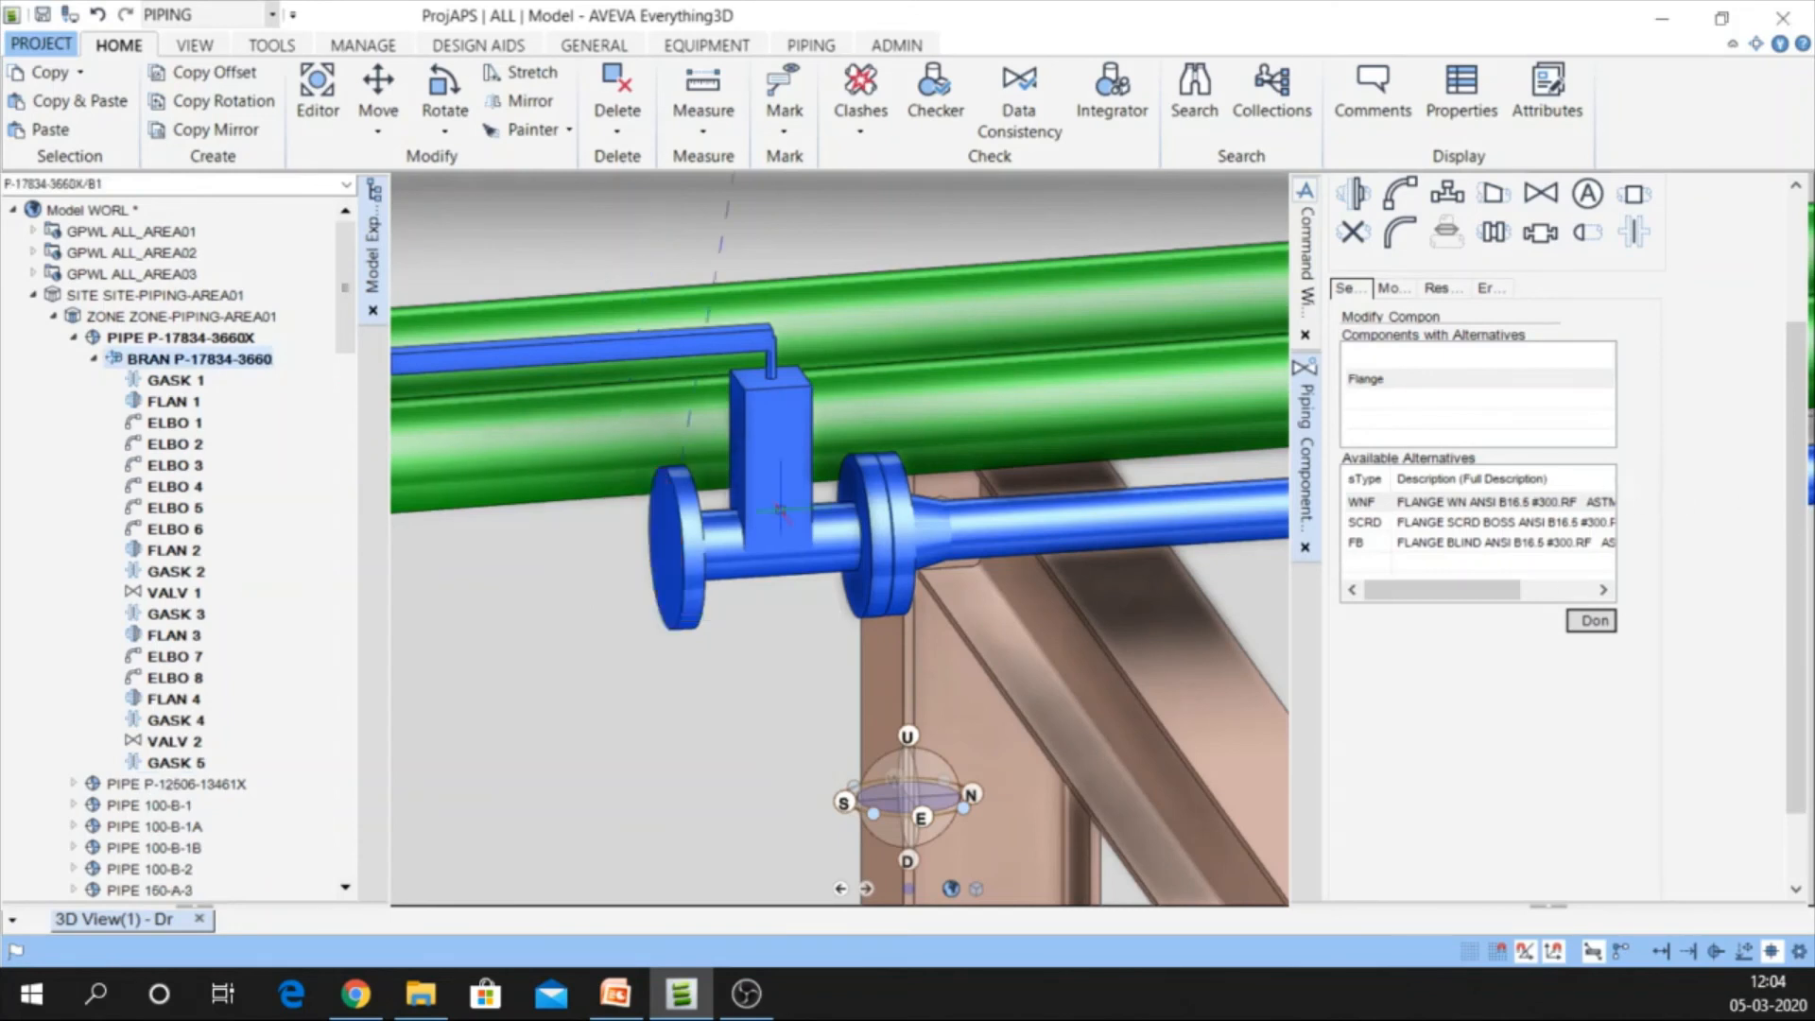
Create a blind flange (FB, ANSI B16.5 #300.RF) from spec A300 after the fifth gasket at the ball valve's outlet
left_click(751, 475)
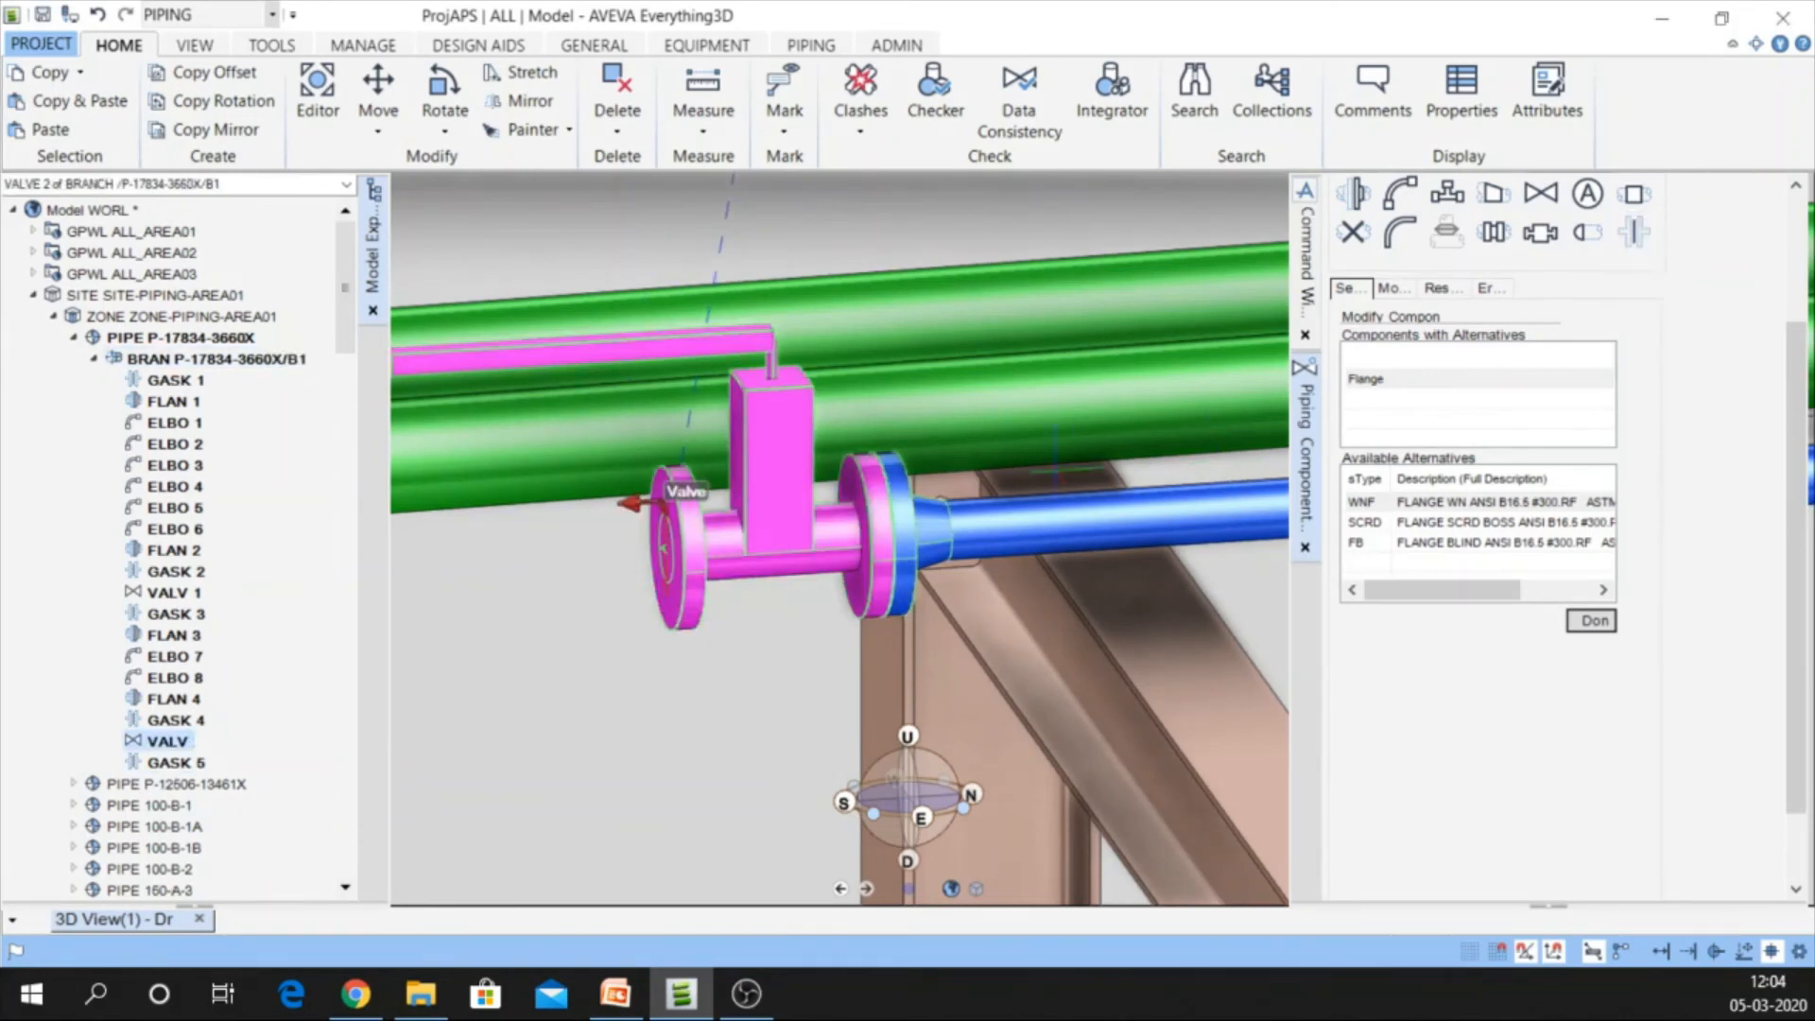
left_click(186, 761)
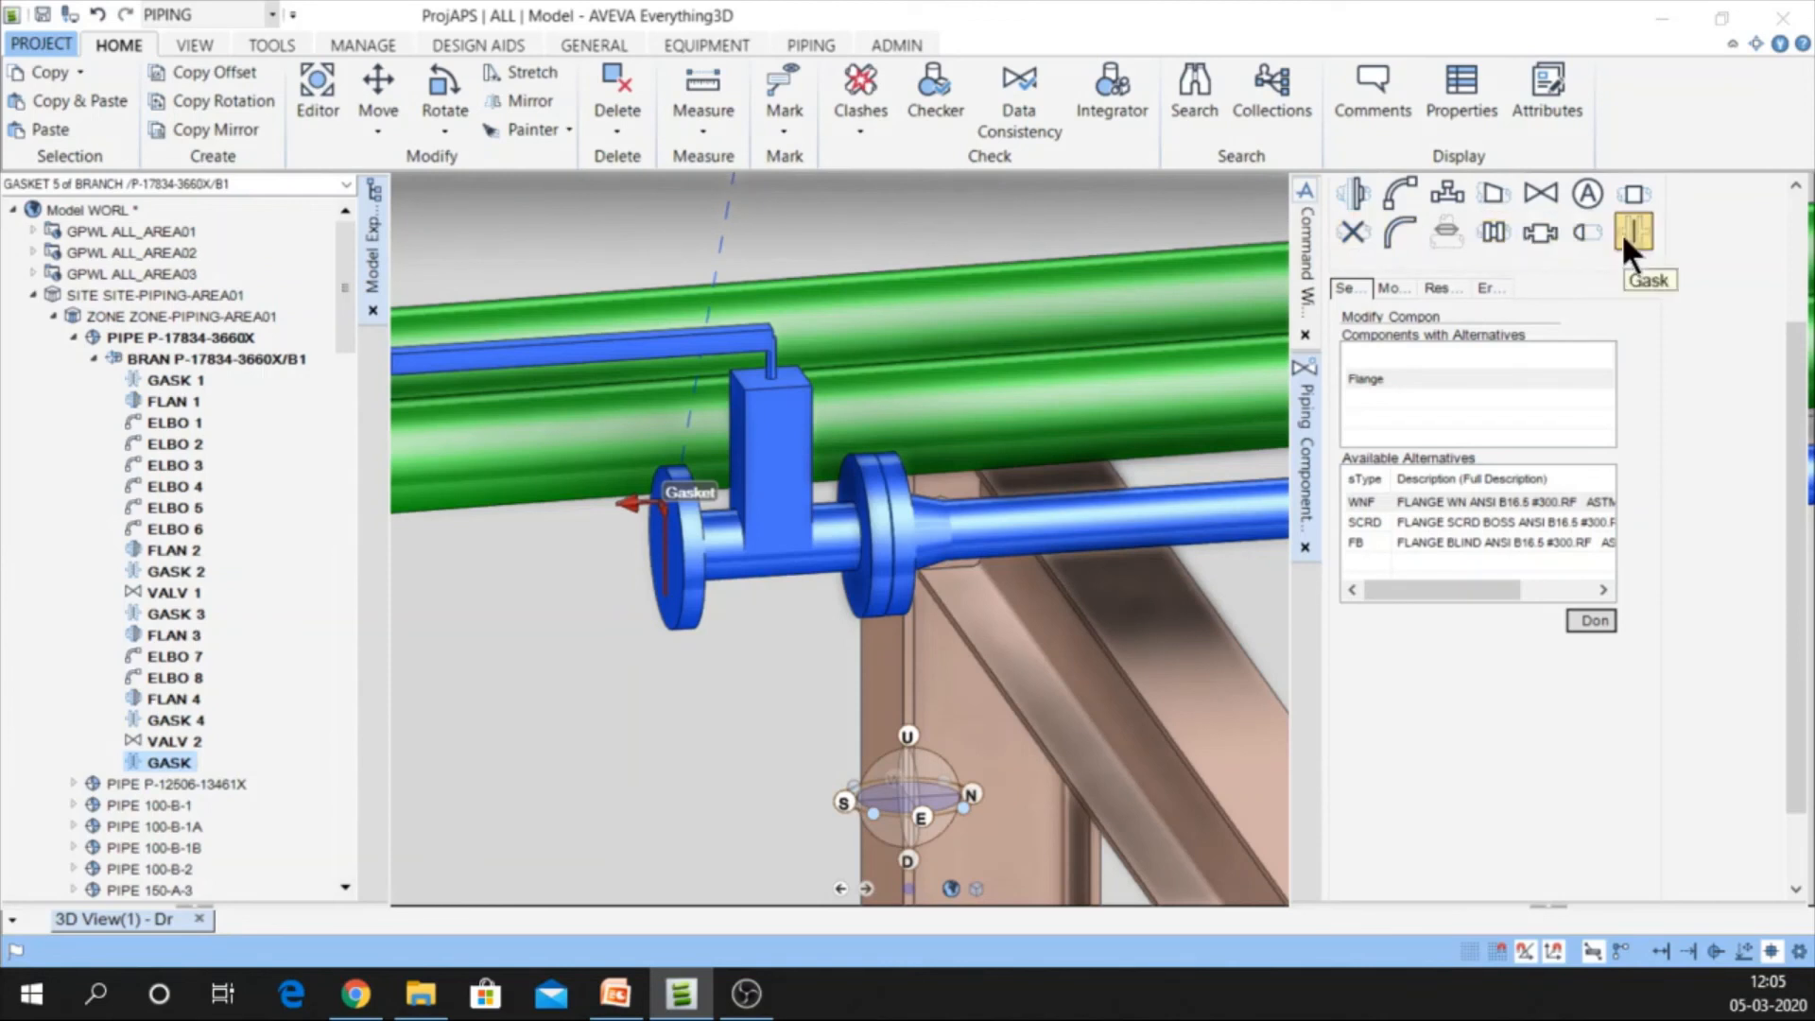
scroll(1616, 228, "up", 3)
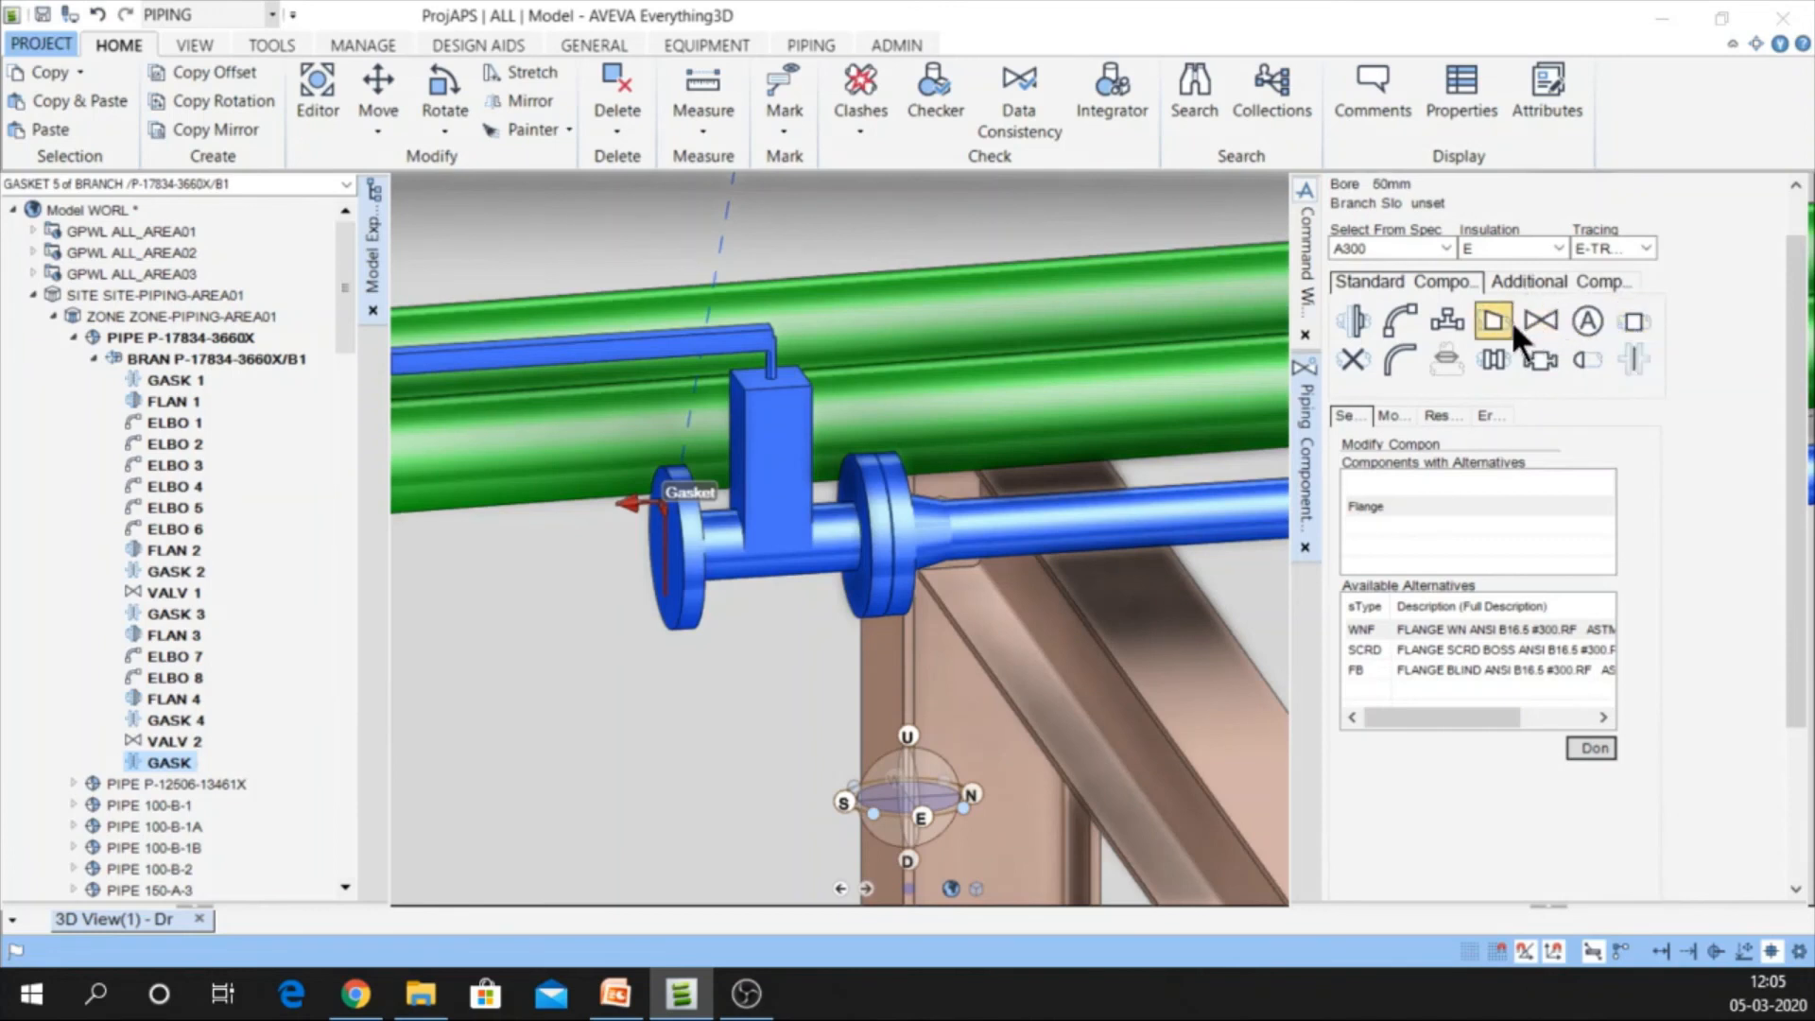
left_click(1550, 278)
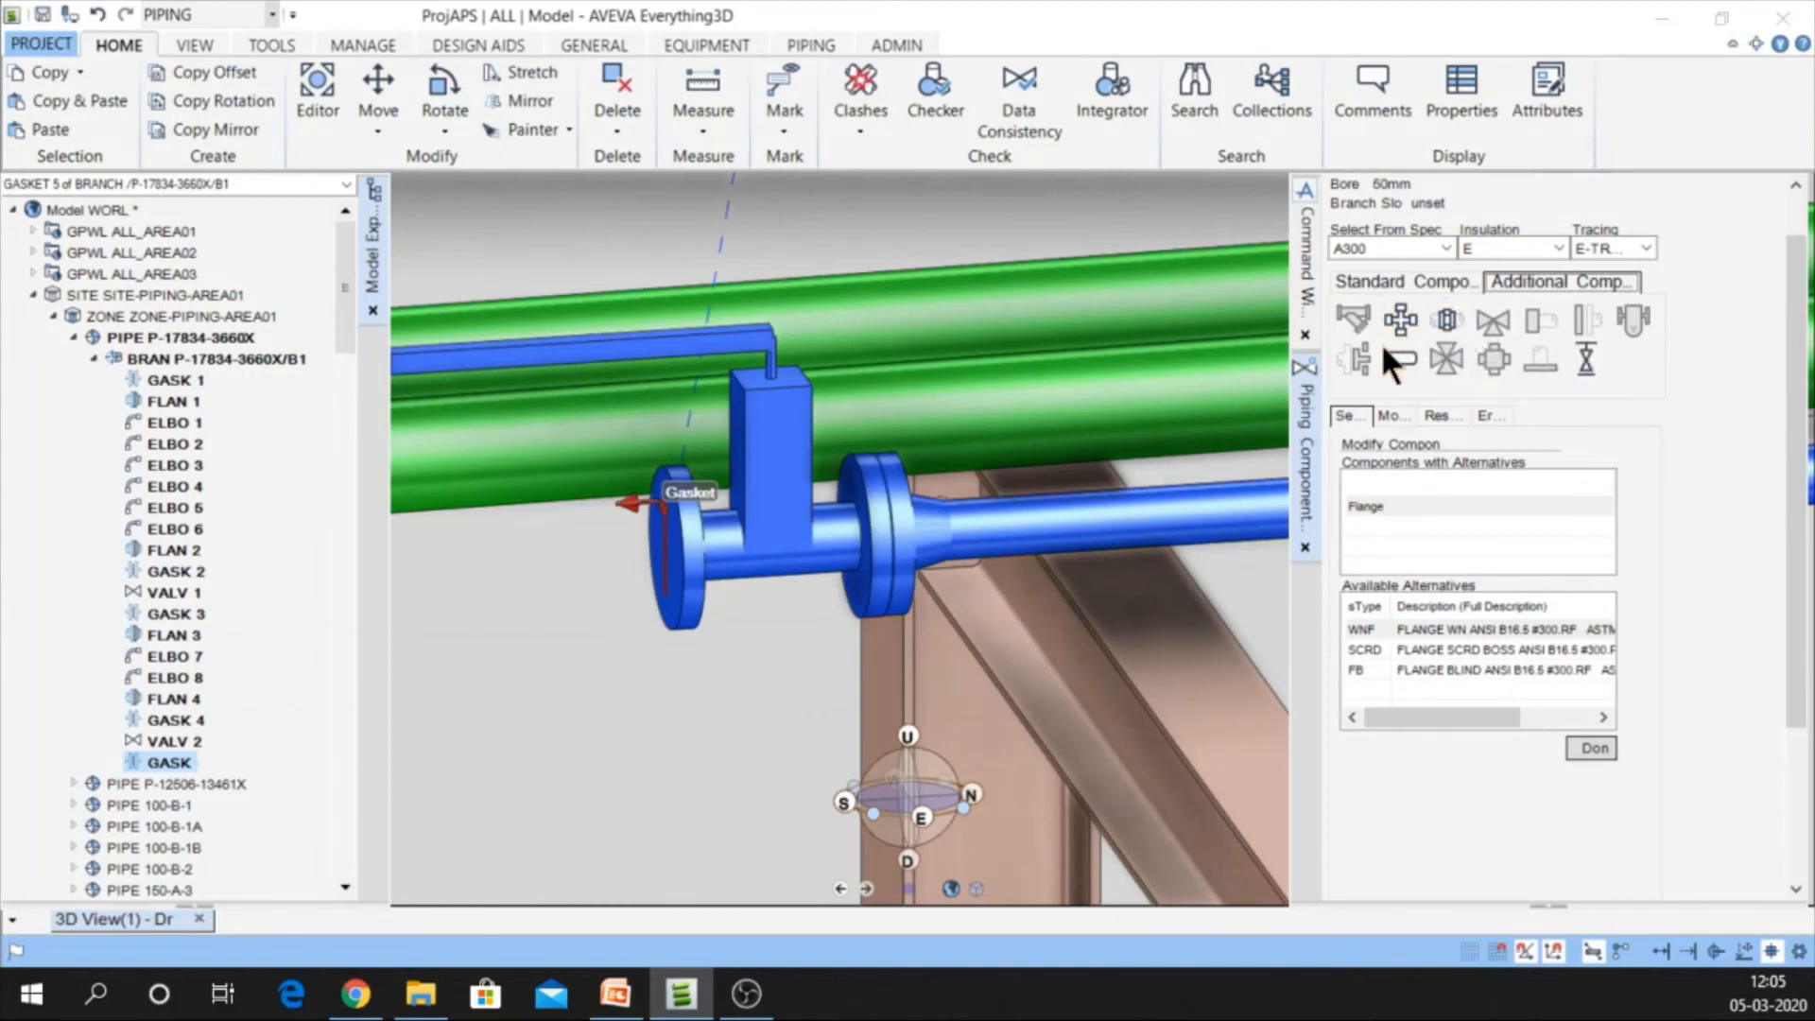
left_click(1429, 283)
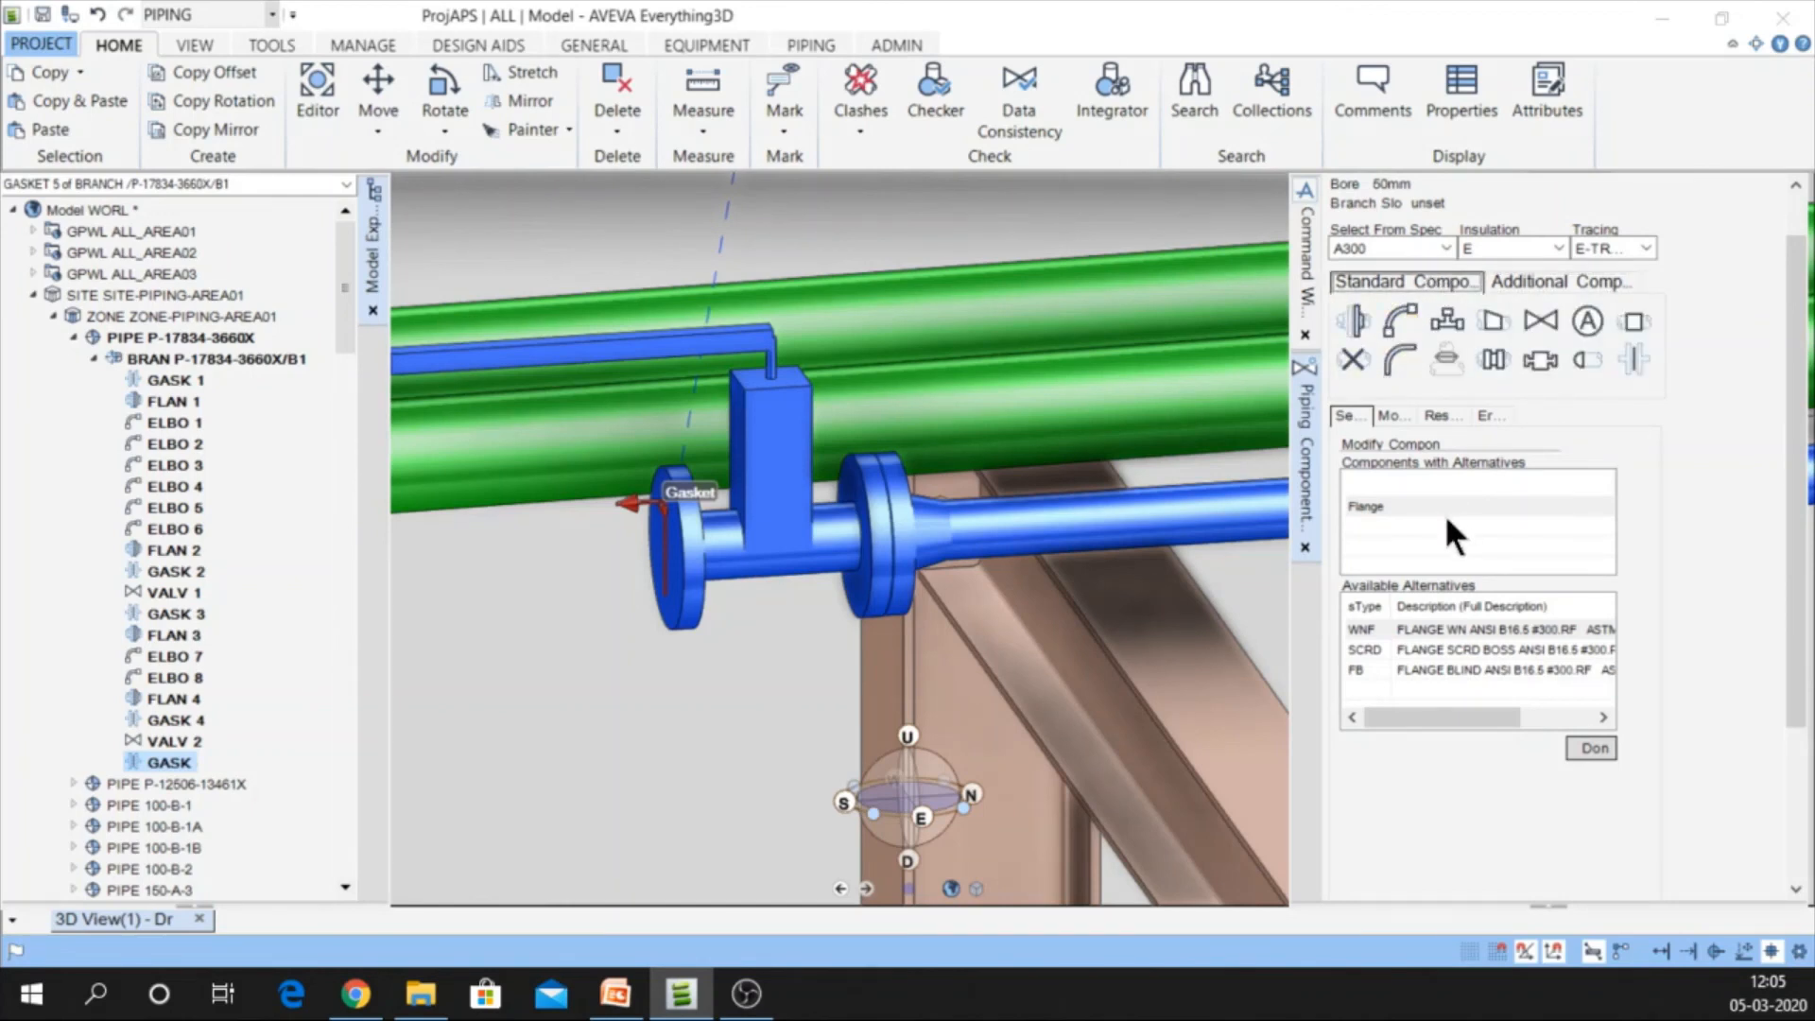
left_click(1439, 663)
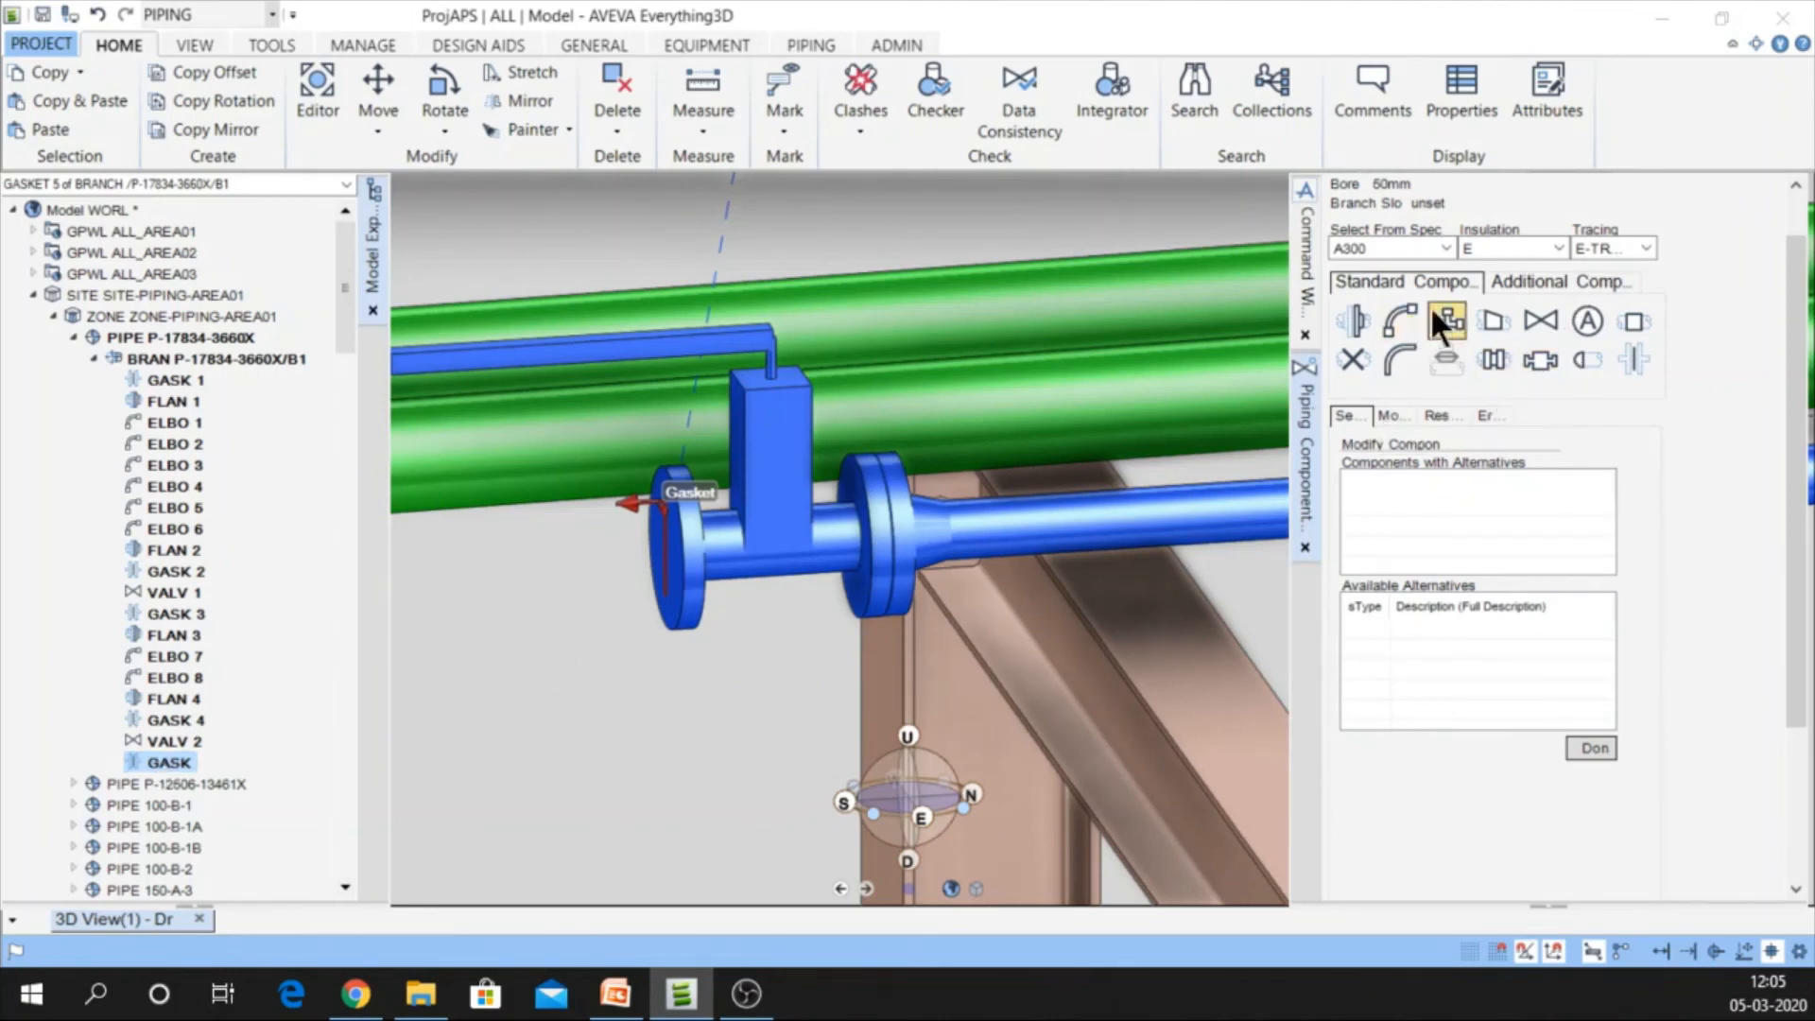
left_click(1368, 318)
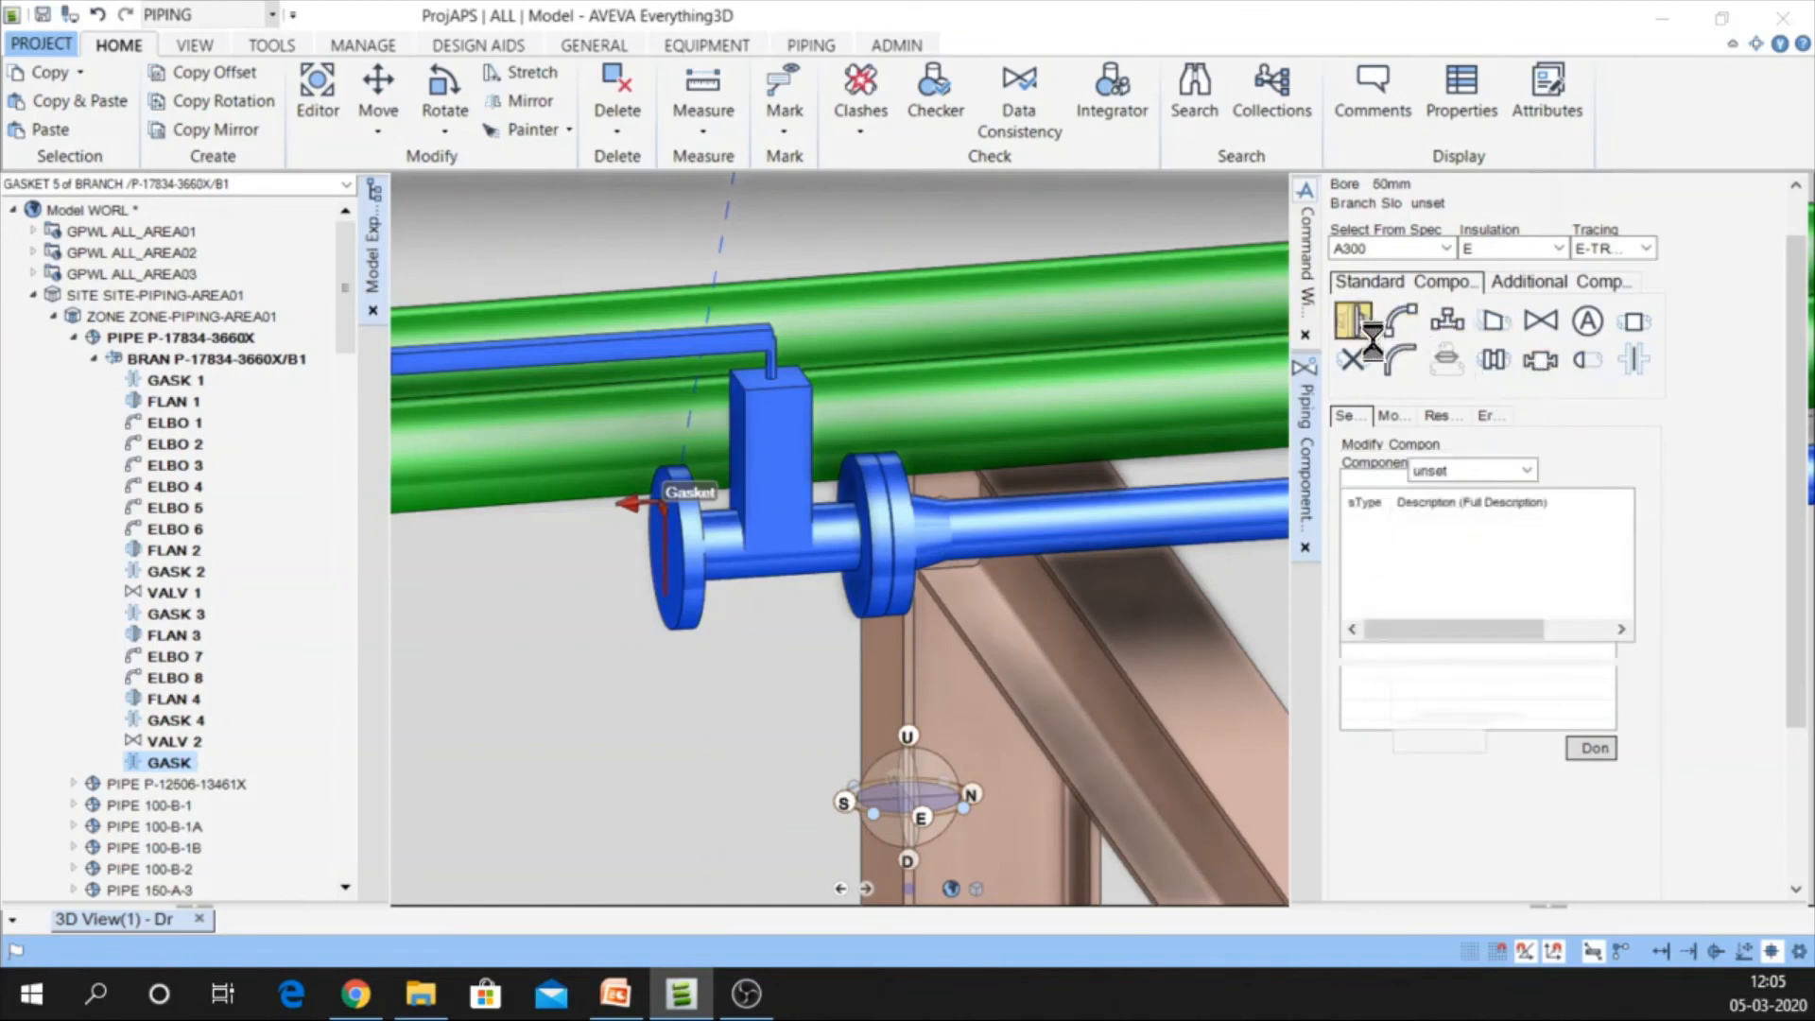
left_click(1421, 568)
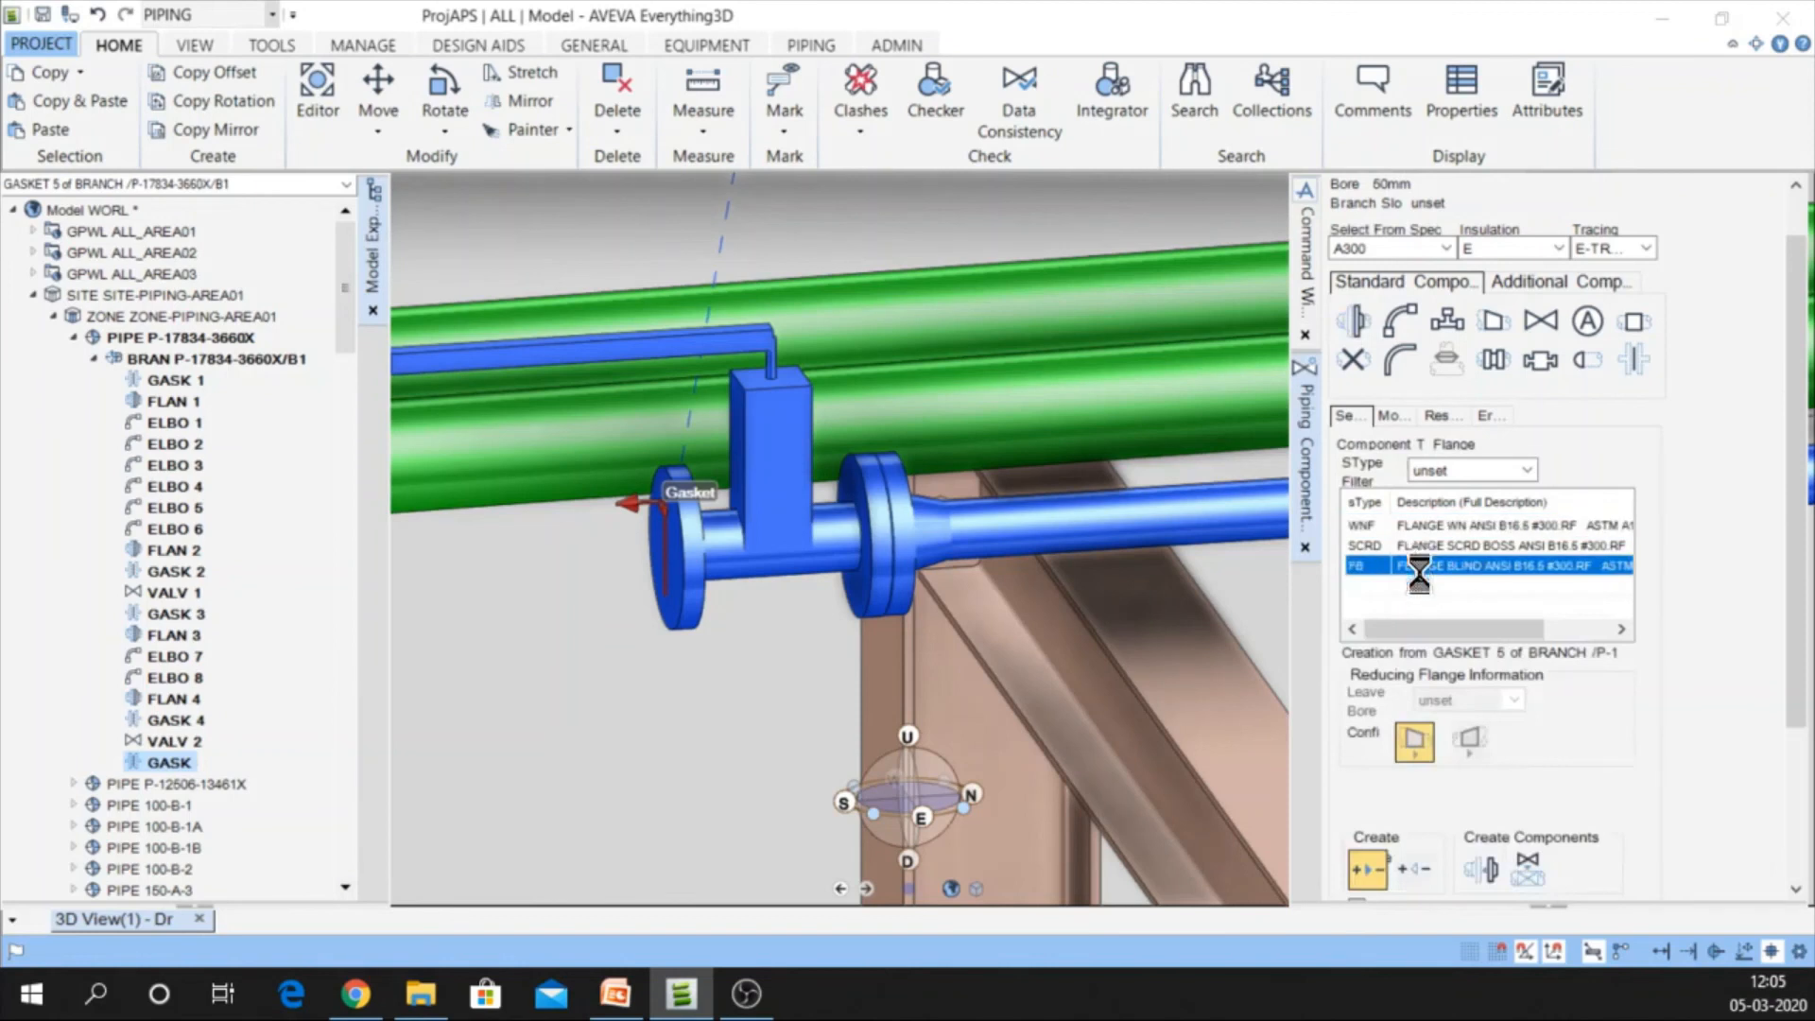
left_click(1488, 859)
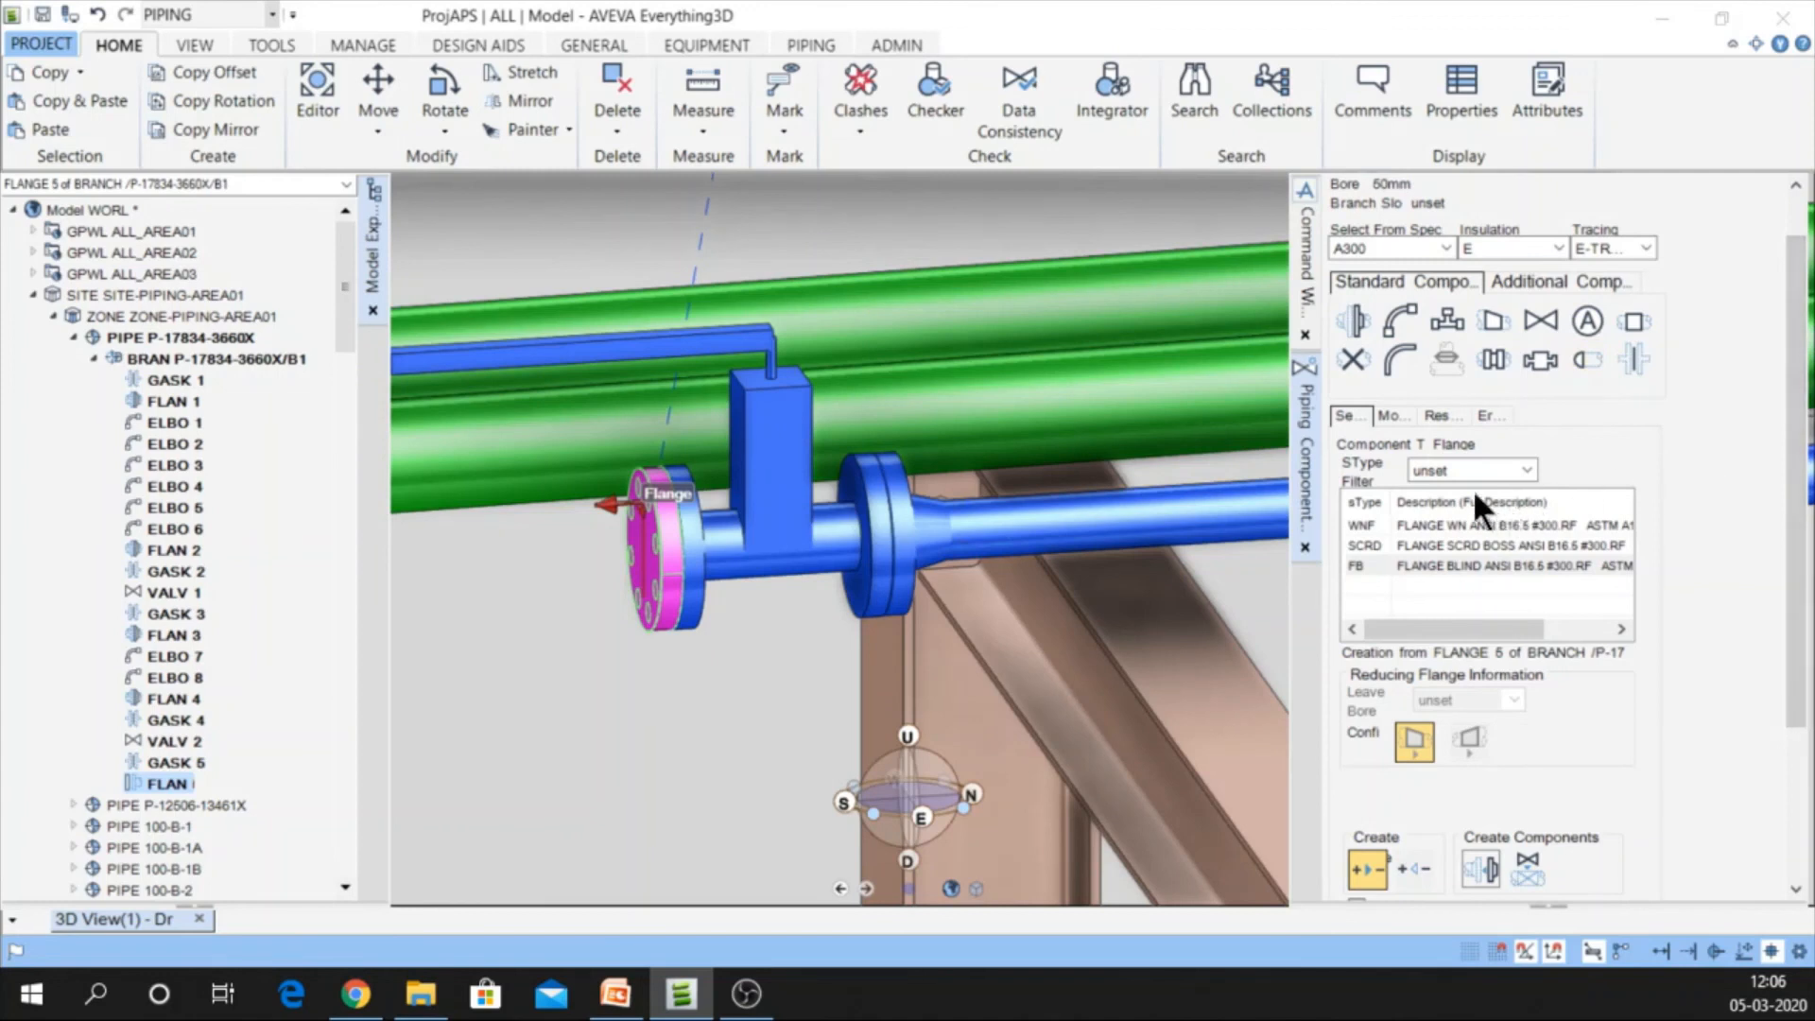
Connect the tail of branch P-17834-3660X/B1 to the blind flange, its last component
left_click_drag(1793, 393, 1779, 327)
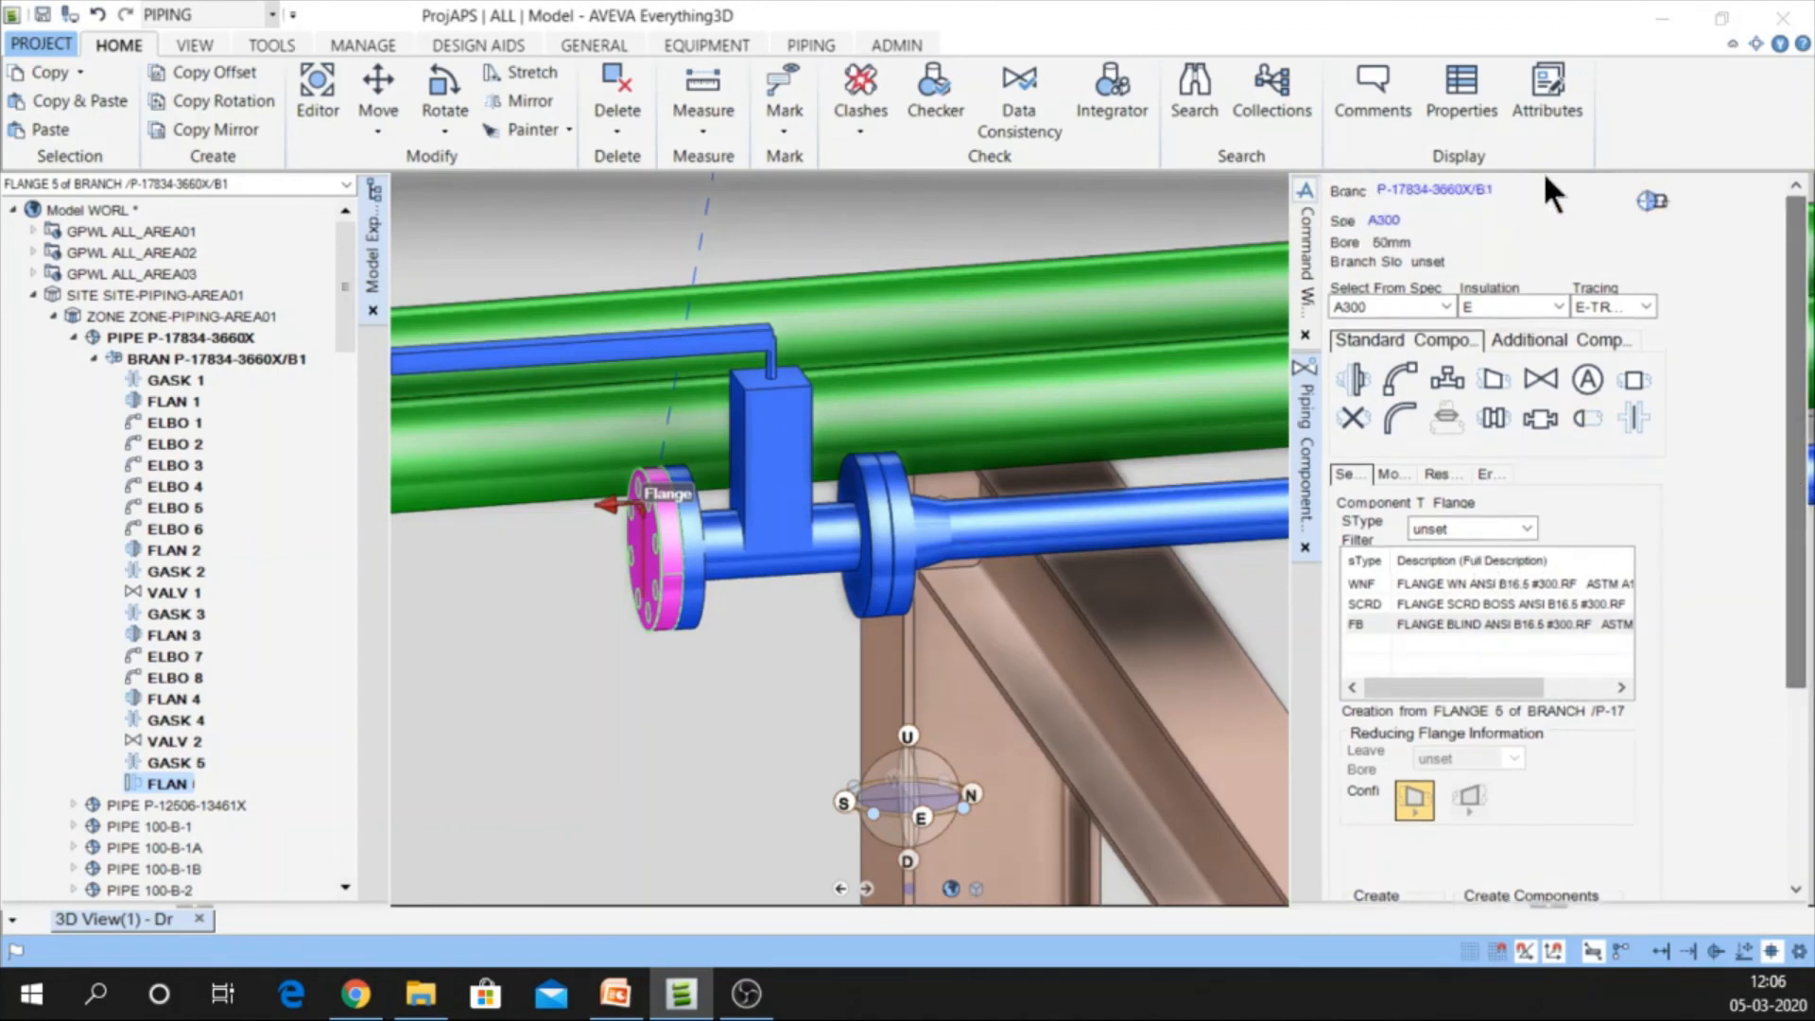
left_click(1391, 189)
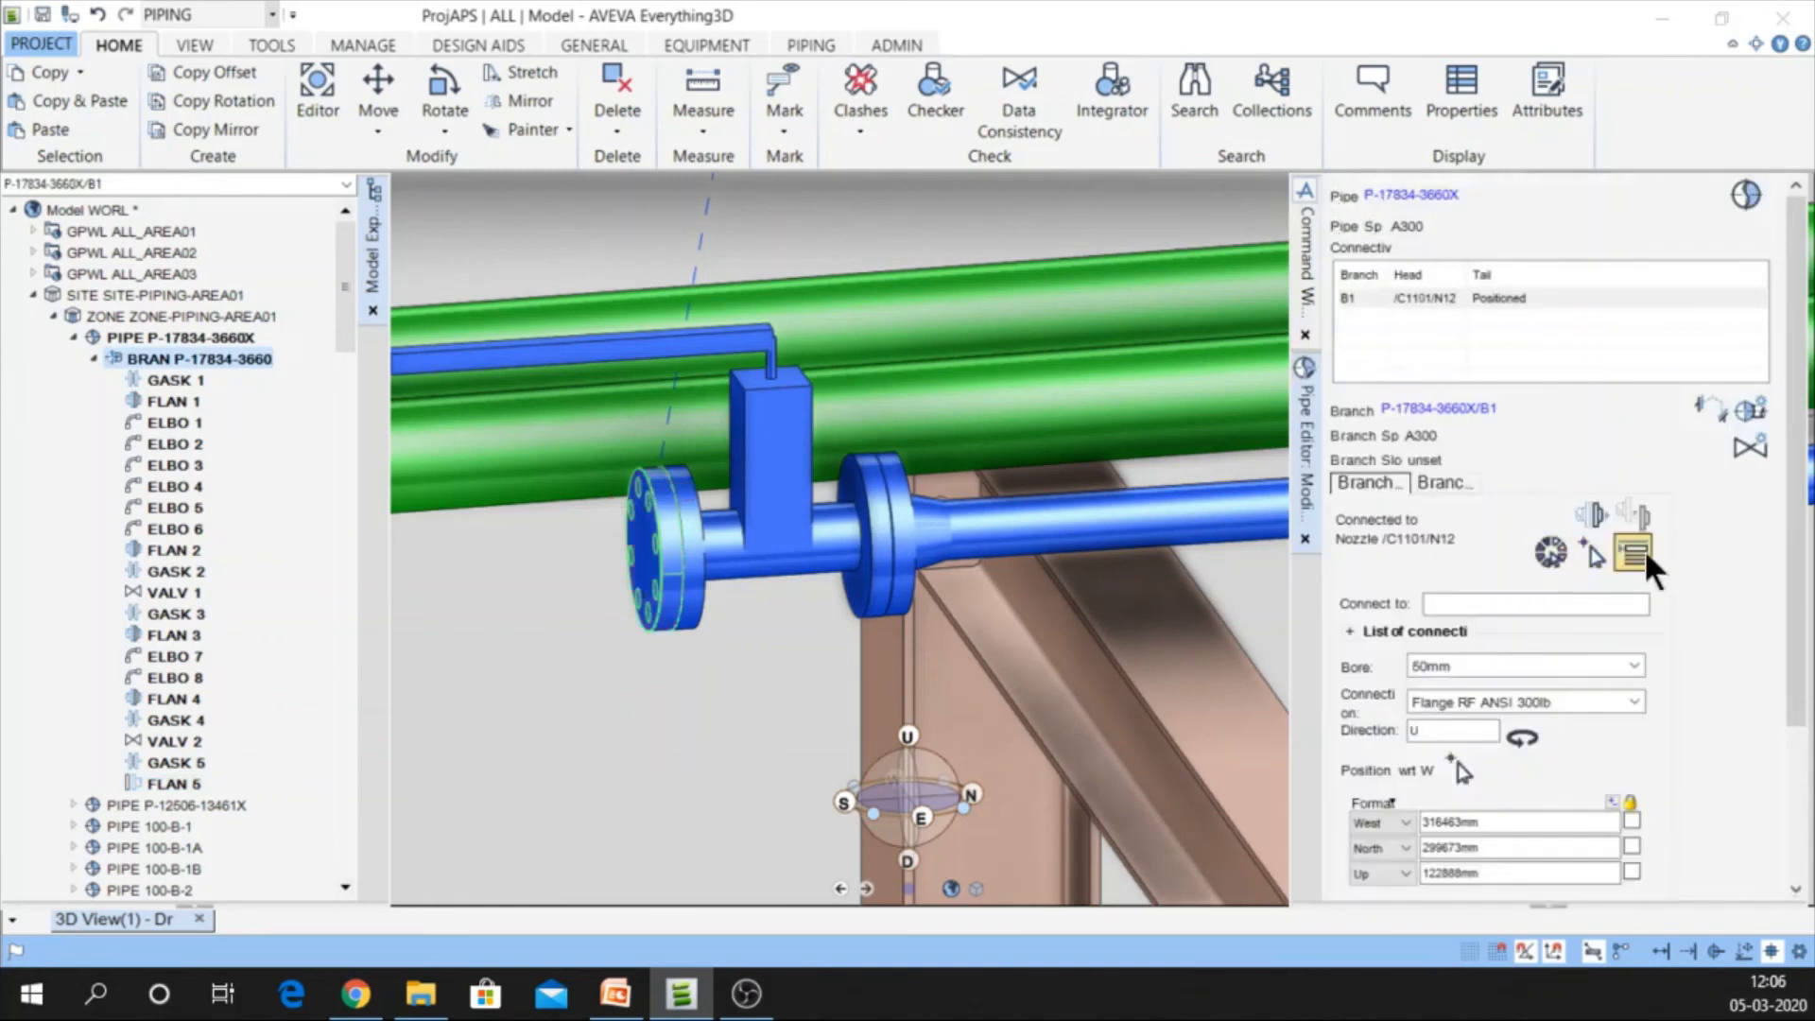
left_click(1634, 553)
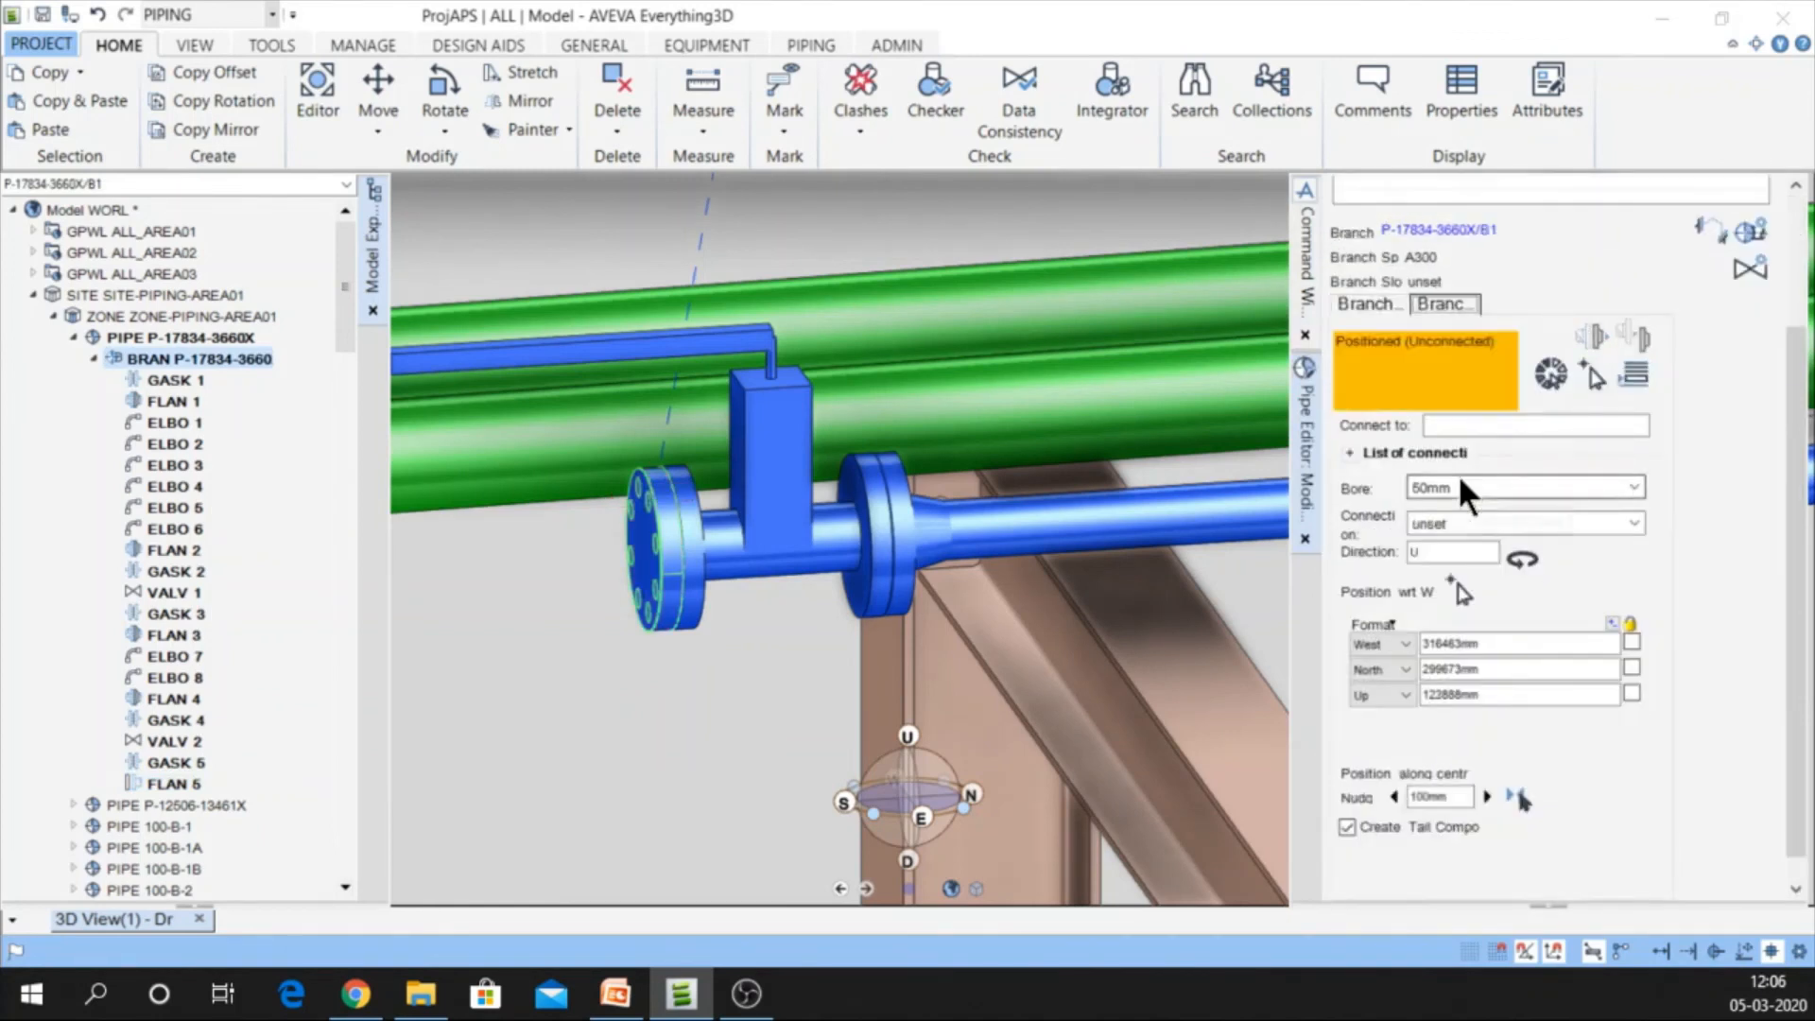
left_click(1634, 379)
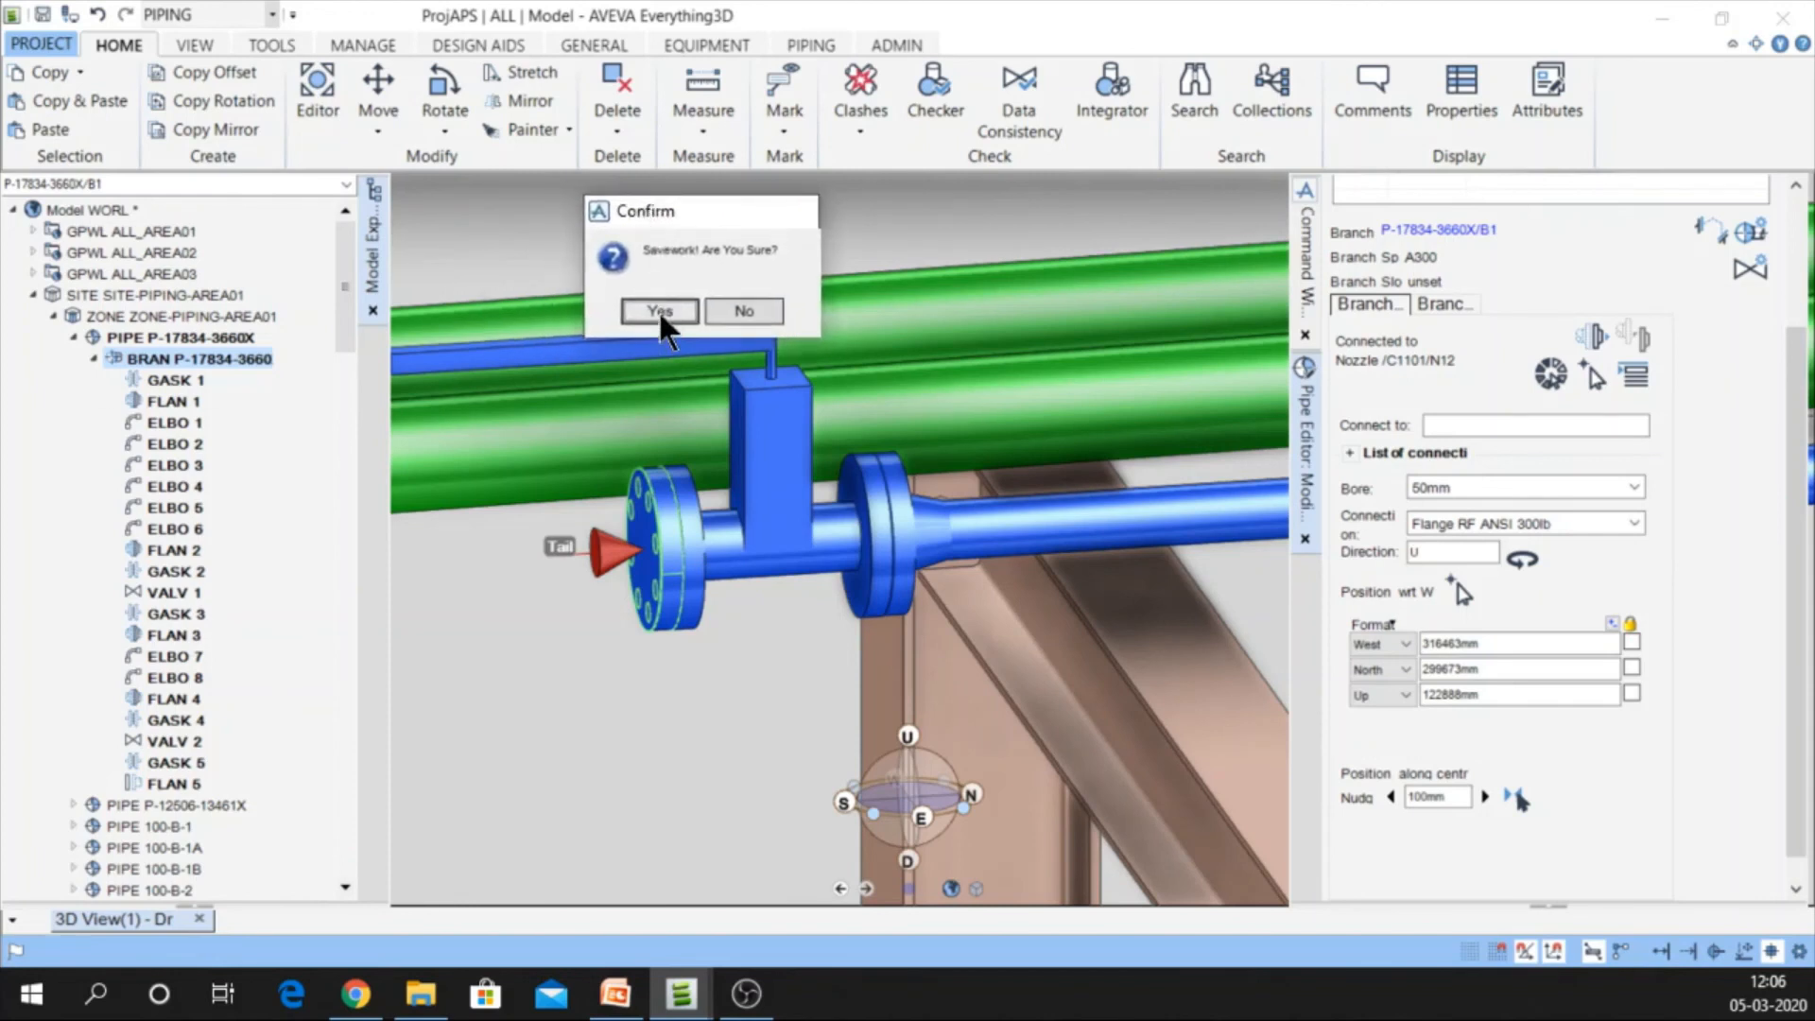
Confirm saving the work and collapse the component list of branch P-17834-3660X/B1 in the model tree
left_click(658, 310)
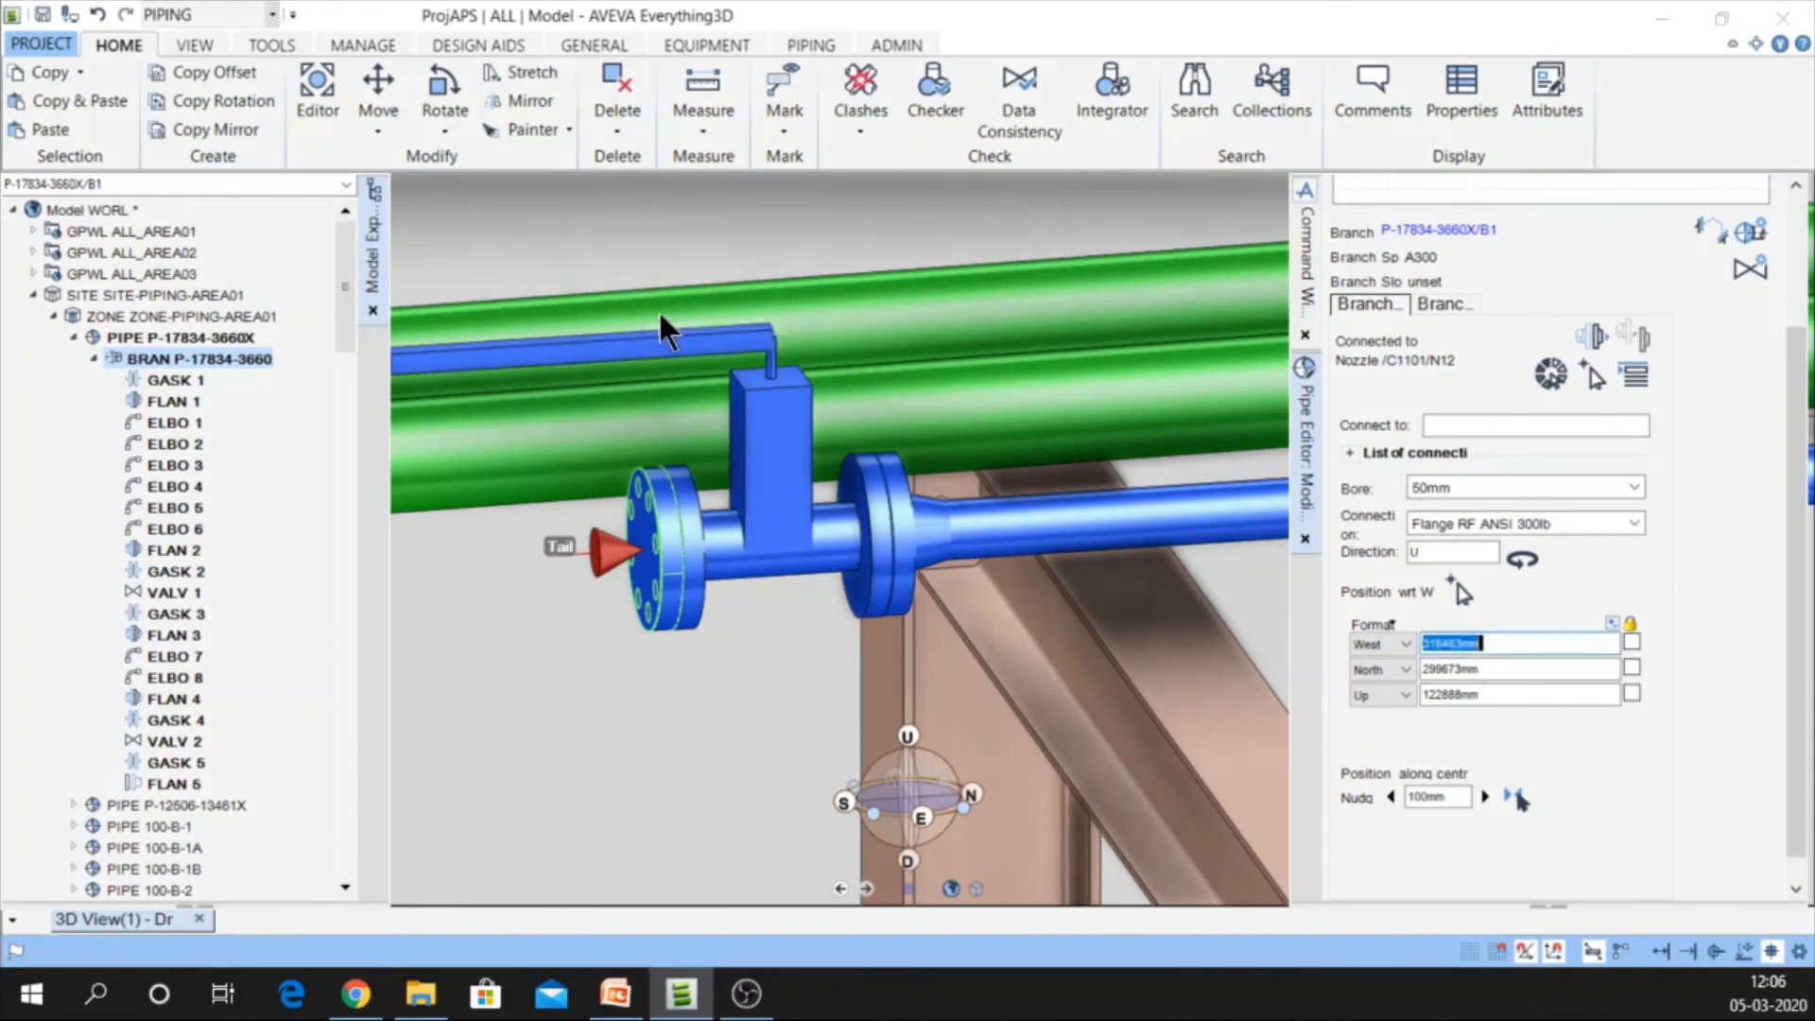
double_click(227, 356)
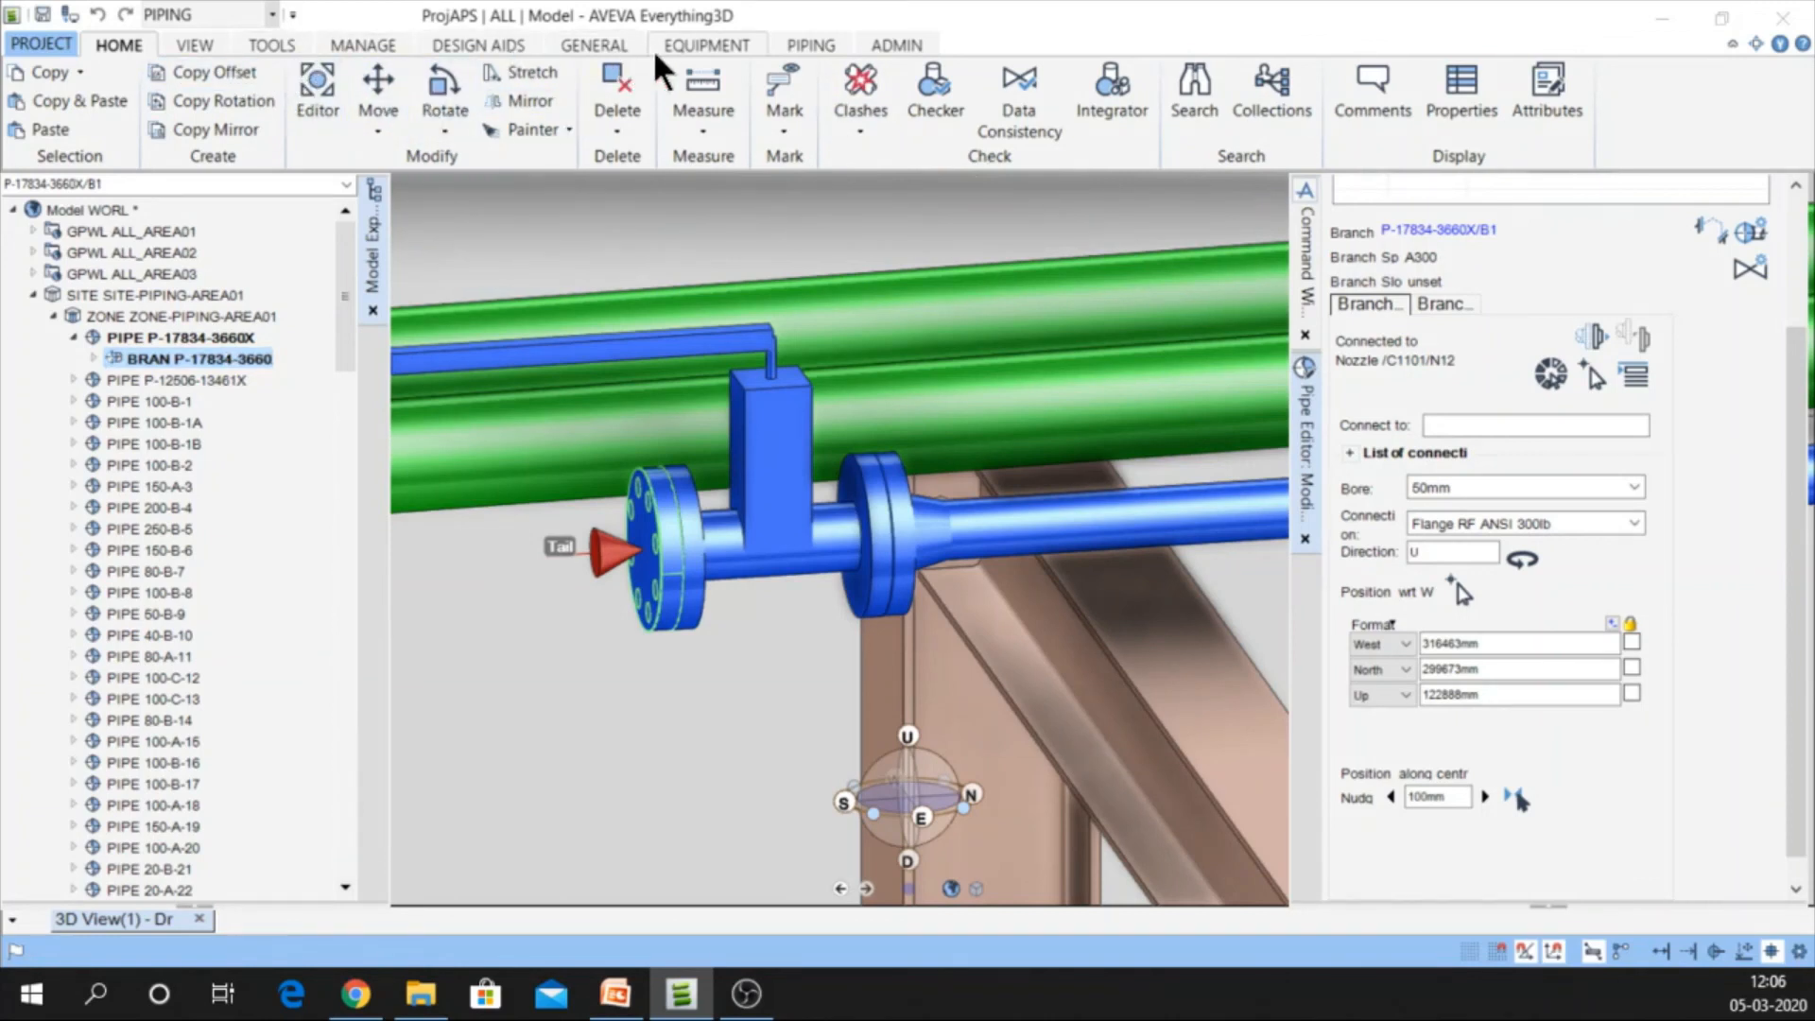
Set up a data consistency check on the current element (CE), accepting the piping consistency tolerances as they are
left_click(785, 48)
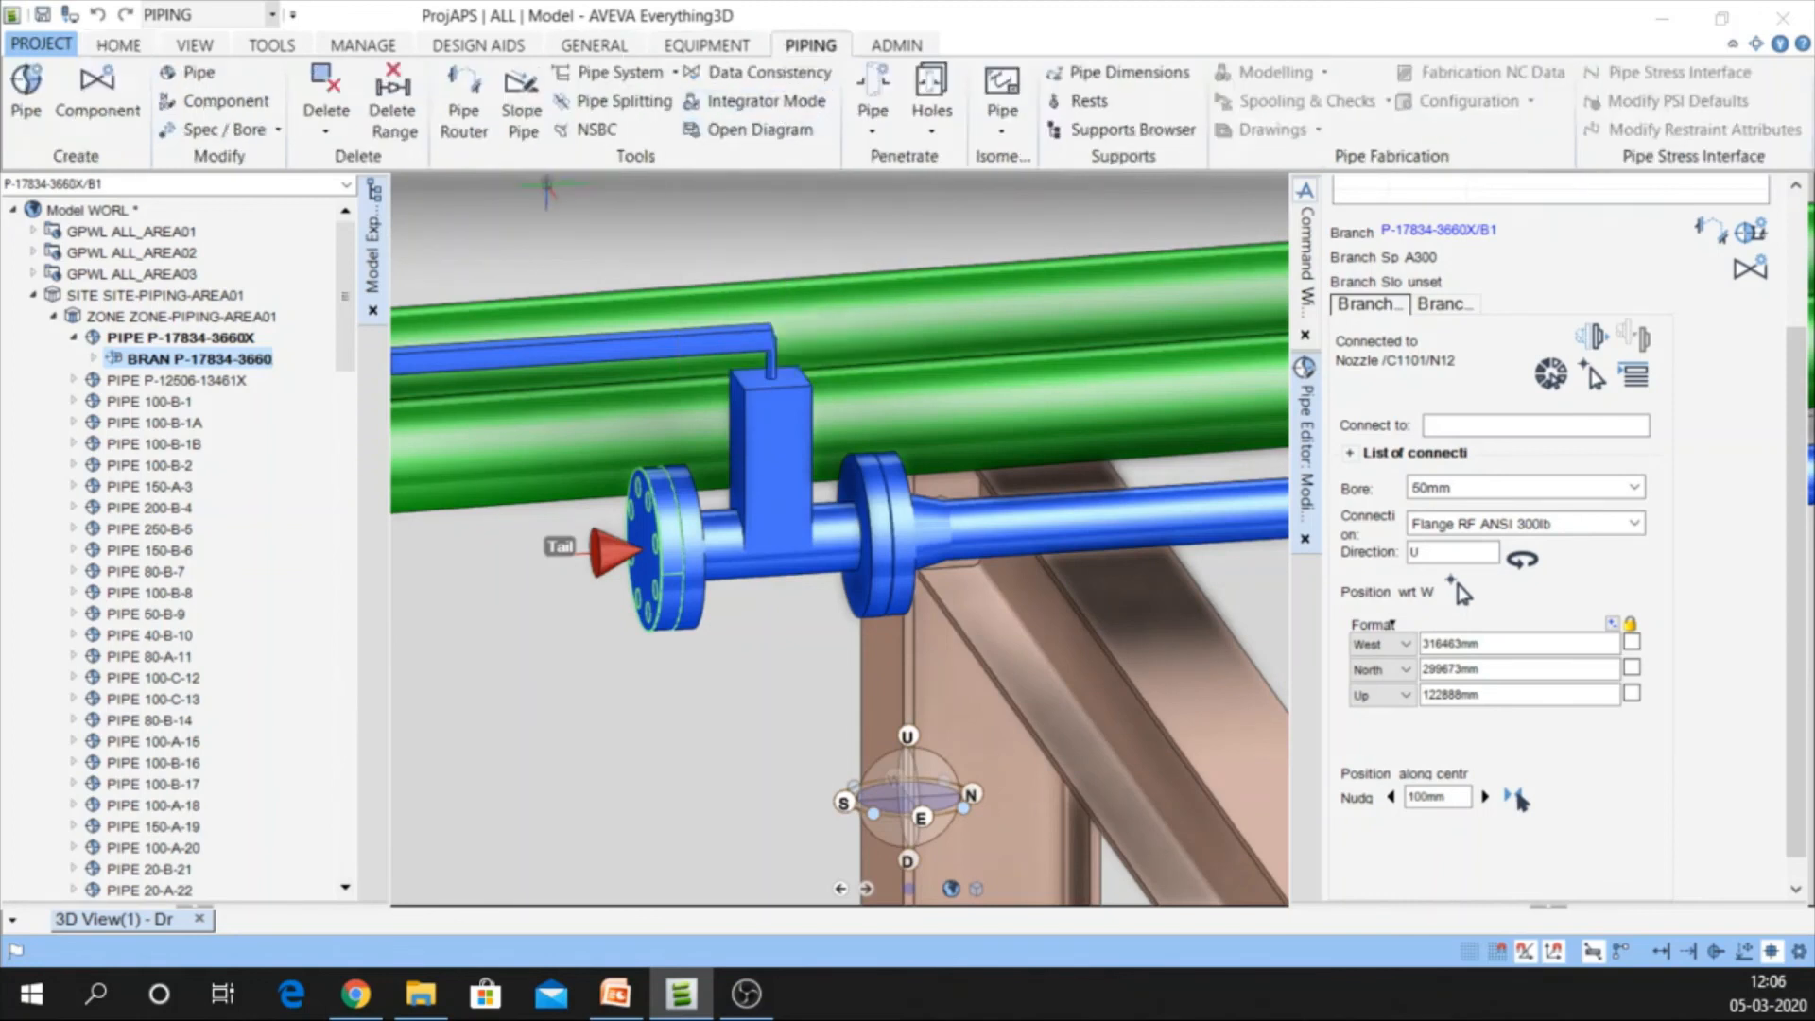
left_click(770, 73)
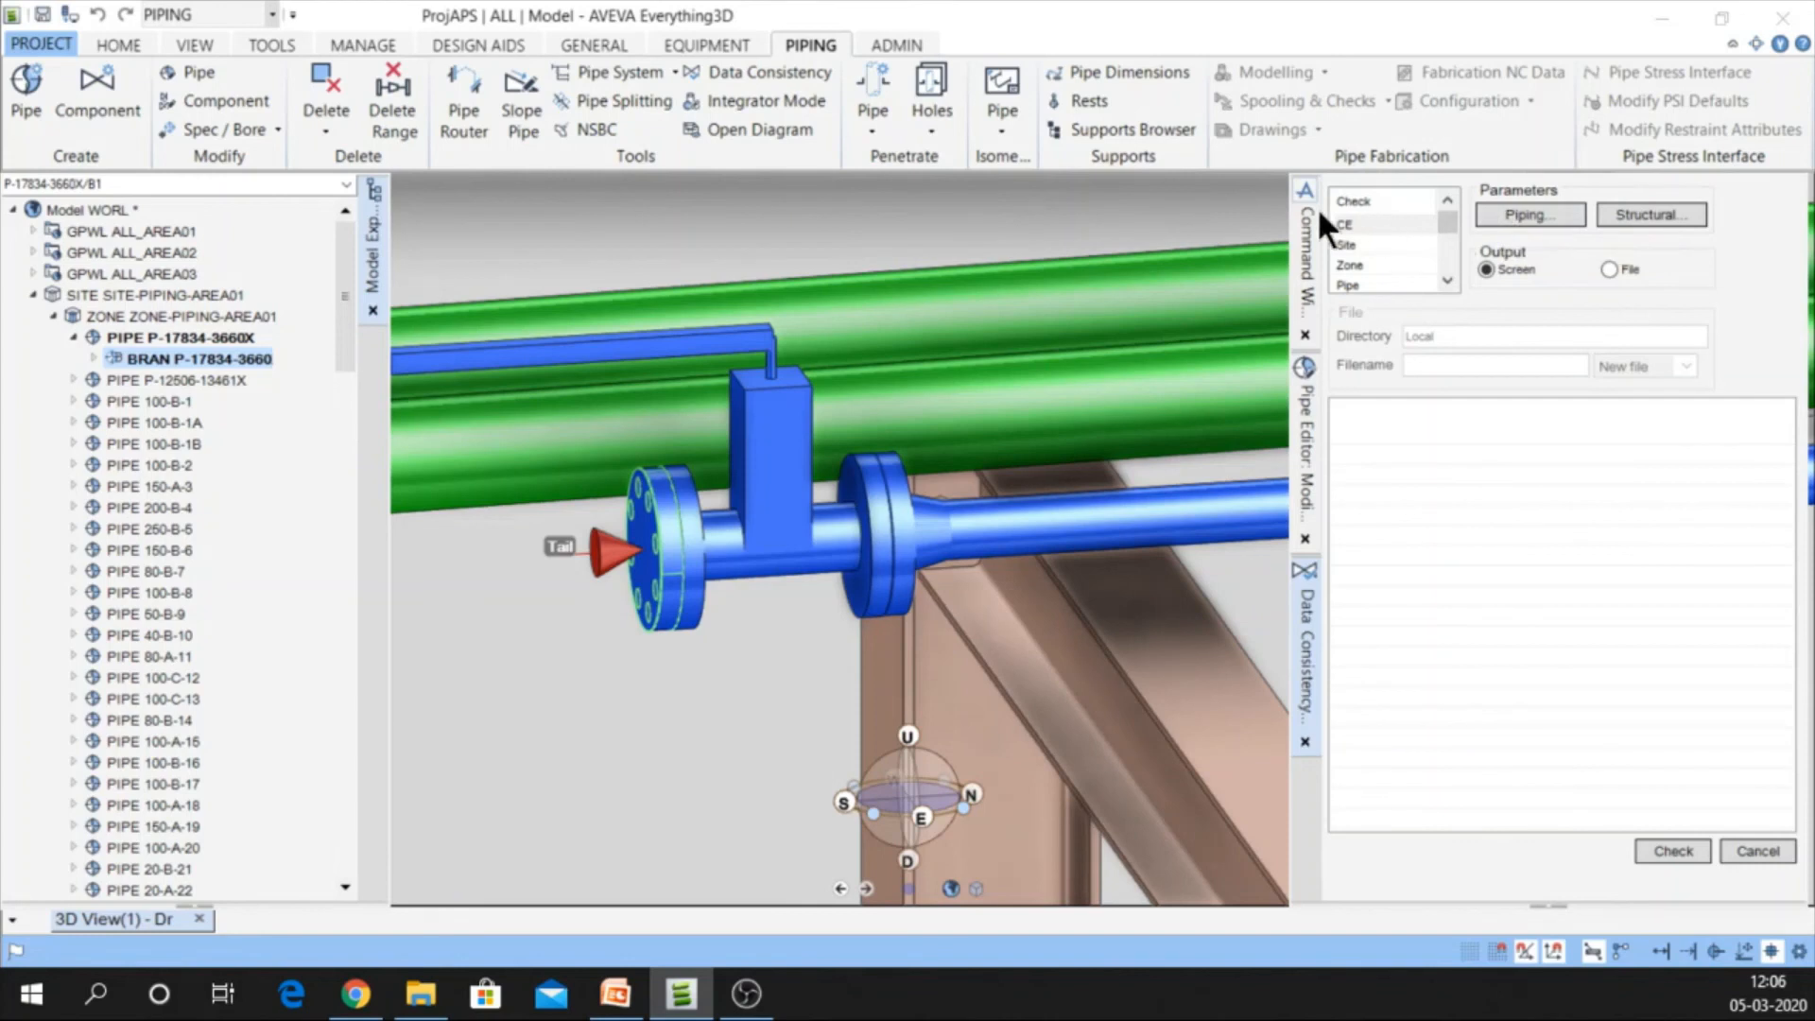
left_click(1345, 227)
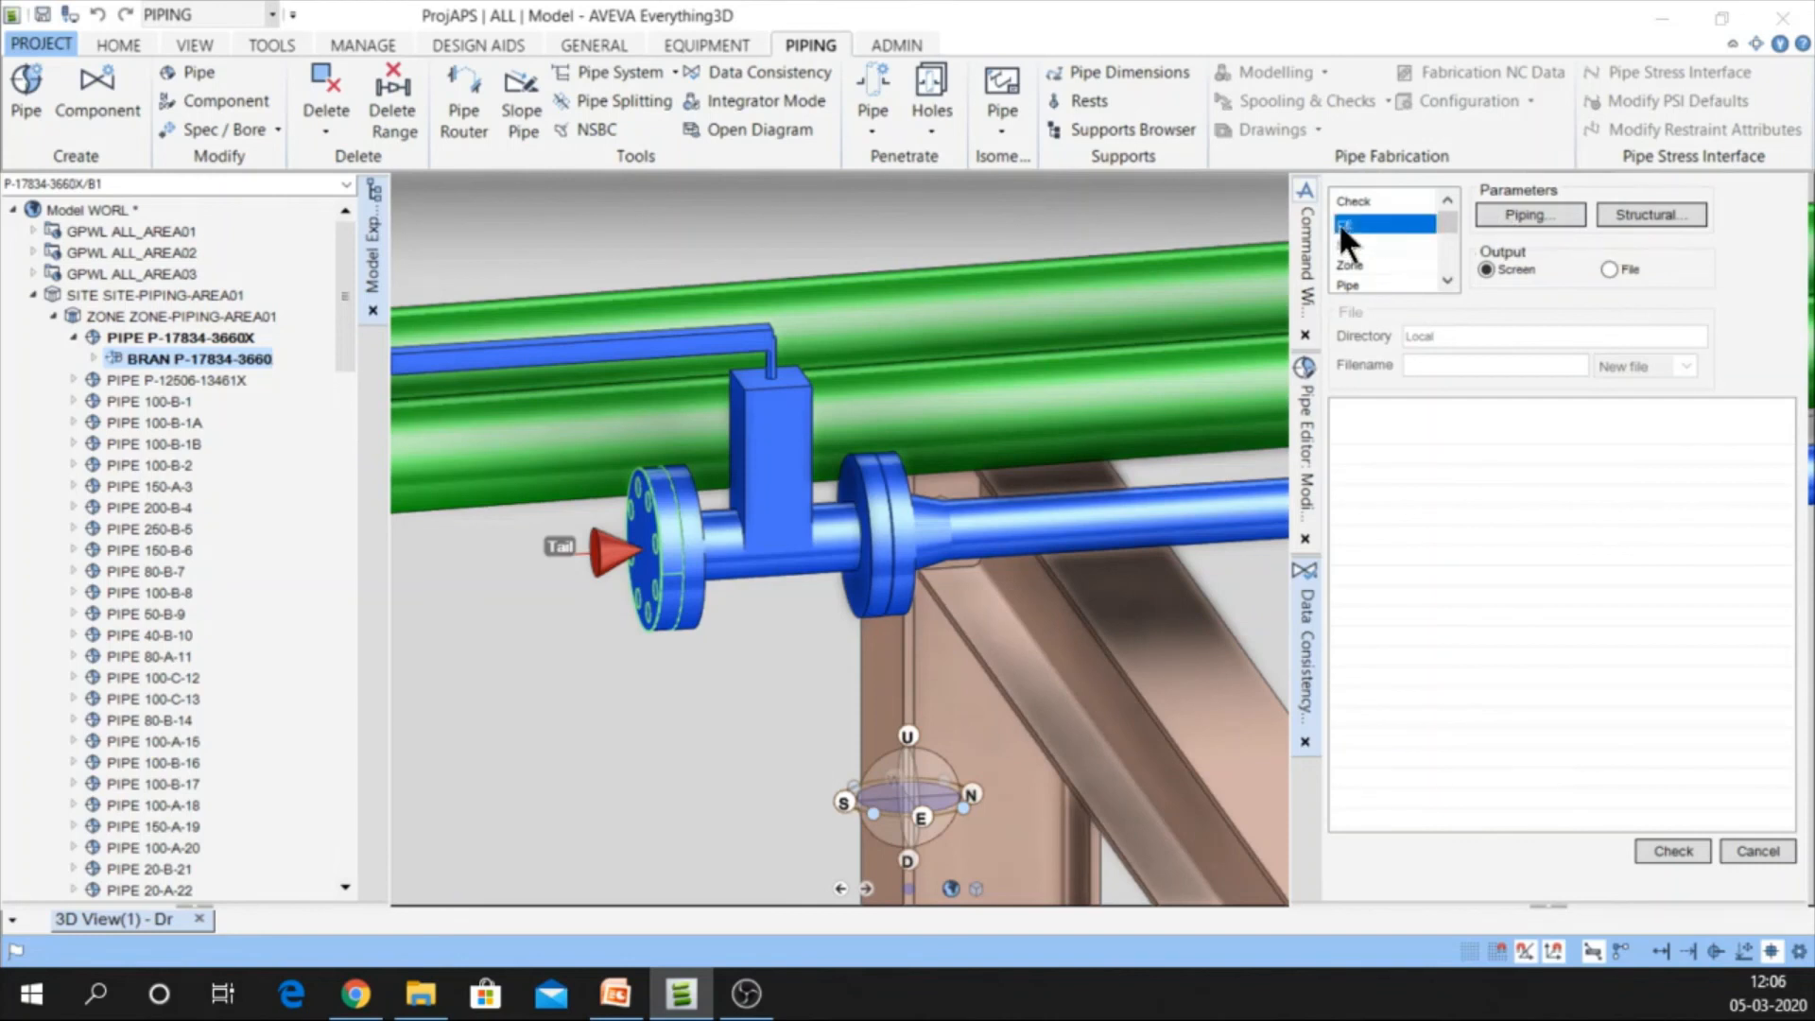
left_click(1524, 215)
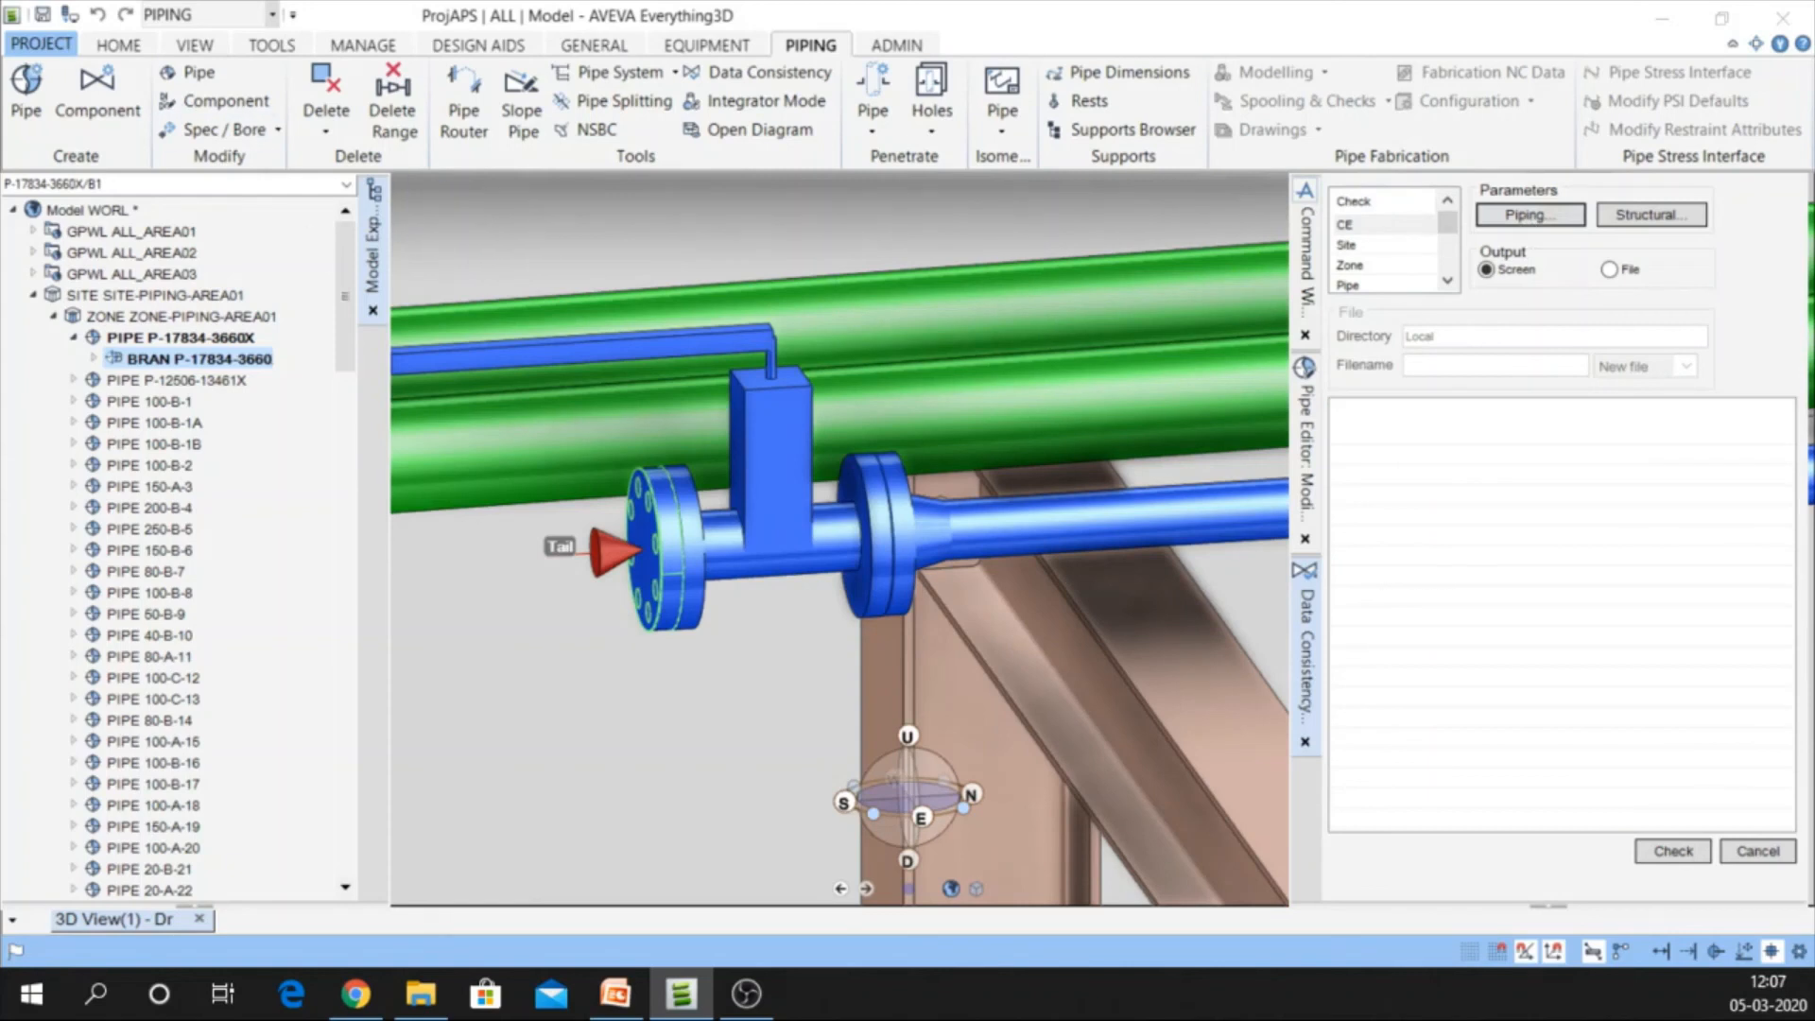
left_click_drag(0, 3, 682, 304)
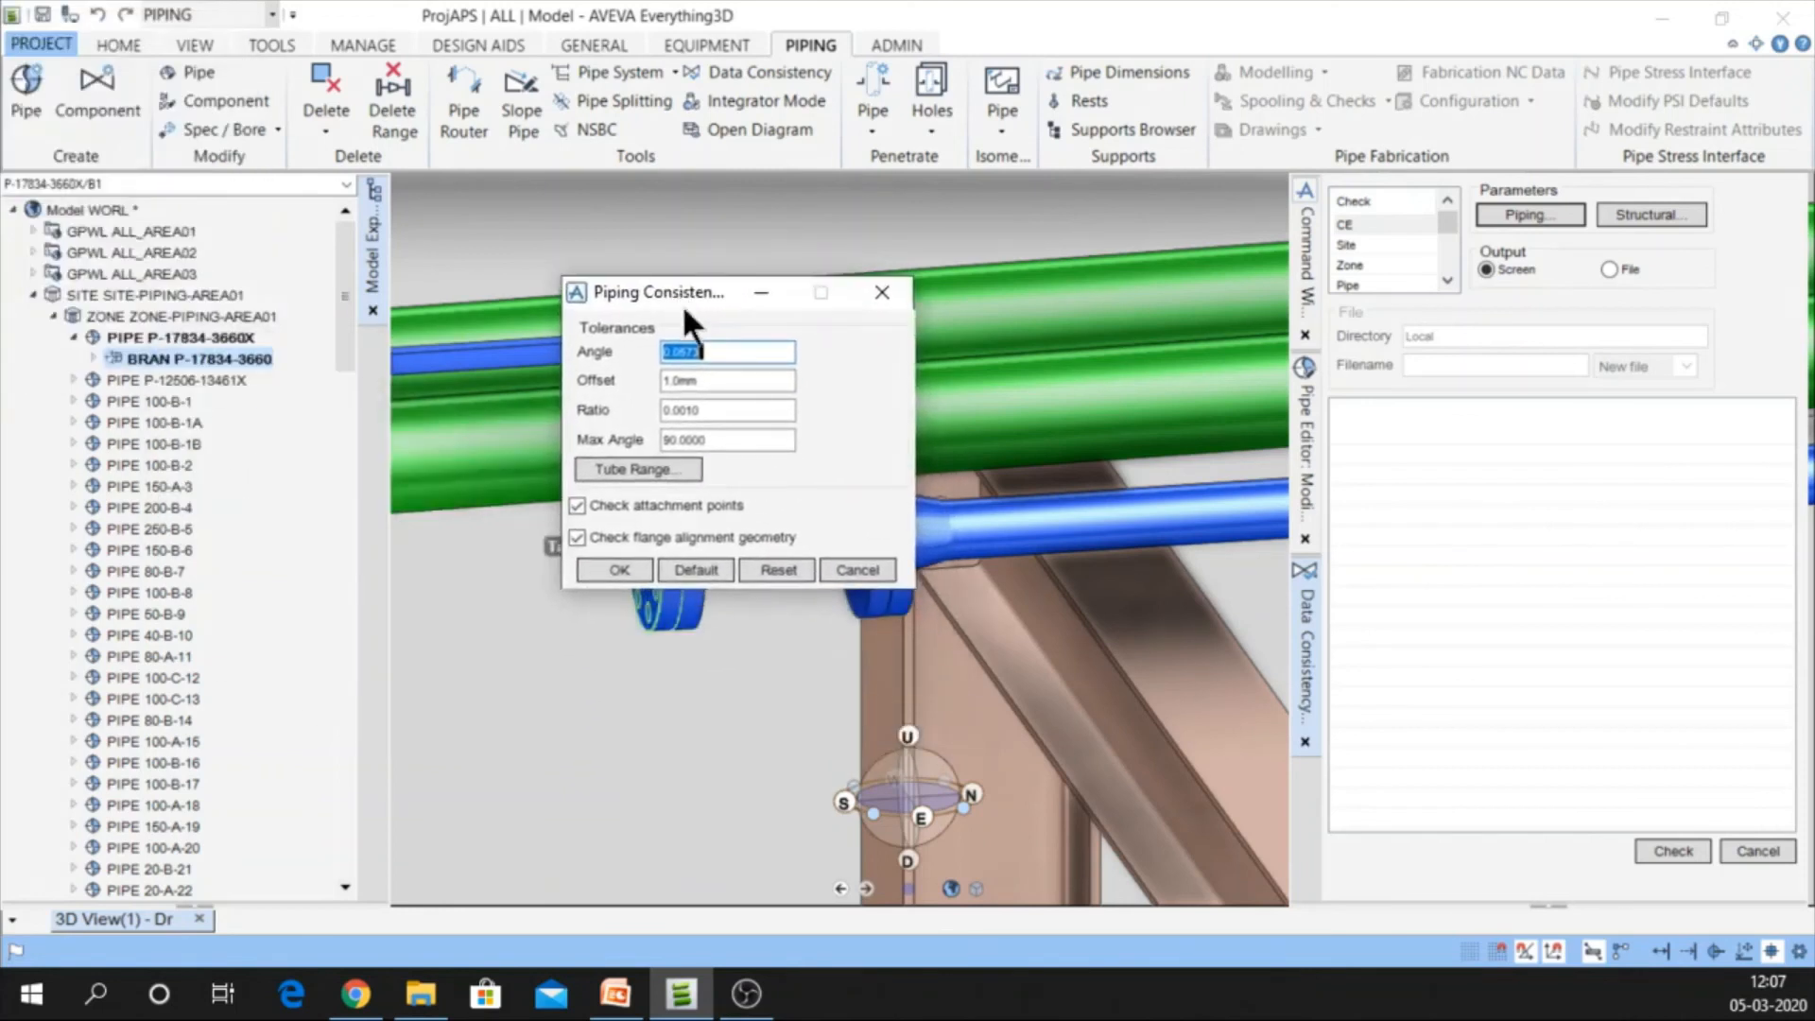
left_click(624, 567)
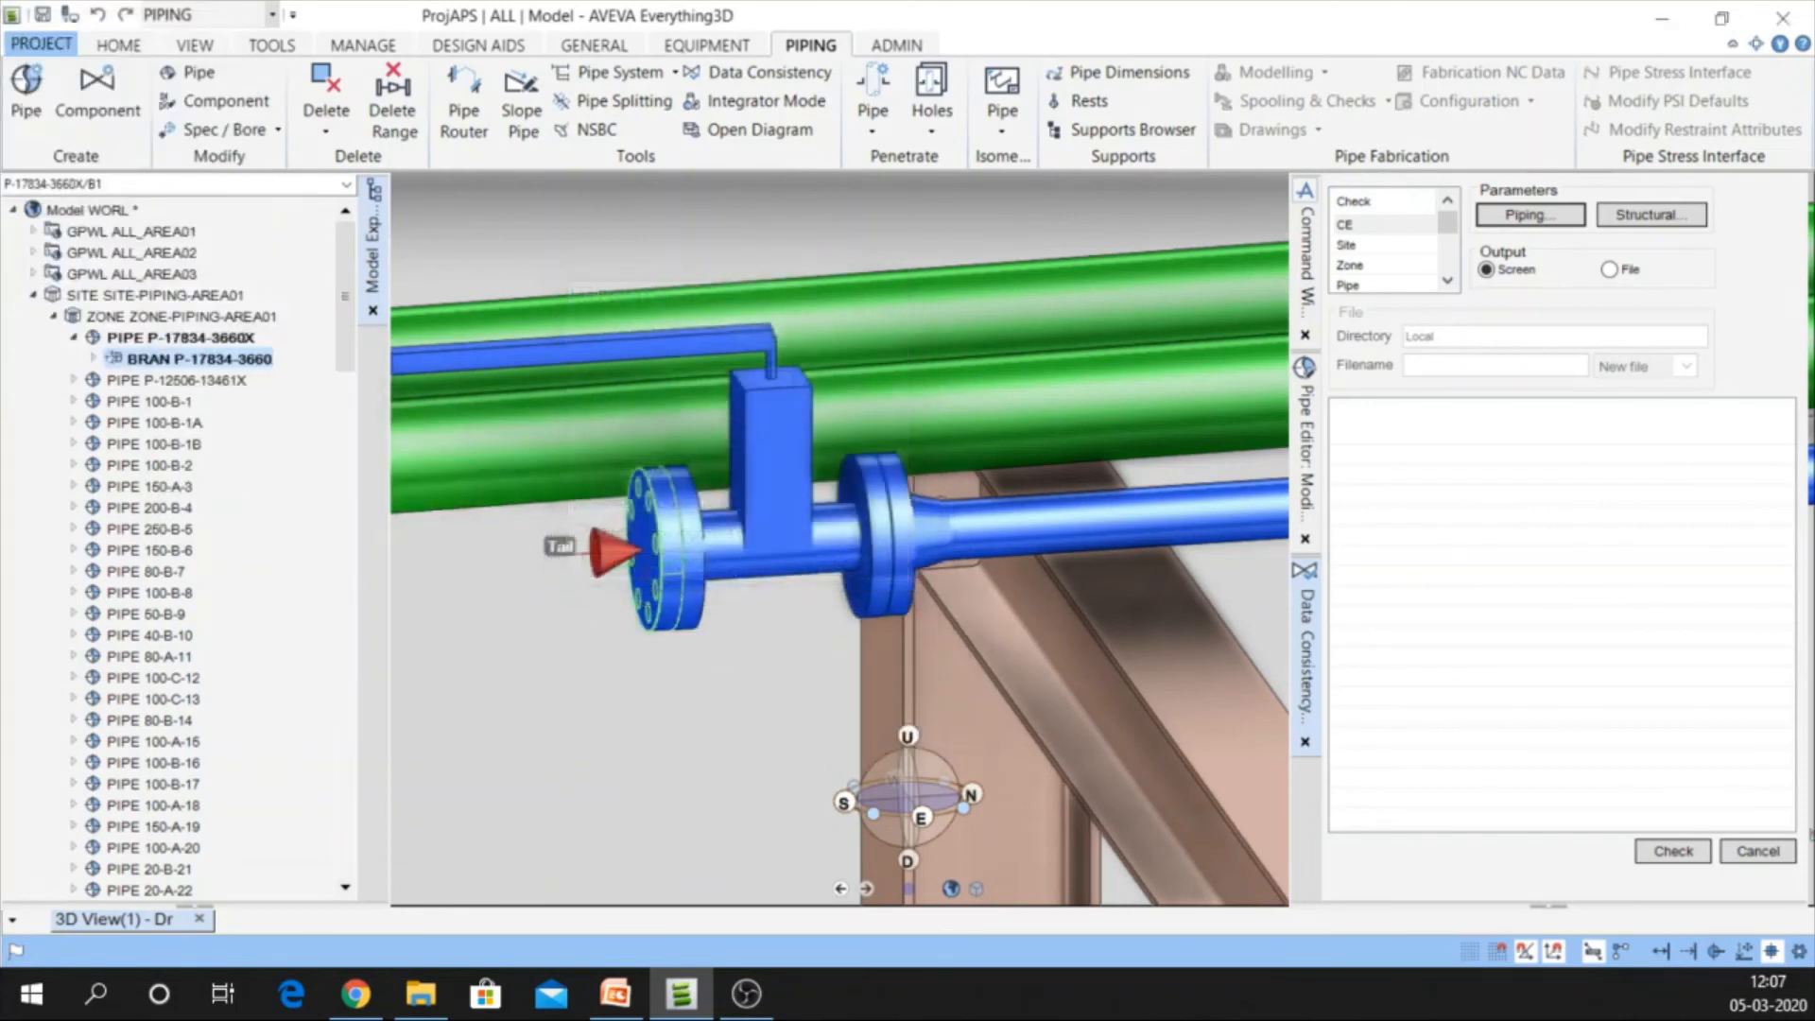
Run the data consistency check on the branch and review its report from the first gasket to the last flange
left_click(1668, 853)
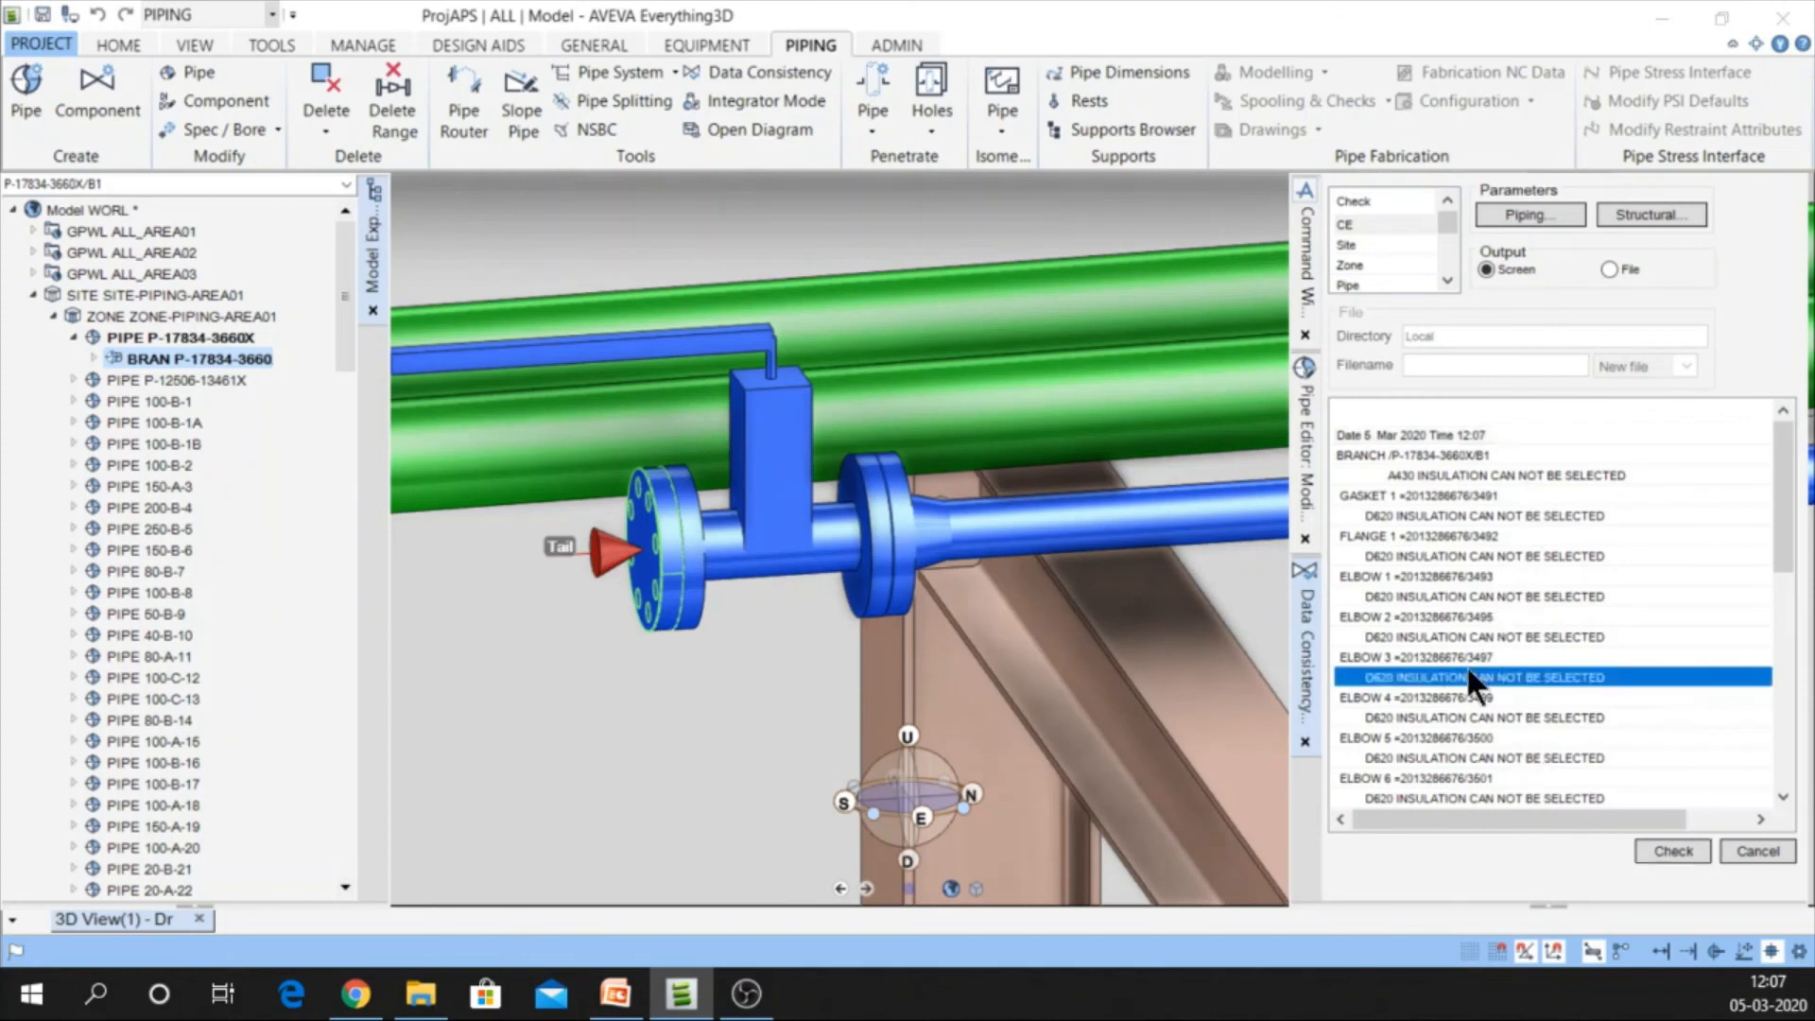
scroll(1466, 664, "down", 10)
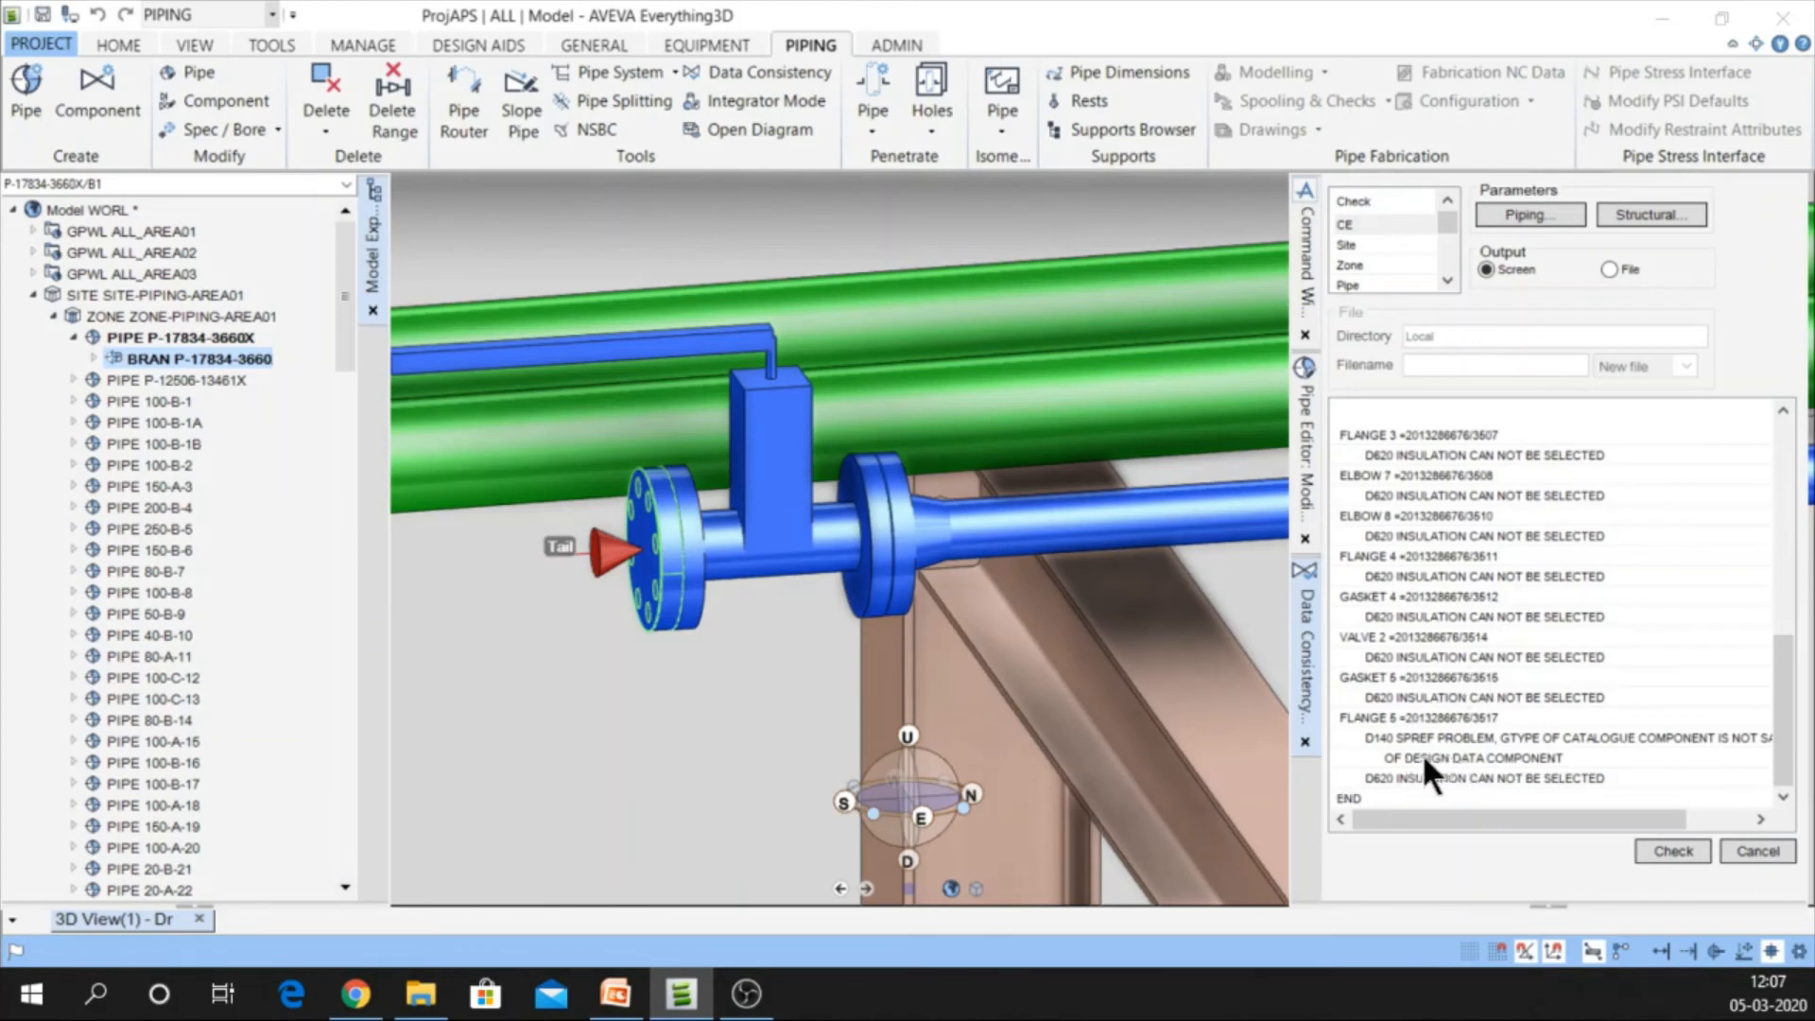
left_click_drag(1453, 803, 1315, 800)
scroll(1454, 619, "up", 10)
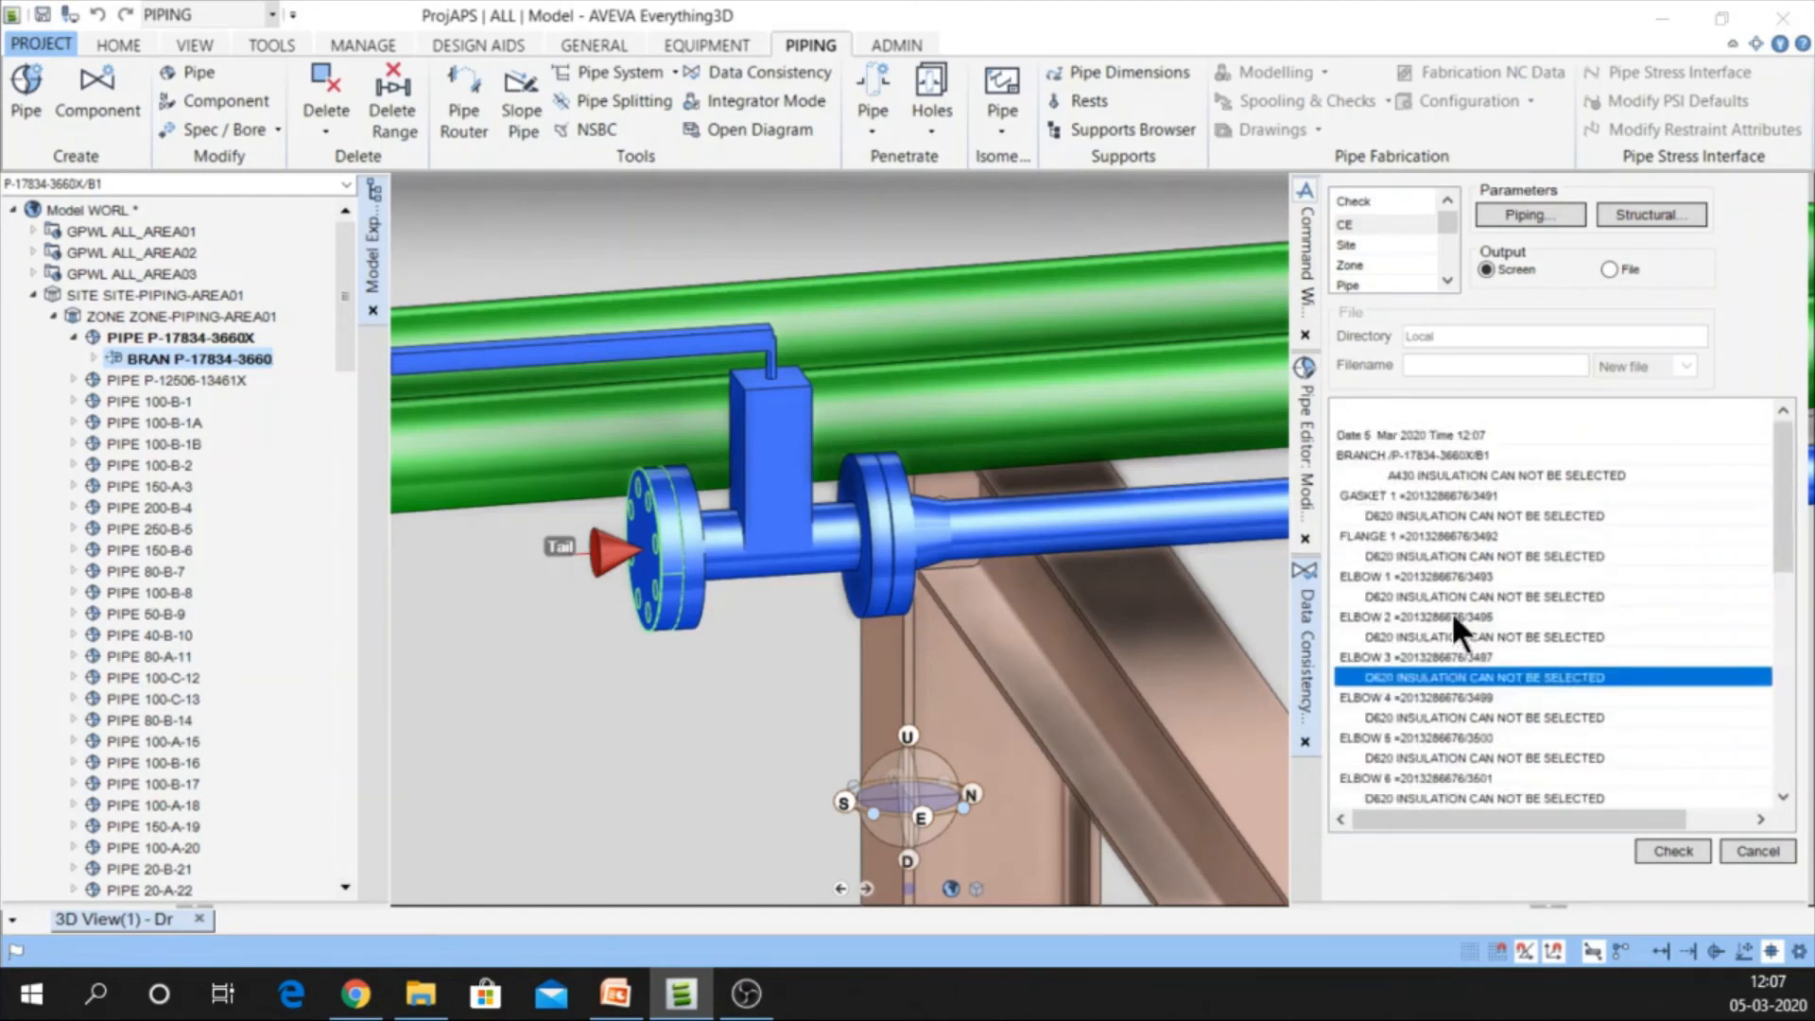